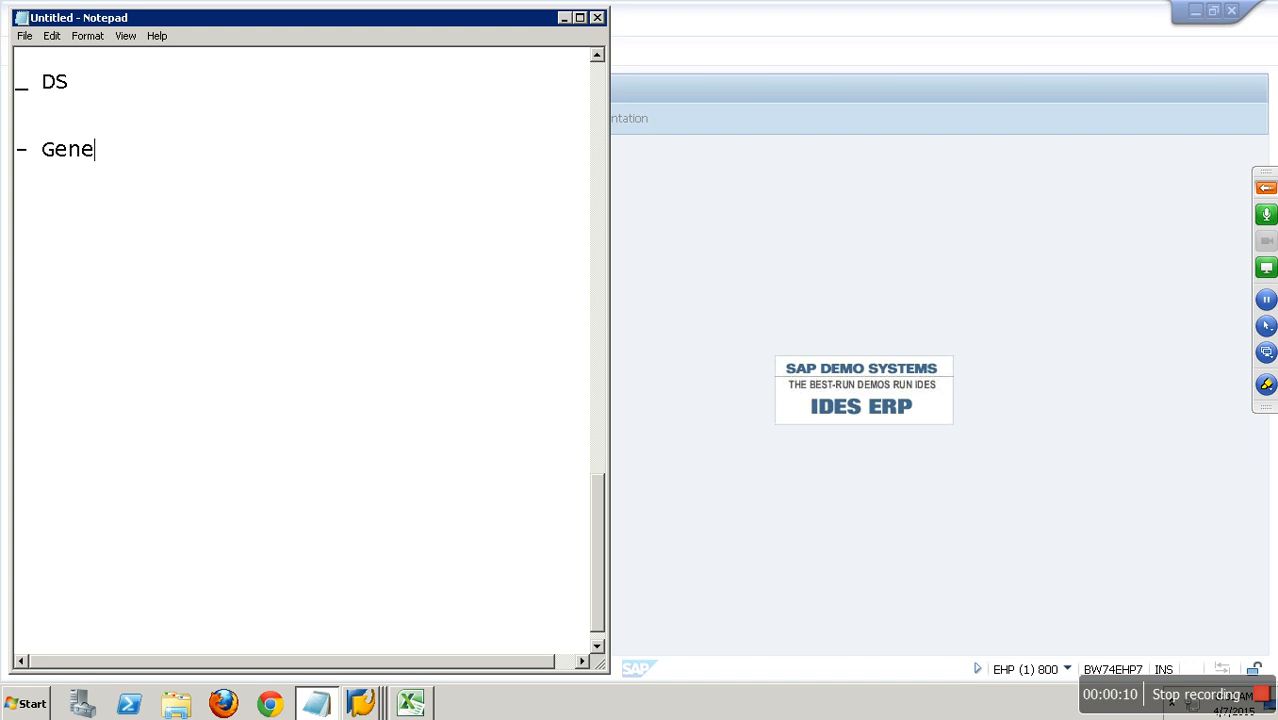
# Complete the "Generic Delta:" heading in the notes and underline it with a row of dashes.
pyautogui.write('elta:')
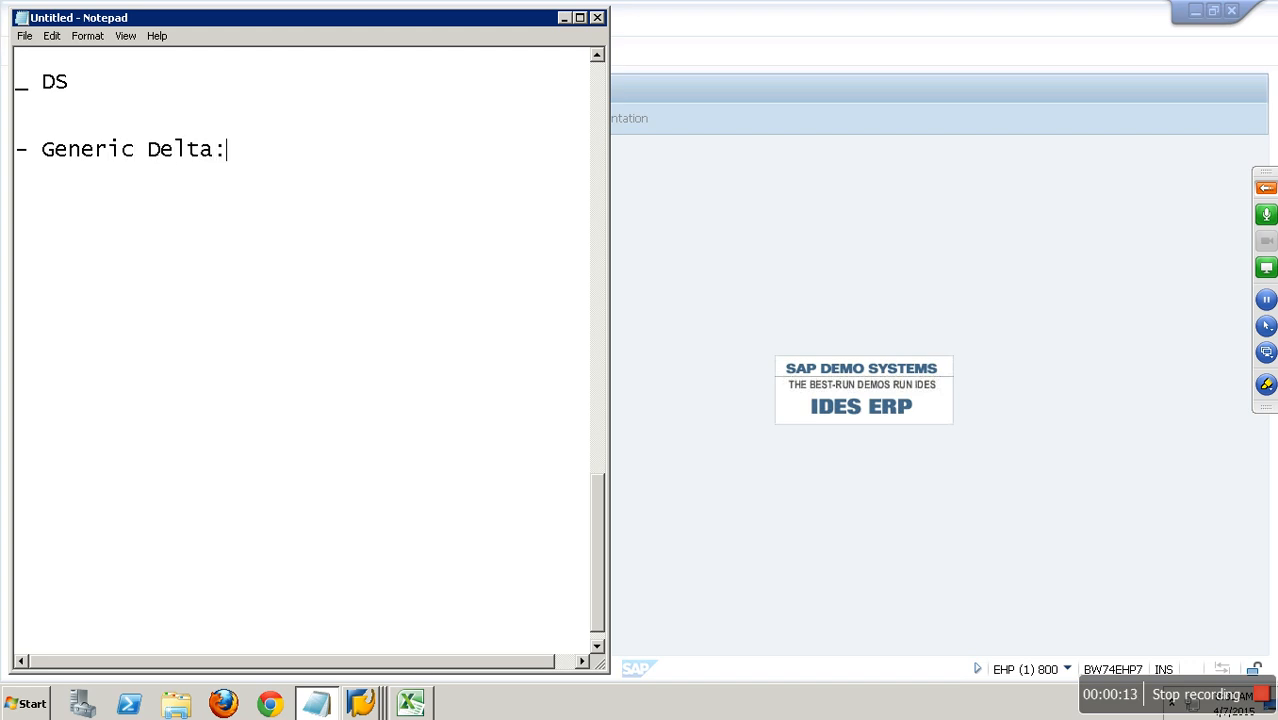
pyautogui.press('Return')
pyautogui.write('-----------------')
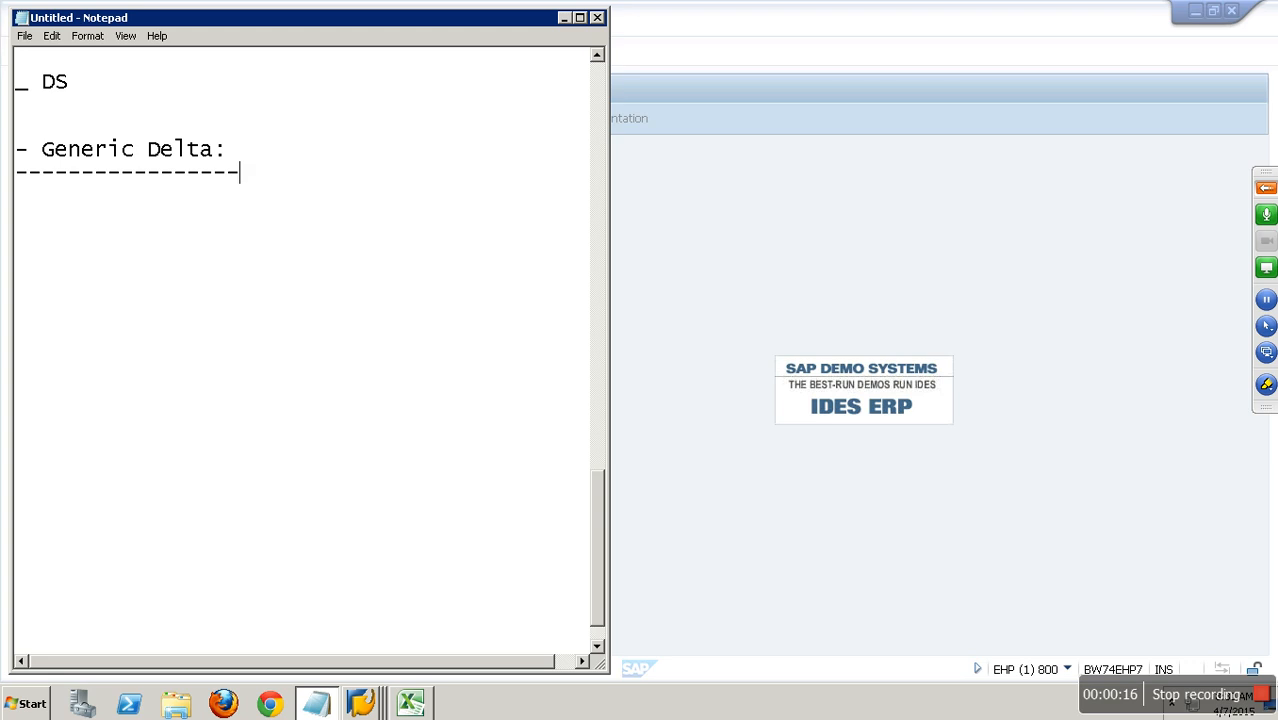
# List "- Numeric Pointer", "- Calday" and "- Timestamp" on separate lines beneath the underlined heading, after one blank line.
pyautogui.press('Return')
pyautogui.press('Return')
pyautogui.write('- Numeric')
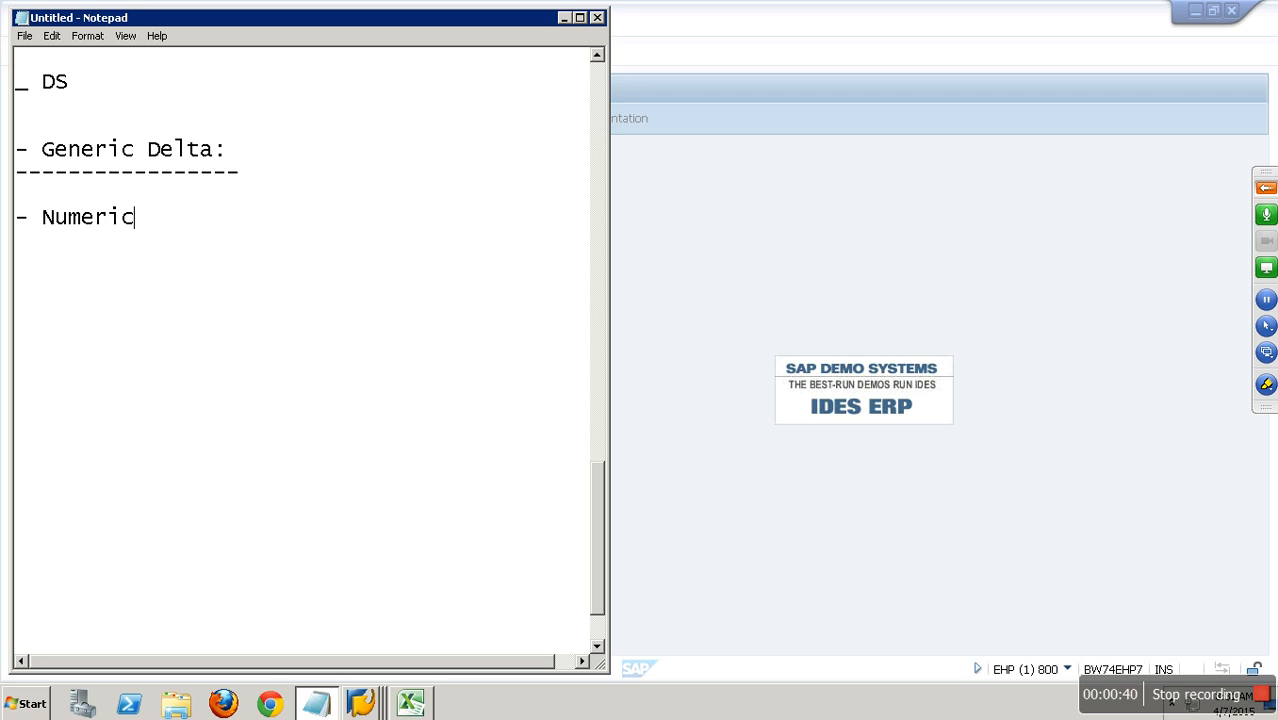
pyautogui.write(' PO')
pyautogui.press('BackSpace')
pyautogui.write('ointer')
pyautogui.press('Return')
pyautogui.write('- Ca')
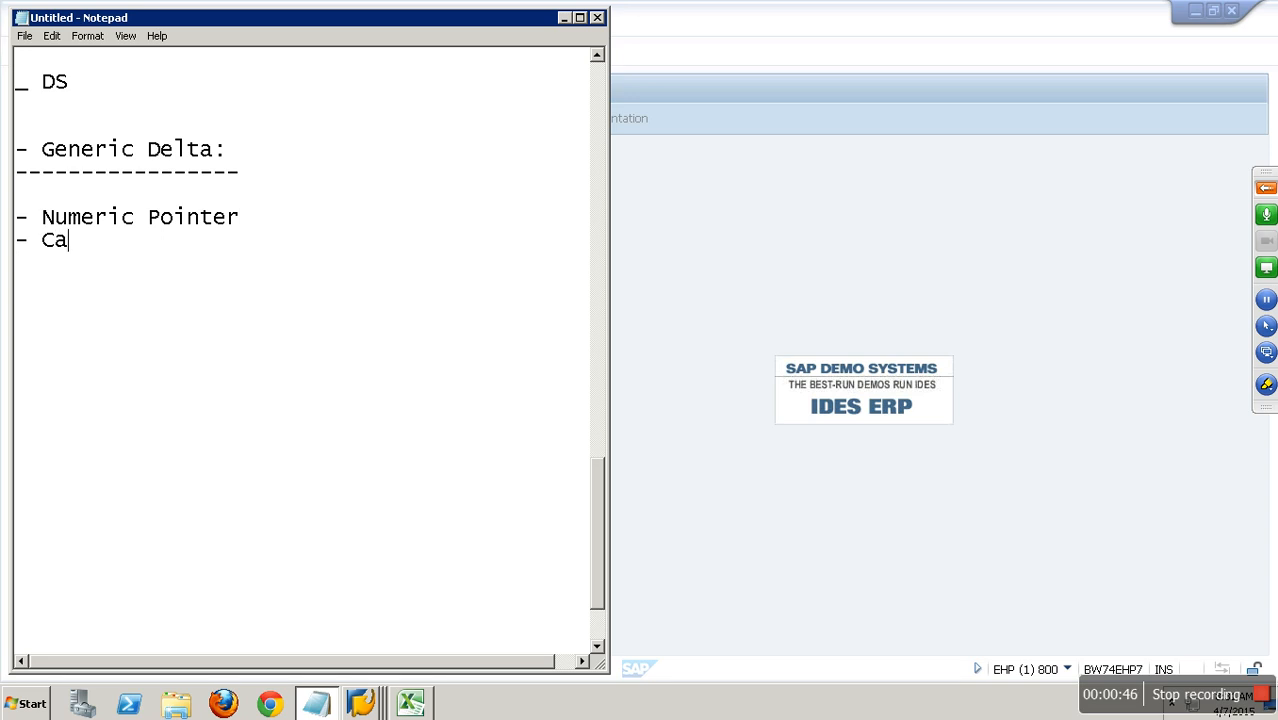
pyautogui.write('lday')
pyautogui.press('Return')
pyautogui.write('- ')
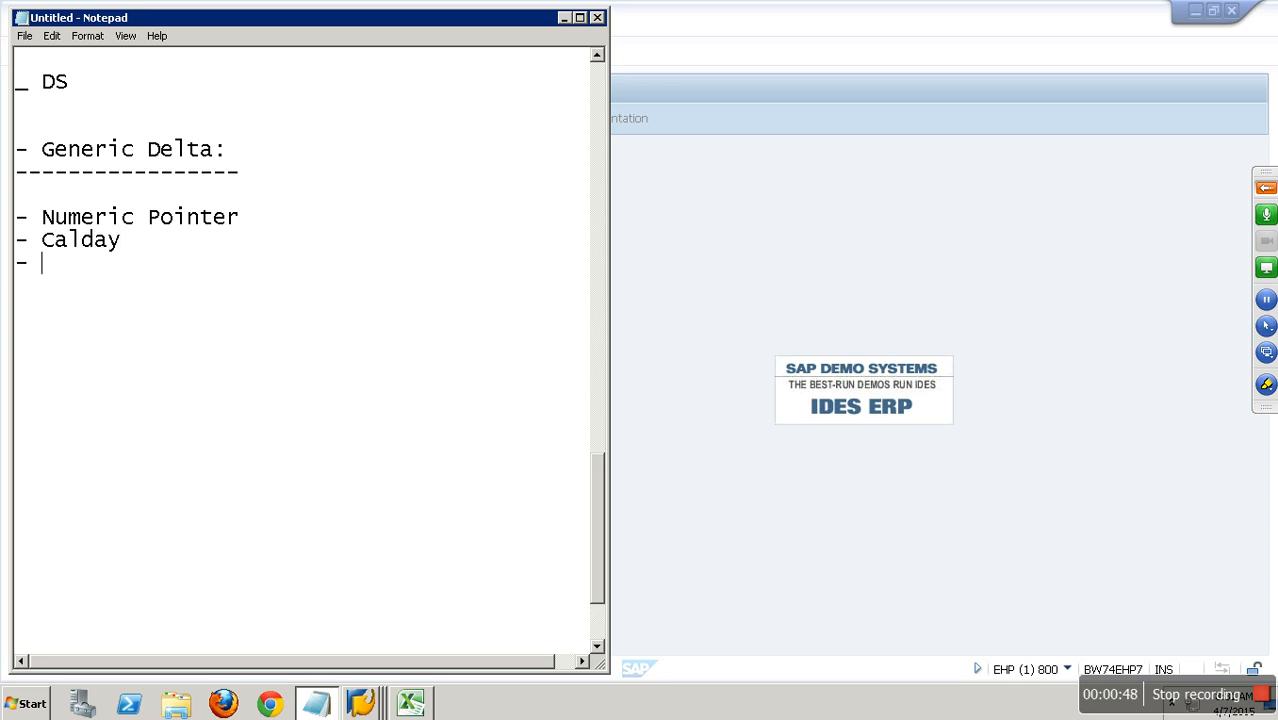
pyautogui.write('Timestamp')
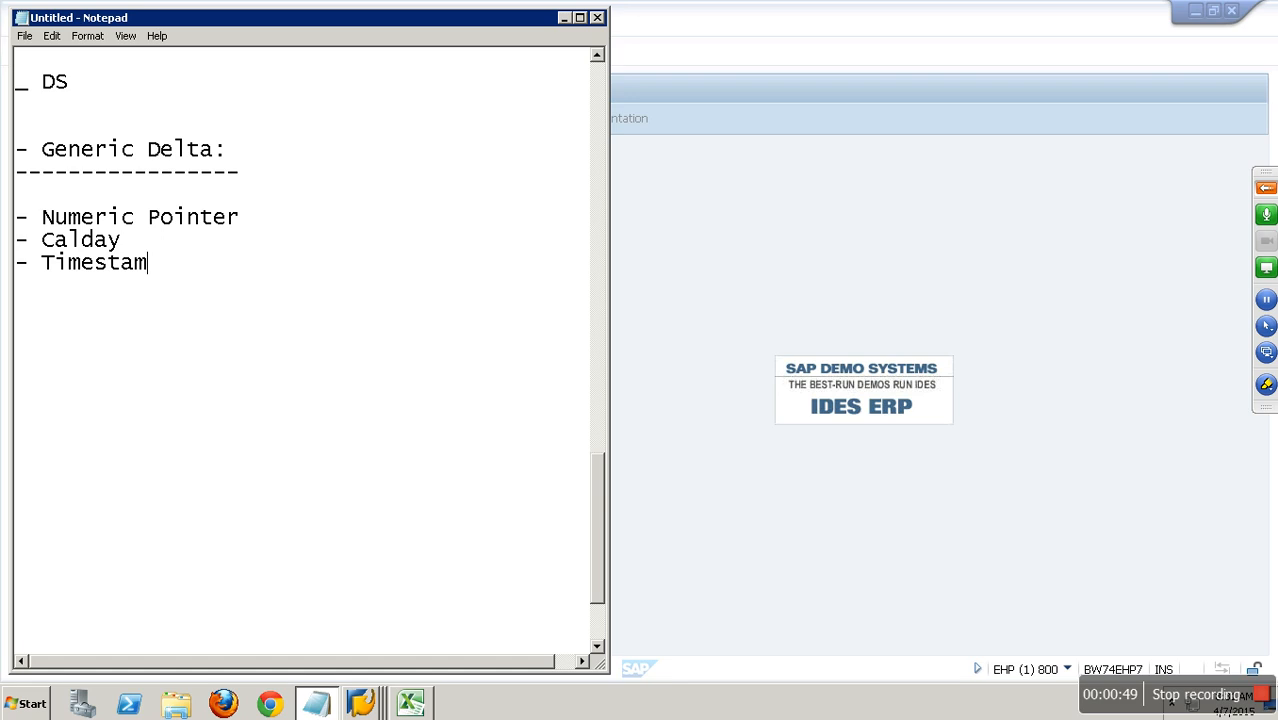
pyautogui.press('Return')
pyautogui.press('Return')
pyautogui.moveTo(226, 150); pyautogui.dragTo(15, 150)
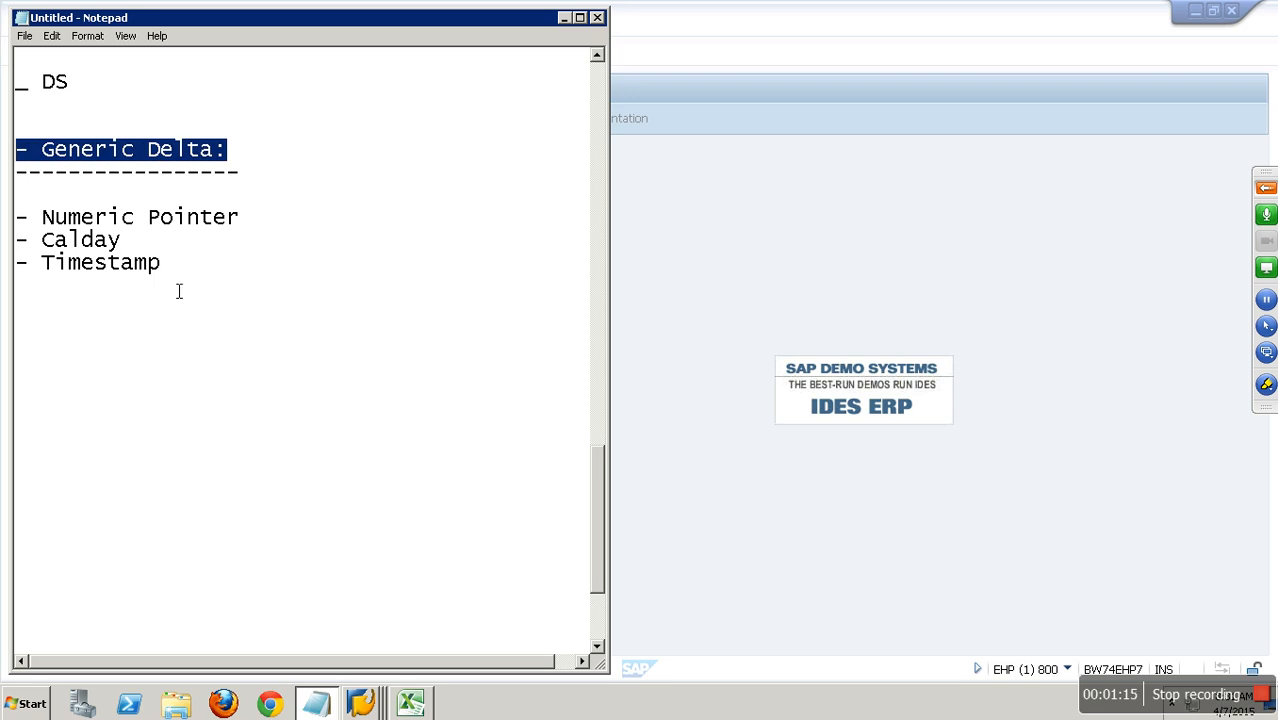
pyautogui.moveTo(185, 285); pyautogui.dragTo(15, 226)
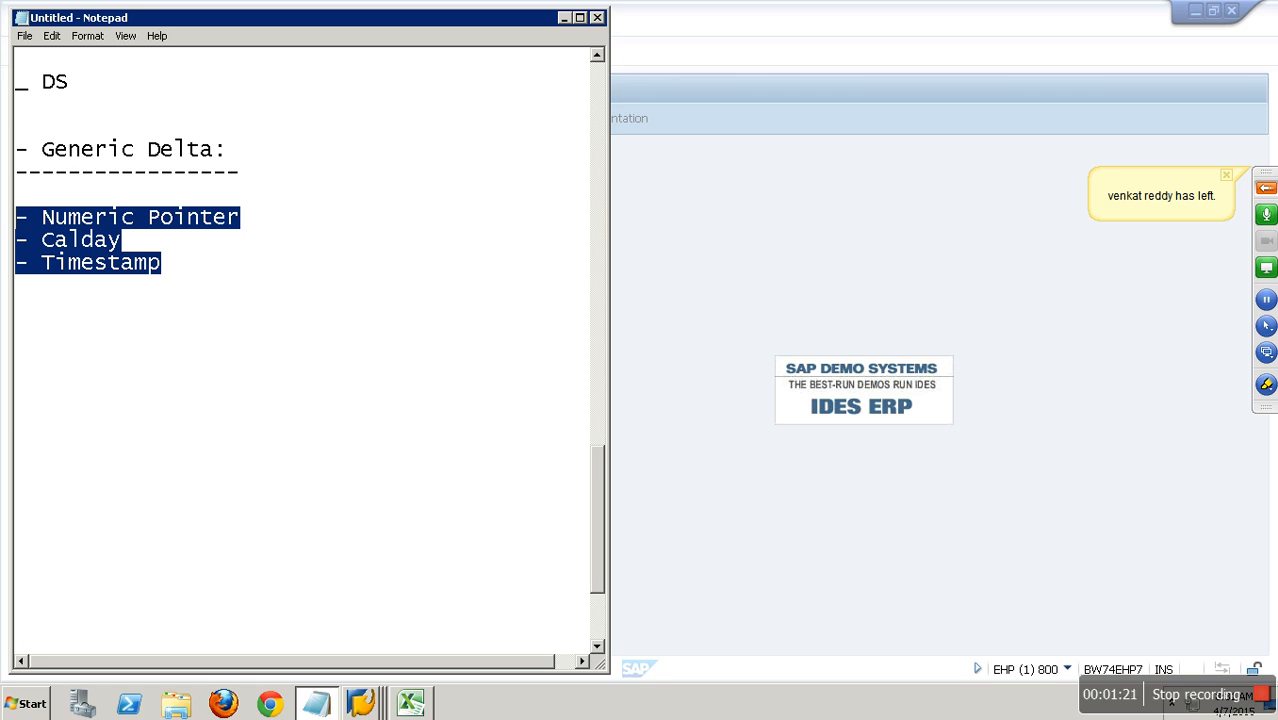
pyautogui.click(86, 238)
pyautogui.click(96, 264)
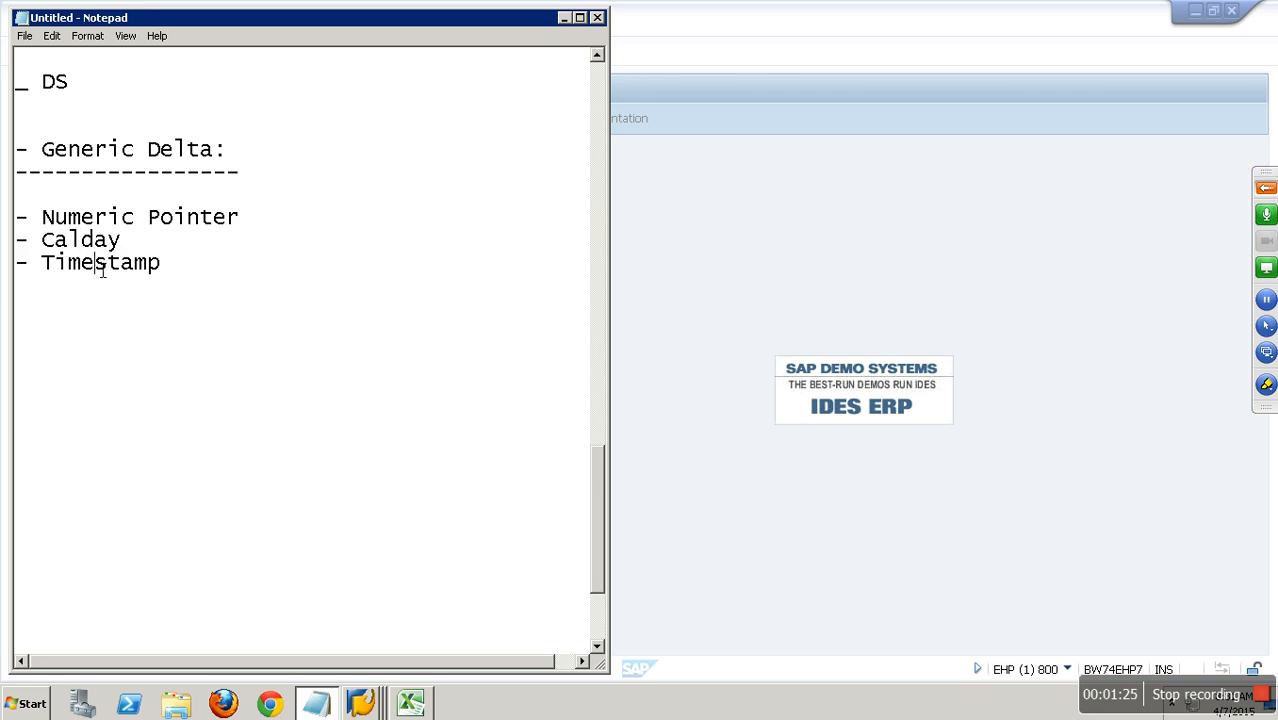
# Switch to the Excel workbook and hide the gridlines on Sheet3.
pyautogui.click(757, 310)
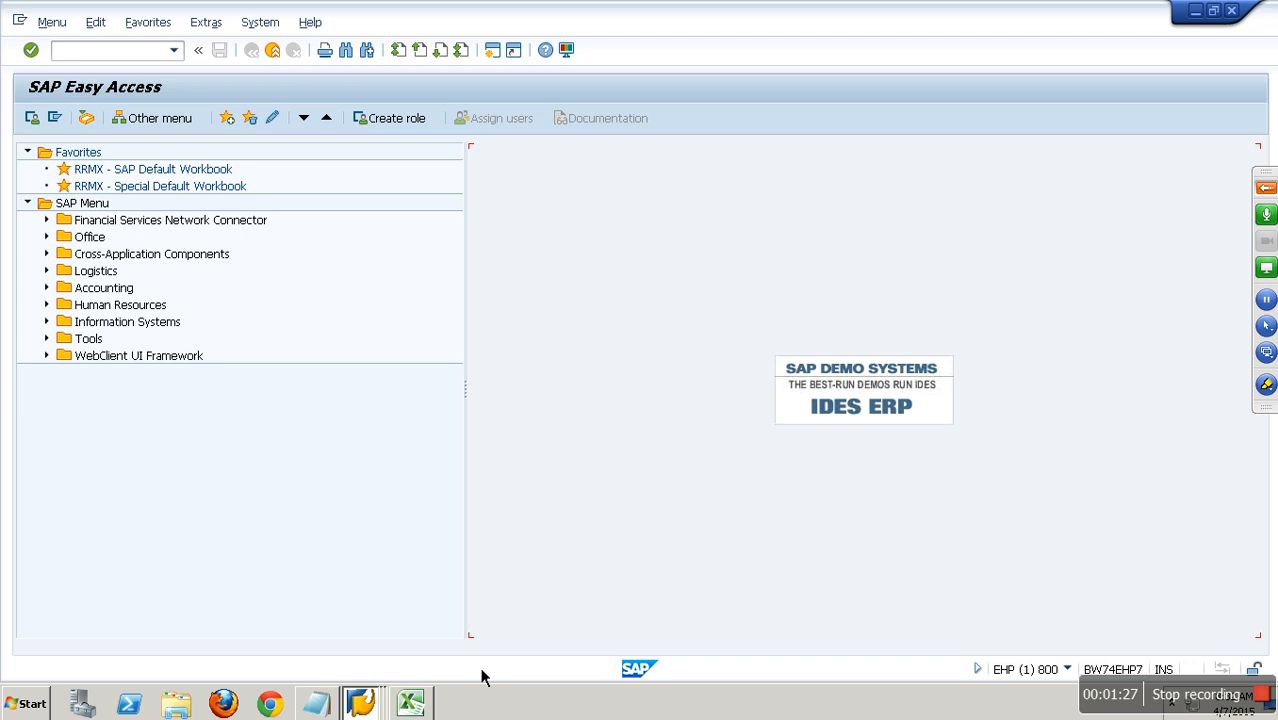
pyautogui.click(418, 706)
pyautogui.click(195, 660)
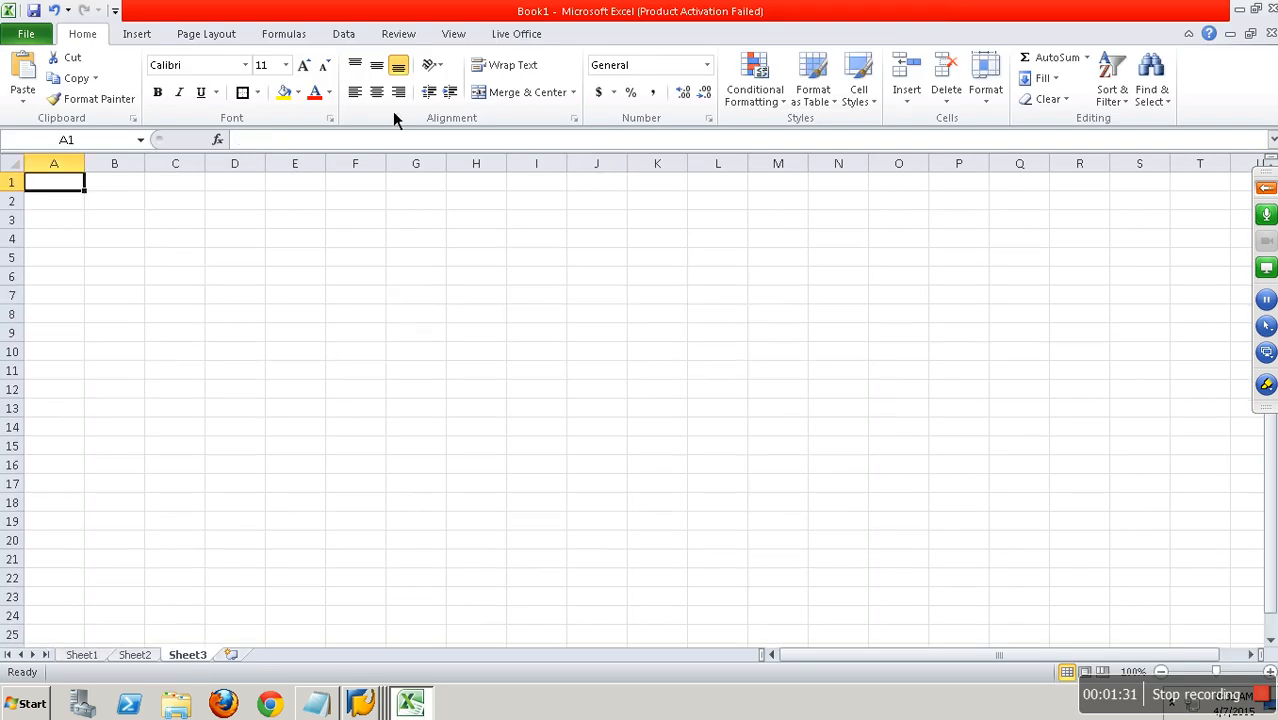
pyautogui.click(453, 34)
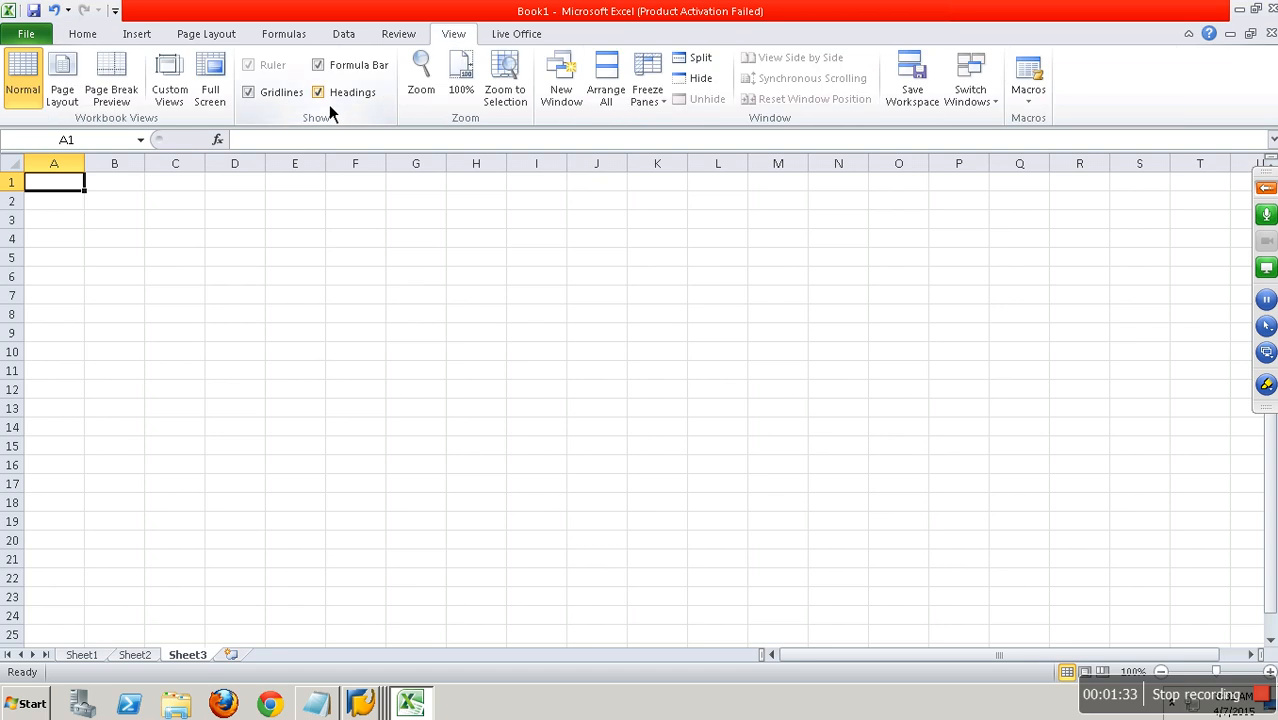
pyautogui.click(286, 100)
# Apply a right border to cells I1 to I25 to divide the sheet into two areas.
pyautogui.moveTo(522, 186); pyautogui.dragTo(568, 632)
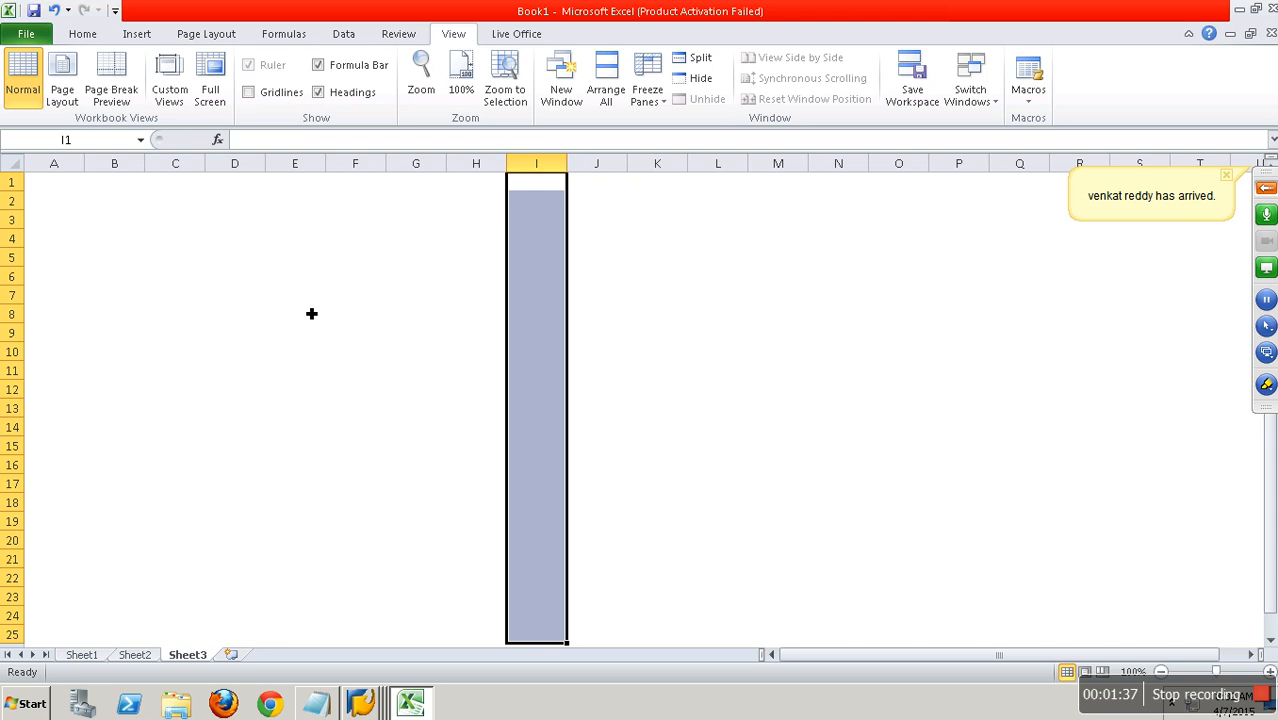
pyautogui.click(85, 34)
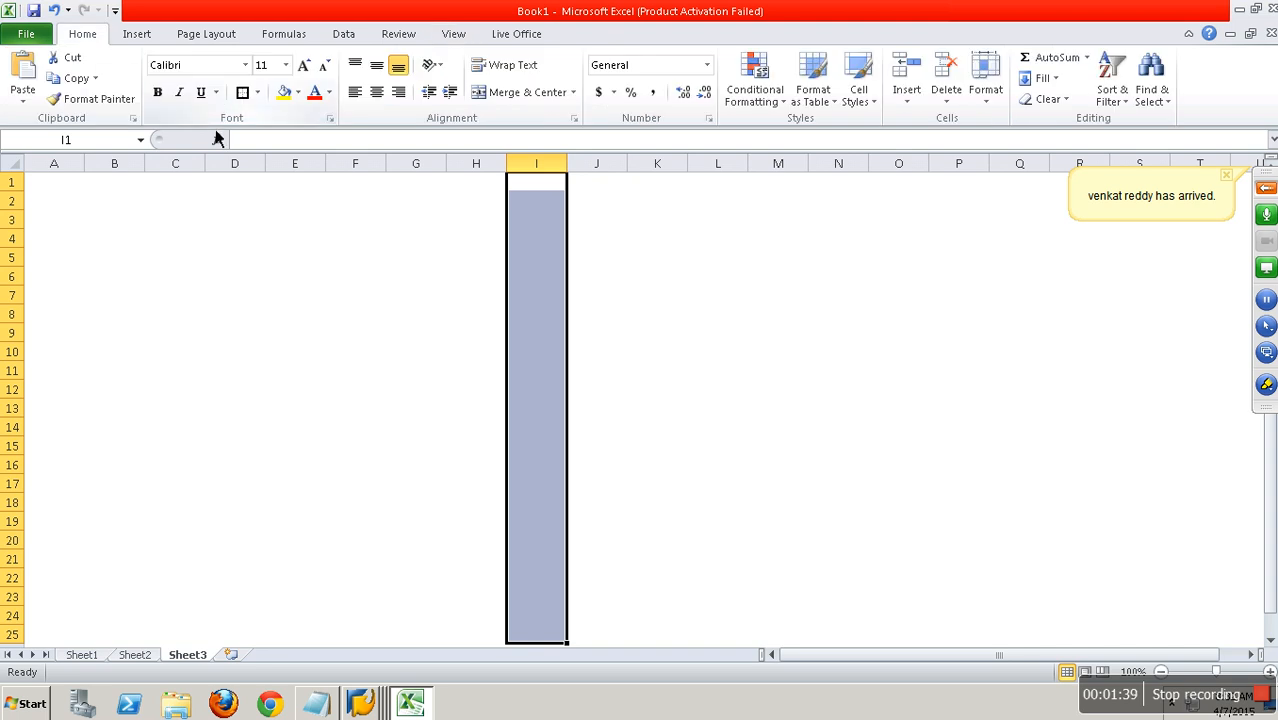
pyautogui.click(258, 93)
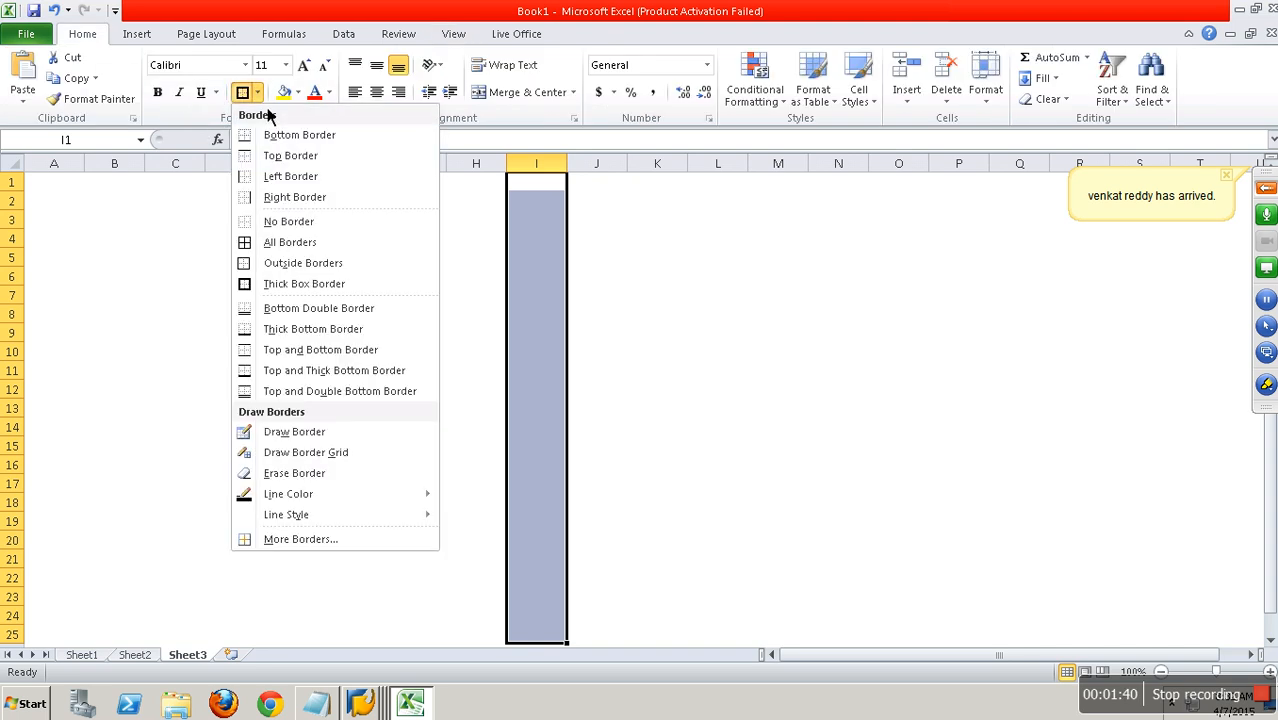
pyautogui.click(288, 205)
pyautogui.click(431, 258)
# Label the two areas of the sheet with "bw" in cell D2 and "ecc" in cell N2.
pyautogui.click(228, 208)
pyautogui.write('bw')
pyautogui.press('Right')
pyautogui.press('Right')
pyautogui.press('Right')
pyautogui.press('Right')
pyautogui.press('Right')
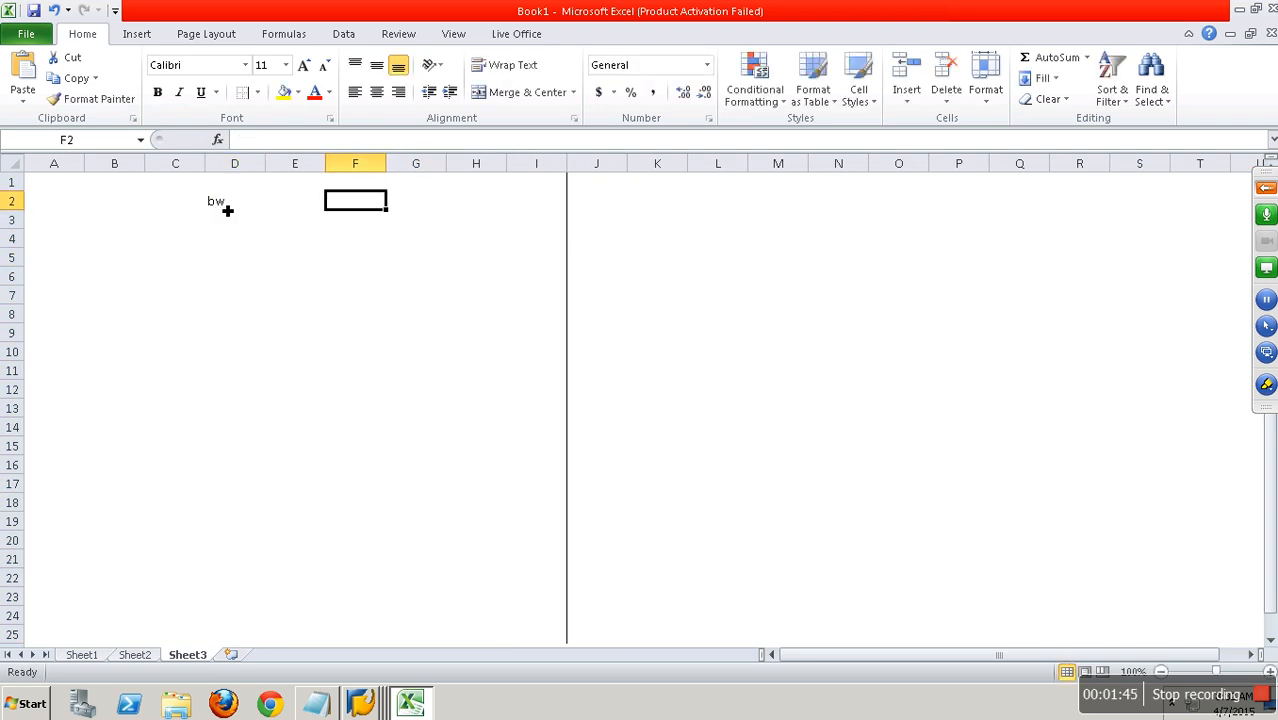
pyautogui.press('Right')
pyautogui.press('Right')
pyautogui.press('Right')
pyautogui.press('Right')
pyautogui.press('Right')
pyautogui.write('ecc')
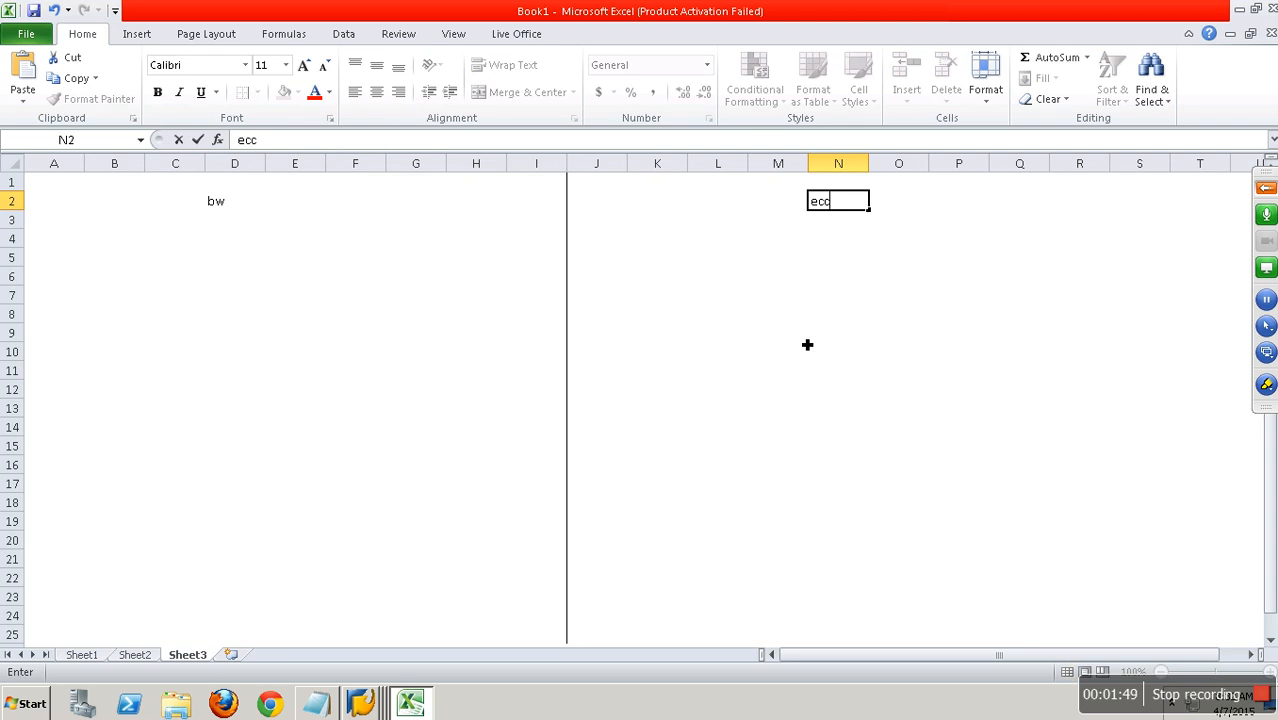
pyautogui.click(722, 316)
# Enter the column headers VBELN, ERDAT, NETWR and WAERK in cells K7 to N7.
pyautogui.click(686, 293)
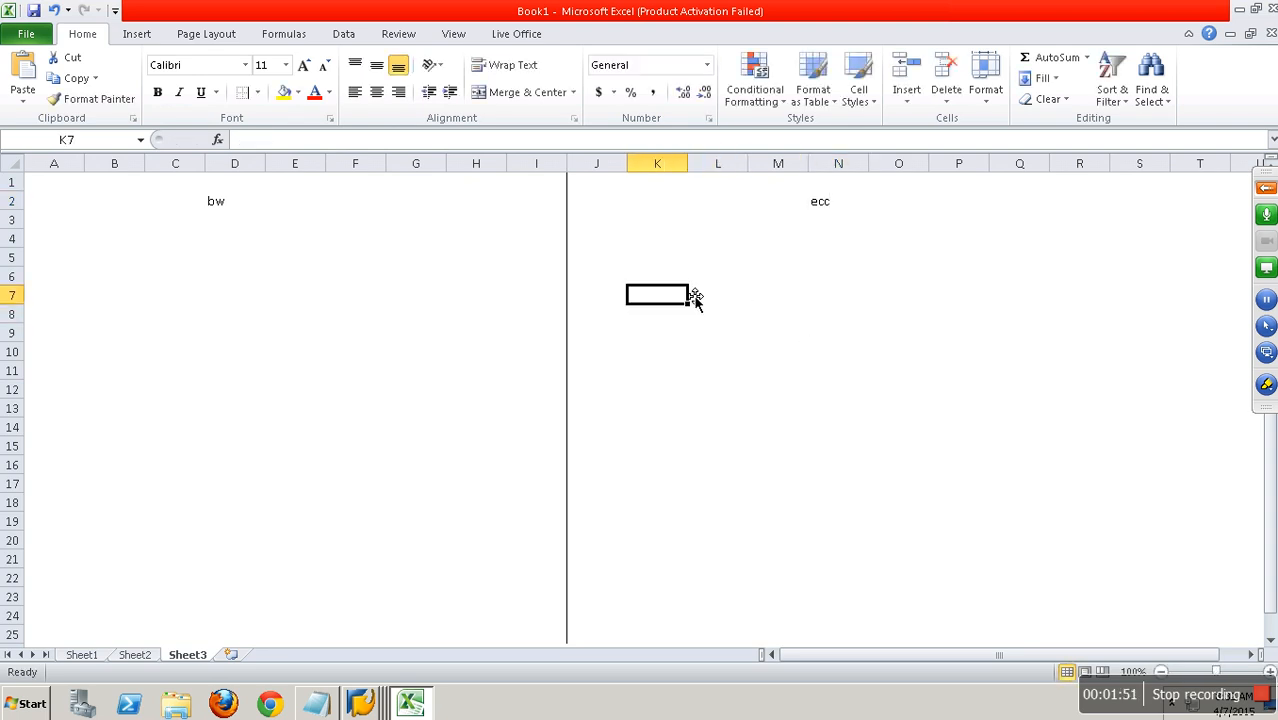
pyautogui.write('VBELN')
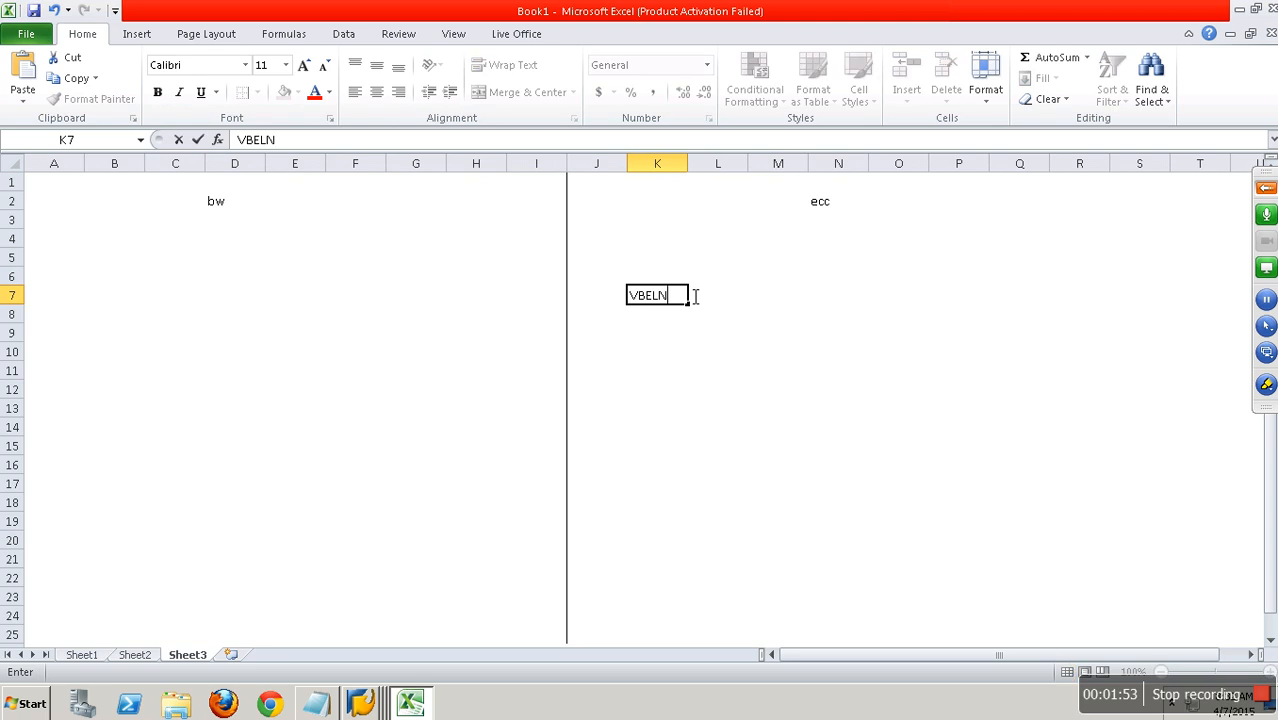
pyautogui.click(695, 297)
pyautogui.write('ERDAT')
pyautogui.press('Tab')
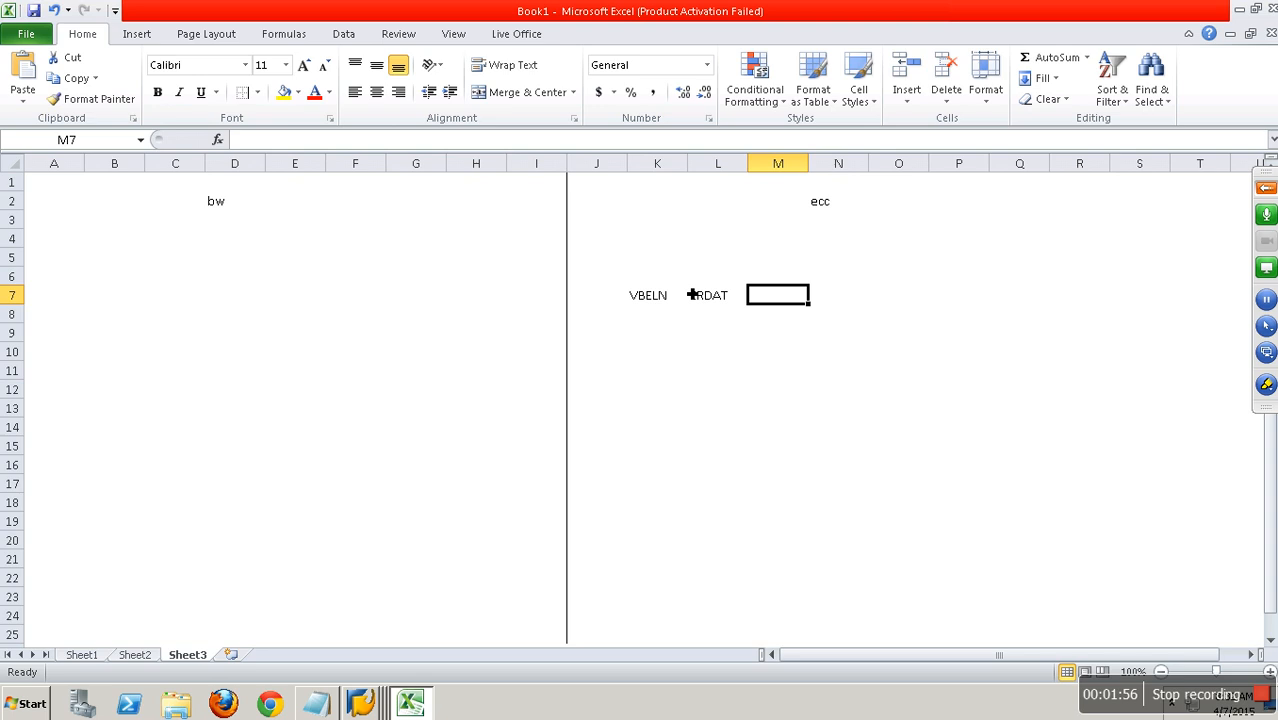
pyautogui.write('NETWR')
pyautogui.press('Tab')
pyautogui.write('WAERK')
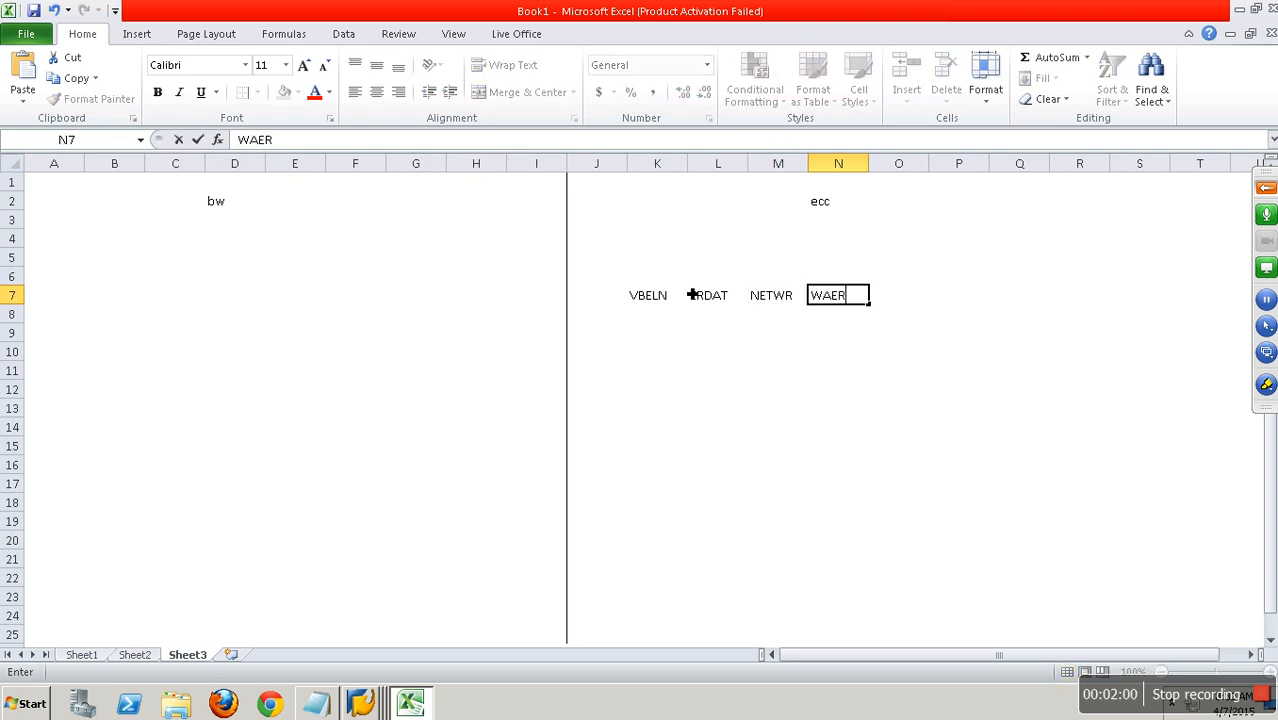
pyautogui.click(707, 340)
# Apply all borders to the range K7:N18 to form the table grid.
pyautogui.moveTo(650, 297); pyautogui.dragTo(845, 510)
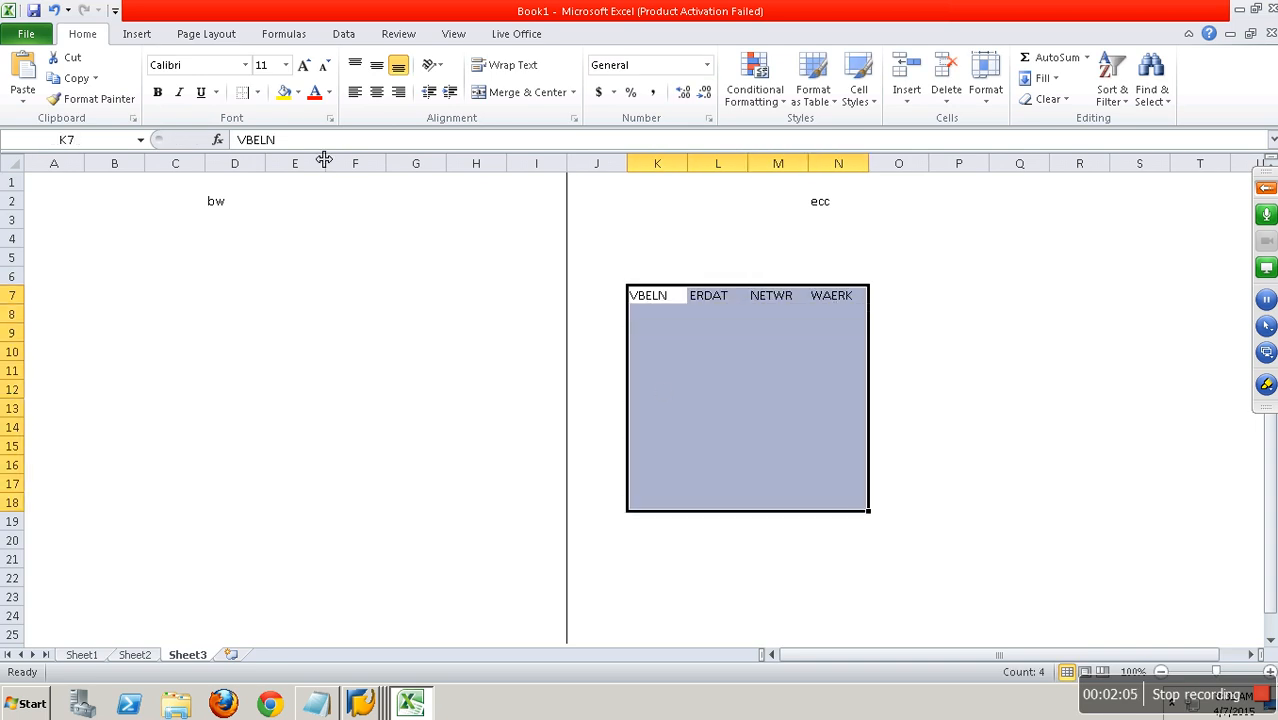
pyautogui.click(259, 93)
pyautogui.click(284, 245)
pyautogui.click(685, 316)
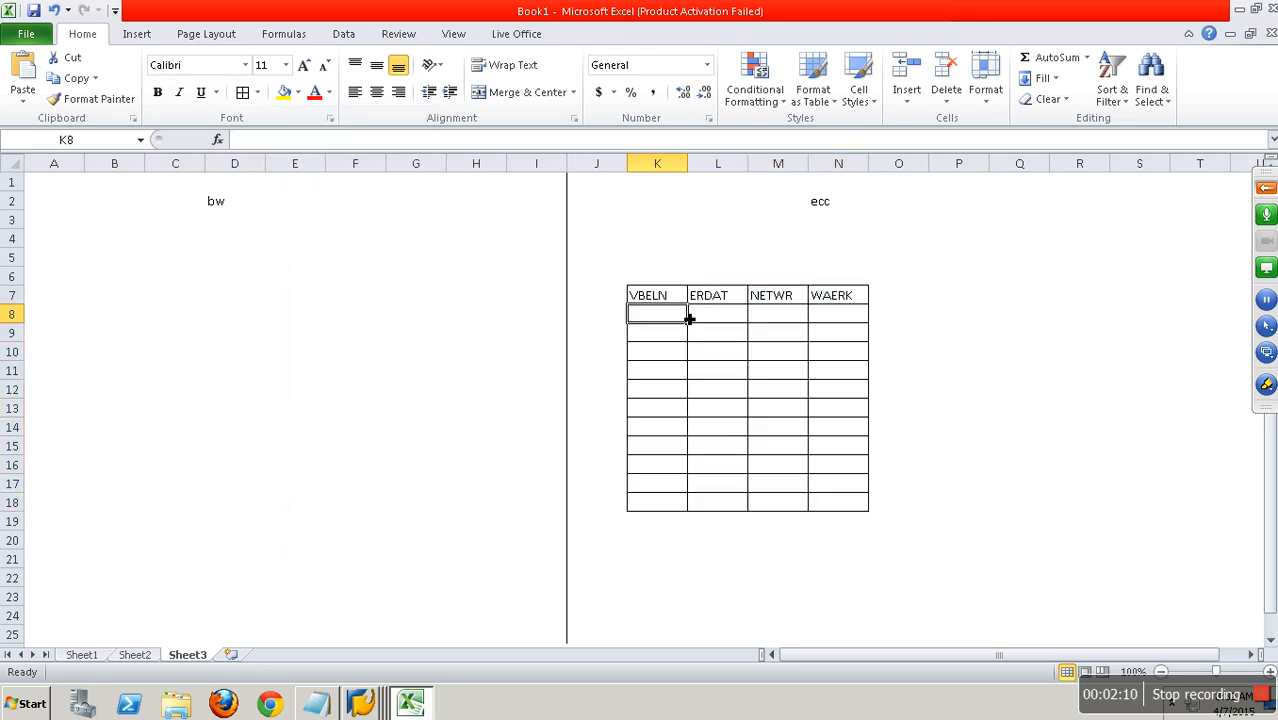
pyautogui.click(328, 706)
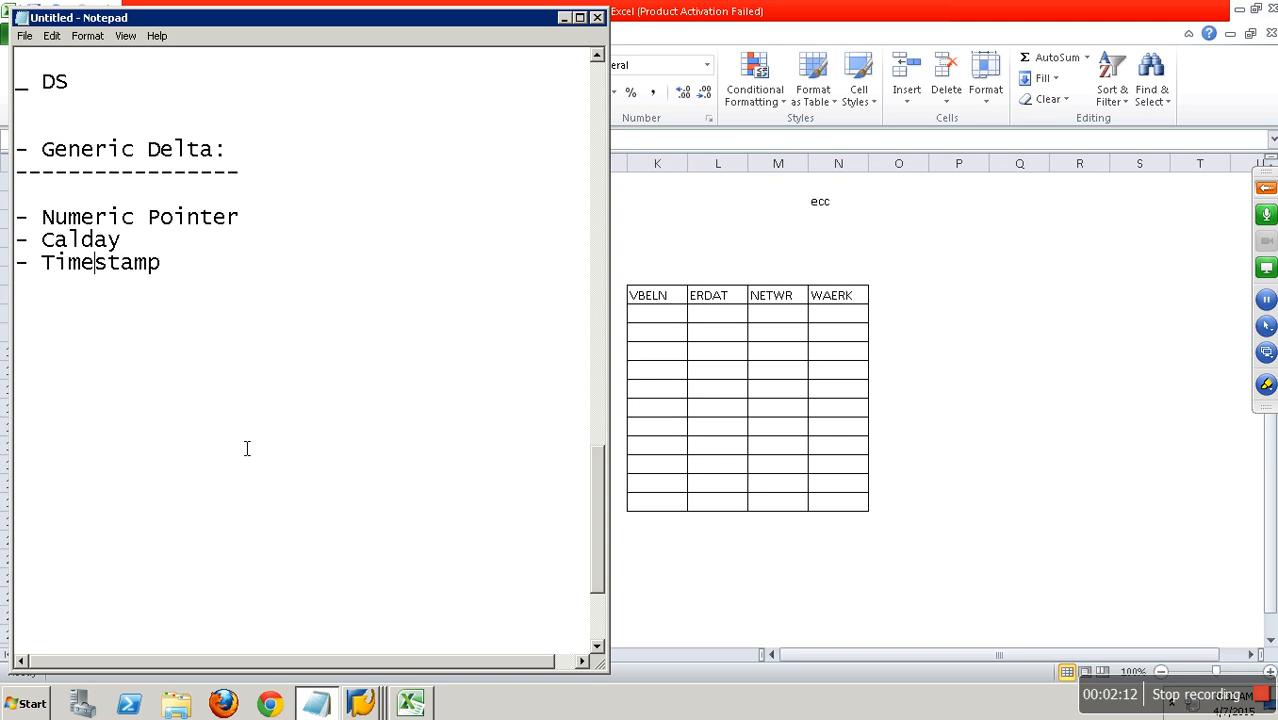
pyautogui.moveTo(244, 217); pyautogui.dragTo(15, 195)
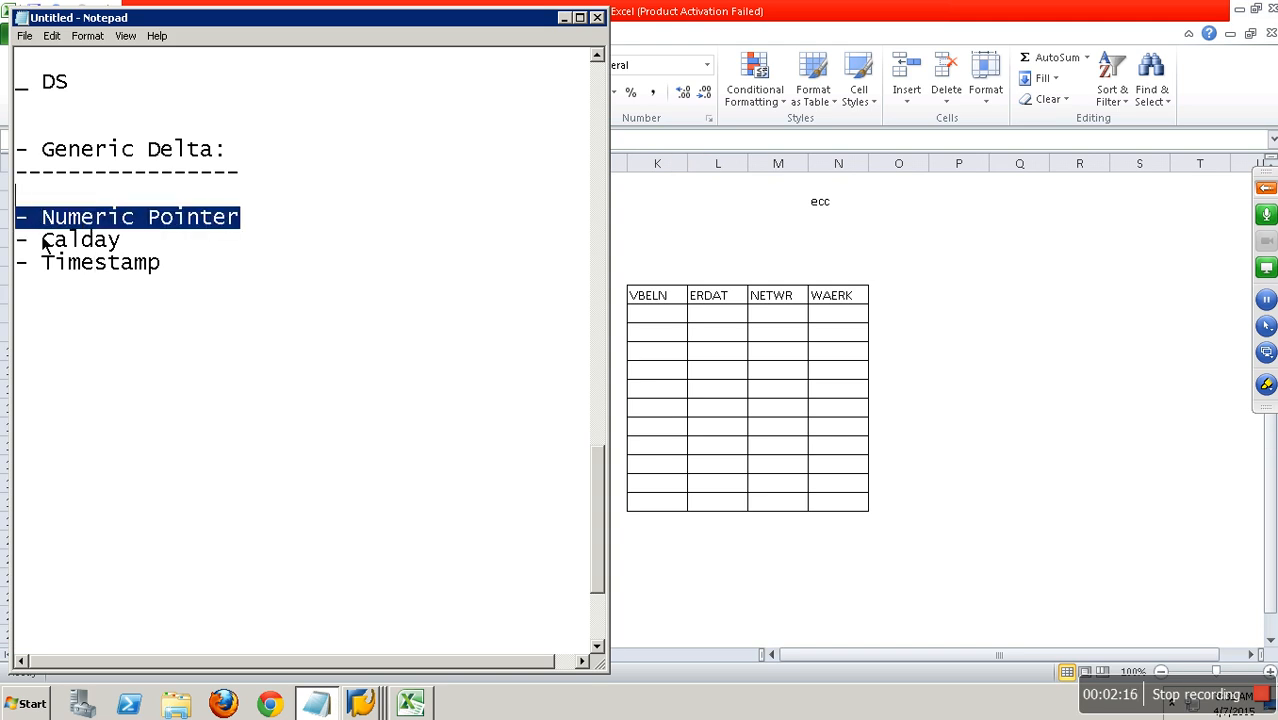
# Fill the first record in row 8 with VBELN 1, ERDAT 01.01.2015, NETWR 1000 and WAERK INR.
pyautogui.click(665, 319)
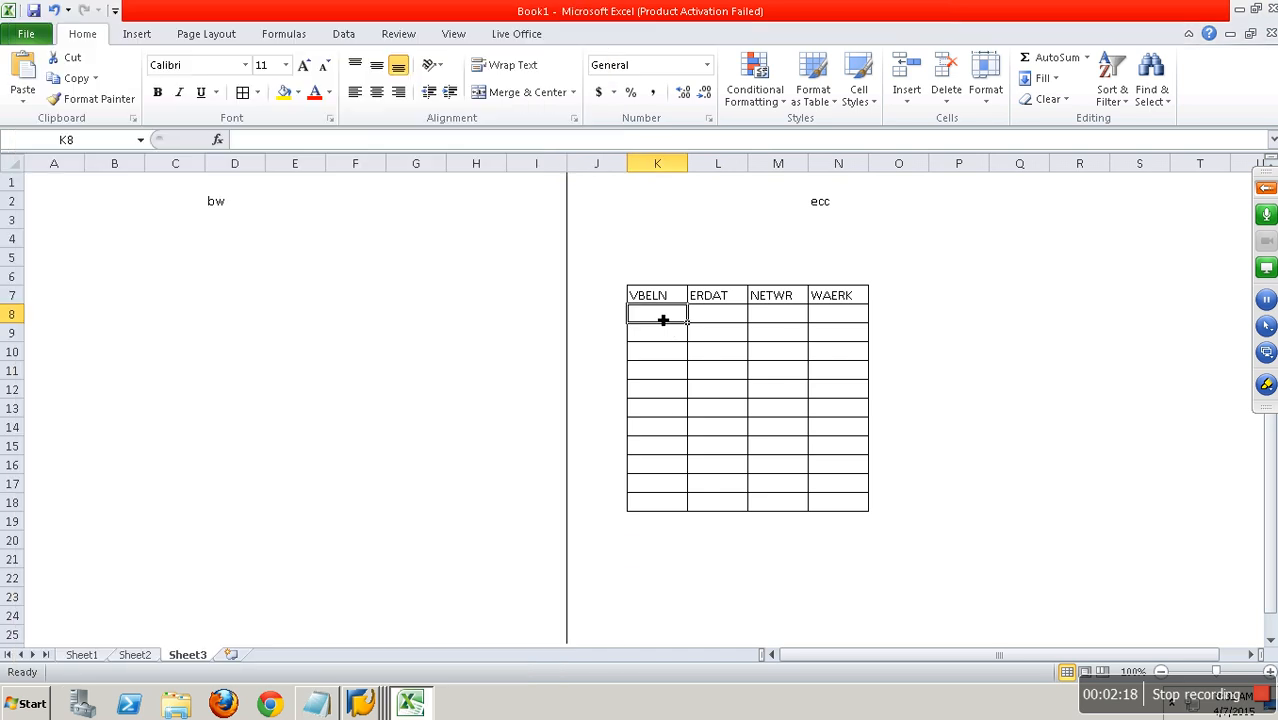
pyautogui.write('1')
pyautogui.press('Tab')
pyautogui.write('01.01.2015')
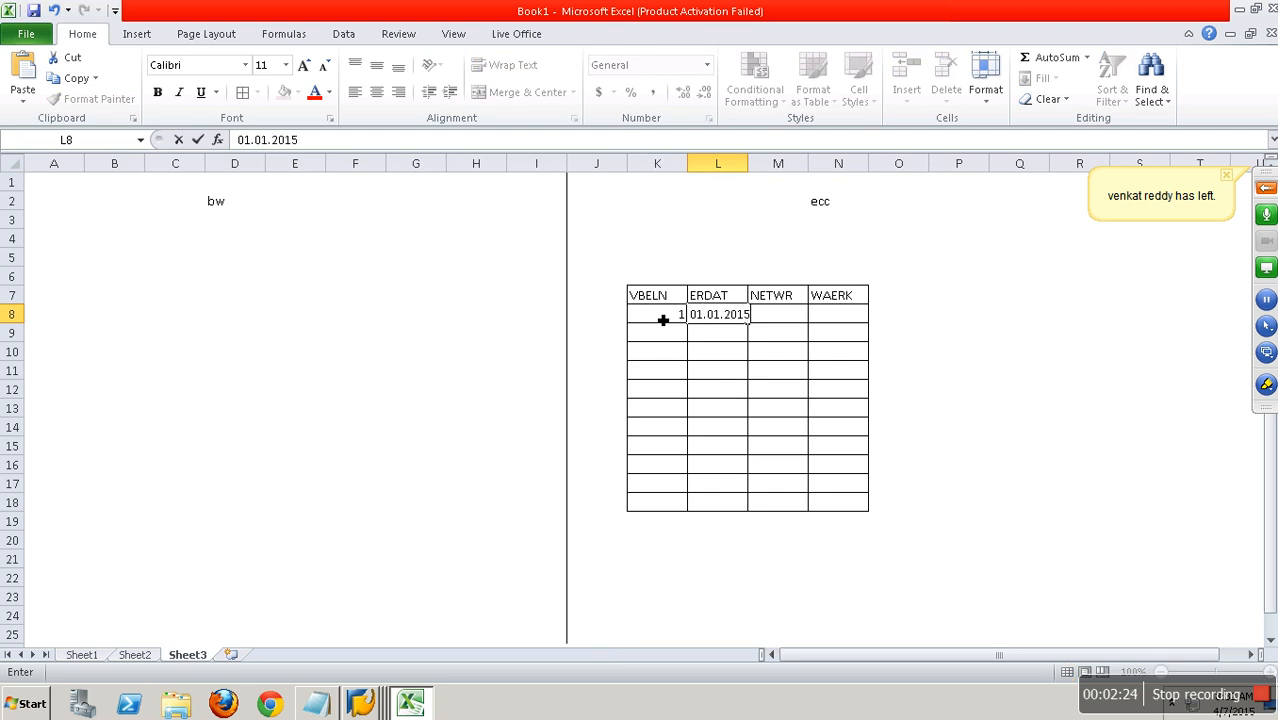
pyautogui.press('Tab')
pyautogui.write('1')
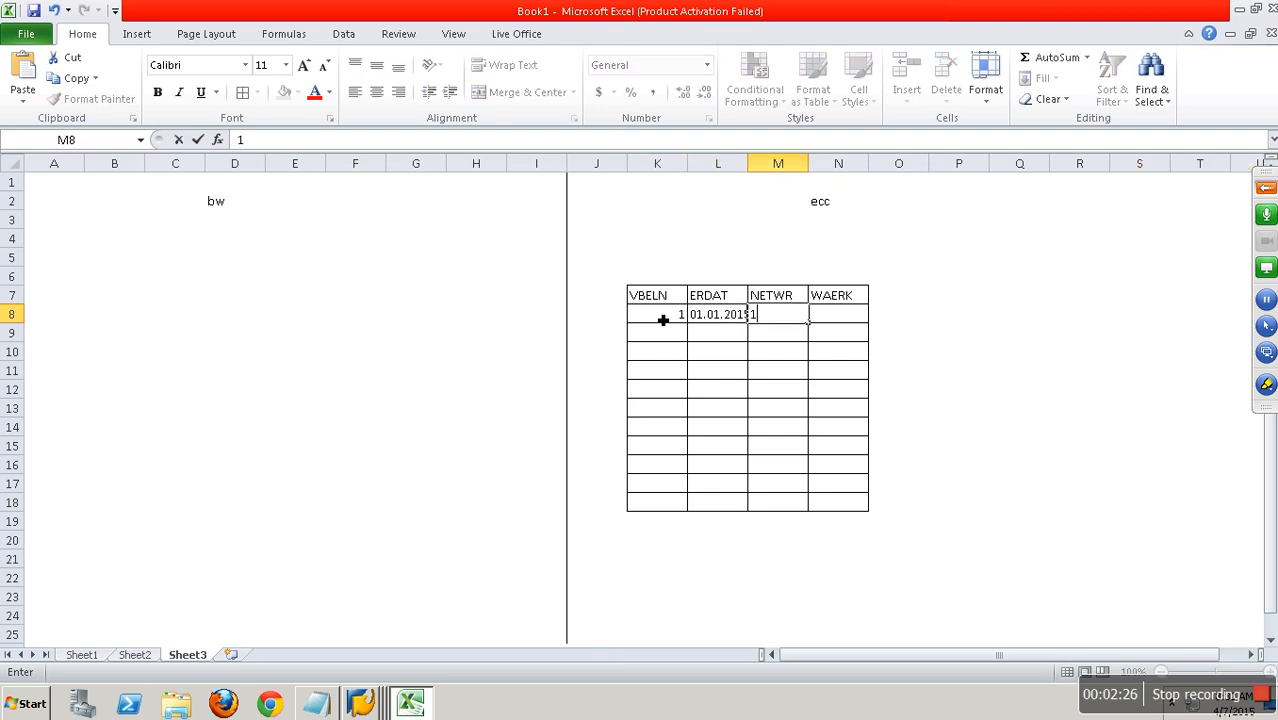
pyautogui.write('000')
pyautogui.press('Tab')
pyautogui.write('INR')
# Enter VBELN 2 in K9 and fill the ERDAT value down from L8 to L11, giving 01.01.2016 to 01.01.2018.
pyautogui.click(663, 338)
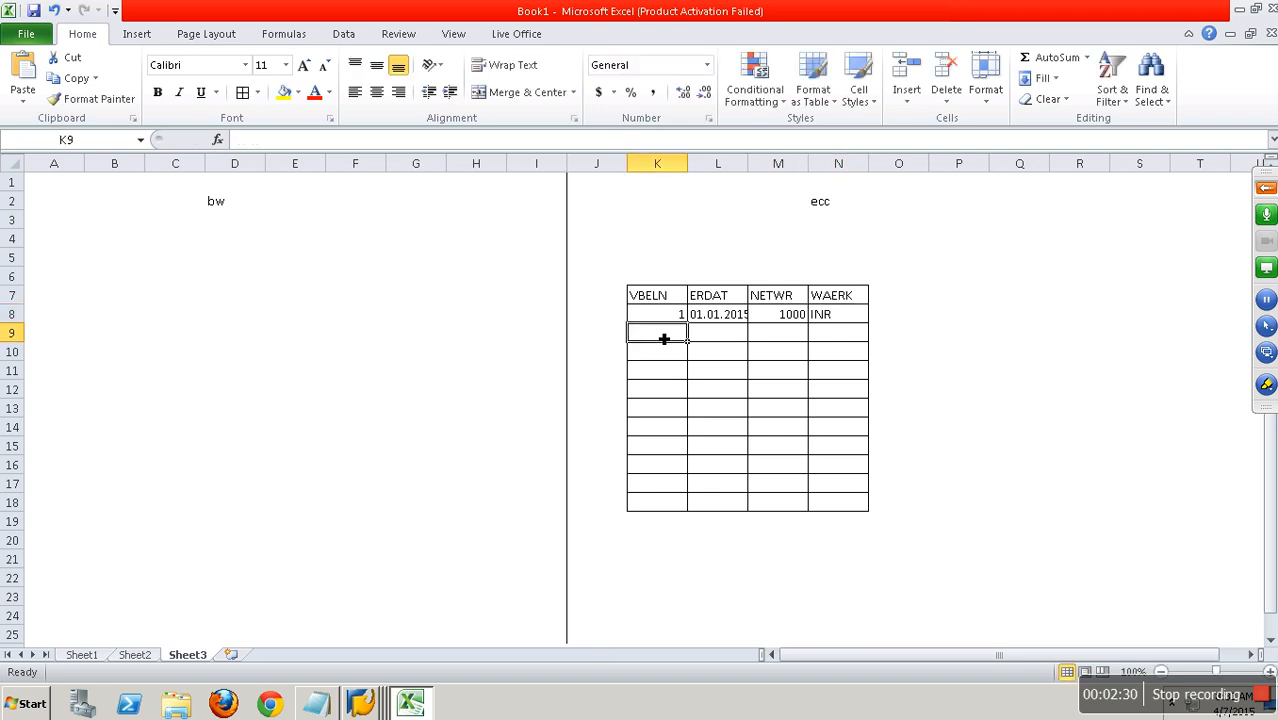
pyautogui.write('2')
pyautogui.click(717, 341)
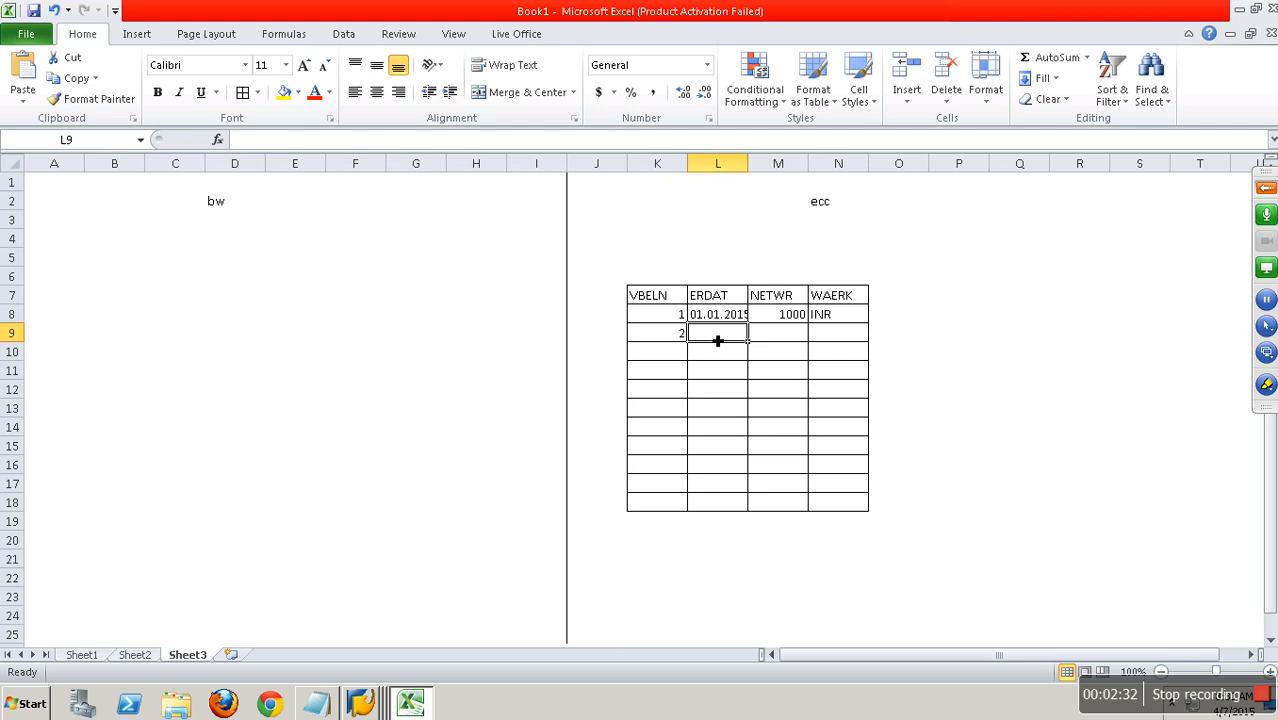
pyautogui.click(723, 315)
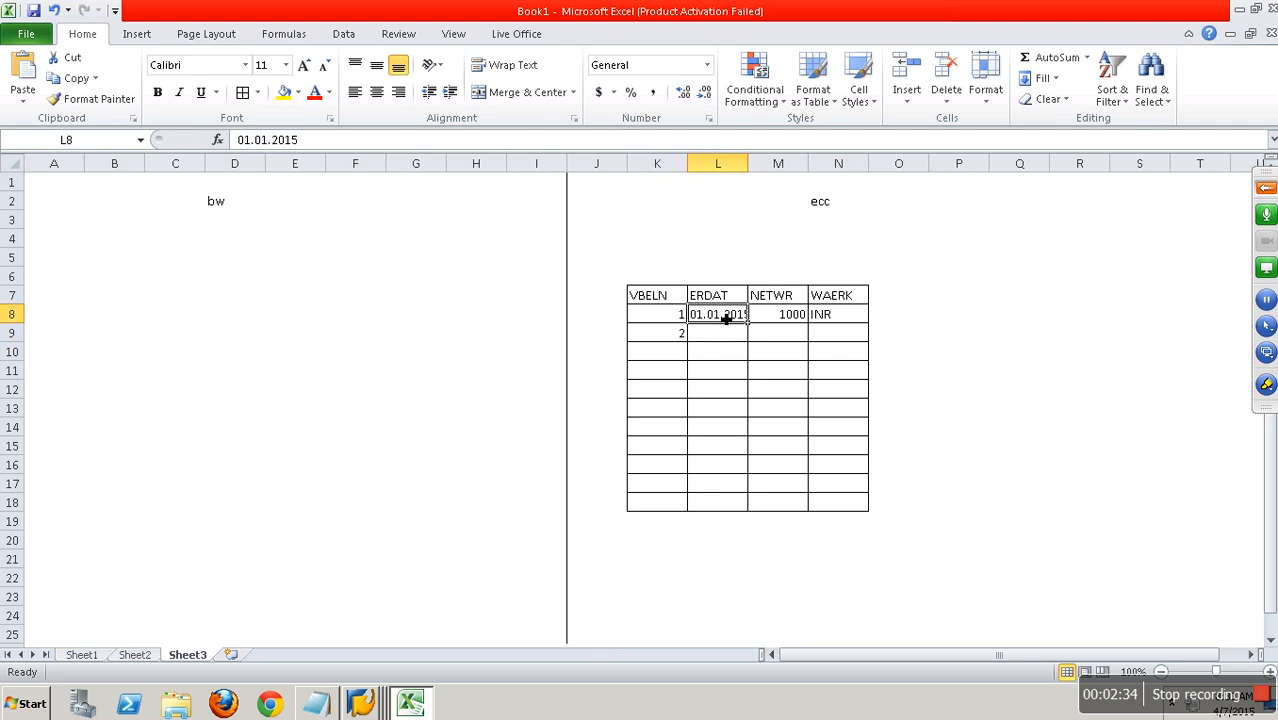
pyautogui.moveTo(748, 332); pyautogui.dragTo(736, 378)
# Enter the NETWR values 2000, 30000 and 4000 in cells M9 to M11.
pyautogui.click(795, 342)
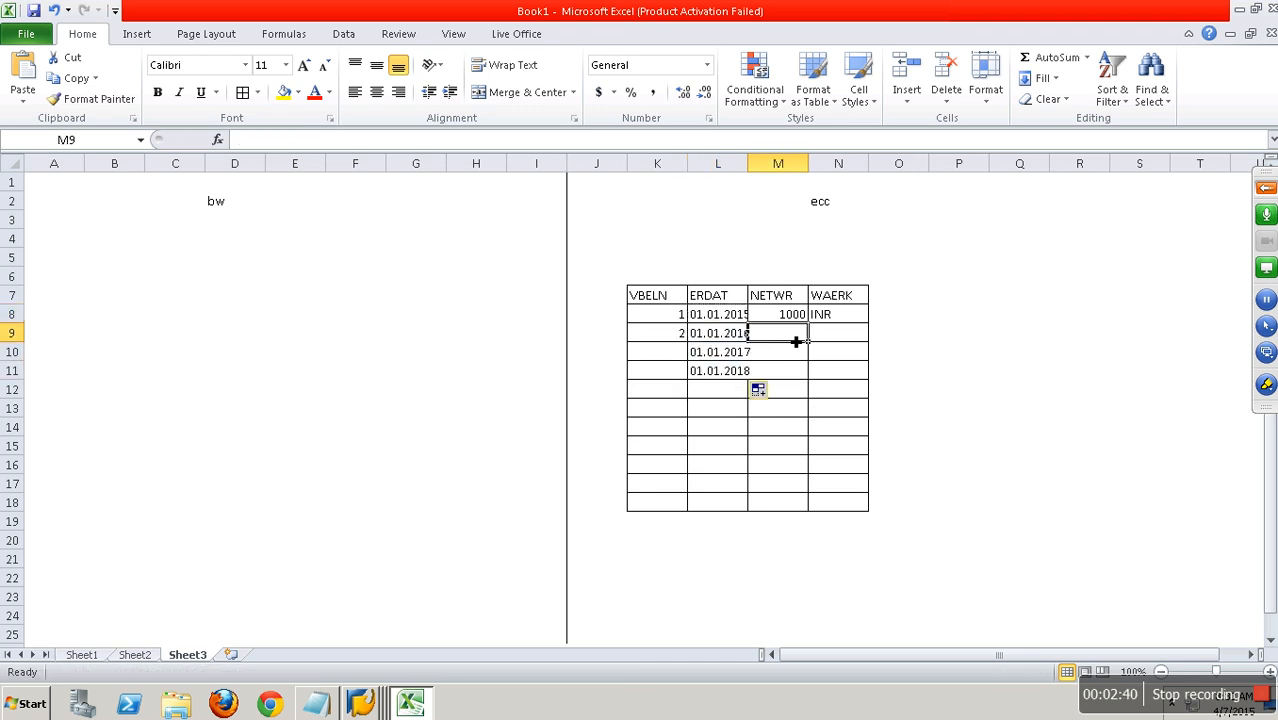
pyautogui.write('2')
pyautogui.press('Return')
pyautogui.click(795, 340)
pyautogui.write('2000')
pyautogui.press('Return')
pyautogui.write('30000')
pyautogui.press('Return')
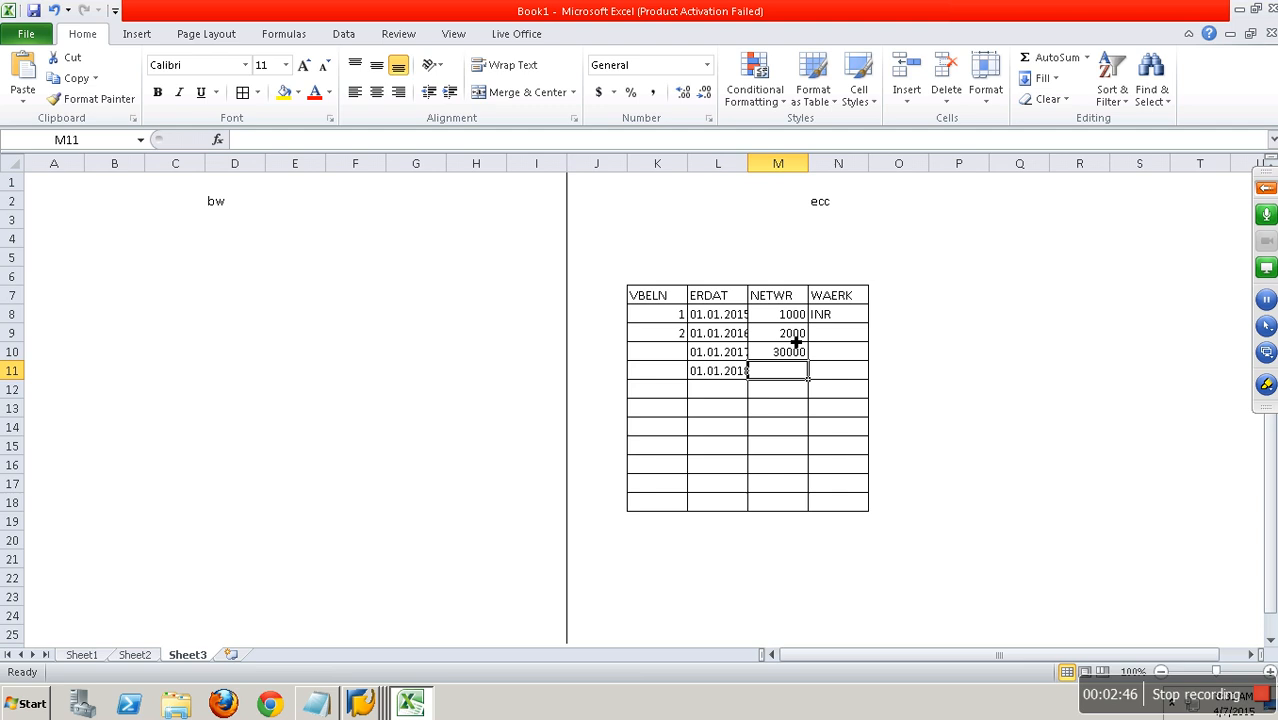
pyautogui.write('4000')
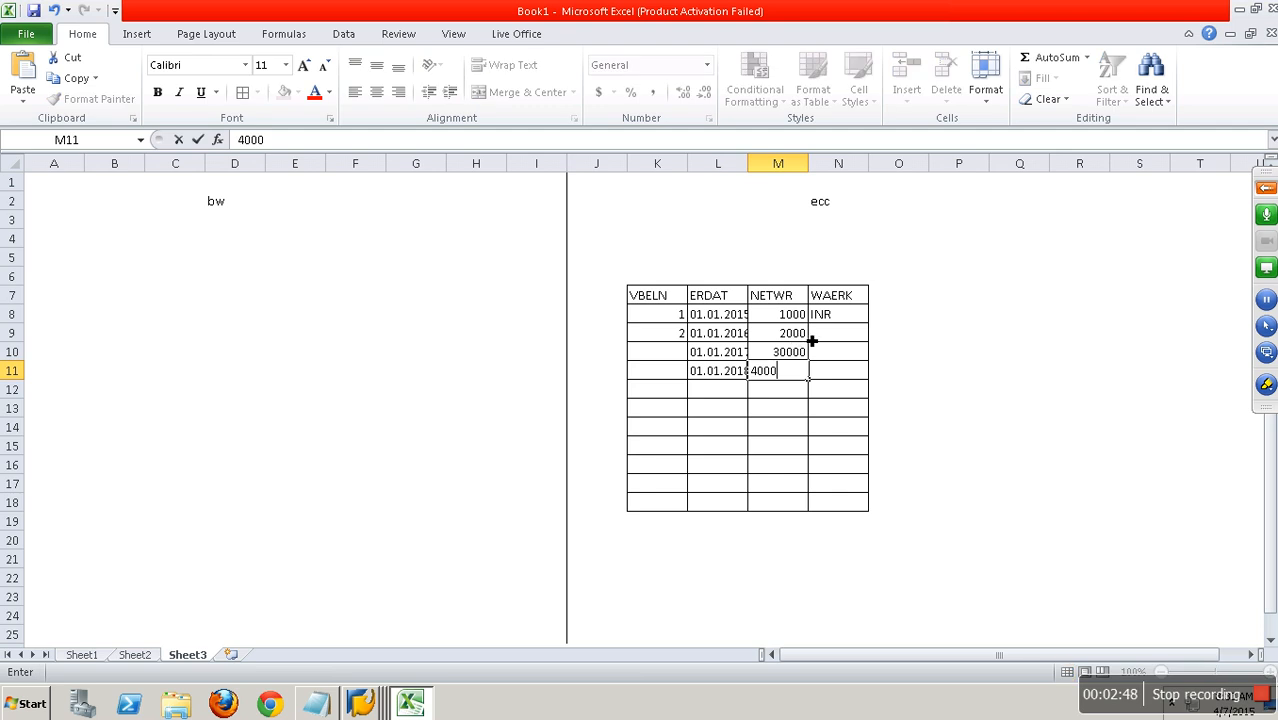
# Enter INR as the WAERK currency in cells N9 to N11.
pyautogui.click(833, 335)
pyautogui.write('INR')
pyautogui.press('Return')
pyautogui.write('INR')
pyautogui.press('Return')
pyautogui.write('I')
pyautogui.press('Left')
pyautogui.press('Left')
pyautogui.press('Left')
pyautogui.press('Left')
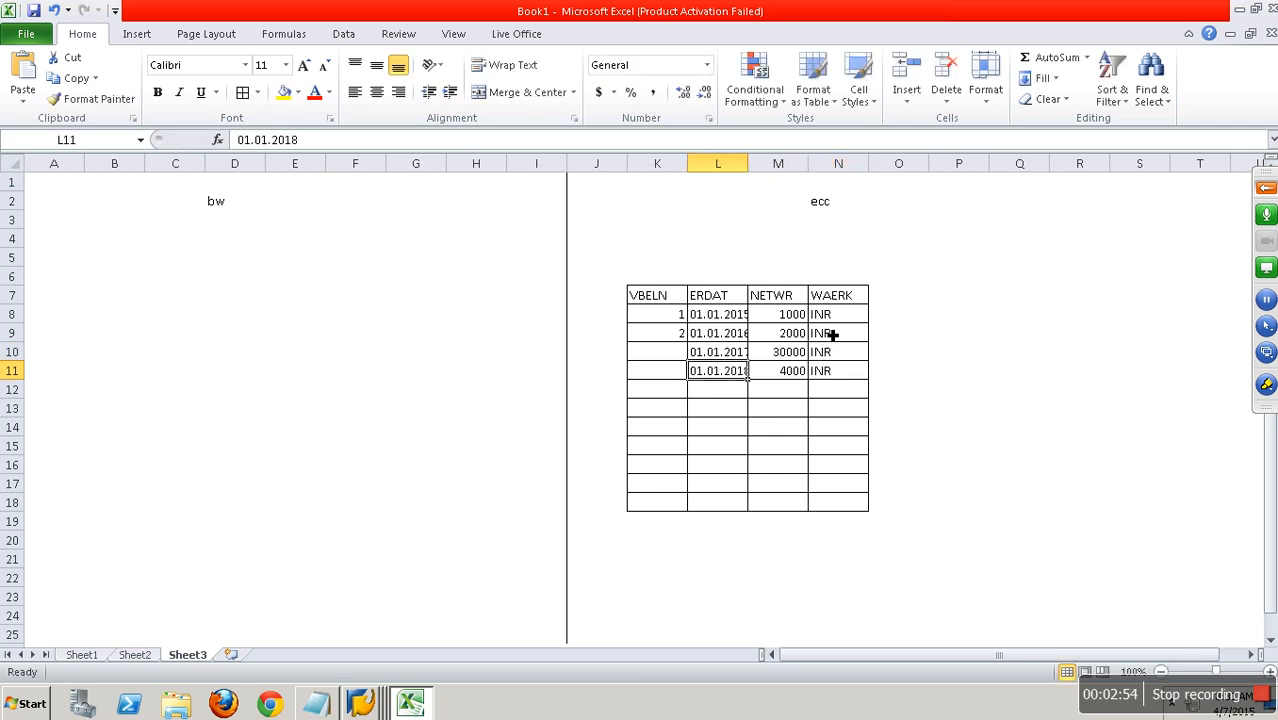
# Enter the VBELN numbers 3 and 4 in cells K10 and K11 of the ecc table.
pyautogui.press('Up')
pyautogui.press('Right')
pyautogui.write('3')
pyautogui.press('Return')
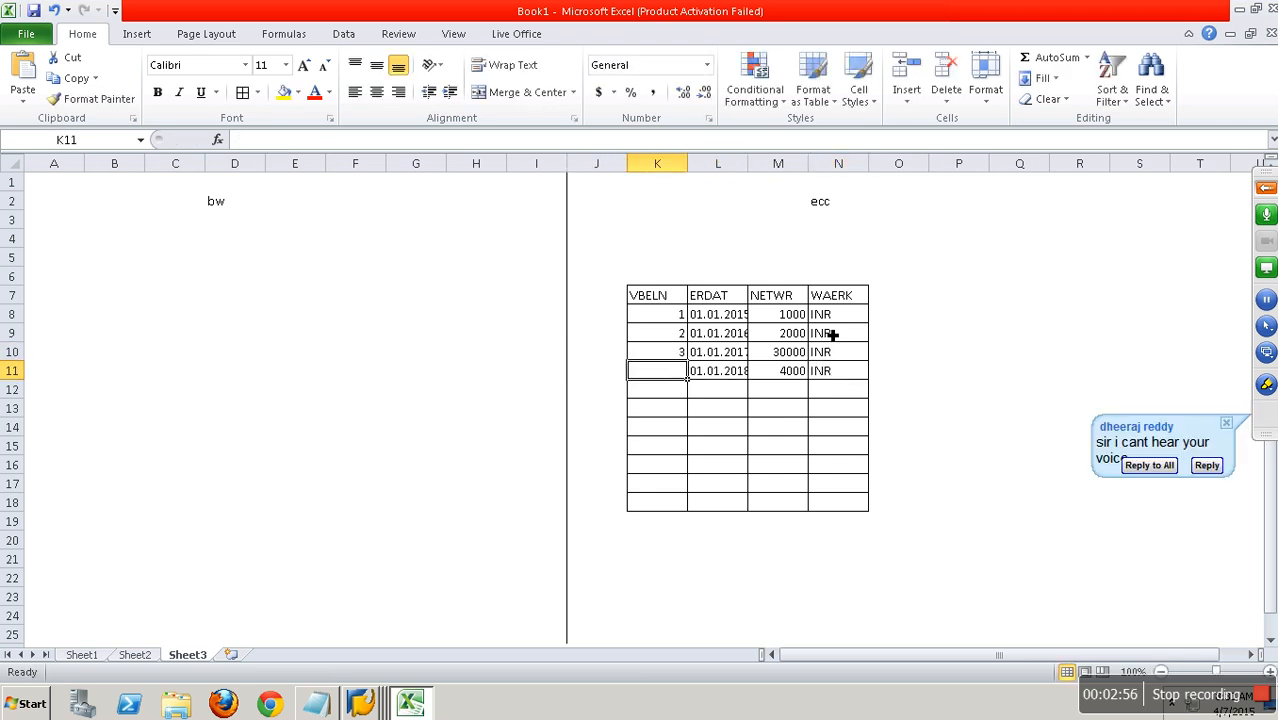
pyautogui.write('4')
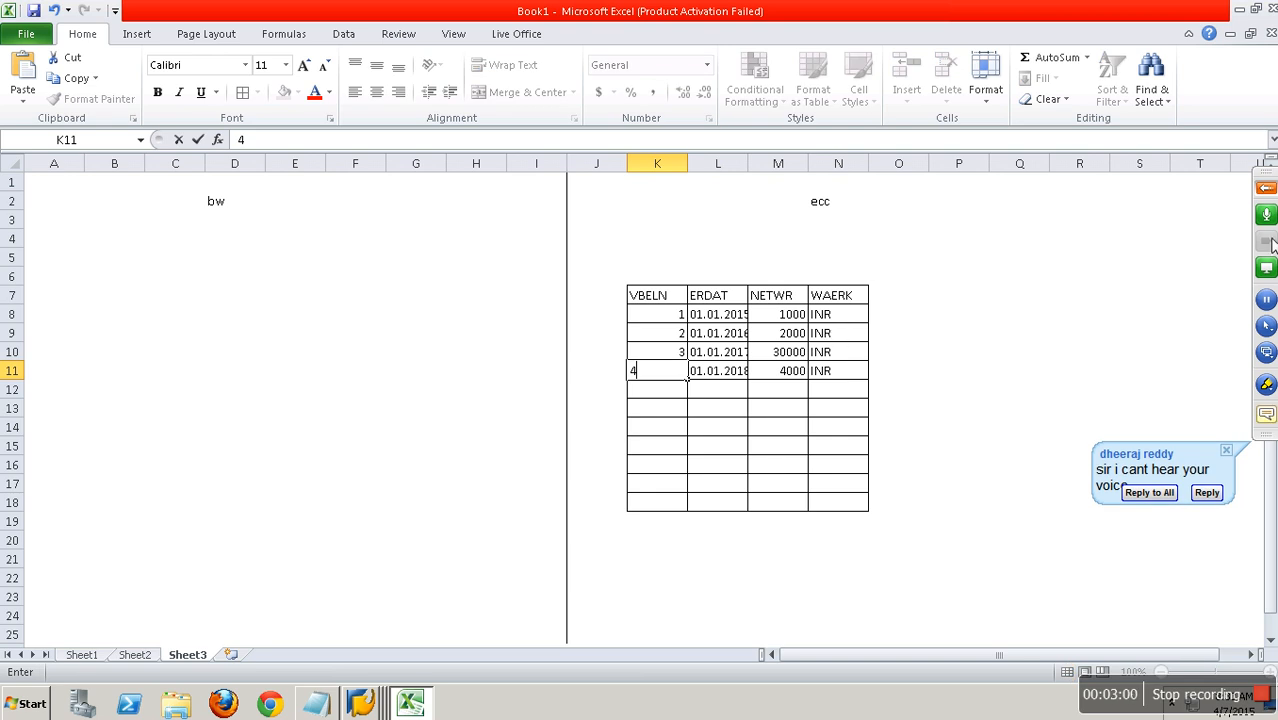
# Switch to the GoToTraining control panel, show the audio settings and attendee list, and unmute all participants before muting them again.
pyautogui.click(1265, 190)
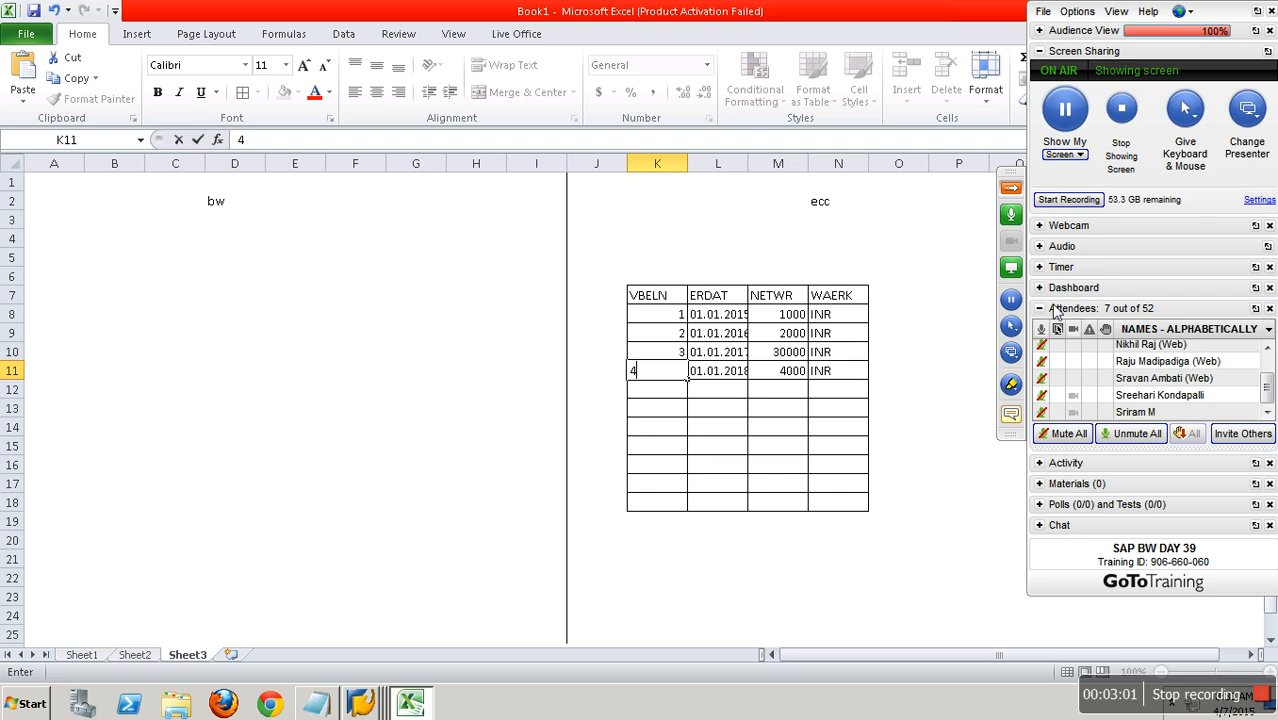
pyautogui.click(1039, 247)
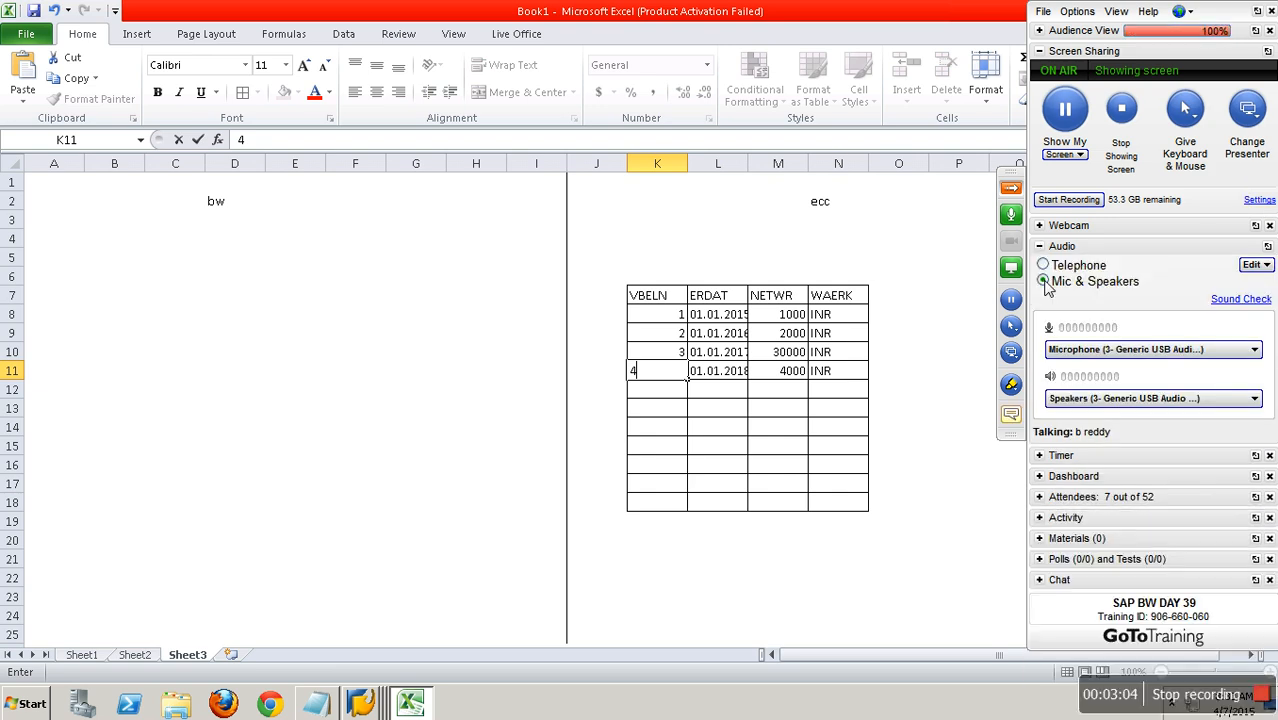
pyautogui.click(1043, 497)
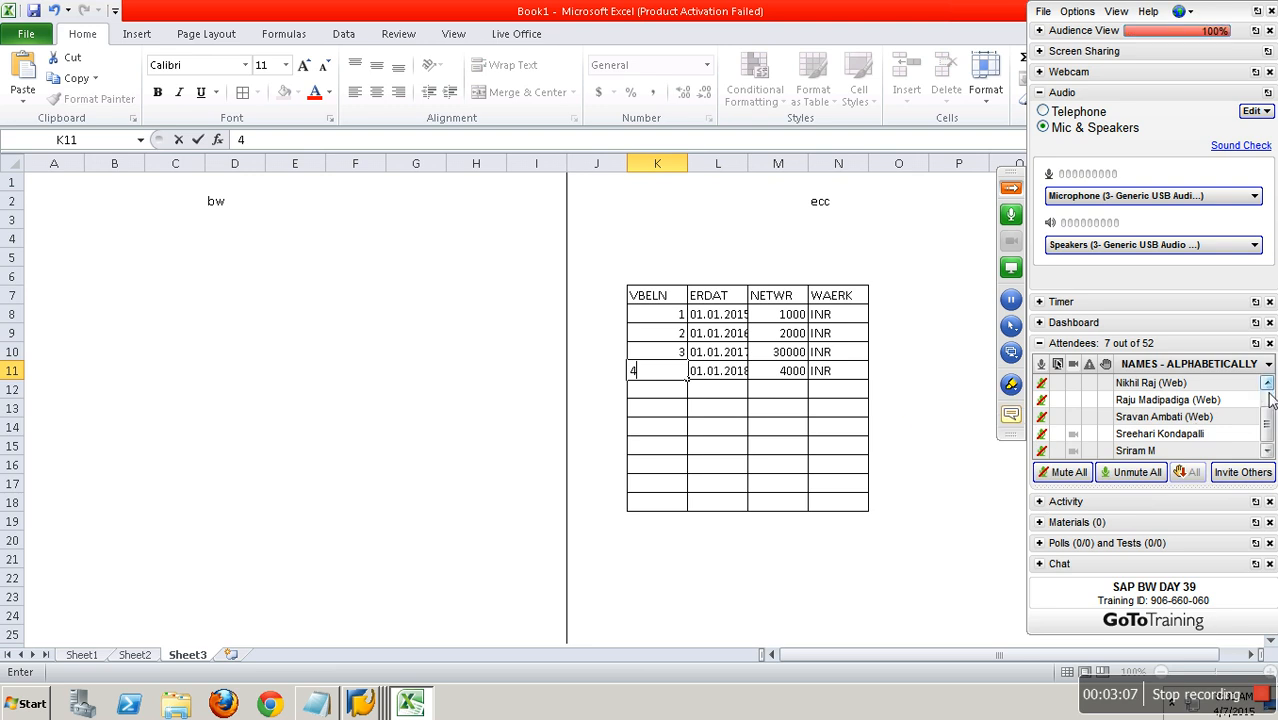
pyautogui.click(1270, 400)
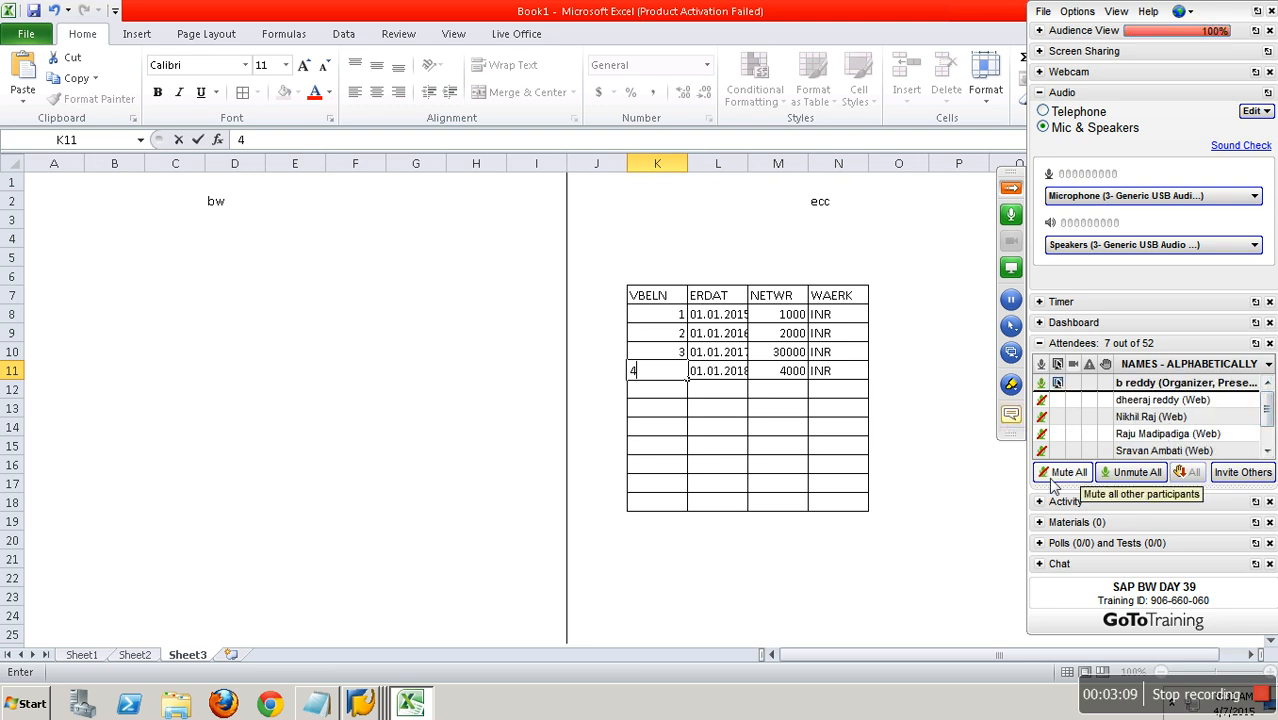
pyautogui.click(1104, 482)
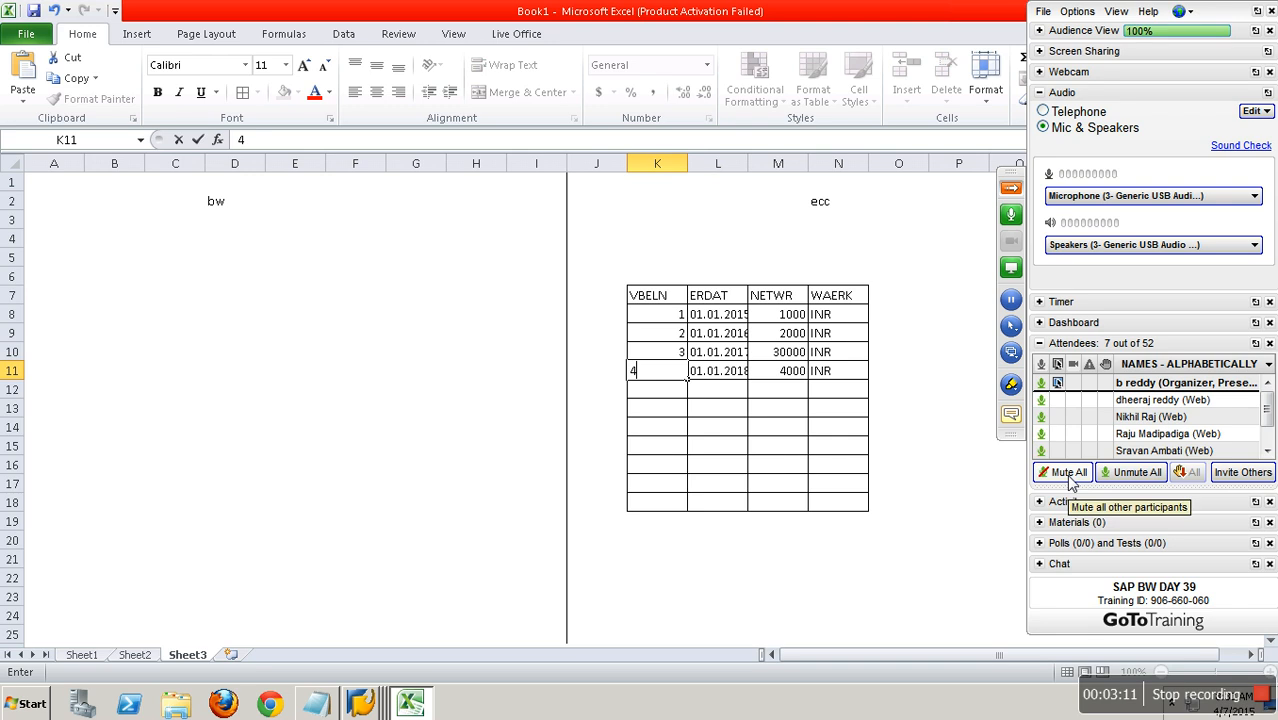
pyautogui.click(1069, 473)
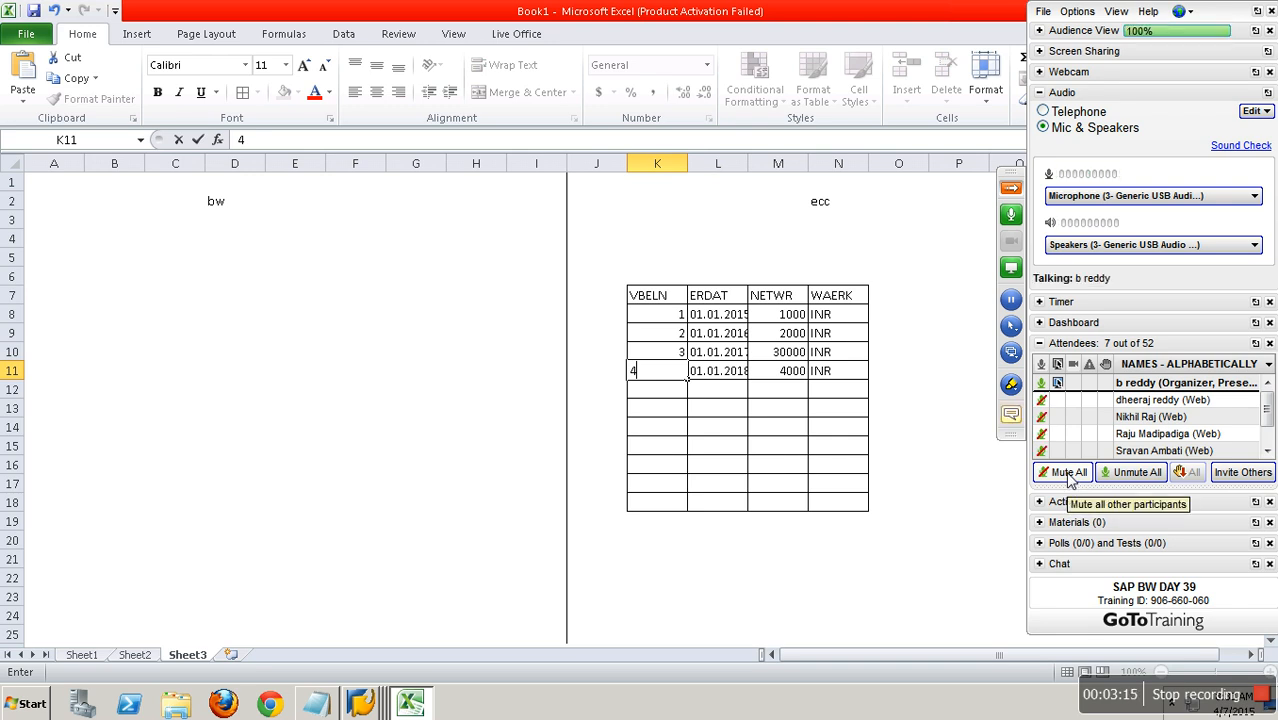
# Open the training chat and send "Can u hear me" followed by "?" to the entire audience.
pyautogui.click(1012, 427)
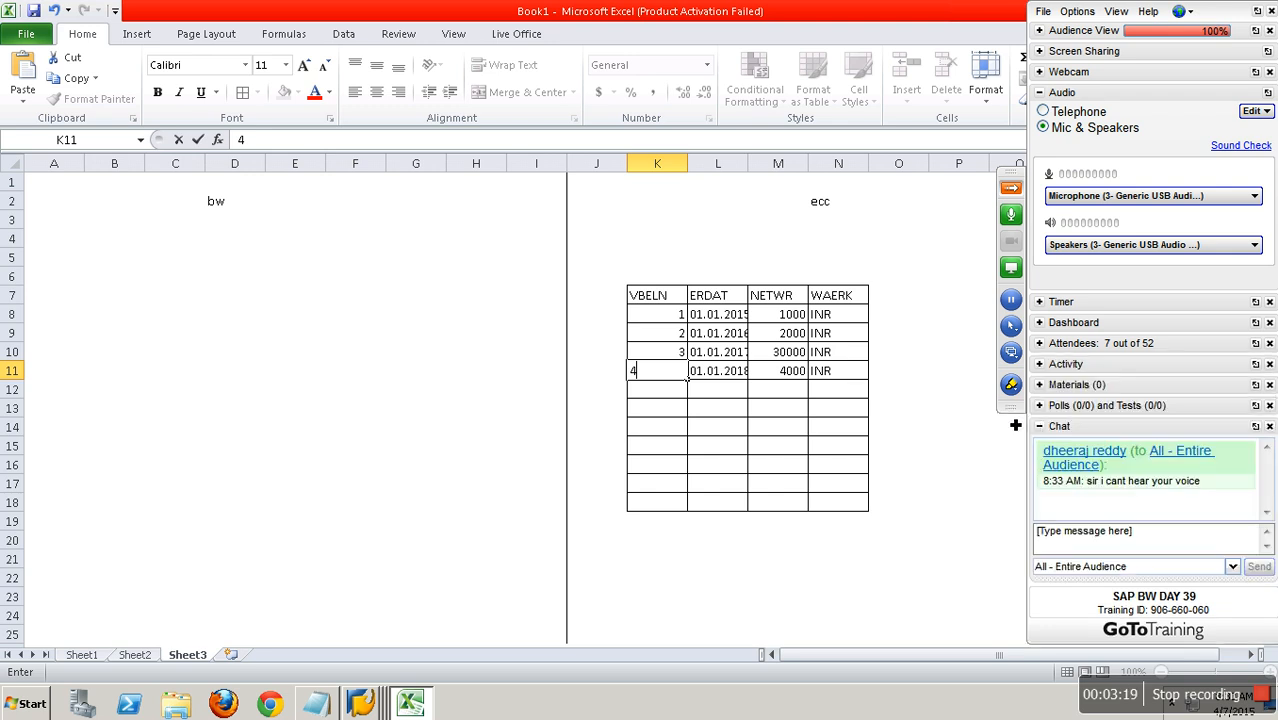
pyautogui.click(1101, 552)
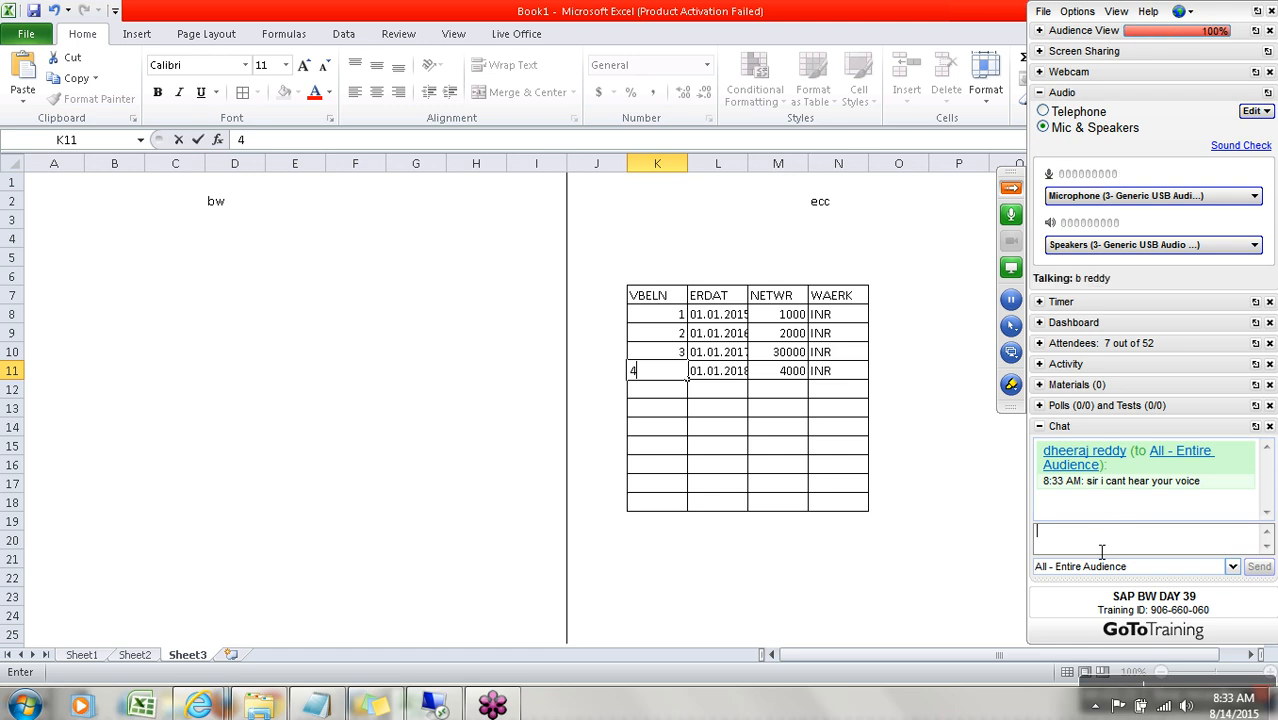
pyautogui.write('ca')
pyautogui.press('BackSpace')
pyautogui.press('BackSpace')
pyautogui.write('Can')
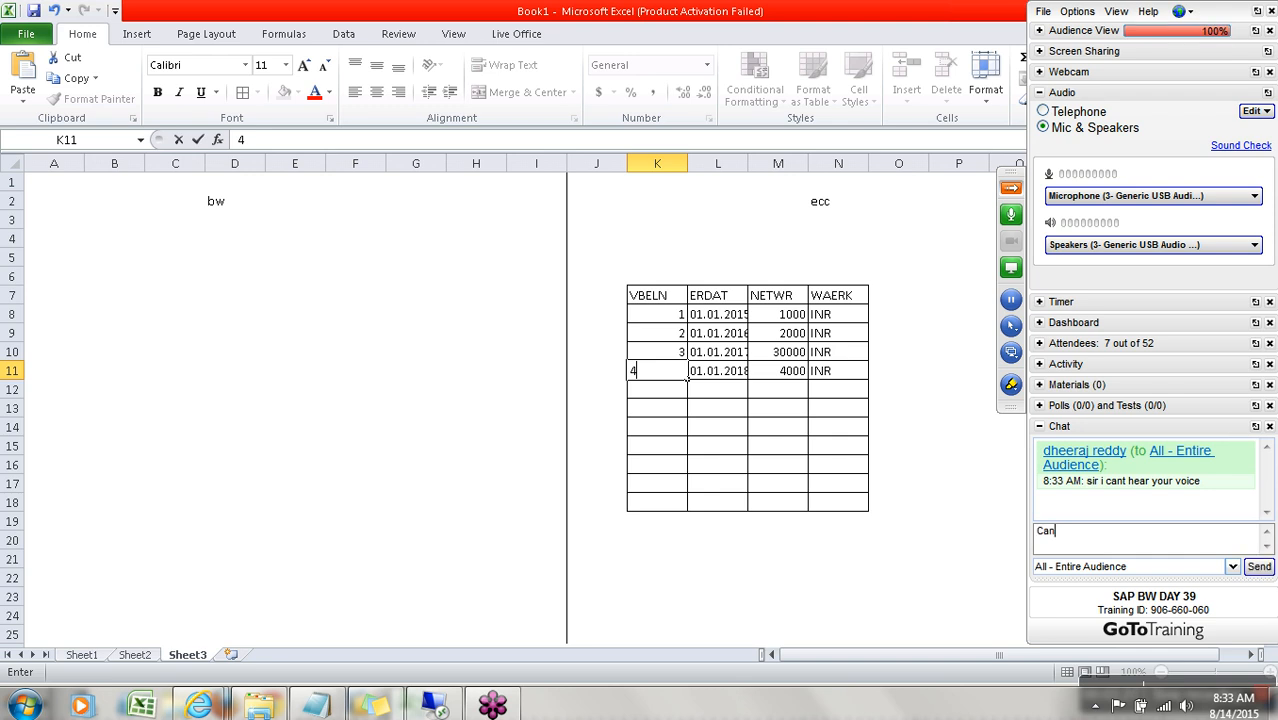
pyautogui.write(' u hear me')
pyautogui.press('Return')
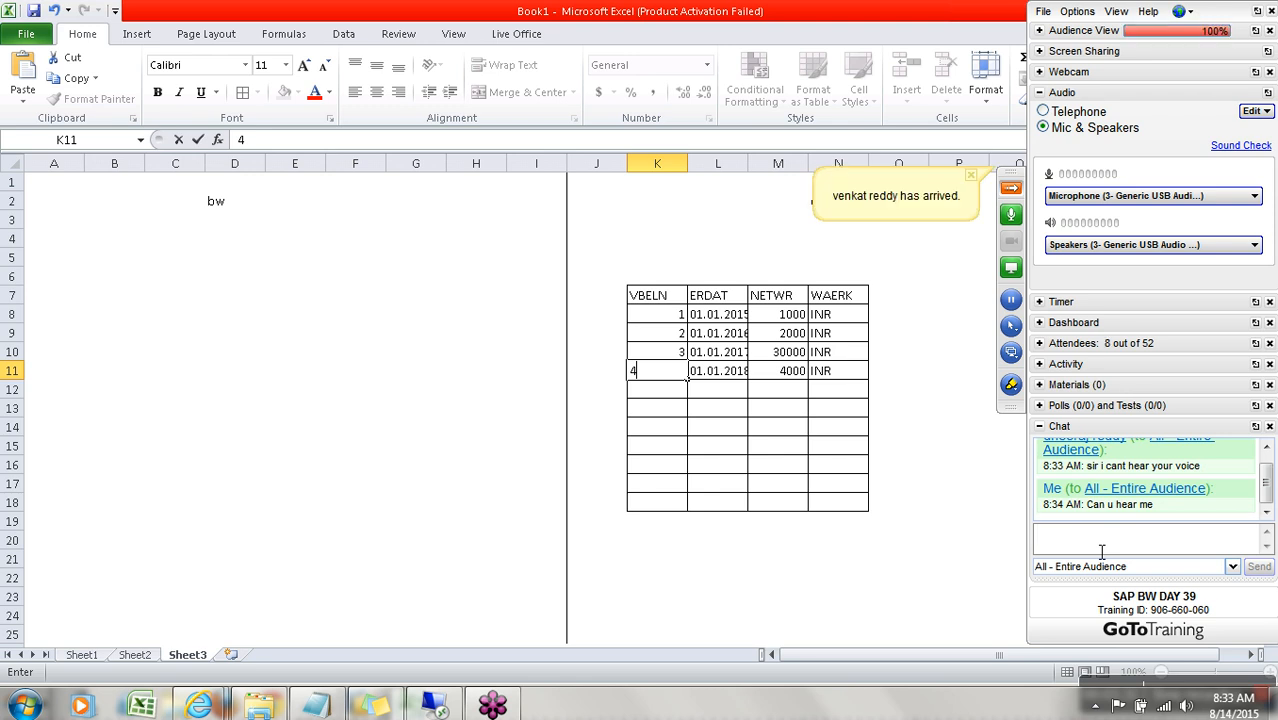
pyautogui.write('?')
pyautogui.press('Return')
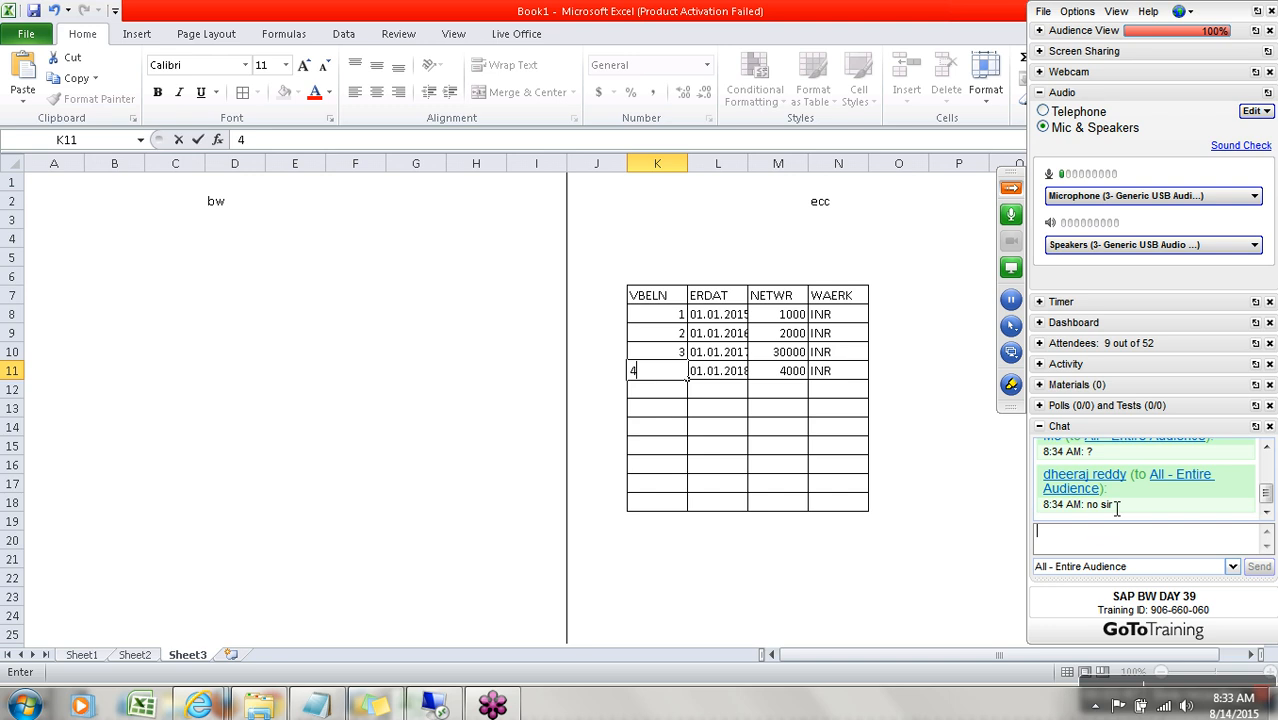
# Show the attendee list, collapse the training control panel, and return to Excel to commit VBELN 4 in K11.
pyautogui.click(1039, 343)
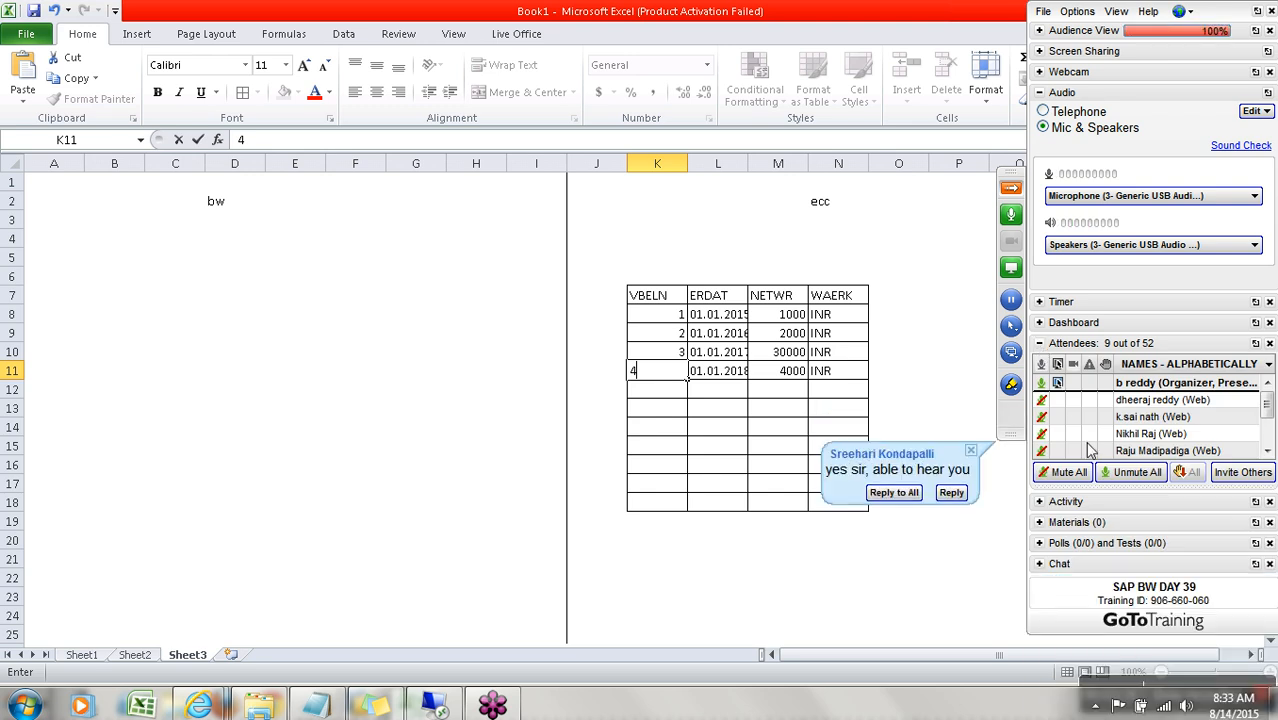
pyautogui.click(1012, 189)
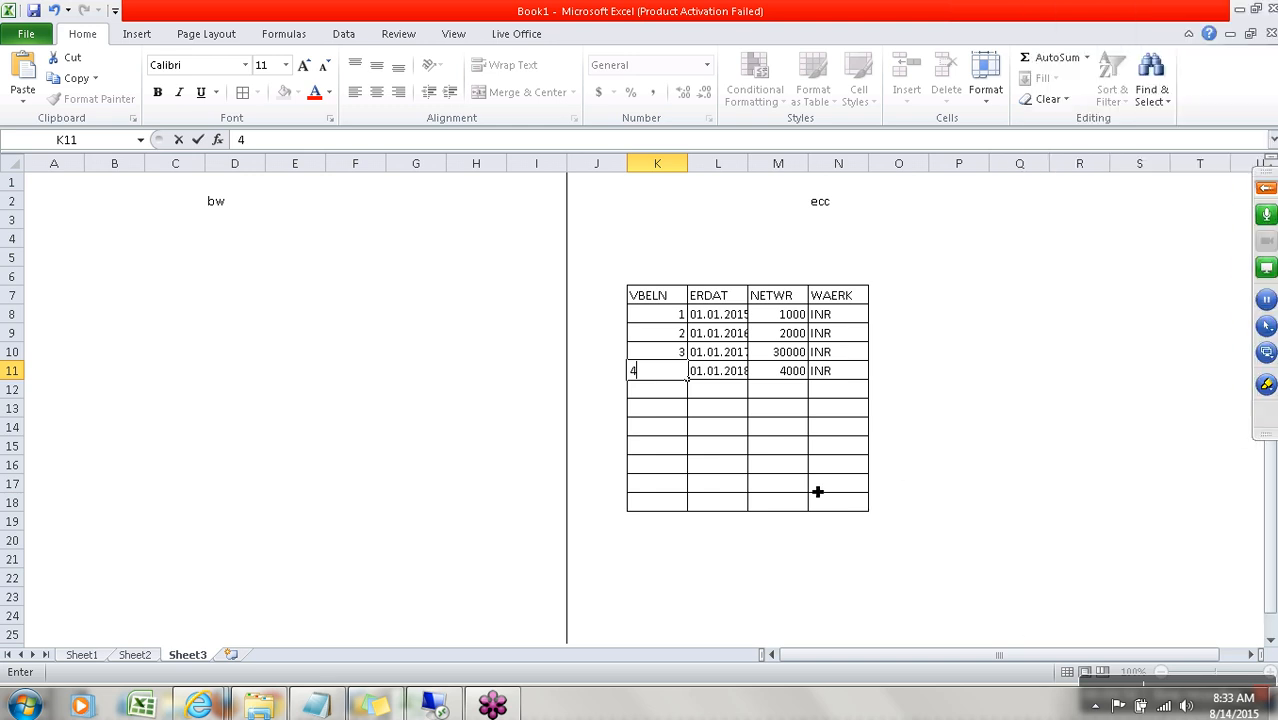
pyautogui.click(717, 390)
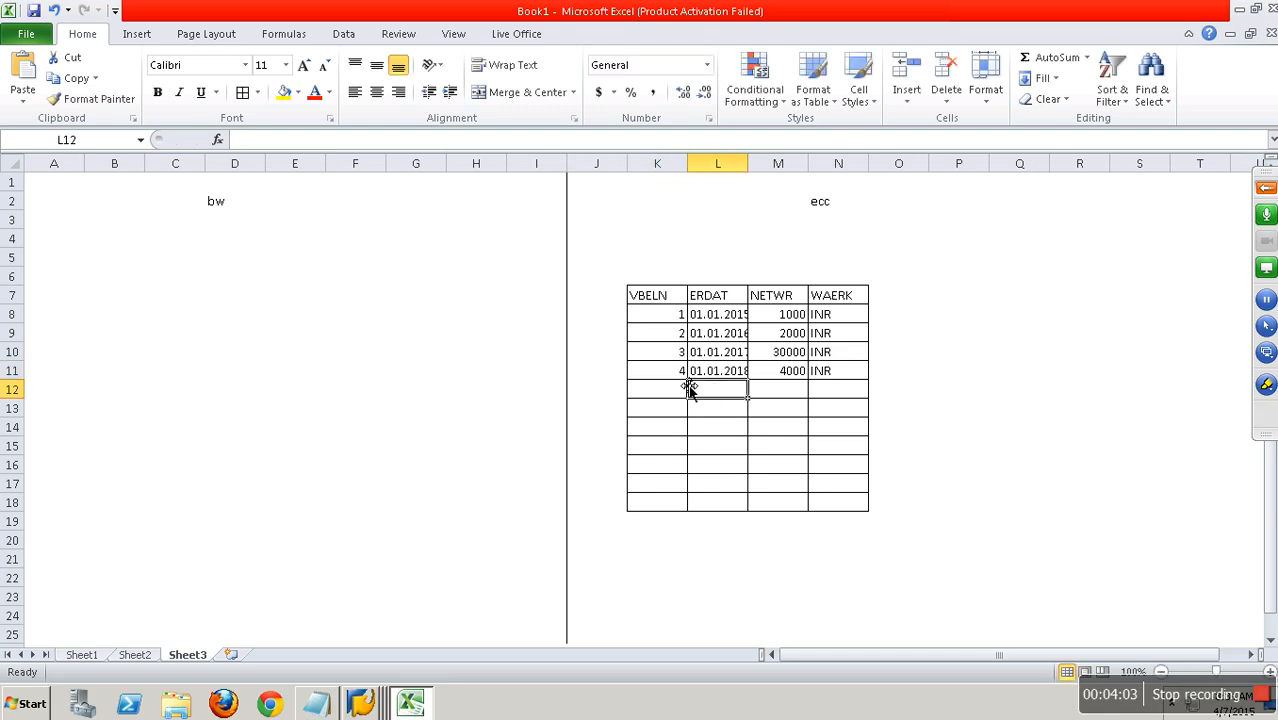
# Examine the VBELN header, its record numbers in K8 to K11 and the next empty row of the ecc table.
pyautogui.click(677, 377)
pyautogui.click(674, 318)
pyautogui.click(673, 336)
pyautogui.click(673, 353)
pyautogui.click(673, 372)
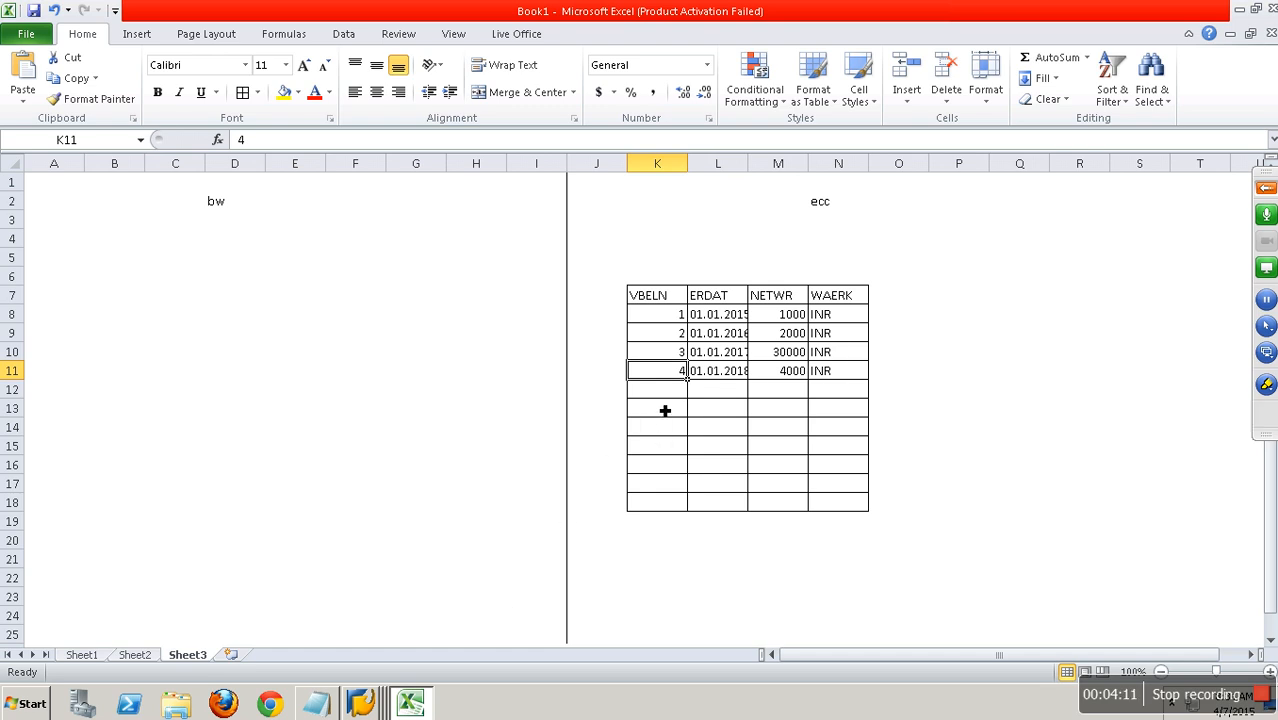
pyautogui.click(680, 298)
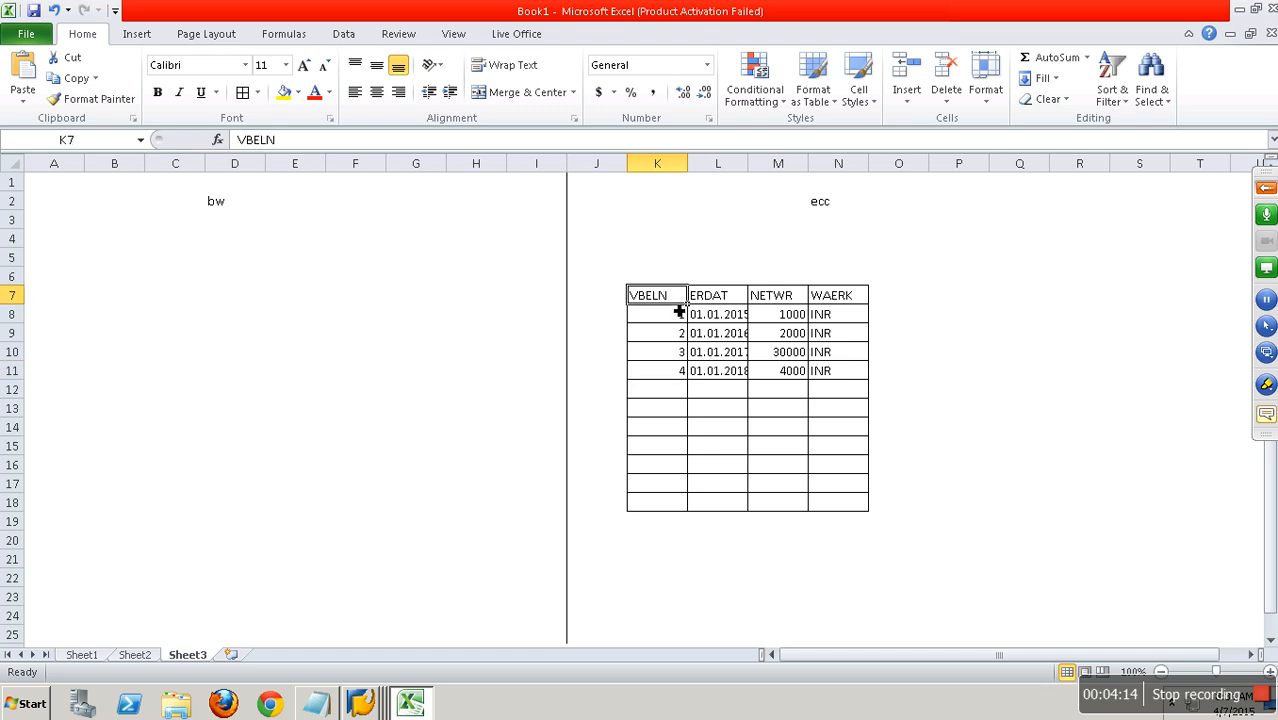
pyautogui.click(668, 389)
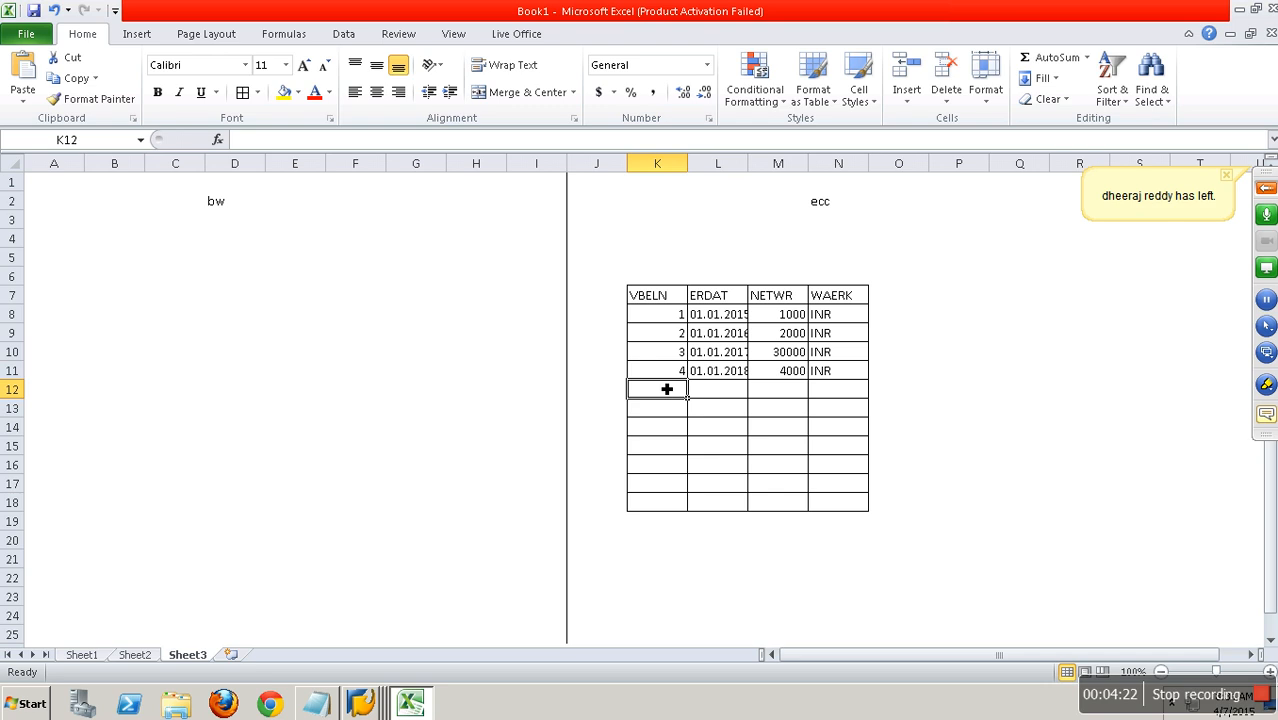
pyautogui.click(670, 317)
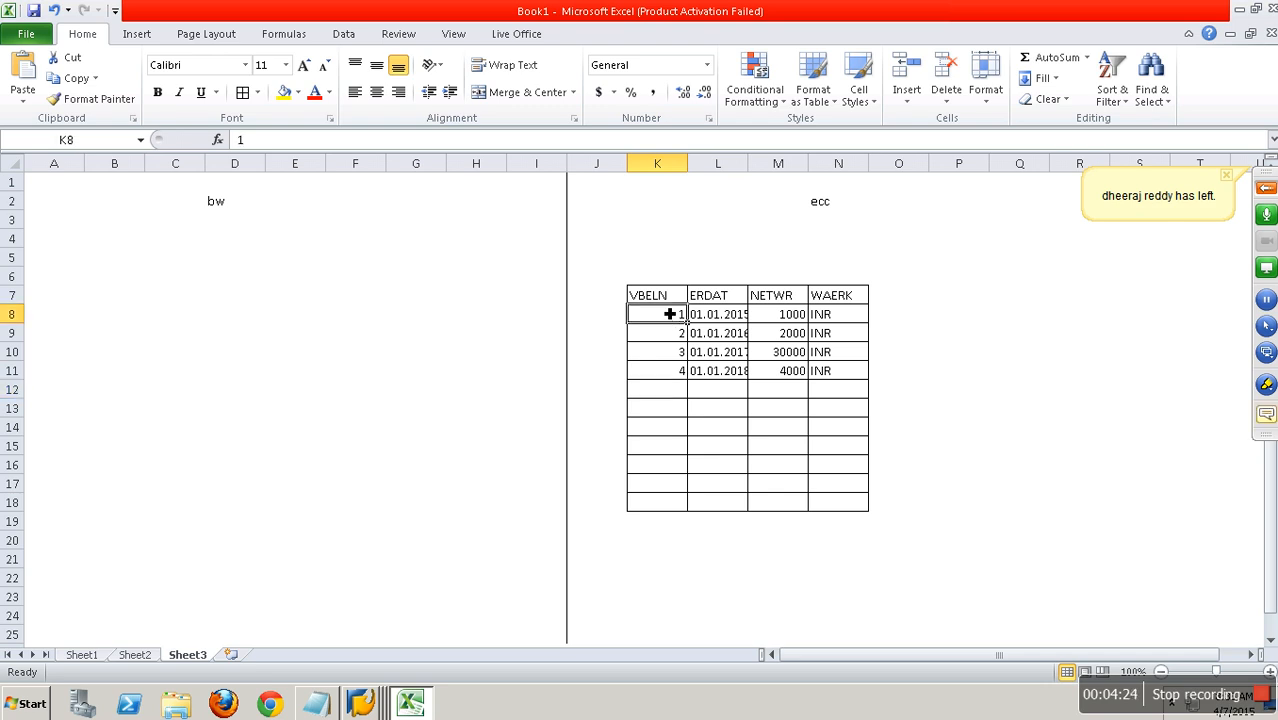
# Fill the VBELN column K7 to K18 with yellow and label it NP in cell K6.
pyautogui.moveTo(673, 294); pyautogui.dragTo(678, 506)
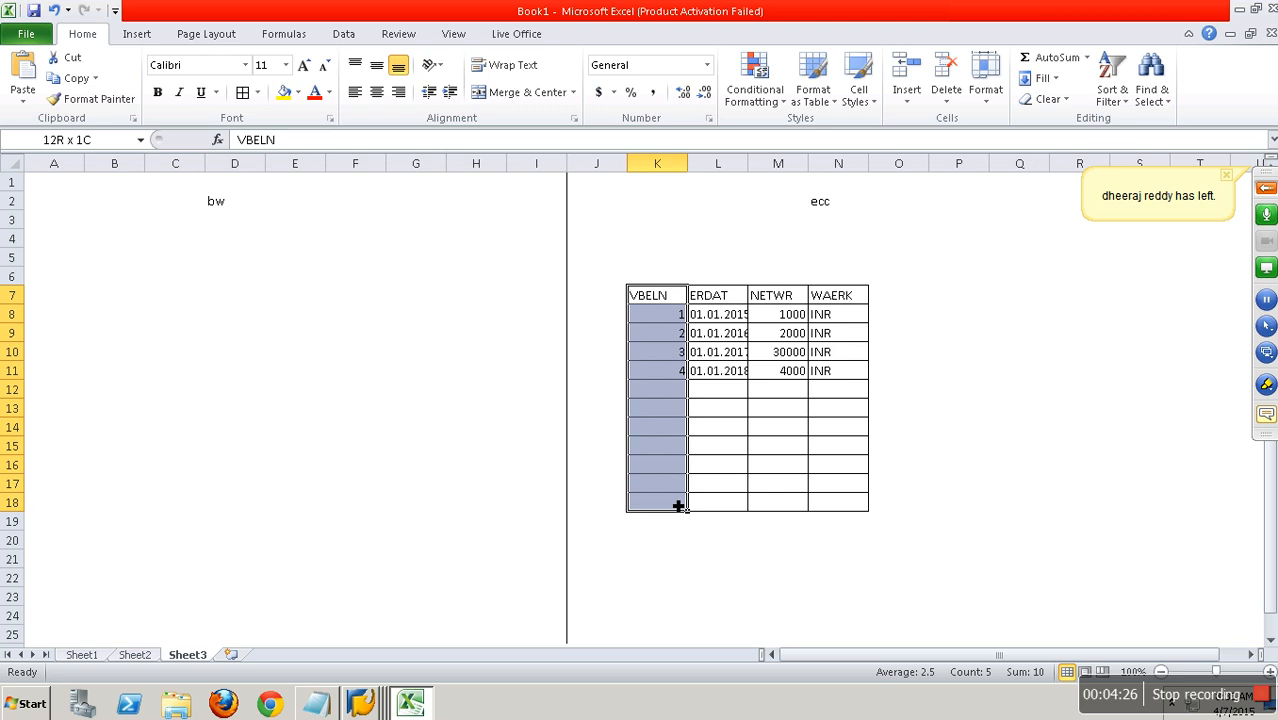
pyautogui.click(298, 102)
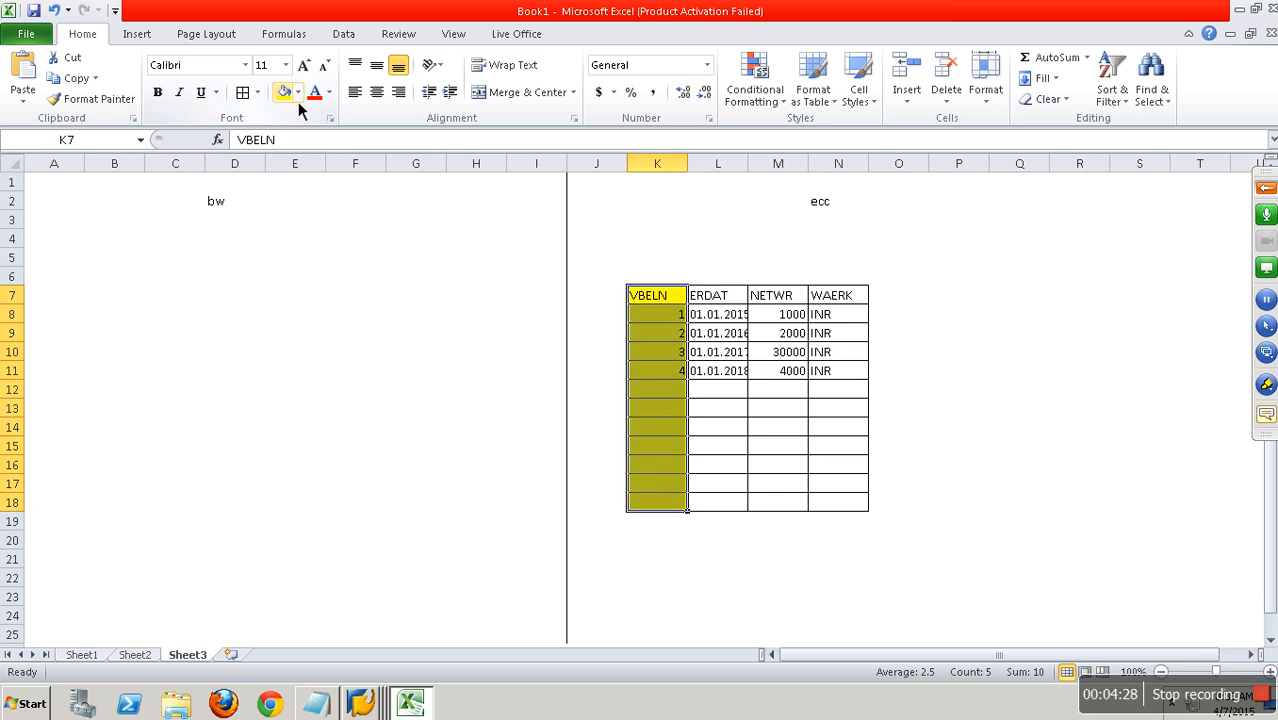
pyautogui.click(651, 278)
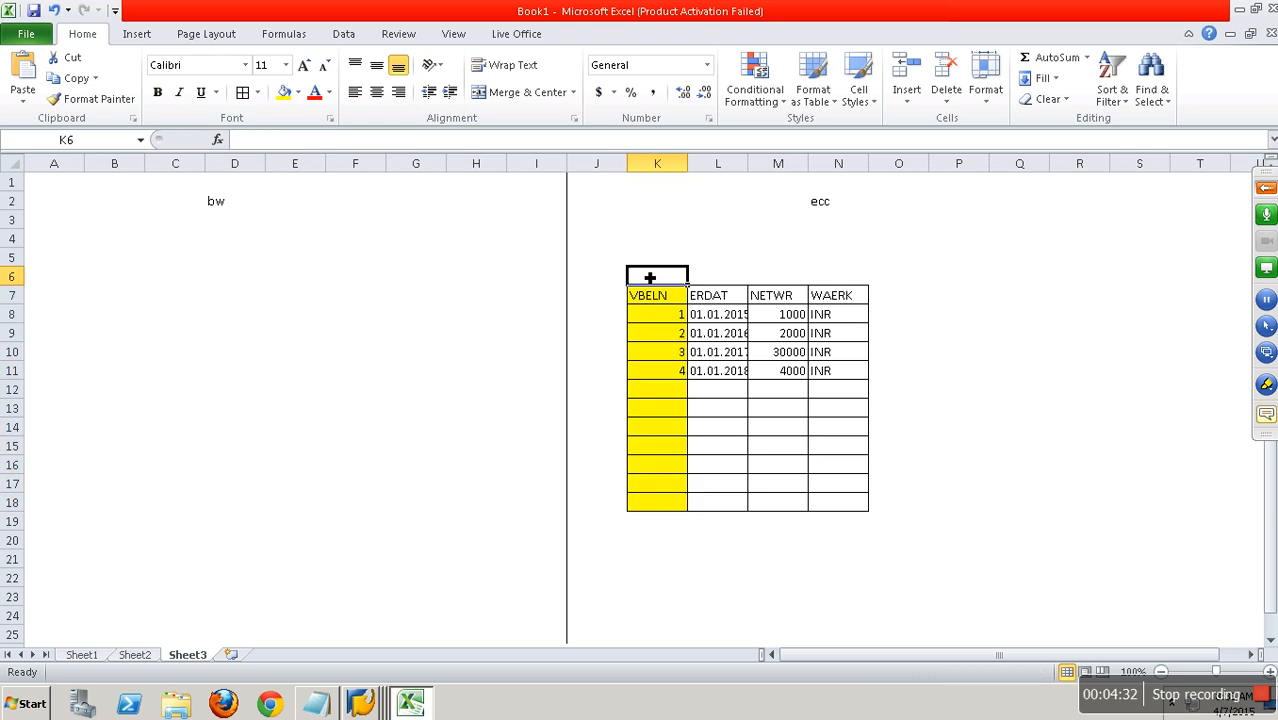
pyautogui.write('NP')
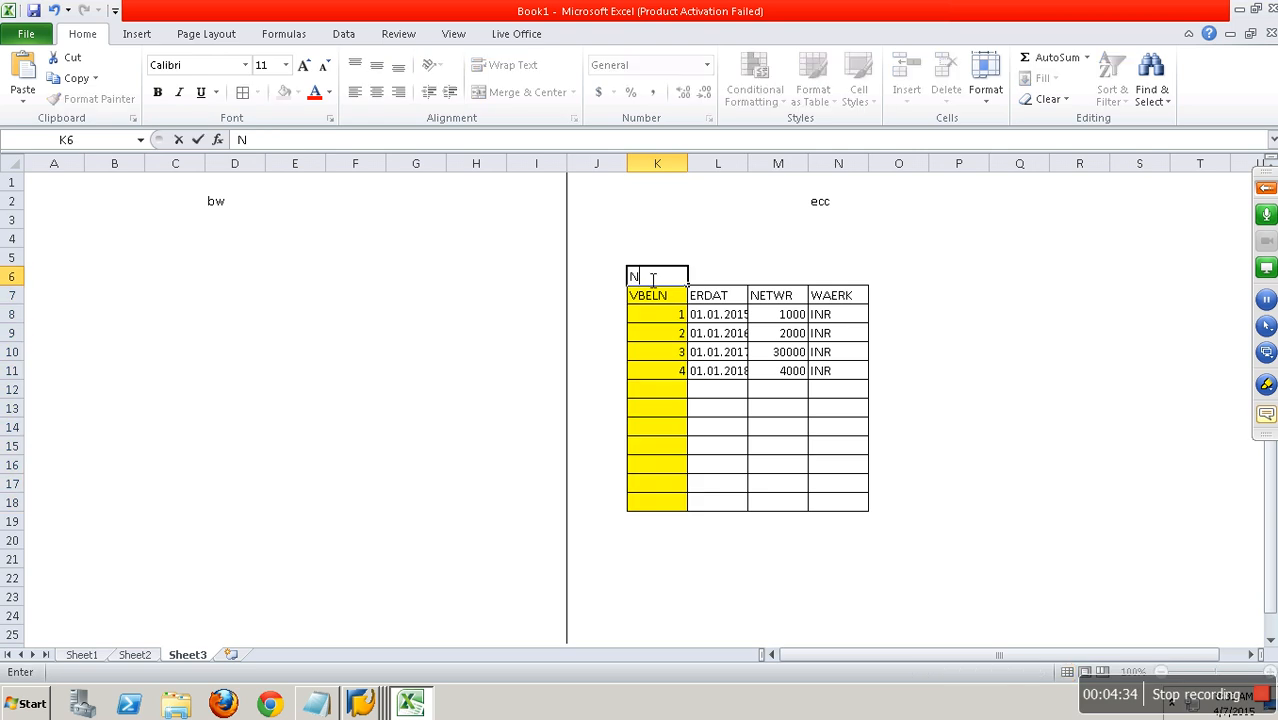
pyautogui.click(731, 262)
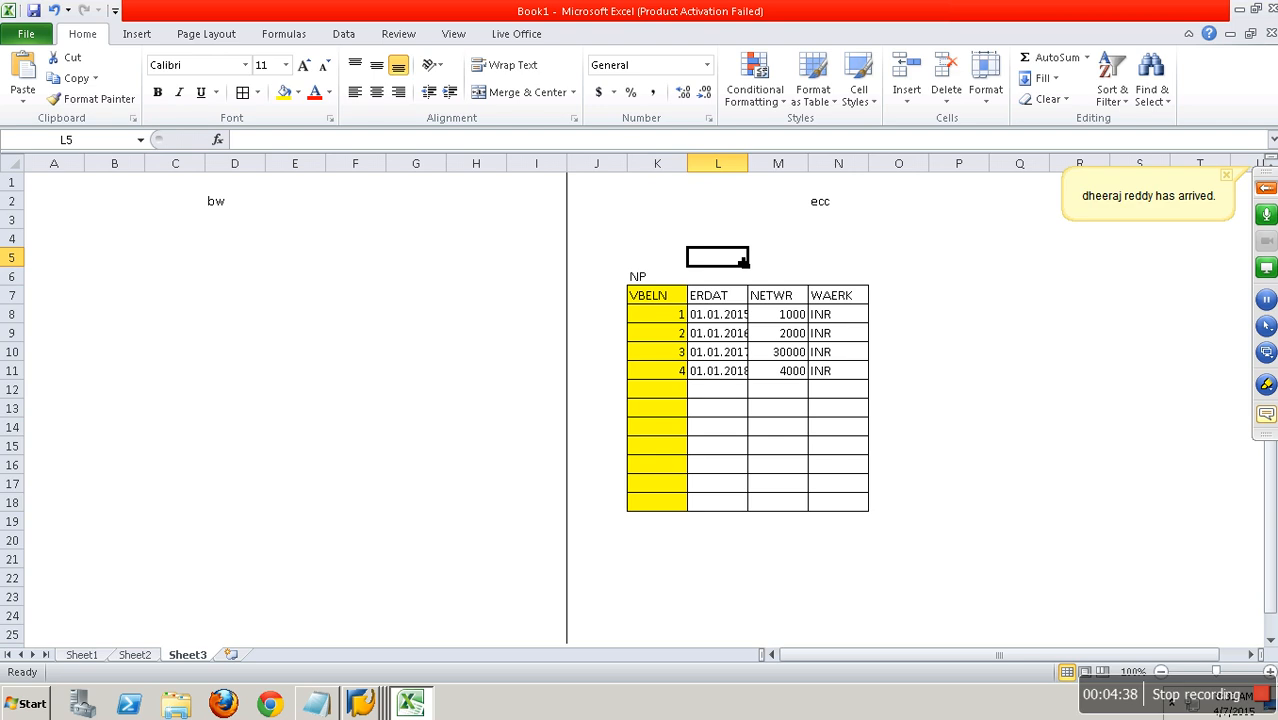
pyautogui.click(643, 275)
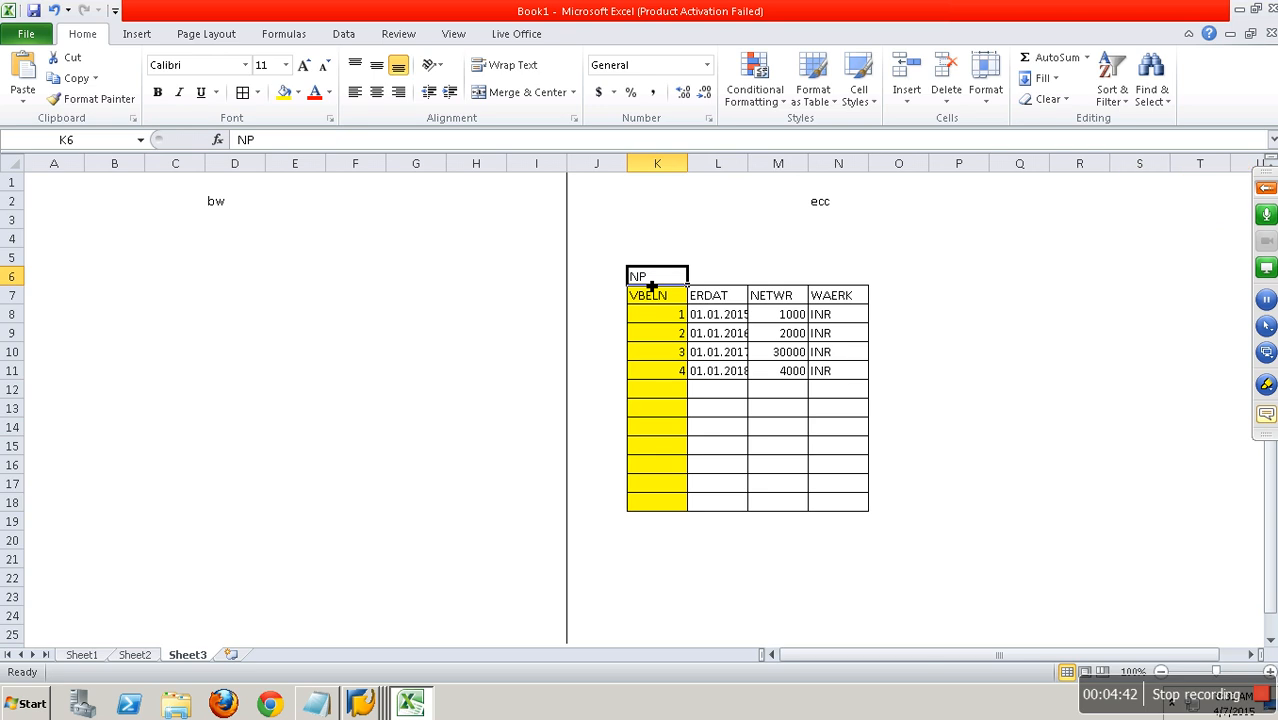
# Enter RSA7 in cell O2, beside the ecc heading.
pyautogui.click(928, 186)
pyautogui.click(920, 206)
pyautogui.write('RSA7')
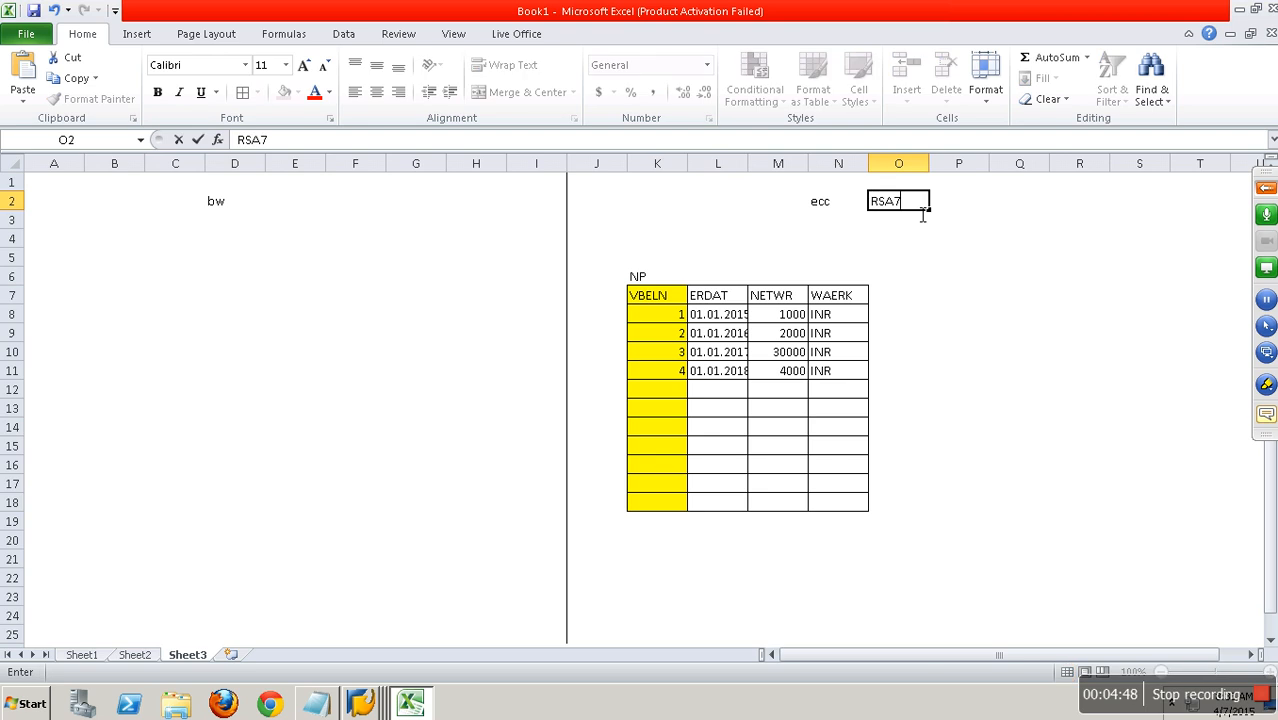
pyautogui.press('Tab')
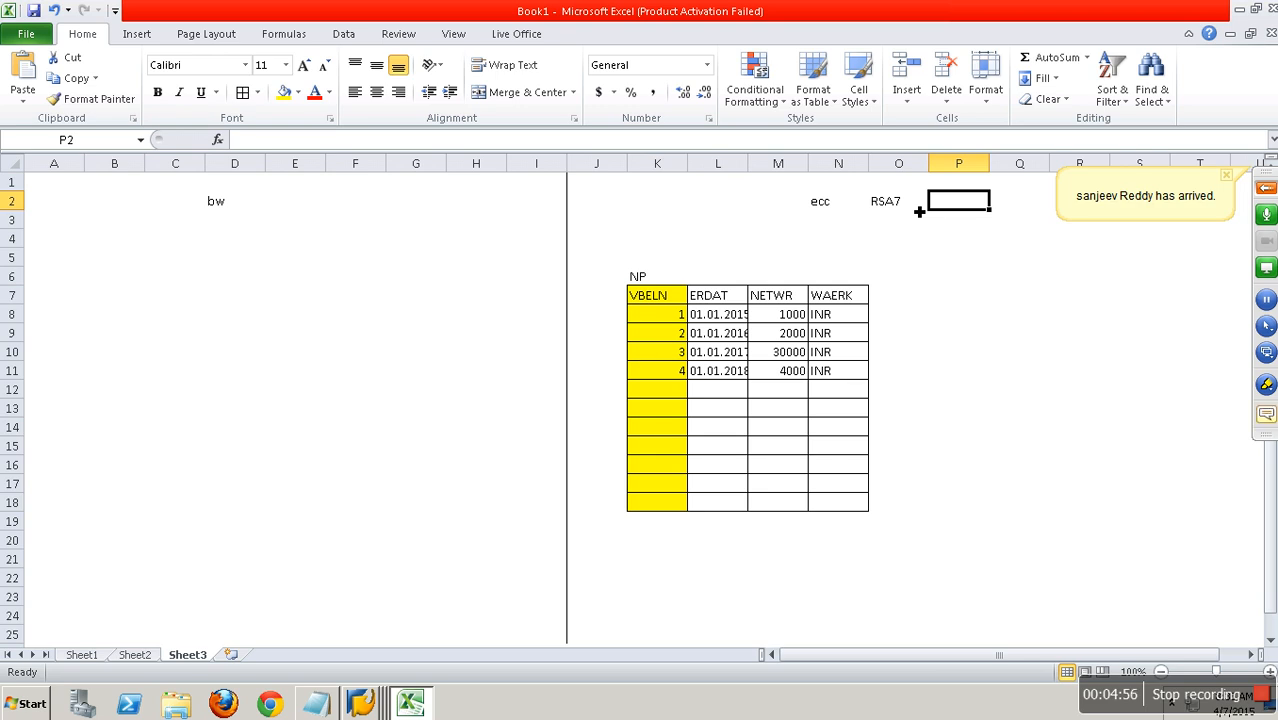
# Write the text "Delta Statu" in cell P2, beside RSA7.
pyautogui.write('De')
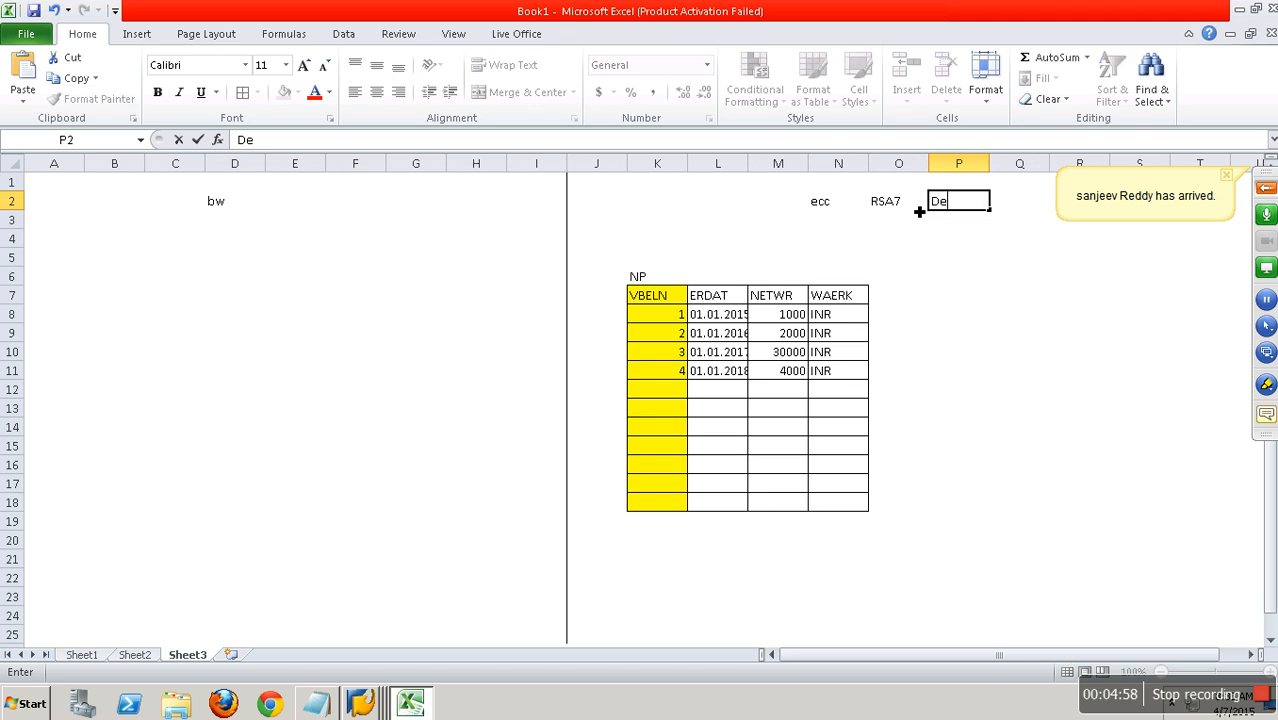
pyautogui.write('lta Sttaus')
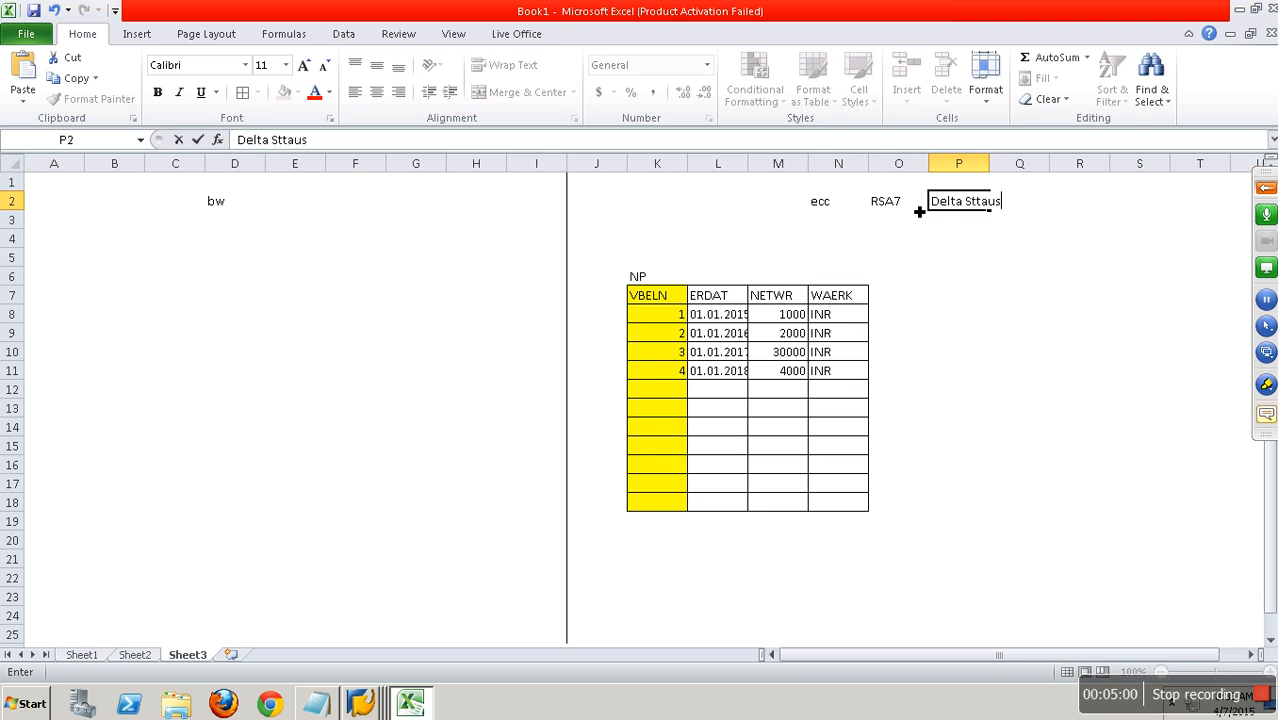
pyautogui.press('BackSpace')
pyautogui.press('BackSpace')
pyautogui.press('BackSpace')
pyautogui.press('BackSpace')
pyautogui.write('ar')
pyautogui.press('BackSpace')
pyautogui.write('tu')
# Unmute all participants in GoToTraining, check the attendee list, and mute everyone again before collapsing the control panel.
pyautogui.click(1267, 190)
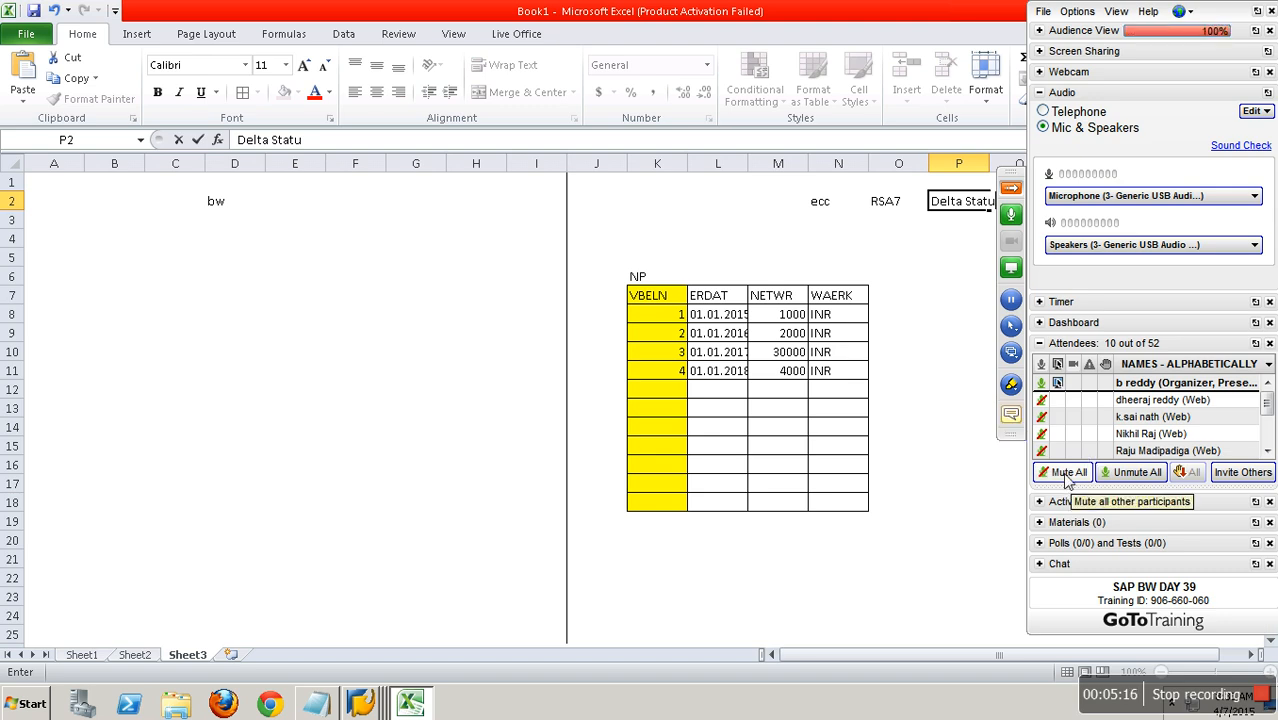
pyautogui.click(1122, 474)
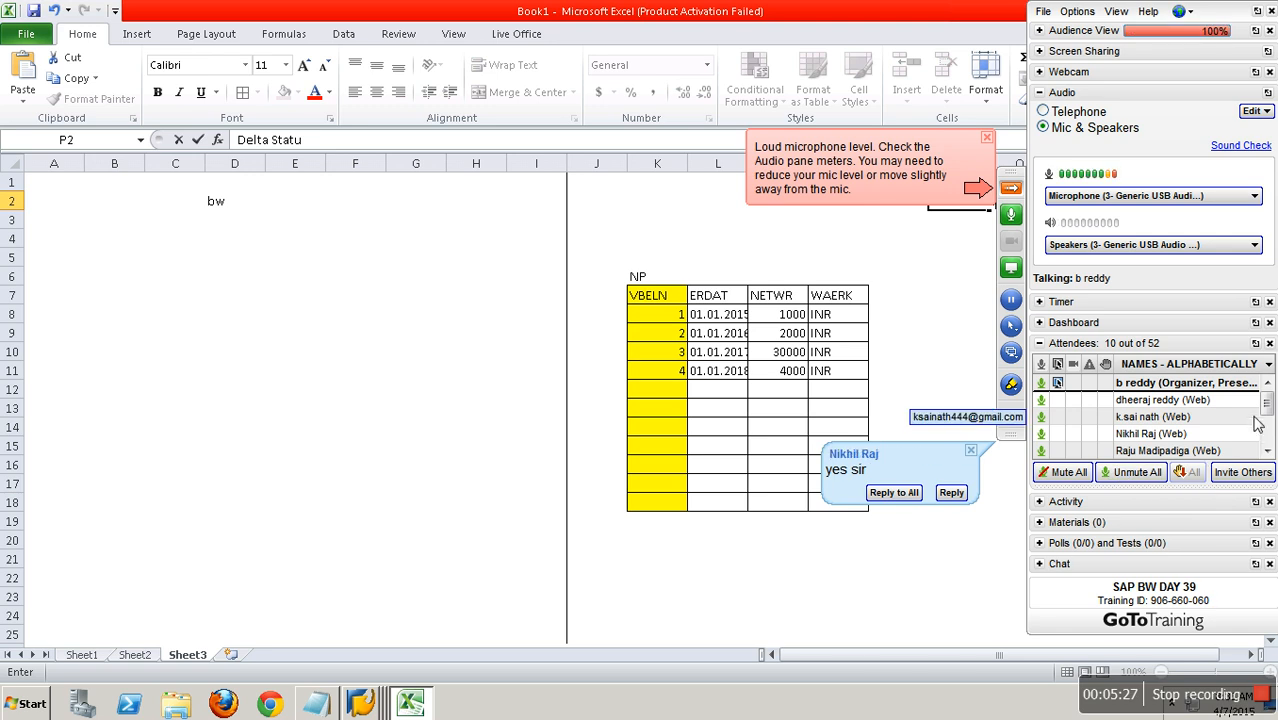
pyautogui.moveTo(1266, 404); pyautogui.dragTo(1270, 455)
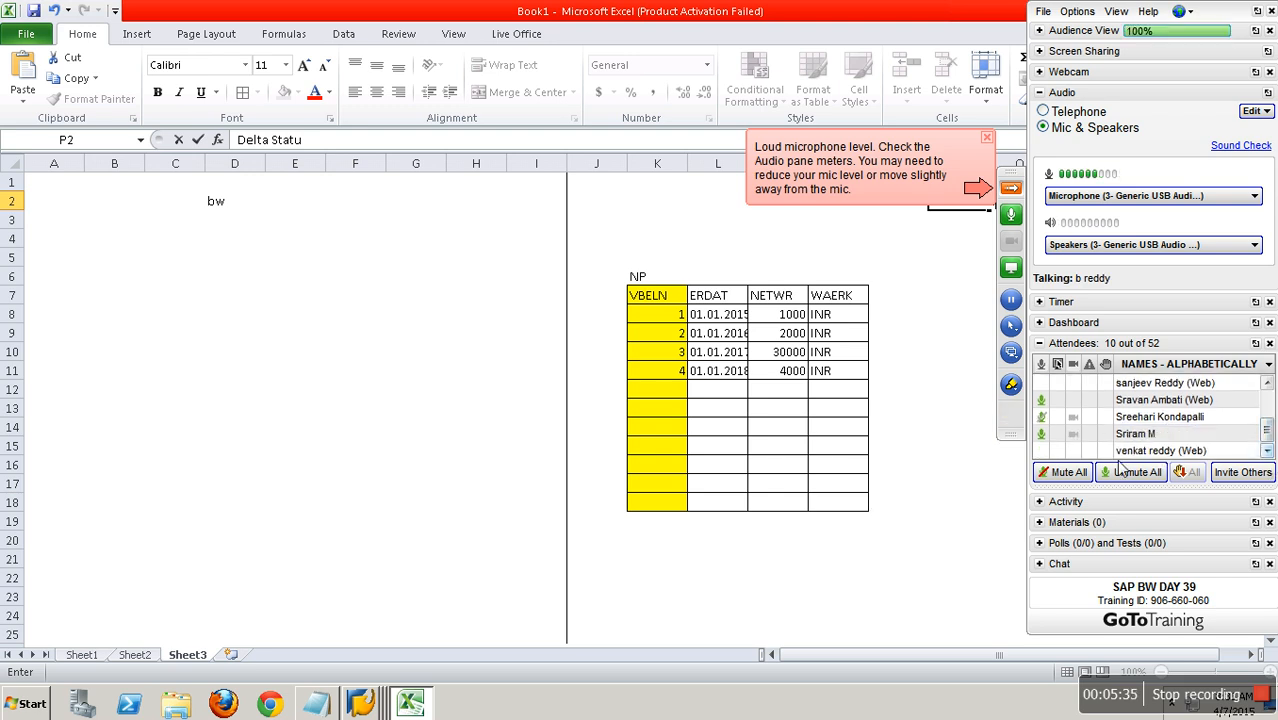
pyautogui.click(1066, 474)
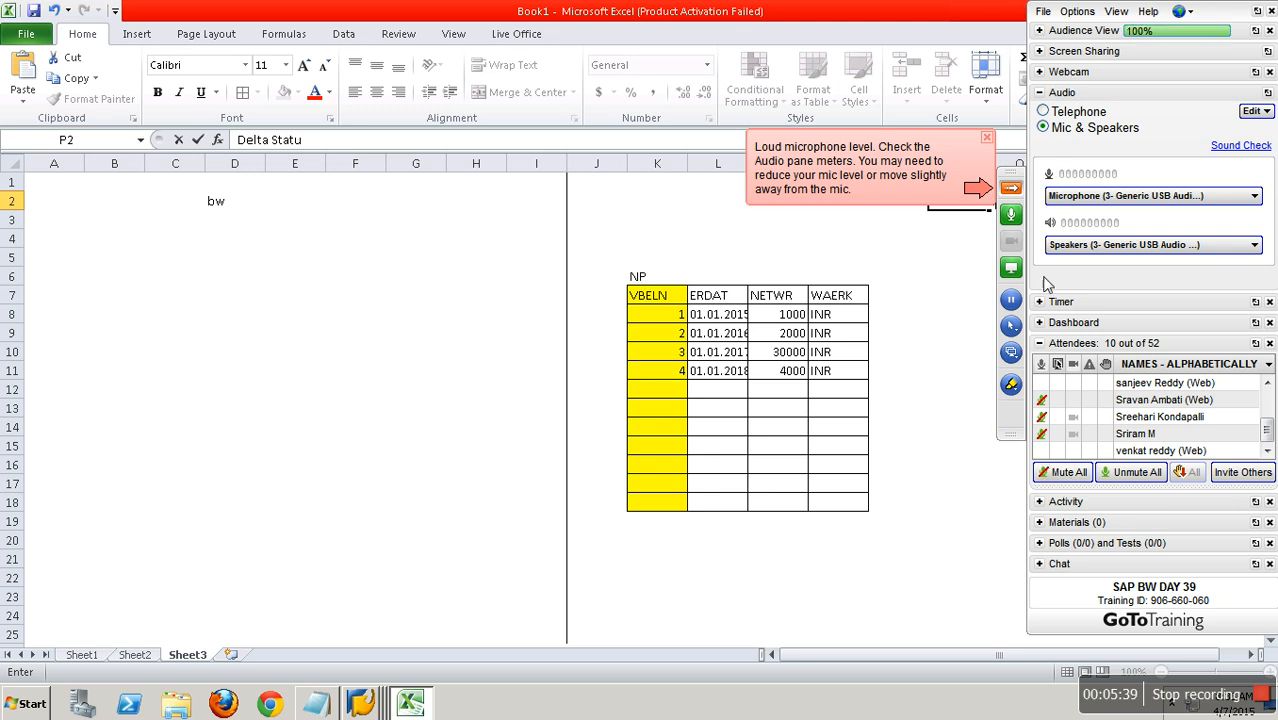
pyautogui.click(1012, 189)
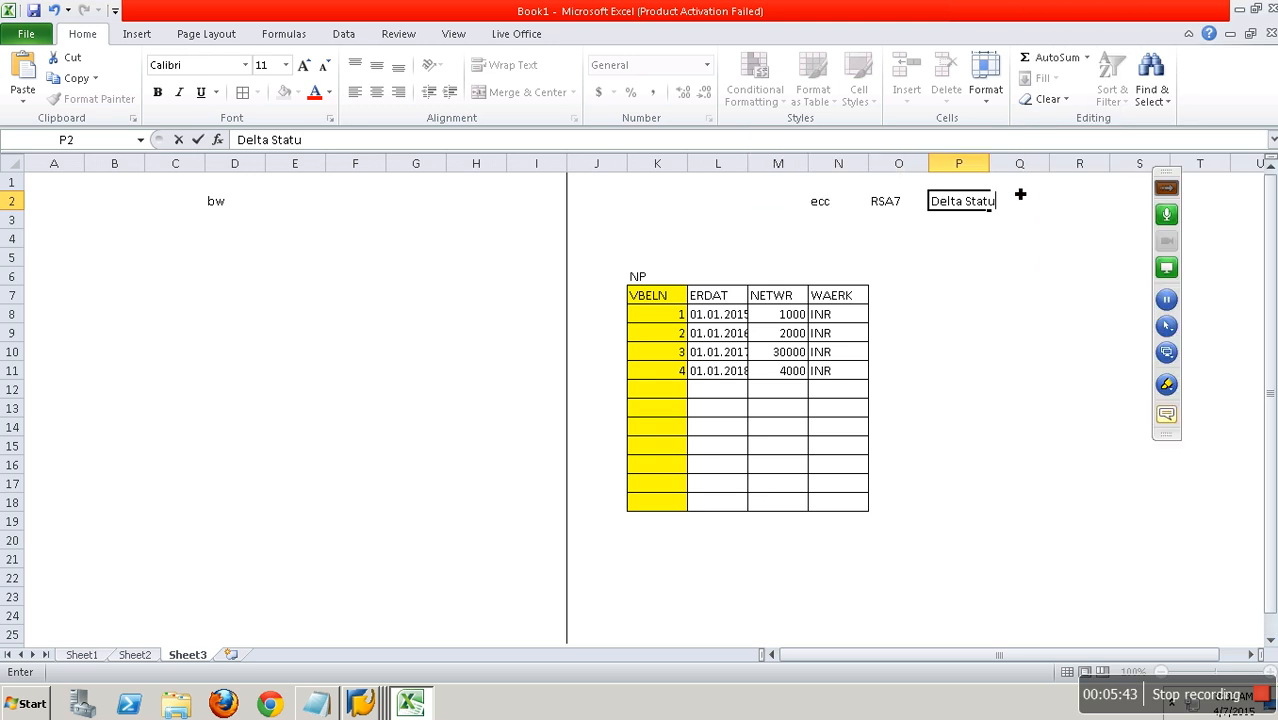
pyautogui.click(1265, 187)
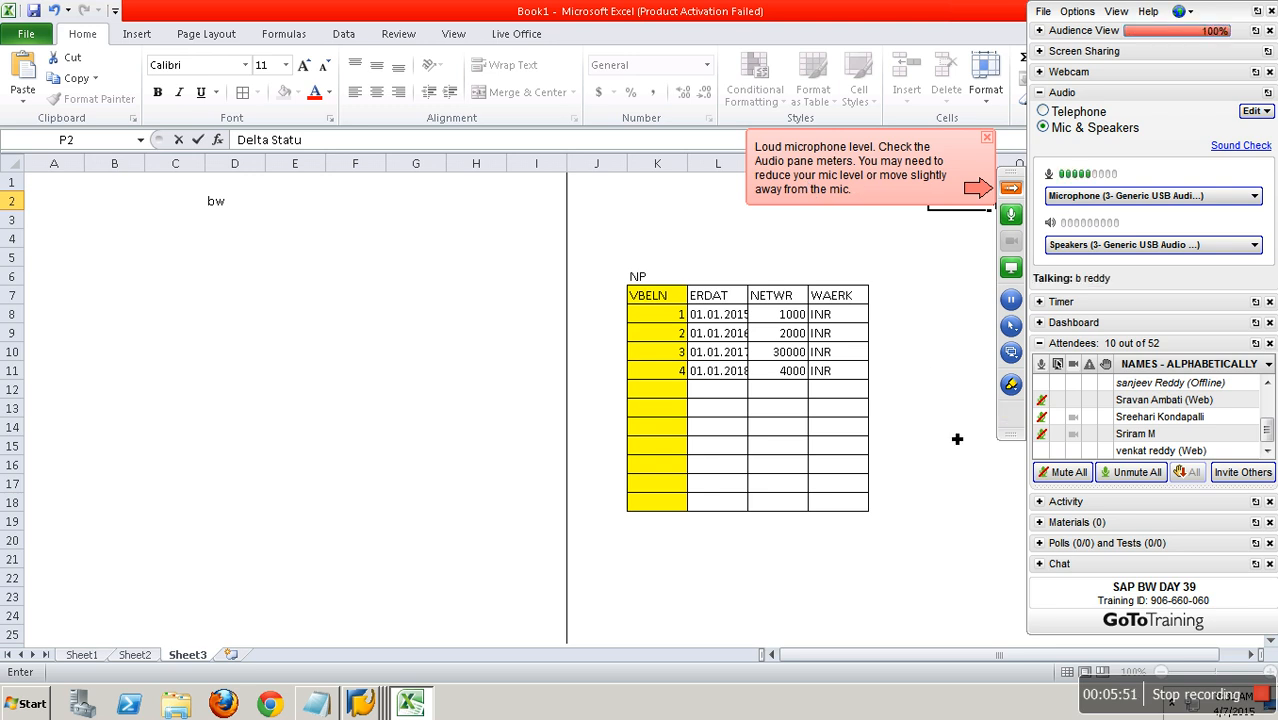
pyautogui.click(1010, 190)
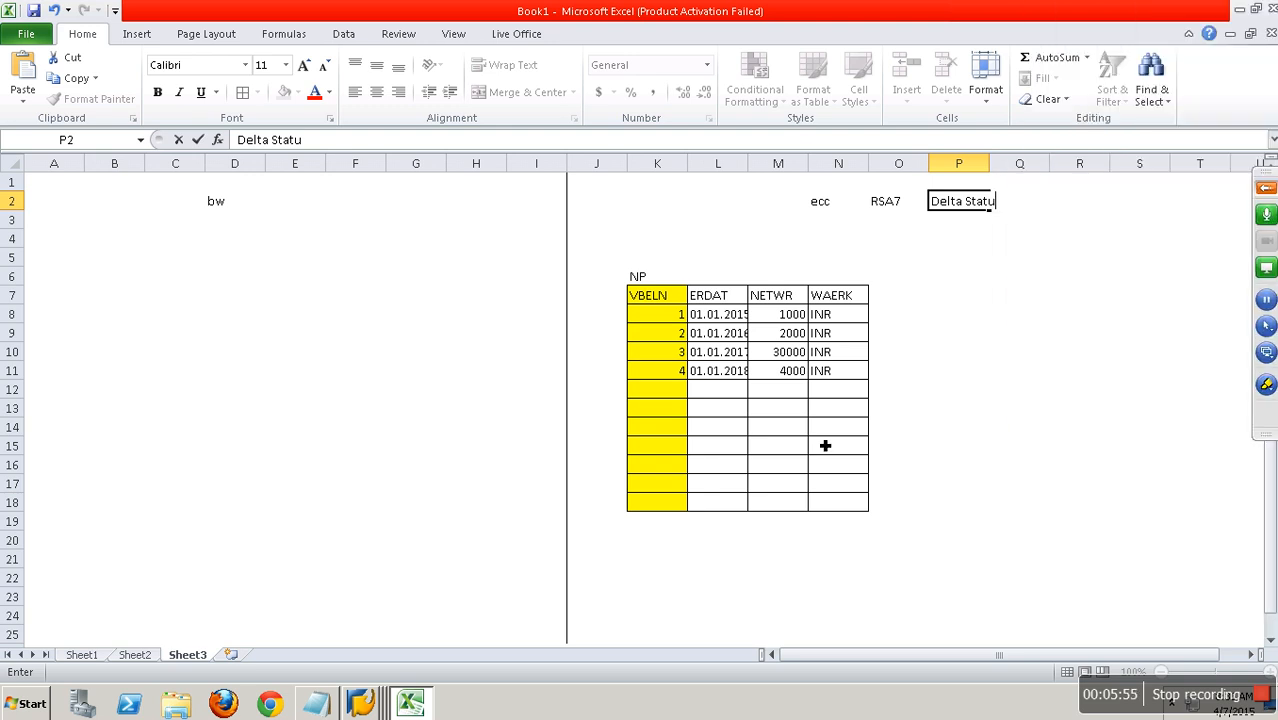
# Complete the text in cell P2 so that it reads "Delta Status".
pyautogui.click(996, 240)
pyautogui.click(884, 206)
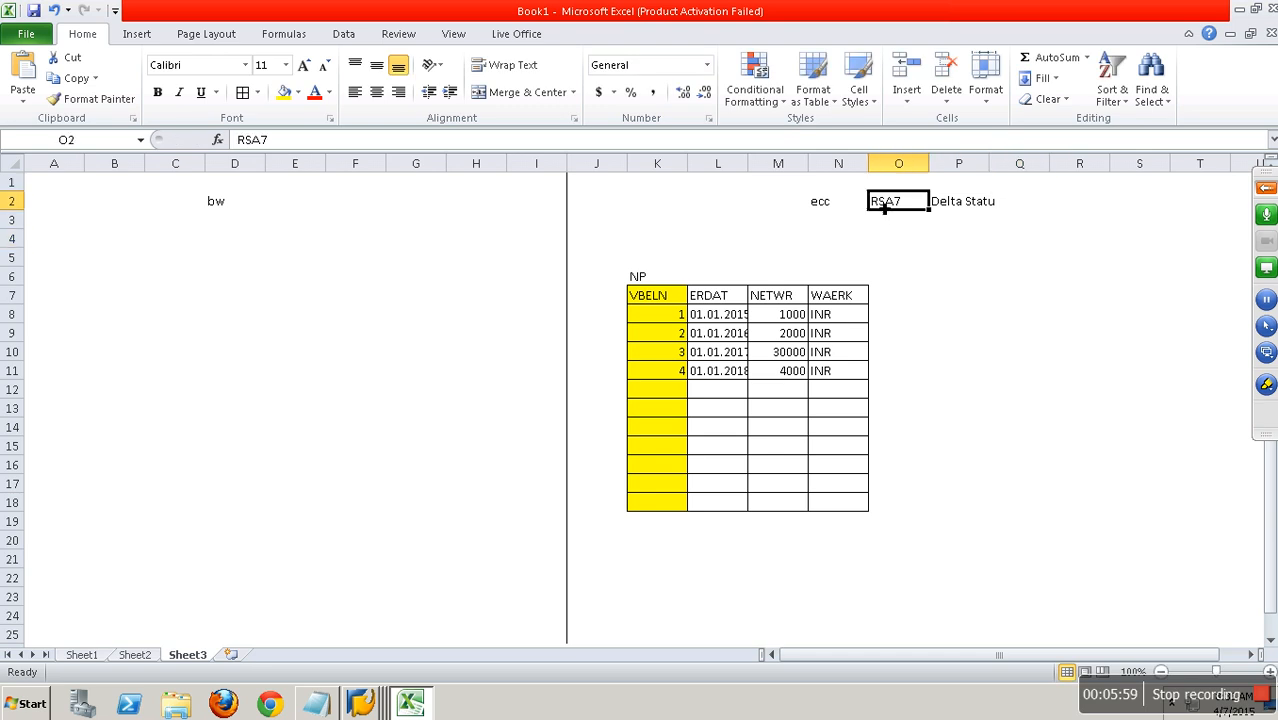
pyautogui.click(960, 205)
pyautogui.click(400, 148)
pyautogui.write('s')
pyautogui.moveTo(1012, 222); pyautogui.dragTo(1010, 238)
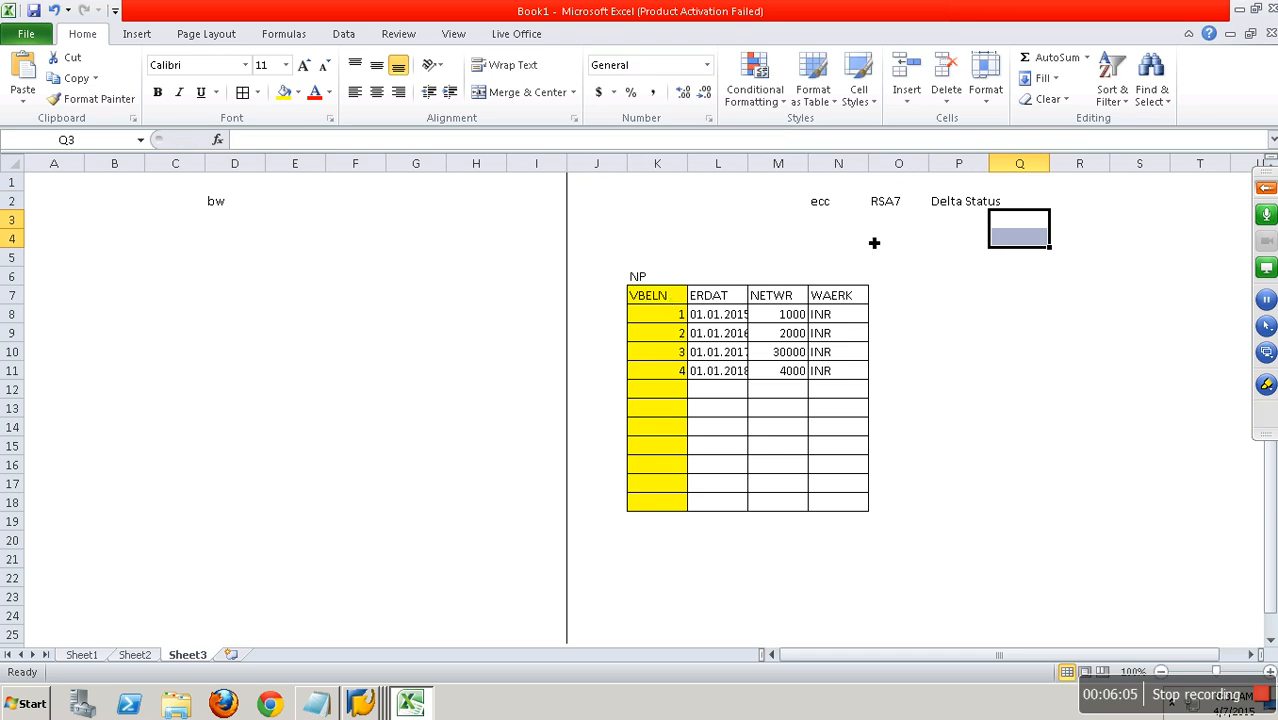
# Enter VBELN in cell P3 under Delta Status and fill the adjacent cell Q3 with yellow.
pyautogui.click(977, 219)
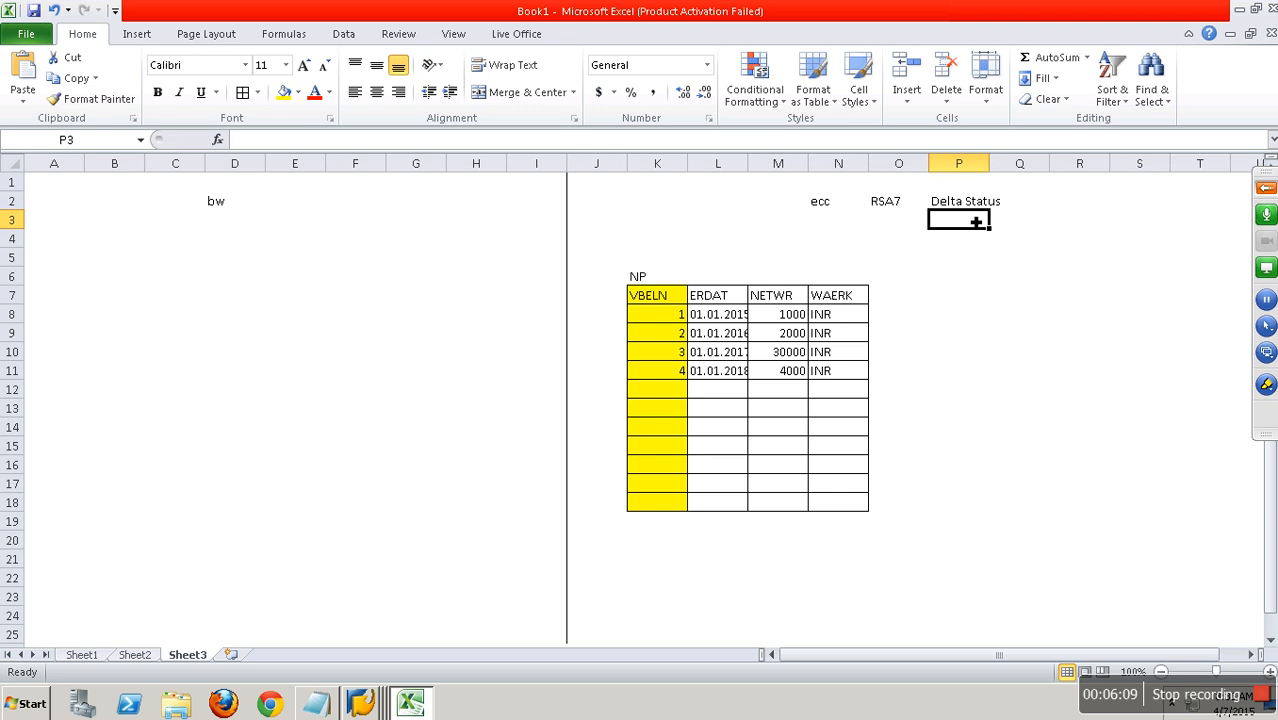
pyautogui.write('VBELN')
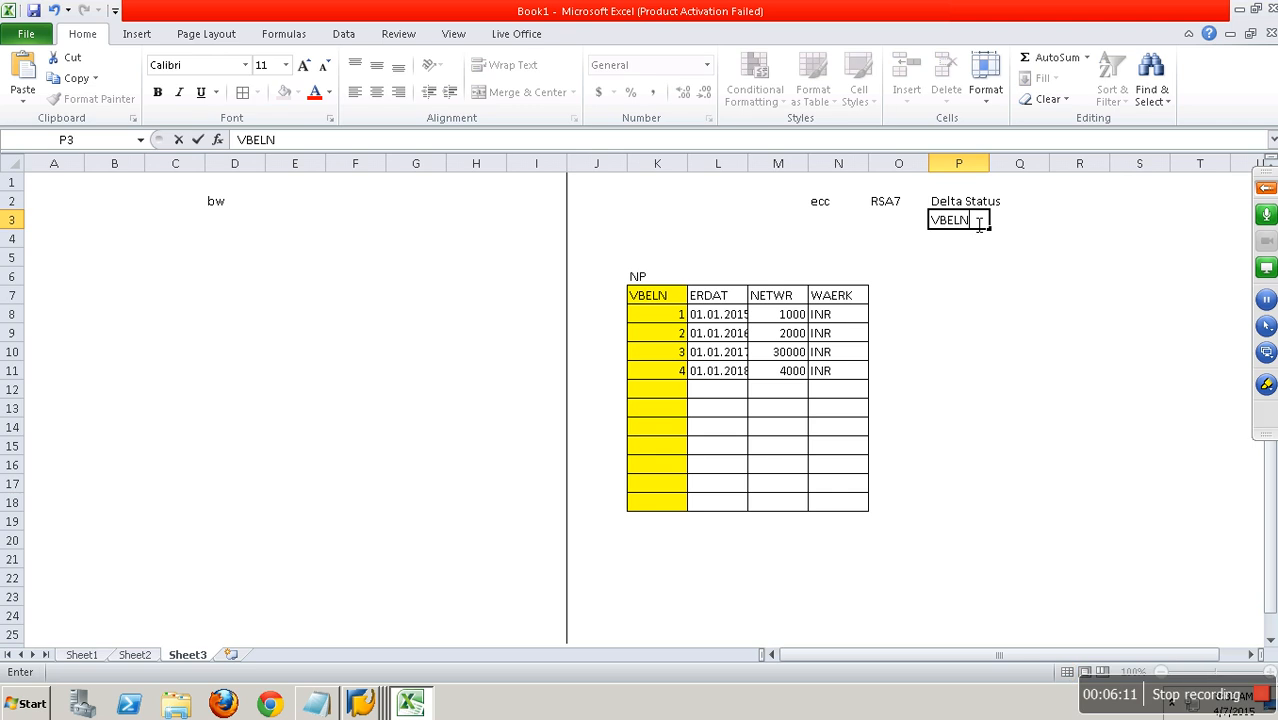
pyautogui.click(1001, 258)
pyautogui.click(1024, 219)
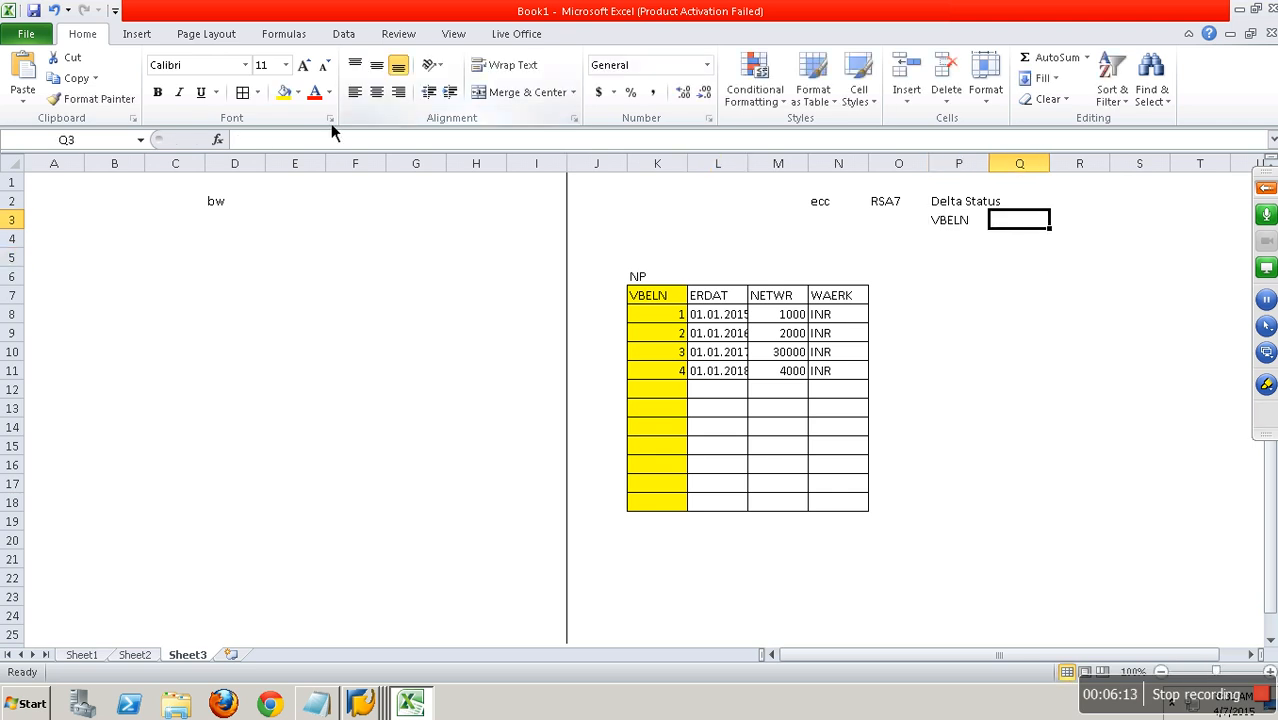
pyautogui.click(284, 92)
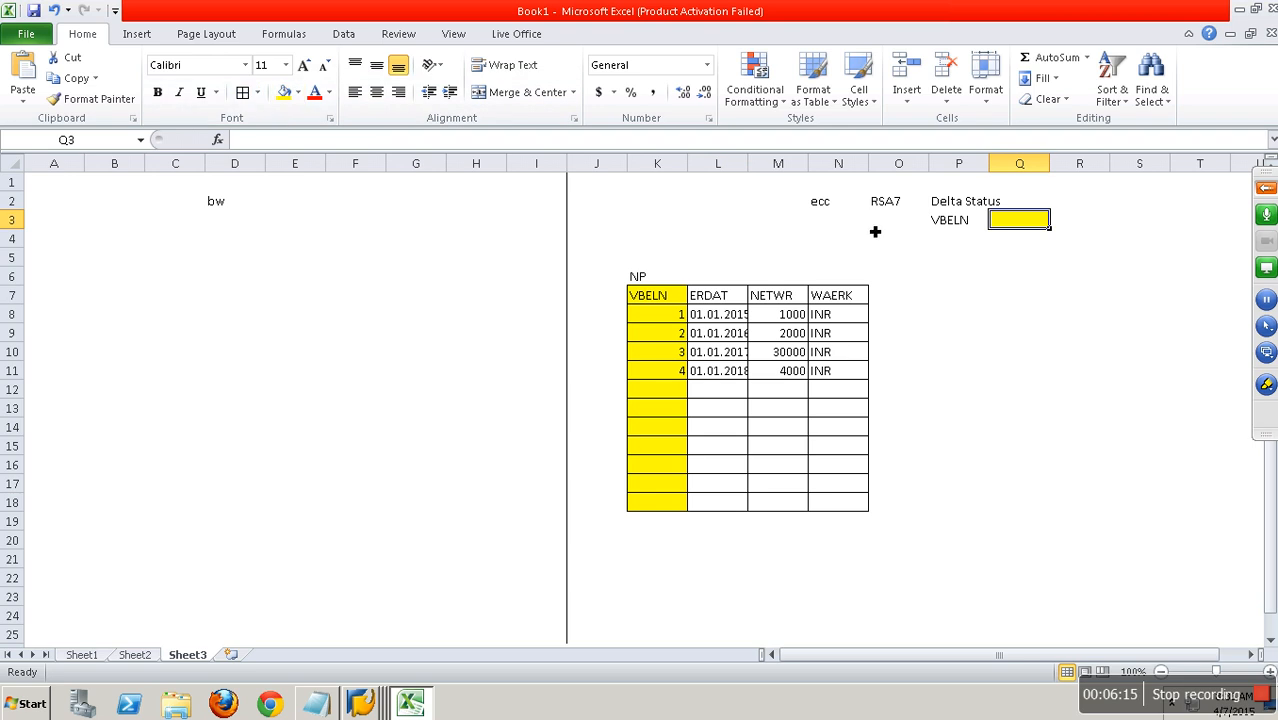
pyautogui.click(980, 278)
pyautogui.moveTo(885, 201); pyautogui.dragTo(1030, 222)
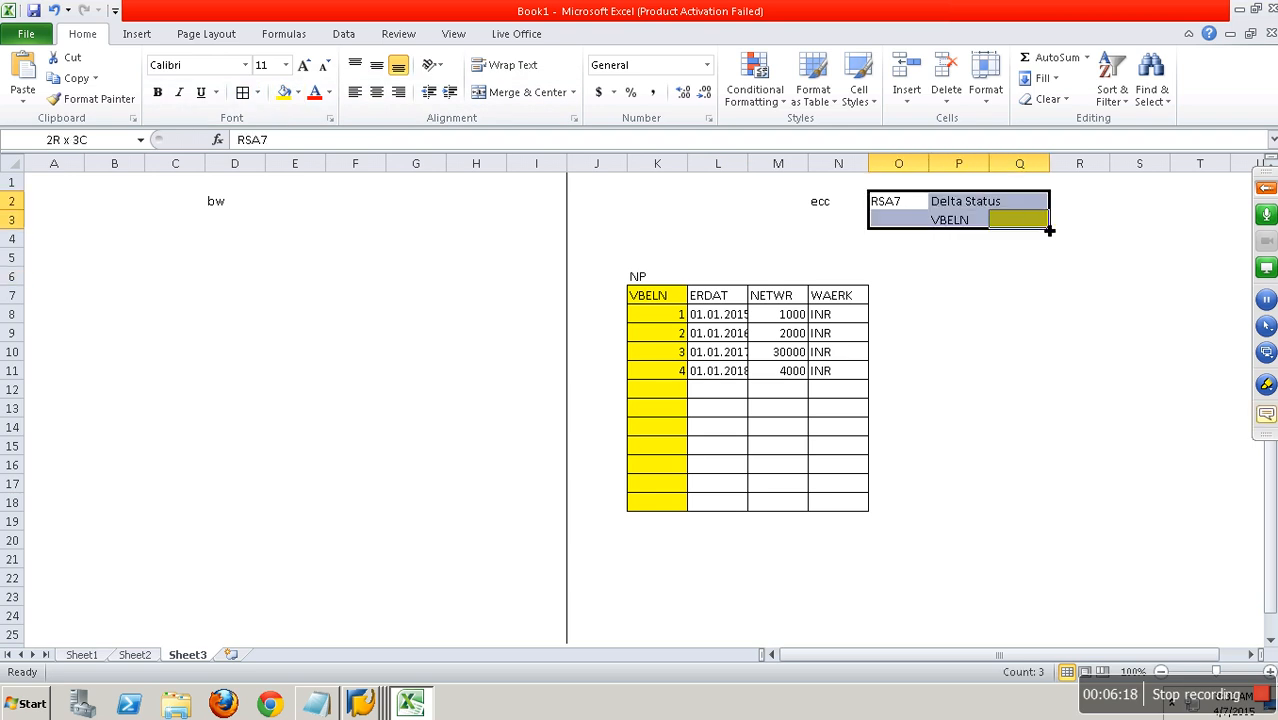
pyautogui.click(660, 280)
pyautogui.click(663, 296)
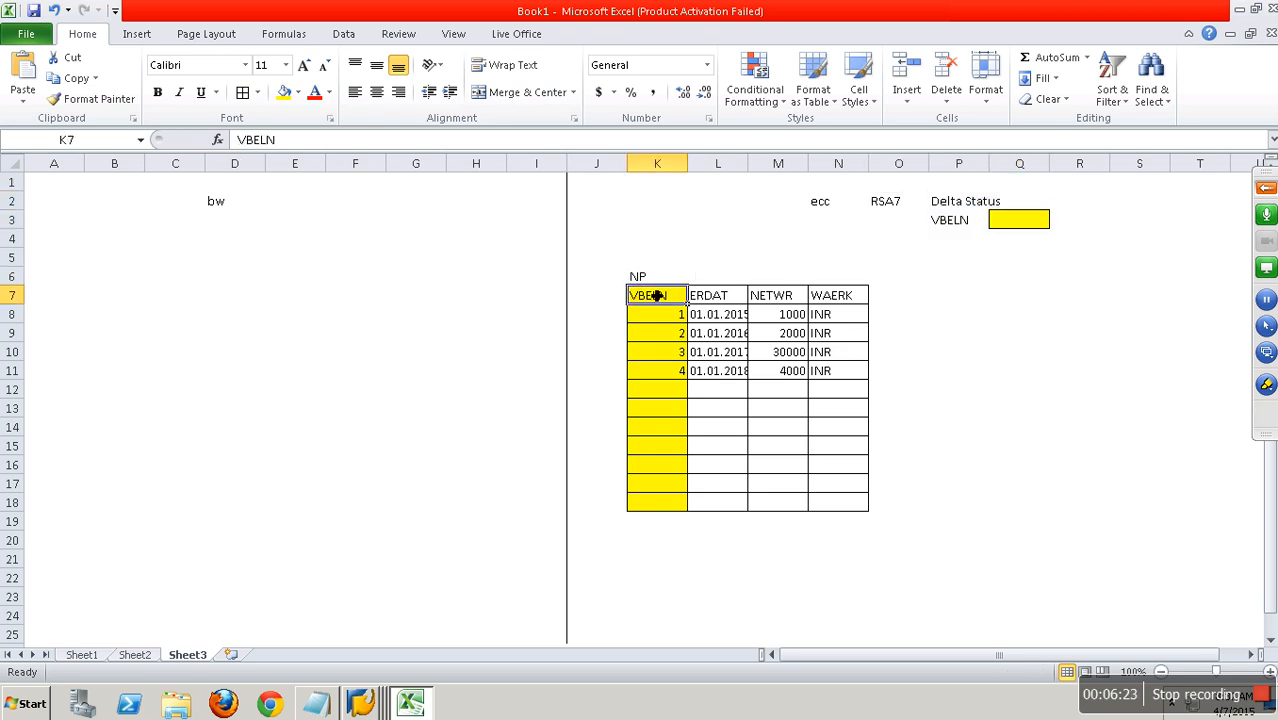
pyautogui.moveTo(658, 334); pyautogui.dragTo(680, 508)
pyautogui.click(665, 283)
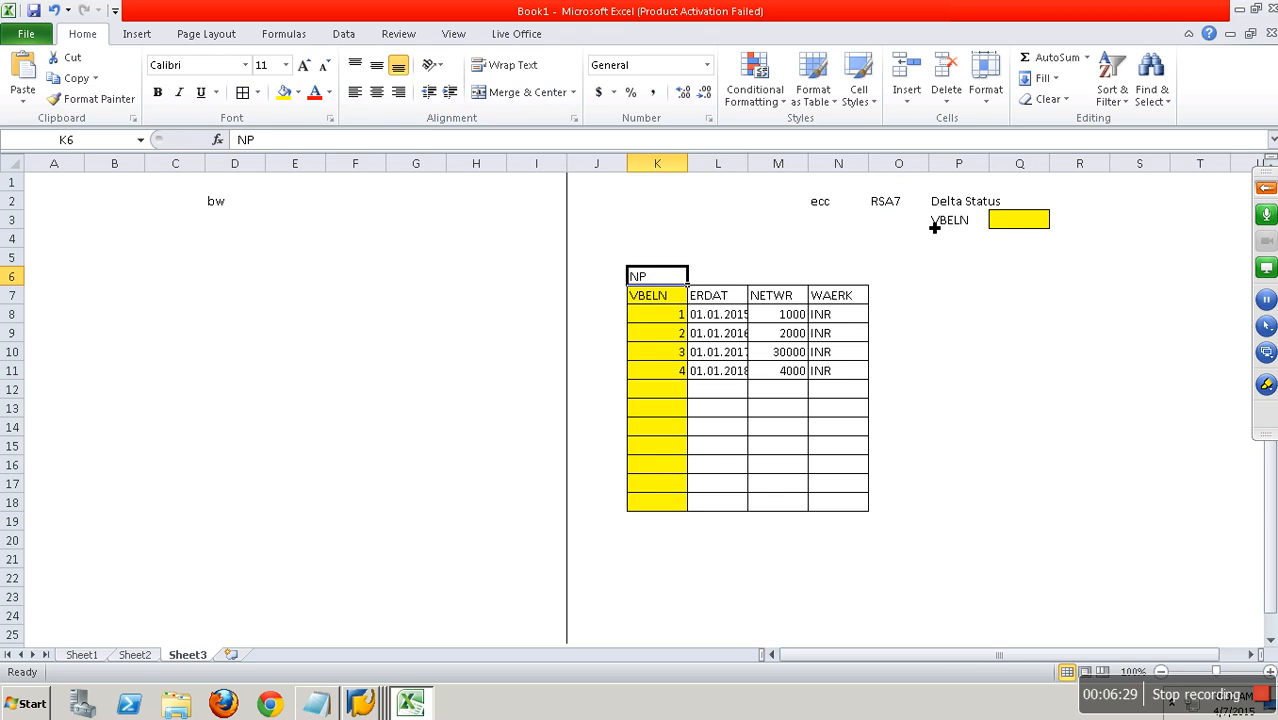
pyautogui.moveTo(899, 210); pyautogui.dragTo(1045, 231)
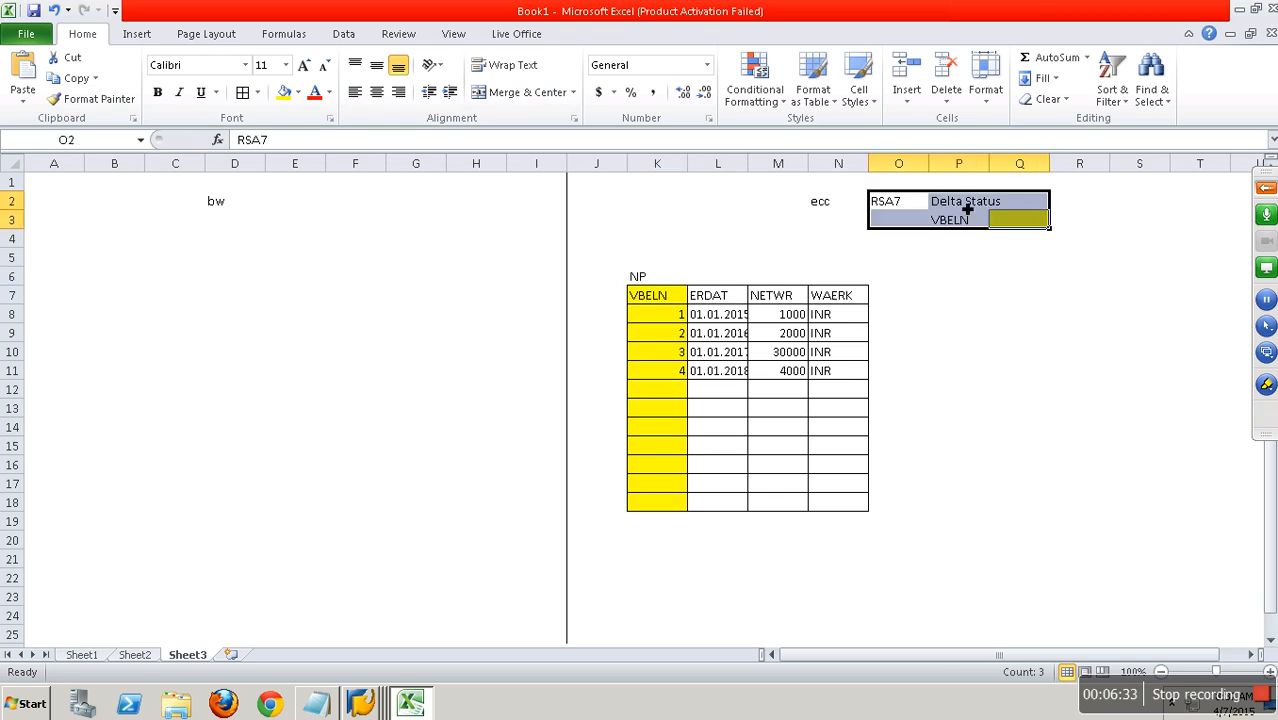
pyautogui.click(1030, 412)
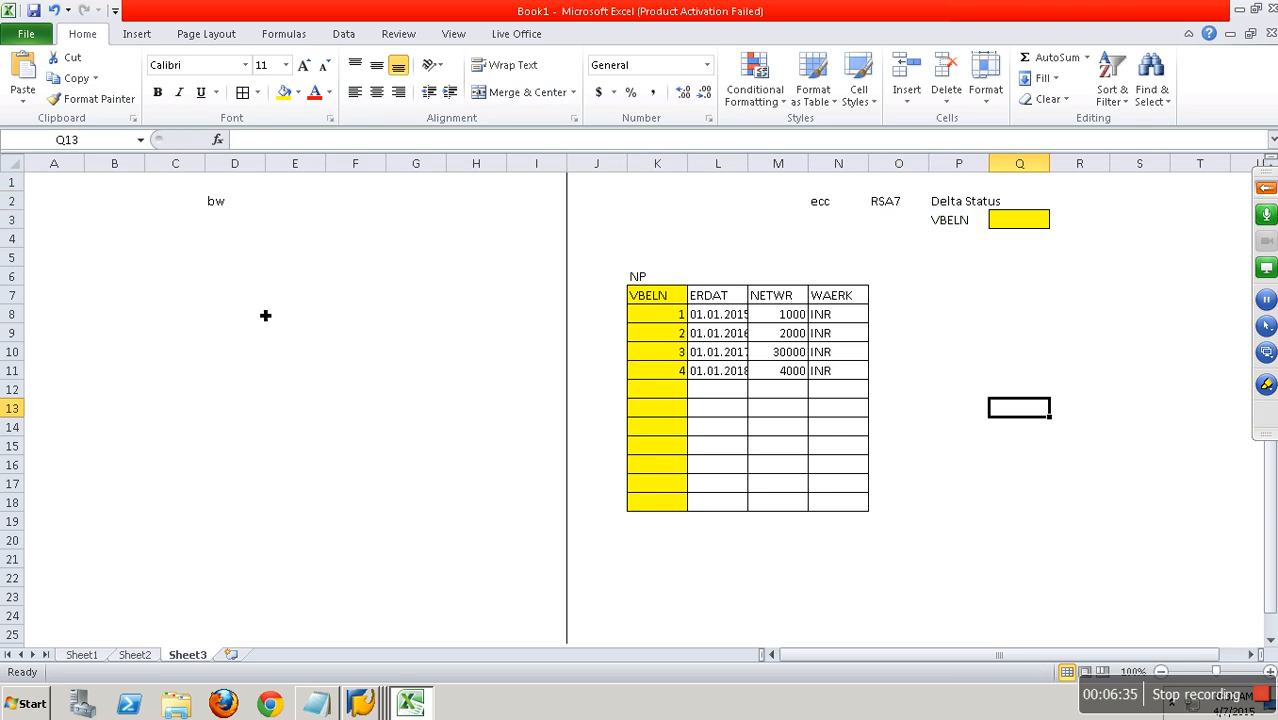
# Insert a can shape about 1.48" wide and 0.51" high below the bw heading, spanning roughly columns C and D.
pyautogui.click(137, 34)
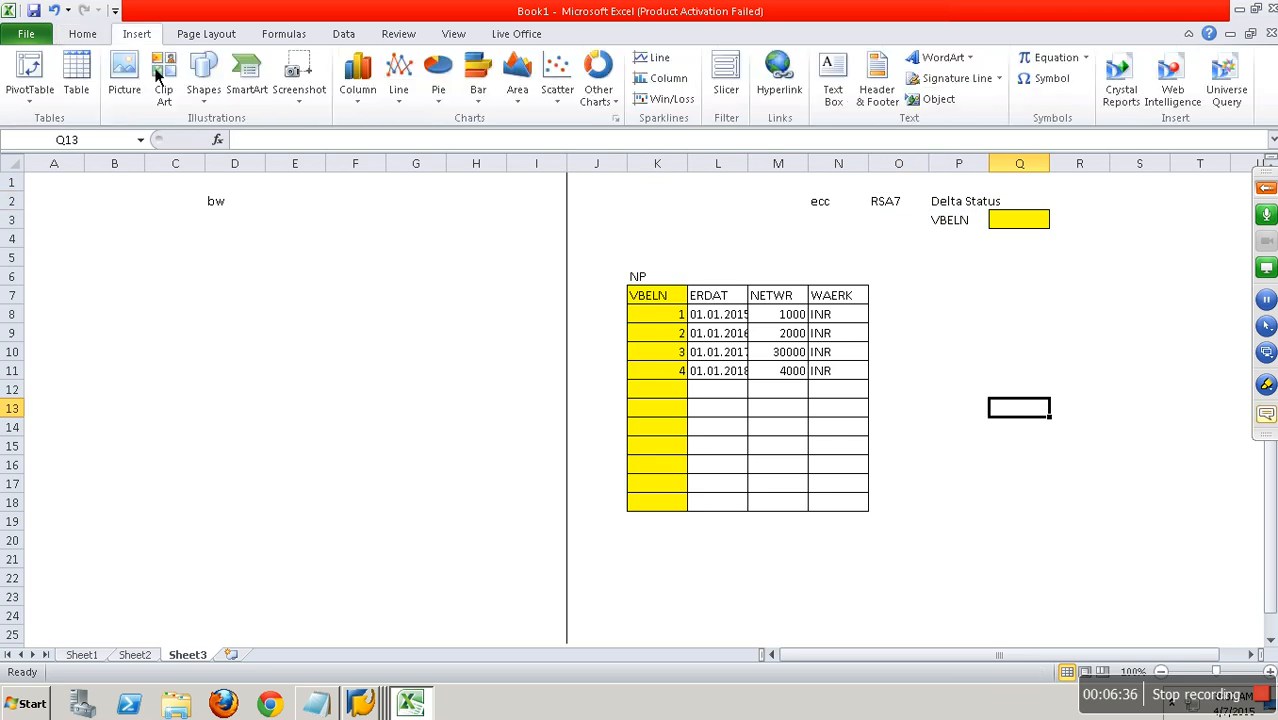
pyautogui.click(205, 85)
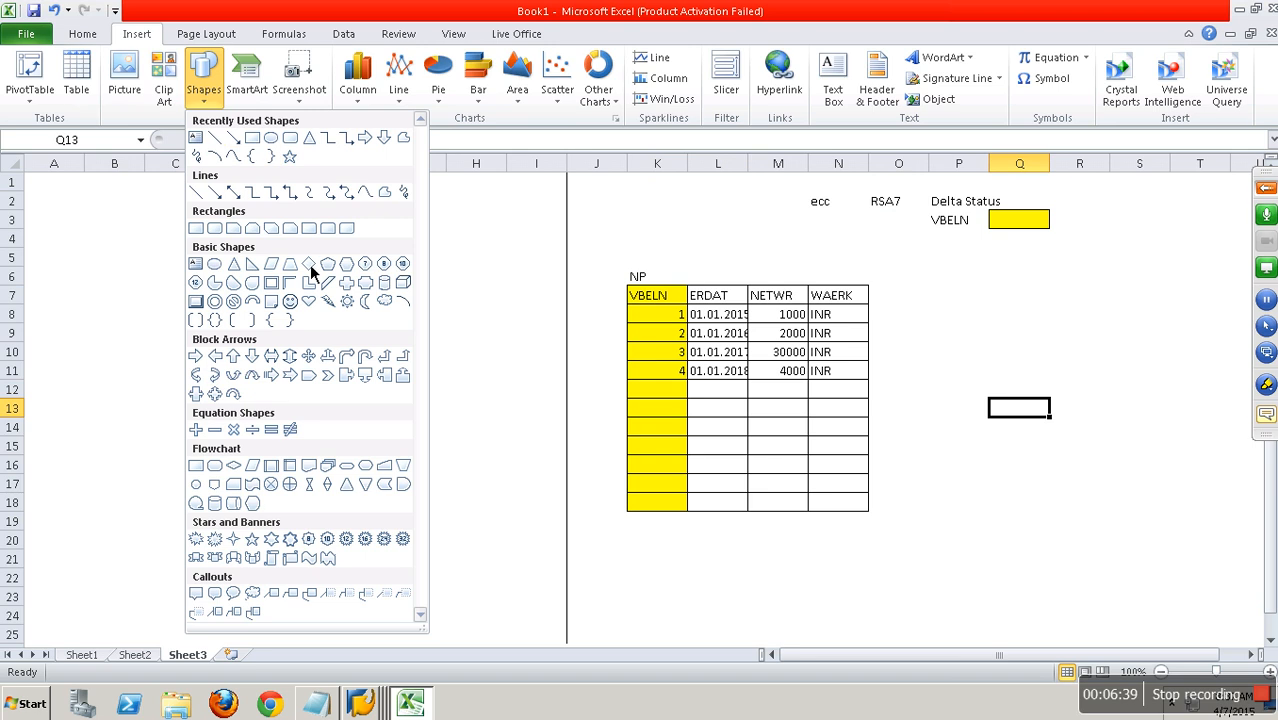
pyautogui.click(385, 284)
pyautogui.moveTo(138, 258); pyautogui.dragTo(277, 305)
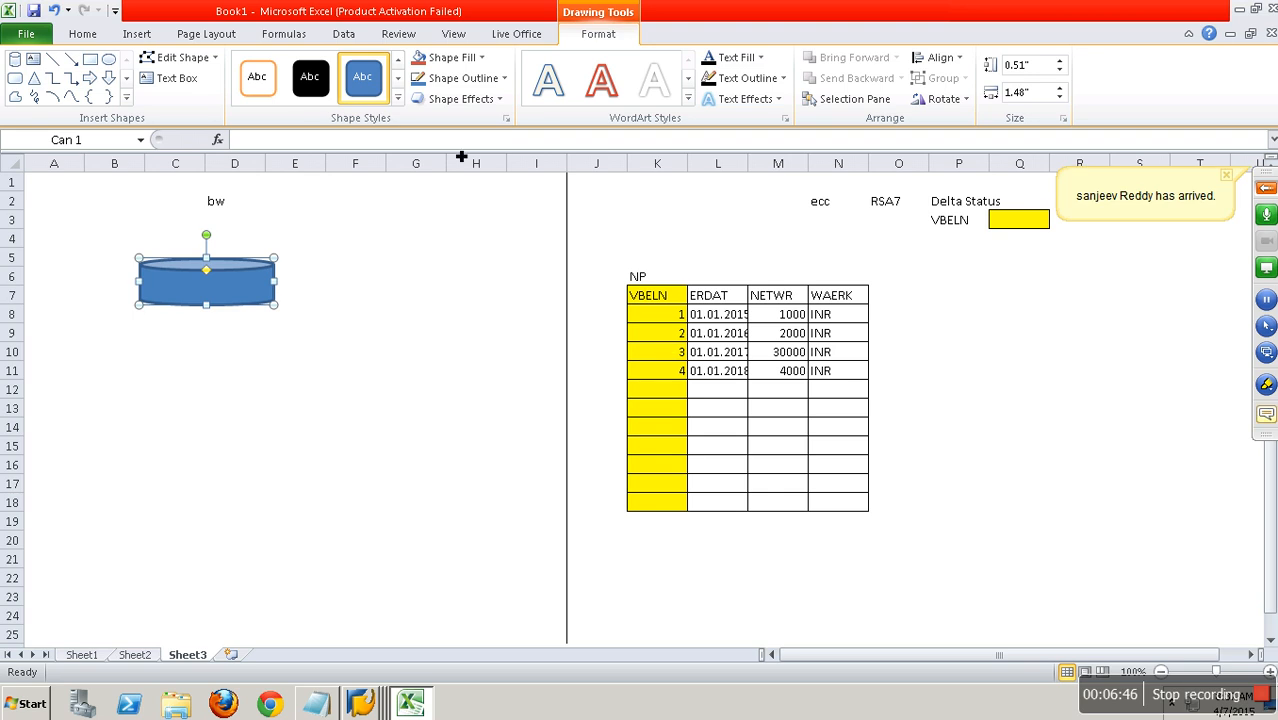
# Draw an arrow from the VBELN column at row 11 to the can shape and label it INIT in cell G10.
pyautogui.click(71, 59)
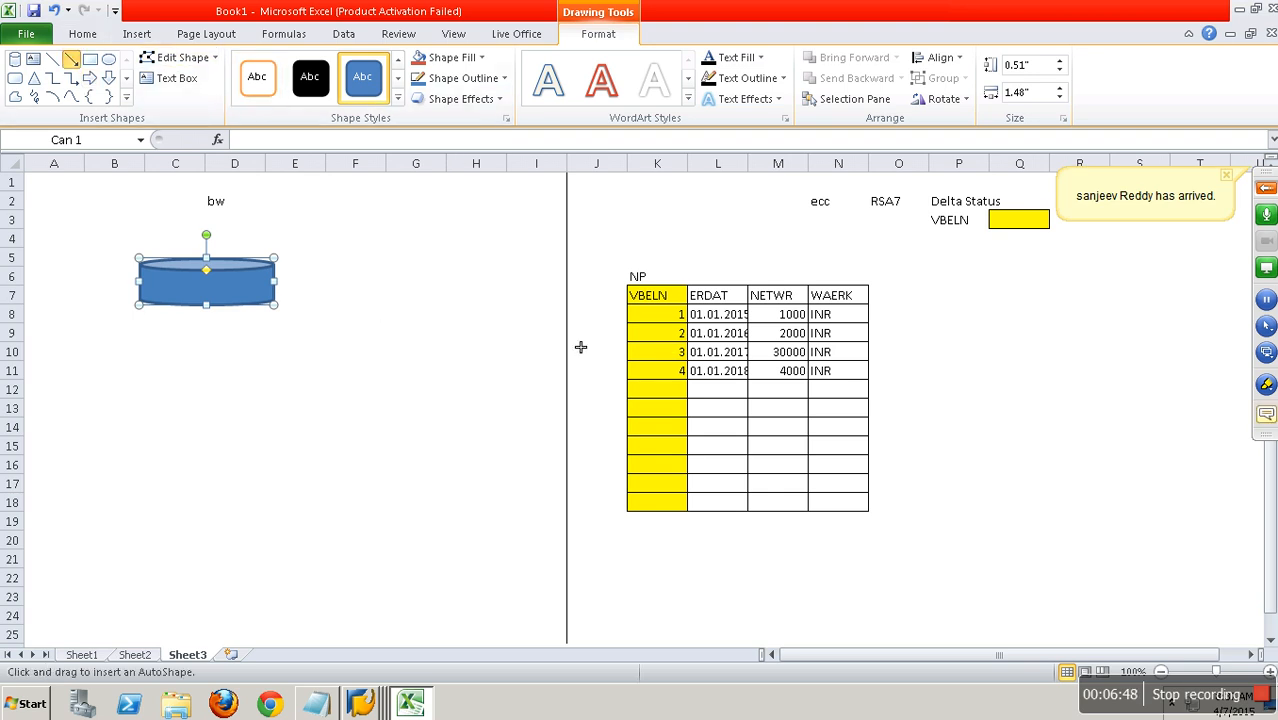
pyautogui.moveTo(617, 369)
pyautogui.mouseDown()
pyautogui.moveTo(342, 331)
pyautogui.moveTo(277, 305)
pyautogui.mouseUp()
pyautogui.click(445, 354)
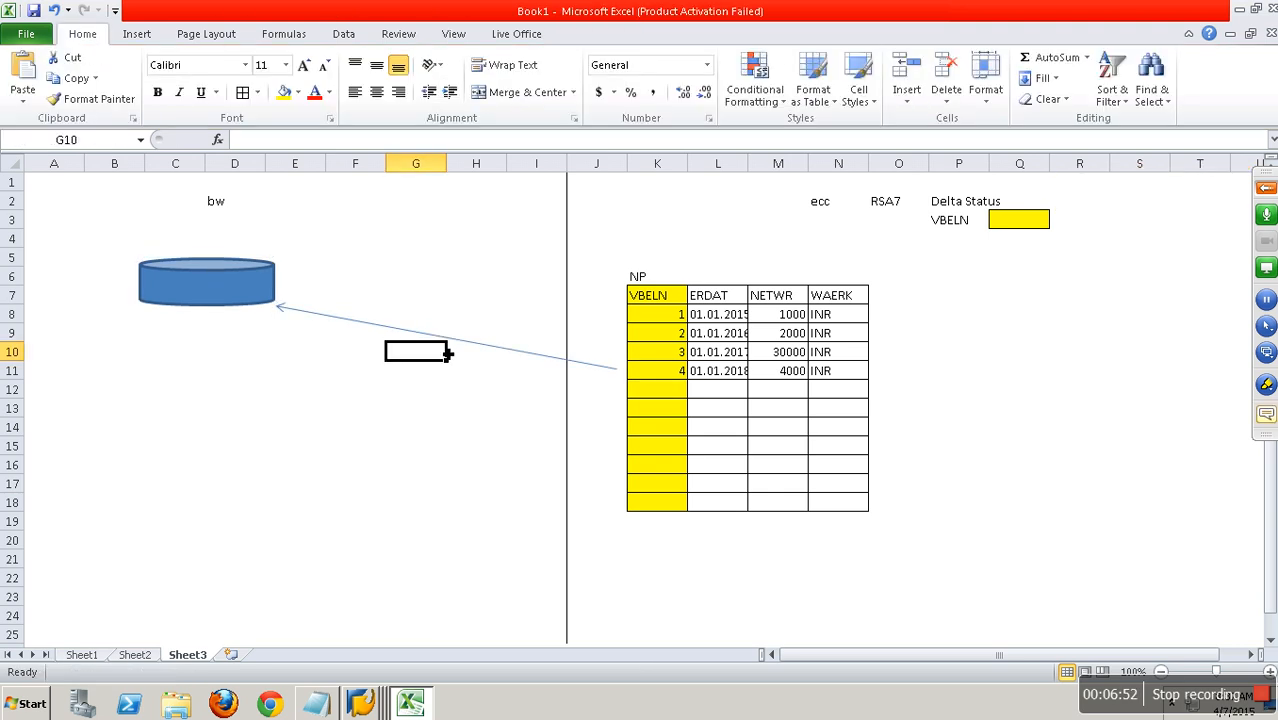
pyautogui.write('INIT')
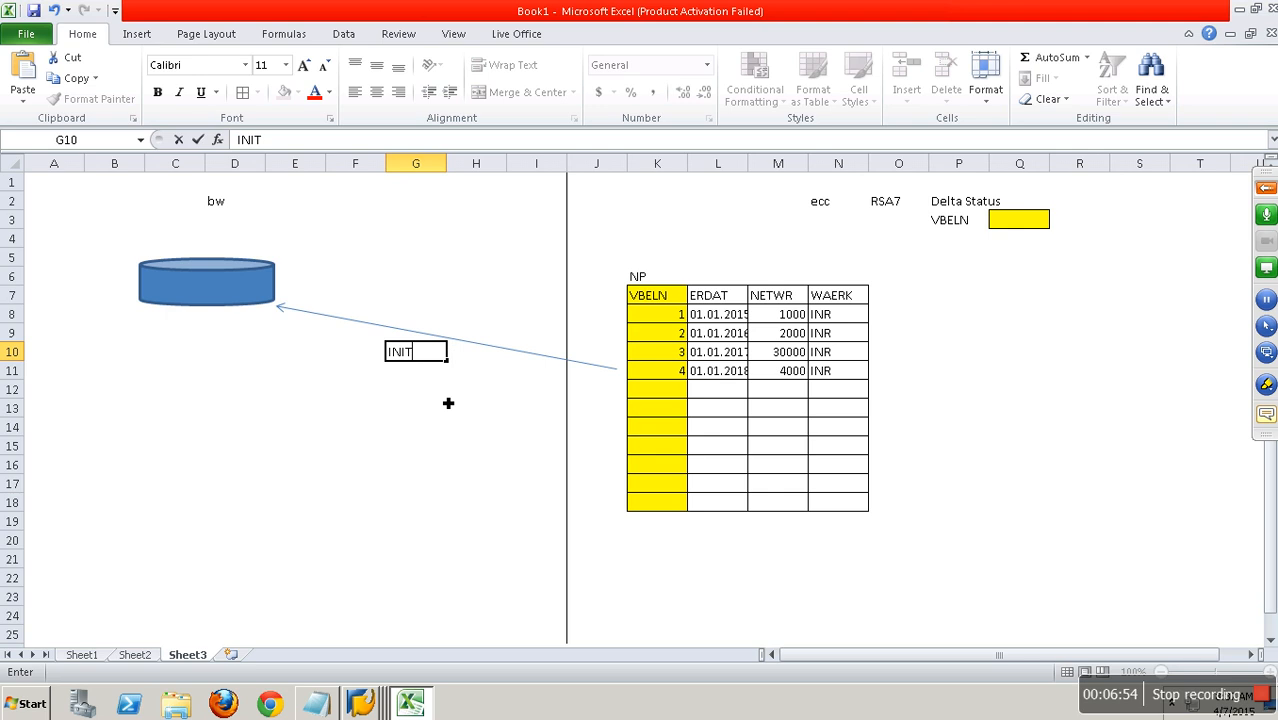
pyautogui.click(465, 417)
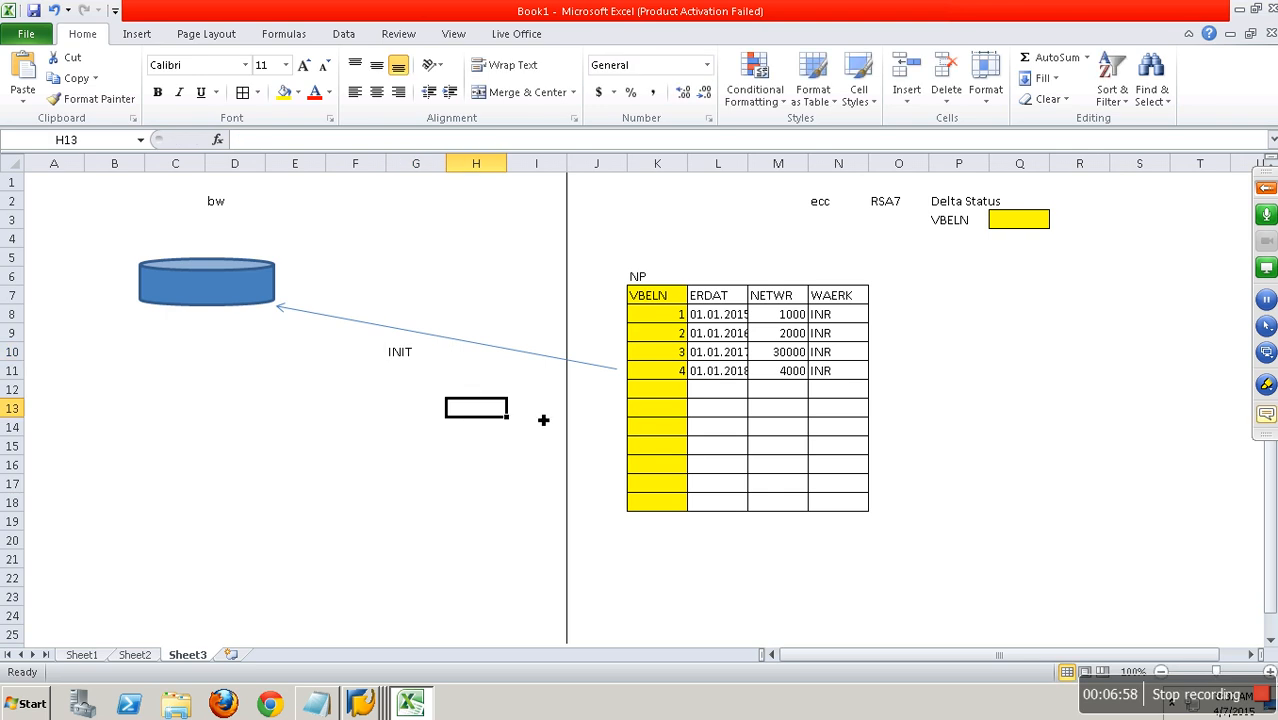
# Copy the four ECC records in K8:N11 and paste them on the bw side starting at cell C9.
pyautogui.moveTo(660, 316); pyautogui.dragTo(850, 380)
pyautogui.hotkey('ctrl', 'c')
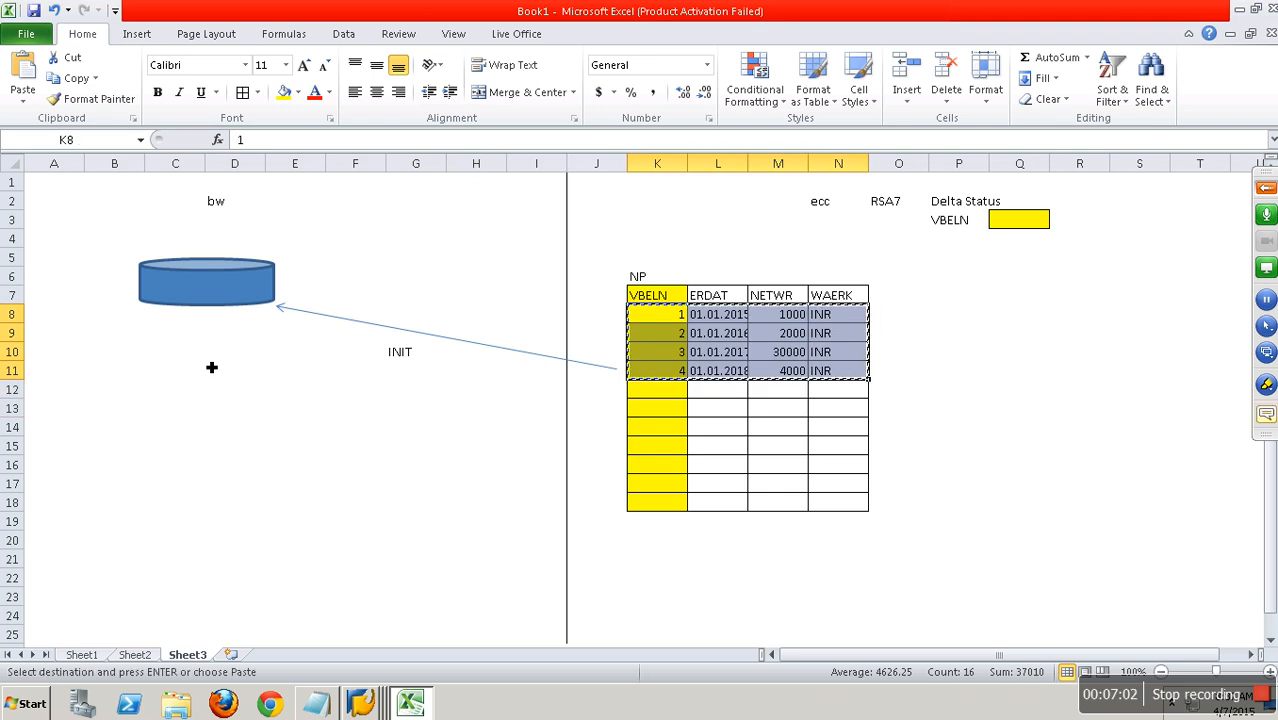
pyautogui.click(169, 339)
pyautogui.hotkey('ctrl', 'v')
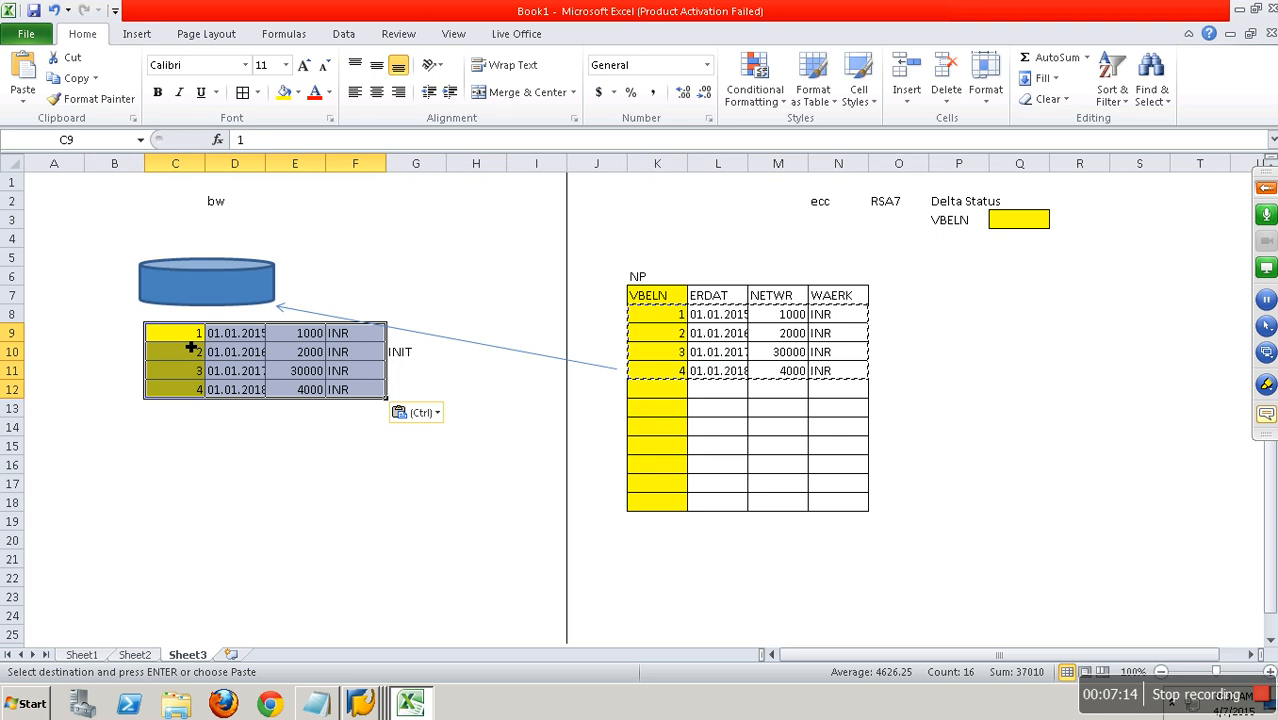
# Enter 4 in the yellow cell Q3 as the VBELN delta status.
pyautogui.click(678, 374)
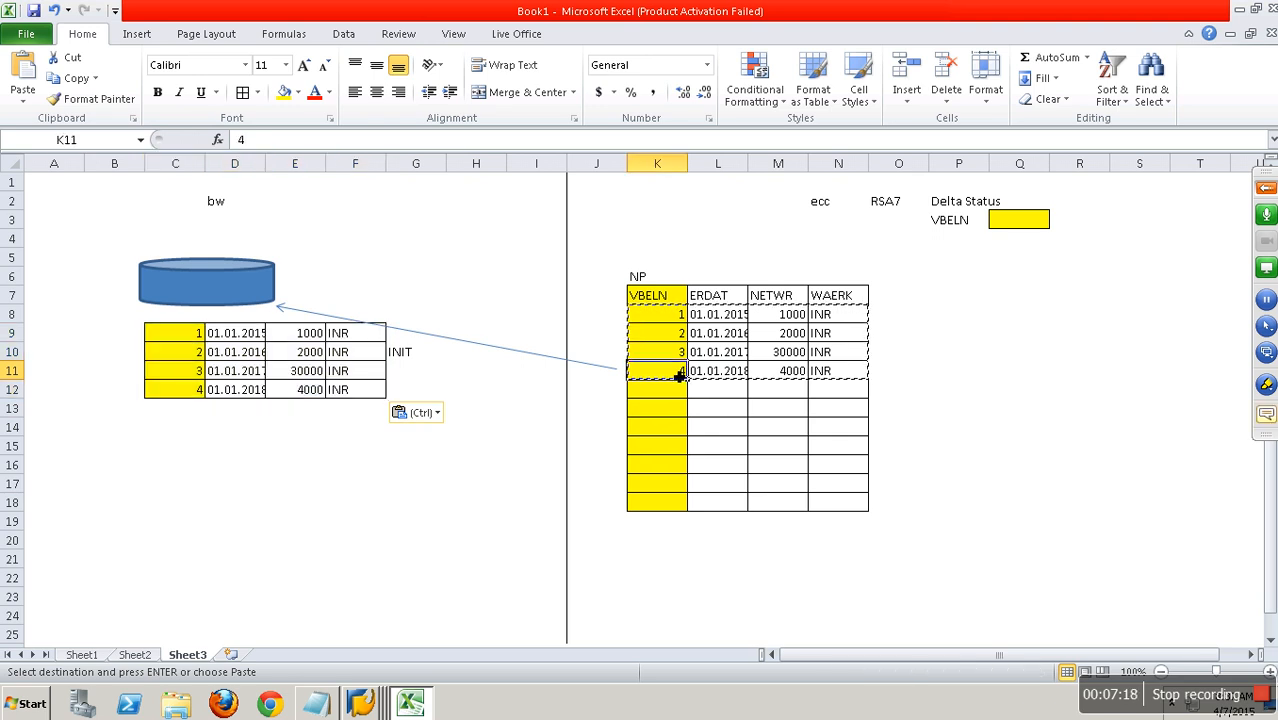
pyautogui.click(1022, 228)
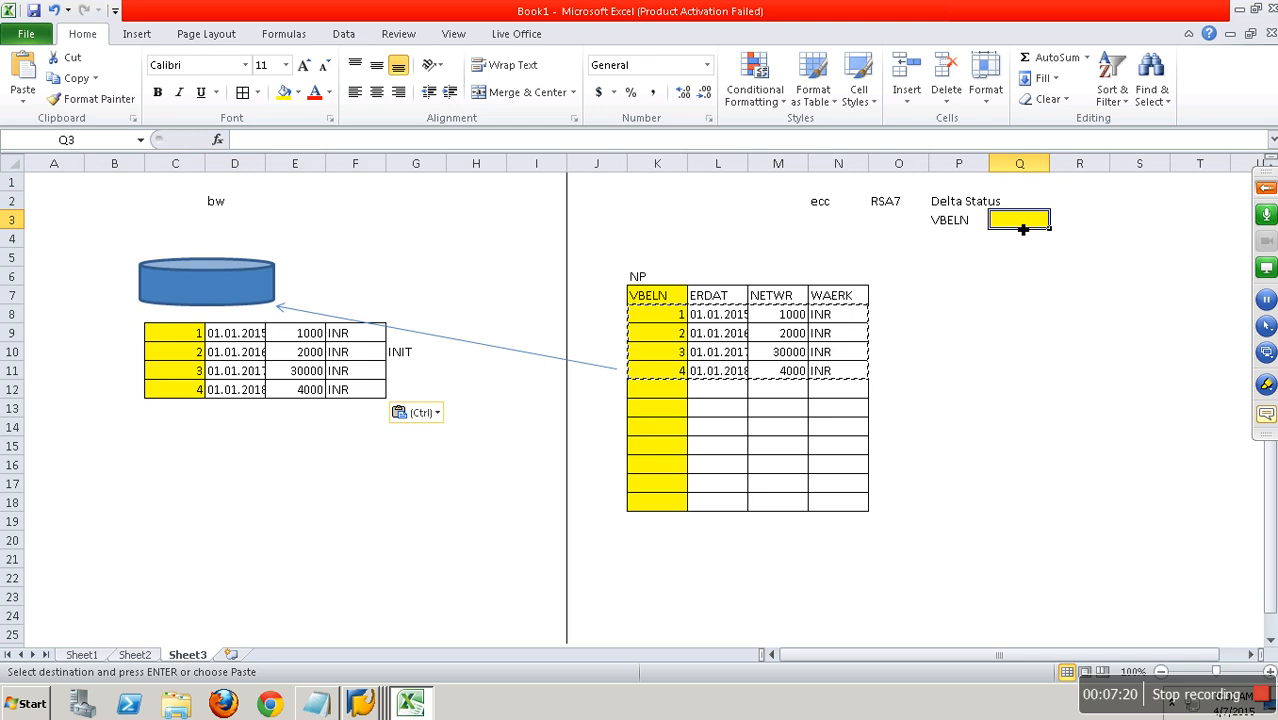
pyautogui.write('4')
pyautogui.click(996, 300)
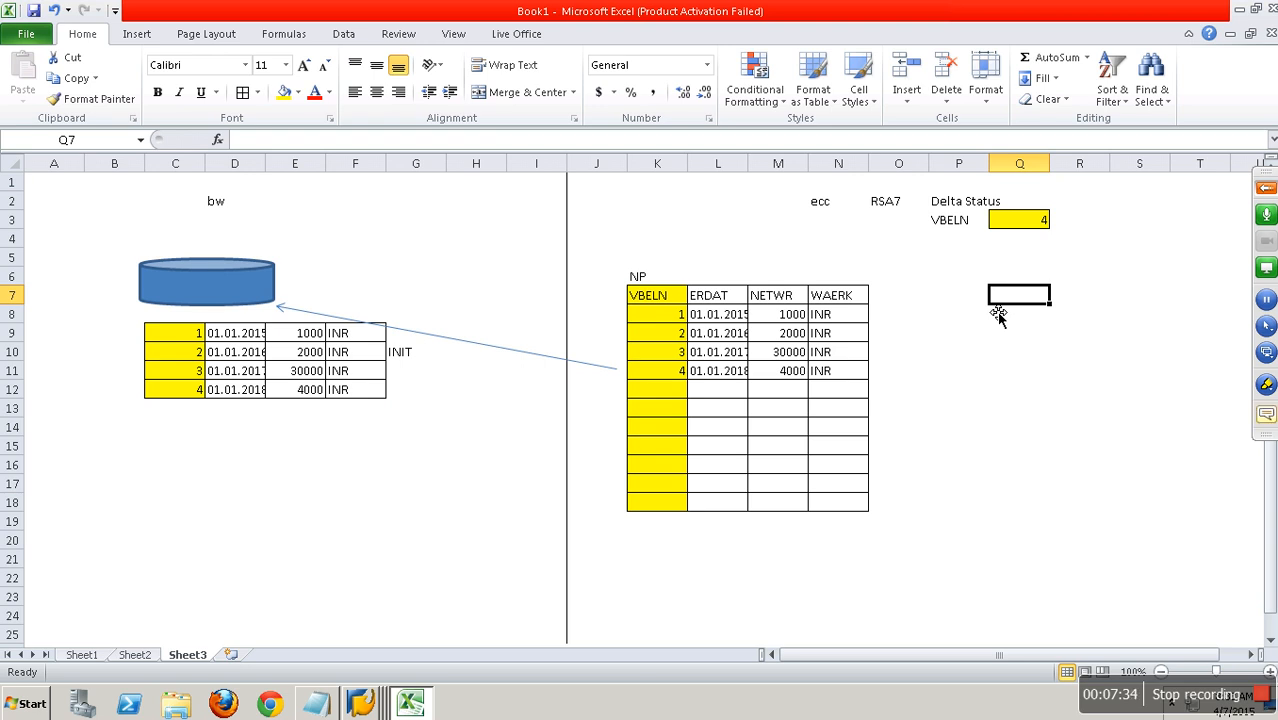
pyautogui.click(1027, 221)
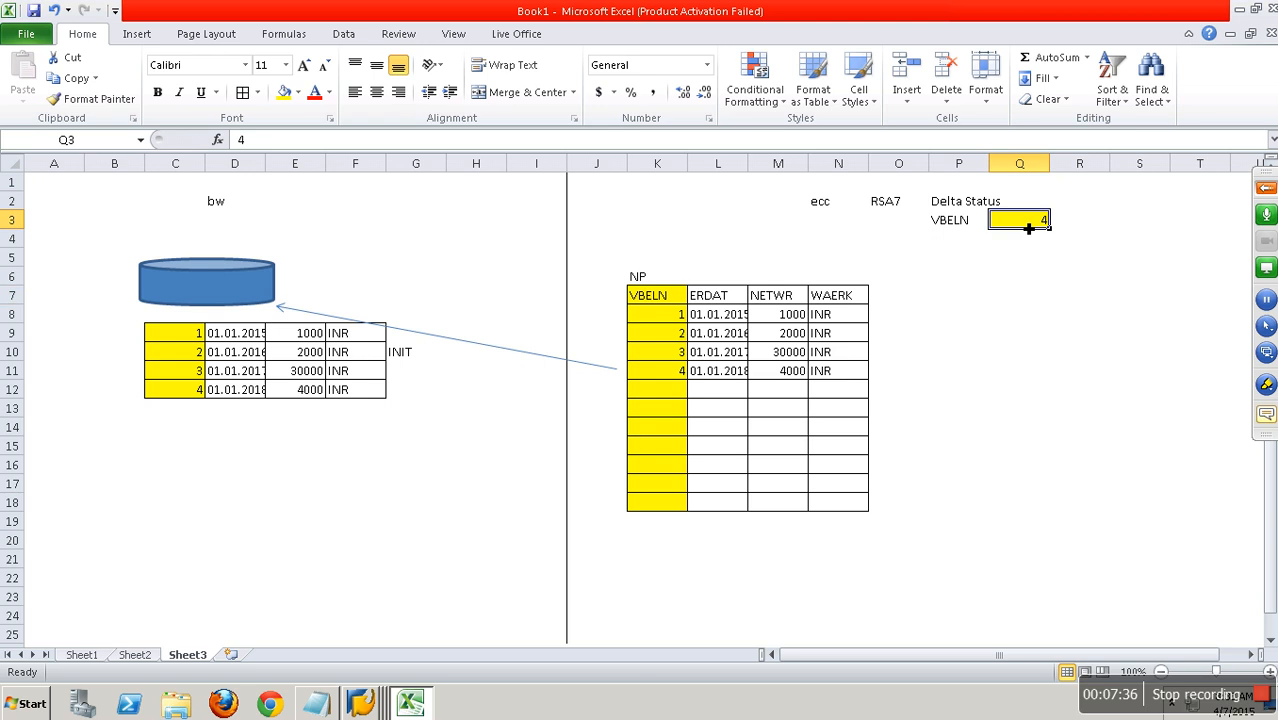
pyautogui.click(413, 356)
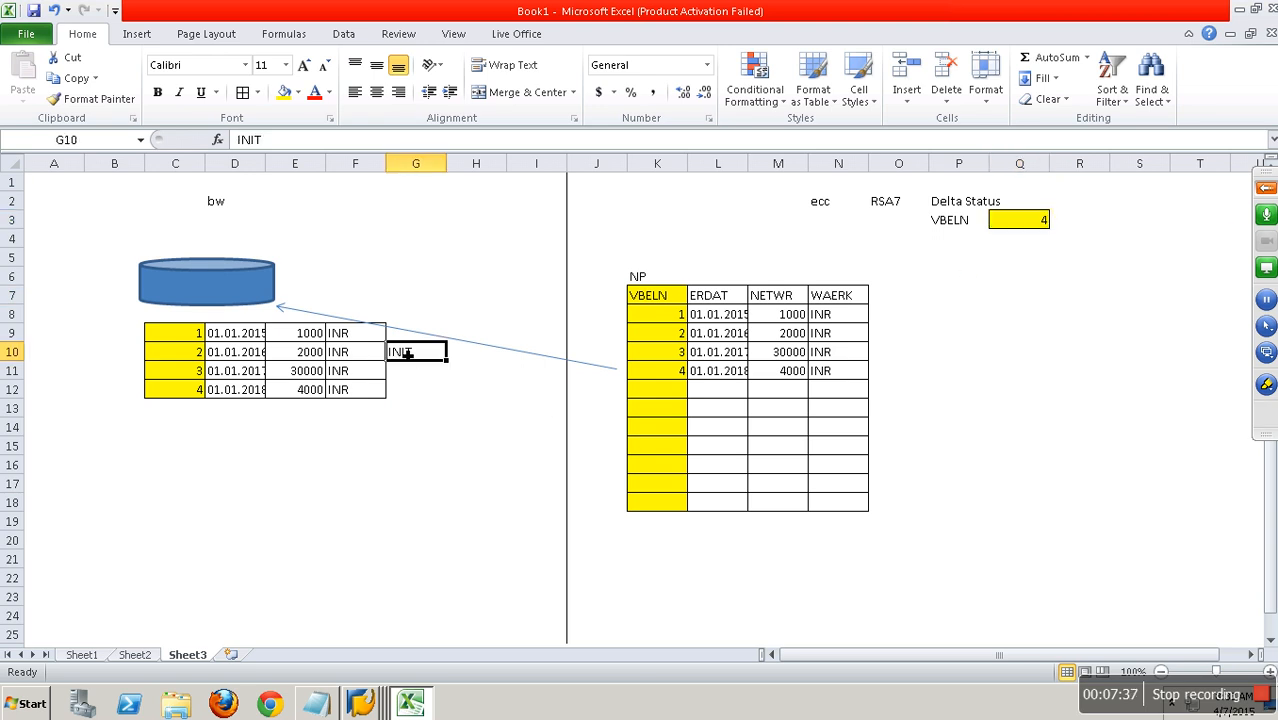
pyautogui.click(414, 412)
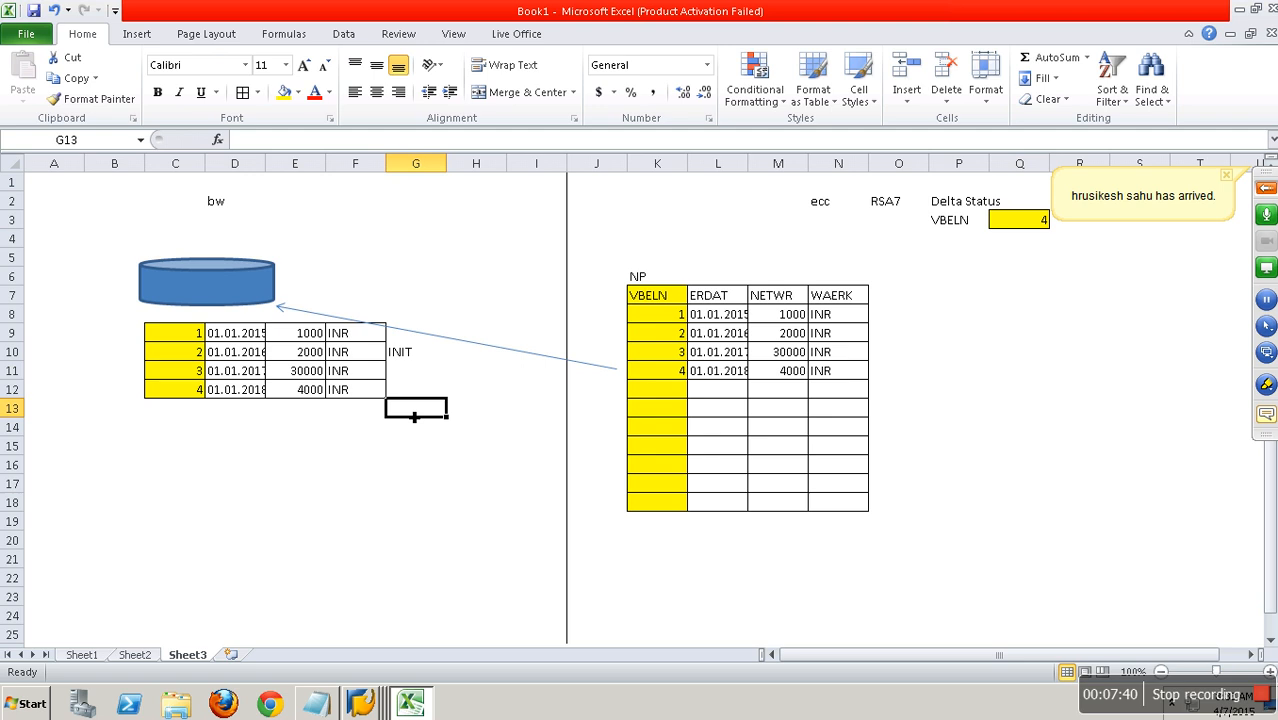
# Add a record in row 12 of the ECC table with VBELN 5, the date copied from the row above, NETWR 50000 and WAERK INR.
pyautogui.click(659, 396)
pyautogui.write('5')
pyautogui.press('Tab')
pyautogui.press('Up')
pyautogui.hotkey('ctrl', 'c')
pyautogui.press('Down')
pyautogui.hotkey('ctrl', 'v')
pyautogui.press('Tab')
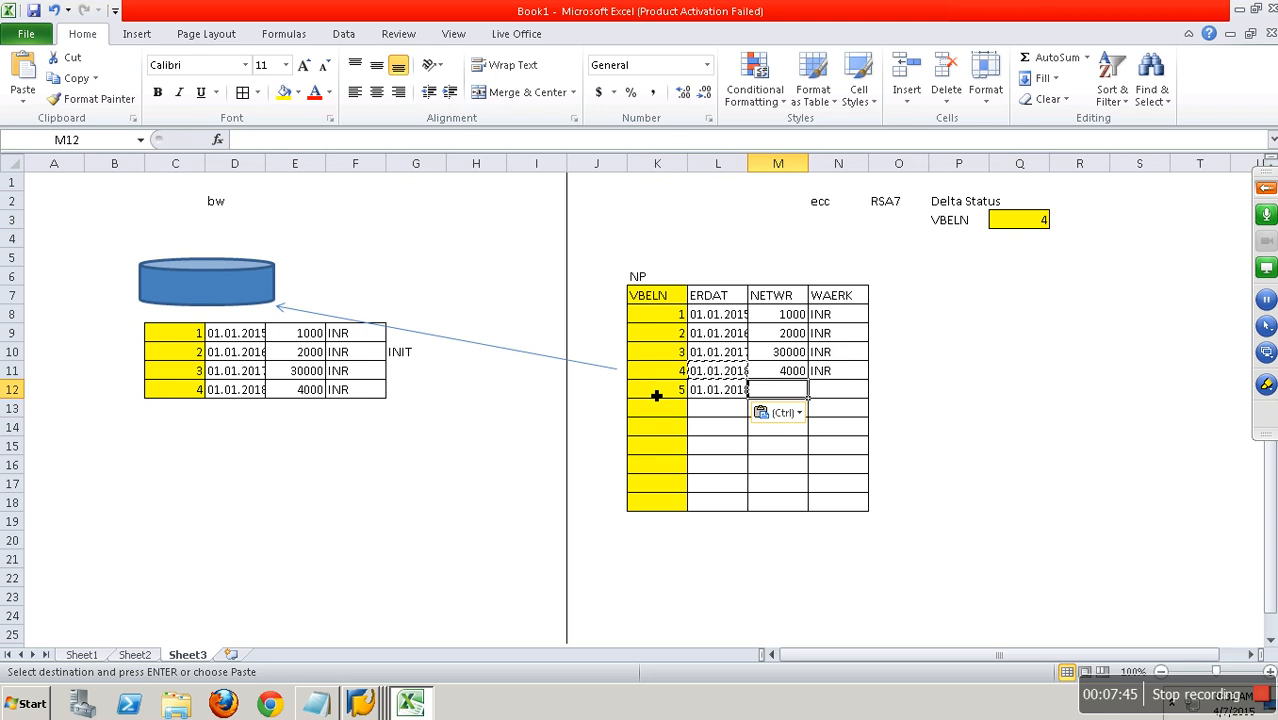
pyautogui.write('50000')
pyautogui.press('Tab')
pyautogui.write('IN')
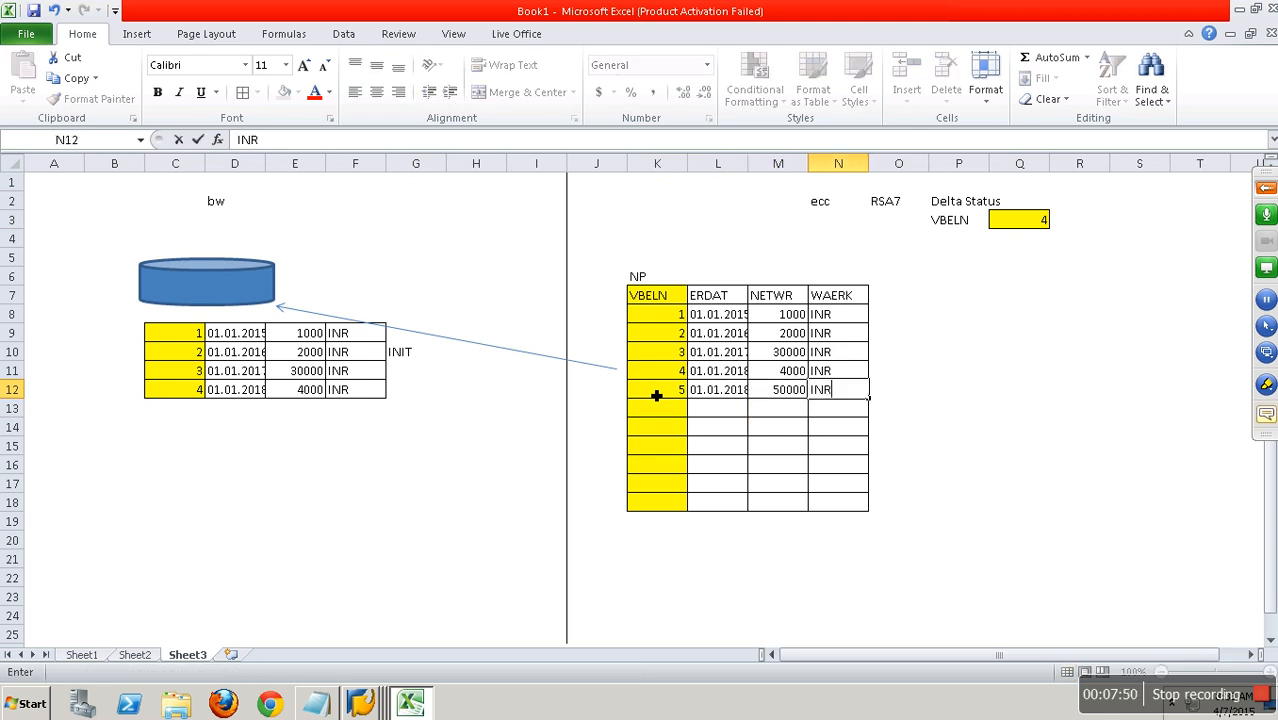
# Add a record in row 13 of the ECC table with VBELN 6, ERDAT 01.01.2015, NETWR 6000 and WAERK INR.
pyautogui.click(666, 418)
pyautogui.write('6')
pyautogui.press('Tab')
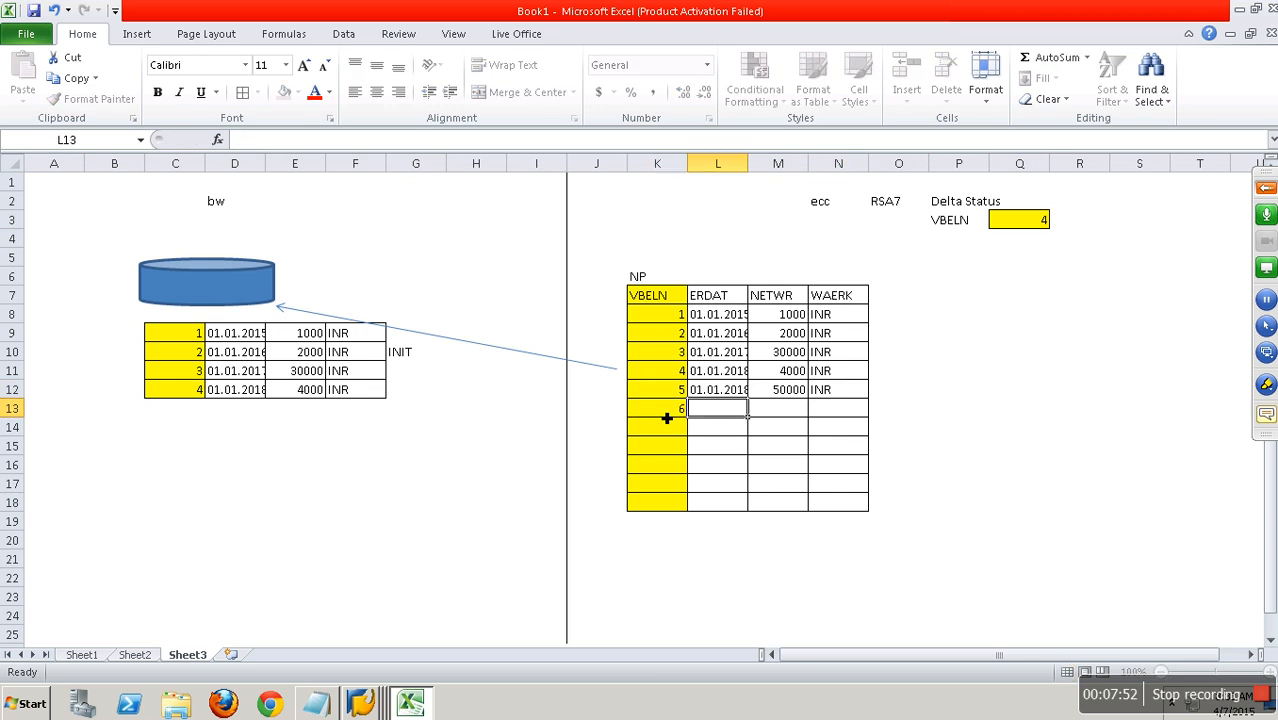
pyautogui.write('01.01')
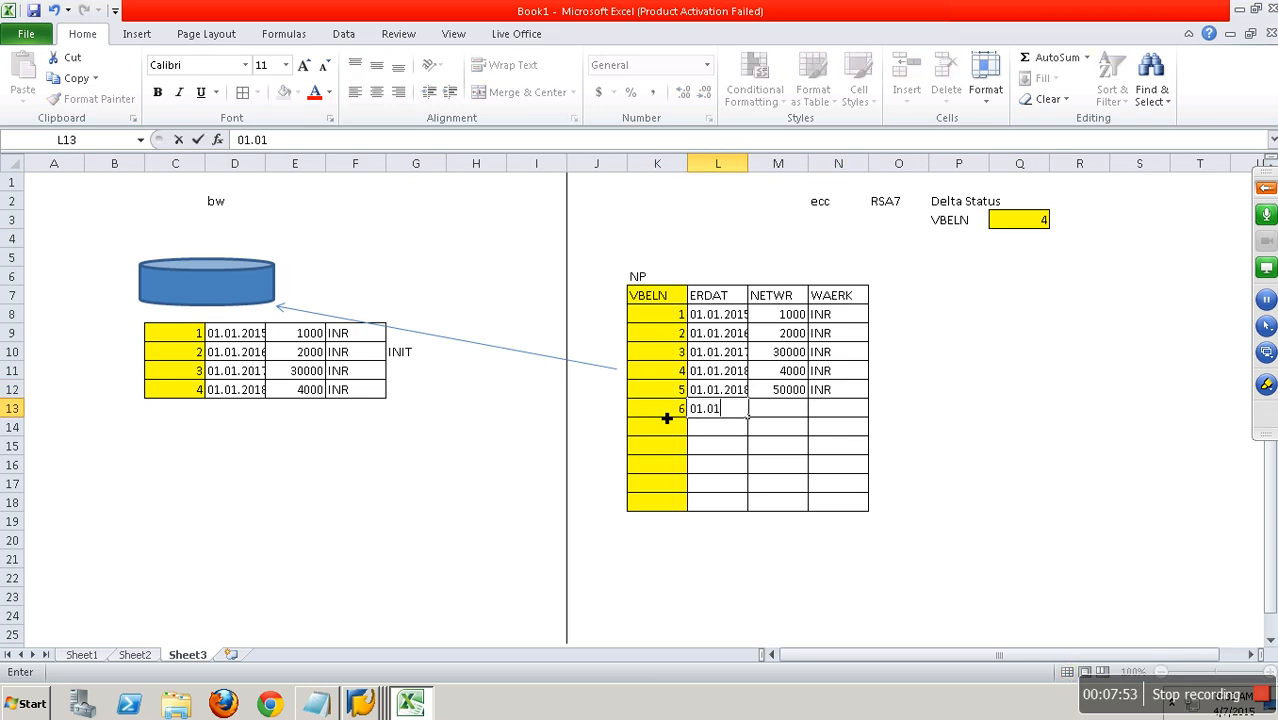
pyautogui.write('.2015')
pyautogui.press('Tab')
pyautogui.write('6')
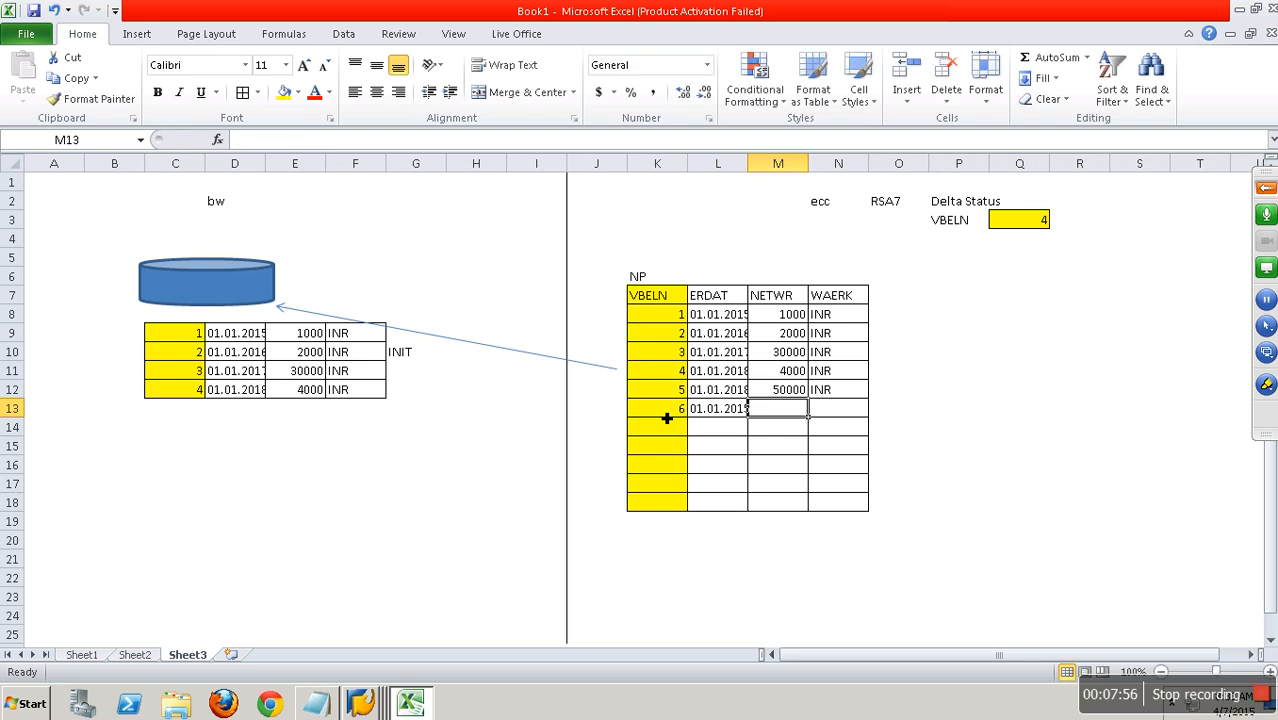
pyautogui.write('000')
pyautogui.press('Tab')
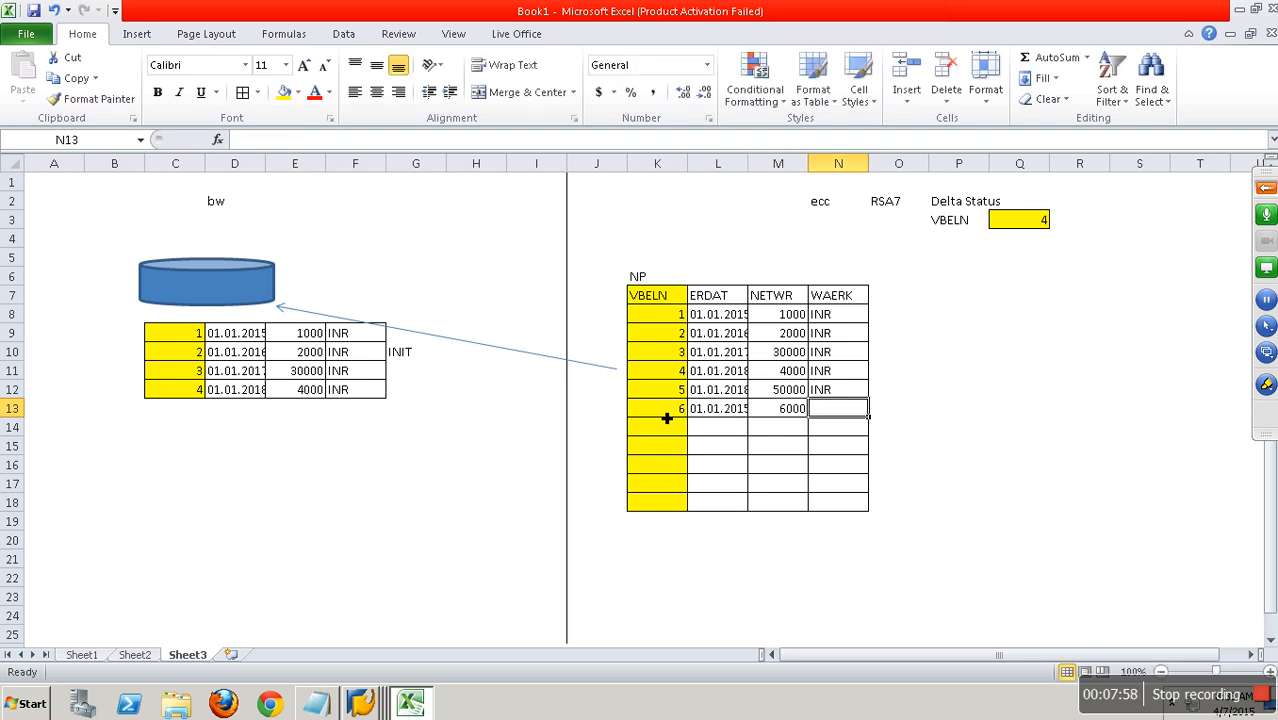
pyautogui.write('INR')
pyautogui.click(935, 412)
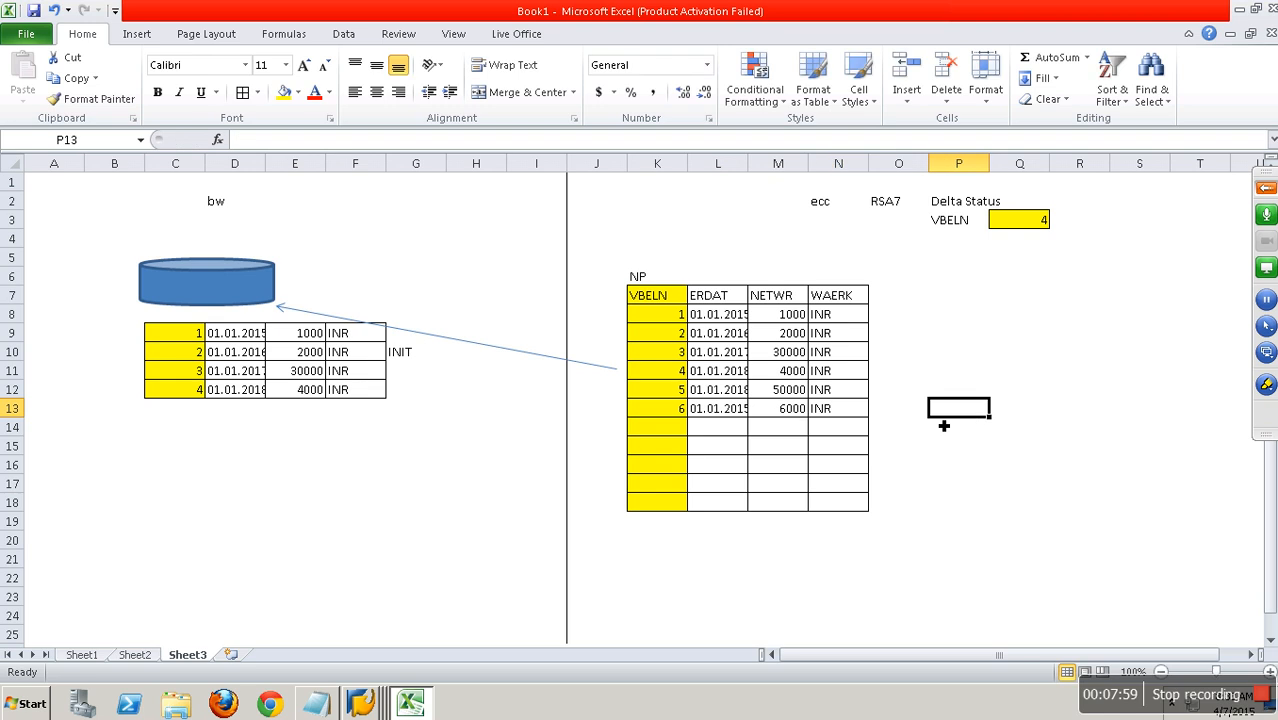
# Duplicate the connector arrow and place the copy below the original, running from ECC row 13 towards the bw records.
pyautogui.click(443, 350)
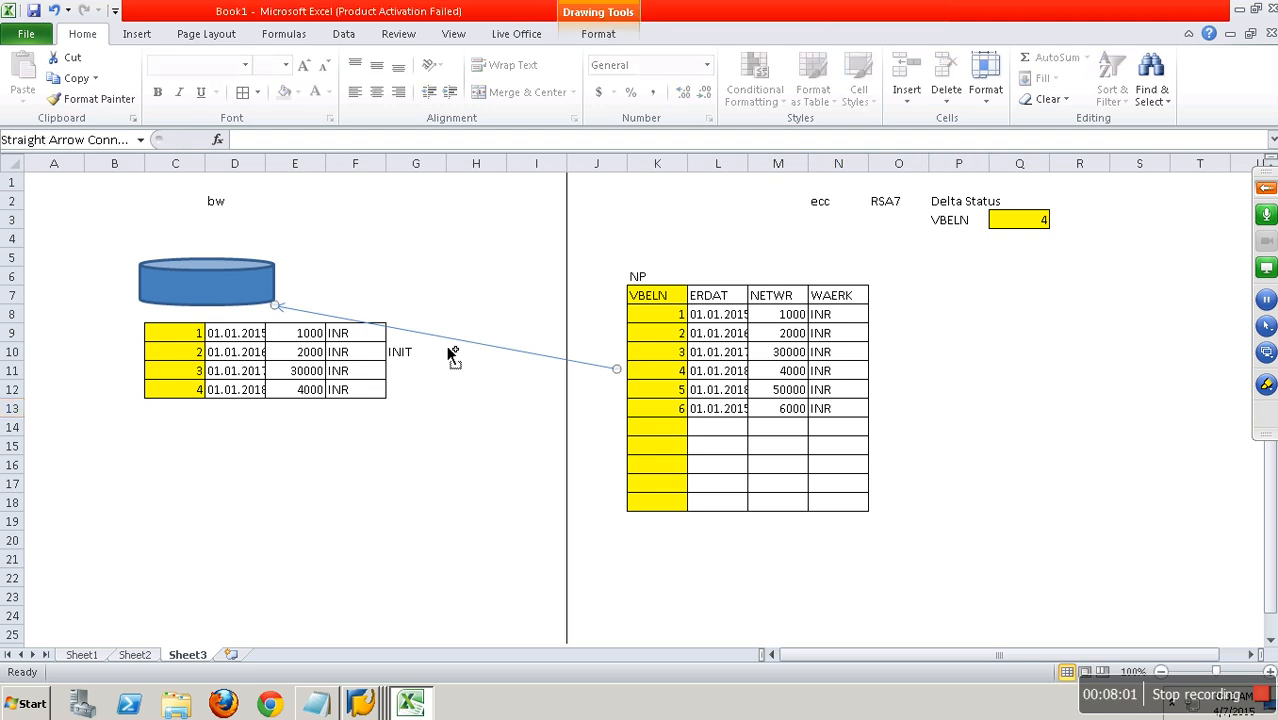
pyautogui.click(477, 427)
pyautogui.hotkey('ctrl', 'v')
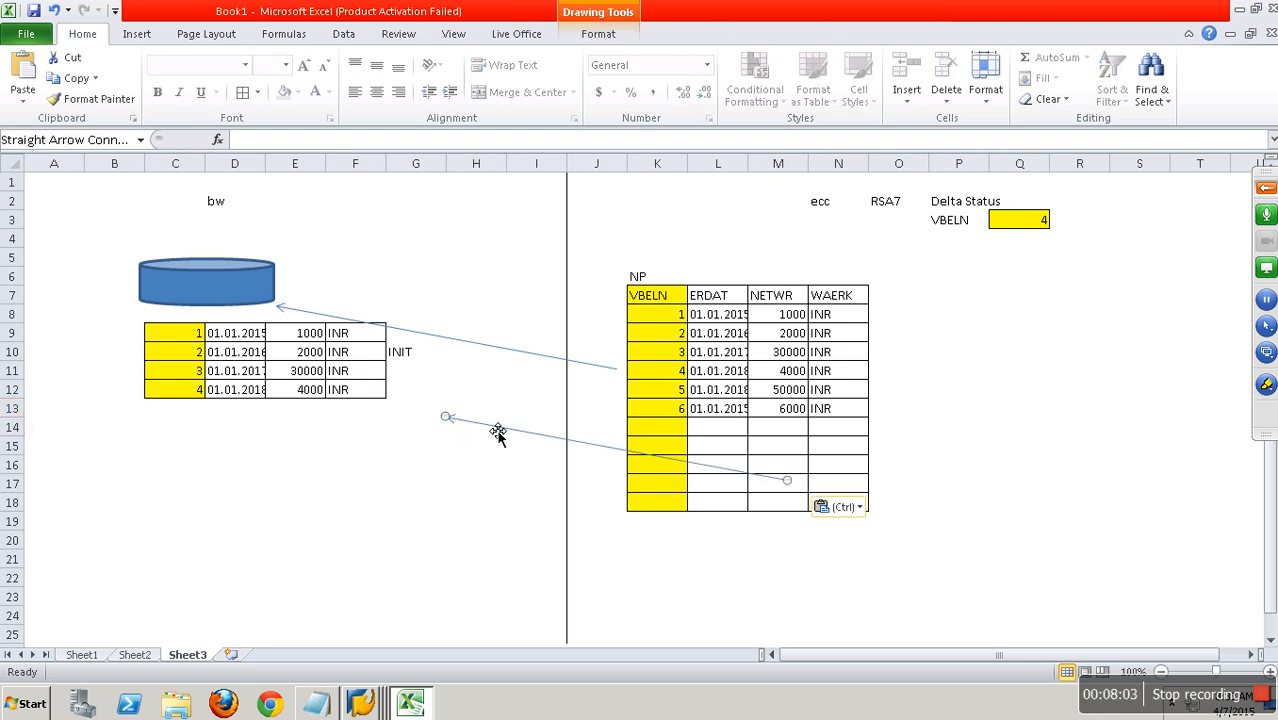
pyautogui.moveTo(485, 430)
pyautogui.mouseDown()
pyautogui.moveTo(362, 360)
pyautogui.moveTo(345, 358)
pyautogui.moveTo(345, 372)
pyautogui.mouseUp()
pyautogui.click(456, 396)
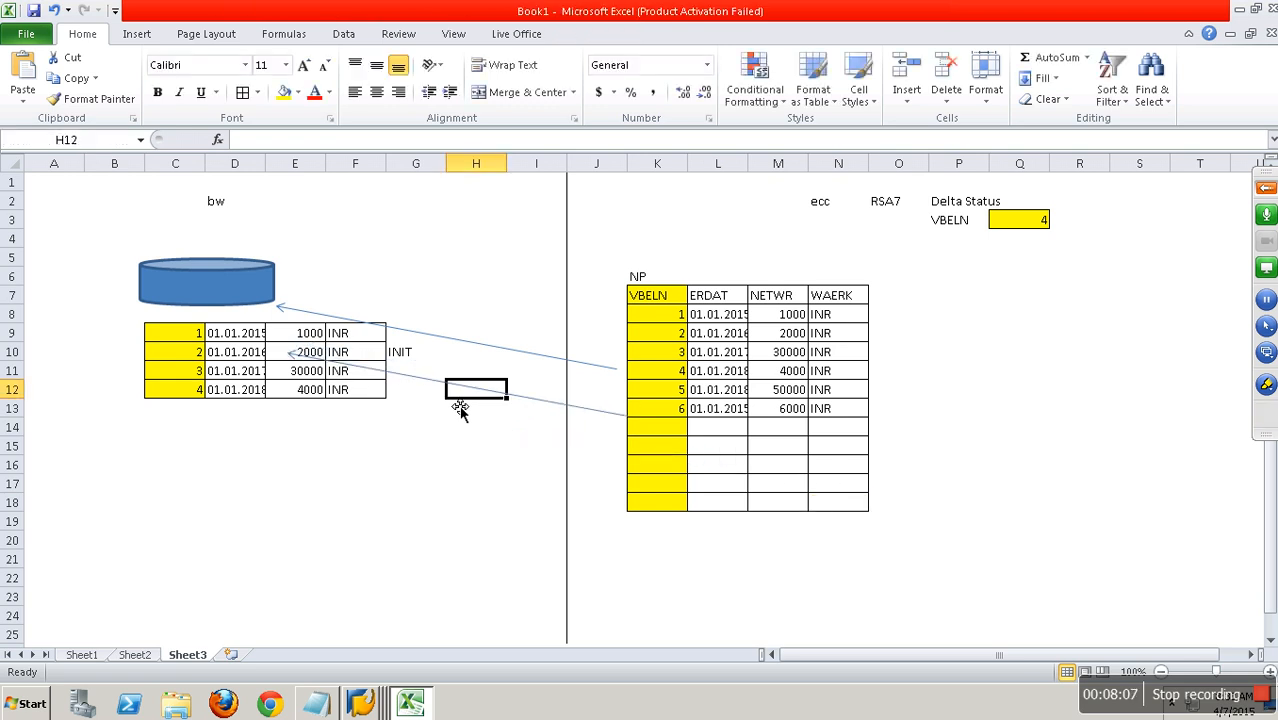
# Label cell G13 beside the bw records as Delta.
pyautogui.click(457, 405)
pyautogui.press('Left')
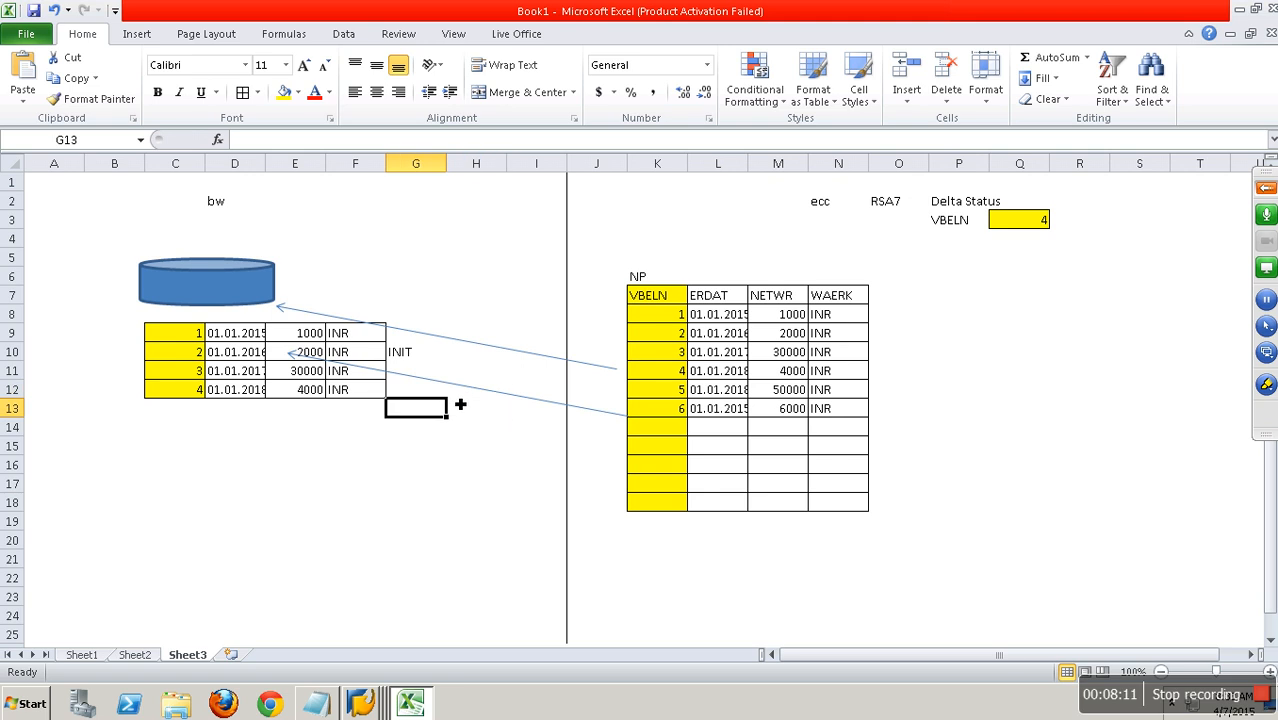
pyautogui.write('Delta')
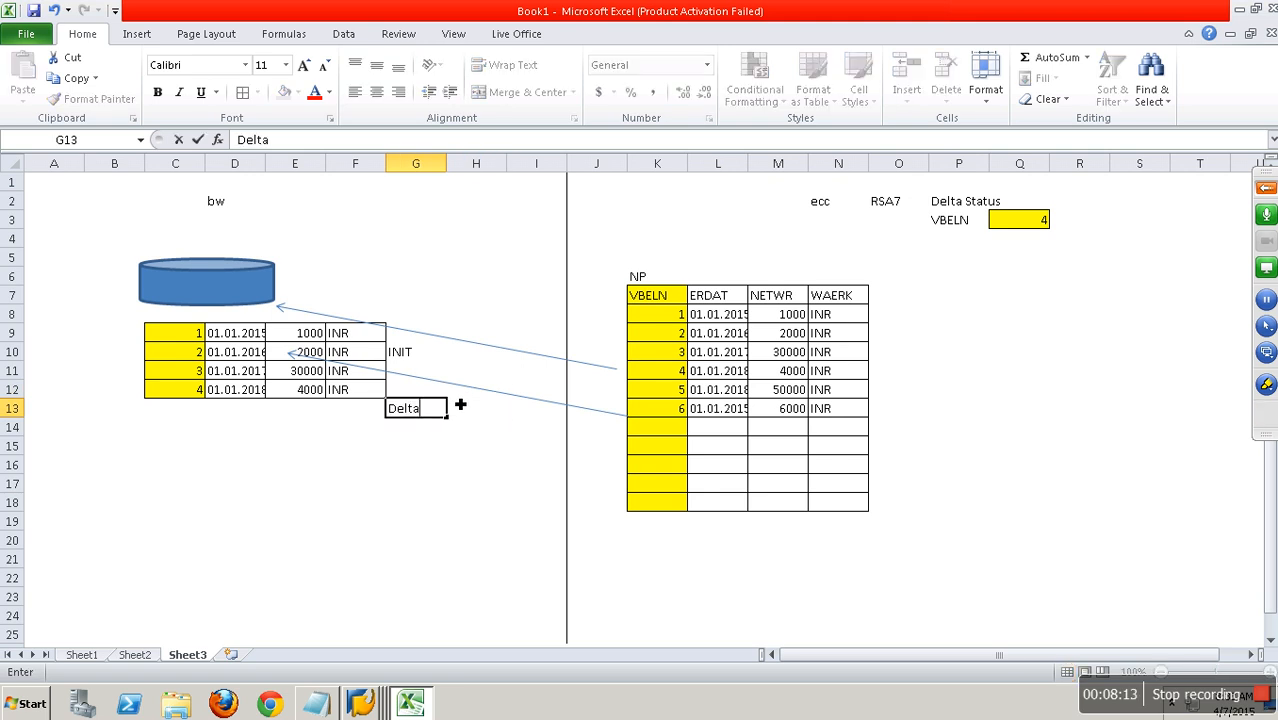
pyautogui.click(471, 450)
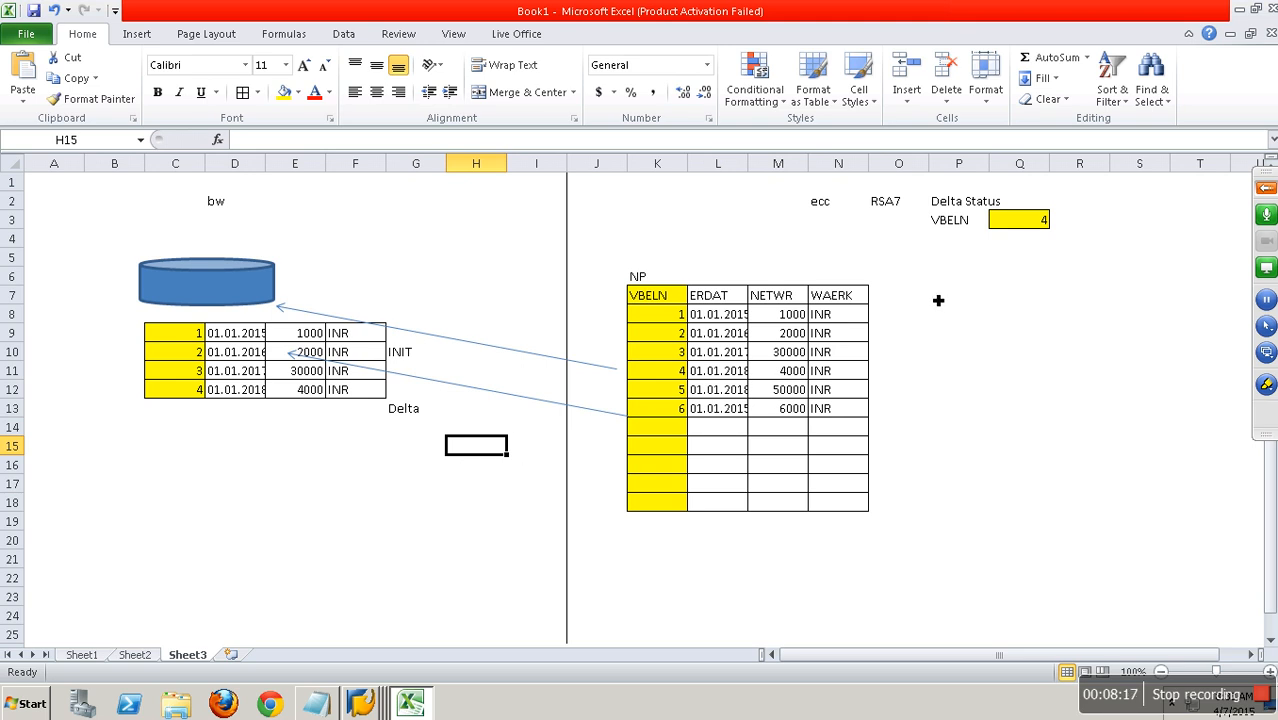
# Copy the two new ECC records in K12:N13 and paste them on the bw side starting at cell C13.
pyautogui.click(1023, 227)
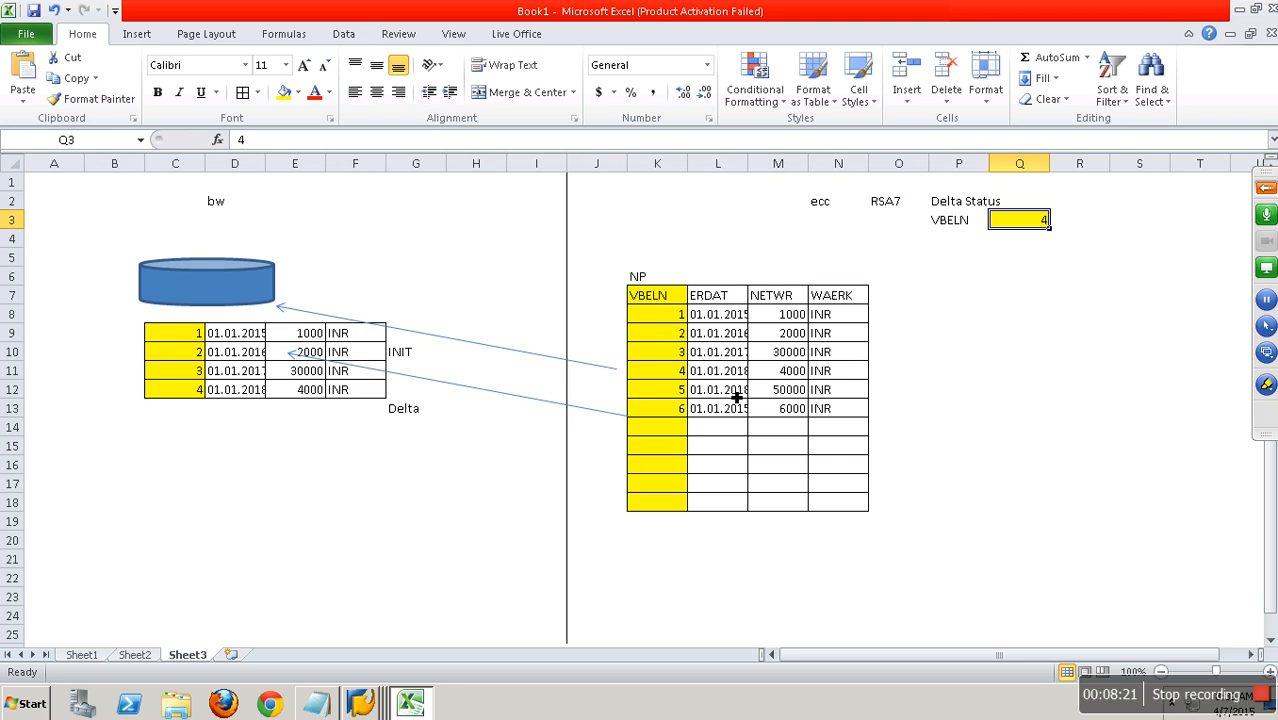
pyautogui.moveTo(684, 395); pyautogui.dragTo(835, 413)
pyautogui.hotkey('ctrl', 'c')
pyautogui.click(199, 418)
pyautogui.hotkey('ctrl', 'v')
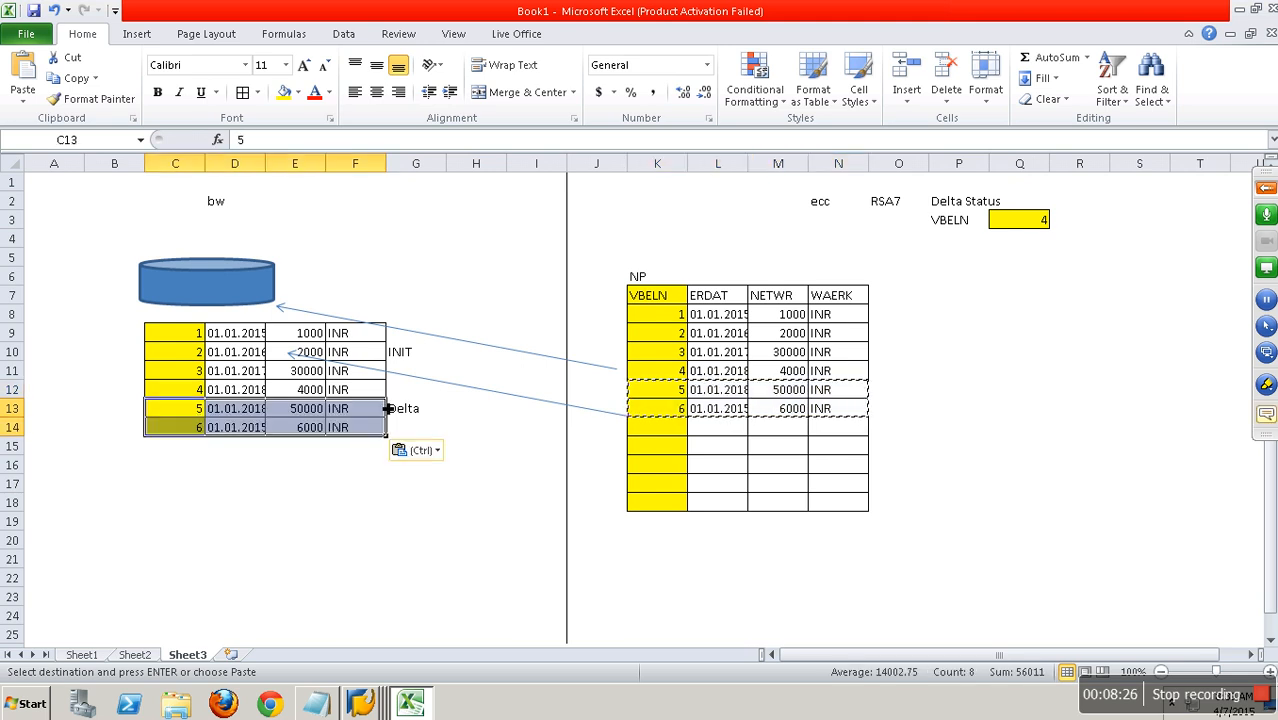
# Set the VBELN delta status in cell Q3 to 6.
pyautogui.click(1040, 226)
pyautogui.write('6')
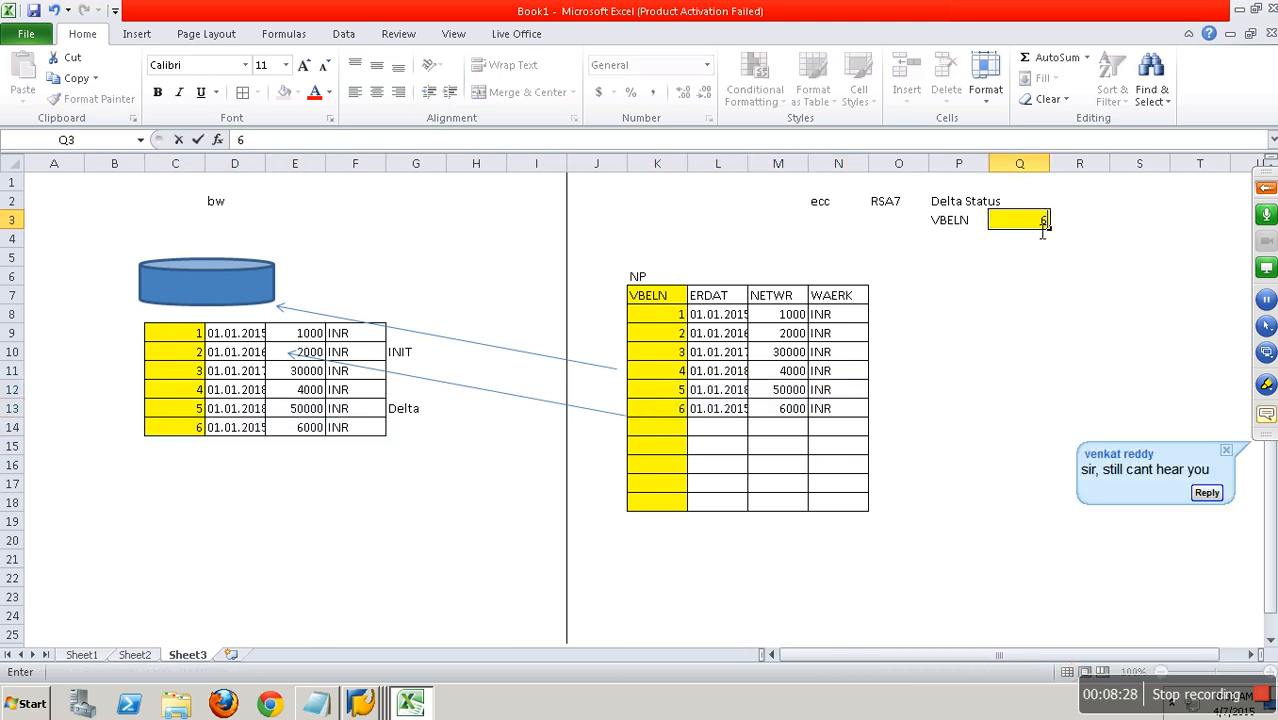
pyautogui.click(1016, 353)
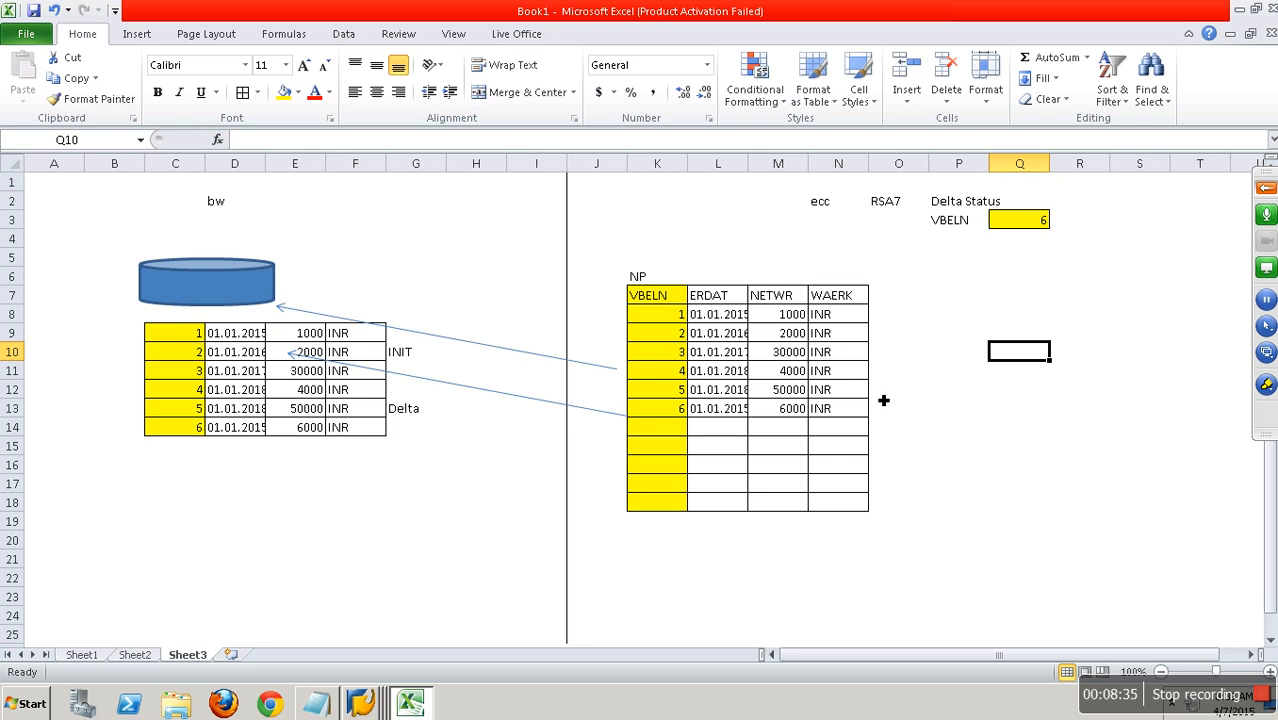
# Extend the ECC VBELN series with 7 and 8 in K14:K15 and copy the date 01.01.2015 from L13 into L14:L15.
pyautogui.moveTo(682, 389); pyautogui.dragTo(696, 453)
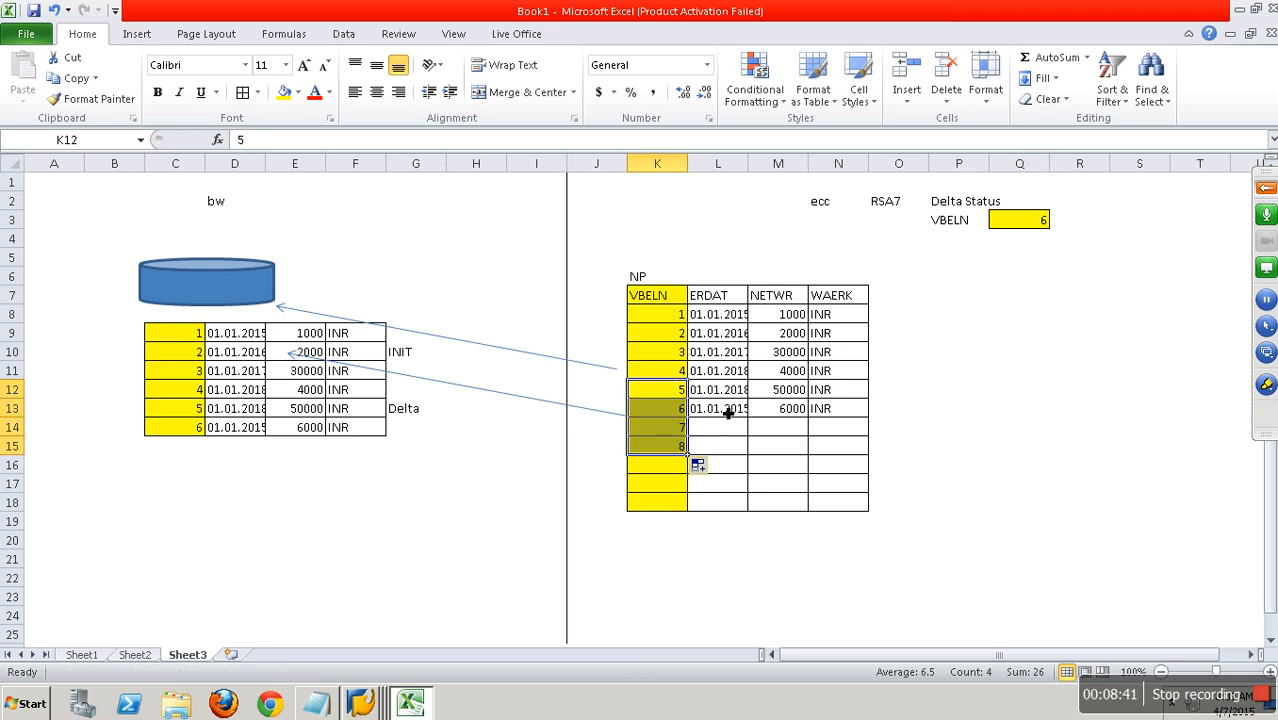
pyautogui.click(727, 413)
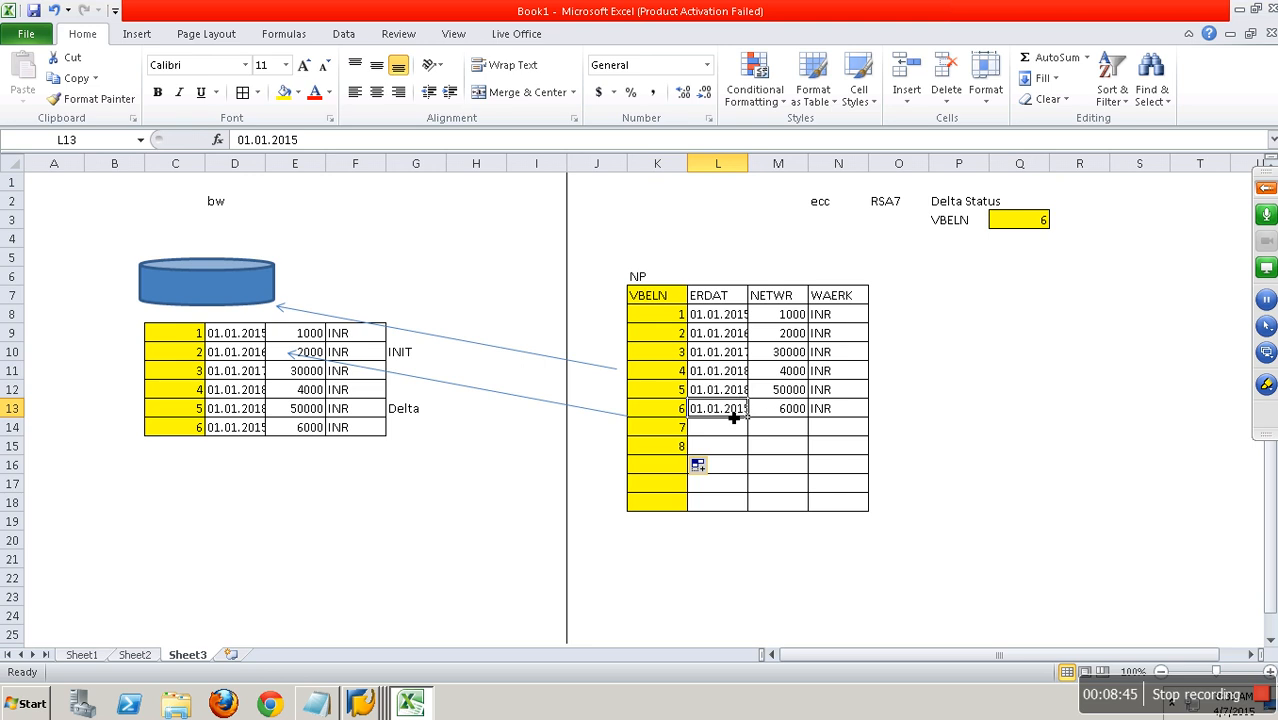
pyautogui.hotkey('ctrl', 'c')
pyautogui.moveTo(727, 432); pyautogui.dragTo(730, 452)
pyautogui.press('Return')
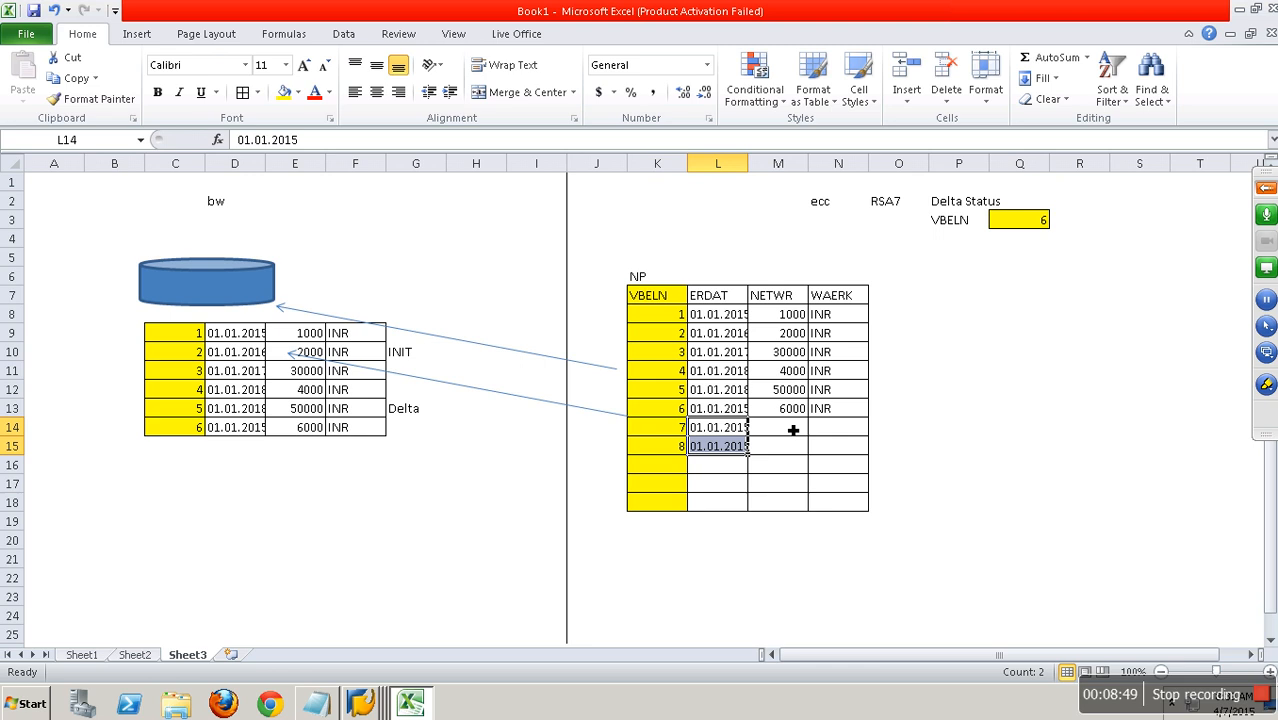
# Fill in NETWR 700 and 800 and WAERK inr for the ECC records with VBELN 7 and 8.
pyautogui.click(793, 430)
pyautogui.write('700')
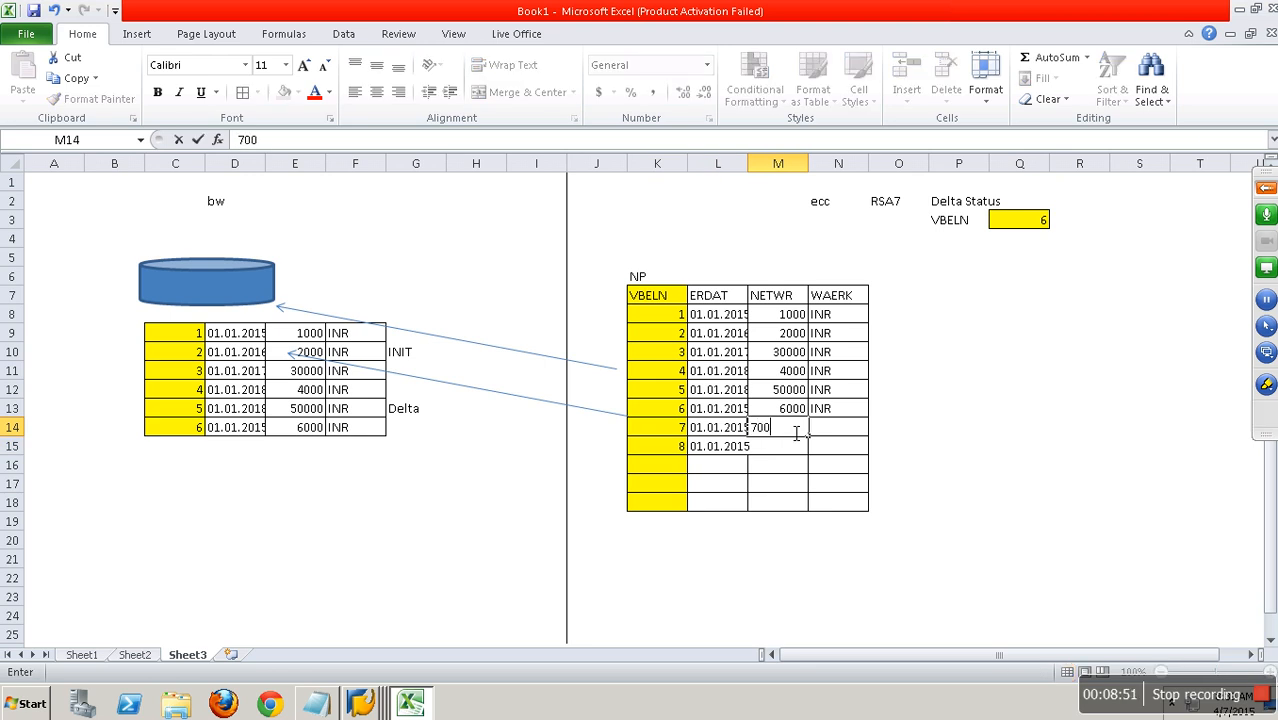
pyautogui.press('Return')
pyautogui.write('800')
pyautogui.press('Right')
pyautogui.press('Up')
pyautogui.write('inr')
pyautogui.press('Return')
pyautogui.write('int')
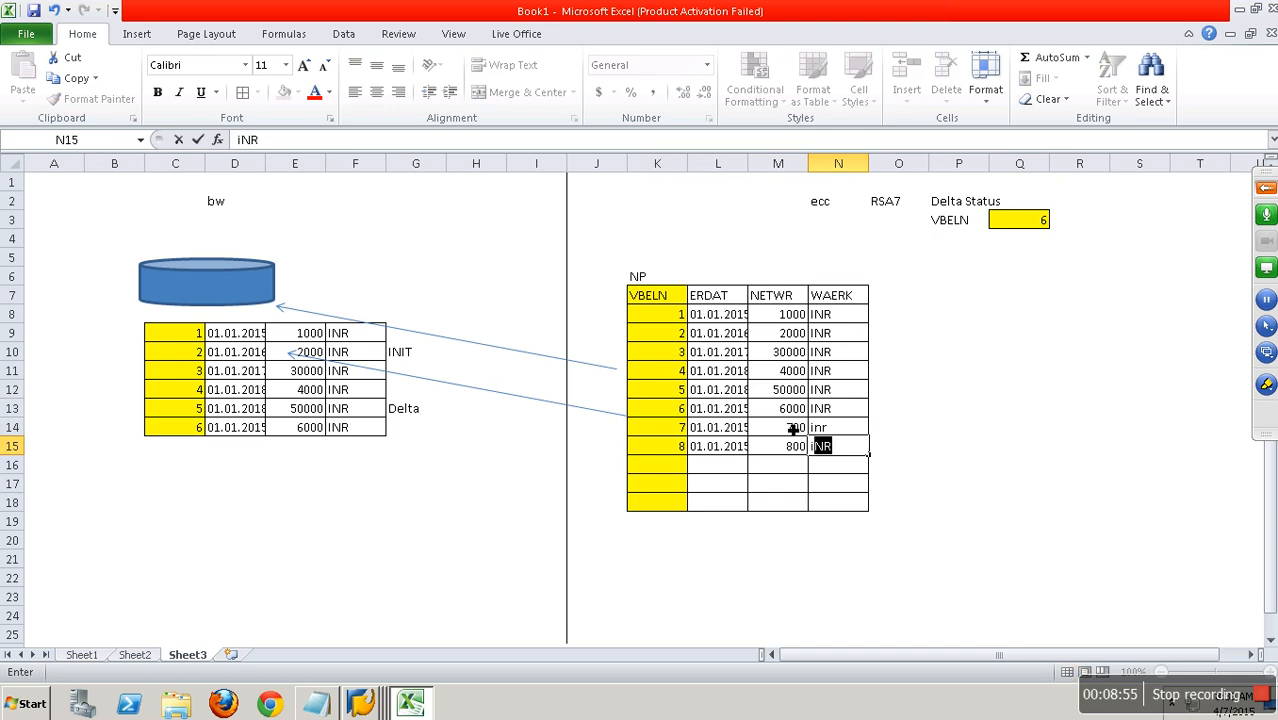
pyautogui.write('r')
pyautogui.press('Tab')
pyautogui.press('Tab')
# Copy the ECC records in K14:N15 to the bw side starting at C15, and set the VBELN delta status in Q3 to 8.
pyautogui.click(420, 417)
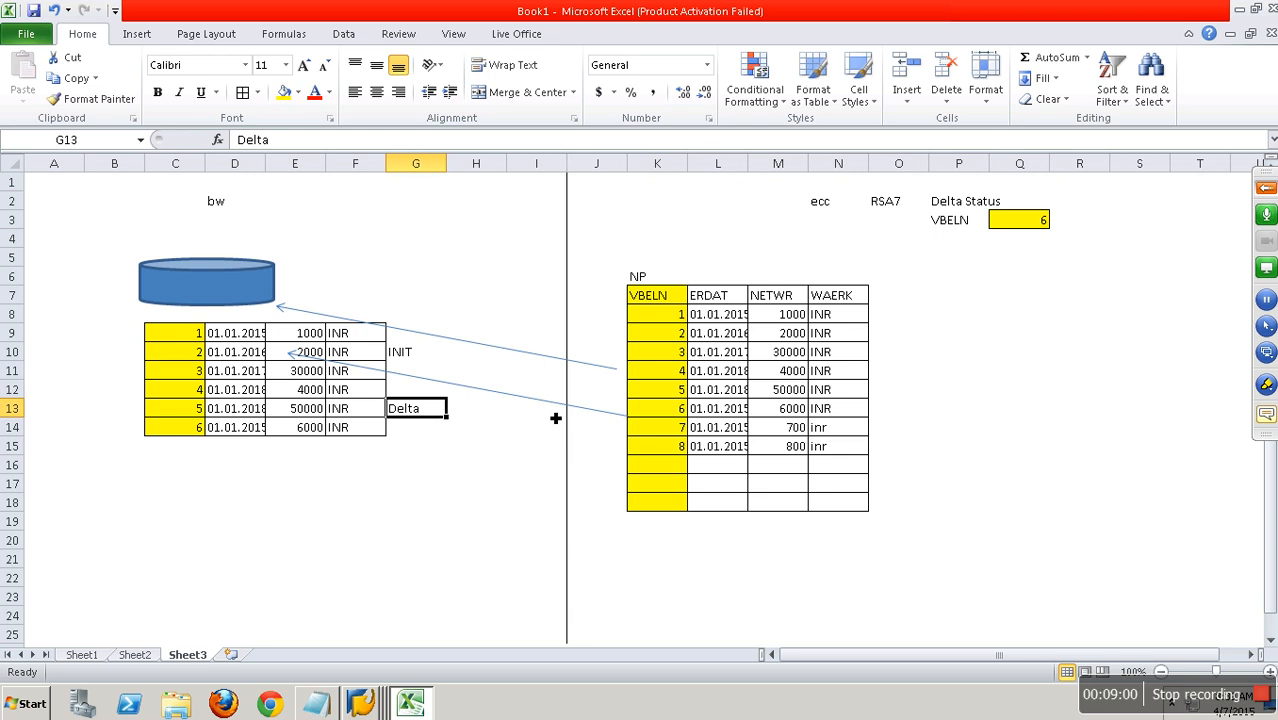
pyautogui.moveTo(673, 428); pyautogui.dragTo(840, 450)
pyautogui.hotkey('ctrl', 'c')
pyautogui.click(198, 450)
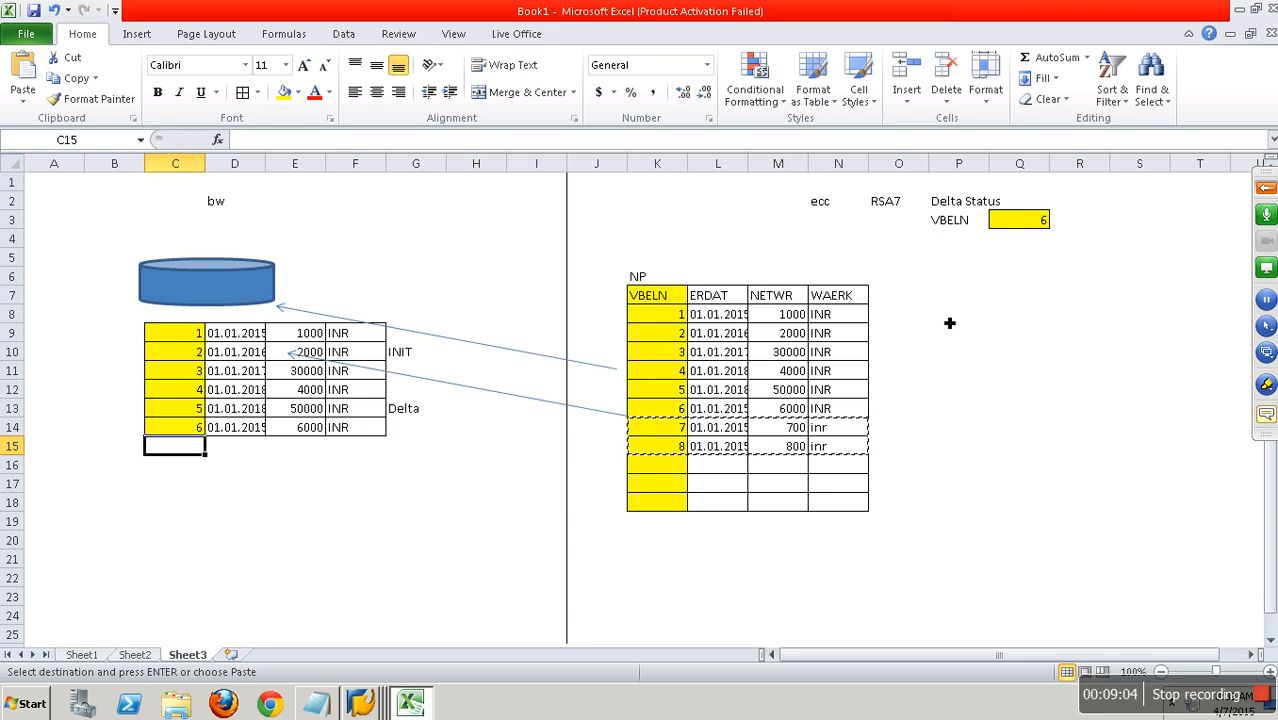
pyautogui.click(1023, 220)
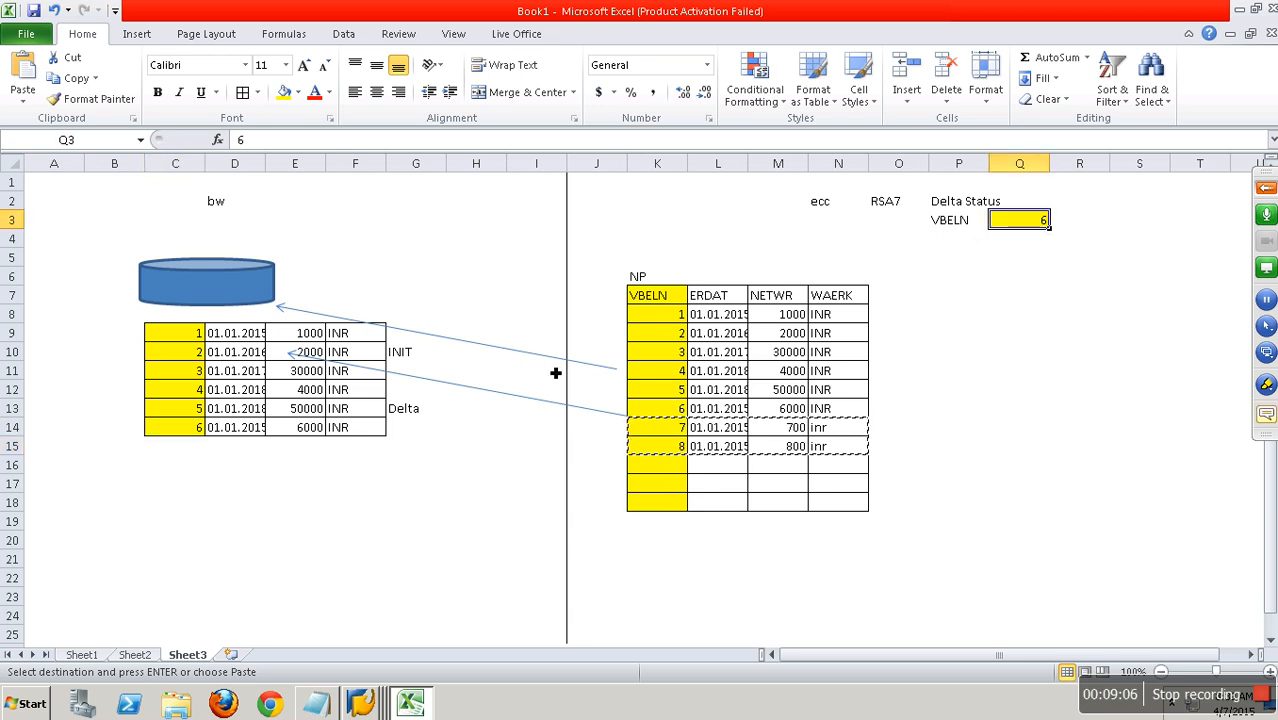
pyautogui.click(174, 449)
pyautogui.hotkey('ctrl', 'v')
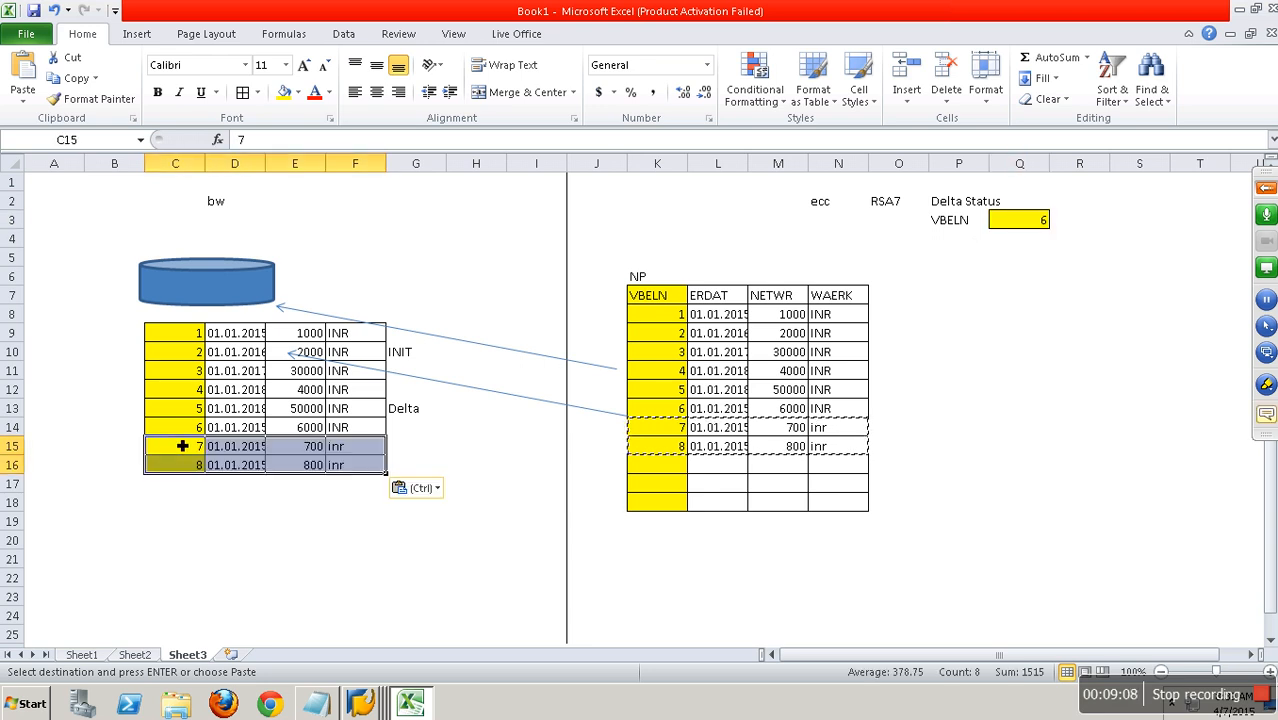
pyautogui.click(1032, 224)
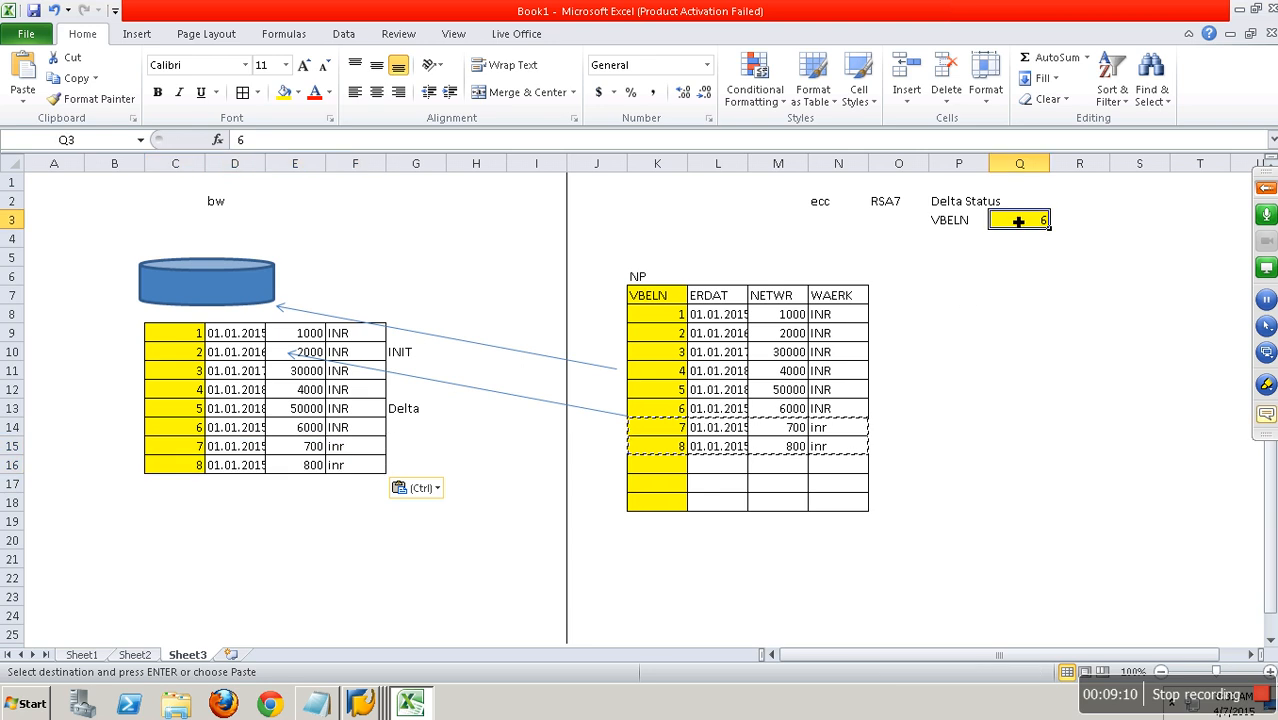
pyautogui.write('8')
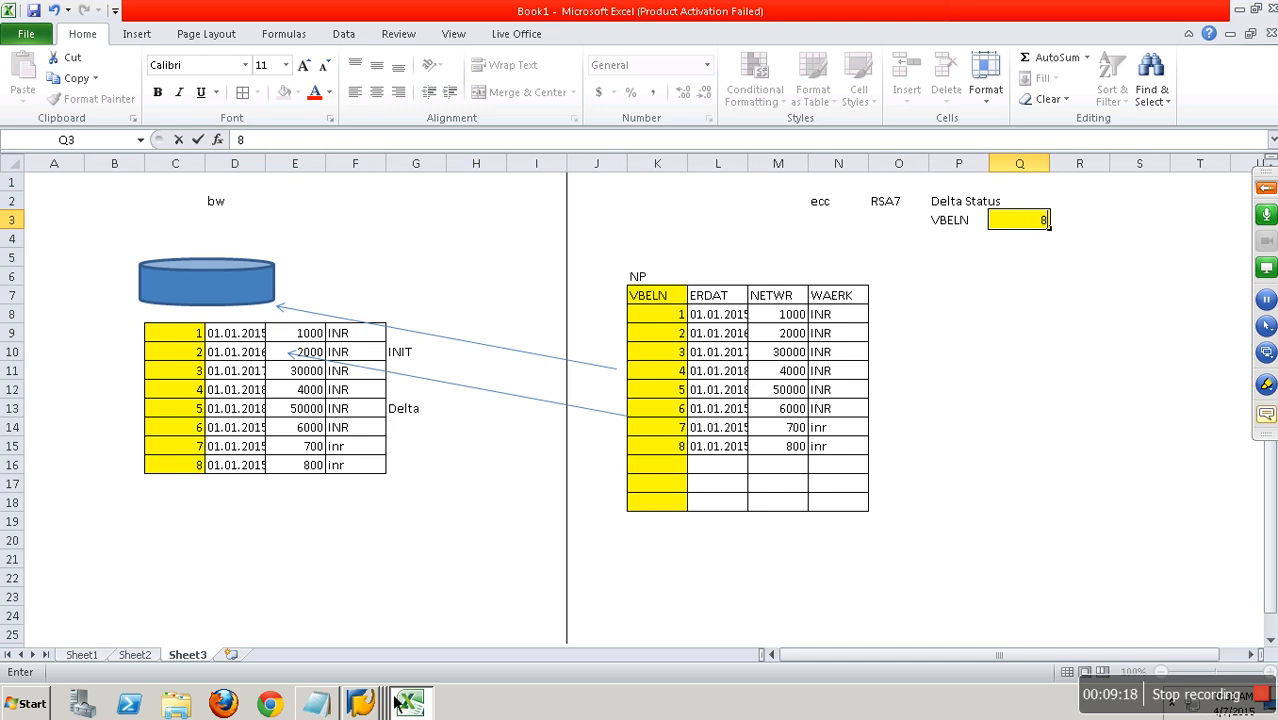
# Switch to the SAP Easy Access session of the ERP system and start transaction se11.
pyautogui.click(361, 703)
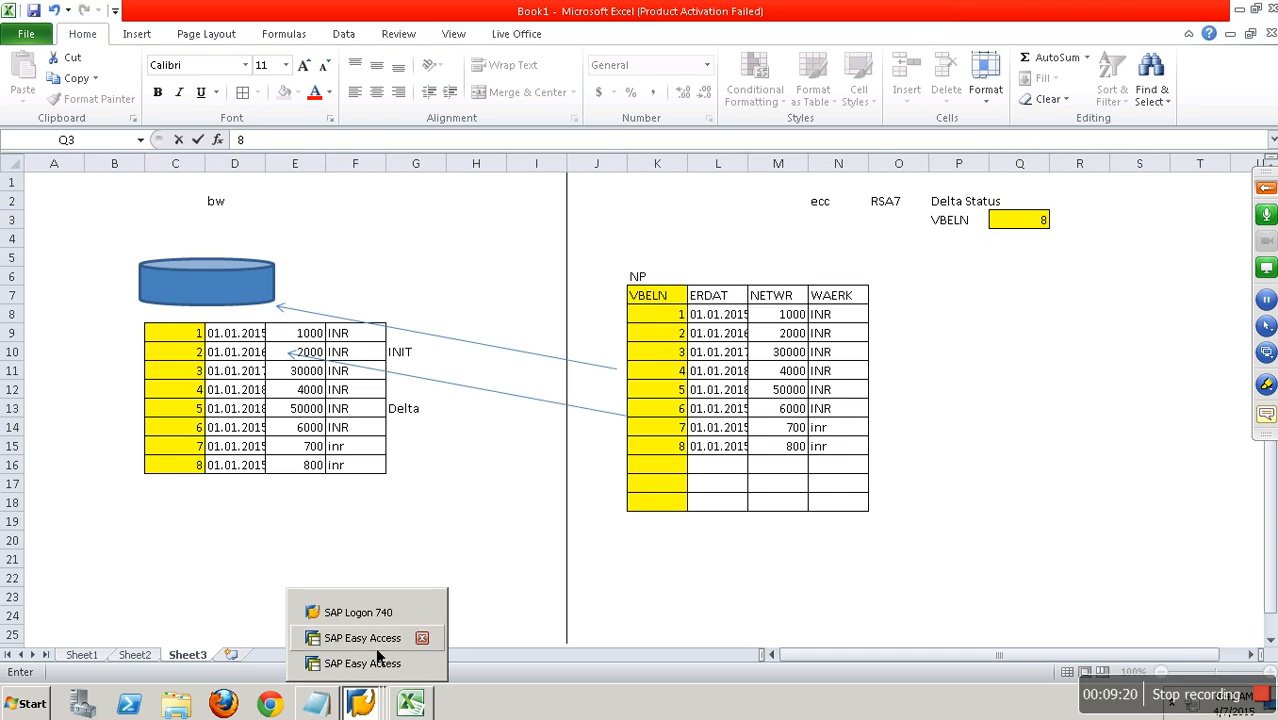
pyautogui.click(377, 660)
pyautogui.click(128, 54)
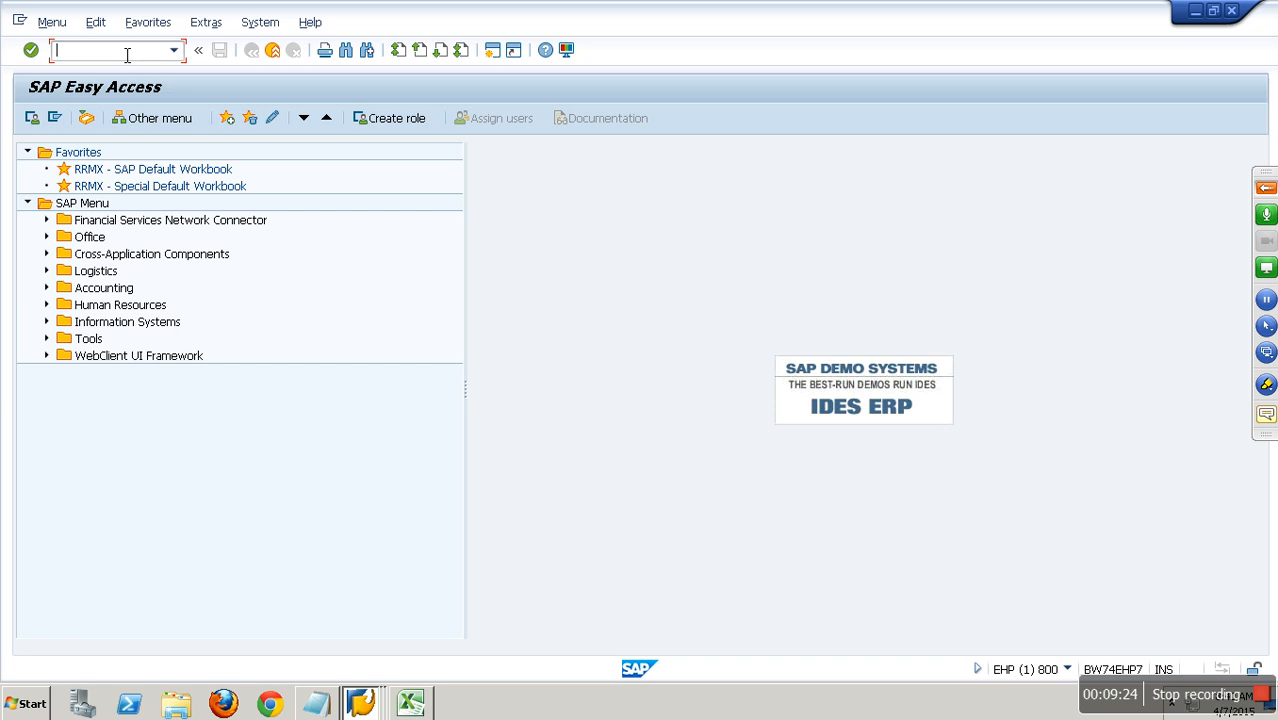
pyautogui.write('se11')
pyautogui.press('Return')
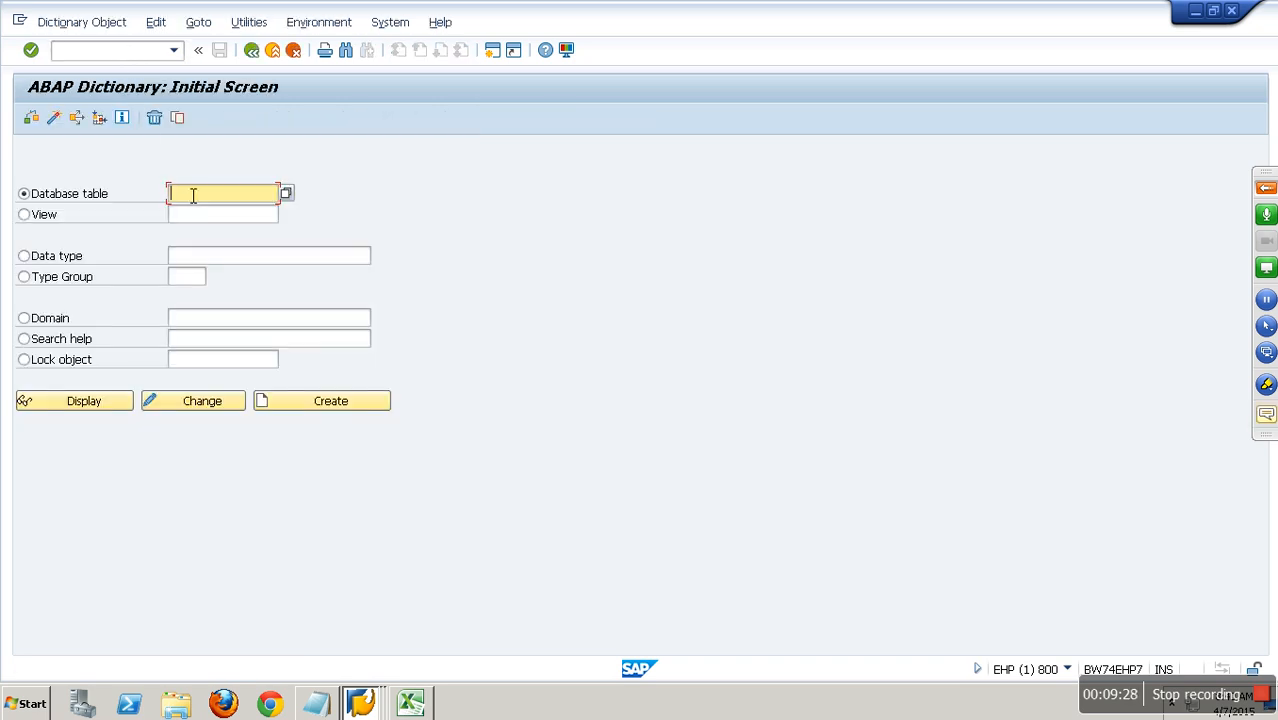
# Copy database table ZSALES to a new table YSALES and save it as a local object.
pyautogui.write('zsales')
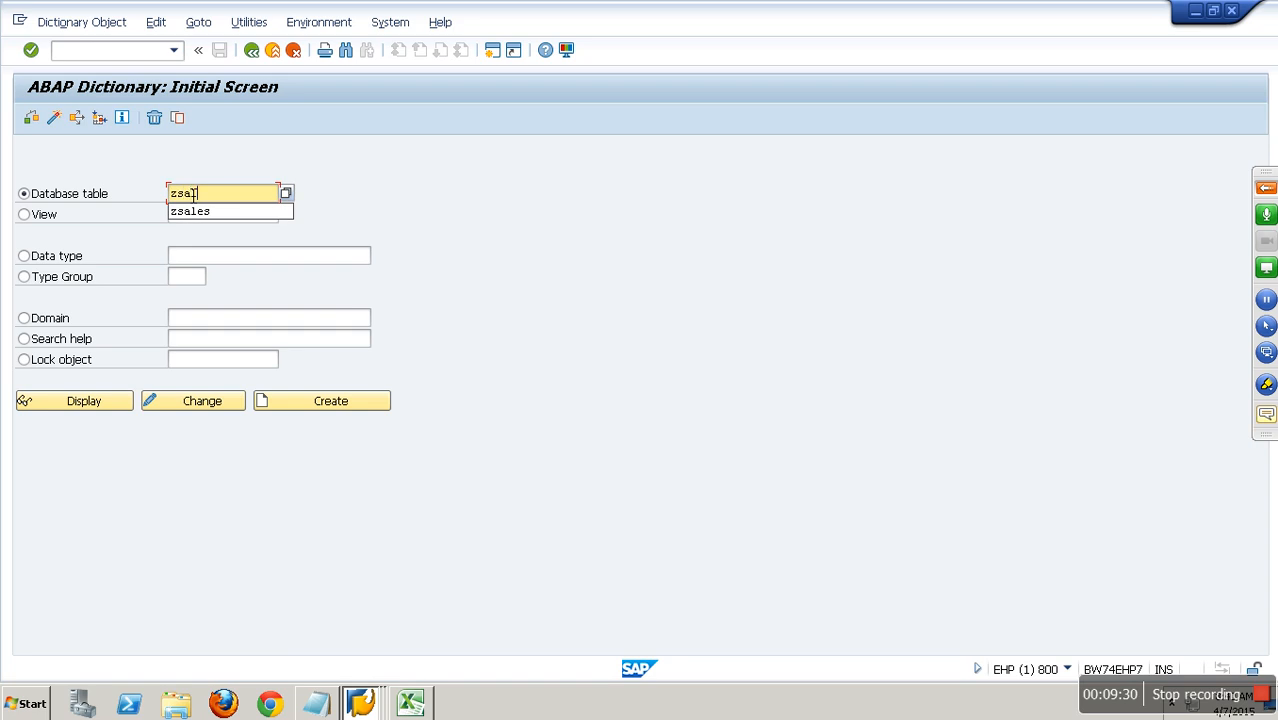
pyautogui.click(178, 118)
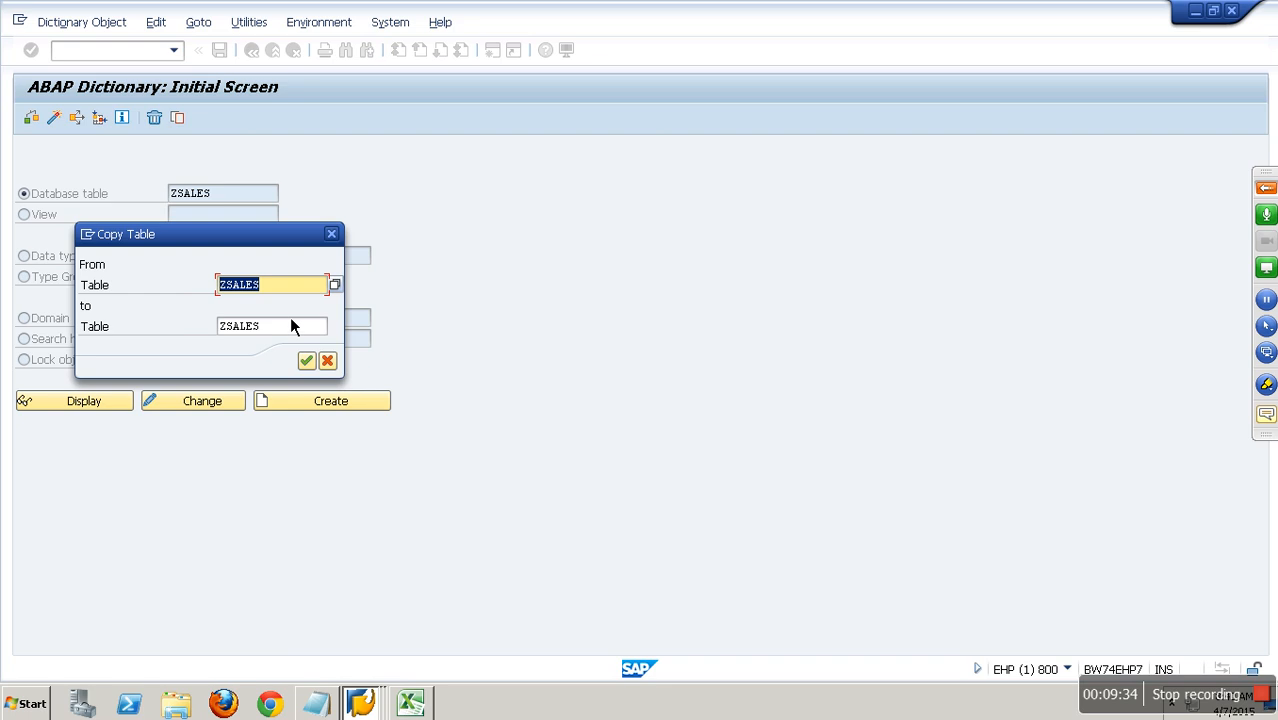
pyautogui.click(228, 328)
pyautogui.press('BackSpace')
pyautogui.write('y')
pyautogui.press('Return')
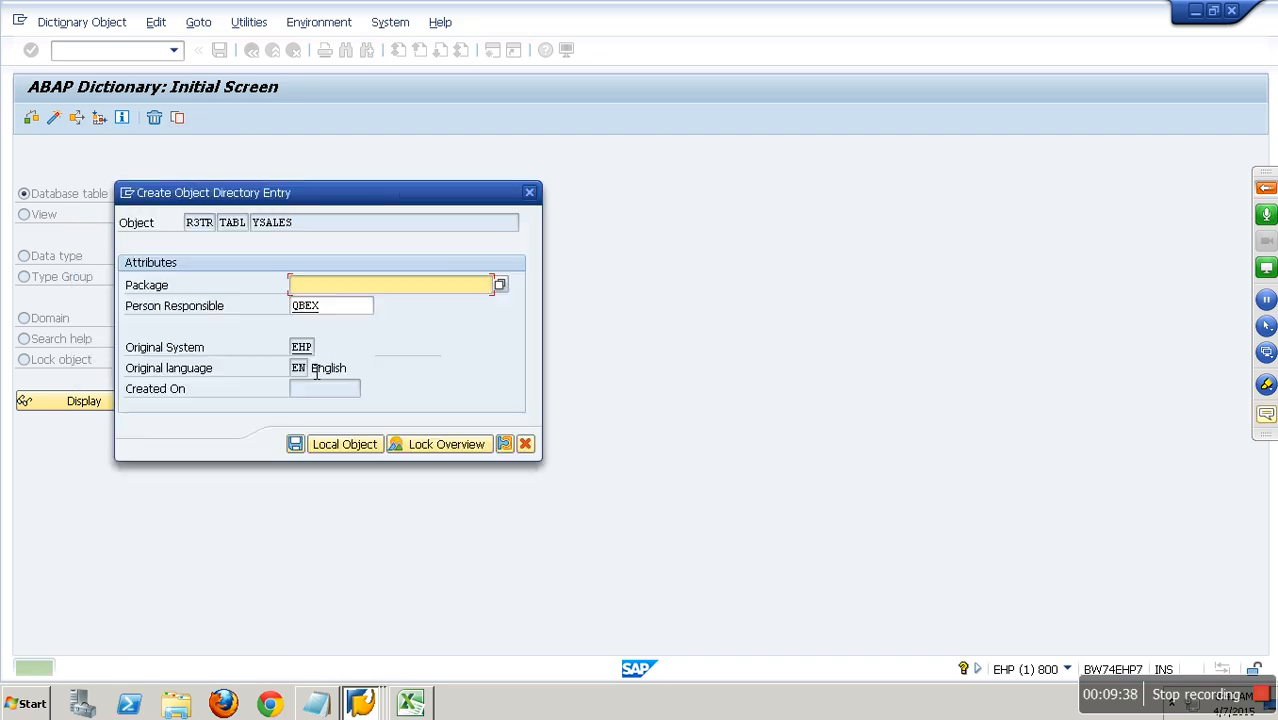
pyautogui.click(342, 446)
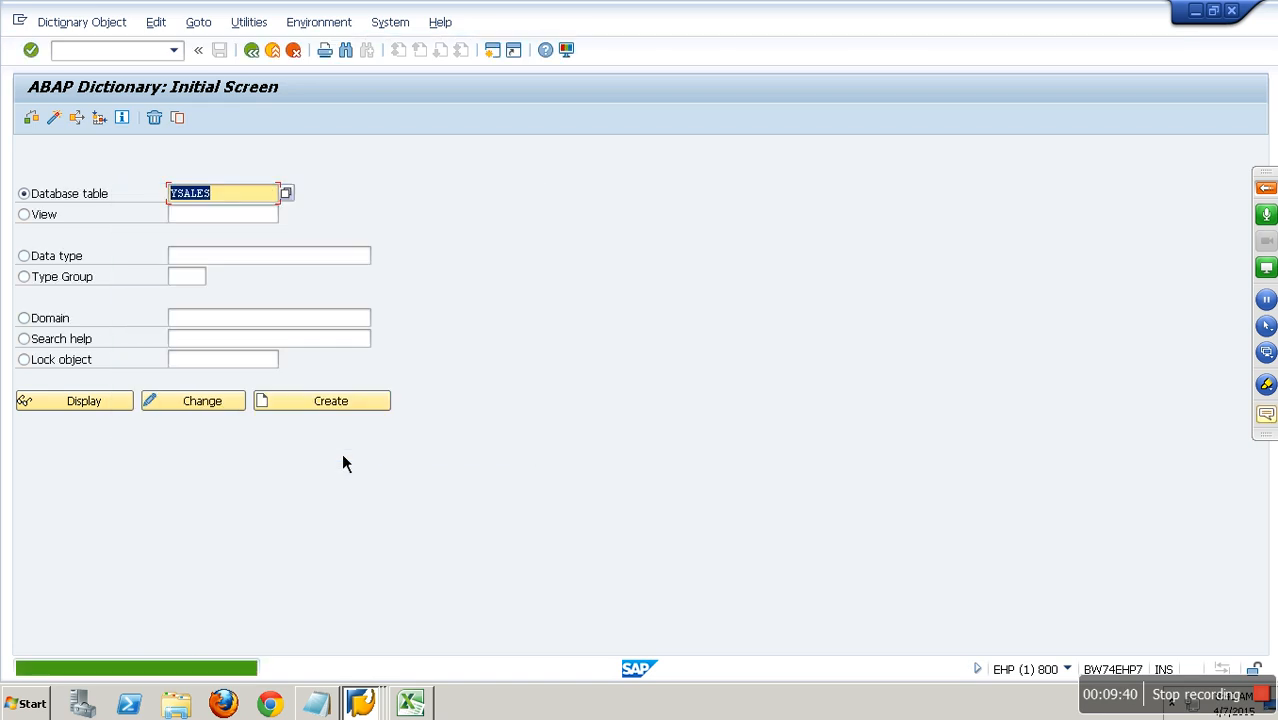
# Display table YSALES and activate it from the list of inactive local objects.
pyautogui.click(100, 402)
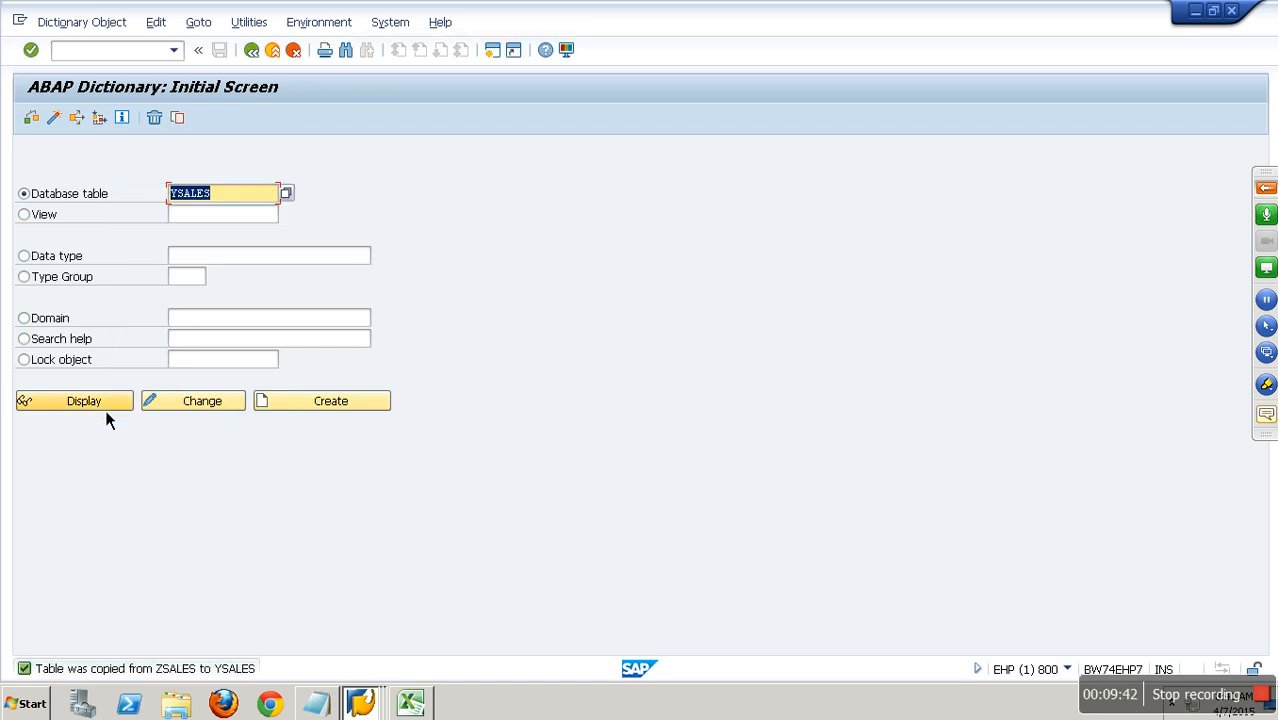
pyautogui.click(185, 117)
pyautogui.click(670, 666)
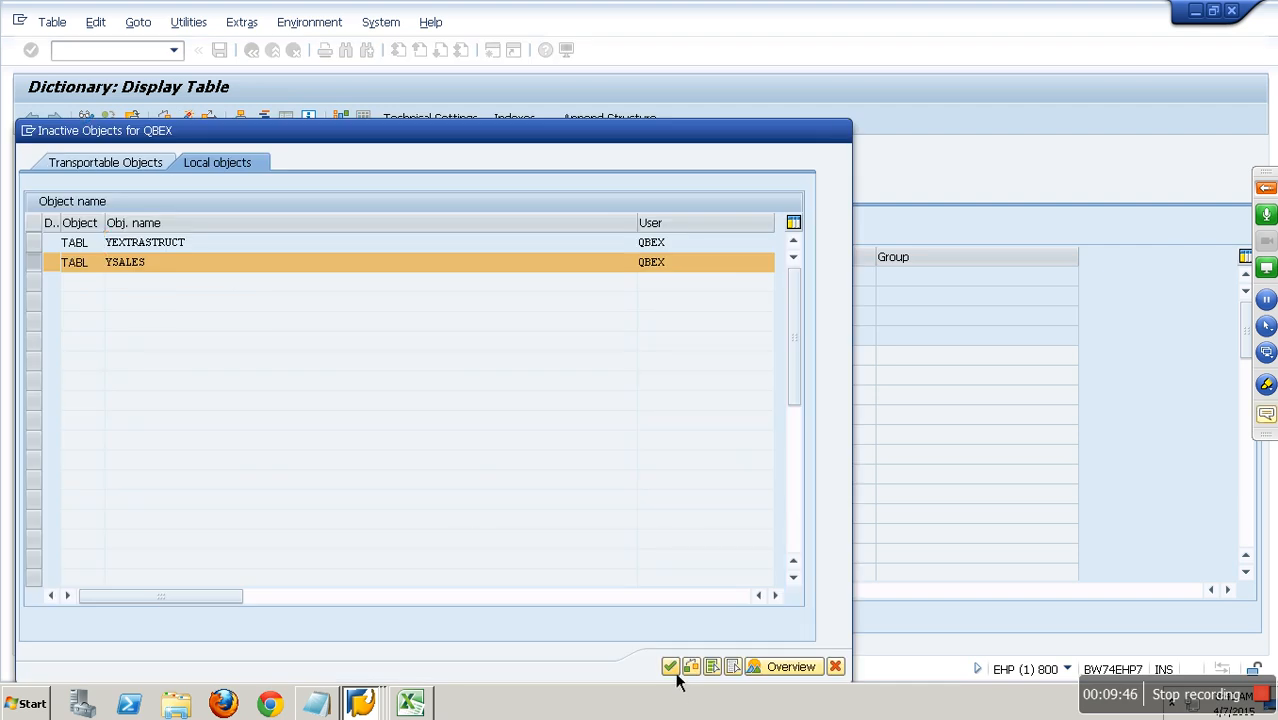
pyautogui.click(258, 369)
pyautogui.click(251, 49)
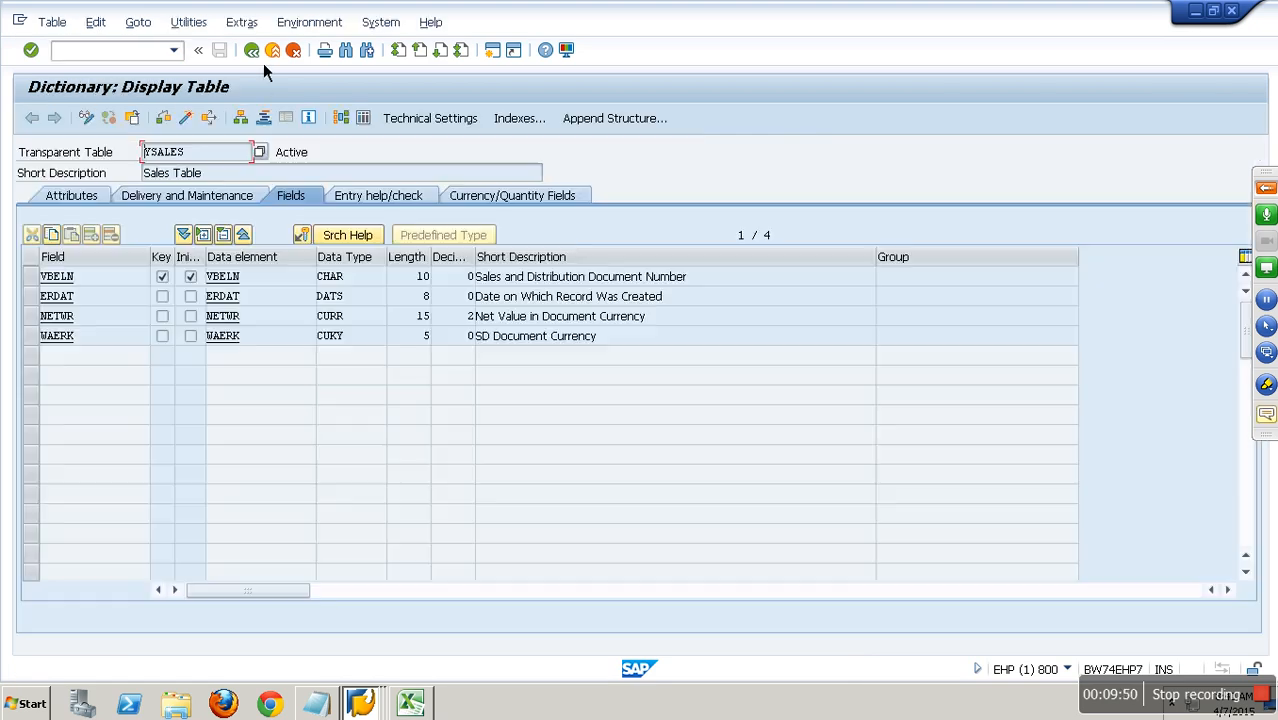
pyautogui.click(107, 316)
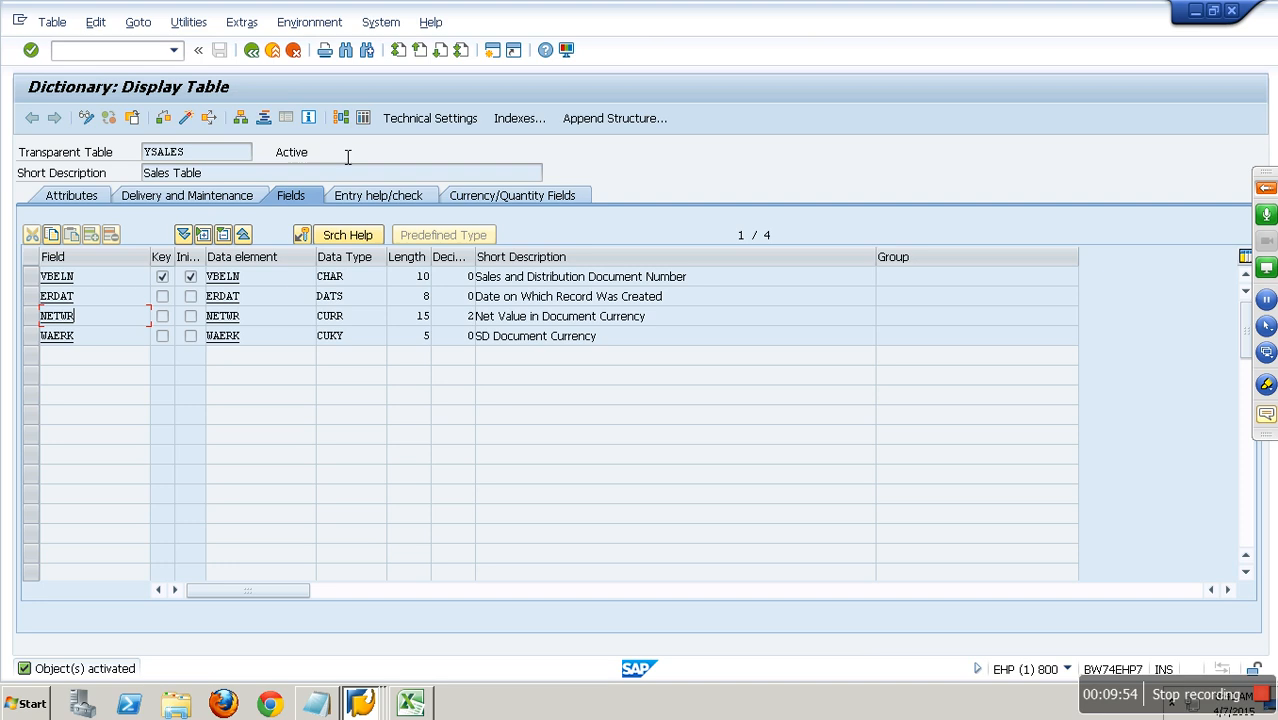
# Check the contents of table YSALES and return to its field definition.
pyautogui.click(364, 120)
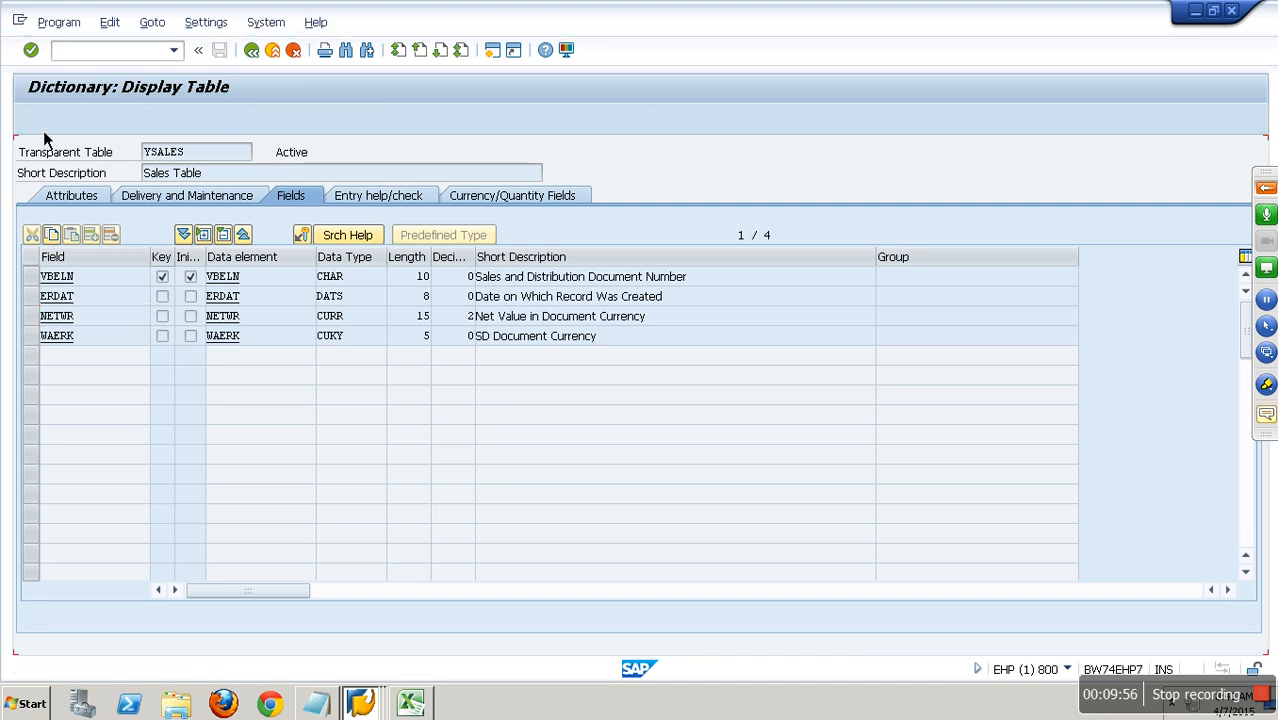
pyautogui.click(39, 119)
pyautogui.click(251, 50)
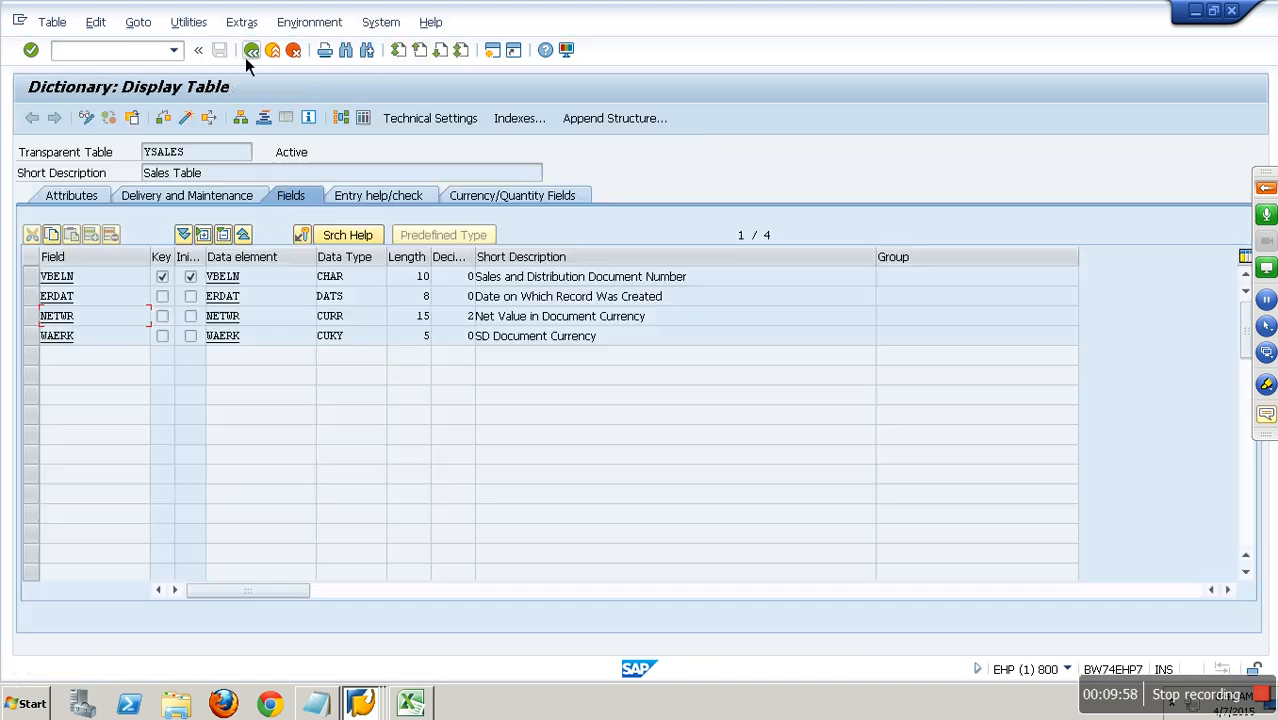
# Open the form for creating a new entry in table YSALES.
pyautogui.click(188, 22)
pyautogui.moveTo(330, 255)
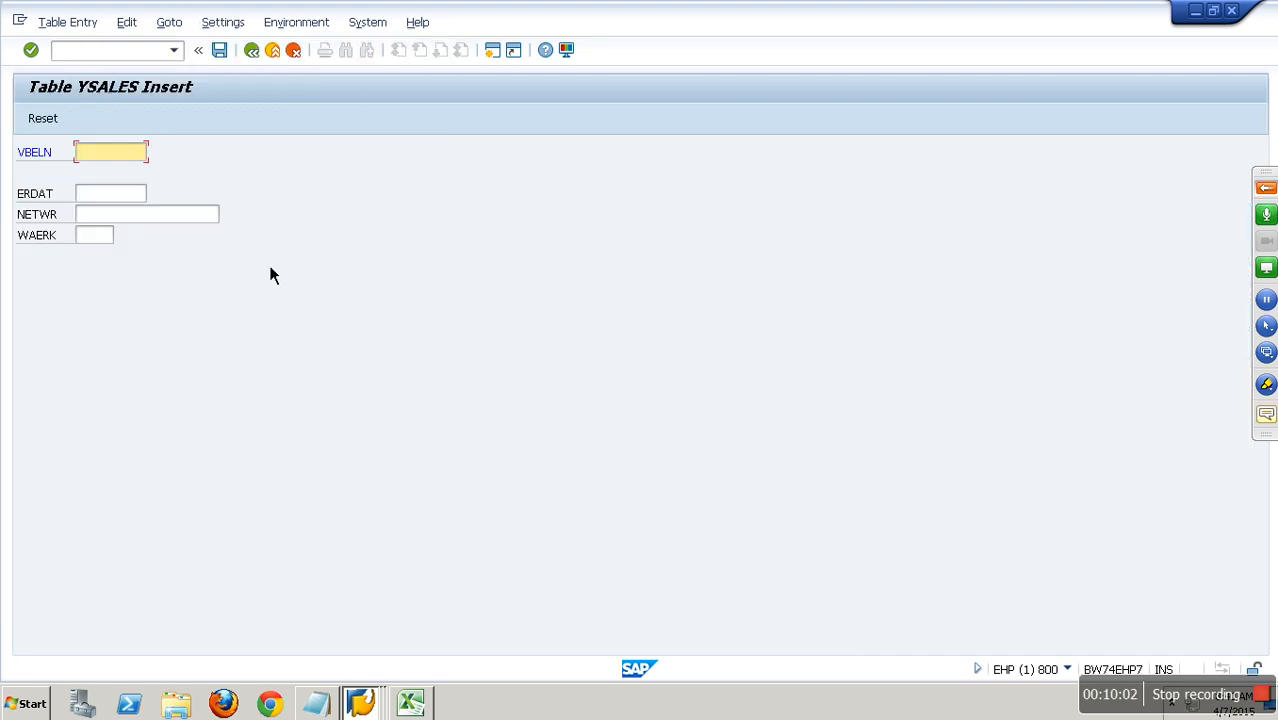
# Create and save a YSALES record with VBELN 1, ERDAT 16.04.2015, NETWR 1000 and WAERK INR.
pyautogui.write('1')
pyautogui.press('Tab')
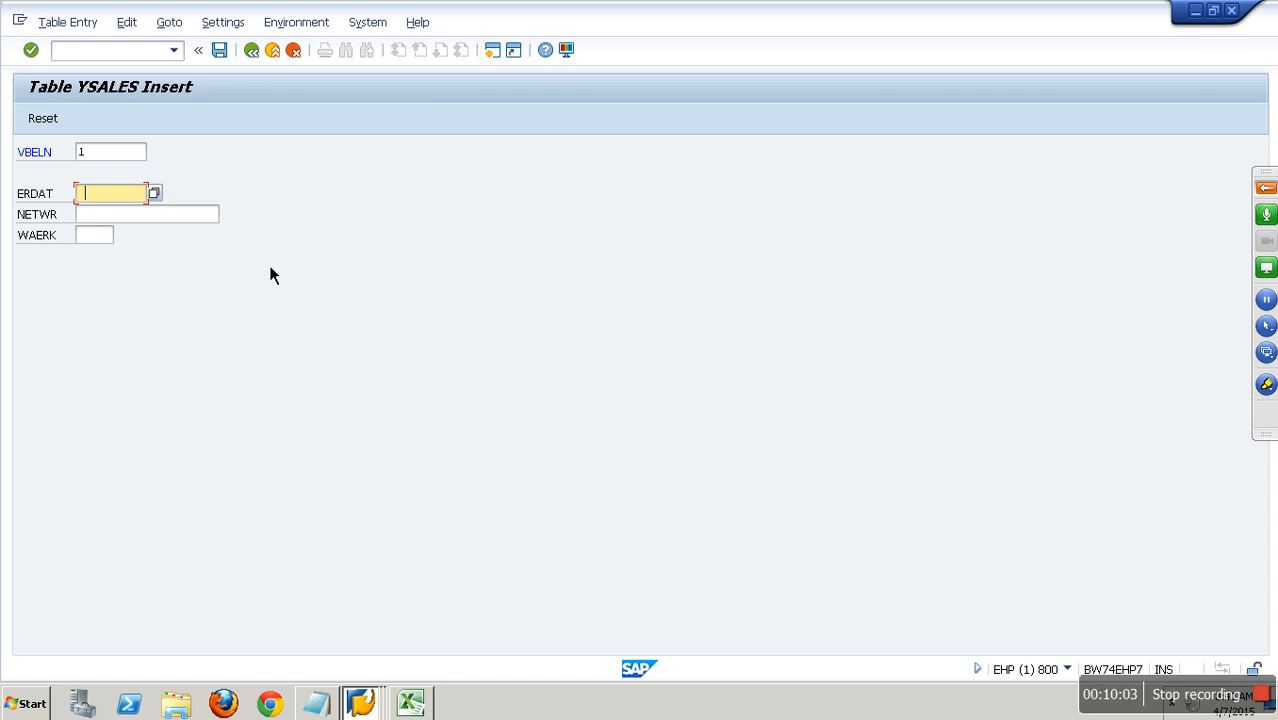
pyautogui.press('Tab')
pyautogui.hotkey('shift', 'Tab')
pyautogui.press('F4')
pyautogui.doubleClick(303, 413)
pyautogui.press('Tab')
pyautogui.write('10')
pyautogui.press('Tab')
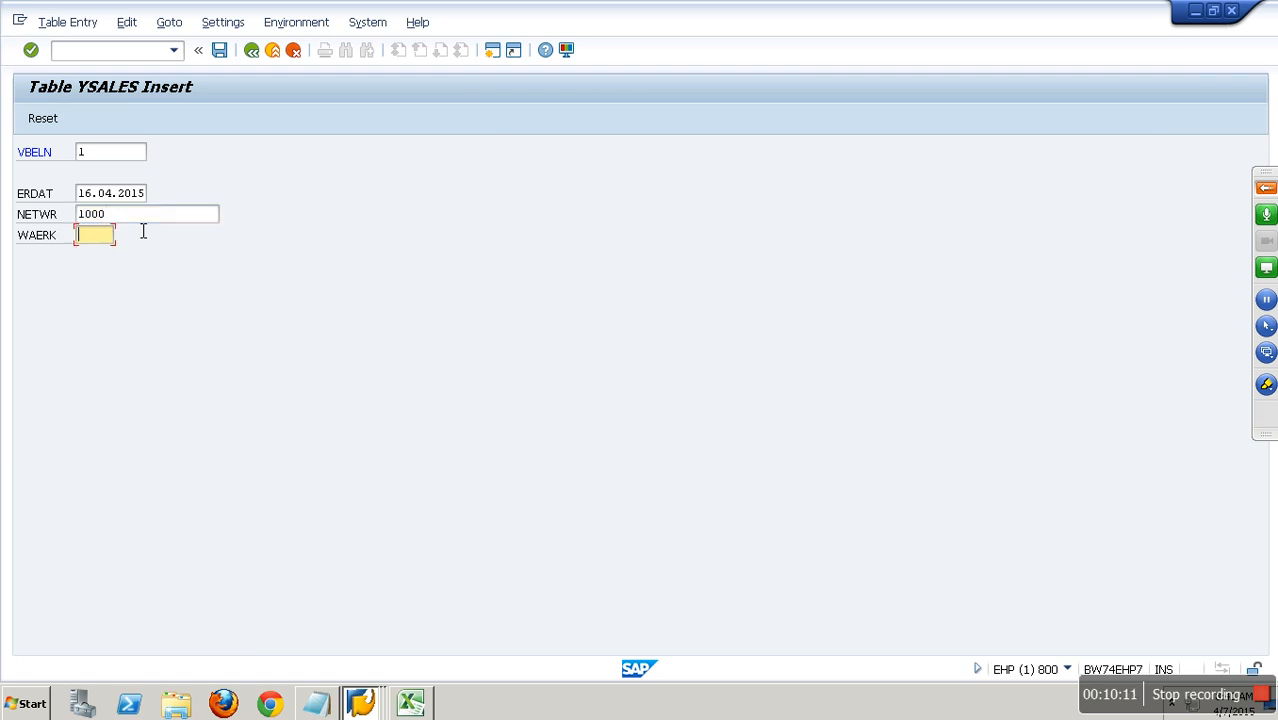
pyautogui.write('INR')
pyautogui.click(219, 50)
# Leave the entry form and display the contents of table YSALES without selection restrictions.
pyautogui.click(271, 52)
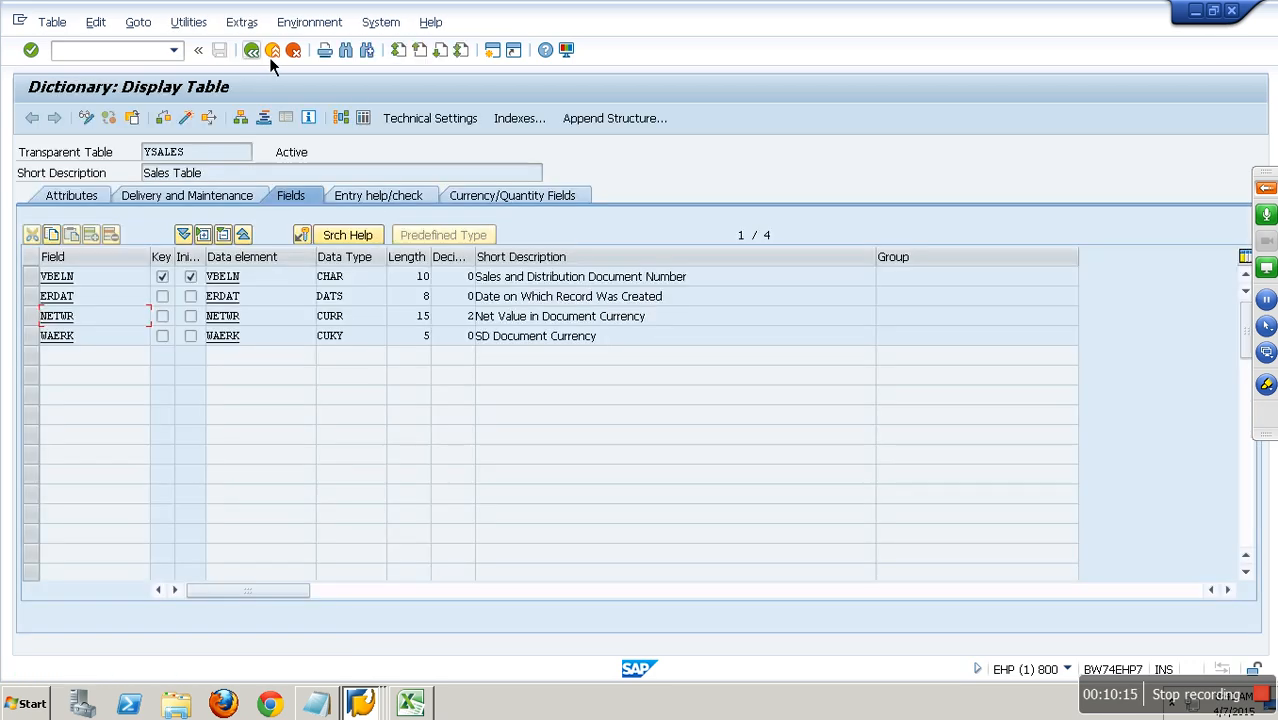
pyautogui.click(363, 118)
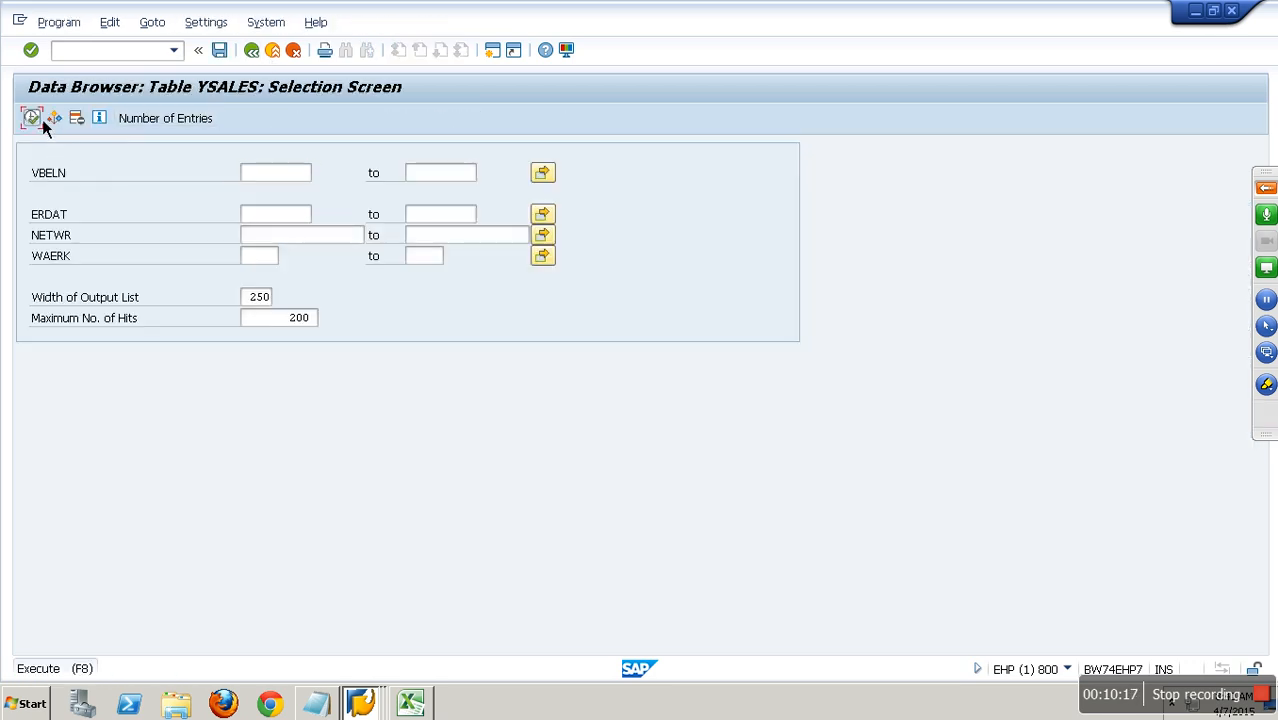
pyautogui.click(32, 118)
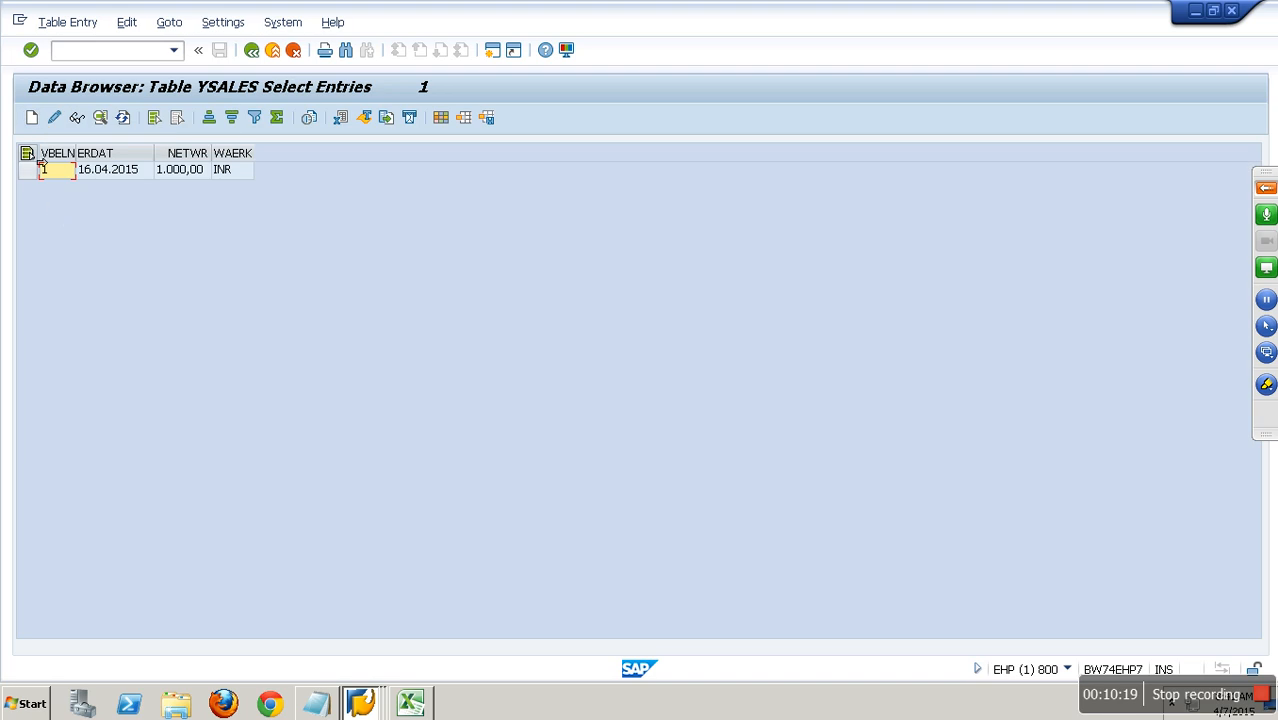
# Create and save a YSALES record with VBELN 2, ERDAT 16.04.2015, NETWR 2000 and WAERK INR.
pyautogui.click(36, 119)
pyautogui.write('2')
pyautogui.press('Tab')
pyautogui.press('Down')
pyautogui.press('Return')
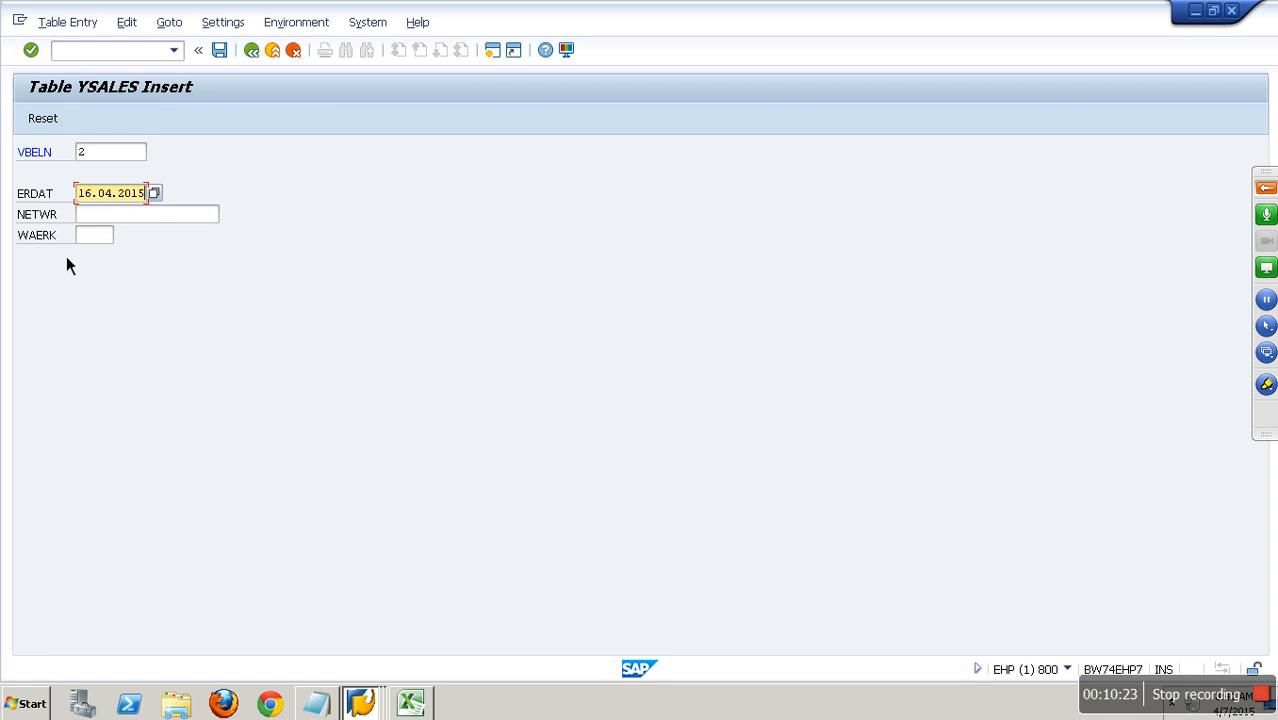
pyautogui.press('Tab')
pyautogui.write('2000')
pyautogui.press('Tab')
pyautogui.write('INR')
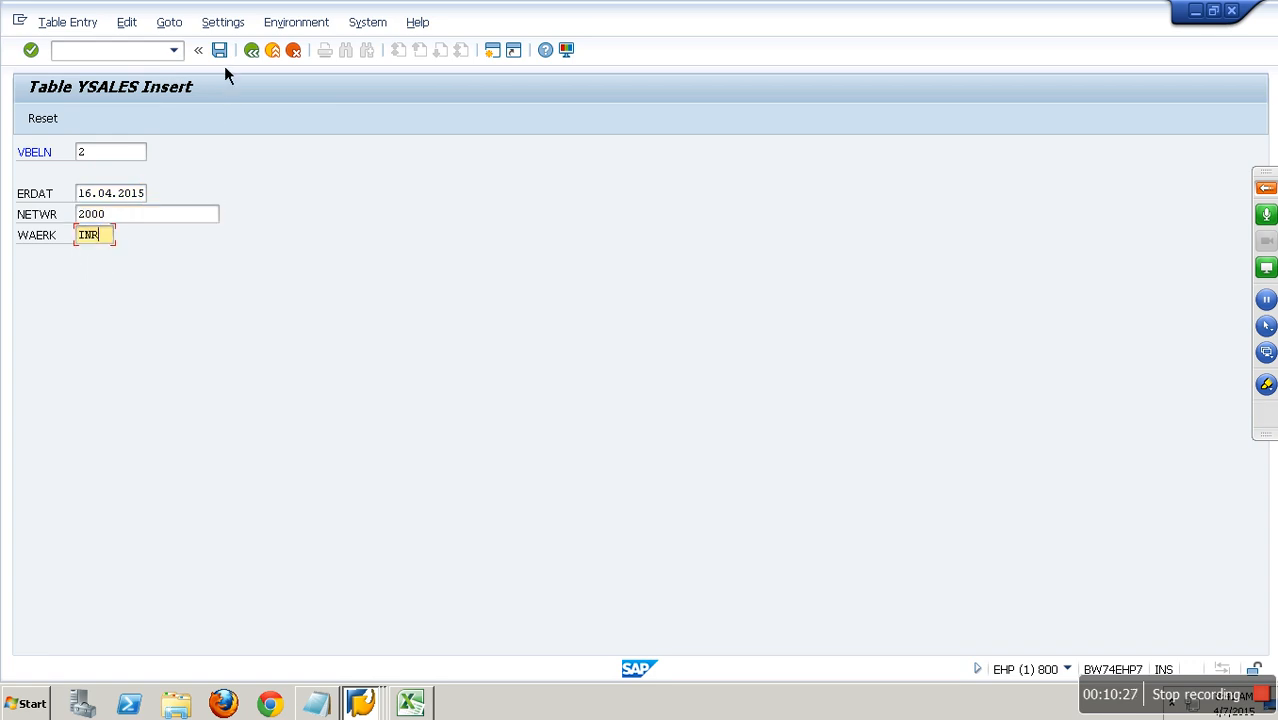
pyautogui.click(221, 53)
# Save a further YSALES record with VBELN 3 and NETWR 3000, keeping the same date and currency.
pyautogui.write('3')
pyautogui.press('Tab')
pyautogui.press('Tab')
pyautogui.write('3000')
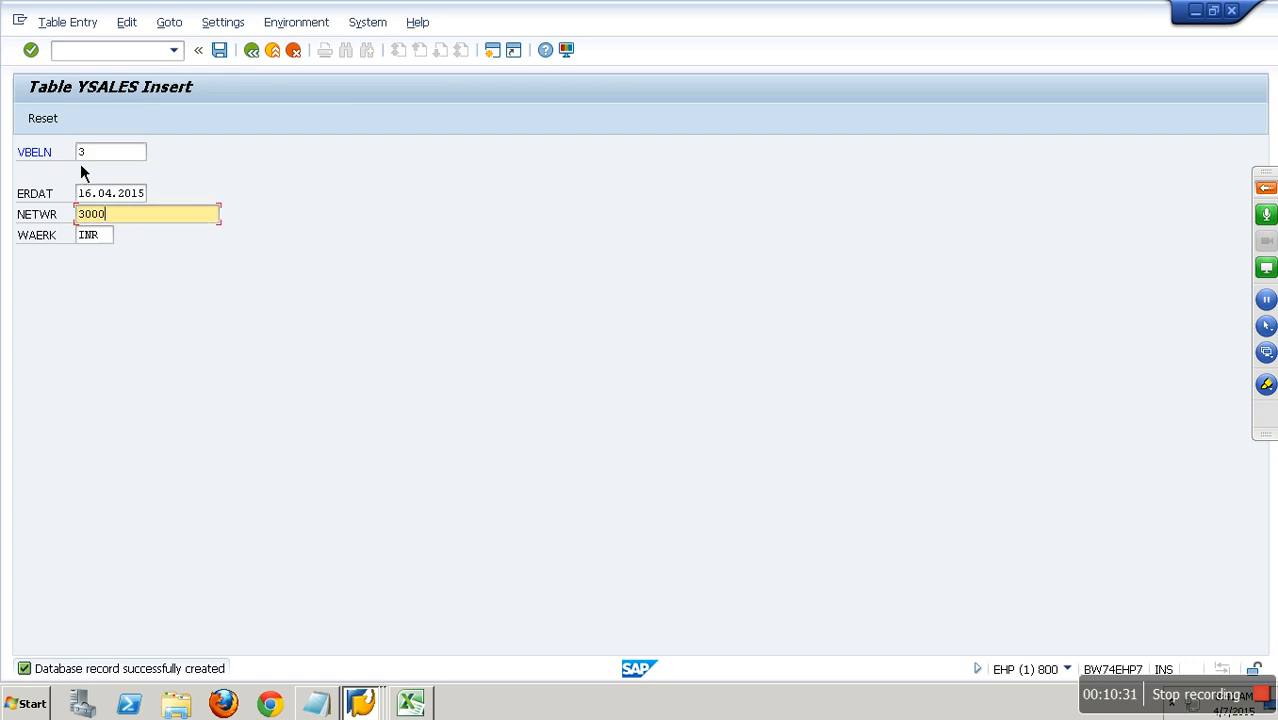
pyautogui.click(220, 51)
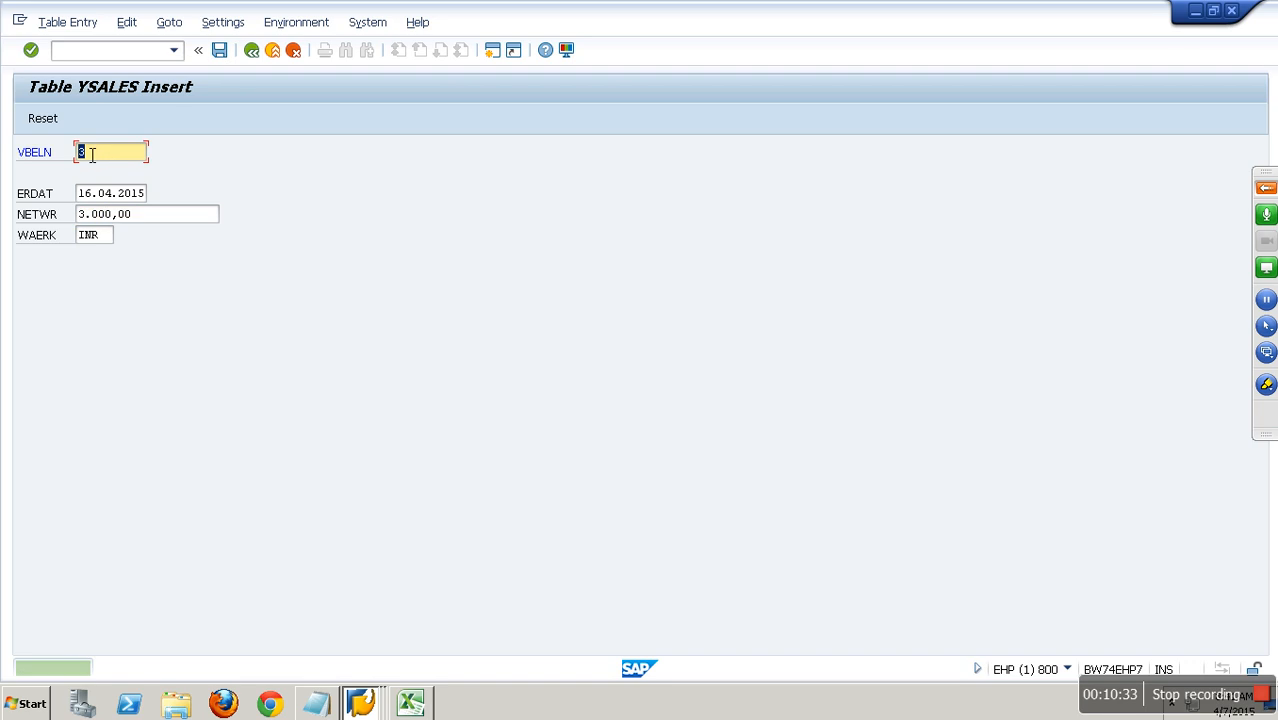
# Save a YSALES record with VBELN 4 and NETWR 4000, and return to the list of table entries.
pyautogui.write('4')
pyautogui.press('Tab')
pyautogui.press('Tab')
pyautogui.write('4000')
pyautogui.click(221, 53)
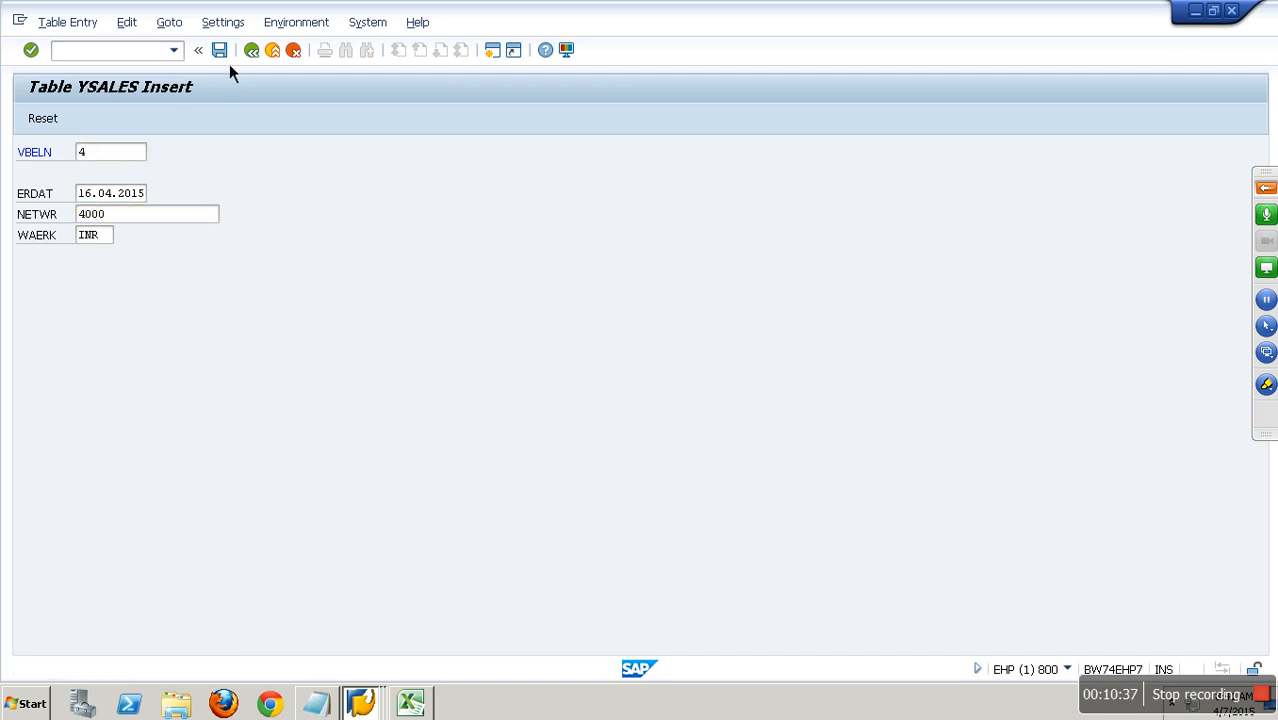
pyautogui.click(252, 52)
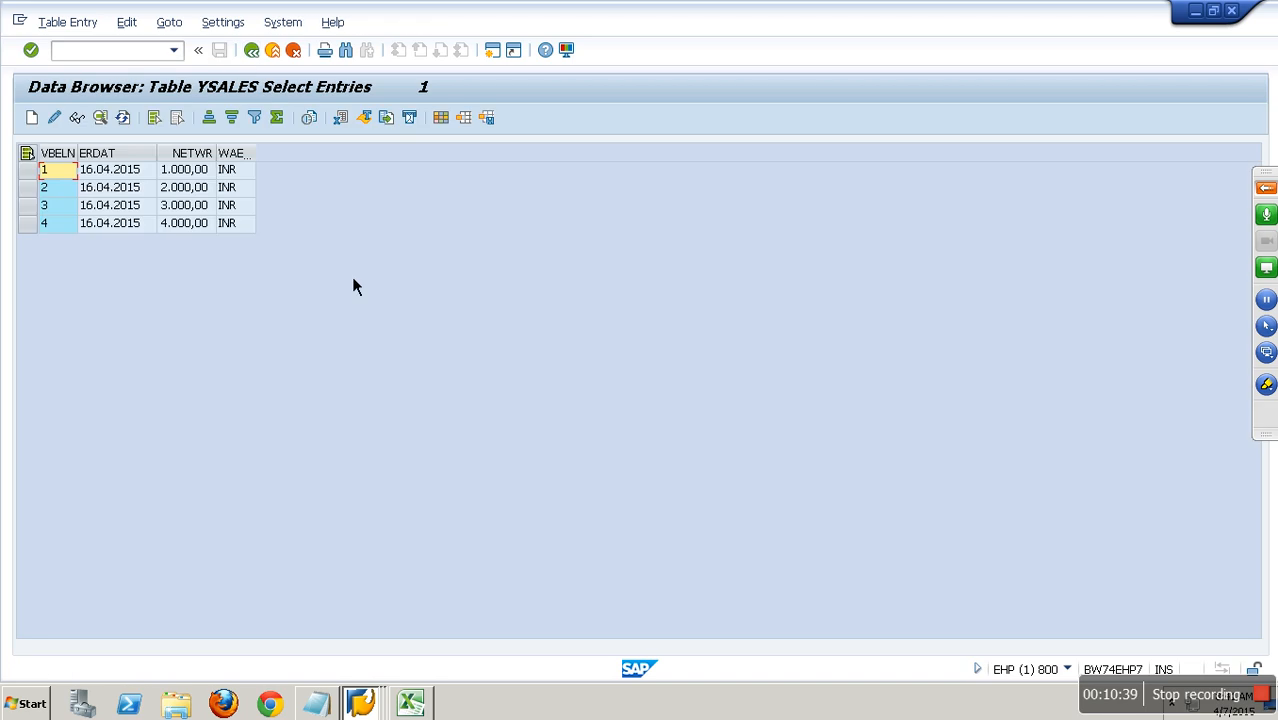
# Exit to SAP Easy Access and open transaction RSO2 for maintaining generic DataSources.
pyautogui.click(278, 57)
pyautogui.click(283, 57)
pyautogui.click(283, 57)
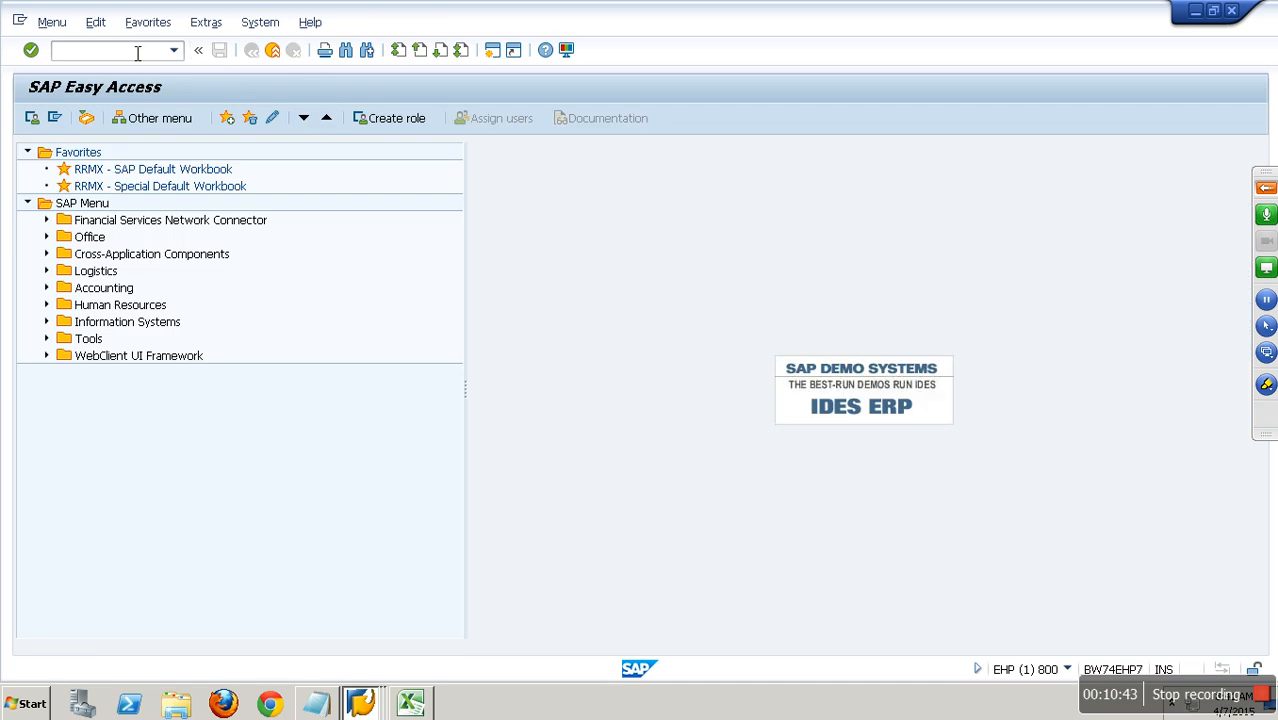
pyautogui.write('RSO2')
pyautogui.press('Return')
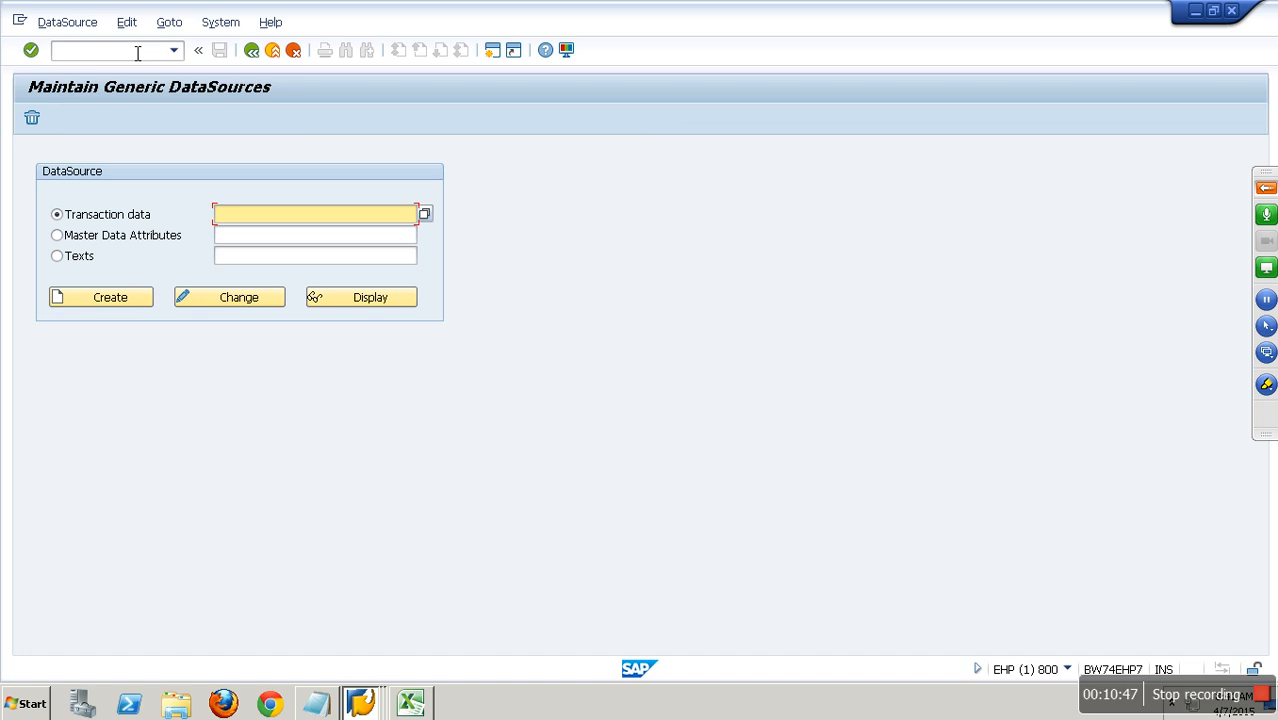
# Create the transaction data DataSource YNP_DELTA with application component SD.
pyautogui.write('YNP_DELTA')
pyautogui.click(105, 297)
pyautogui.write('SD')
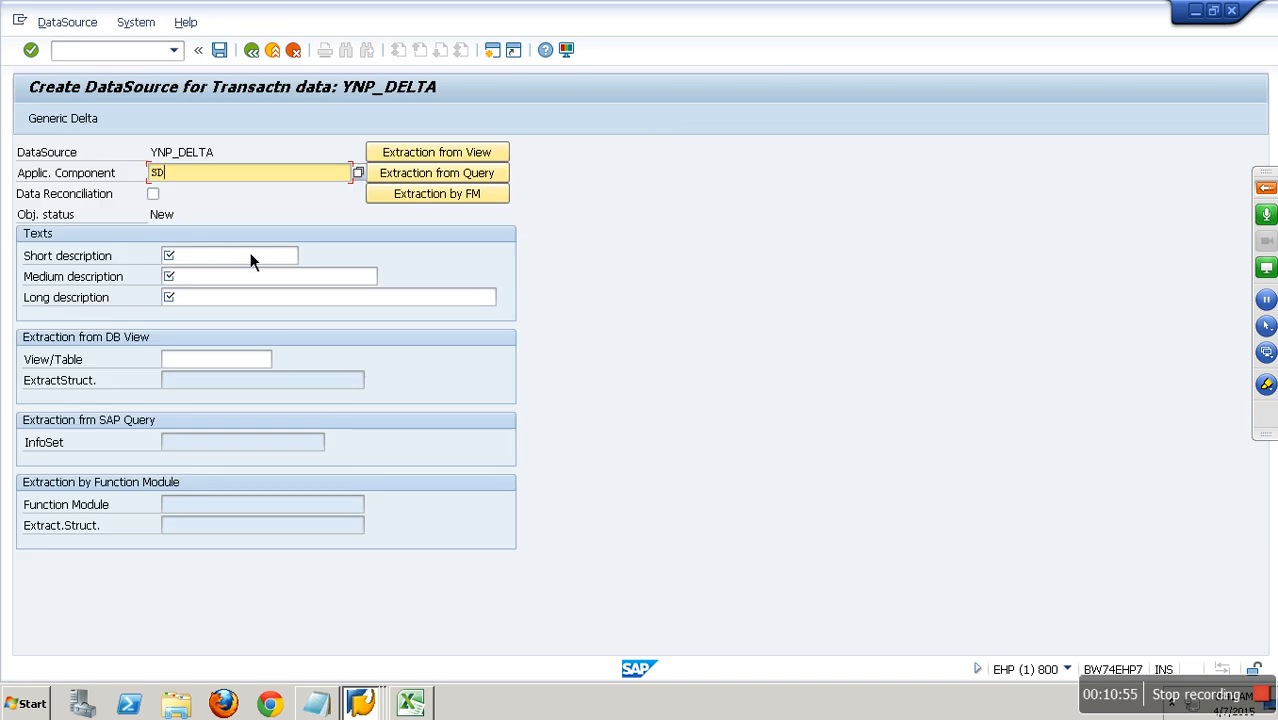
# Fill the short, medium and long descriptions of the DataSource with its name, YNP_DELTA.
pyautogui.click(236, 258)
pyautogui.moveTo(221, 154); pyautogui.dragTo(134, 162)
pyautogui.hotkey('ctrl', 'c')
pyautogui.click(222, 263)
pyautogui.hotkey('ctrl', 'v')
pyautogui.click(224, 278)
pyautogui.hotkey('ctrl', 'v')
pyautogui.click(226, 299)
pyautogui.hotkey('ctrl', 'v')
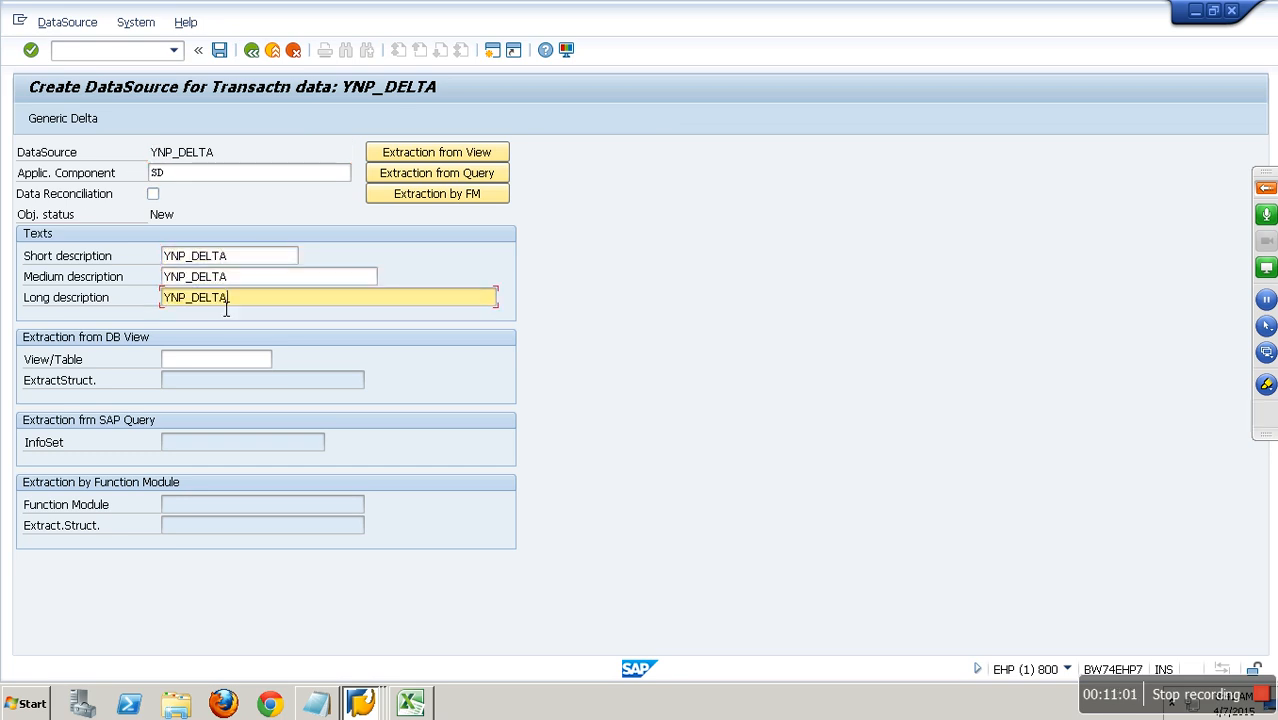
# Set YSALES as the view/table from which the DataSource extracts.
pyautogui.click(212, 371)
pyautogui.write('YSALES')
pyautogui.press('Return')
pyautogui.press('Return')
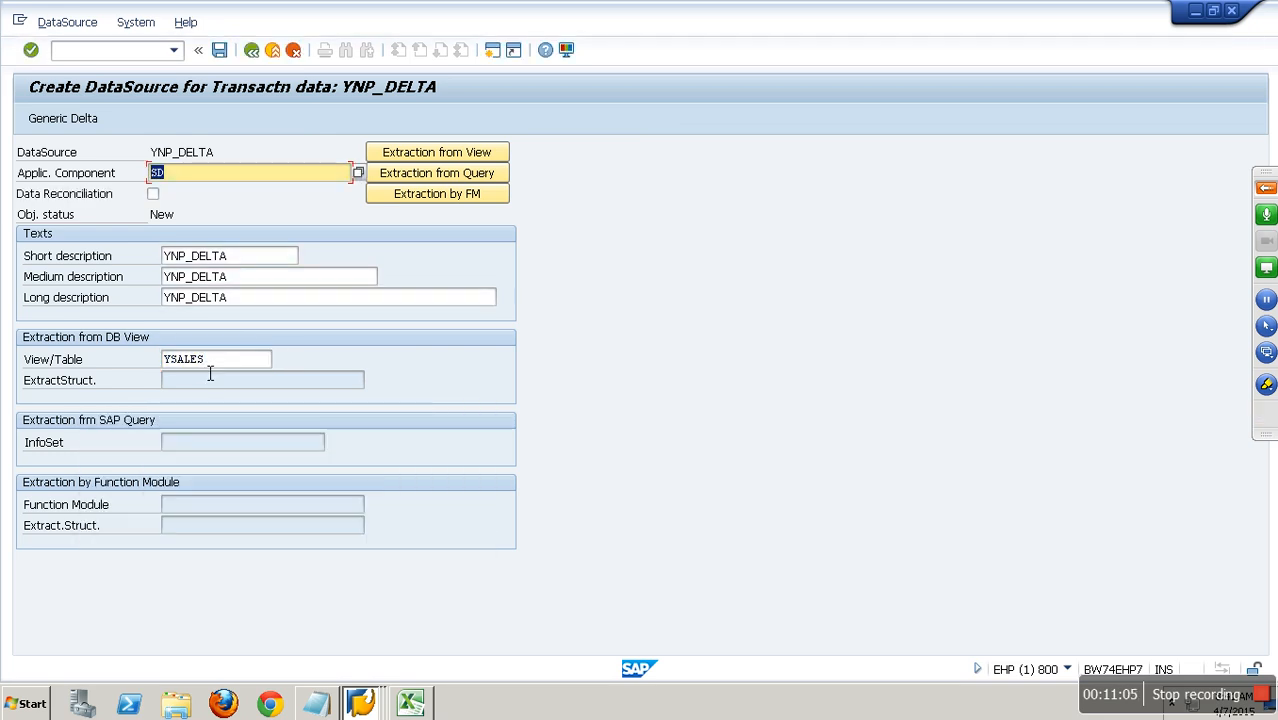
# Configure and save the generic delta with VBELN as delta-specific field, Numeric Pointer, and New Status for Changed Records.
pyautogui.click(90, 128)
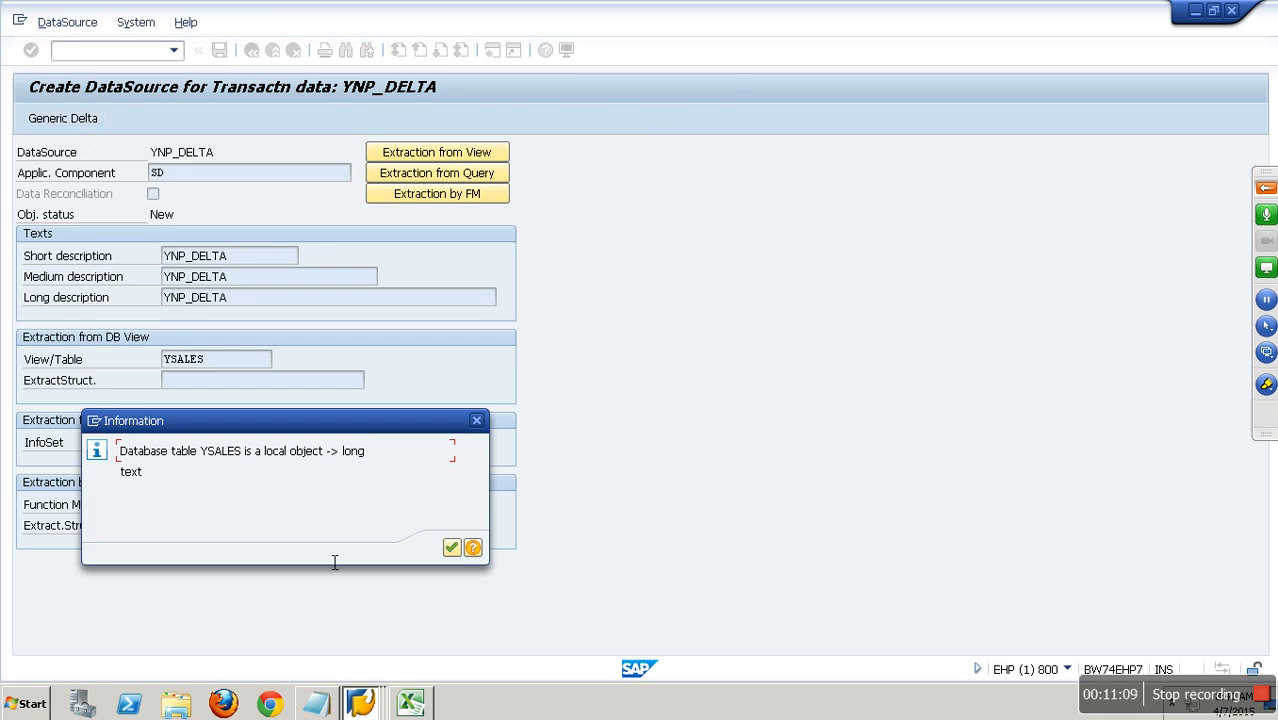
pyautogui.click(451, 547)
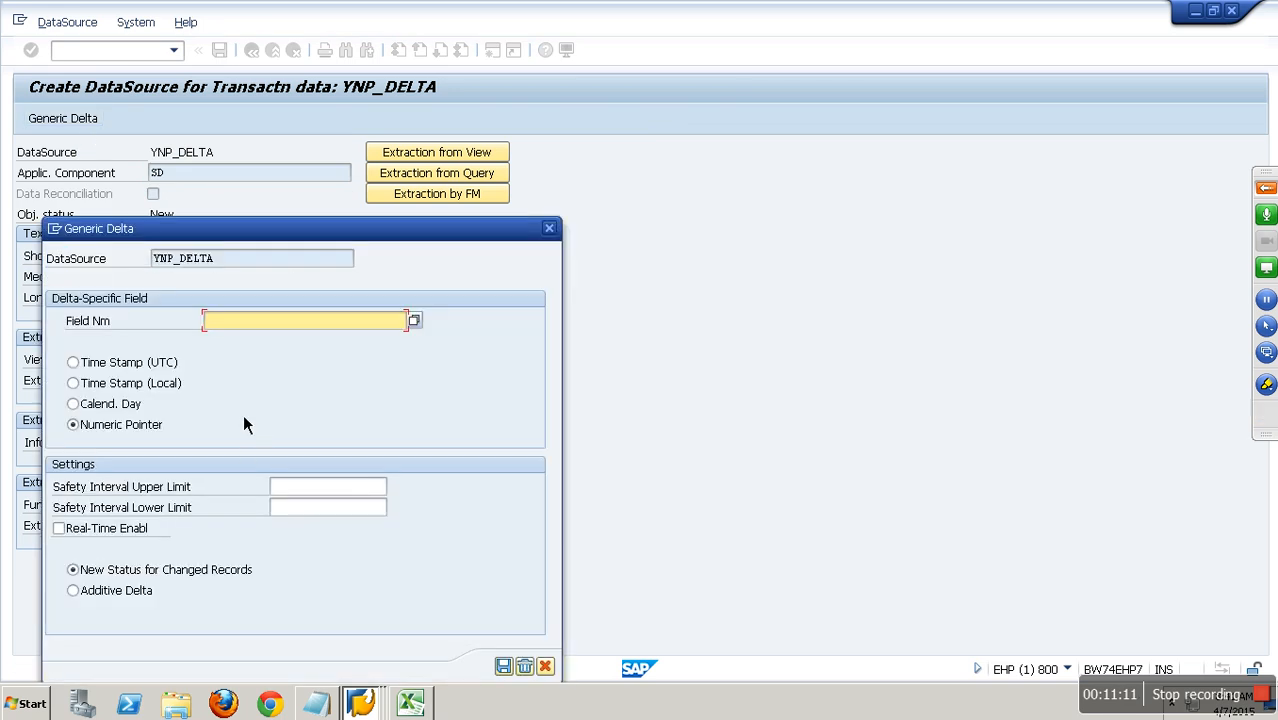
pyautogui.moveTo(281, 238); pyautogui.dragTo(329, 188)
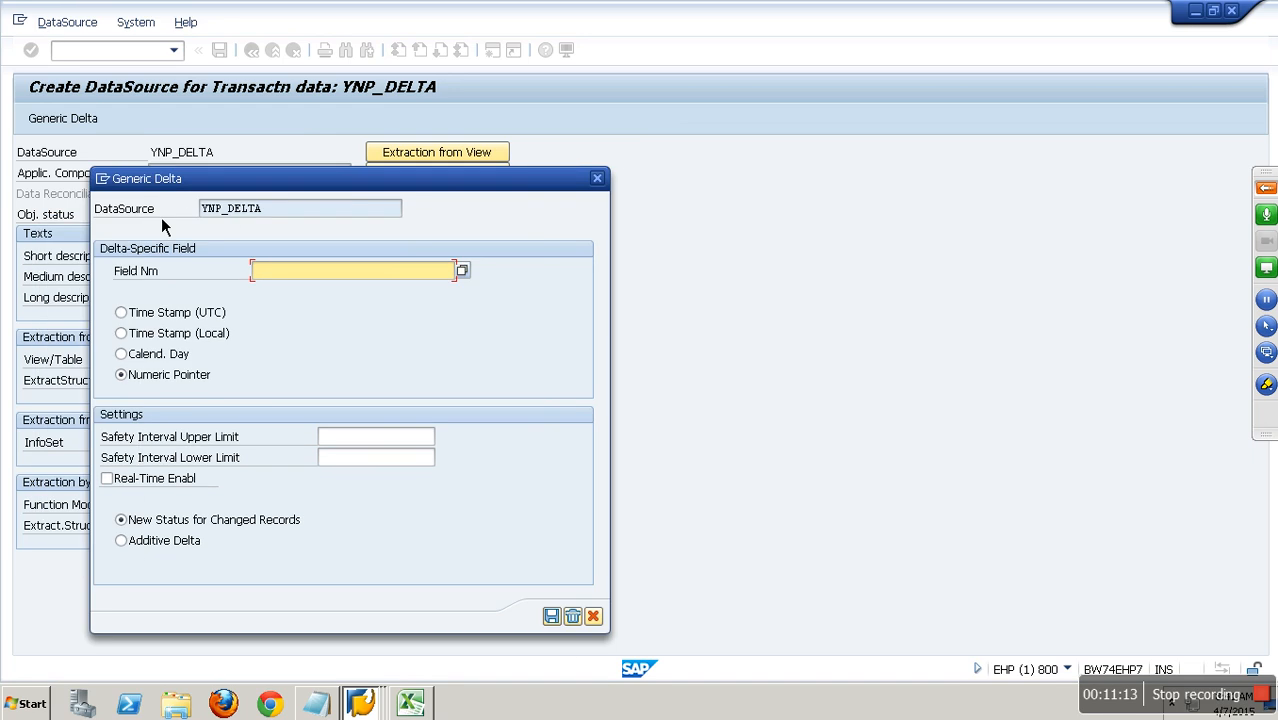
pyautogui.click(255, 220)
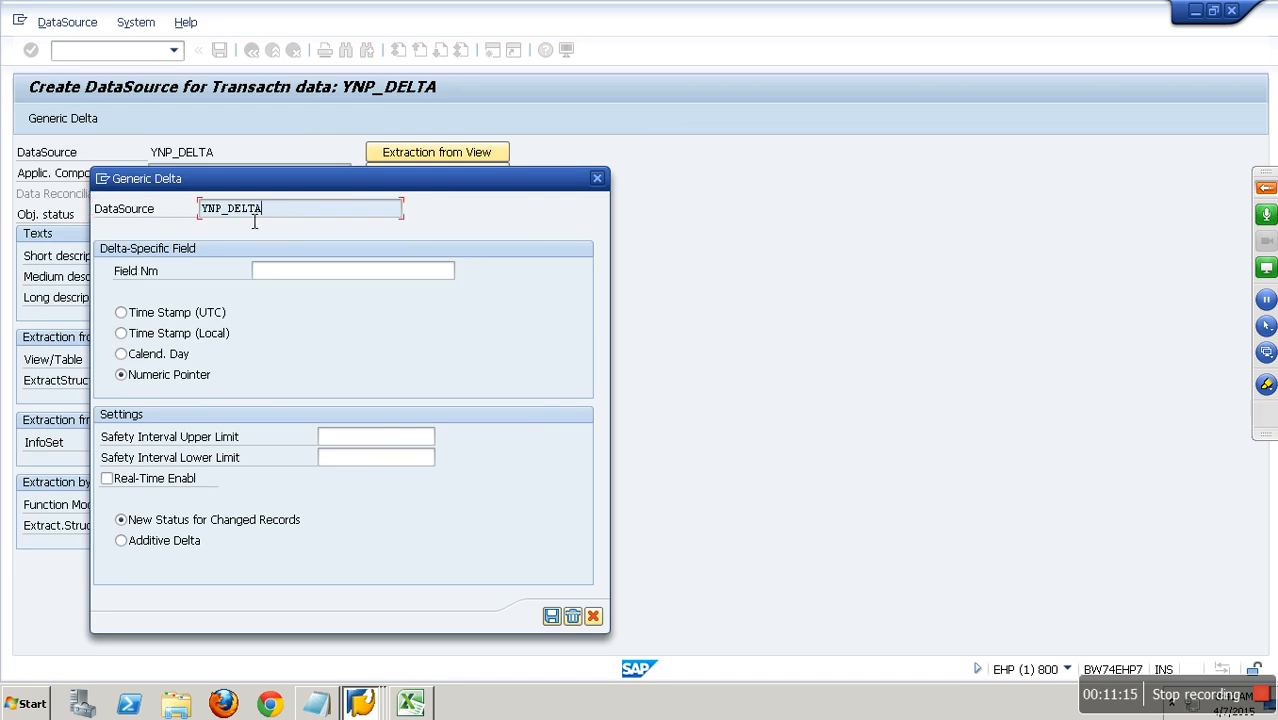
pyautogui.moveTo(255, 222); pyautogui.dragTo(152, 220)
pyautogui.hotkey('ctrl', 'c')
pyautogui.click(291, 272)
pyautogui.click(463, 271)
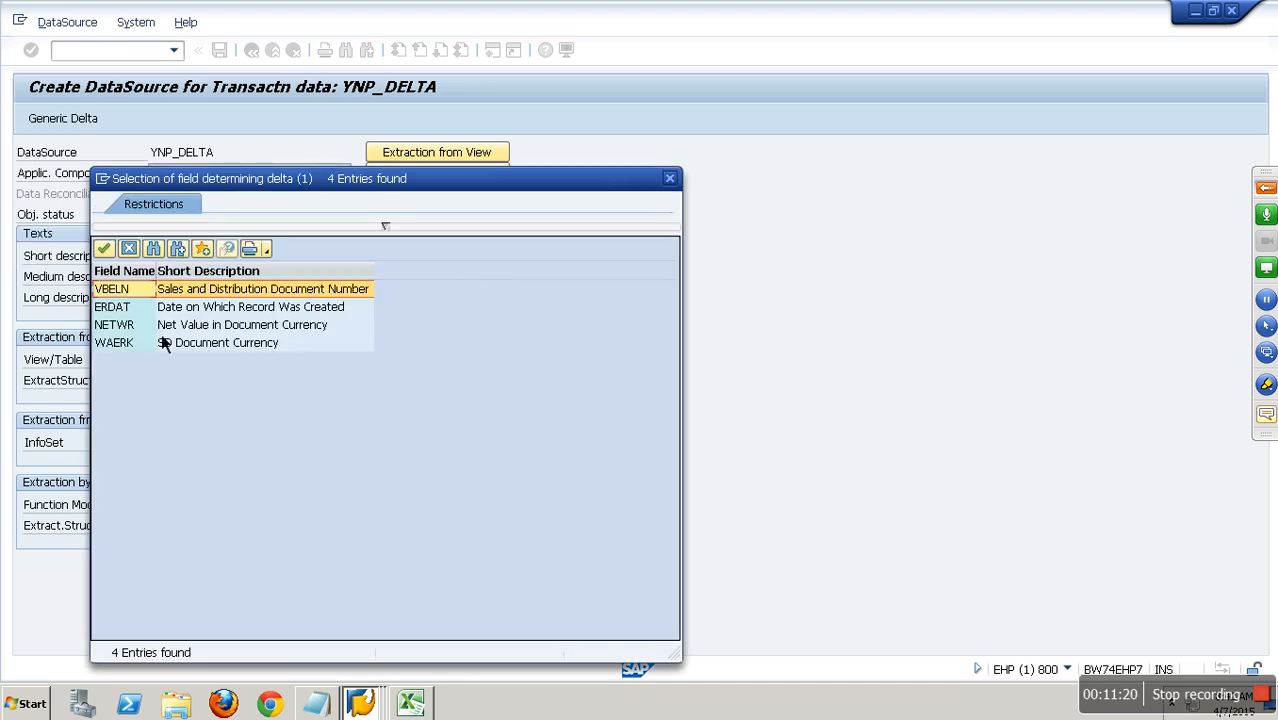
pyautogui.press('Return')
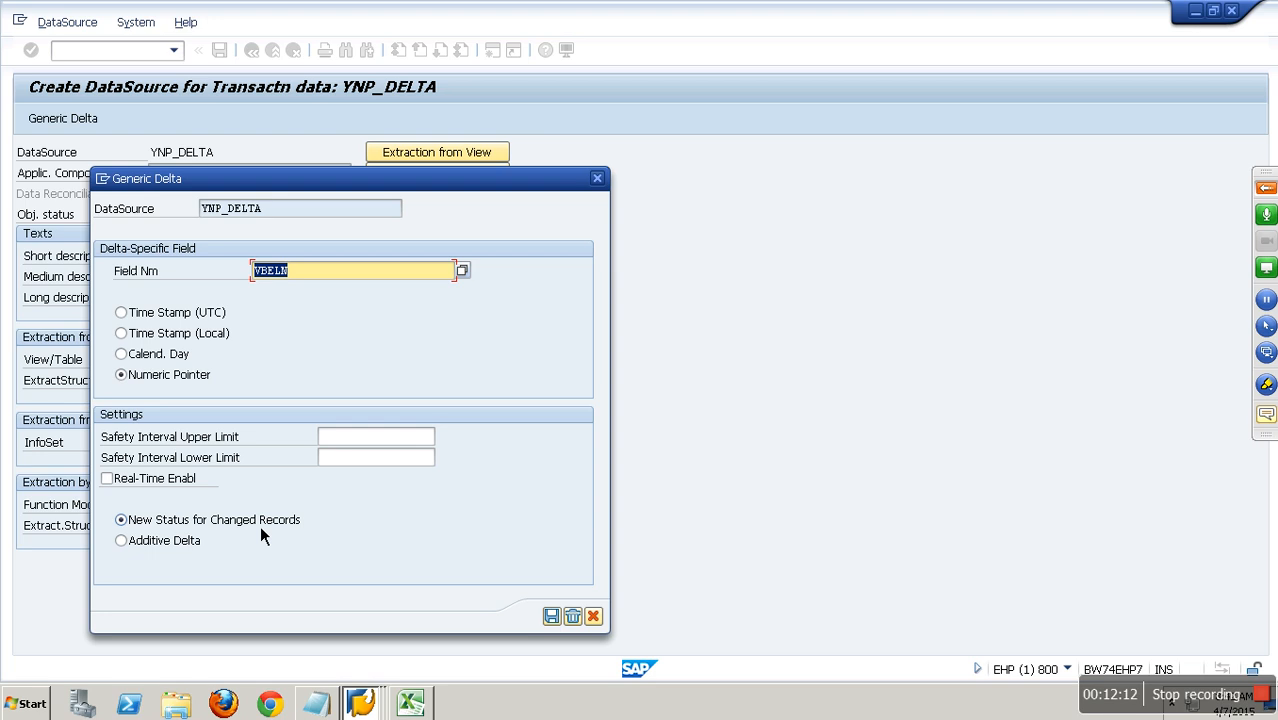
pyautogui.click(210, 541)
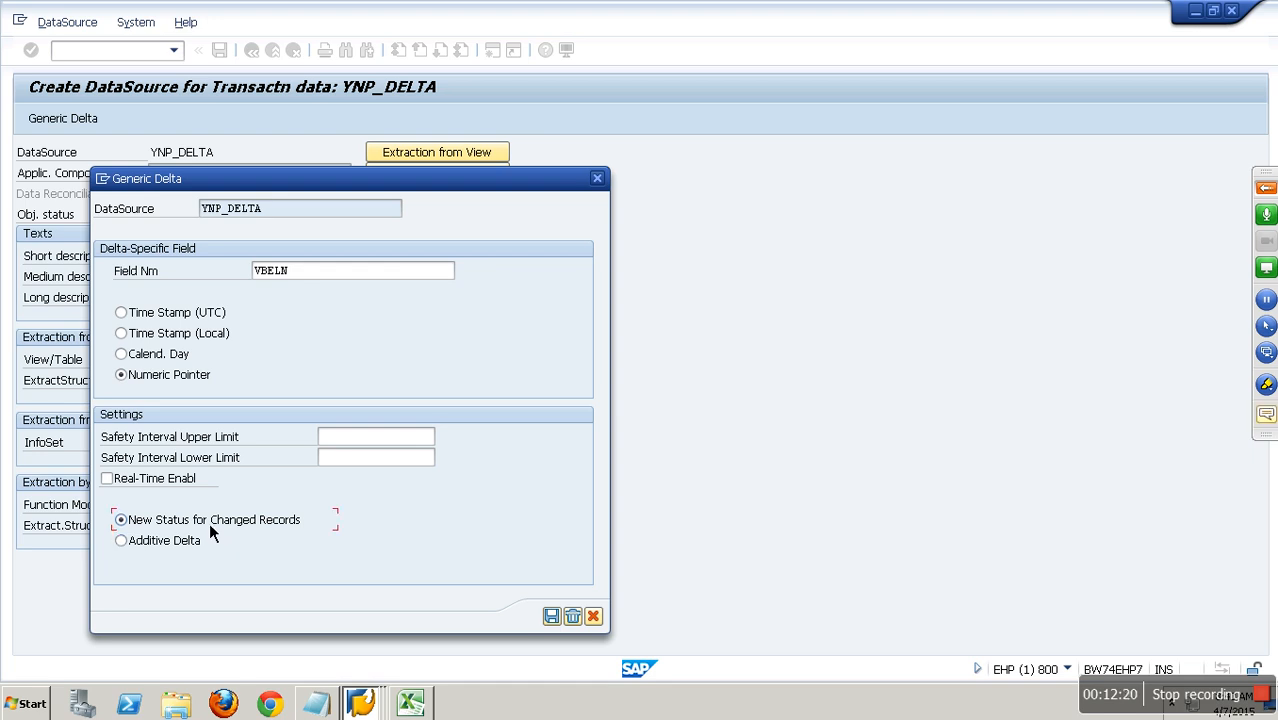
pyautogui.click(557, 620)
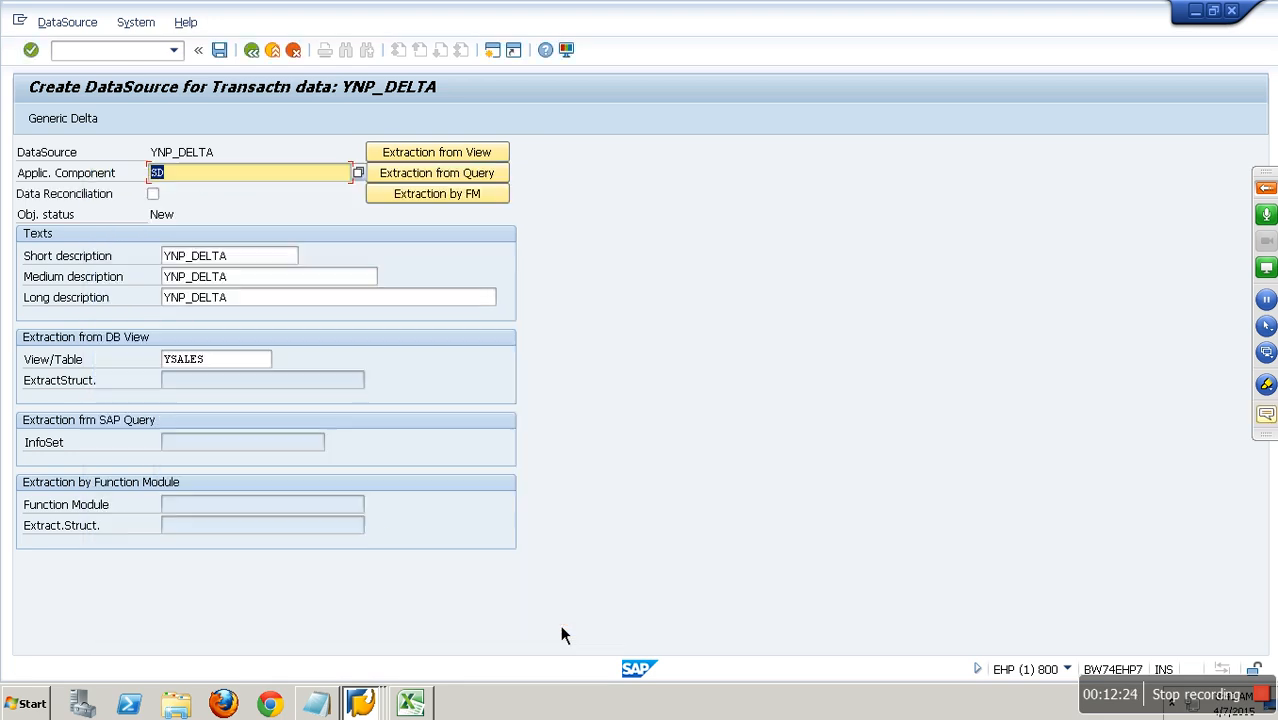
# Save DataSource YNP_DELTA as a local object, including its customer version.
pyautogui.click(221, 52)
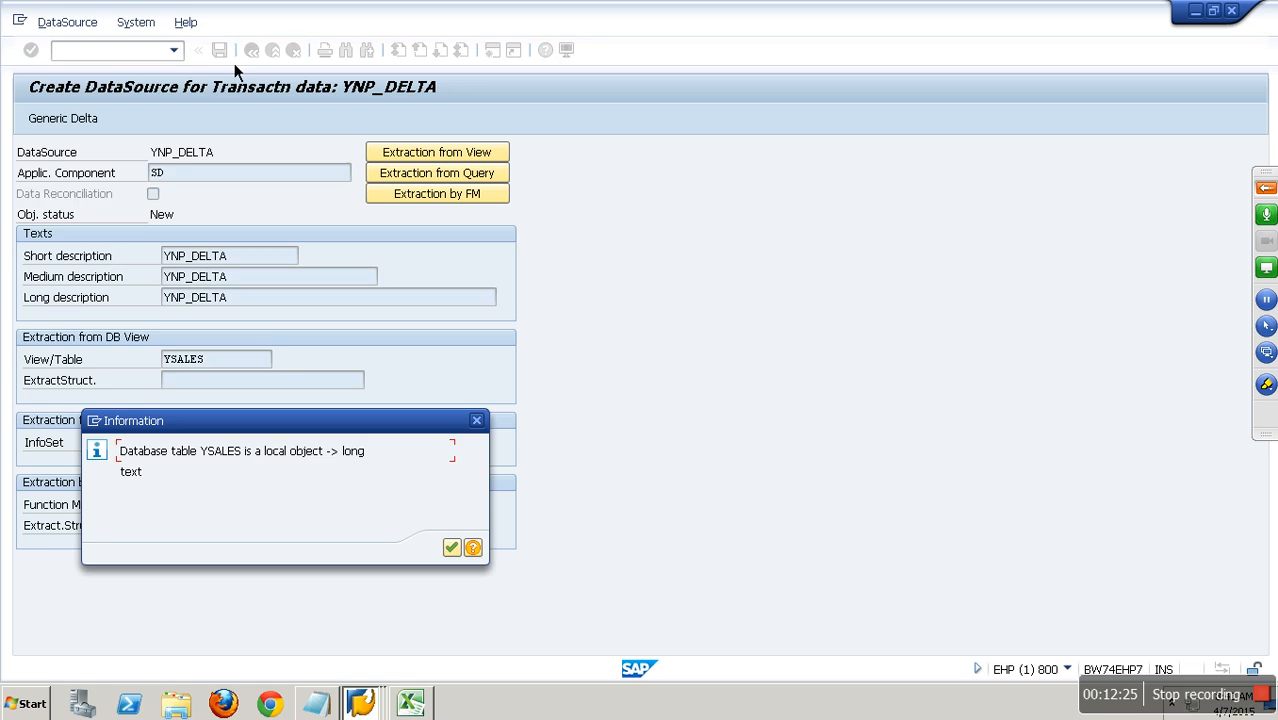
pyautogui.click(455, 550)
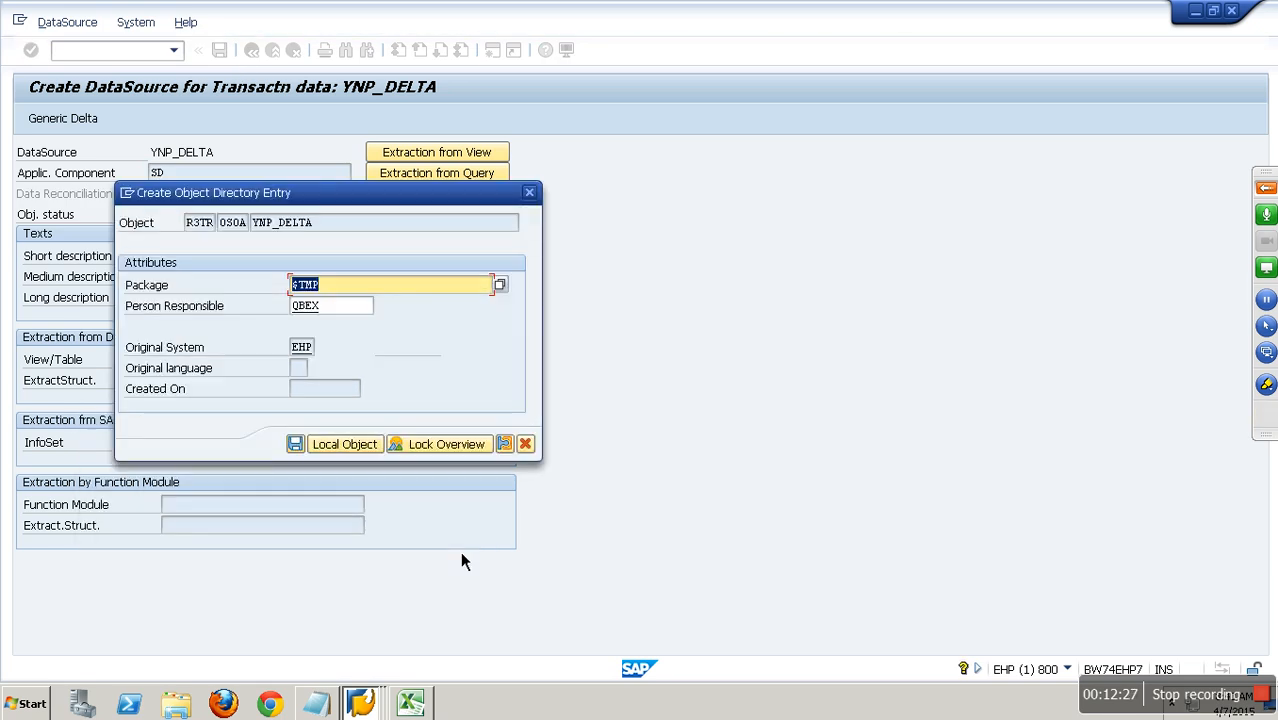
pyautogui.click(355, 450)
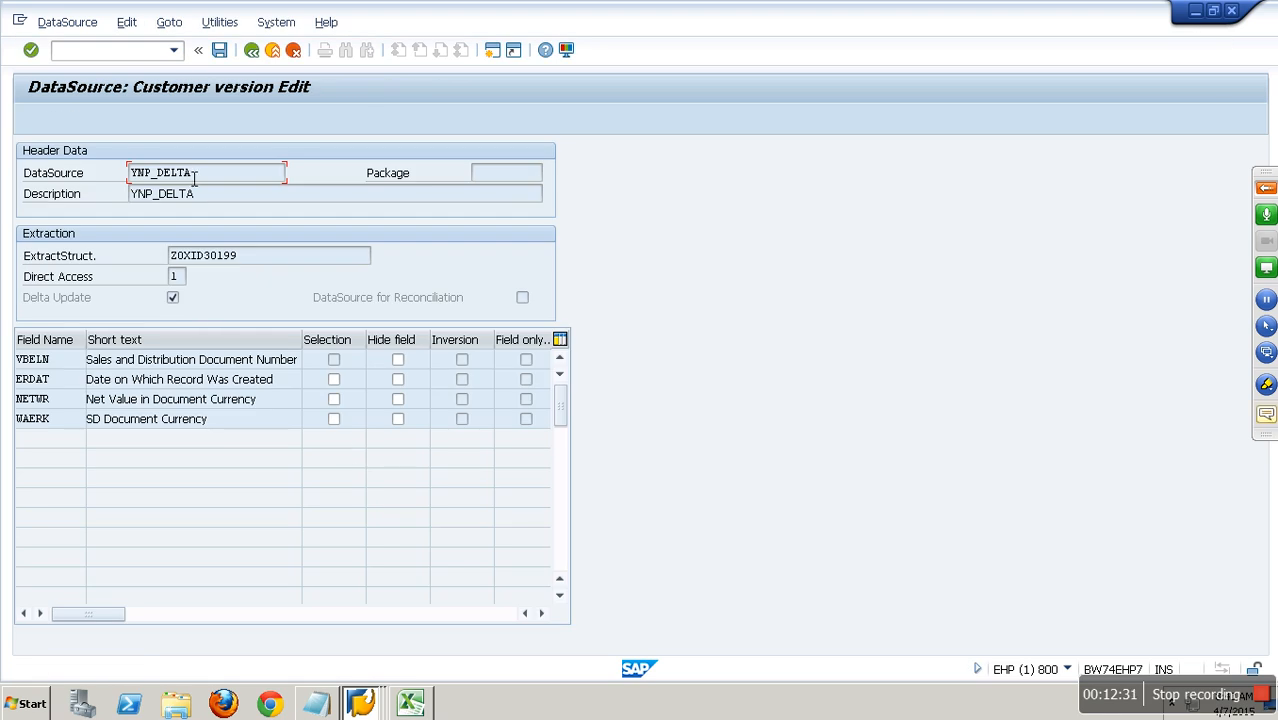
pyautogui.moveTo(268, 258); pyautogui.dragTo(151, 314)
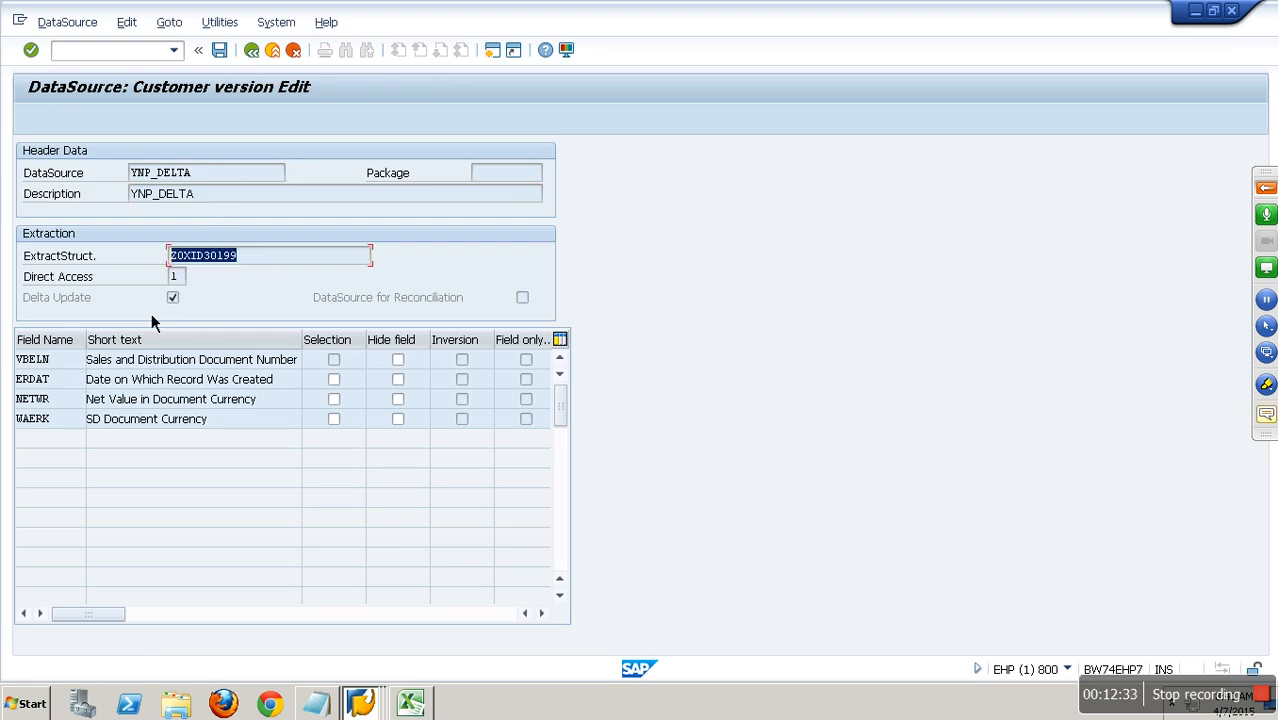
pyautogui.click(176, 300)
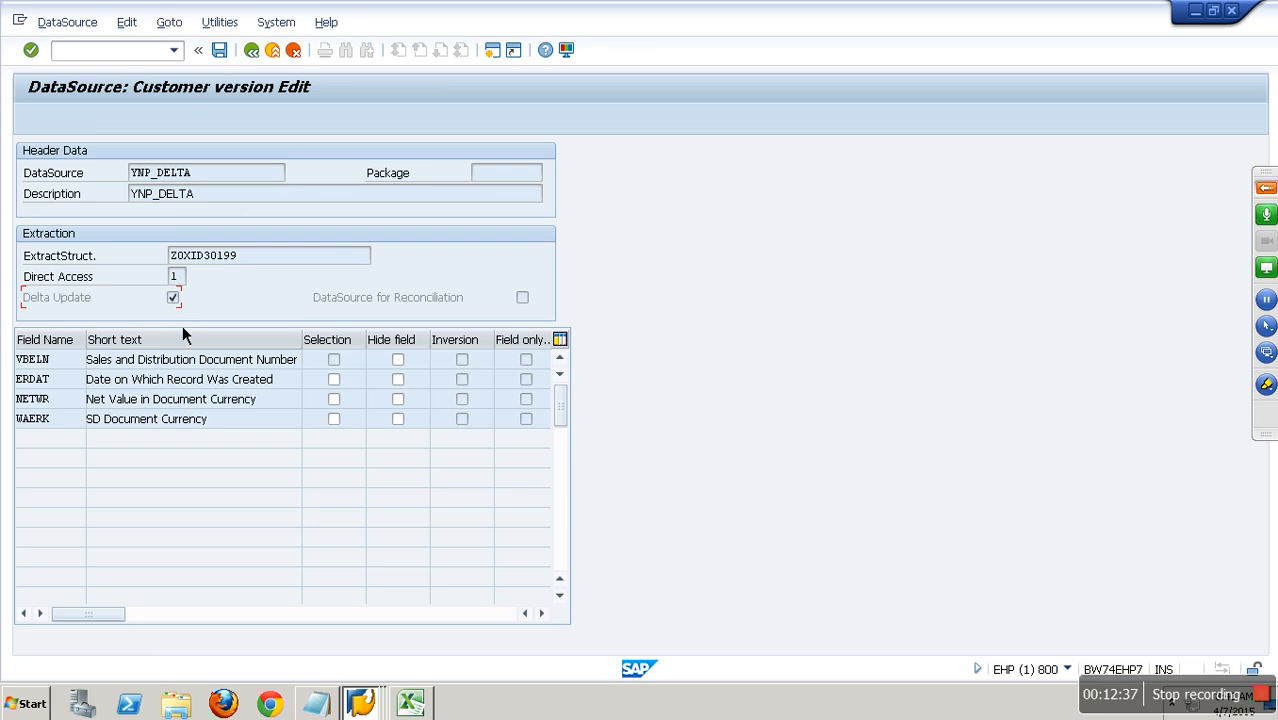
pyautogui.click(220, 52)
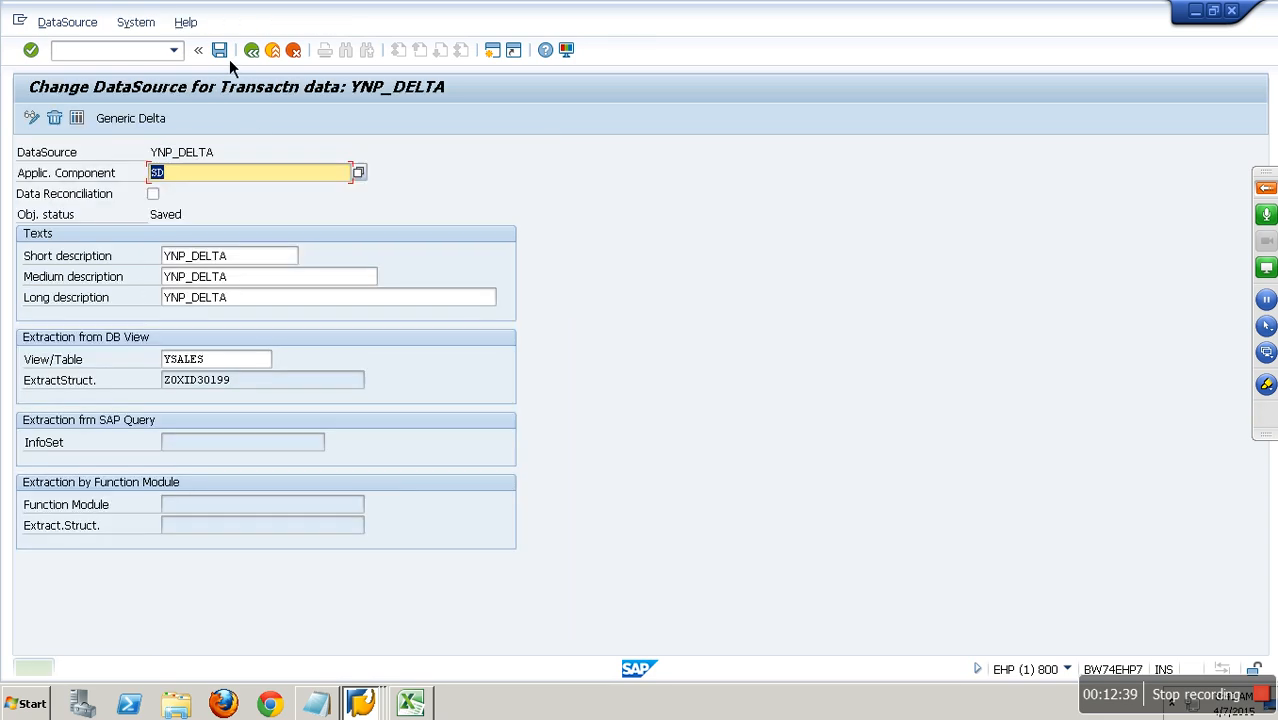
# Switch to the BW system NSP and enter DataSource YNP_DELTA with source system ECW_00_800 in transaction RSDS.
pyautogui.click(362, 704)
pyautogui.click(365, 633)
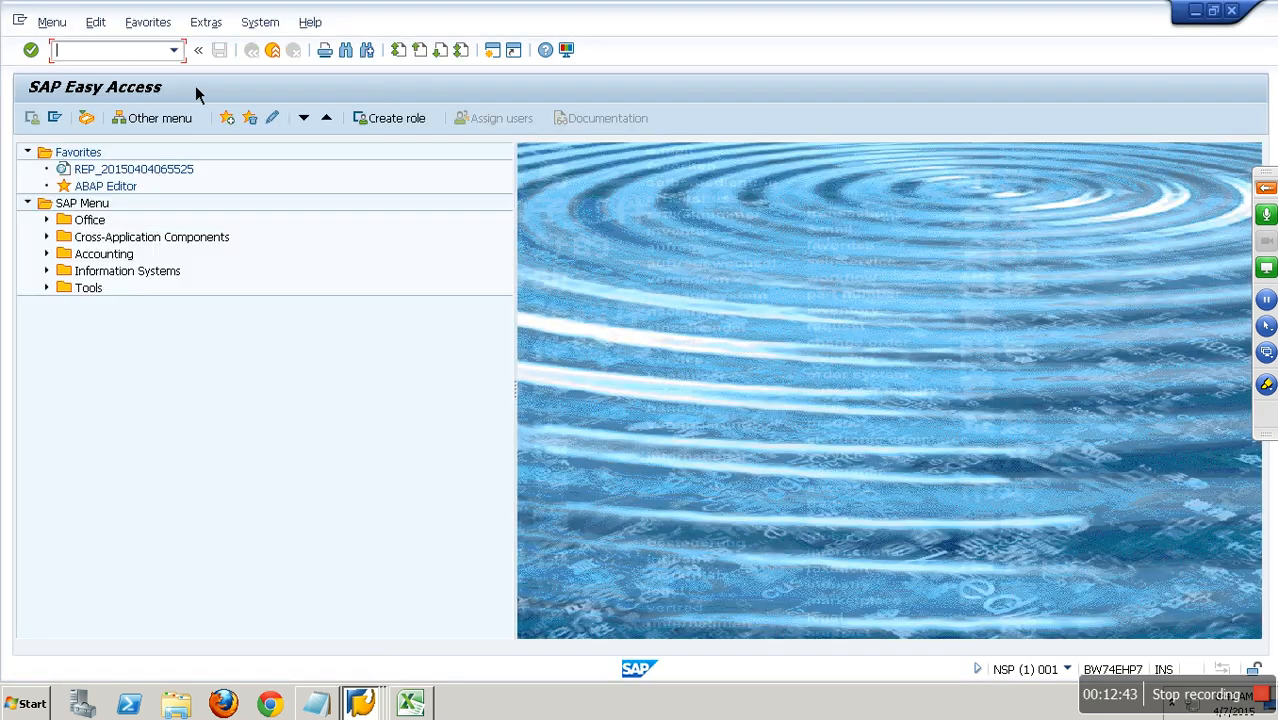
pyautogui.write('RSDS')
pyautogui.press('Return')
pyautogui.hotkey('ctrl', 'v')
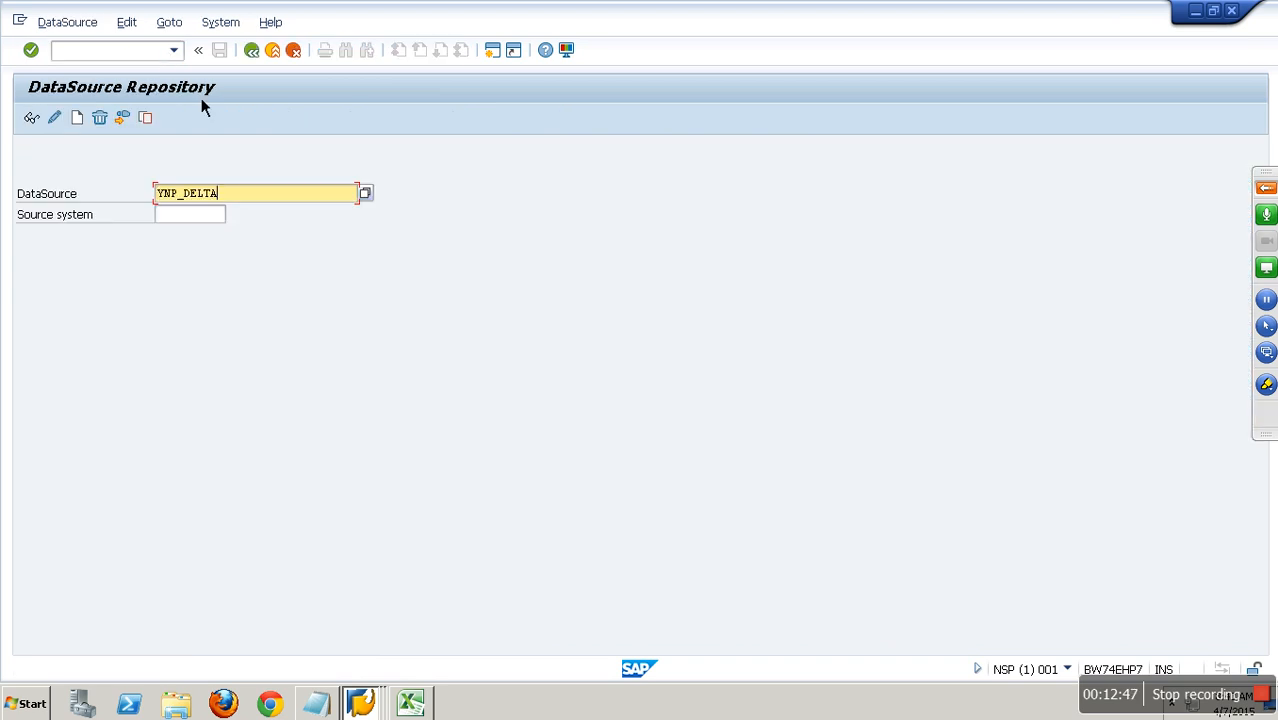
pyautogui.click(213, 217)
pyautogui.click(195, 232)
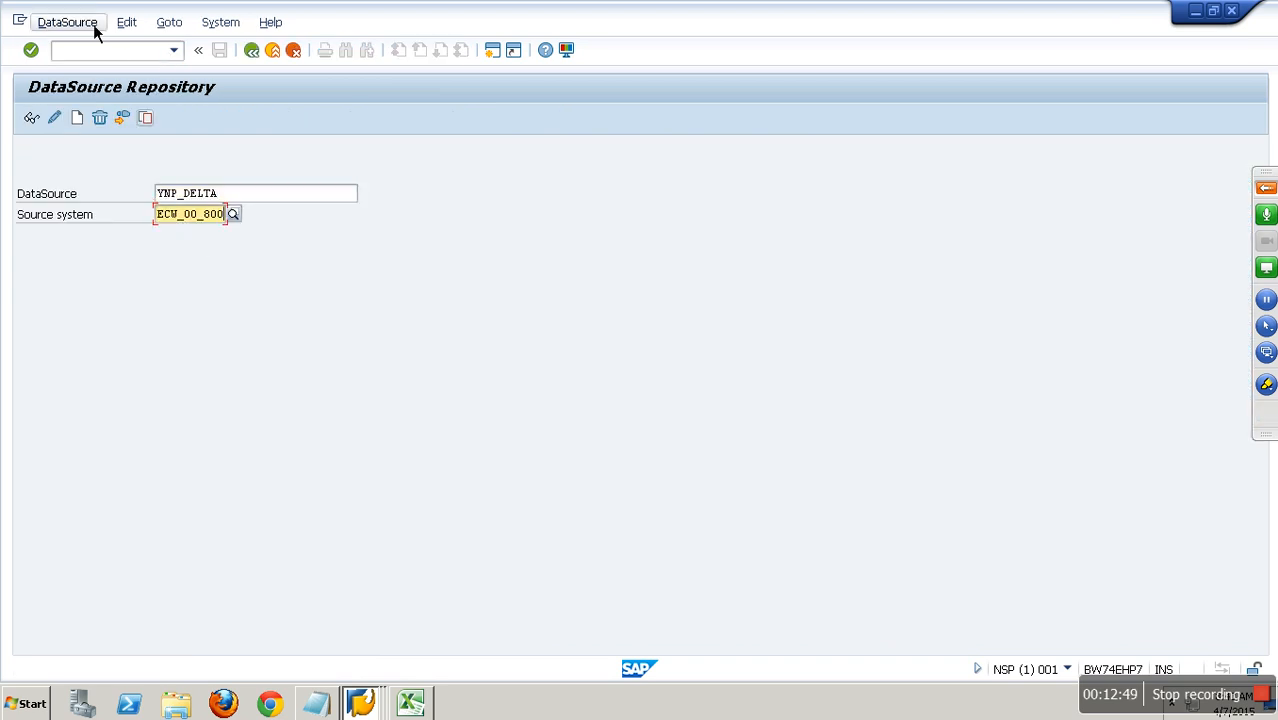
# Replicate the metadata of DataSource YNP_DELTA from ECW_00_800, creating it as an RSDS DataSource.
pyautogui.click(95, 30)
pyautogui.click(117, 152)
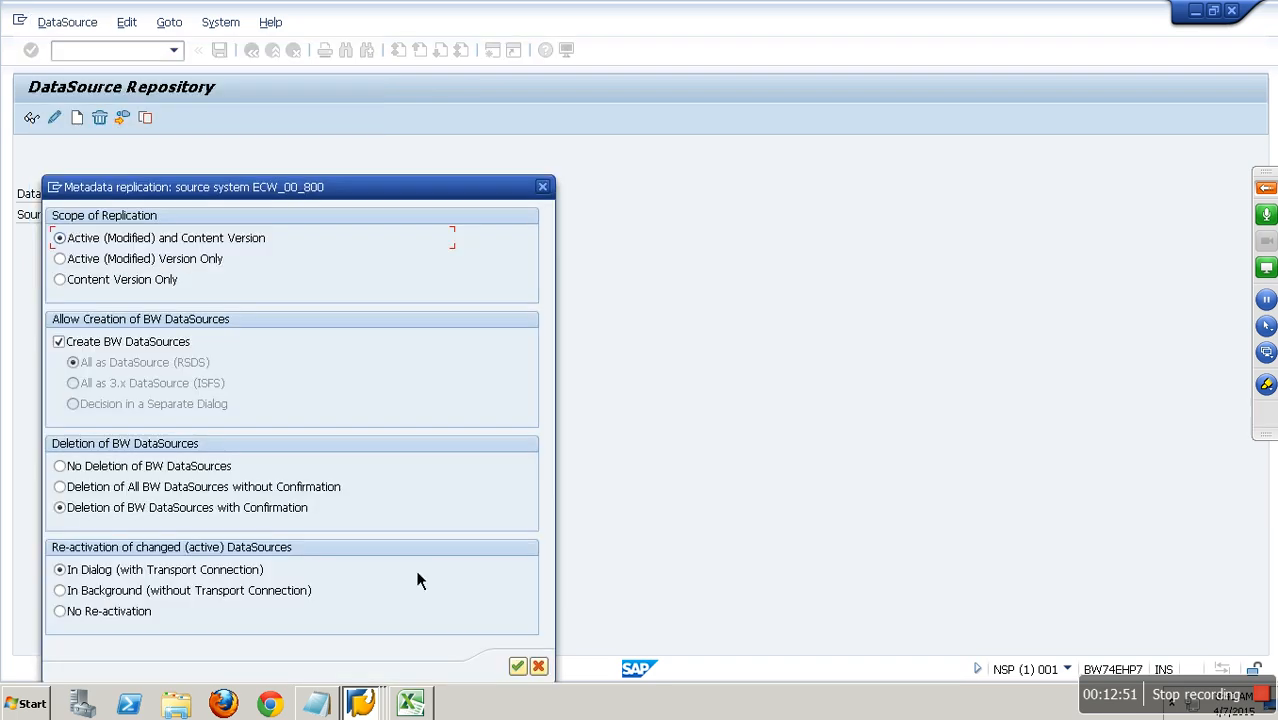
pyautogui.click(518, 666)
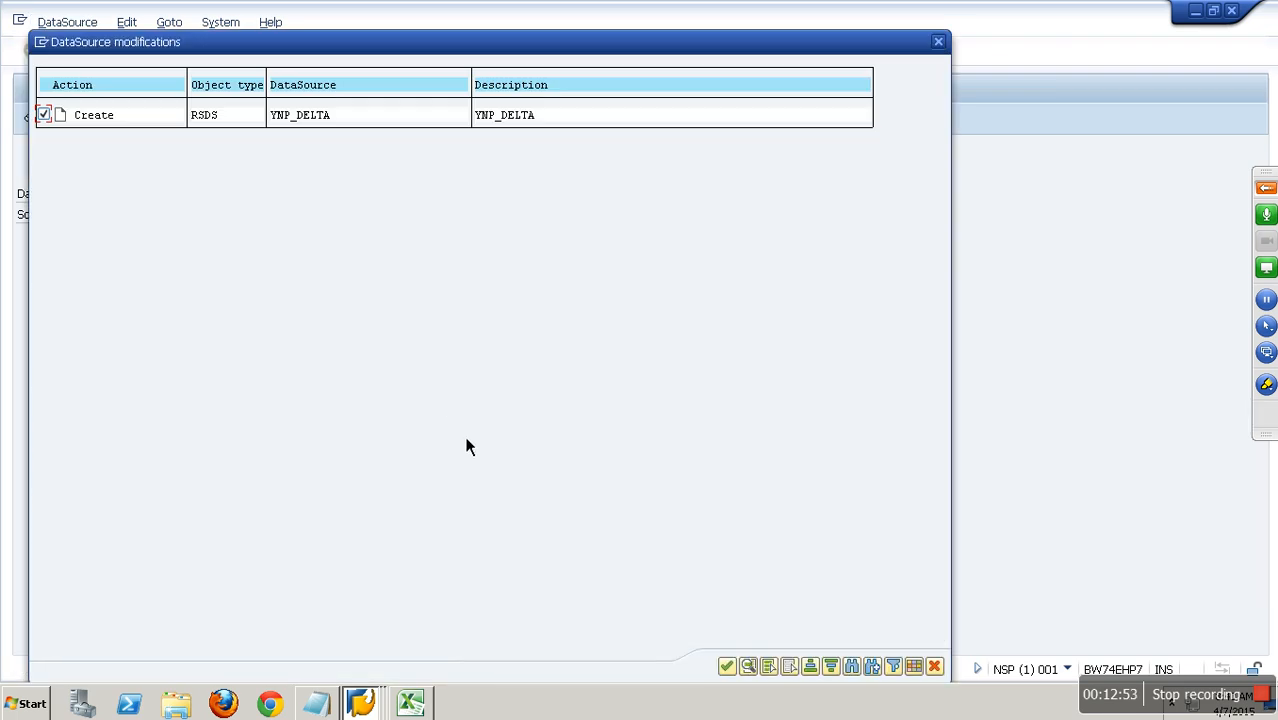
pyautogui.click(727, 666)
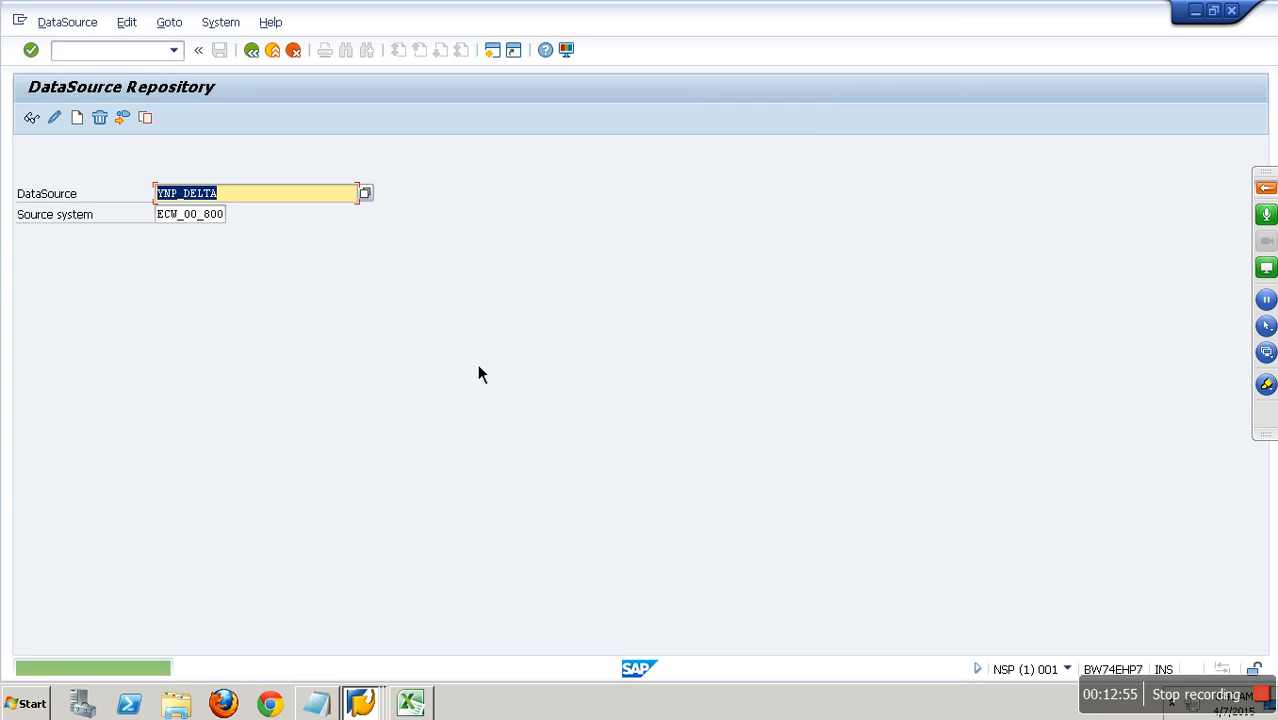
# Open the Data Warehousing Workbench with transaction RSA1 and display the DataSource tree of BW source system ECW_00_800.
pyautogui.click(137, 52)
pyautogui.write('/NRSA1')
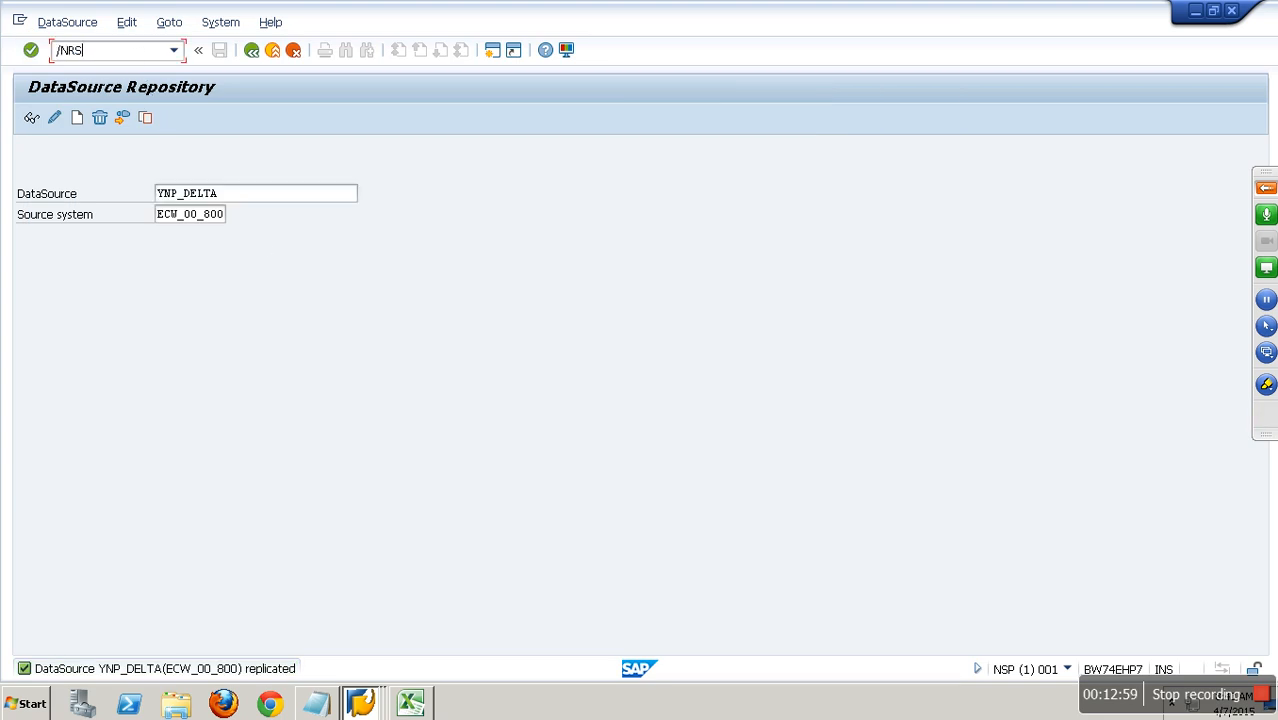
pyautogui.press('Return')
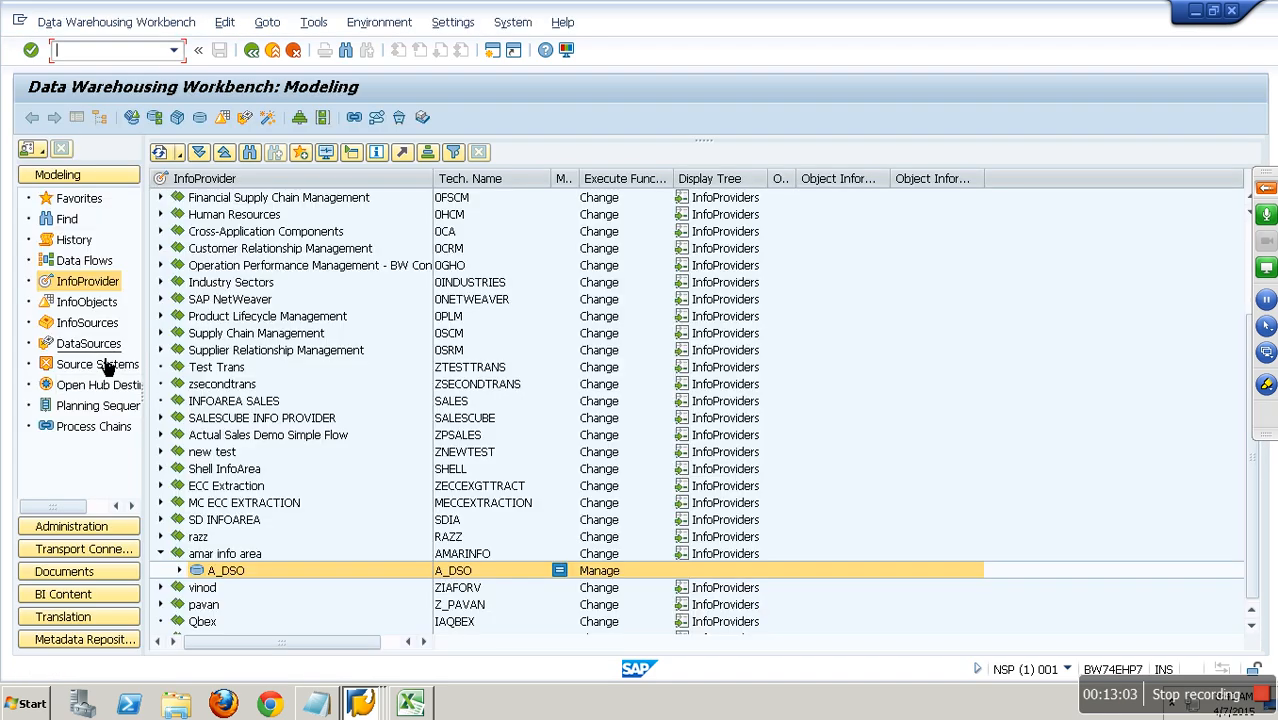
pyautogui.click(102, 364)
pyautogui.click(160, 197)
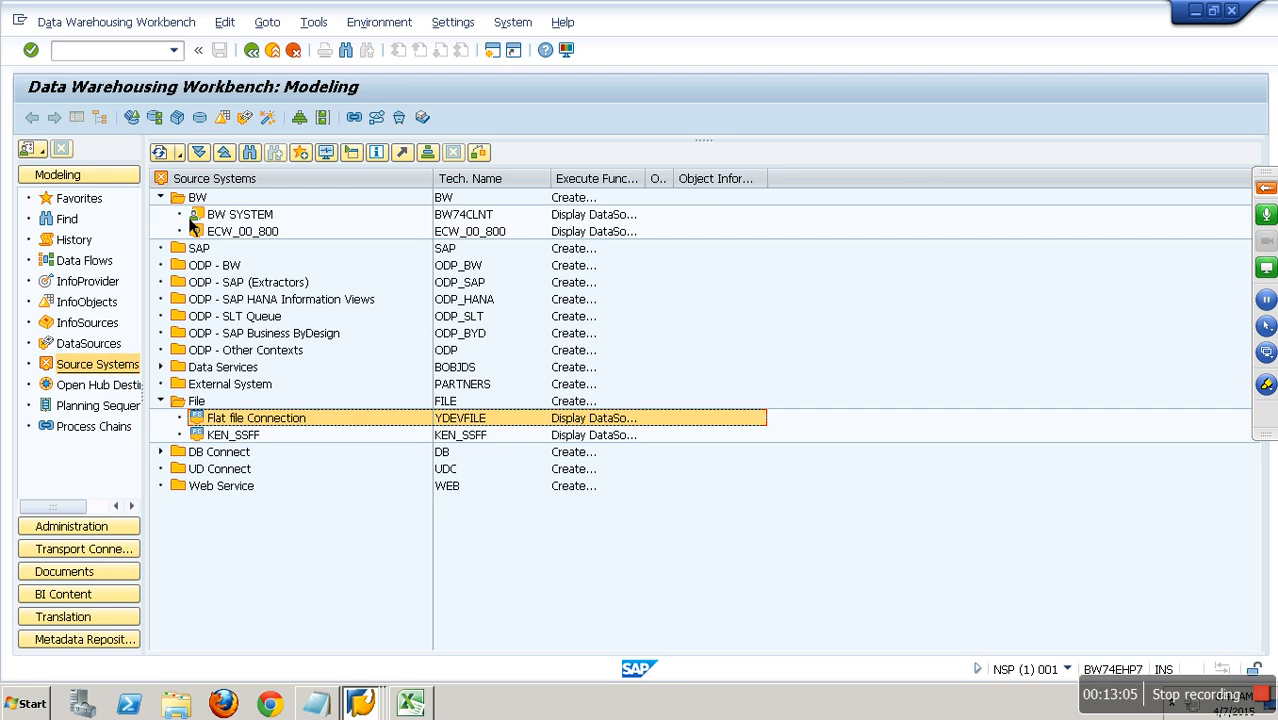
pyautogui.rightClick(242, 236)
pyautogui.click(276, 245)
# Find DataSource YNP_DELTA in the tree and open it for change.
pyautogui.click(289, 153)
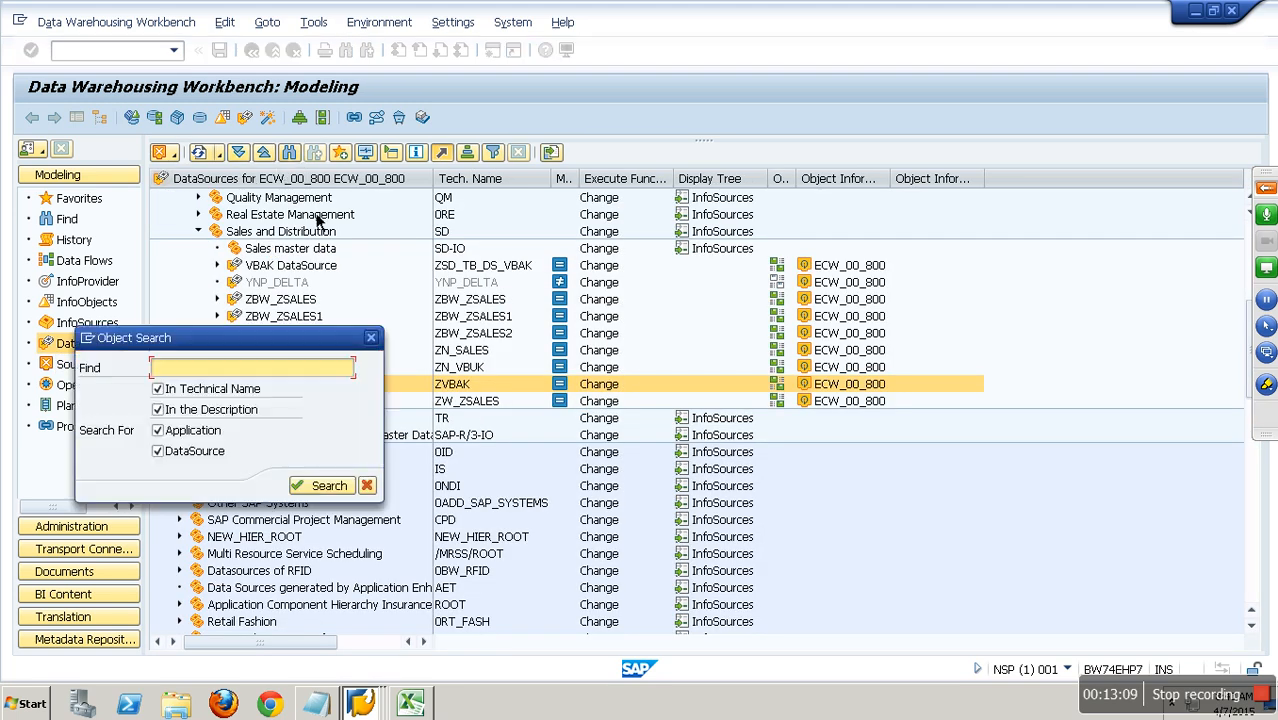
pyautogui.write('YNP_DELTA')
pyautogui.press('Return')
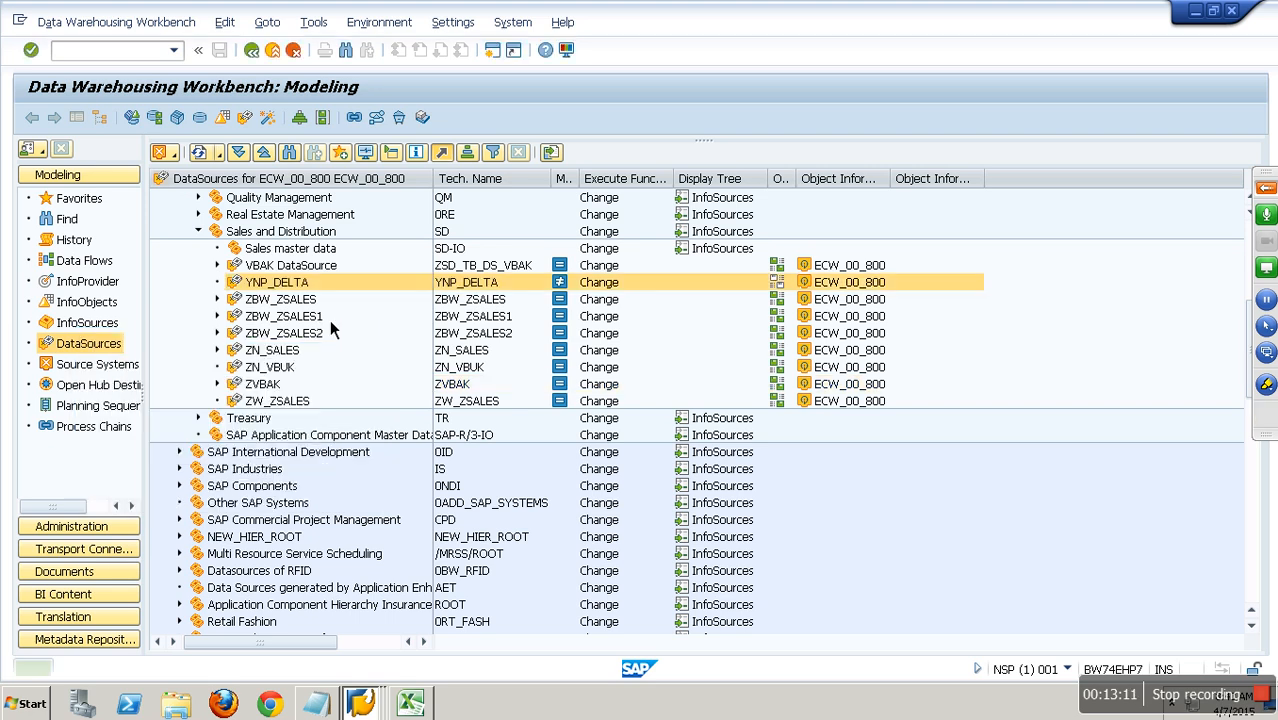
pyautogui.rightClick(307, 288)
pyautogui.click(341, 313)
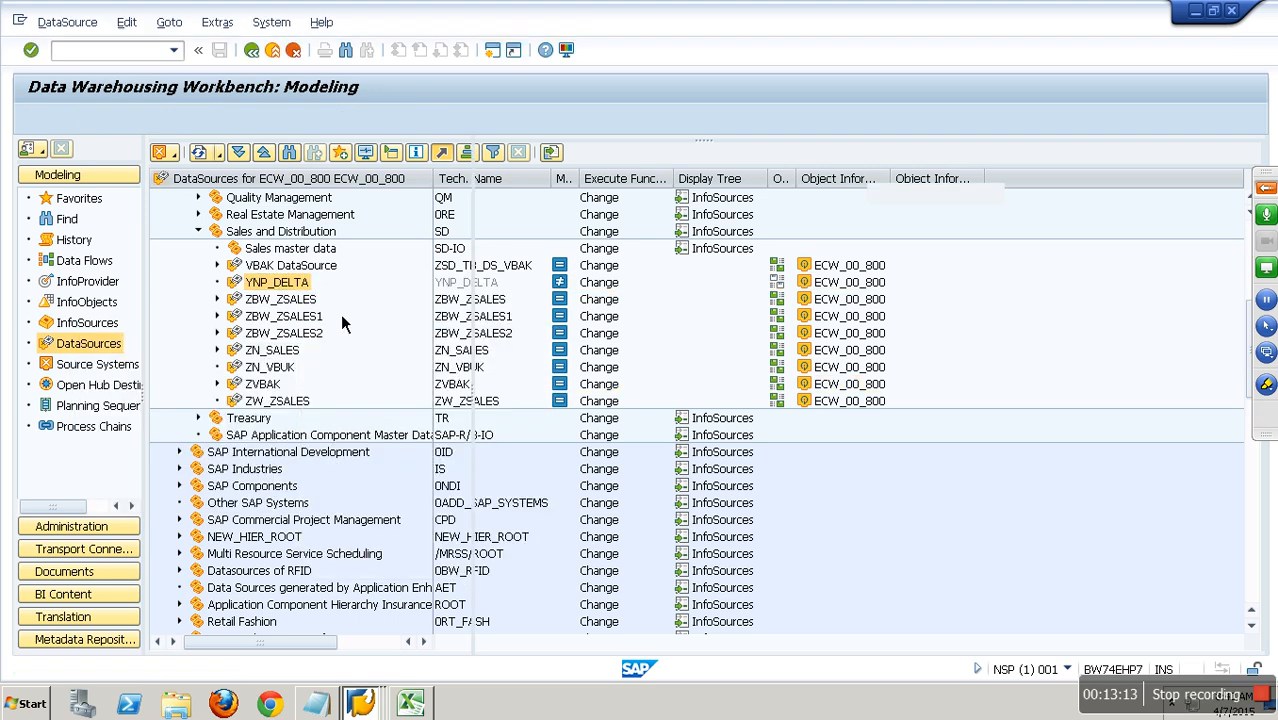
# Activate DataSource YNP_DELTA, entering the BW user and password for client 001 in the remote logon.
pyautogui.click(179, 120)
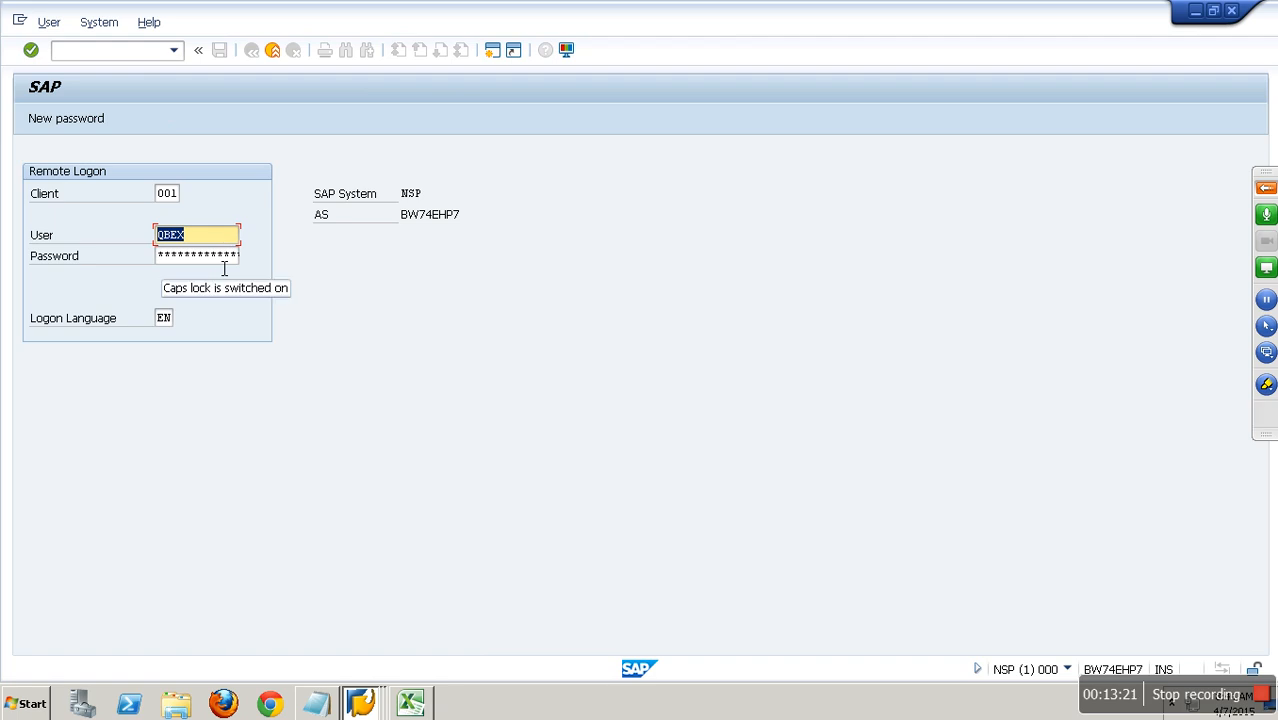
pyautogui.press('Tab')
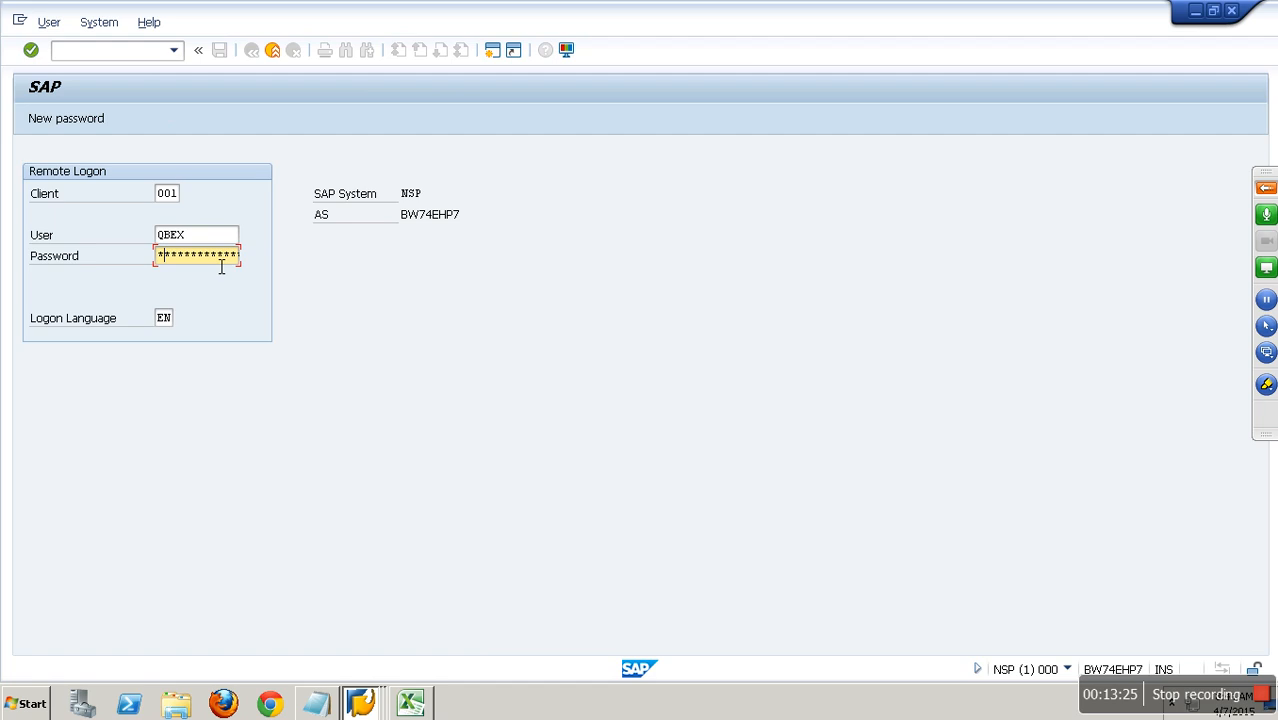
pyautogui.hotkey('shift', 'Tab')
pyautogui.write('hana')
pyautogui.press('Tab')
pyautogui.write('**')
pyautogui.press('Return')
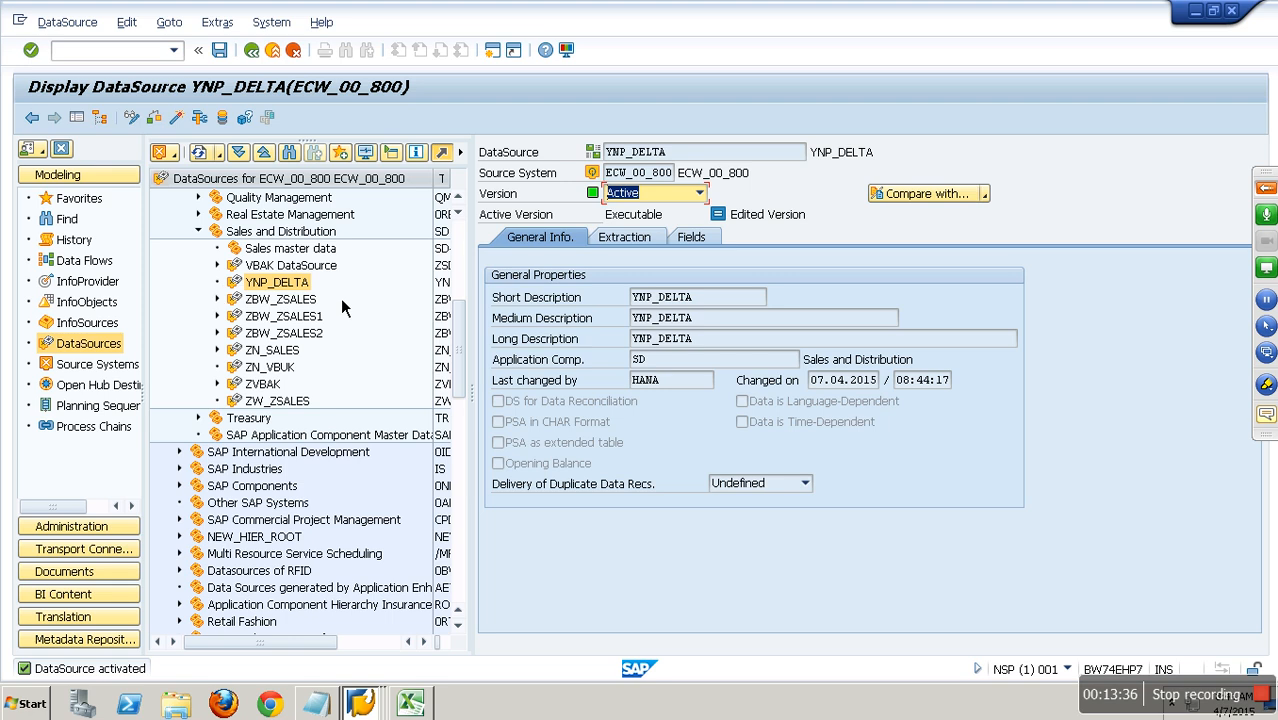
# Locate ECW_00_800 among the source systems and open transaction SM59 in a new session.
pyautogui.click(100, 366)
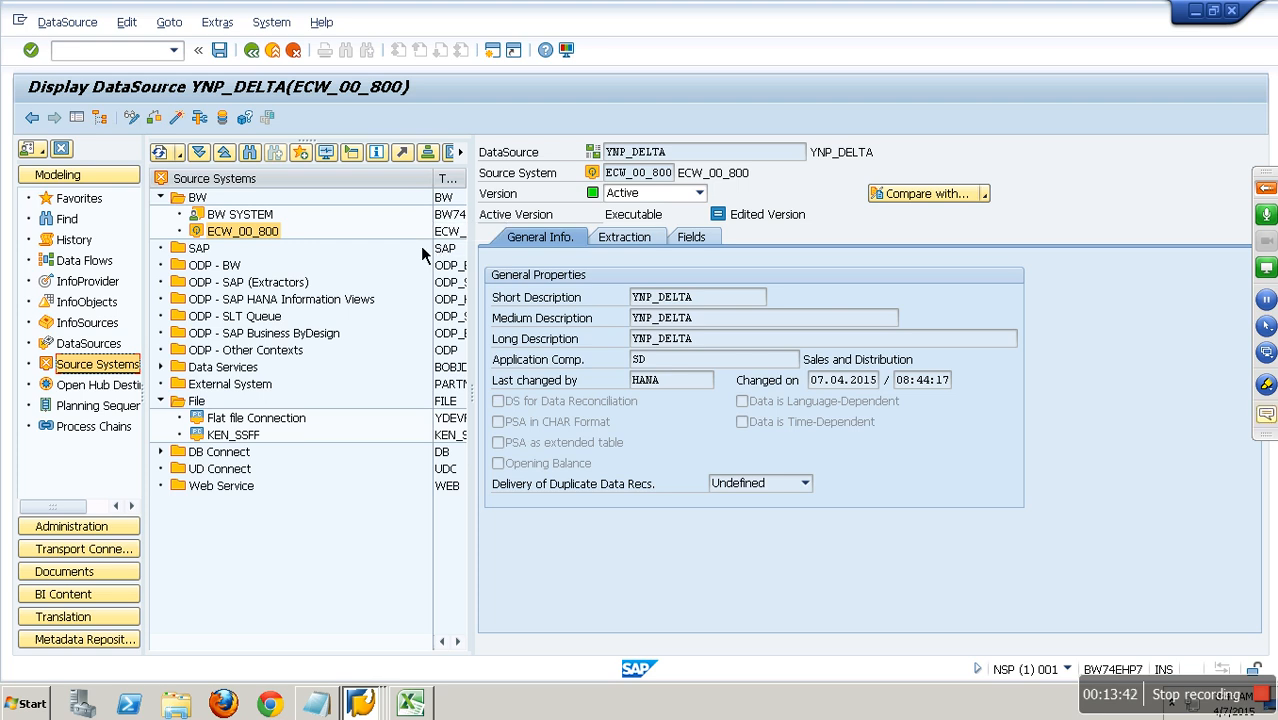
pyautogui.click(455, 240)
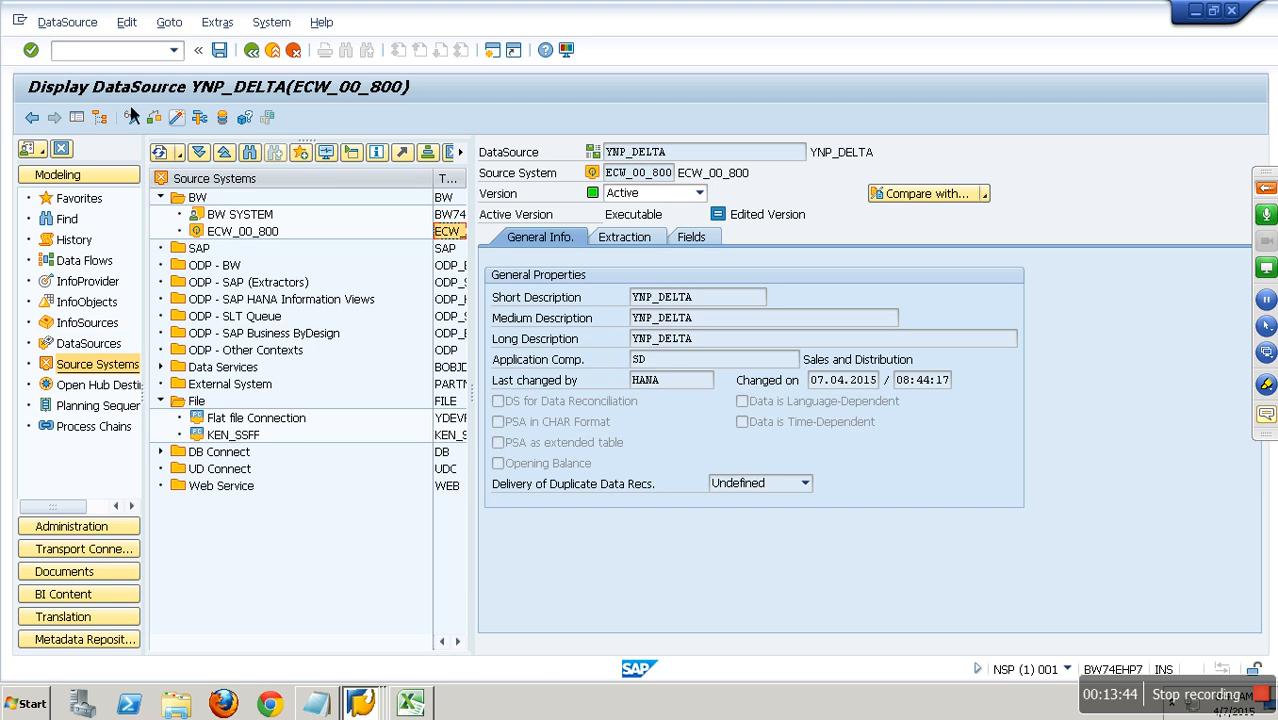
pyautogui.click(88, 58)
pyautogui.write('/osm59')
pyautogui.press('Return')
# Open ABAP connection ECW_00_800 and examine its logon client, user and password status.
pyautogui.doubleClick(44, 237)
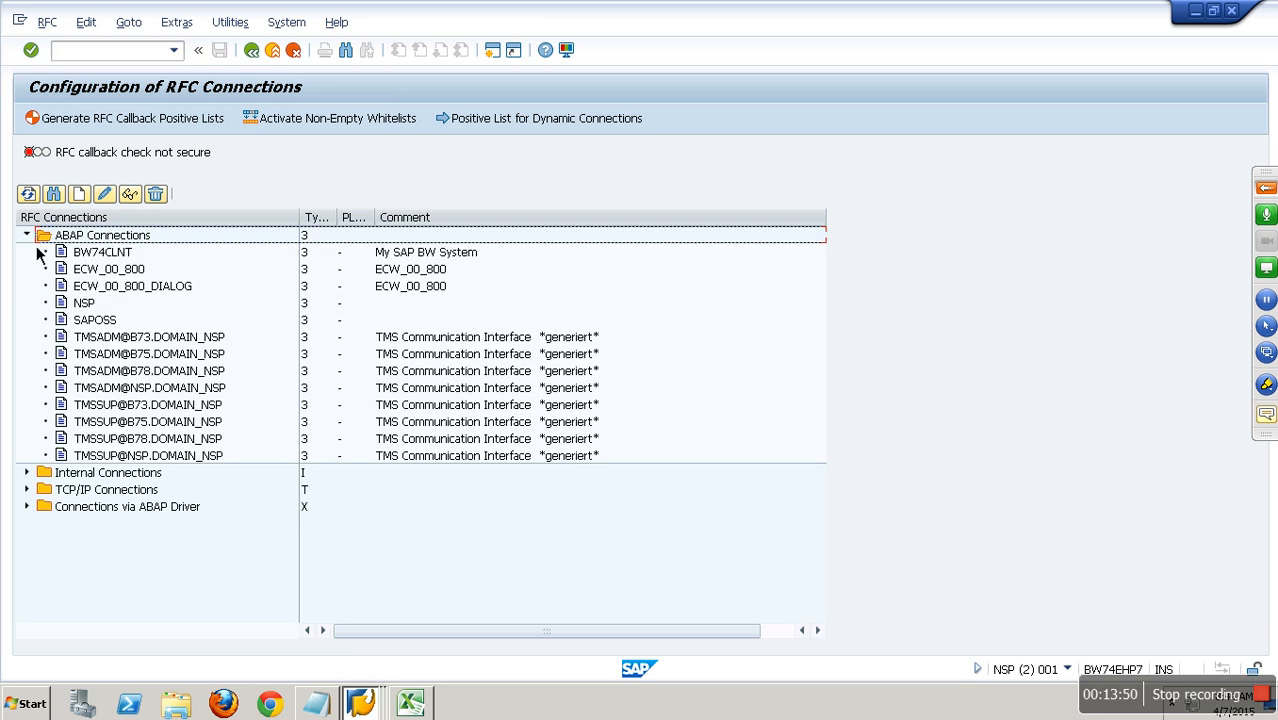
pyautogui.click(123, 275)
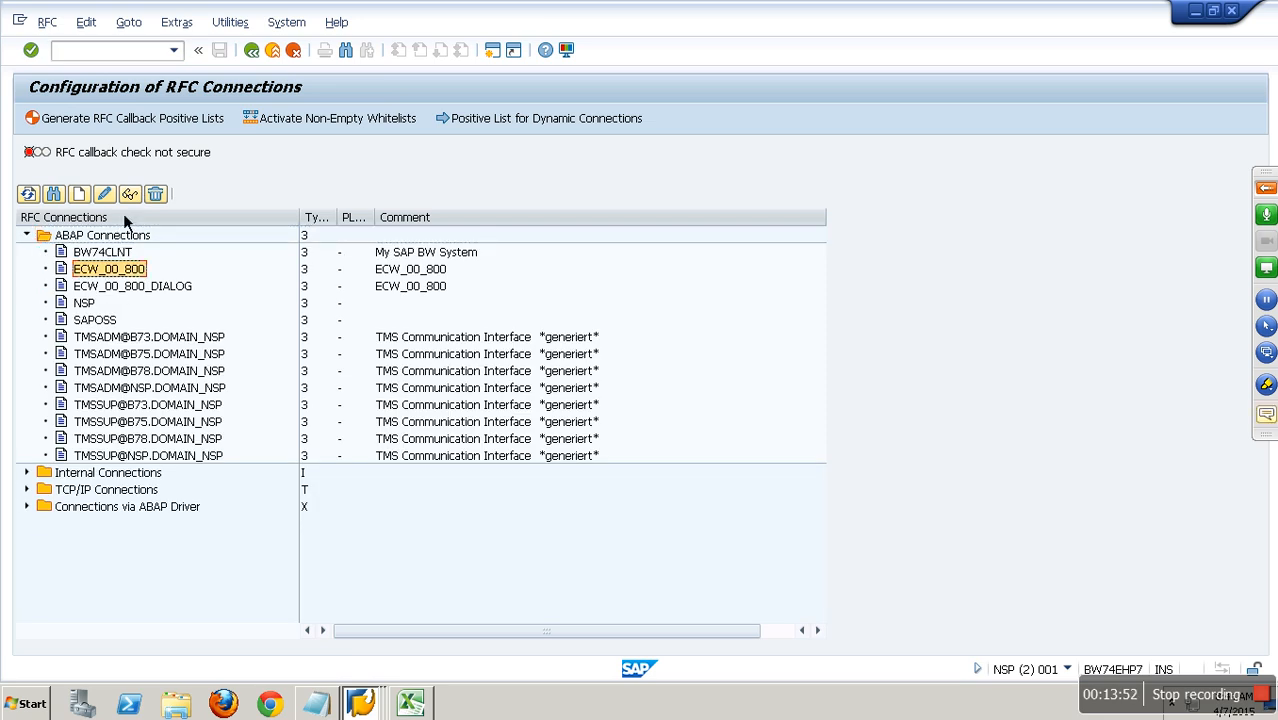
pyautogui.click(346, 309)
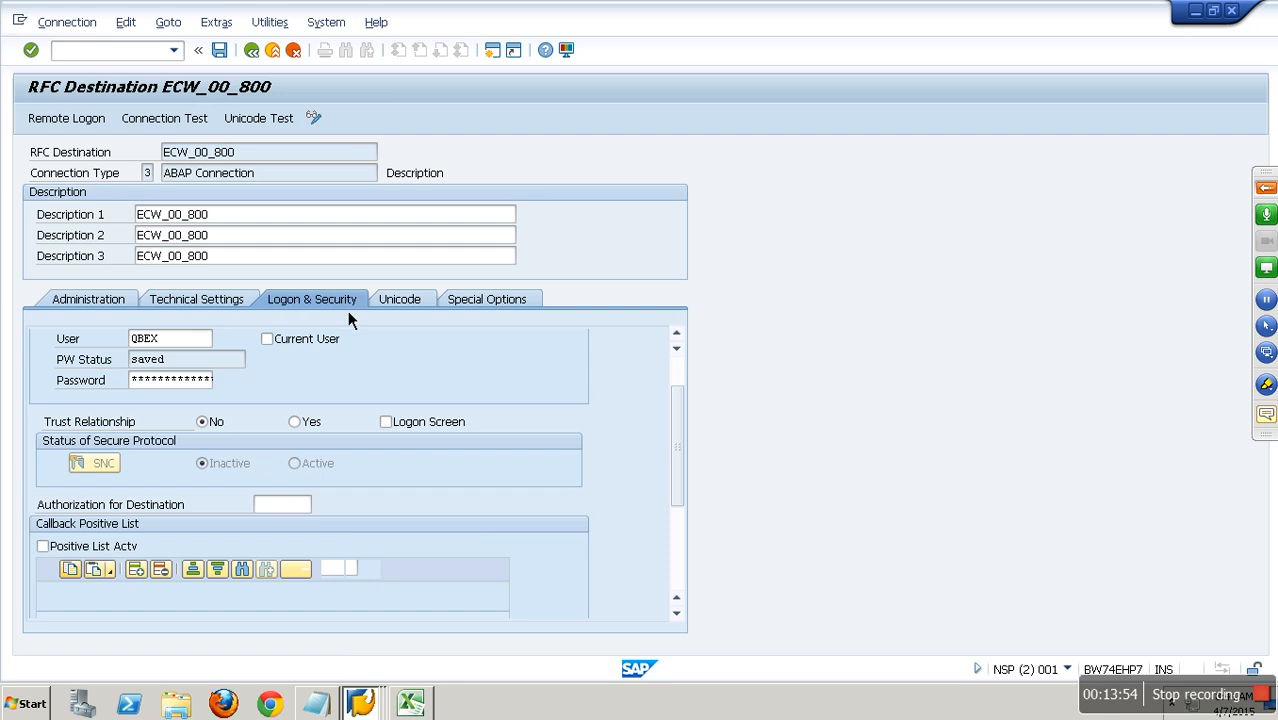
pyautogui.moveTo(200, 359); pyautogui.dragTo(78, 344)
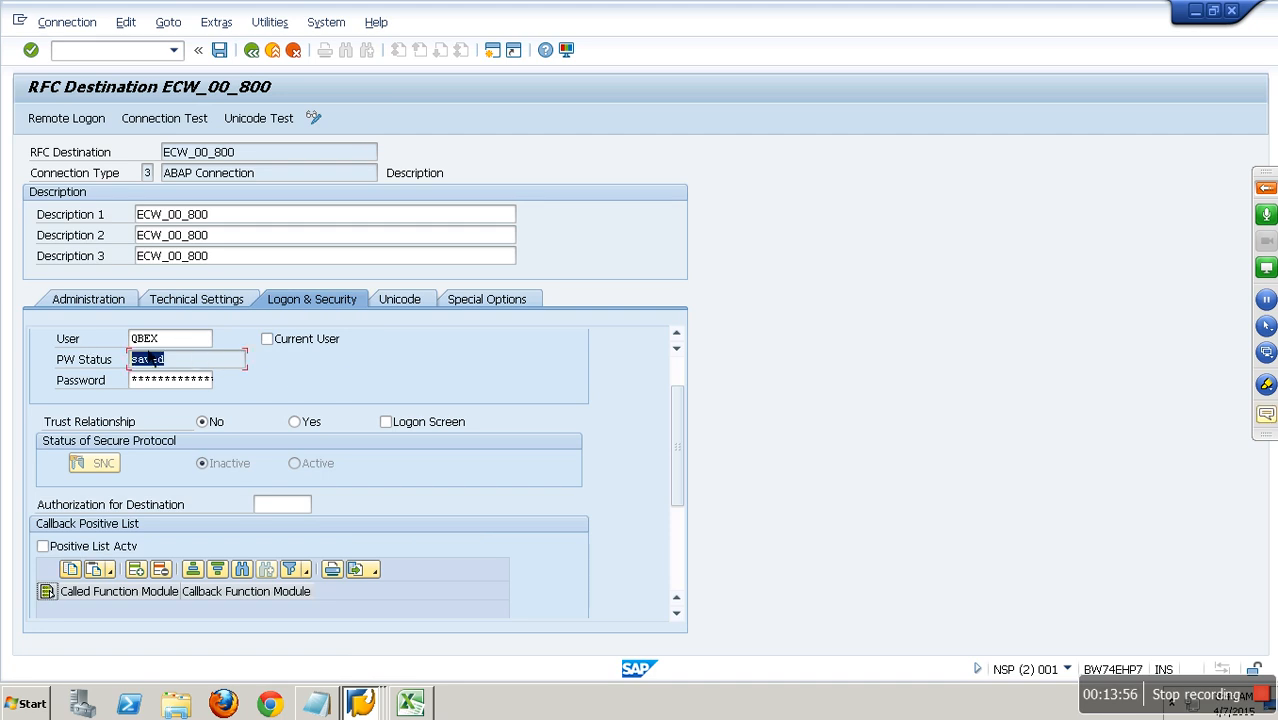
pyautogui.moveTo(188, 340); pyautogui.dragTo(100, 341)
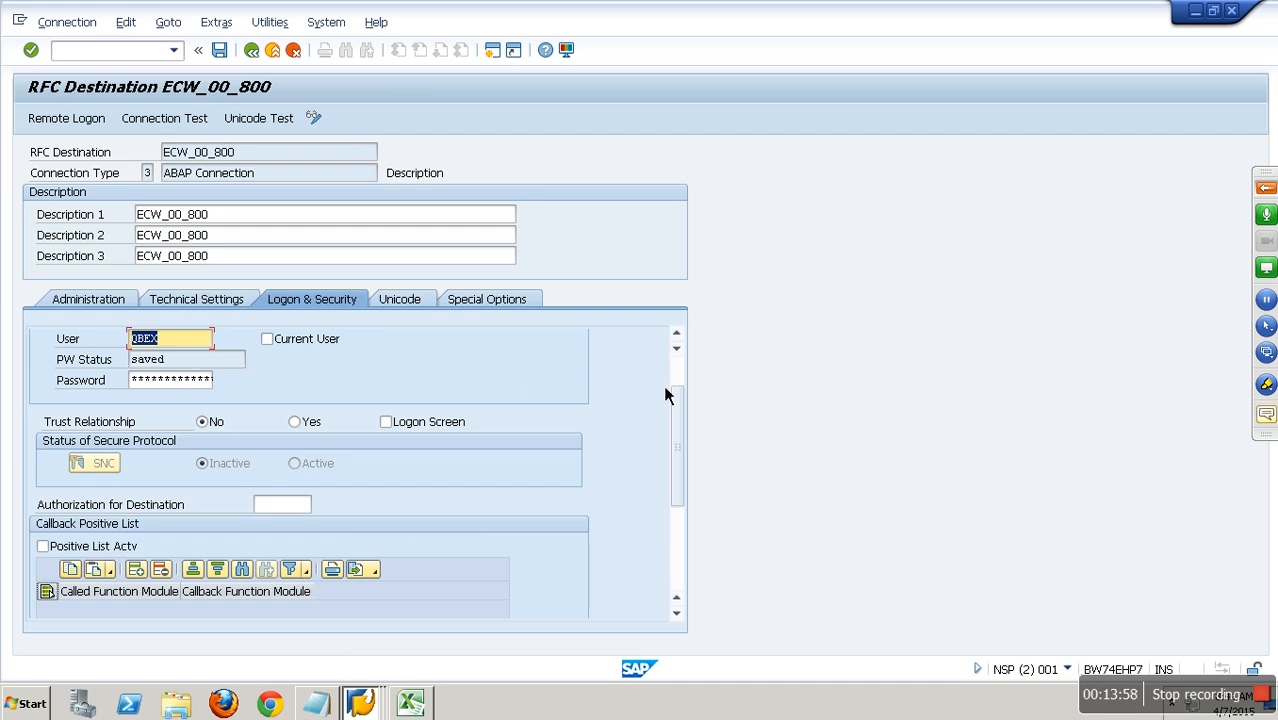
pyautogui.moveTo(677, 406); pyautogui.dragTo(669, 385)
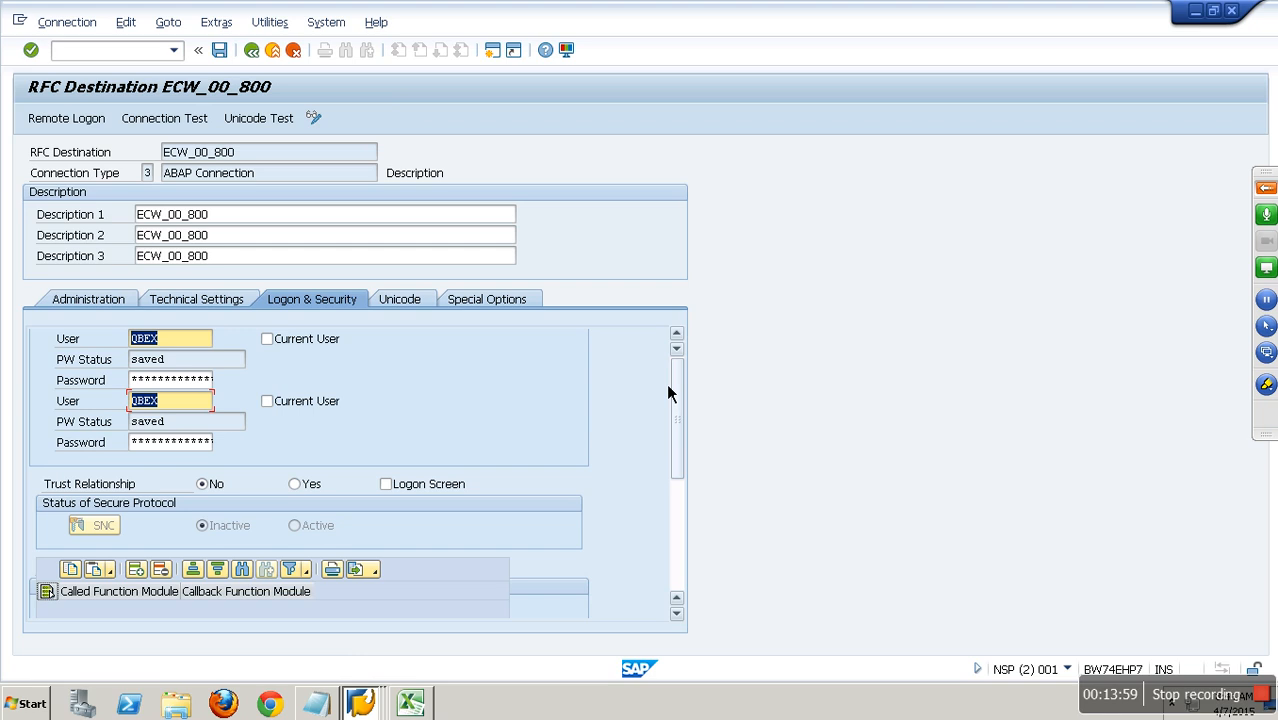
# Switch to the ECC system EHP, open transaction SM59 and list its ABAP connections.
pyautogui.click(368, 704)
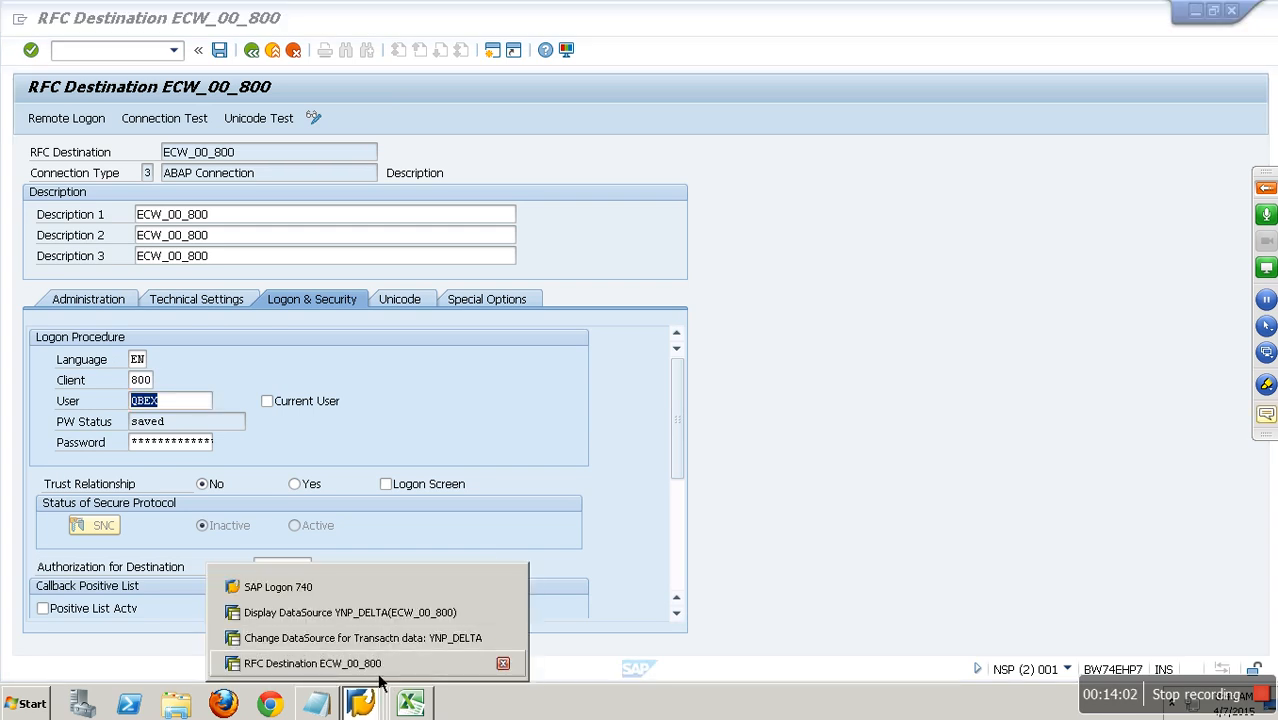
pyautogui.click(362, 637)
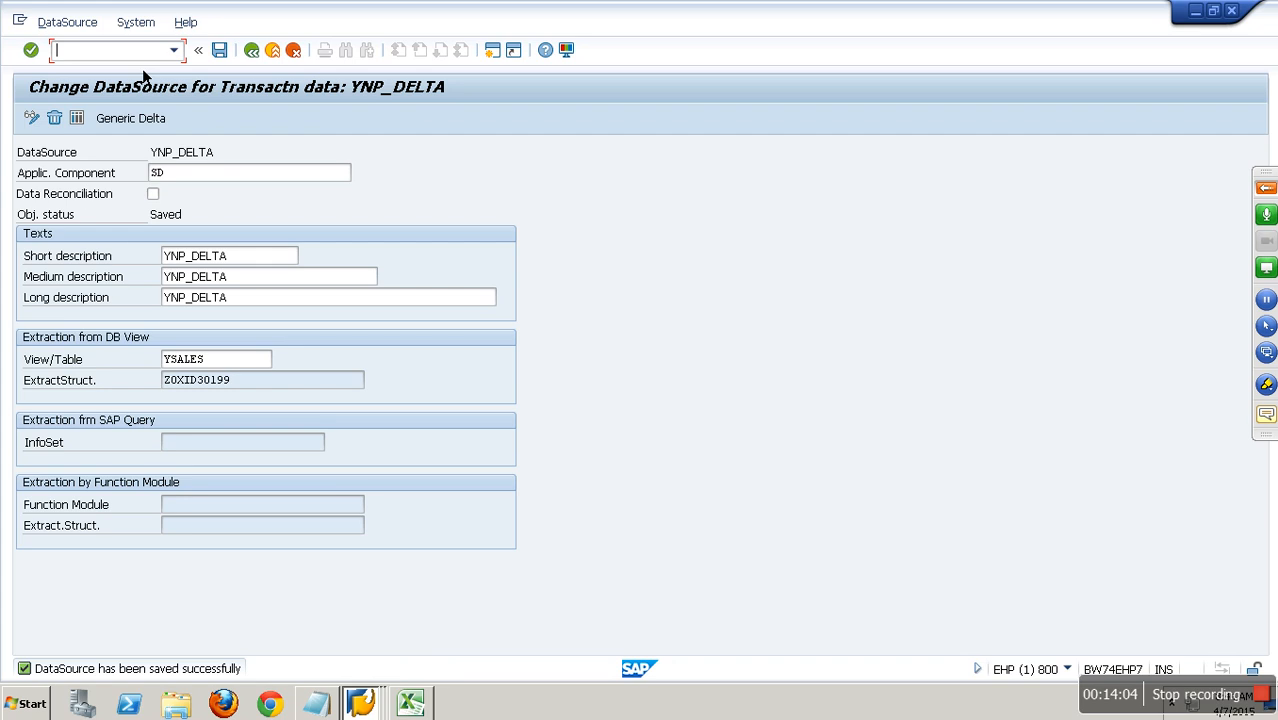
pyautogui.write('/nsm59')
pyautogui.press('Return')
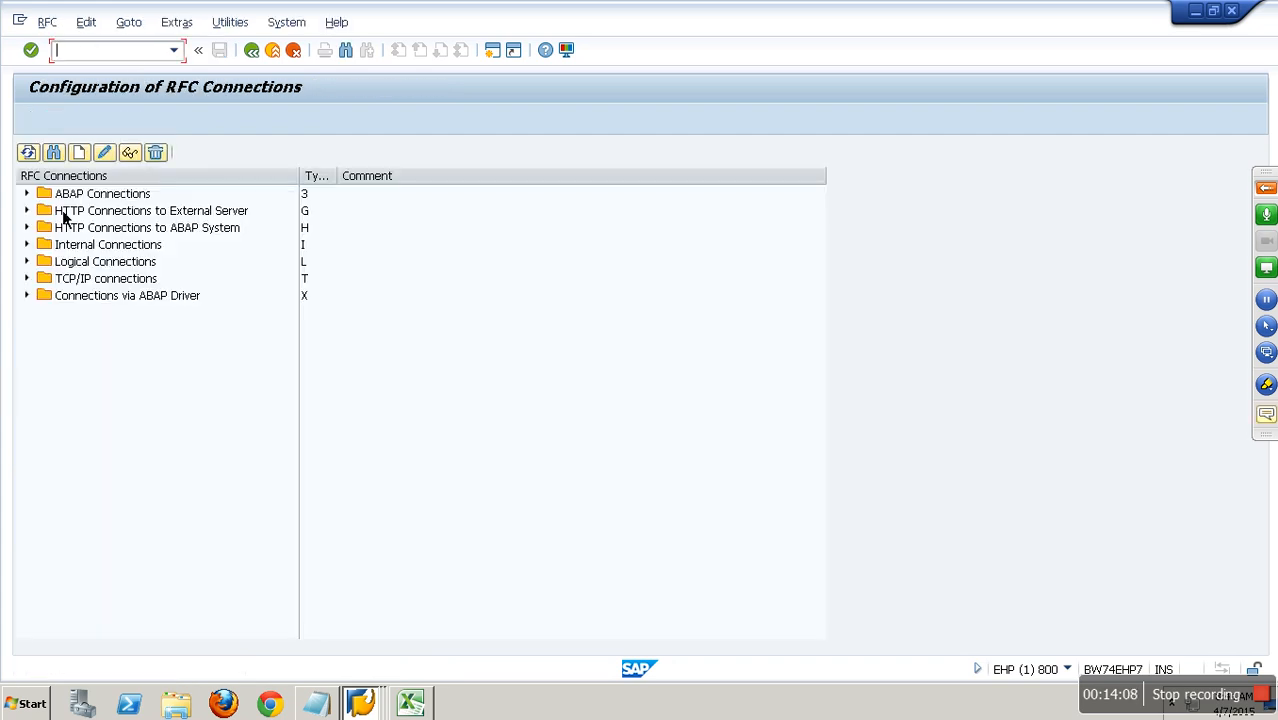
pyautogui.click(27, 194)
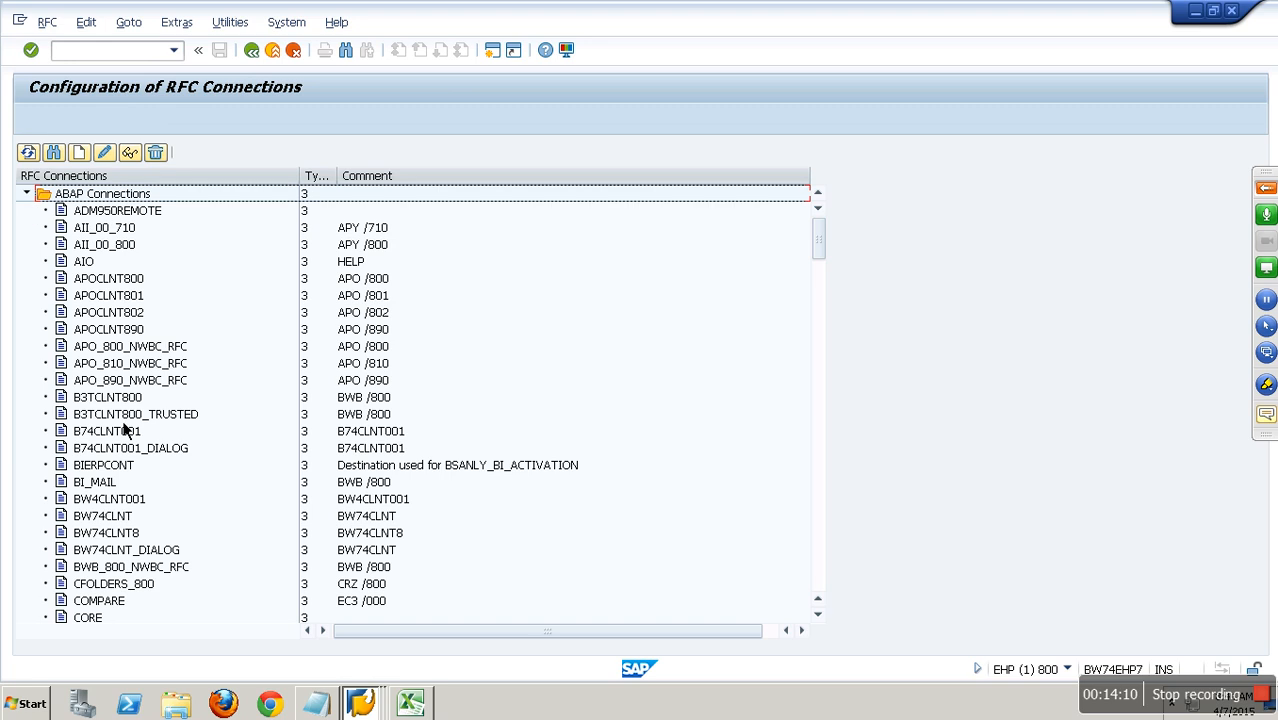
pyautogui.click(141, 400)
pyautogui.scroll(-1, 135, 455)
pyautogui.doubleClick(131, 420)
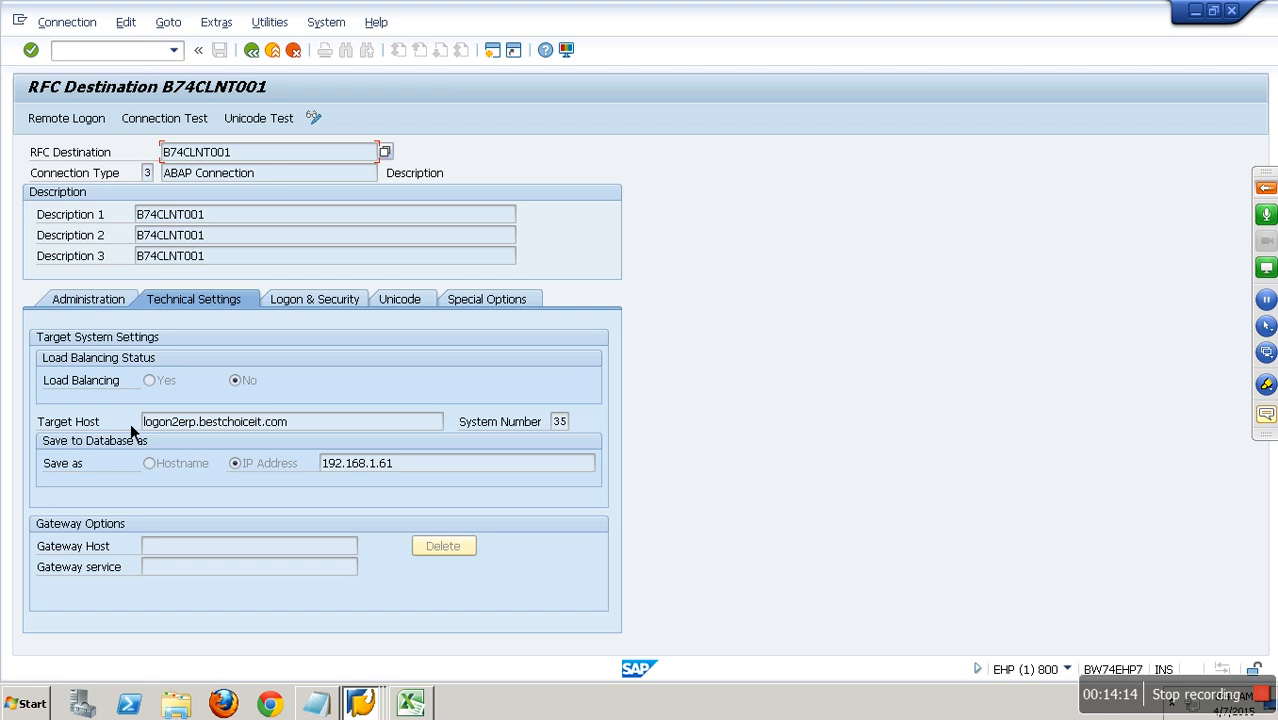
pyautogui.click(252, 51)
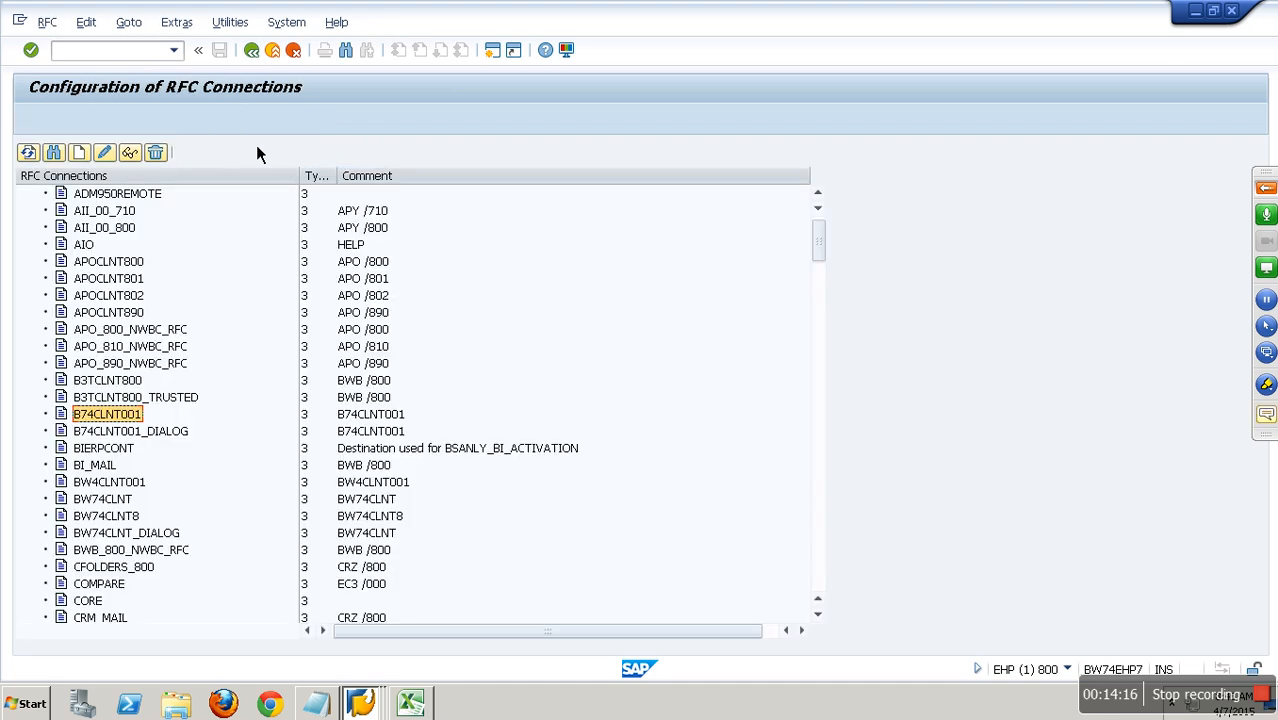
# Open RFC destination BW74CLNT for change, re-enter its logon password and save the connection.
pyautogui.scroll(-2, 152, 460)
pyautogui.doubleClick(120, 467)
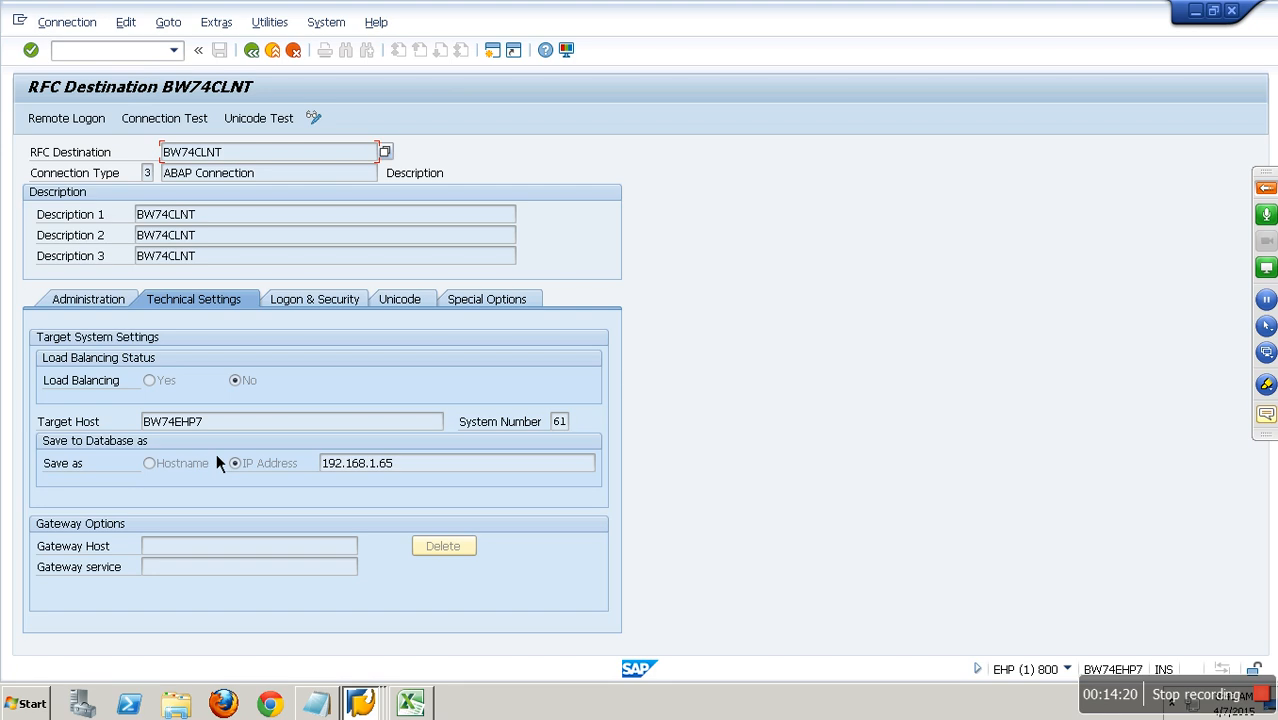
pyautogui.click(299, 310)
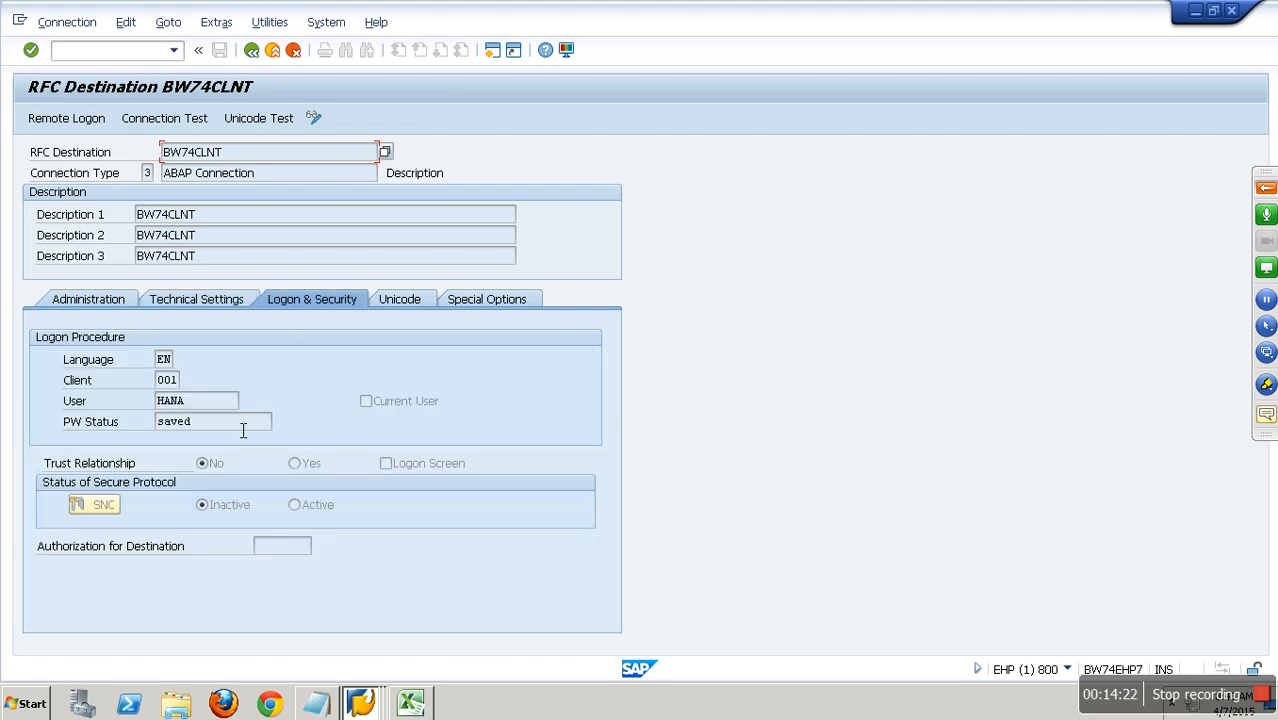
pyautogui.click(318, 120)
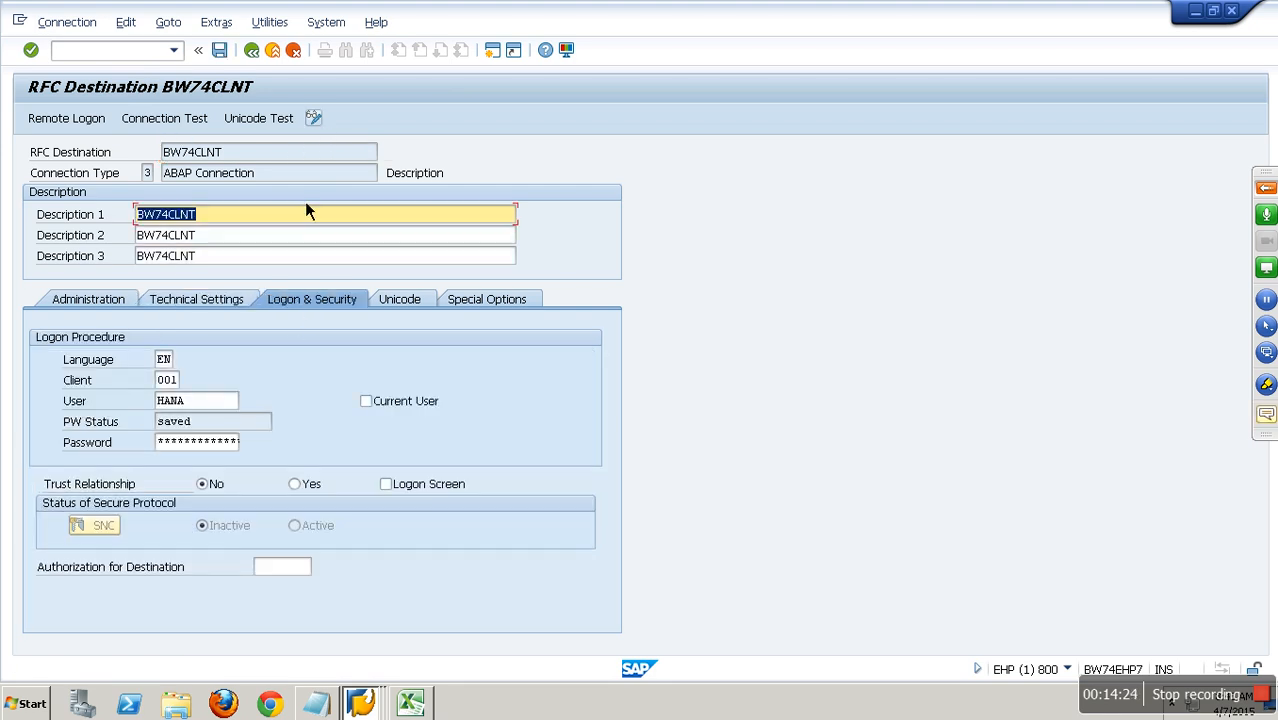
pyautogui.click(215, 446)
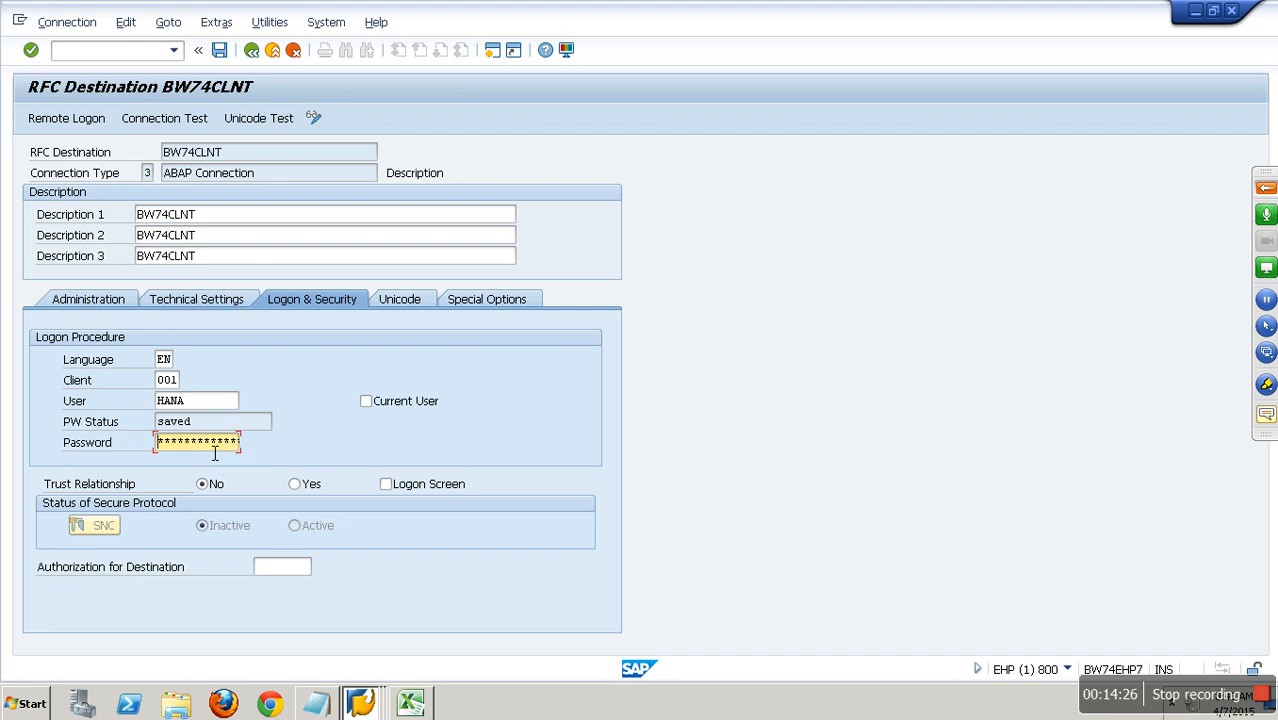
pyautogui.write('*')
pyautogui.click(220, 52)
pyautogui.click(251, 51)
# Switch back to the BW system, reactivate DataSource YNP_DELTA despite it already being active, and return to the workbench.
pyautogui.moveTo(362, 702)
pyautogui.click(362, 614)
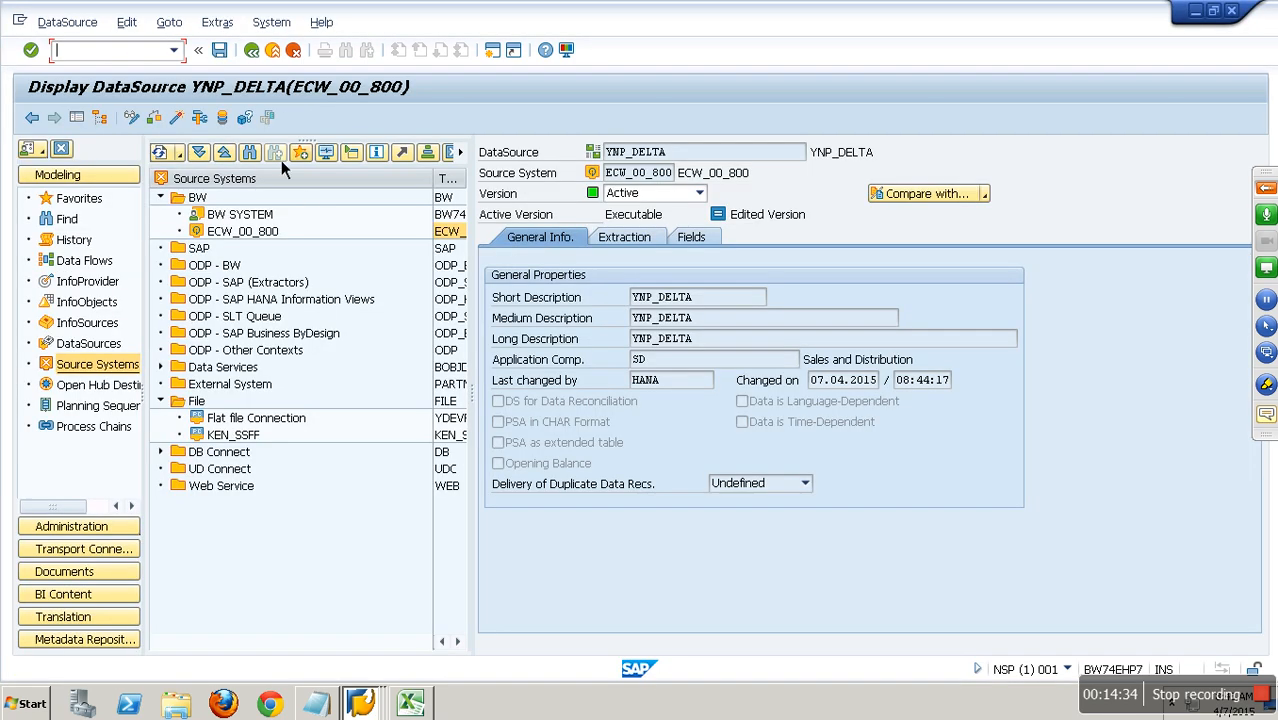
pyautogui.click(150, 119)
pyautogui.click(176, 118)
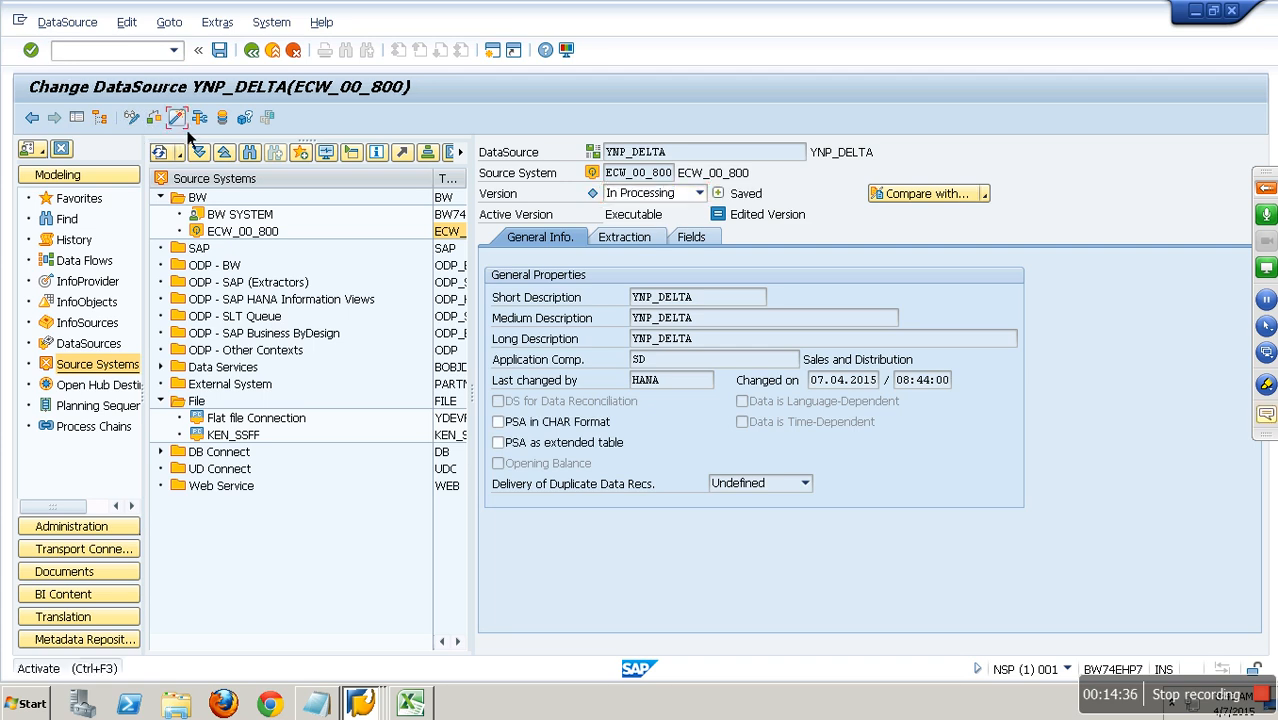
pyautogui.click(312, 367)
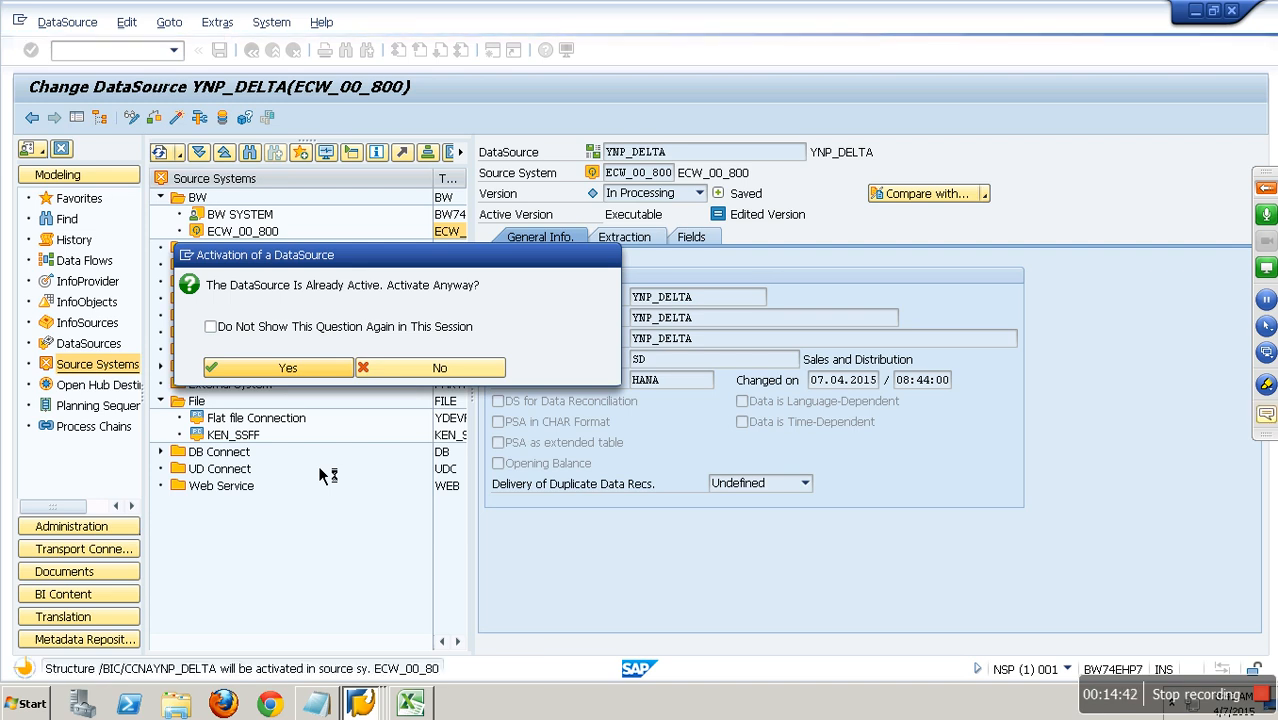
pyautogui.press('Return')
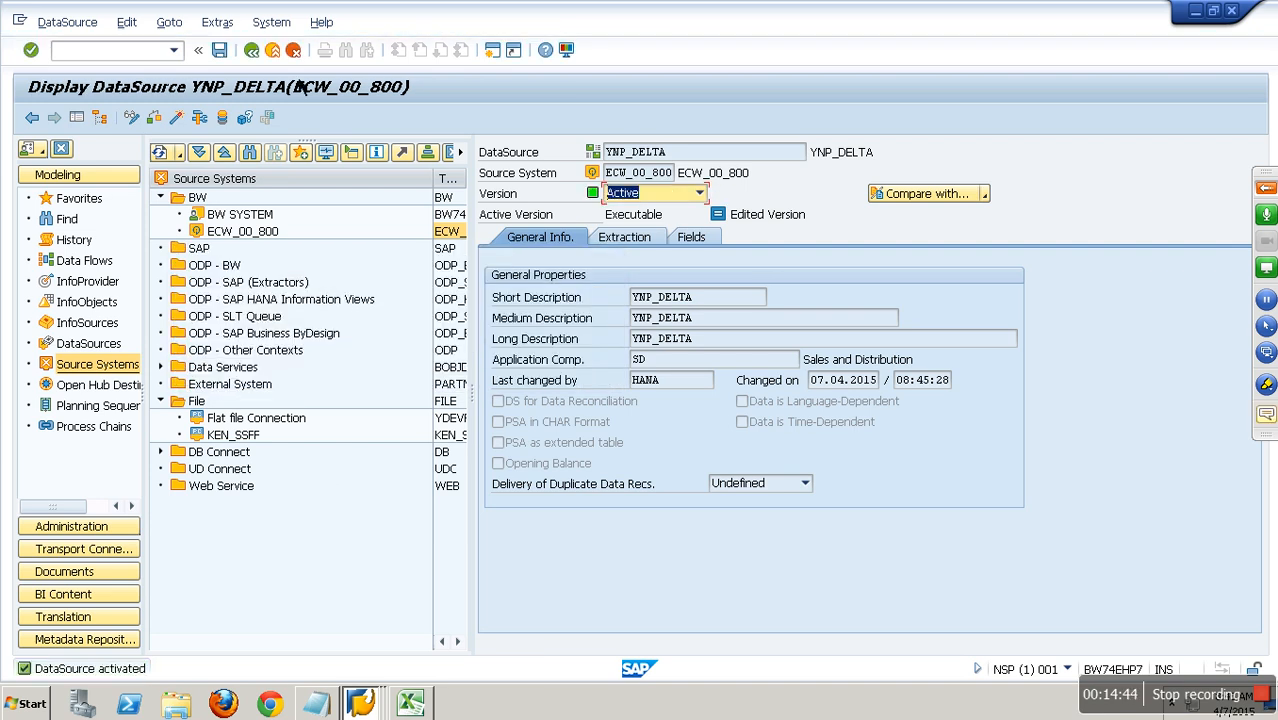
pyautogui.click(279, 57)
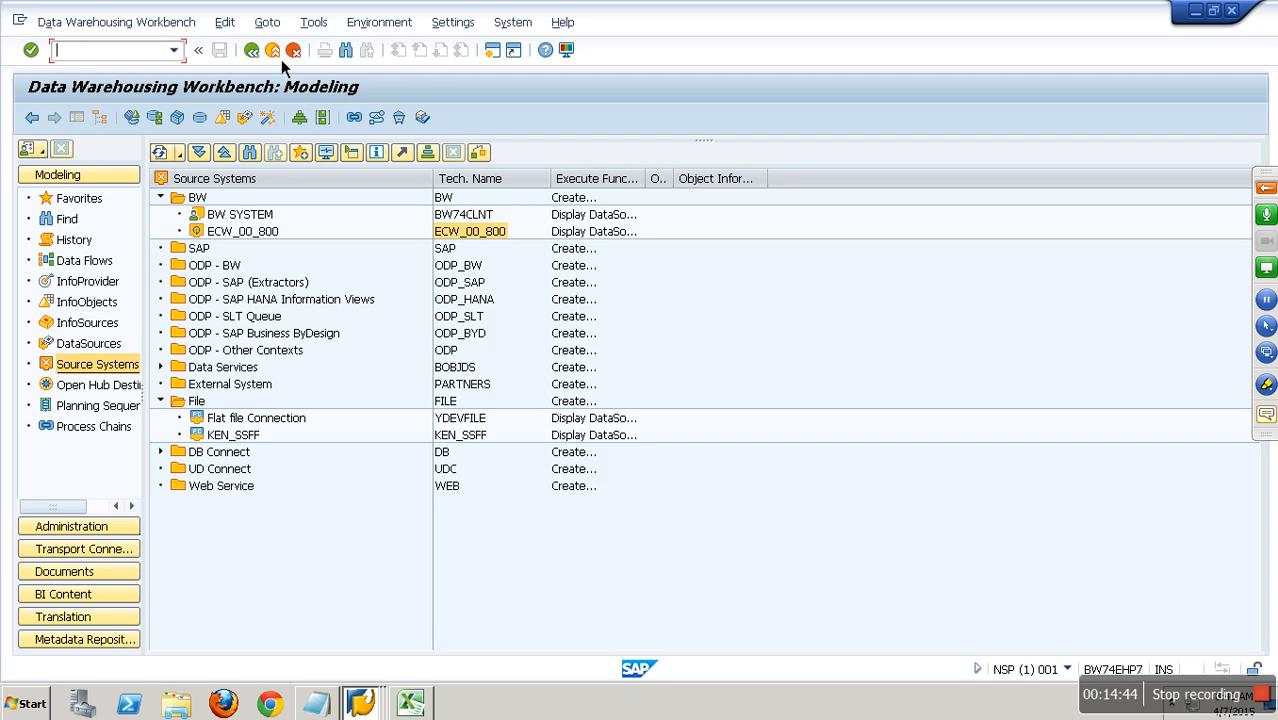
# List the InfoProviders, expand InfoArea ECC Extraction and Generic DSO 01, and select its technical name ZGEN_O01 for copying.
pyautogui.click(99, 286)
pyautogui.click(162, 554)
pyautogui.click(161, 486)
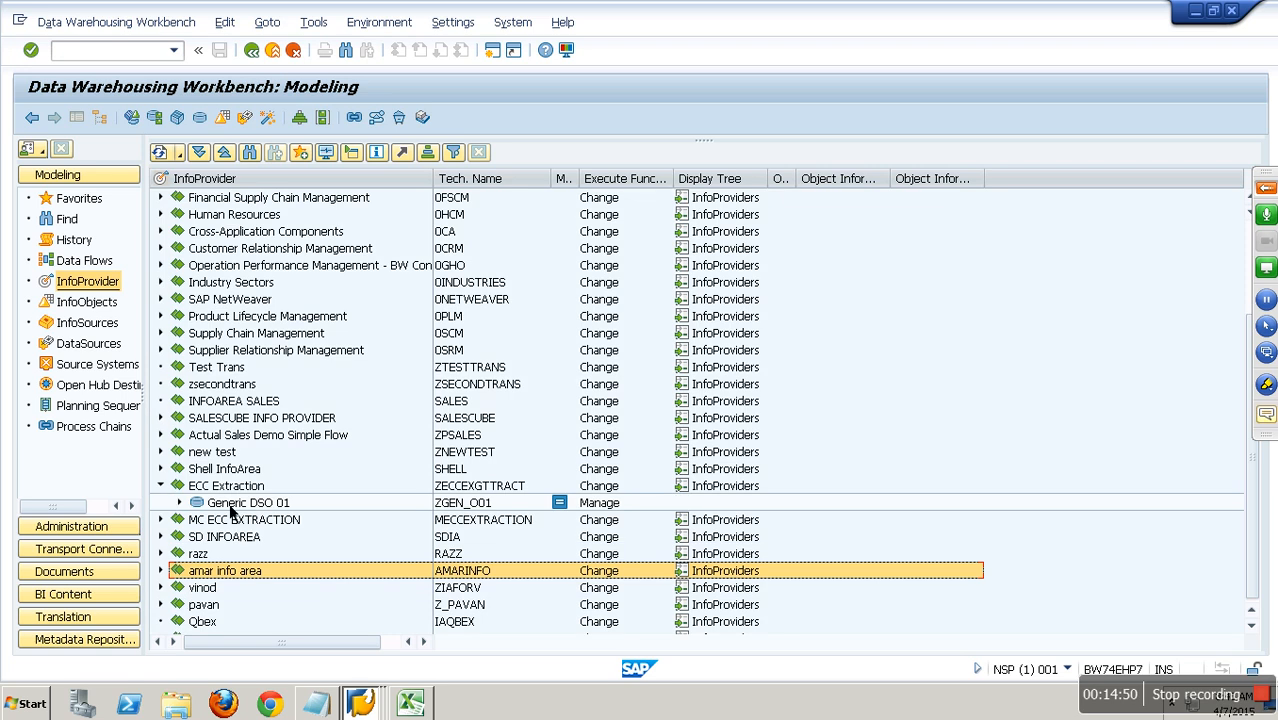
pyautogui.click(181, 503)
pyautogui.click(471, 506)
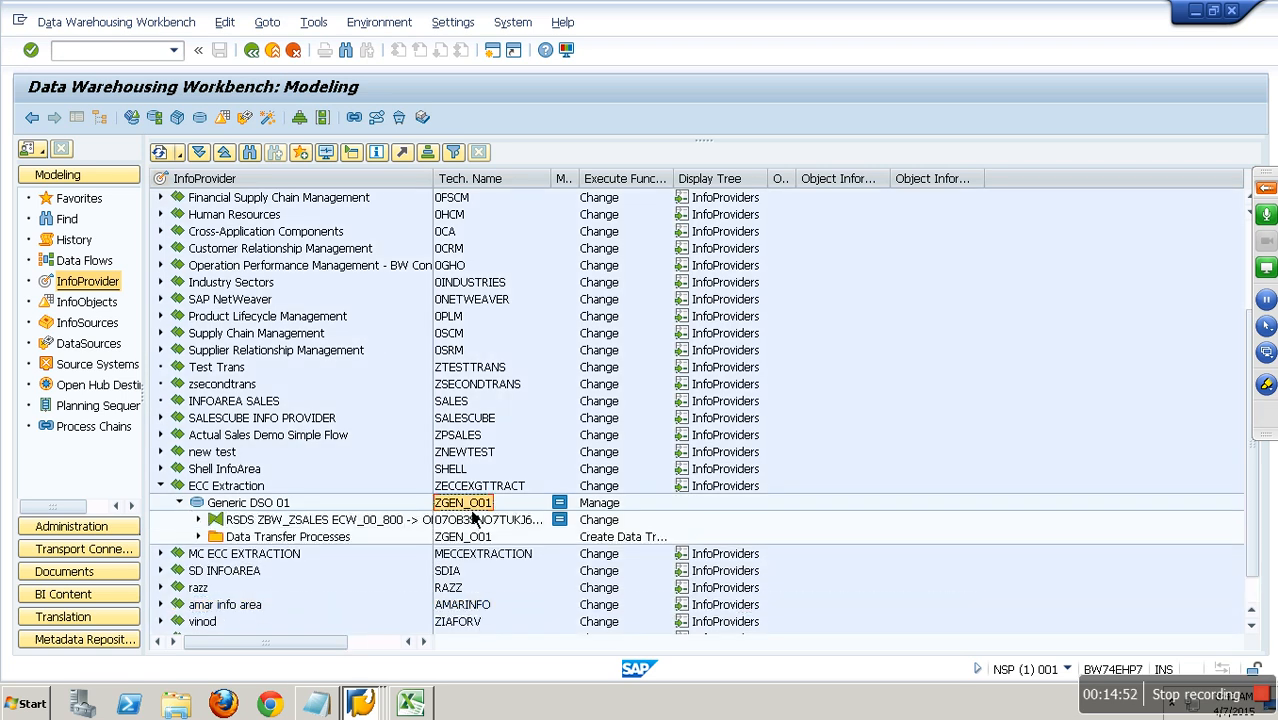
# Begin a new DataStore object in InfoArea ECC Extraction with ZGEN_O01 as its template.
pyautogui.rightClick(243, 487)
pyautogui.click(352, 307)
pyautogui.click(197, 348)
pyautogui.write('ZGEN_O01')
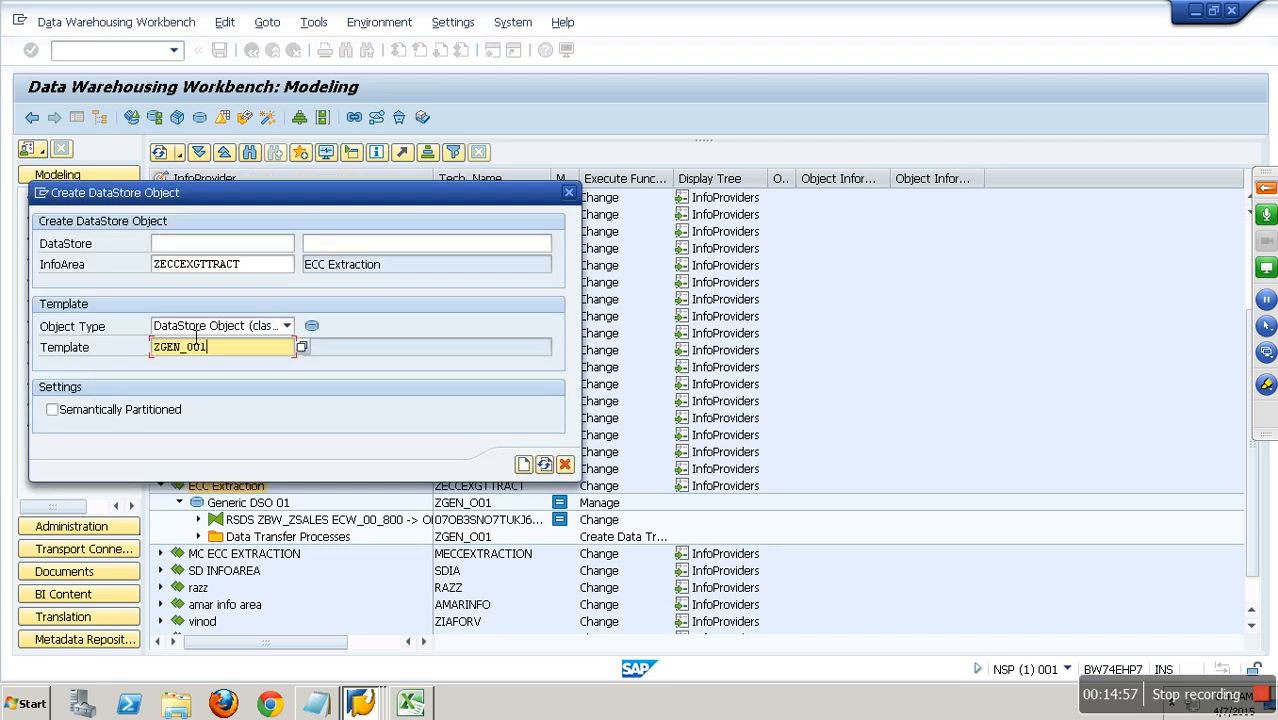
# Name the new DataStore object ZGEN_DEL with the description Delta Demo and create it.
pyautogui.click(210, 243)
pyautogui.write('ZGEN_001')
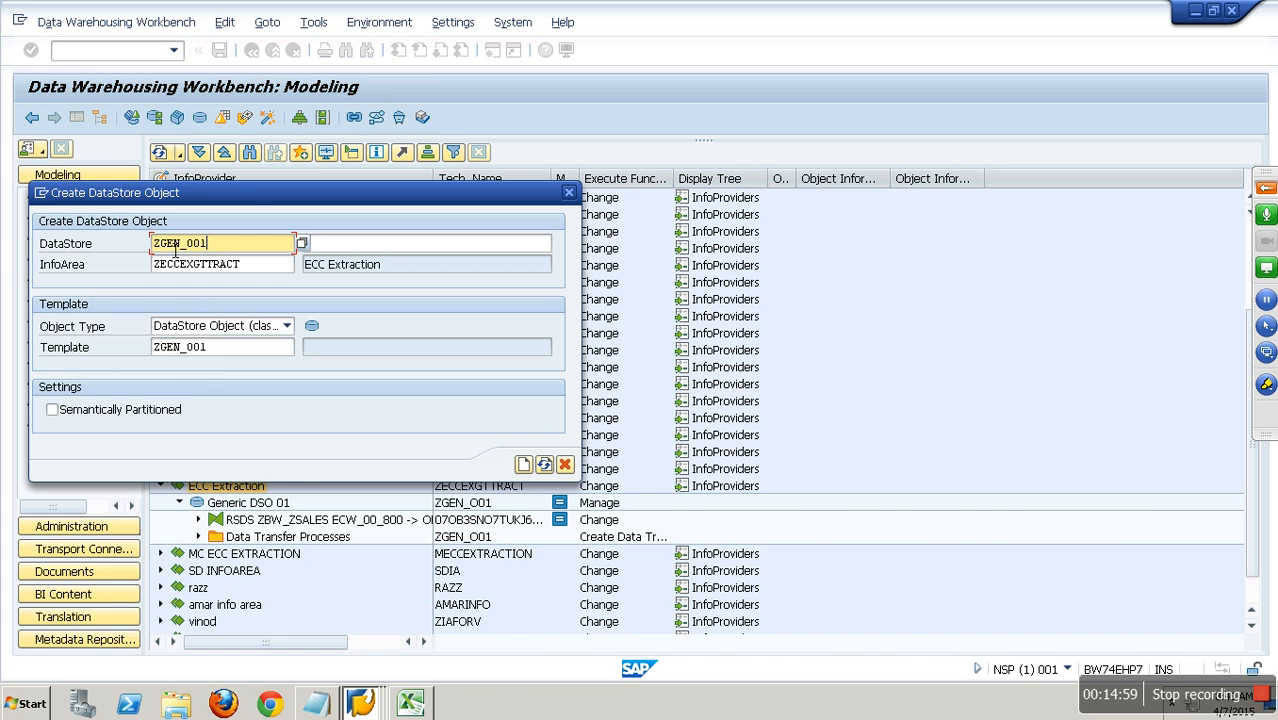
pyautogui.click(231, 250)
pyautogui.press('BackSpace')
pyautogui.press('BackSpace')
pyautogui.press('BackSpace')
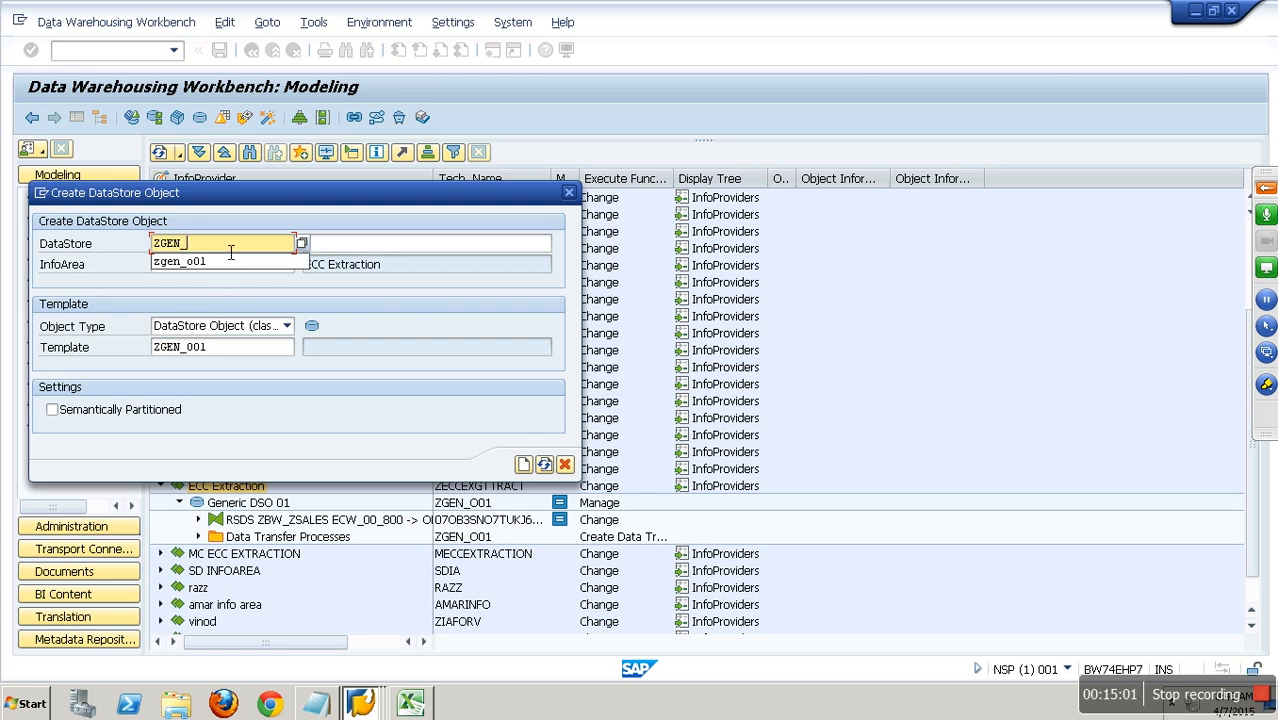
pyautogui.write('del')
pyautogui.press('Tab')
pyautogui.write('Delta Demo')
pyautogui.click(524, 464)
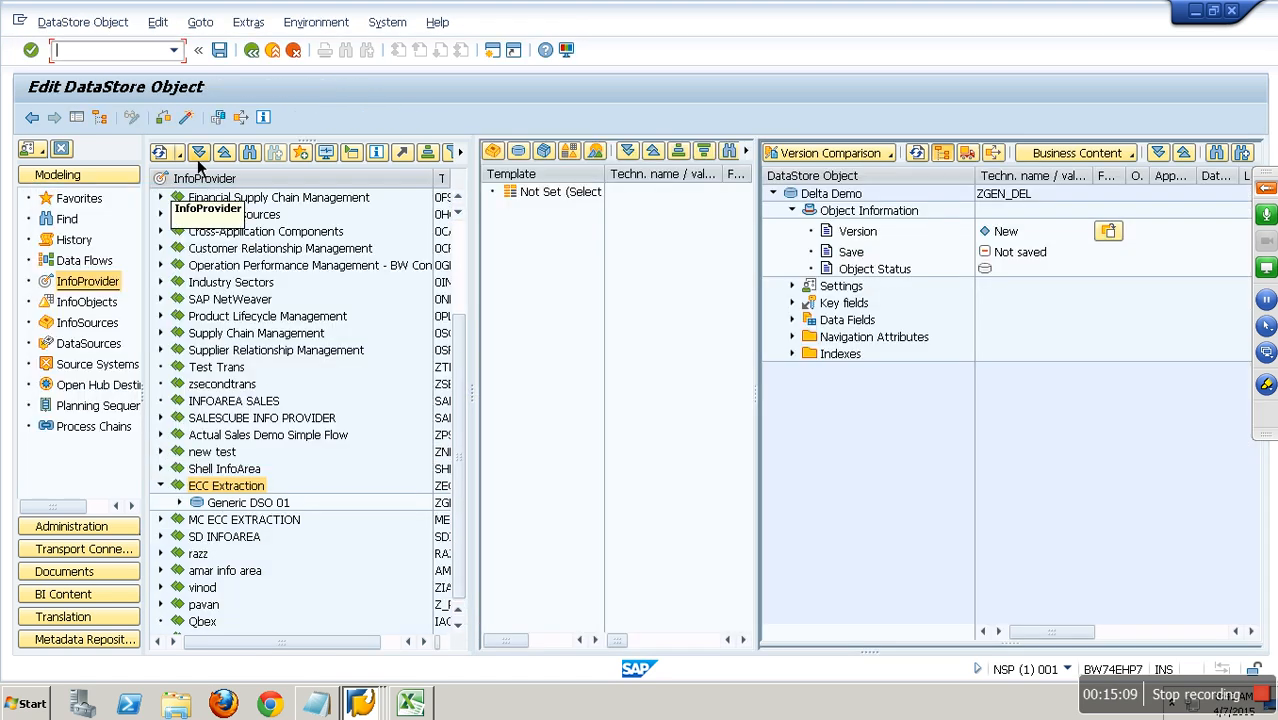
# Expand the key fields and data fields of ZGEN_DEL, activate the DataStore object and return to the workbench.
pyautogui.click(793, 303)
pyautogui.click(792, 337)
pyautogui.click(186, 118)
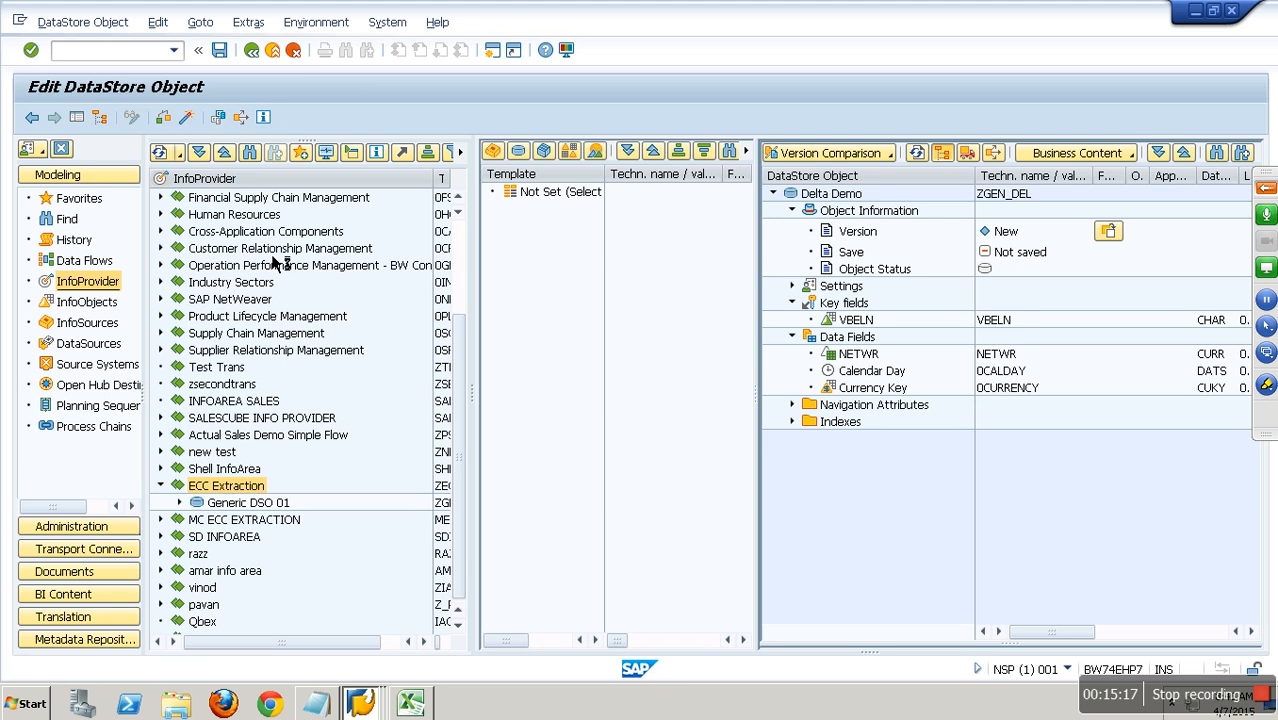
pyautogui.click(251, 50)
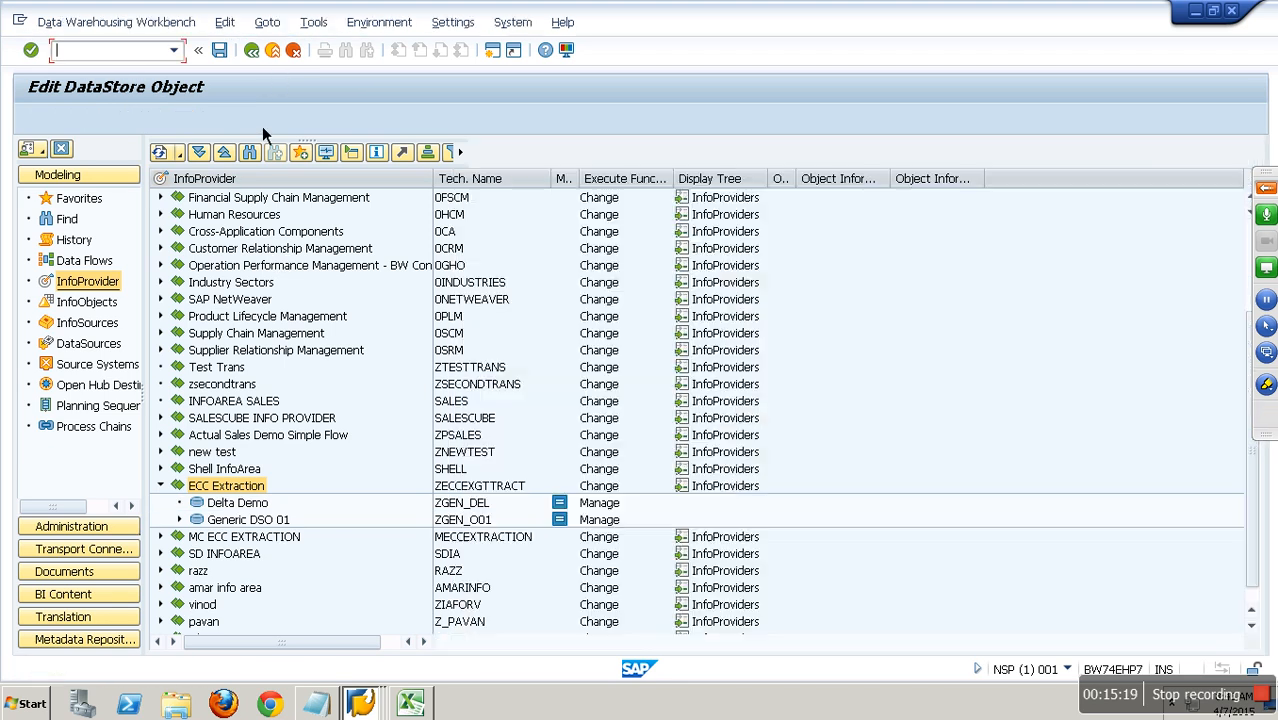
# Copy the technical name of DataSource YNP_DELTA and start creating a transformation on DataStore object Delta Demo.
pyautogui.click(100, 345)
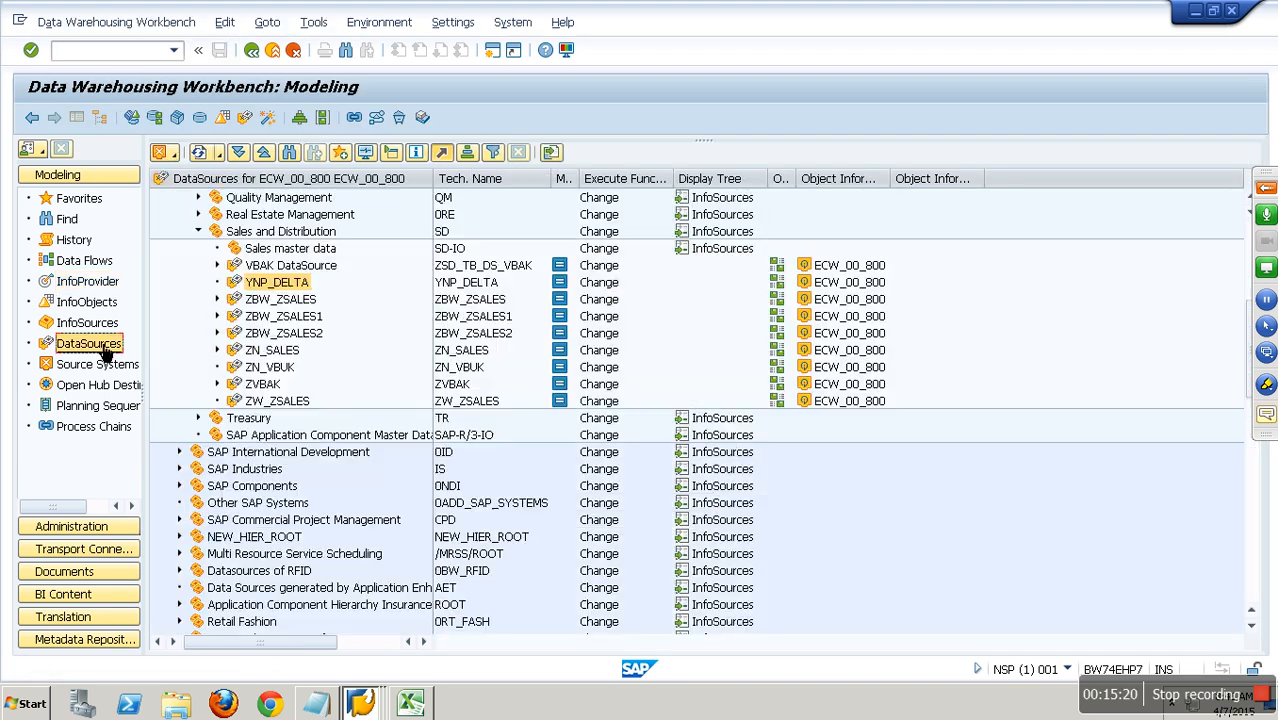
pyautogui.click(476, 287)
pyautogui.click(60, 289)
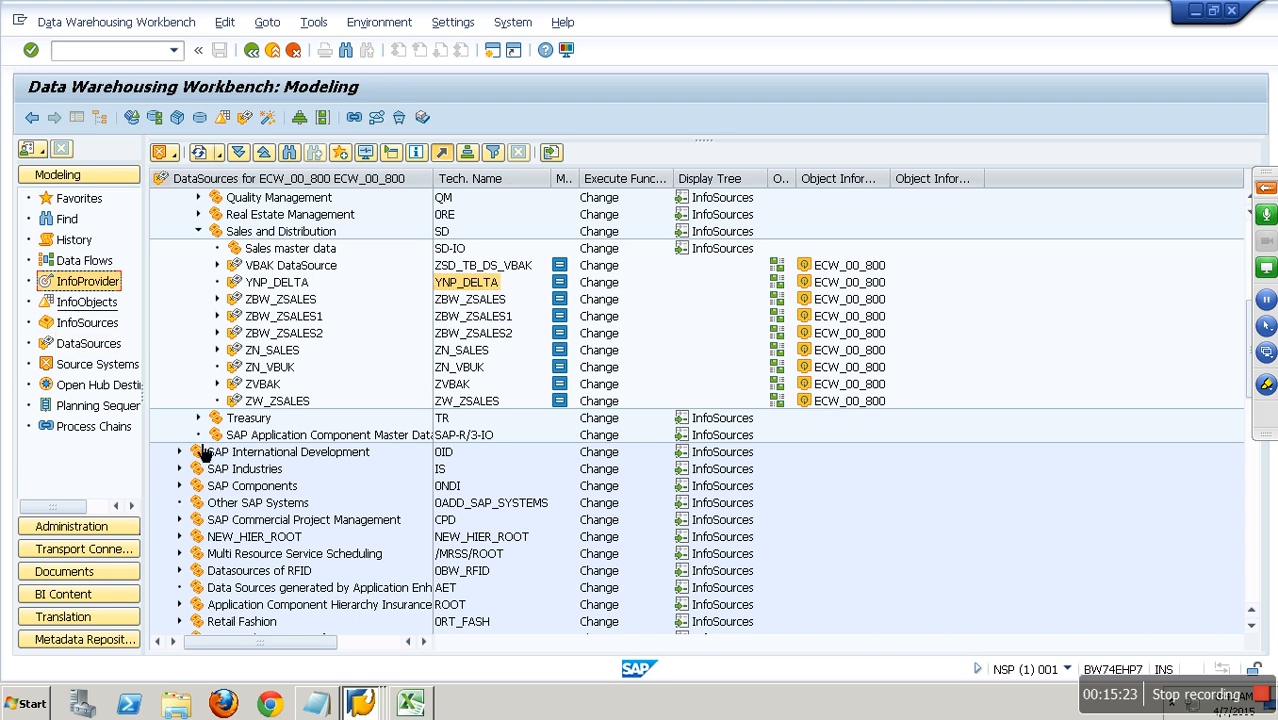
pyautogui.rightClick(245, 504)
pyautogui.click(338, 401)
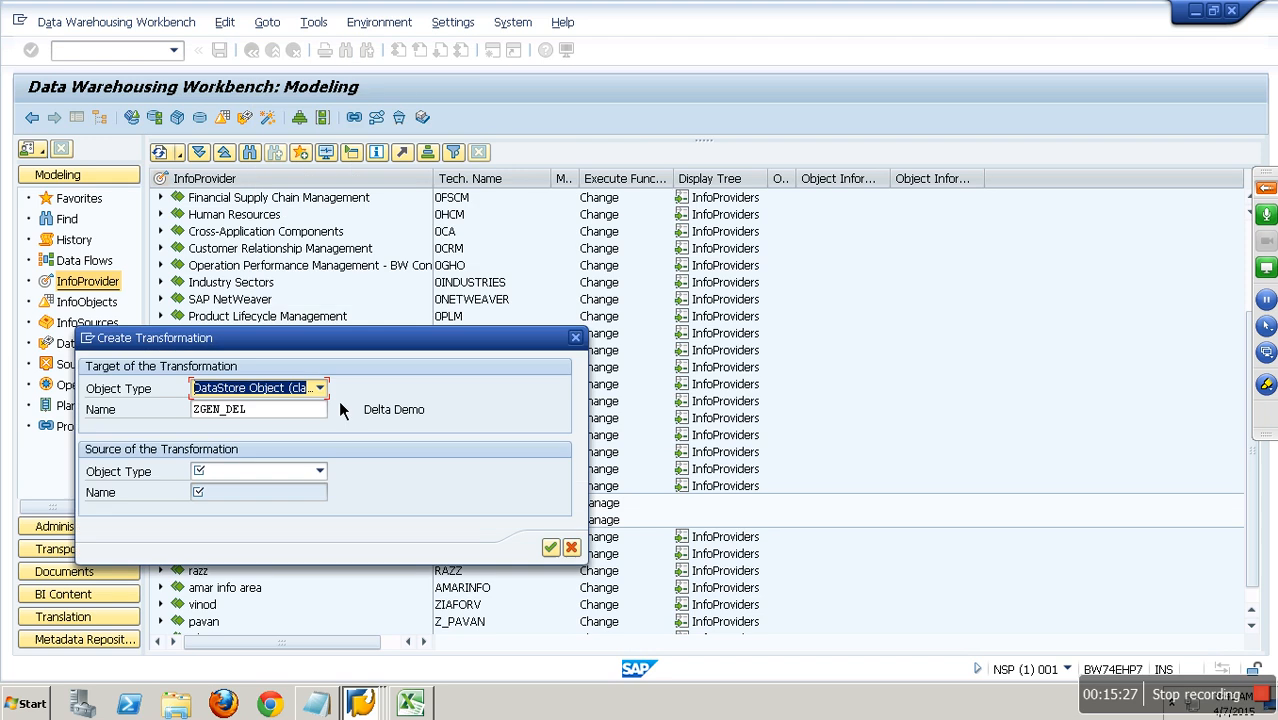
# Set the transformation's source to DataSource YNP_DELTA from source system ECW_00_800 and generate the transformation.
pyautogui.click(316, 472)
pyautogui.click(250, 485)
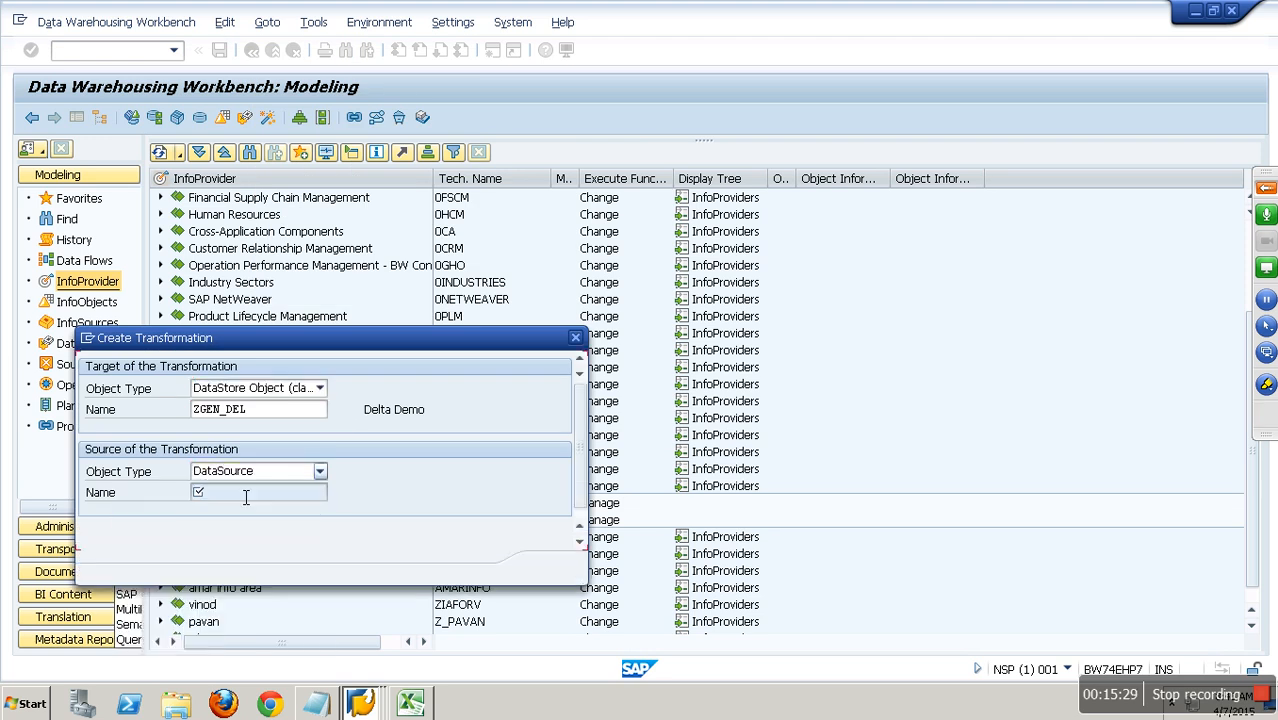
pyautogui.write('YNP_DELTA')
pyautogui.click(237, 513)
pyautogui.press('space')
pyautogui.press('Down')
pyautogui.press('Return')
pyautogui.press('Return')
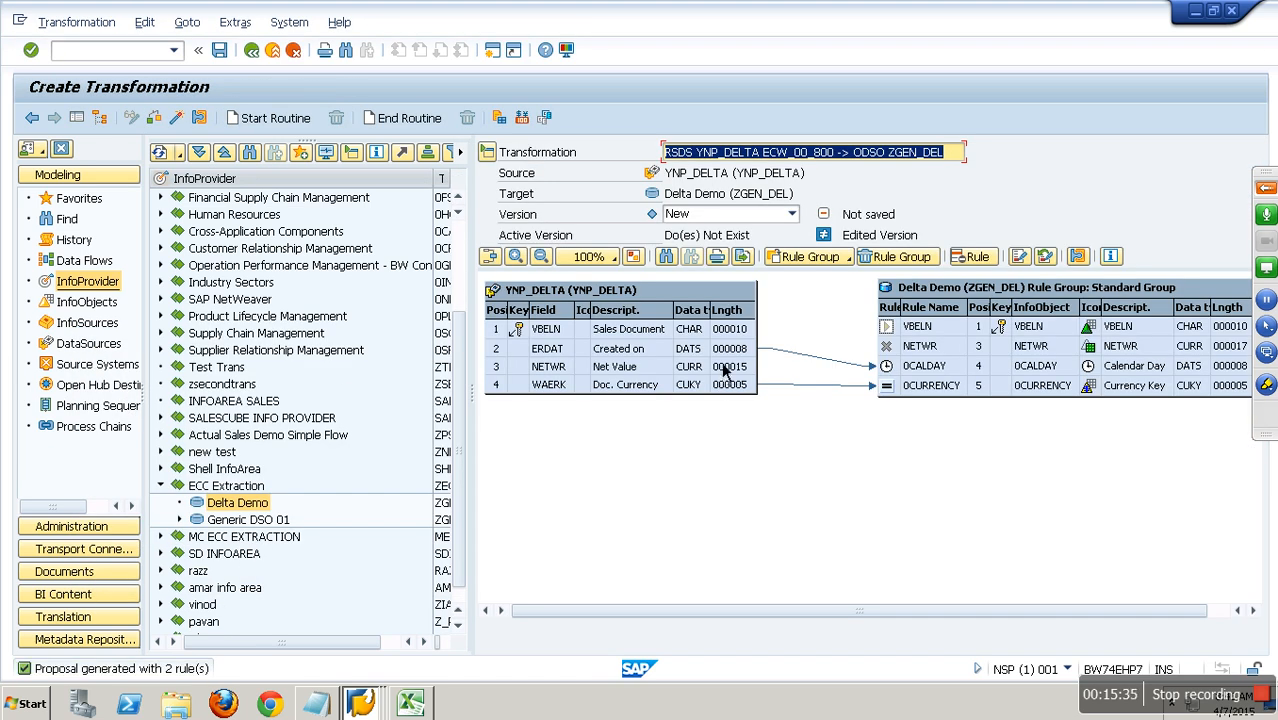
# Map source fields VBELN and NETWR to their matching targets, activate the transformation and return to the workbench.
pyautogui.moveTo(742, 334); pyautogui.dragTo(925, 332)
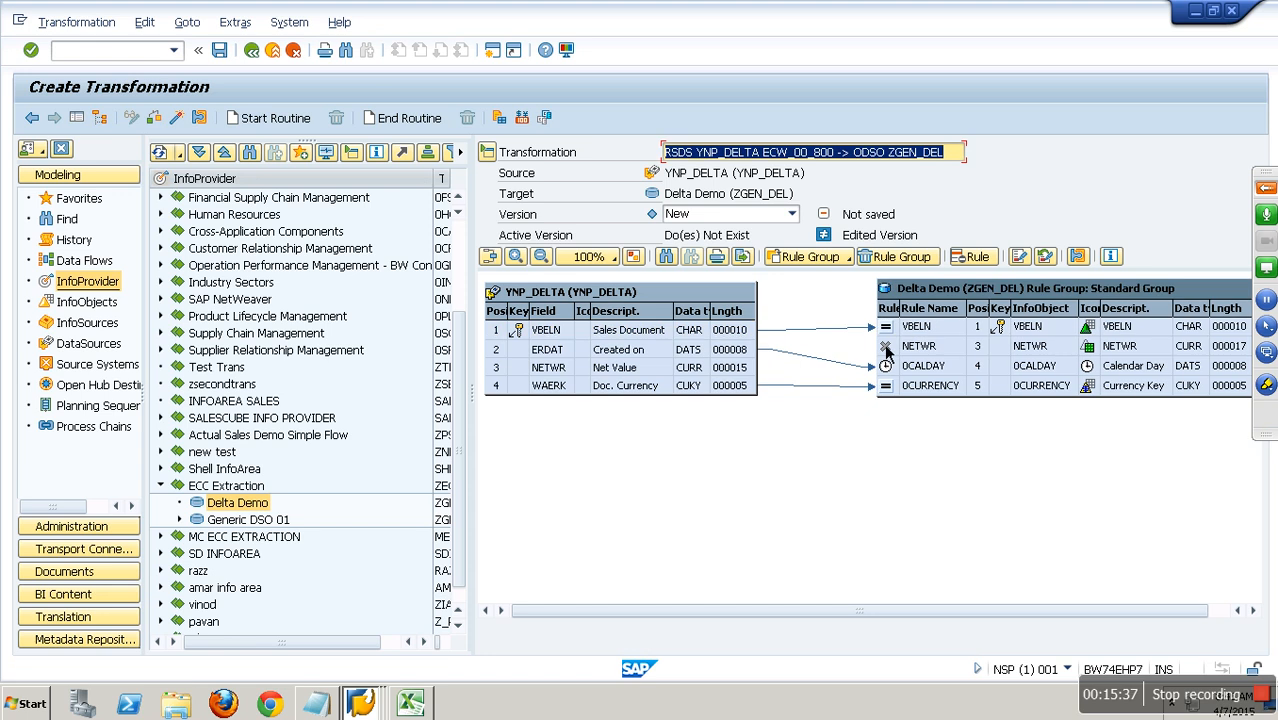
pyautogui.moveTo(752, 367); pyautogui.dragTo(905, 345)
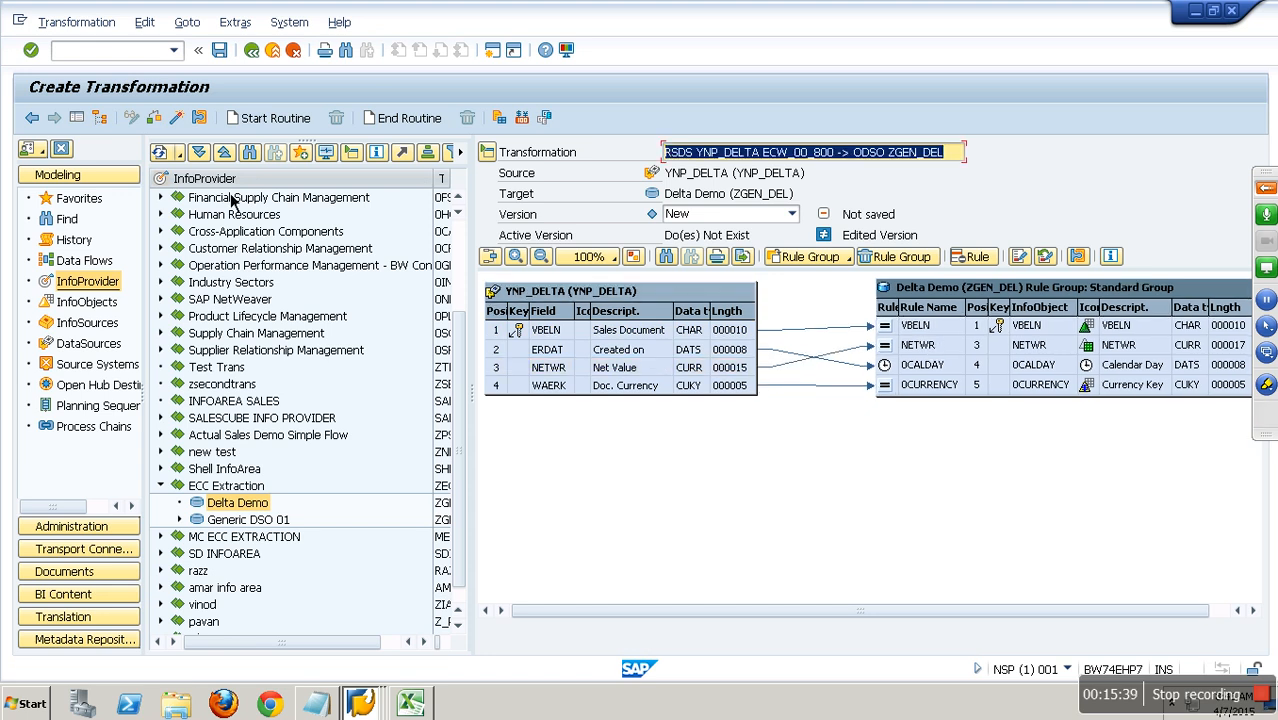
pyautogui.click(190, 125)
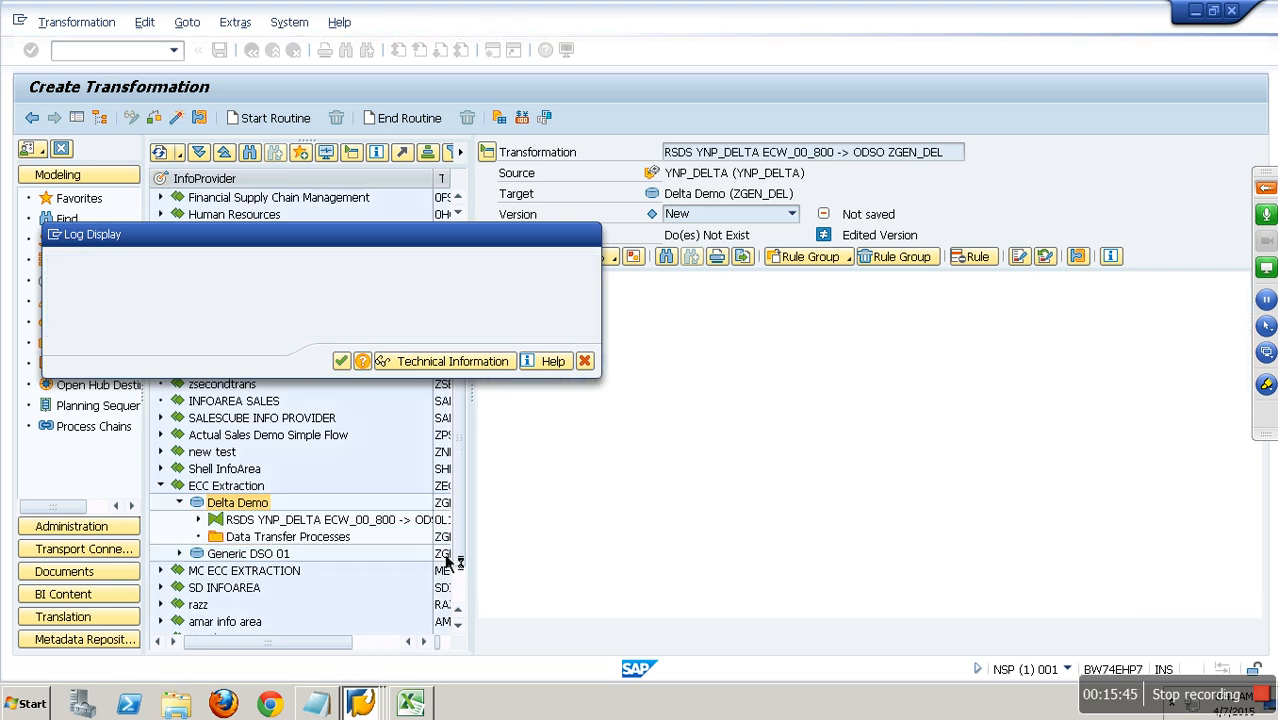
pyautogui.press('F3')
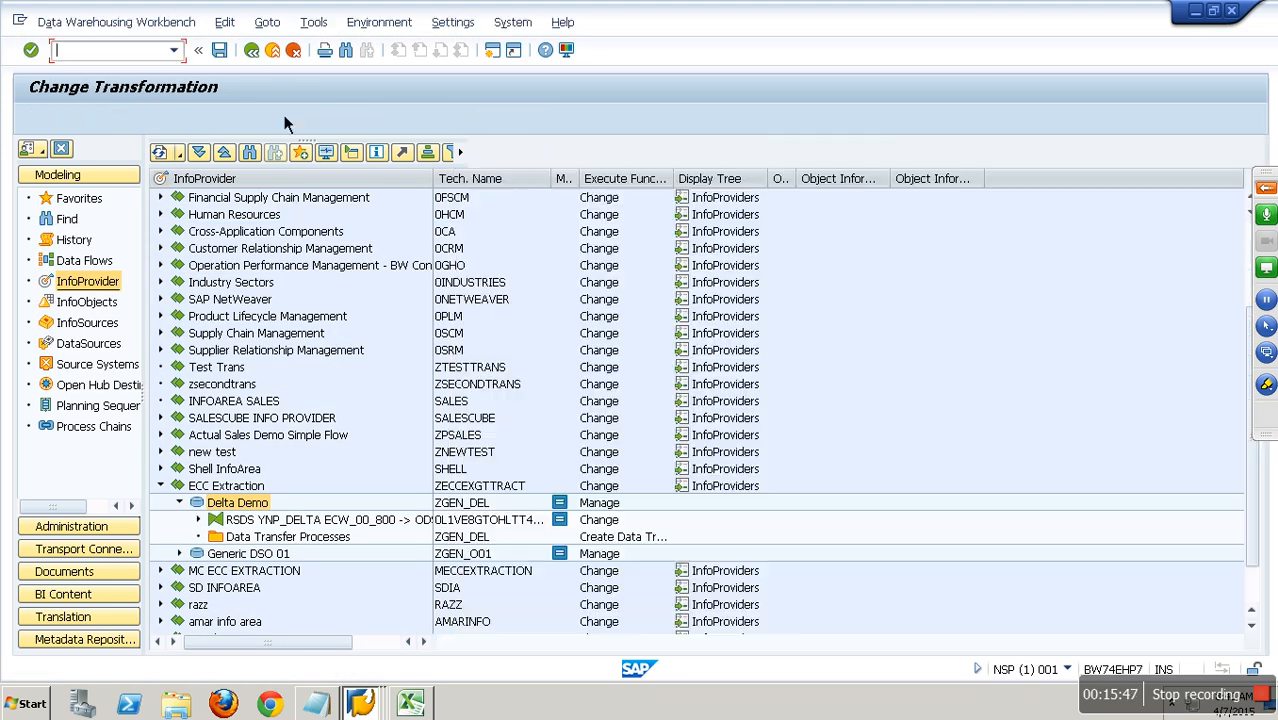
# Create a data transfer process from YNP_DELTA to ZGEN_DEL, activate it with Delta extraction mode and leave its editor.
pyautogui.rightClick(263, 538)
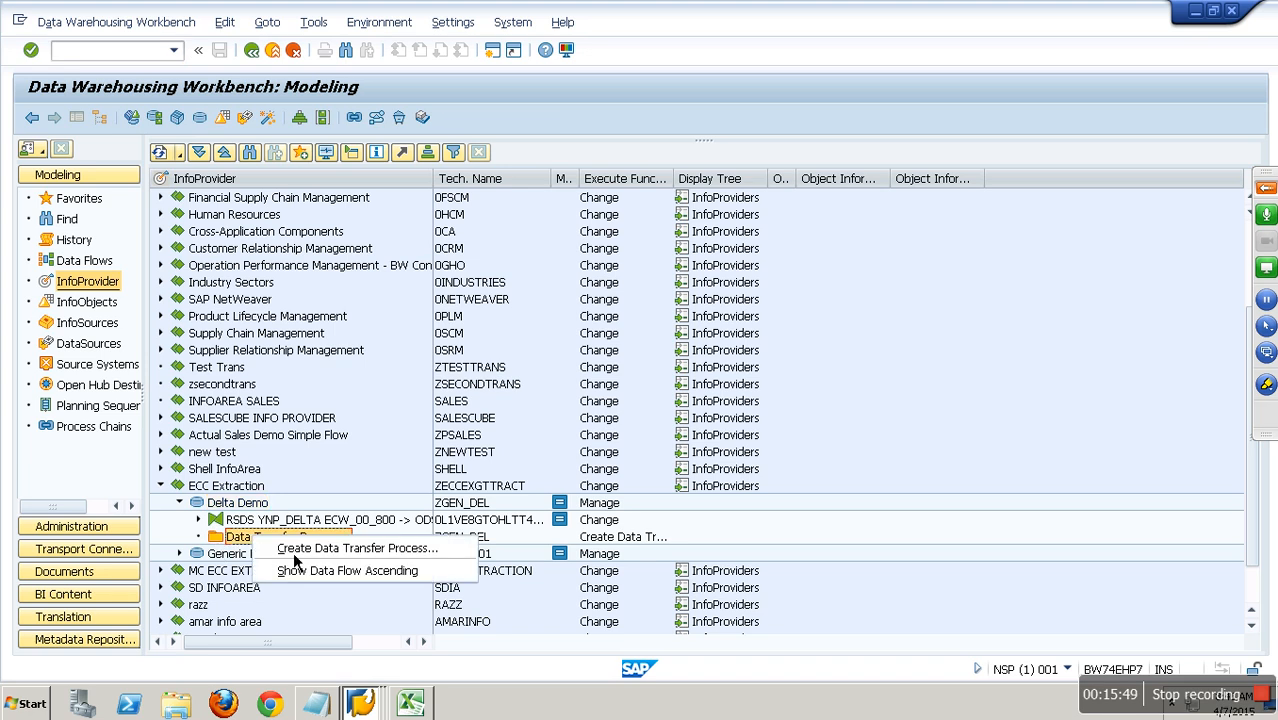
pyautogui.click(314, 555)
pyautogui.press('Return')
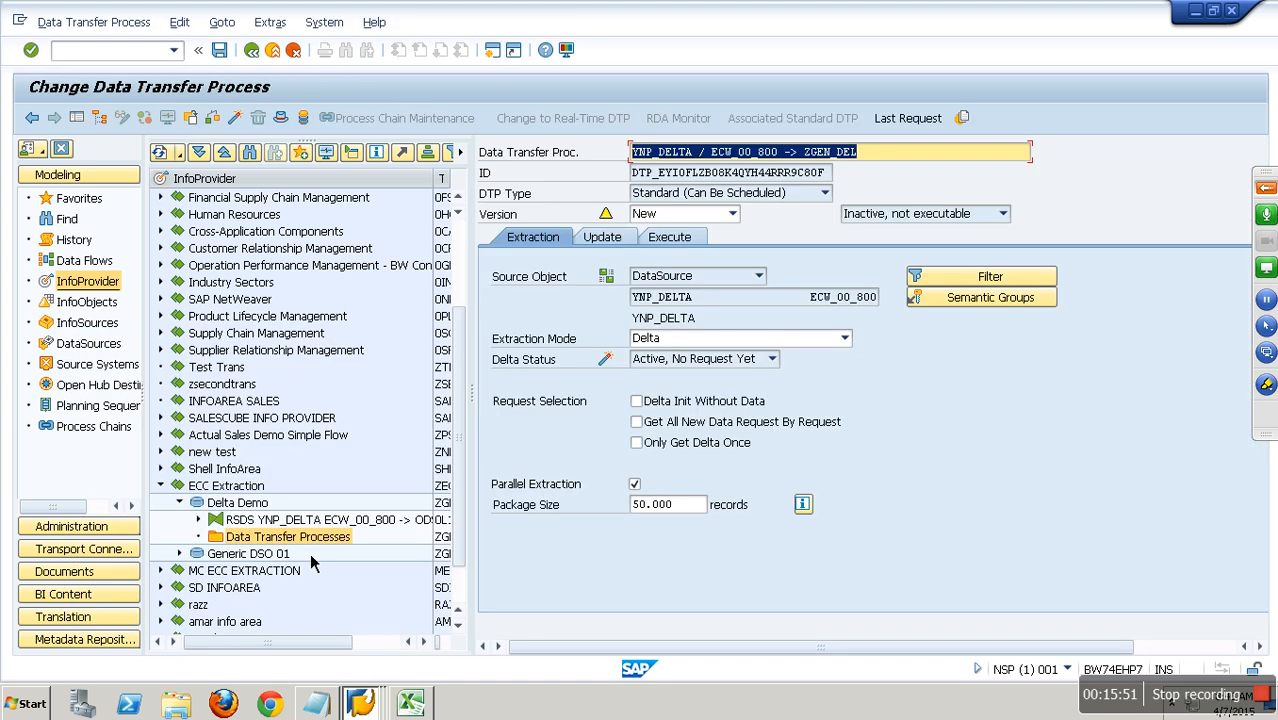
pyautogui.click(234, 119)
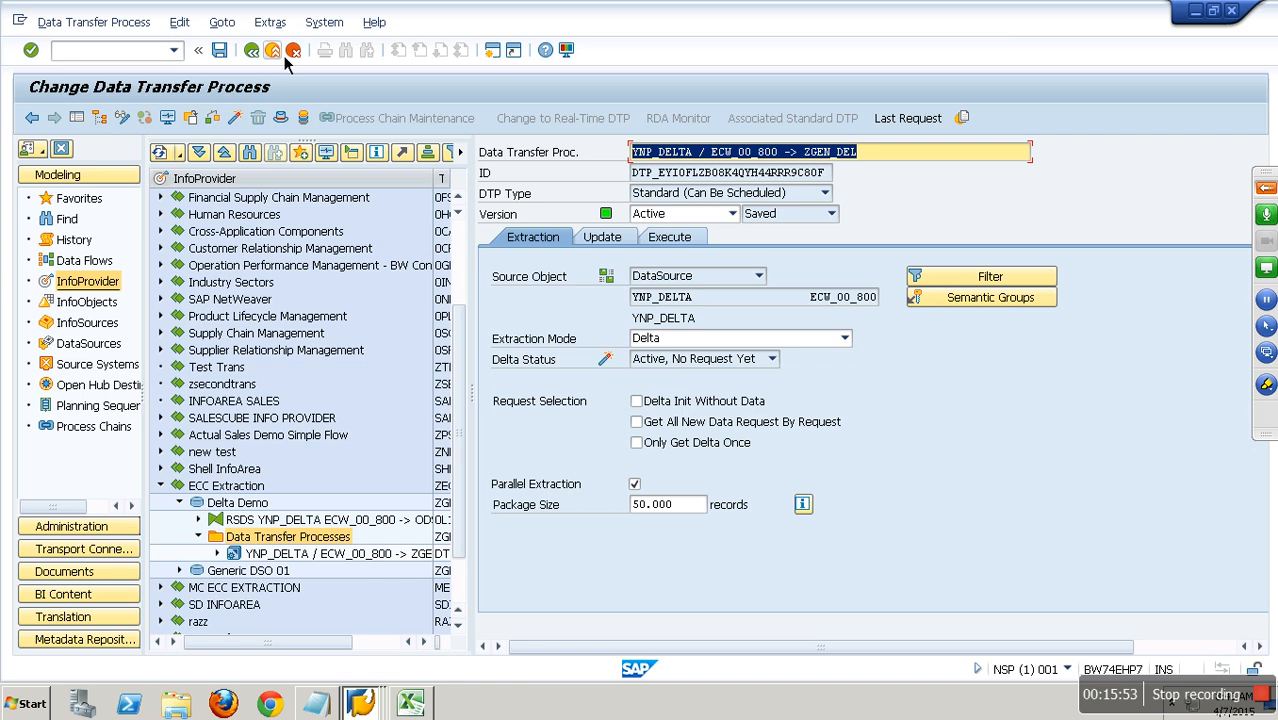
pyautogui.click(273, 51)
# Create an InfoPackage described as "ip : Init Load" for DataSource YNP_DELTA under Delta Demo, save it and exit the scheduler.
pyautogui.click(198, 520)
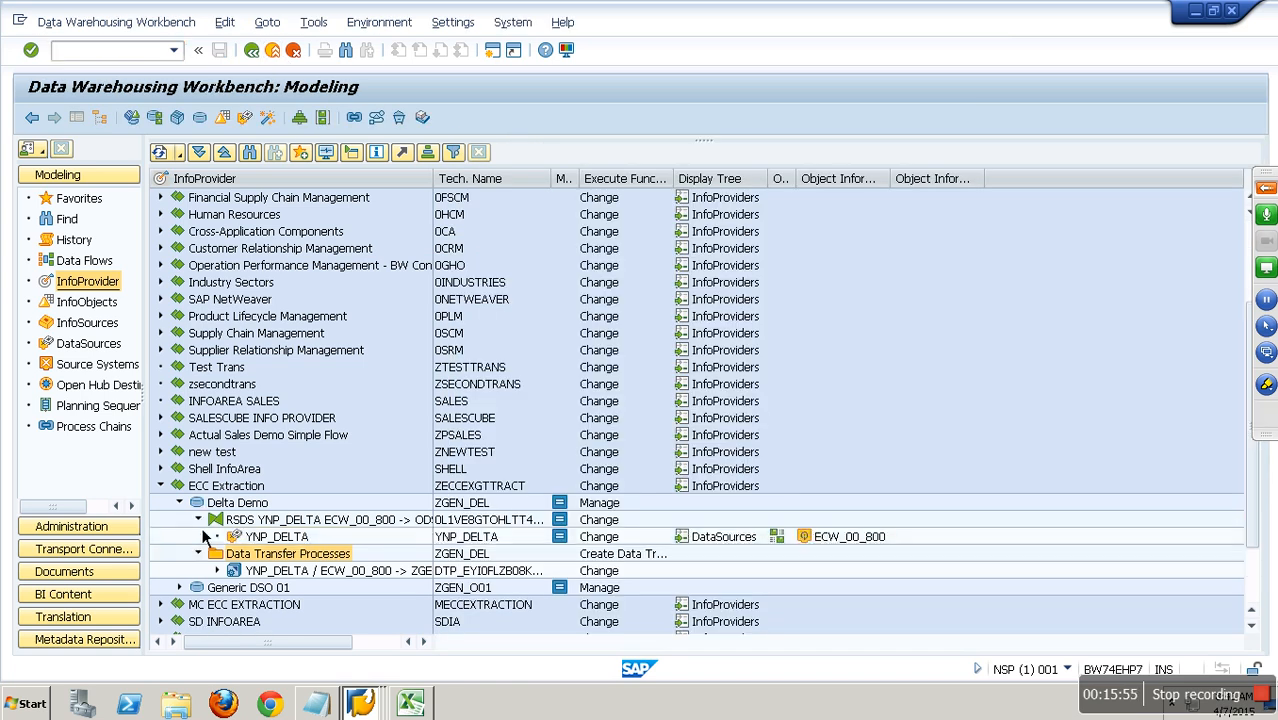
pyautogui.scroll(-2, 298, 558)
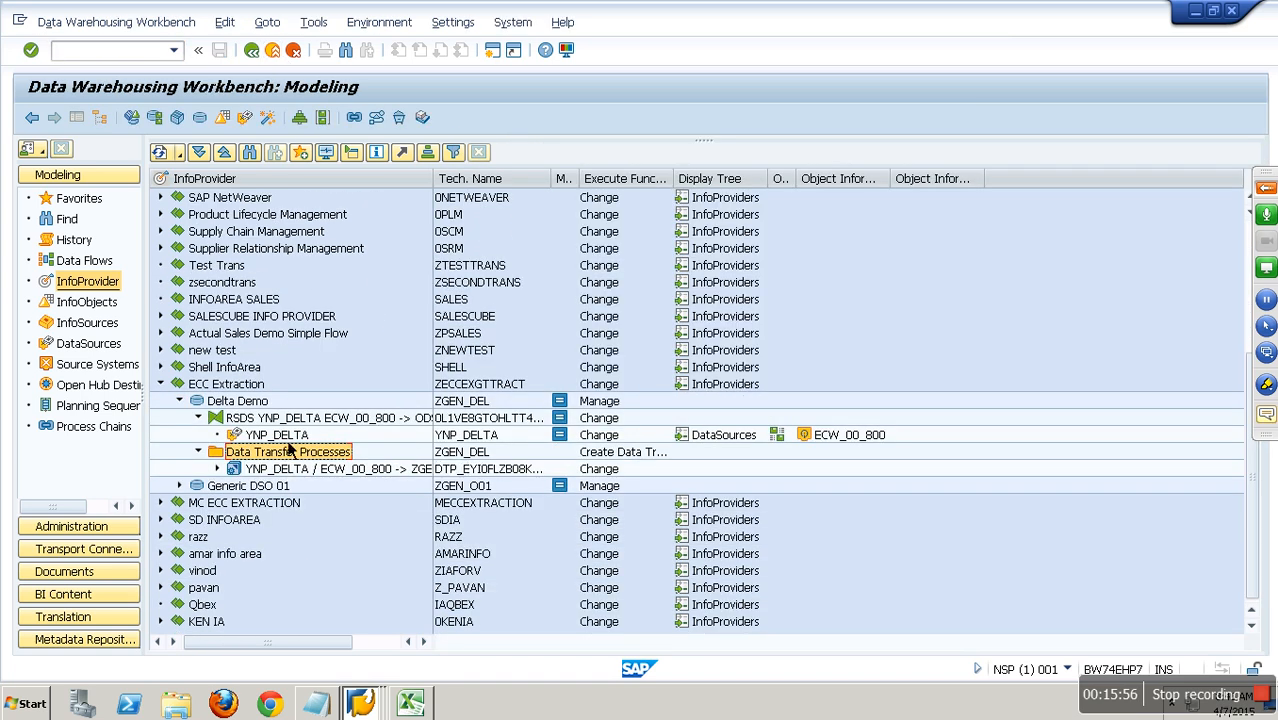
pyautogui.rightClick(277, 435)
pyautogui.click(366, 398)
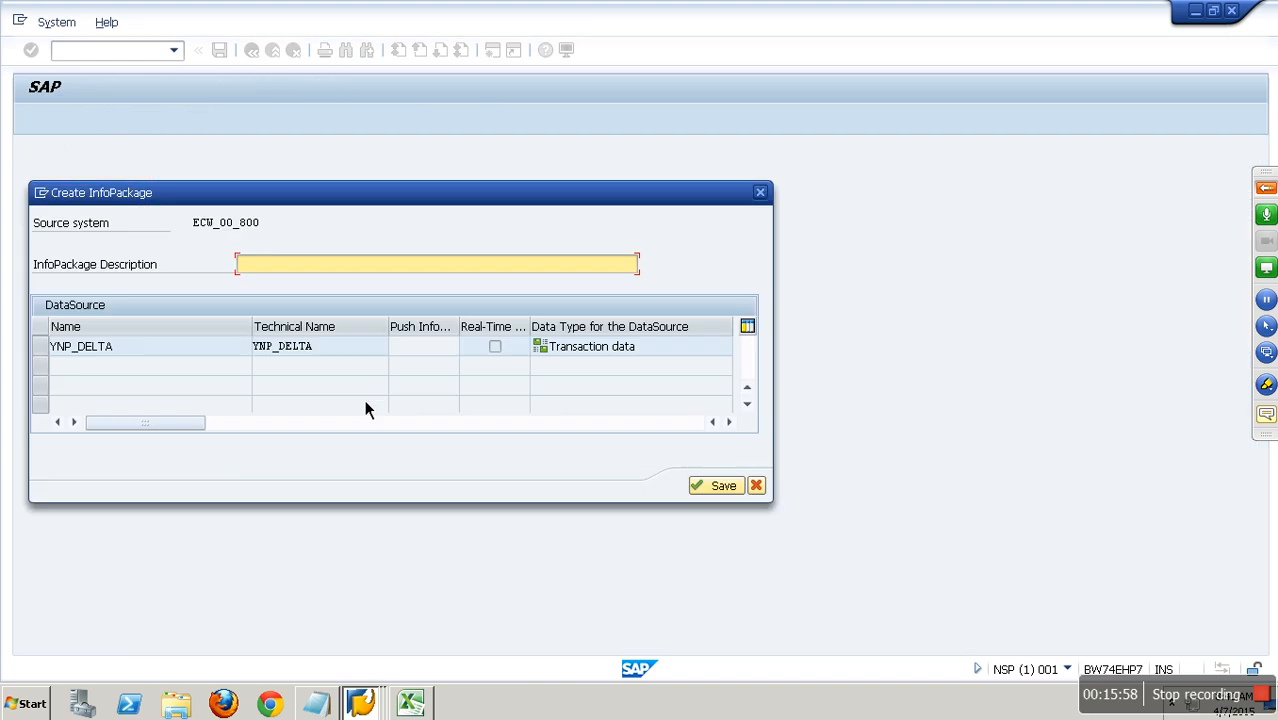
pyautogui.write('ip : Init Load')
pyautogui.click(714, 485)
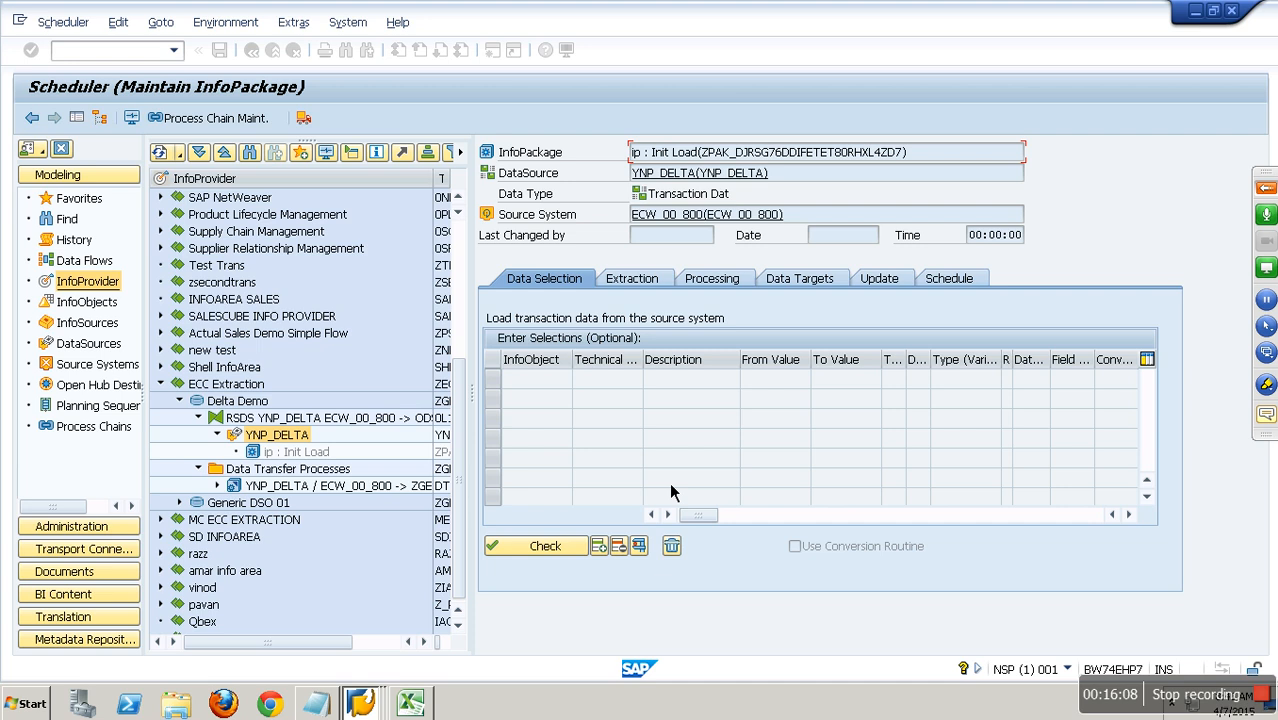
pyautogui.click(220, 49)
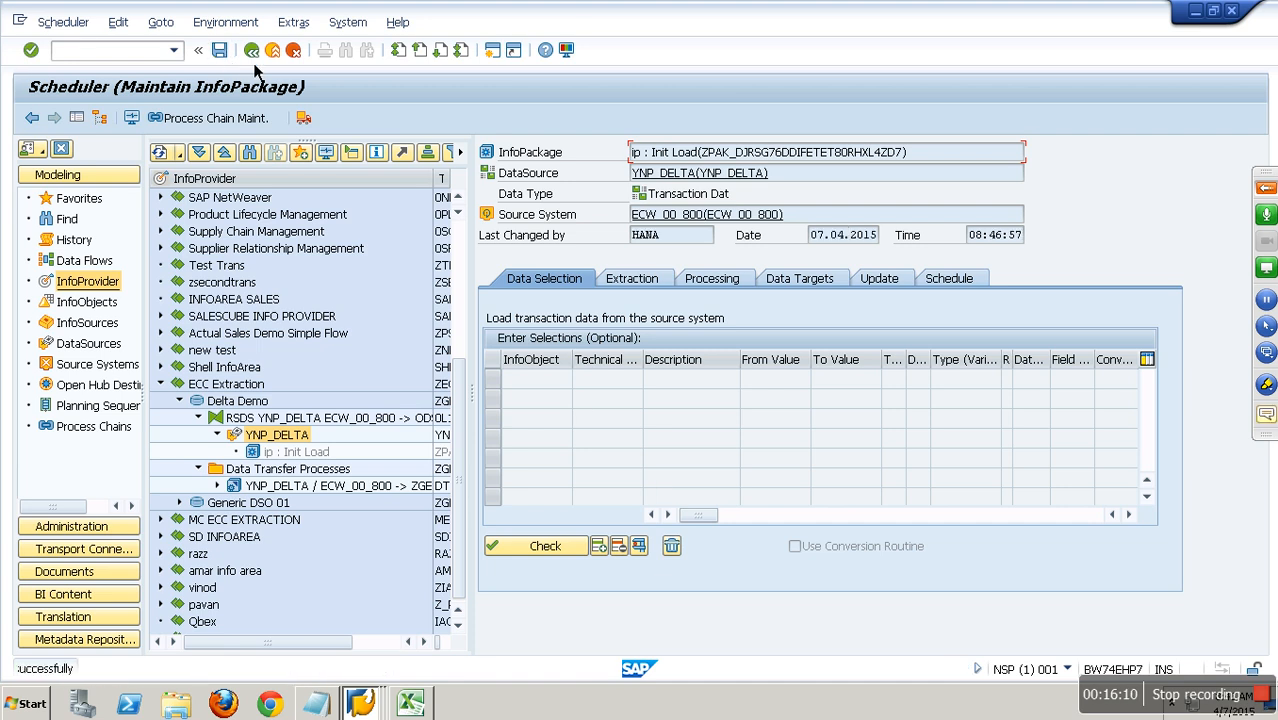
pyautogui.click(274, 51)
# Display DataSource YNP_DELTA and examine the delta process in its extraction settings.
pyautogui.doubleClick(282, 436)
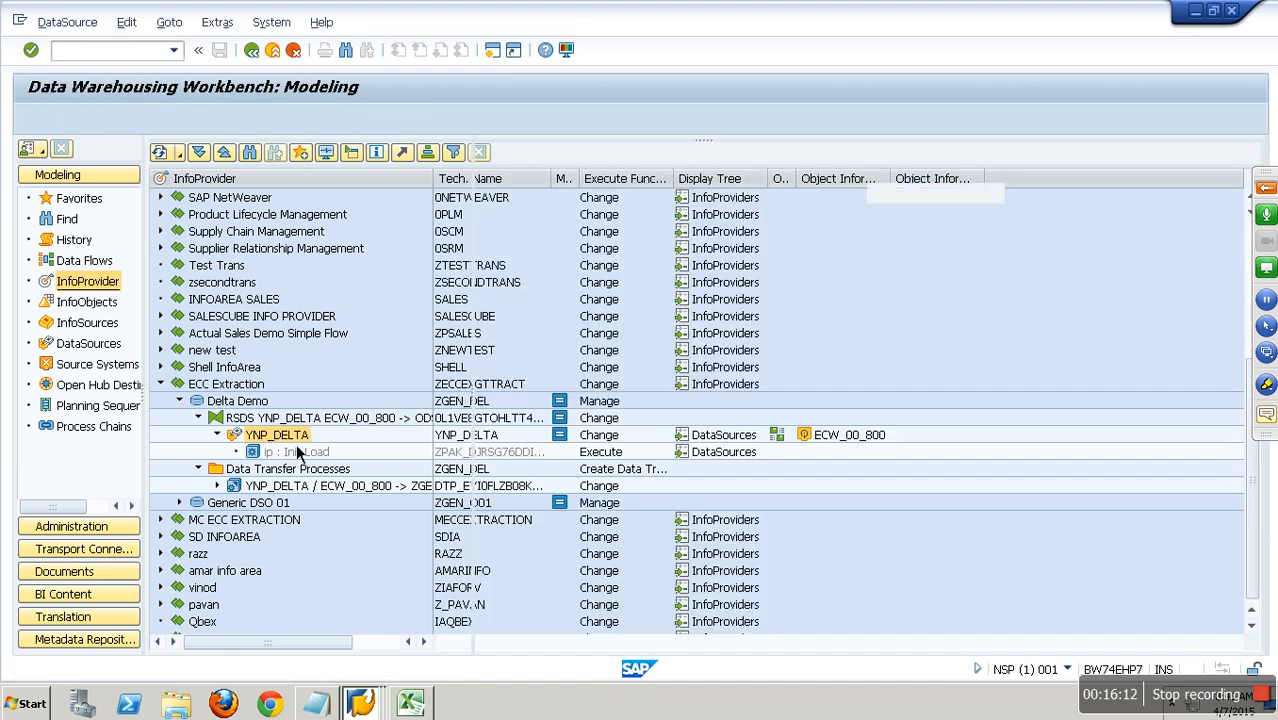
pyautogui.click(621, 240)
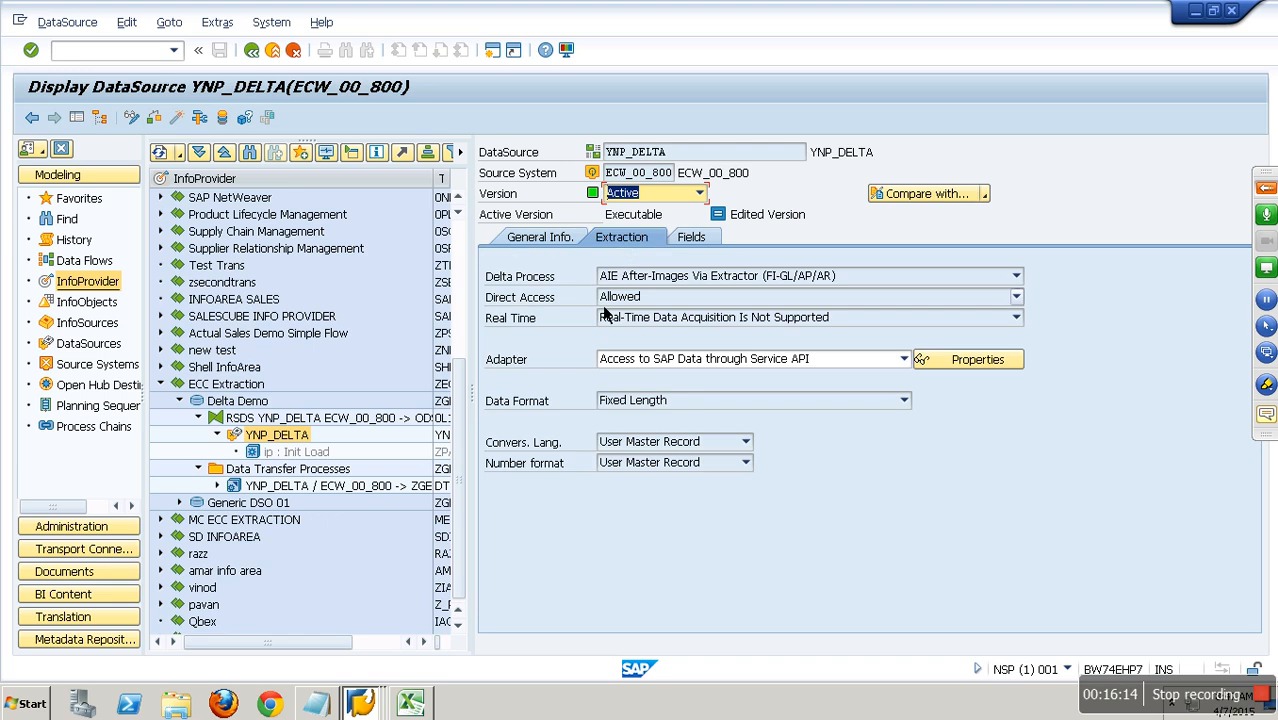
pyautogui.click(552, 285)
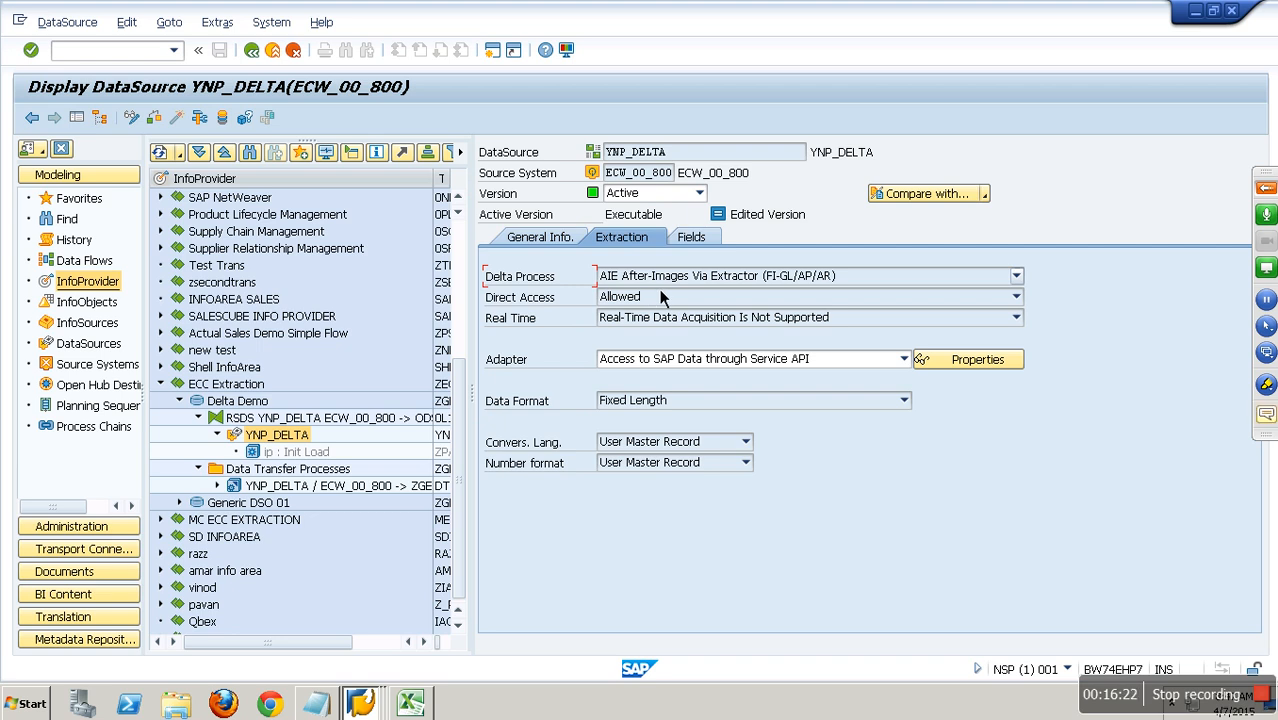
# Set InfoPackage "ip : Init Load" to initialize the delta process with data transfer, view its schedule settings and save it.
pyautogui.doubleClick(318, 453)
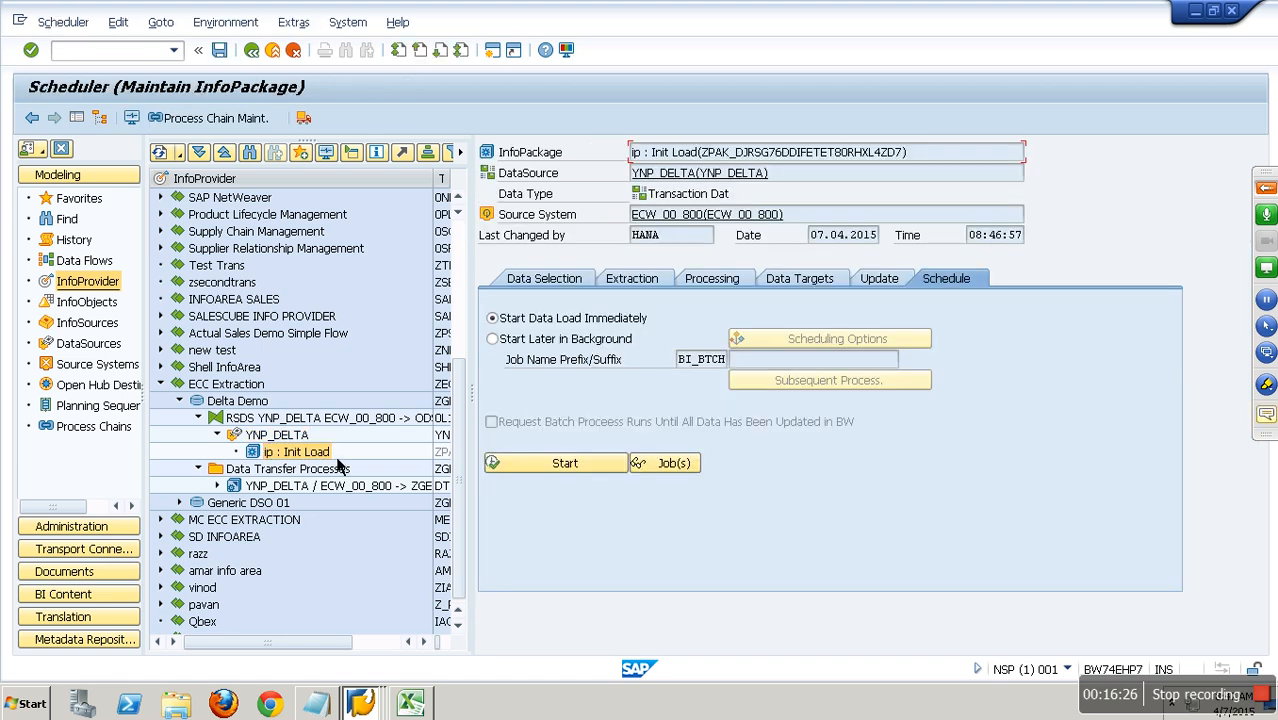
pyautogui.click(868, 283)
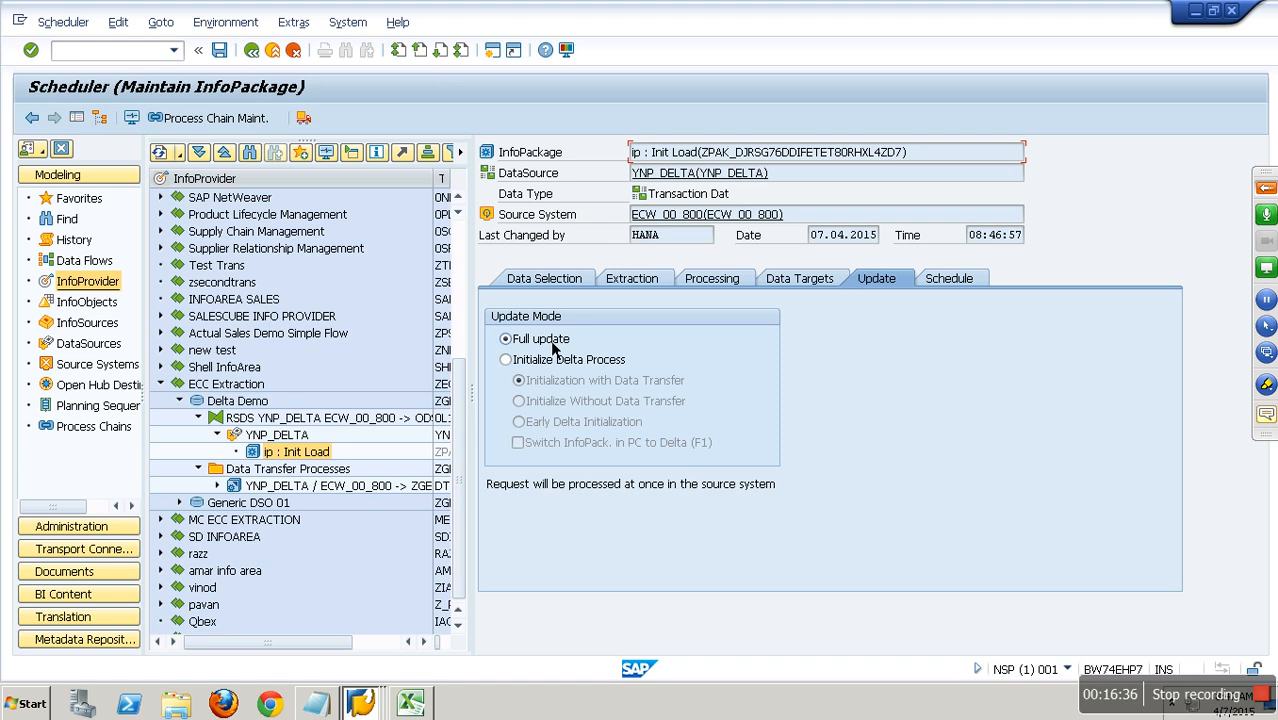
pyautogui.click(578, 369)
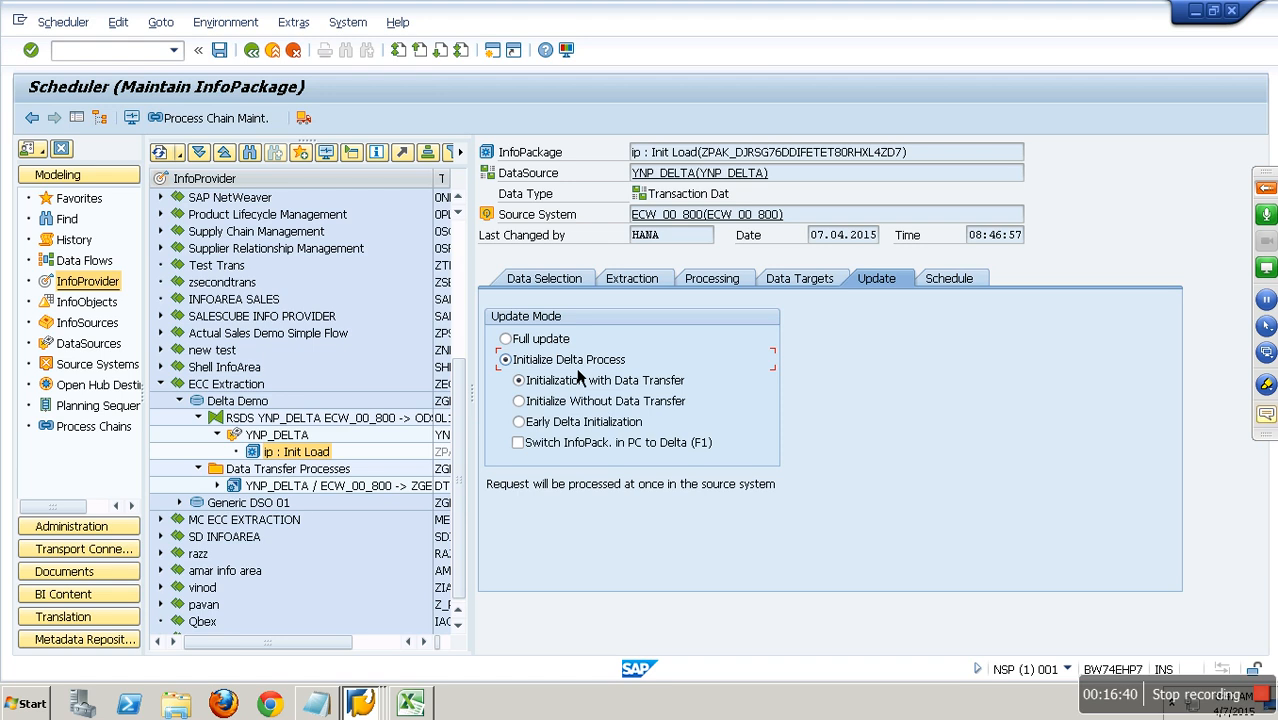
pyautogui.click(932, 280)
pyautogui.click(219, 50)
# Switch to the ECC session, run transaction RSA7 and look through the delta queue for DataSource YNP_DELTA.
pyautogui.click(362, 703)
pyautogui.click(341, 649)
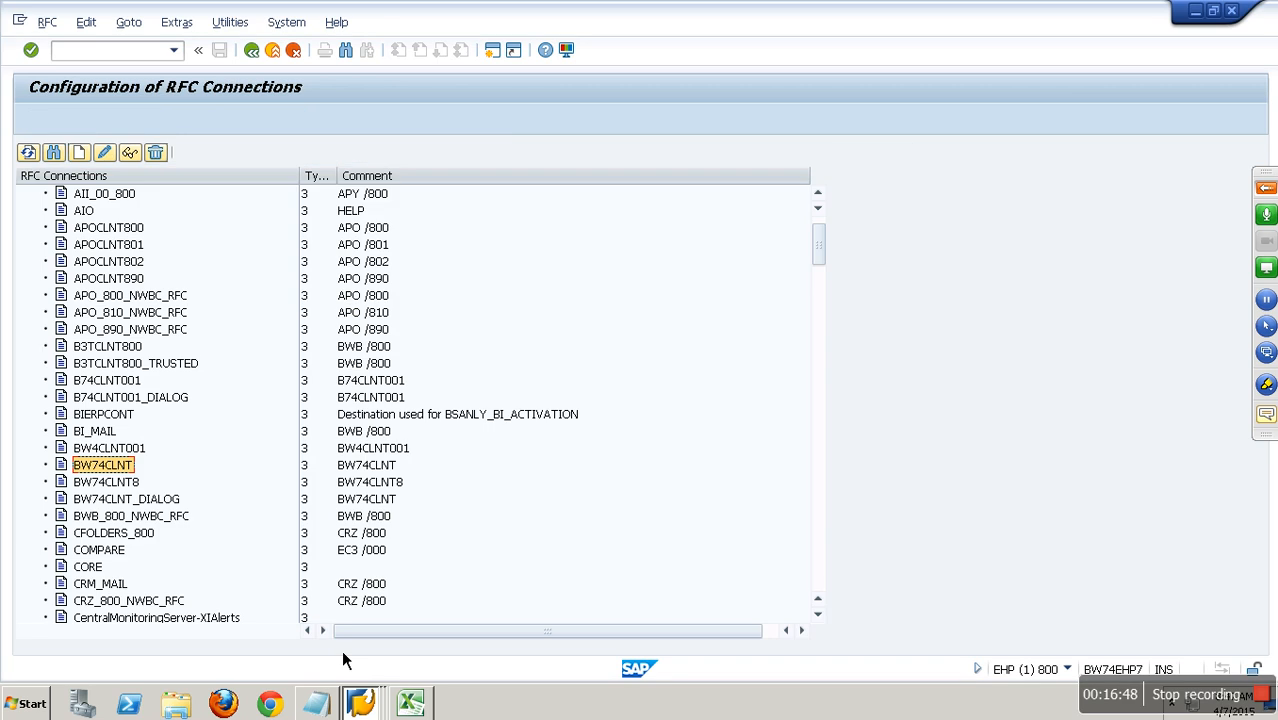
pyautogui.click(134, 54)
pyautogui.write('/NRSA7')
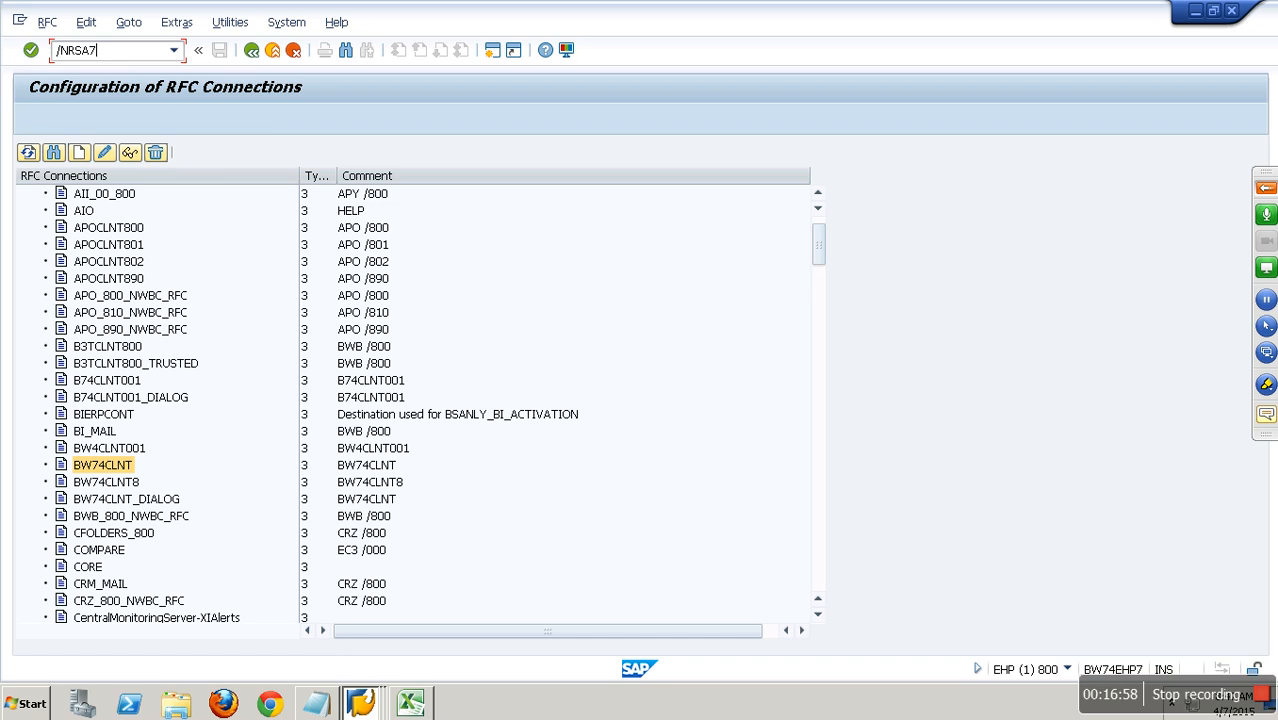
pyautogui.press('Return')
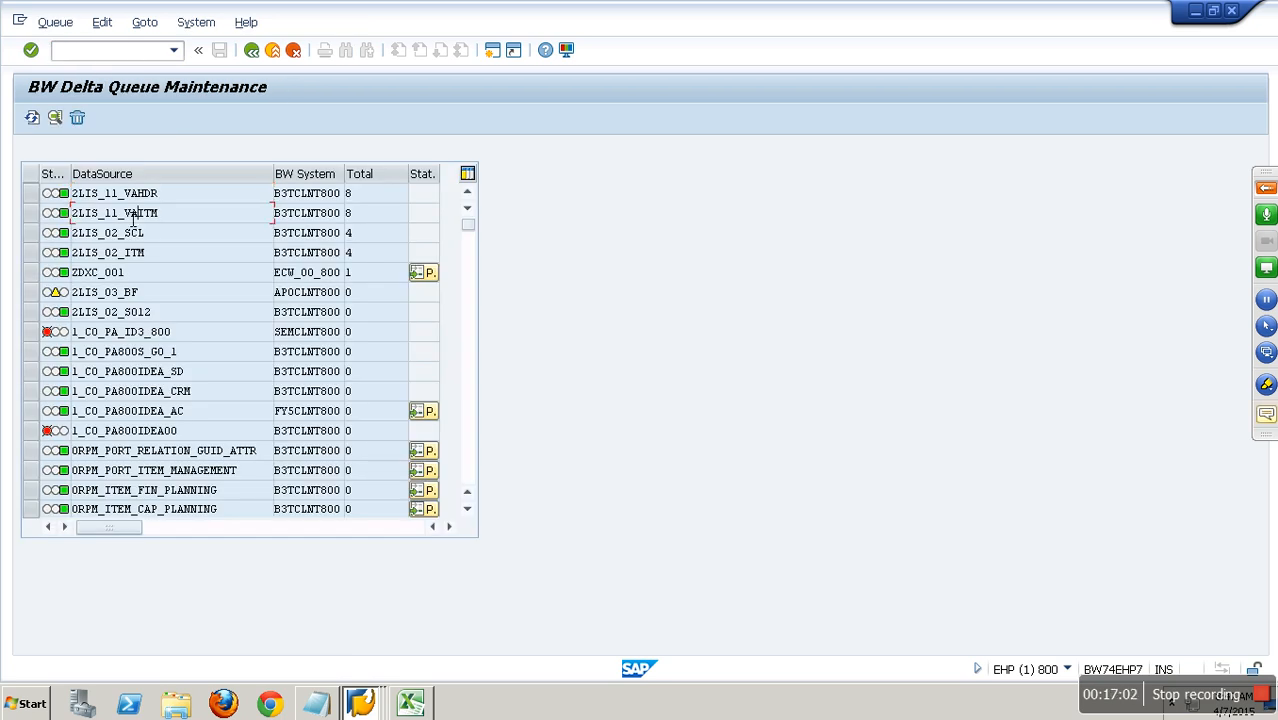
pyautogui.scroll(-5, 135, 240)
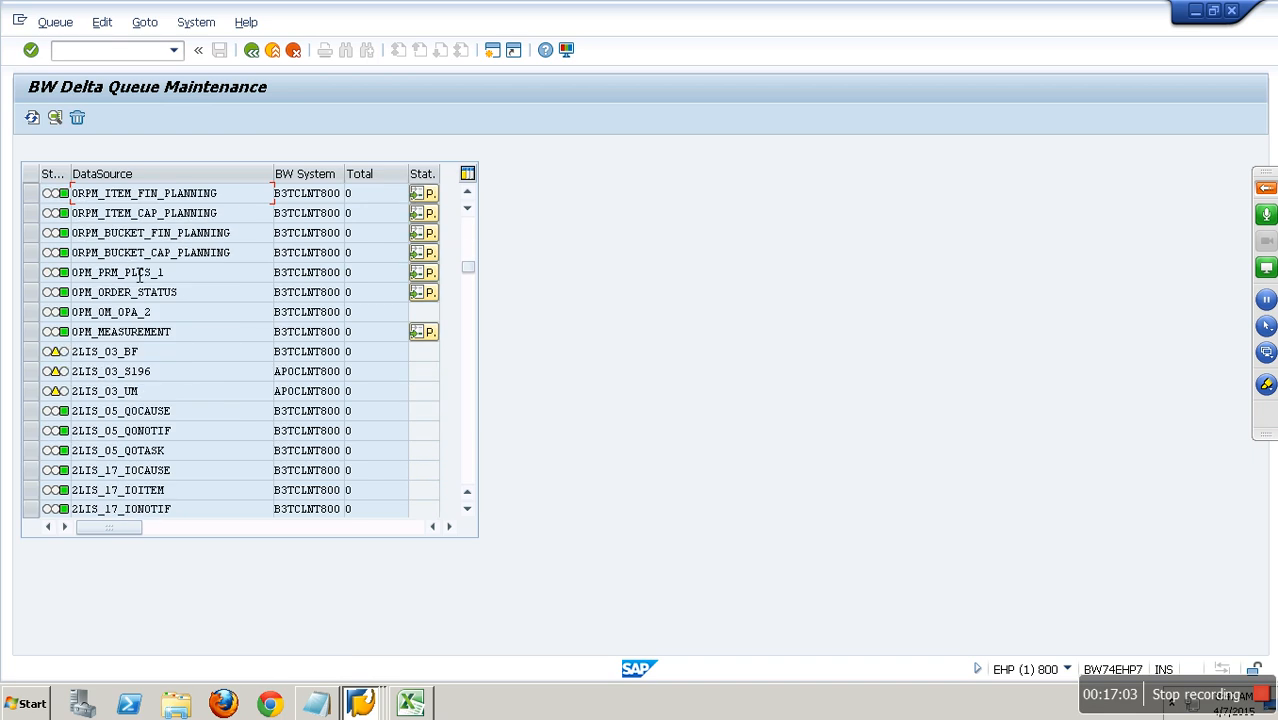
pyautogui.scroll(-10, 138, 277)
pyautogui.scroll(-4, 140, 286)
pyautogui.scroll(-5, 140, 286)
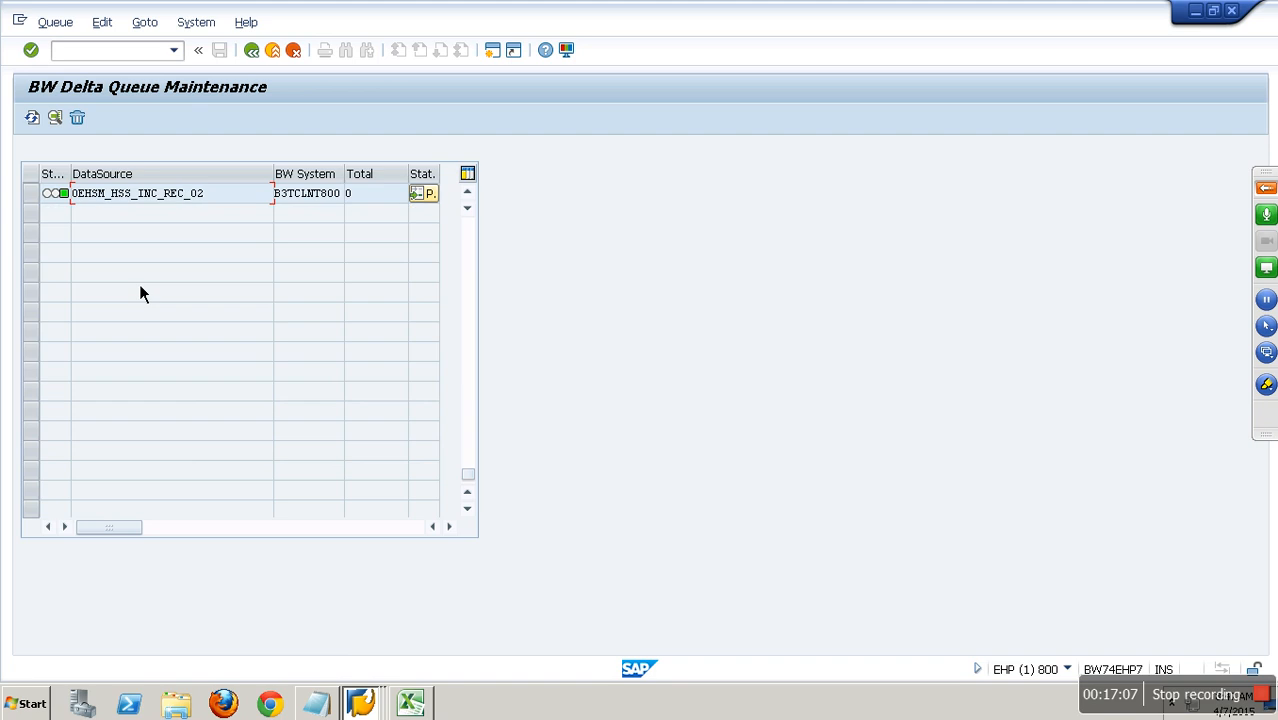
pyautogui.scroll(10, 140, 286)
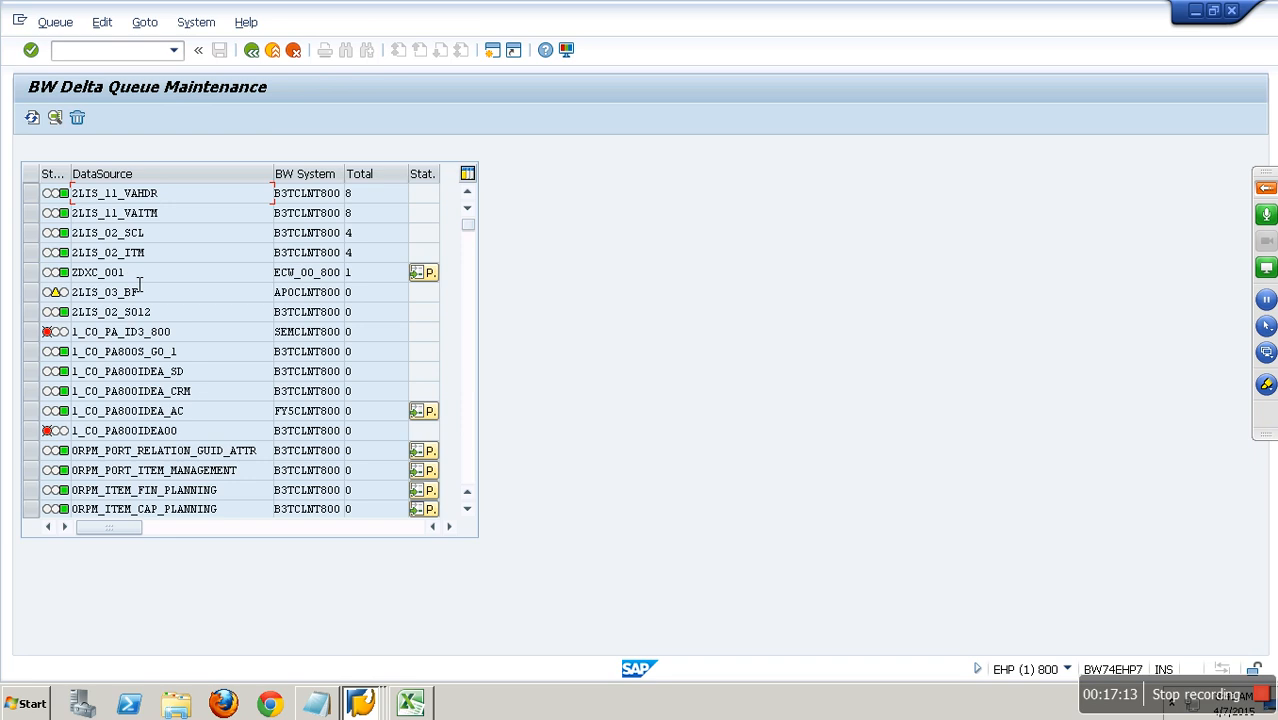
# Return to the BW scheduler session and start the InfoPackage "ip : Init Load" immediately.
pyautogui.click(372, 704)
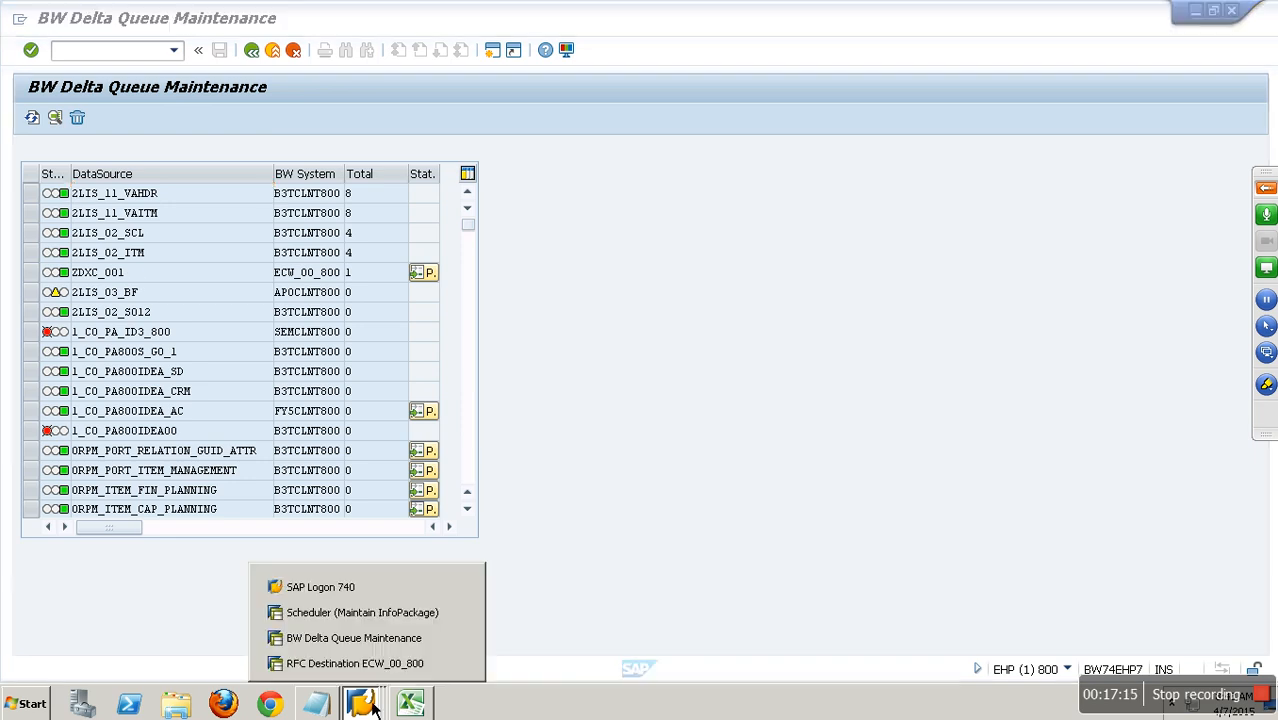
pyautogui.click(358, 613)
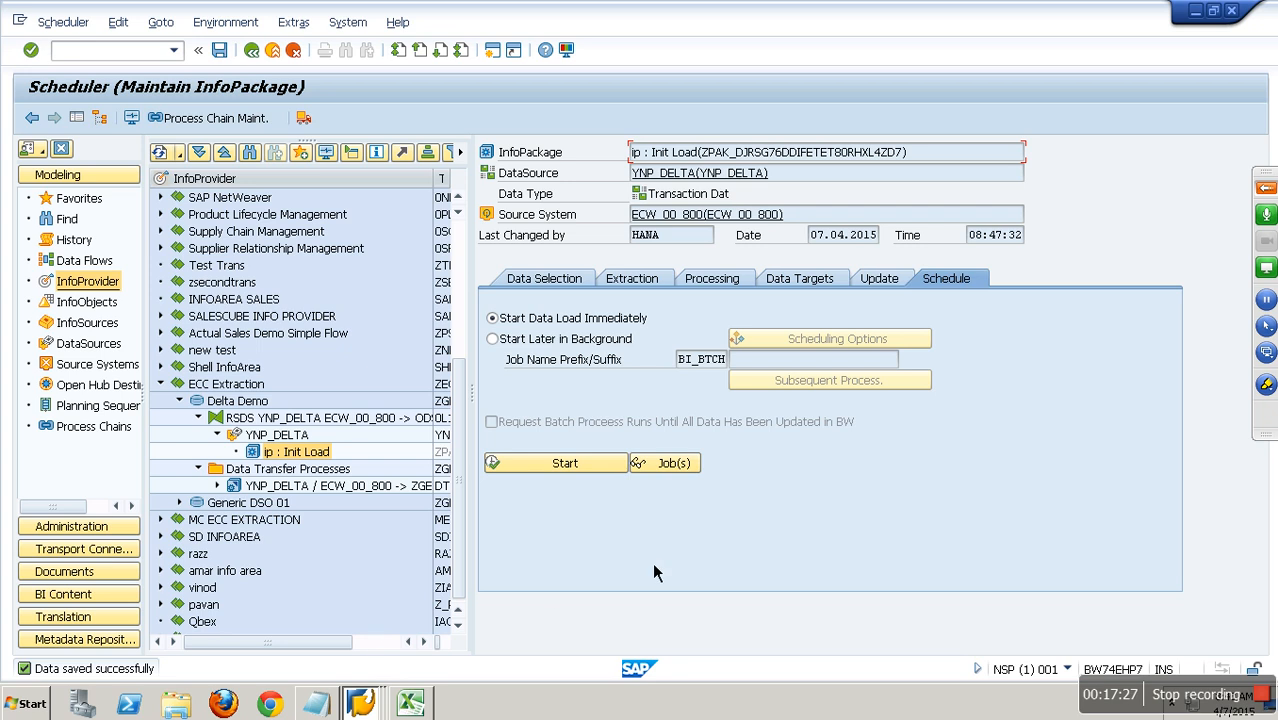
pyautogui.click(612, 466)
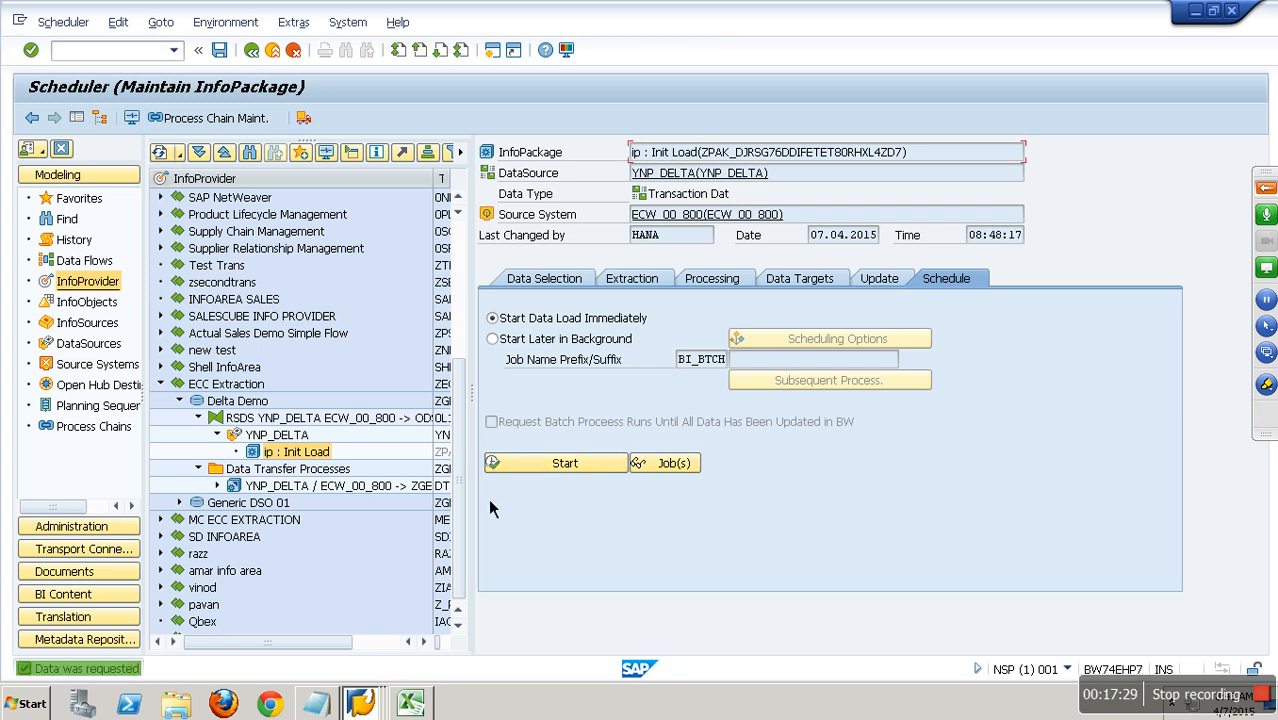
# Monitor the InfoPackage's load request, refresh it to check the load status and header details, and leave the monitor.
pyautogui.click(131, 118)
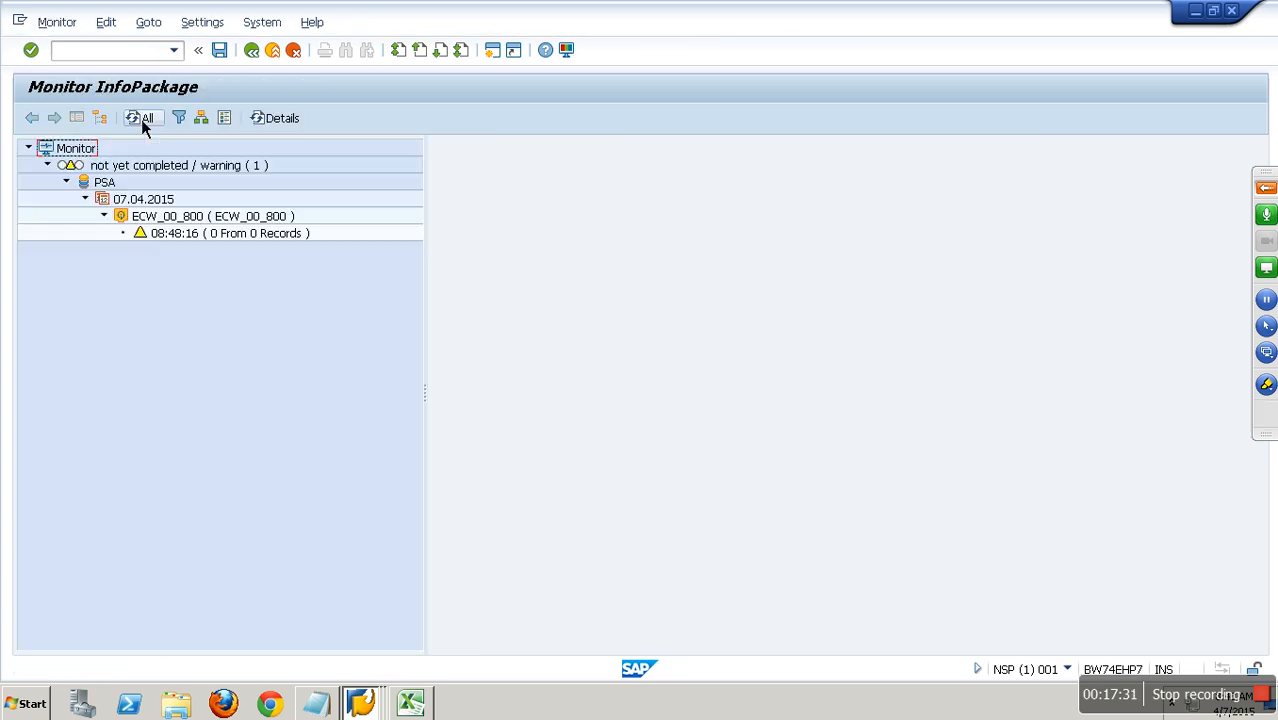
pyautogui.click(198, 235)
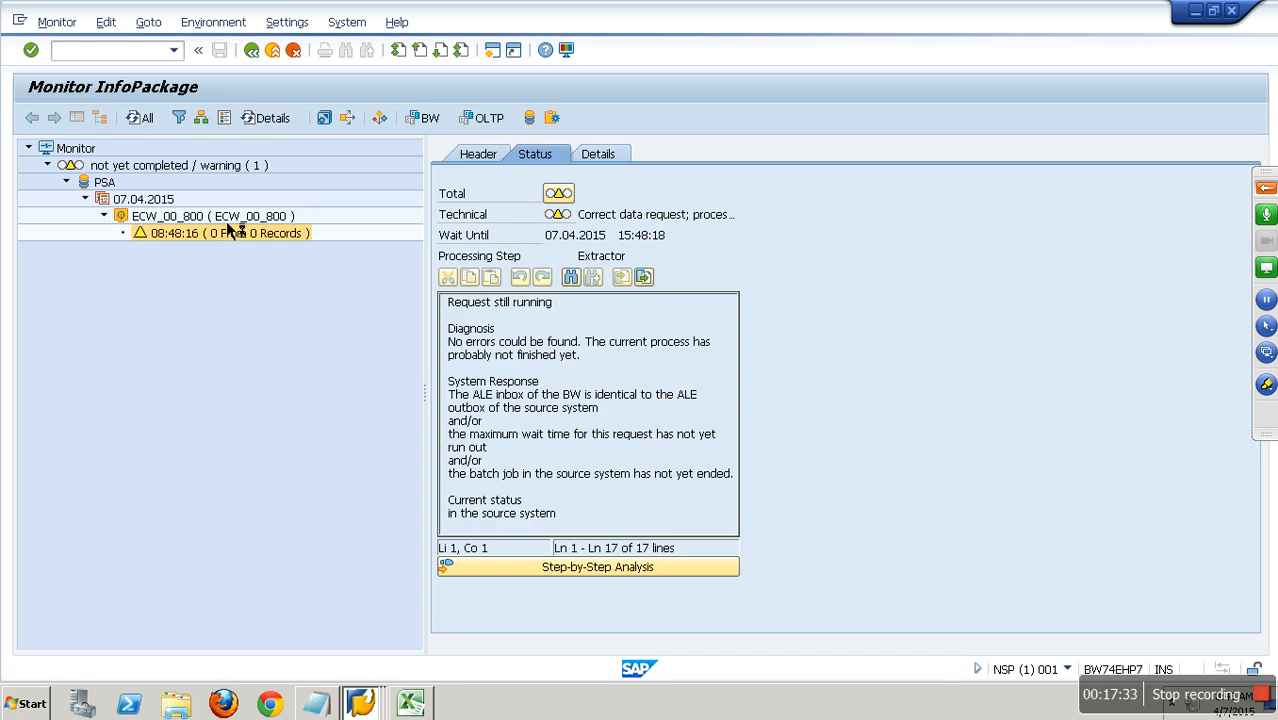
pyautogui.doubleClick(268, 233)
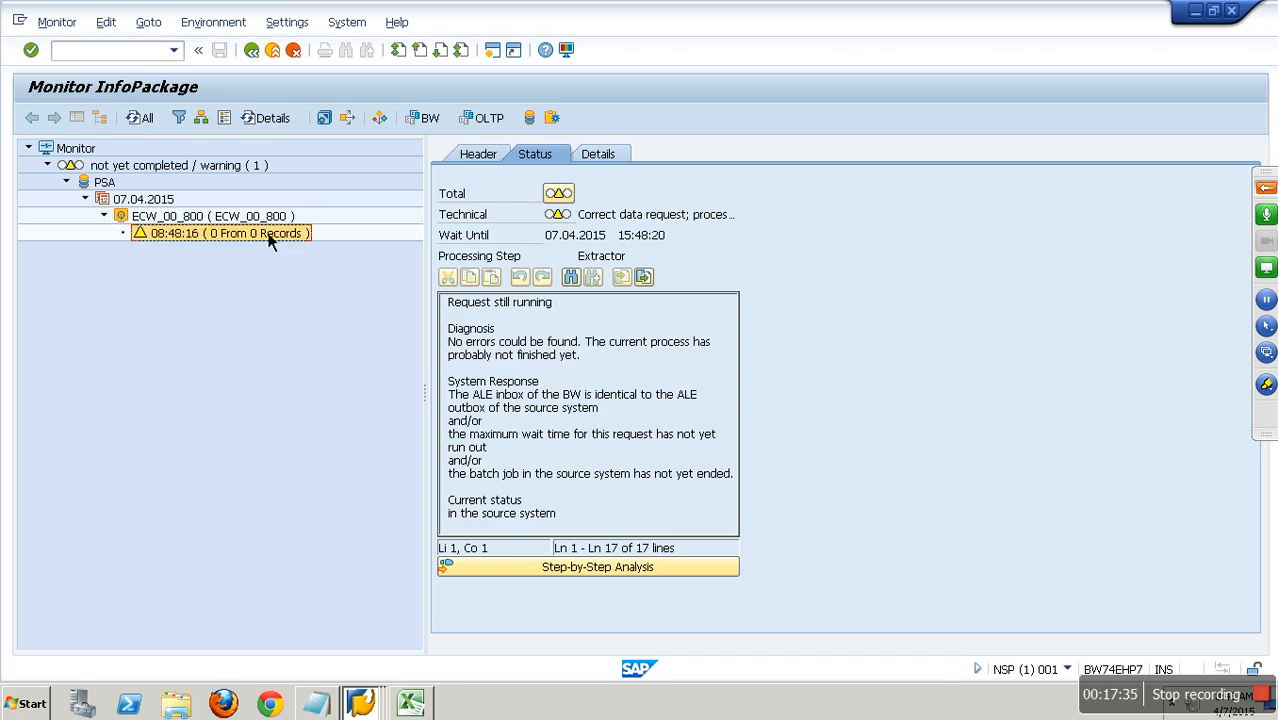
pyautogui.click(246, 218)
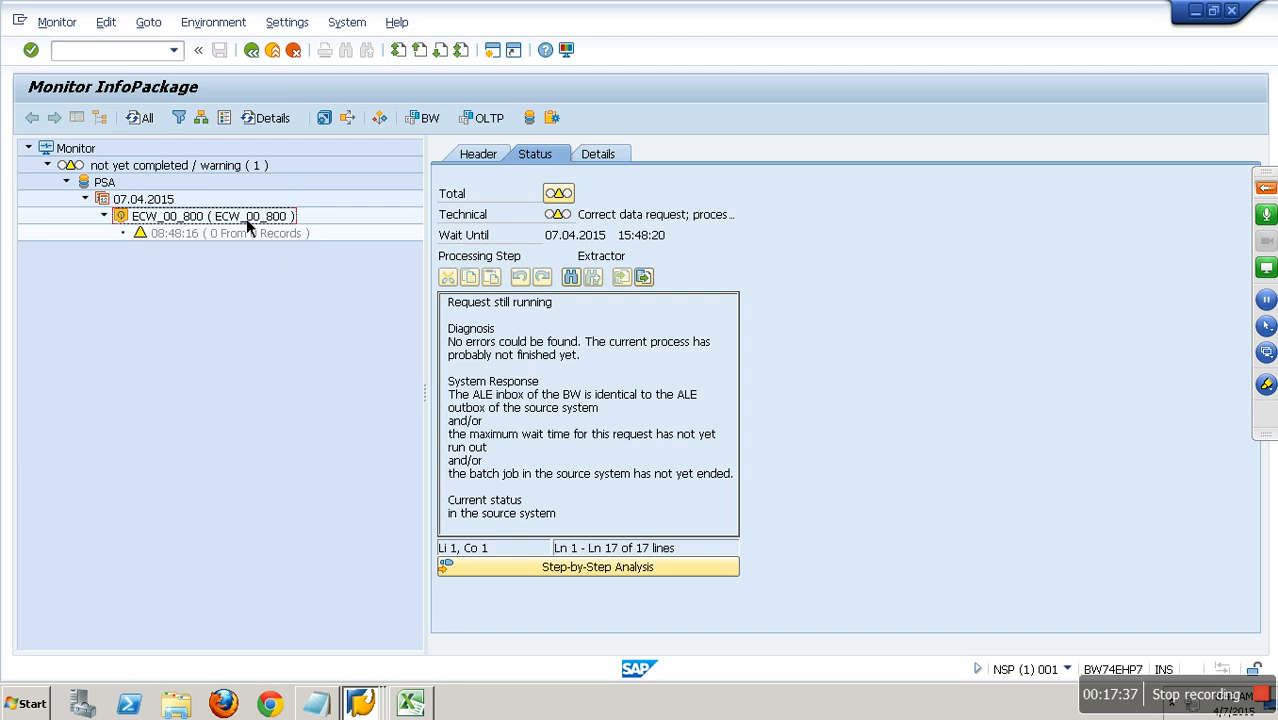
pyautogui.click(244, 239)
pyautogui.click(149, 121)
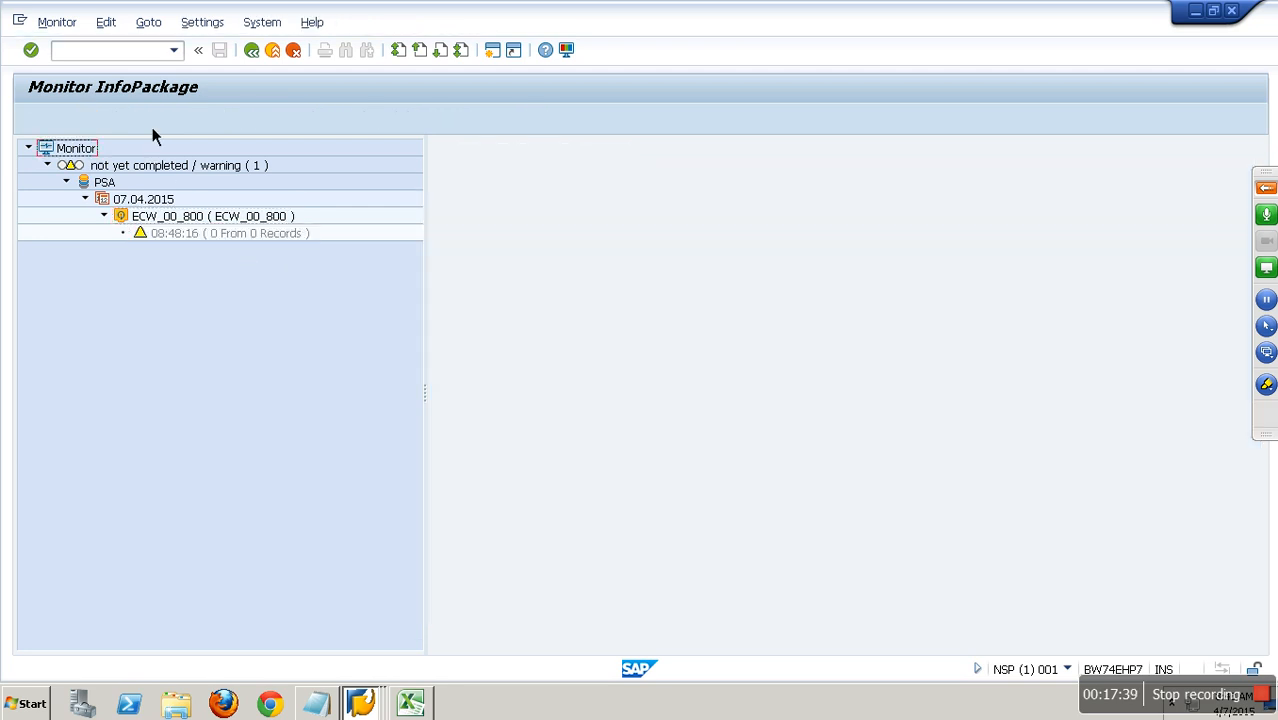
pyautogui.click(225, 240)
pyautogui.click(231, 235)
pyautogui.click(256, 219)
pyautogui.click(265, 237)
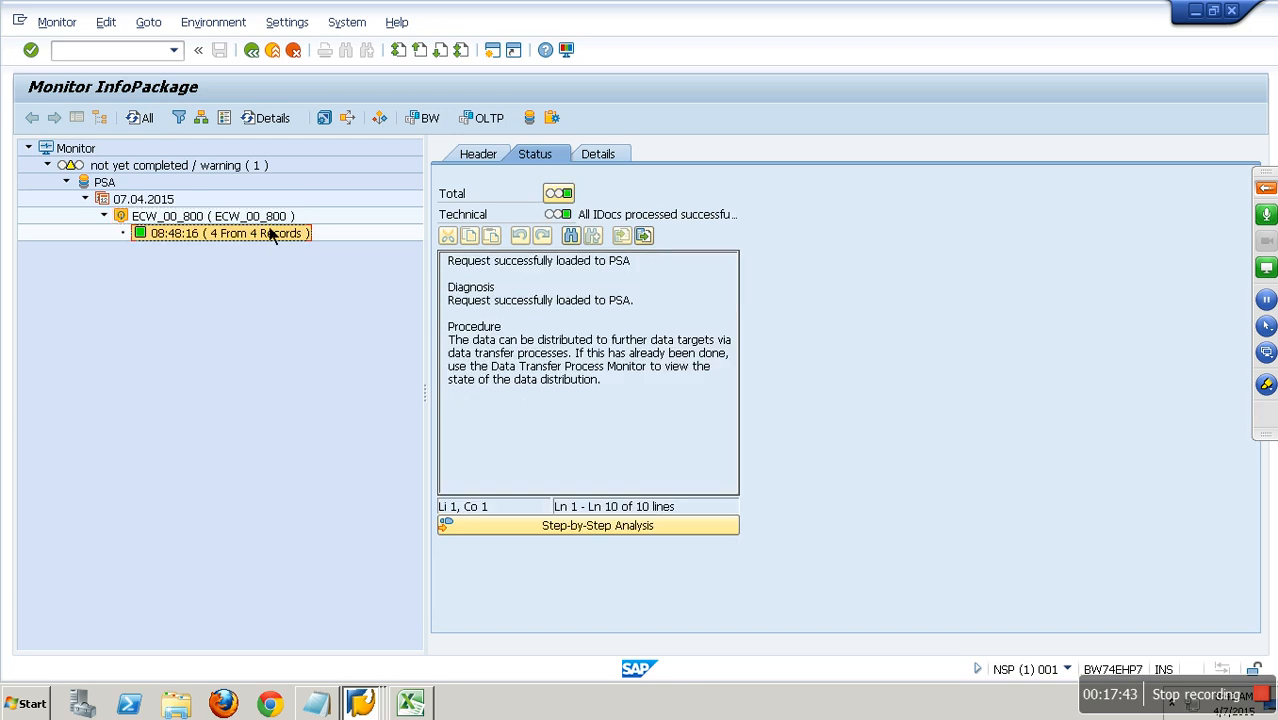
pyautogui.click(151, 122)
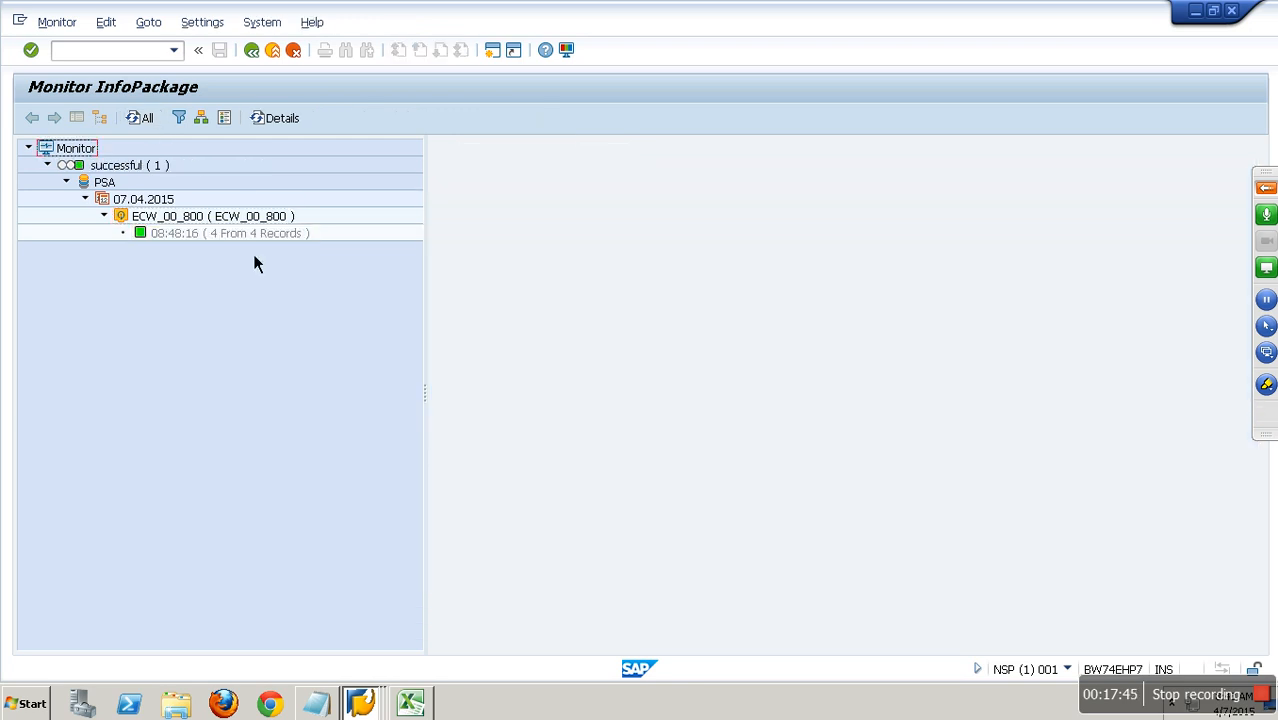
pyautogui.click(252, 242)
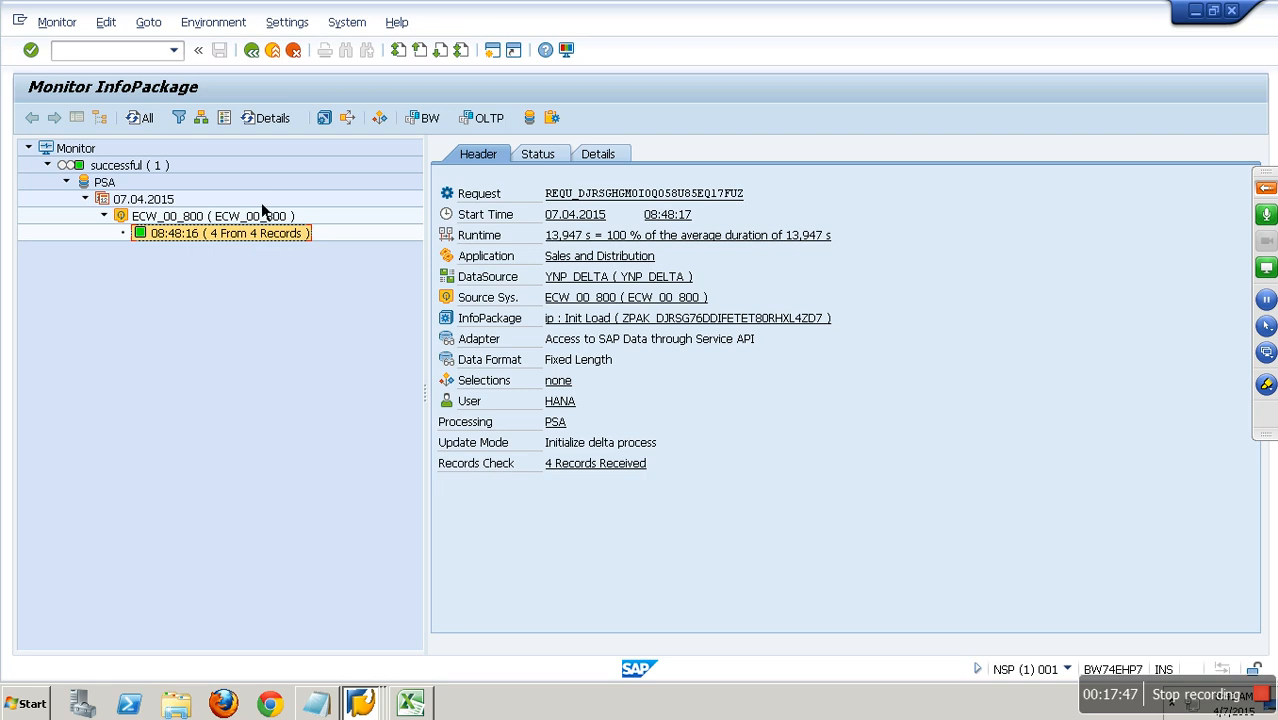
pyautogui.click(272, 52)
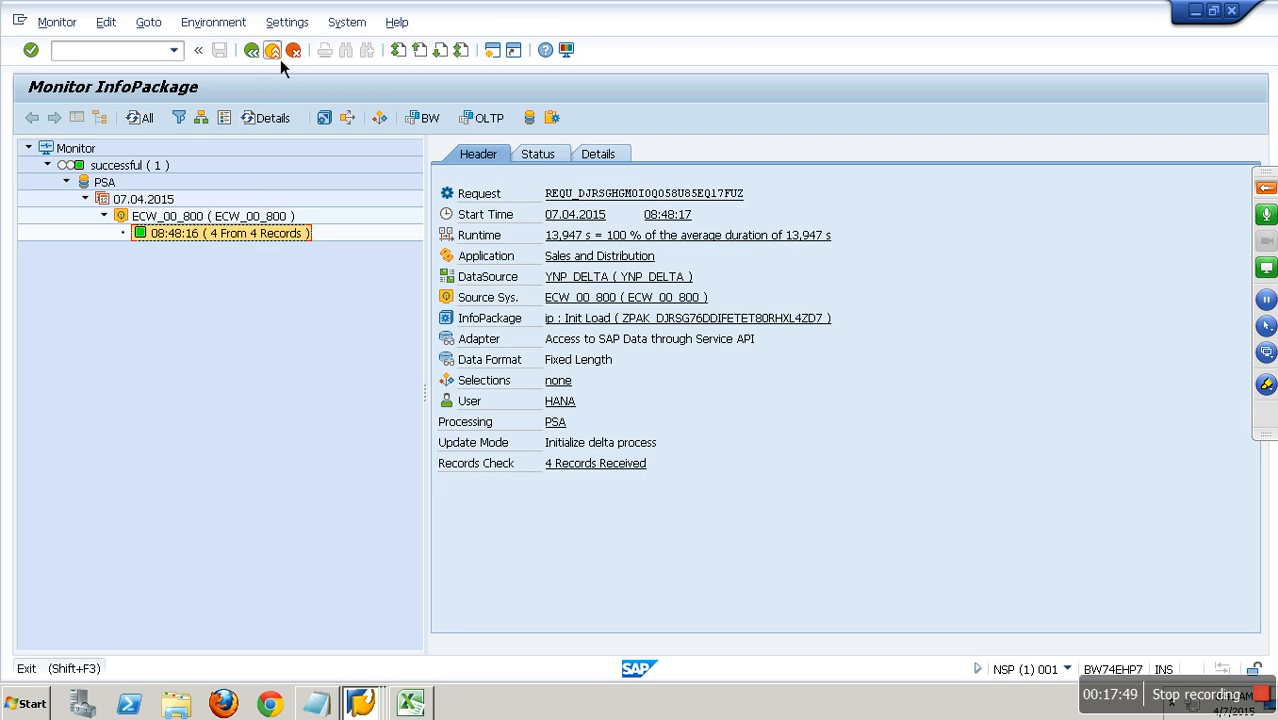
# Open the data transfer process YNP_DELTA / ECW_00_800 -> ZGEN_DEL and display its execution settings.
pyautogui.doubleClick(347, 487)
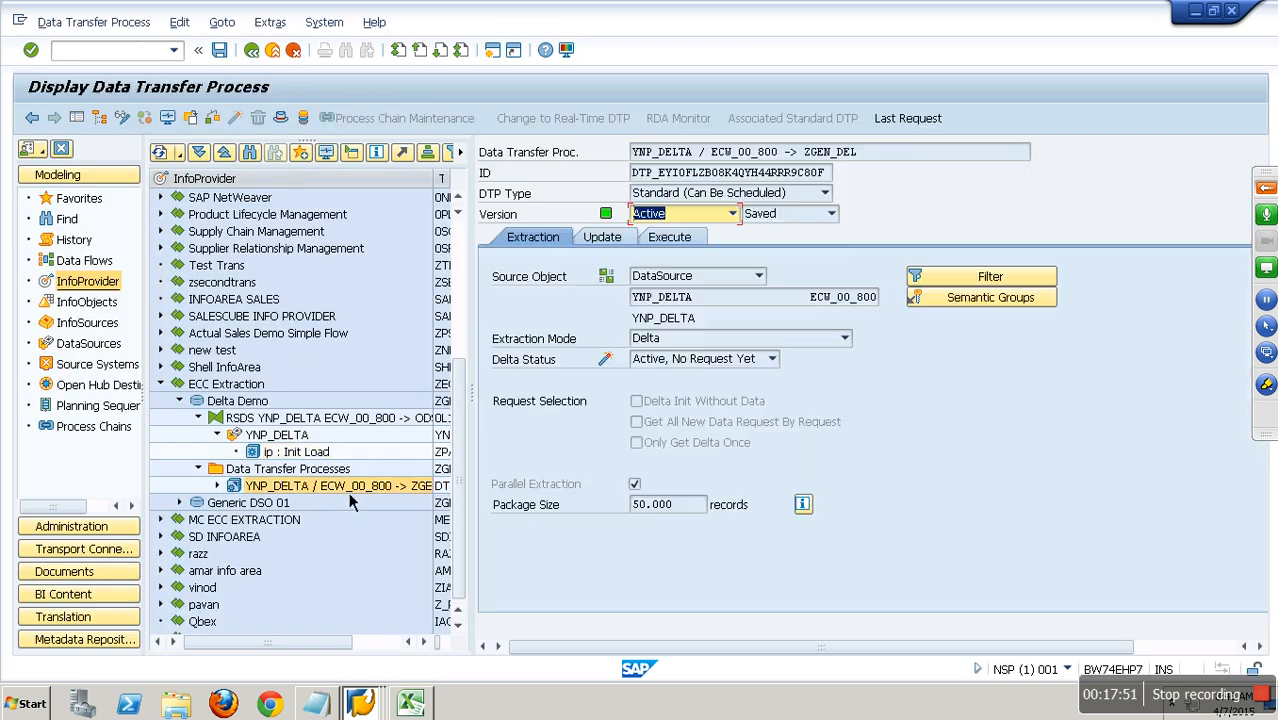
pyautogui.click(669, 237)
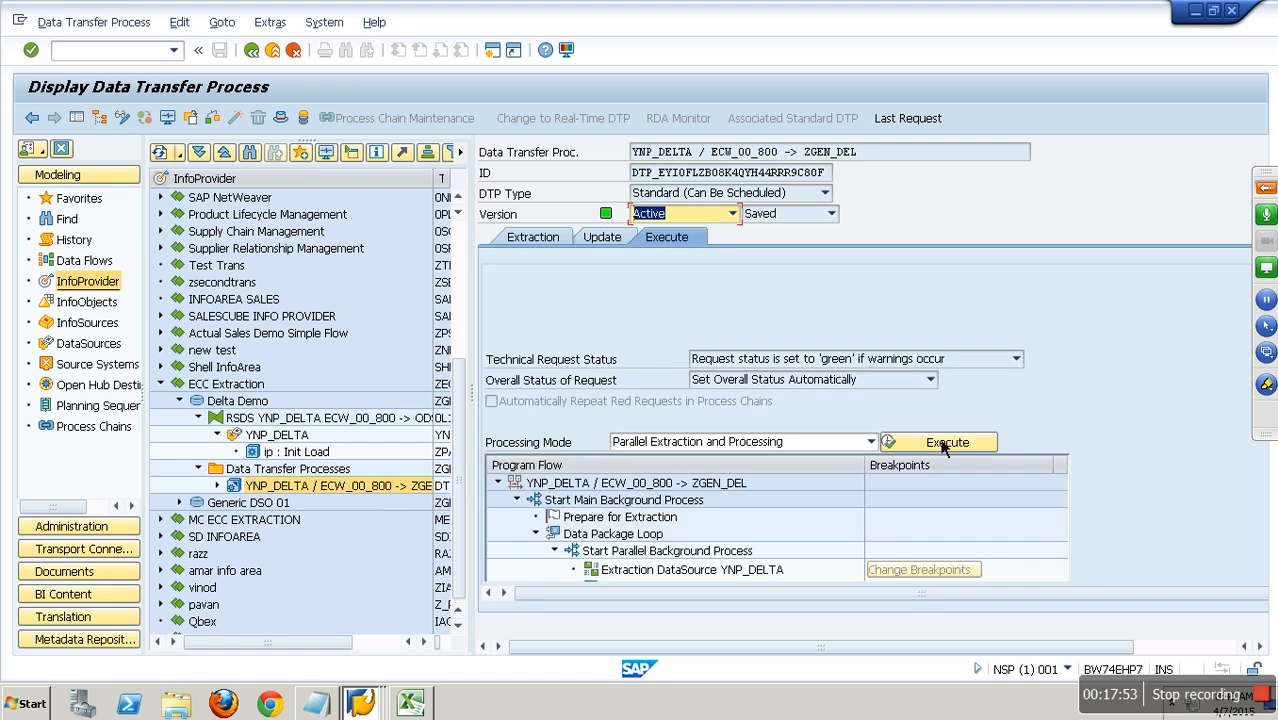
# Switch back to the ECC delta queue, refresh it, locate the YNP_DELTA entry for BW74CLNT and select its row.
pyautogui.click(364, 705)
pyautogui.click(361, 638)
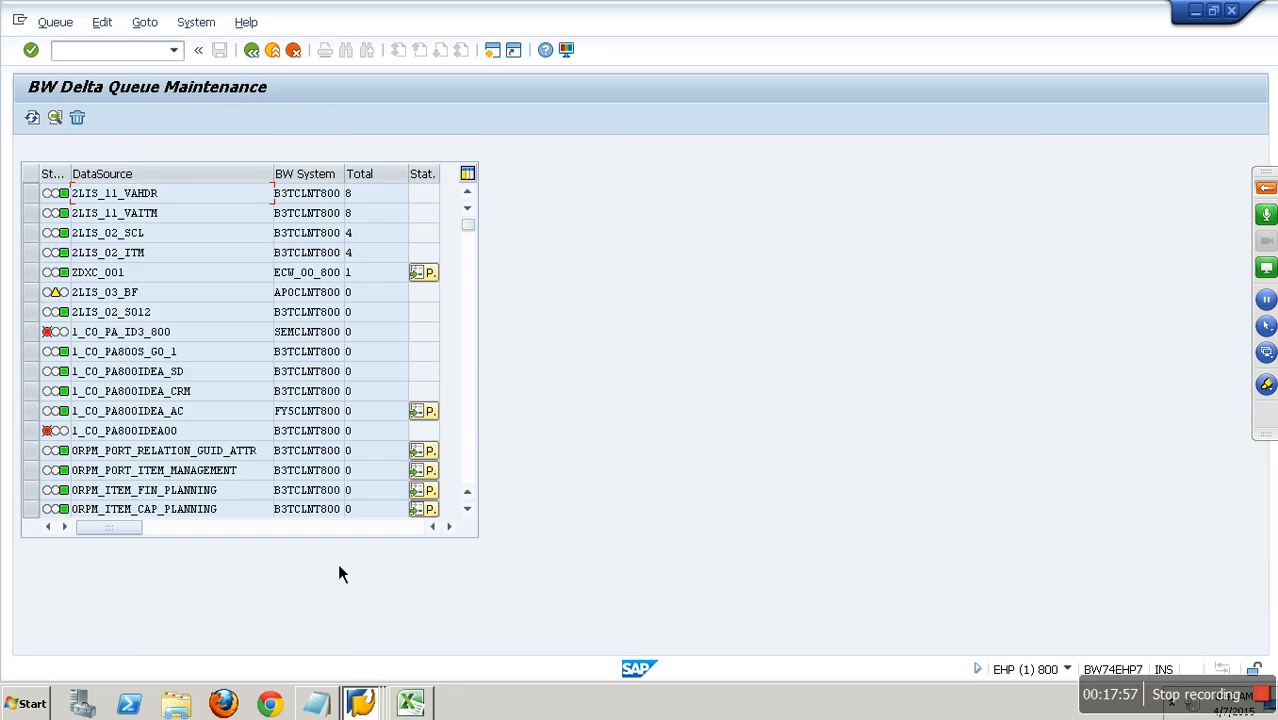
pyautogui.click(40, 120)
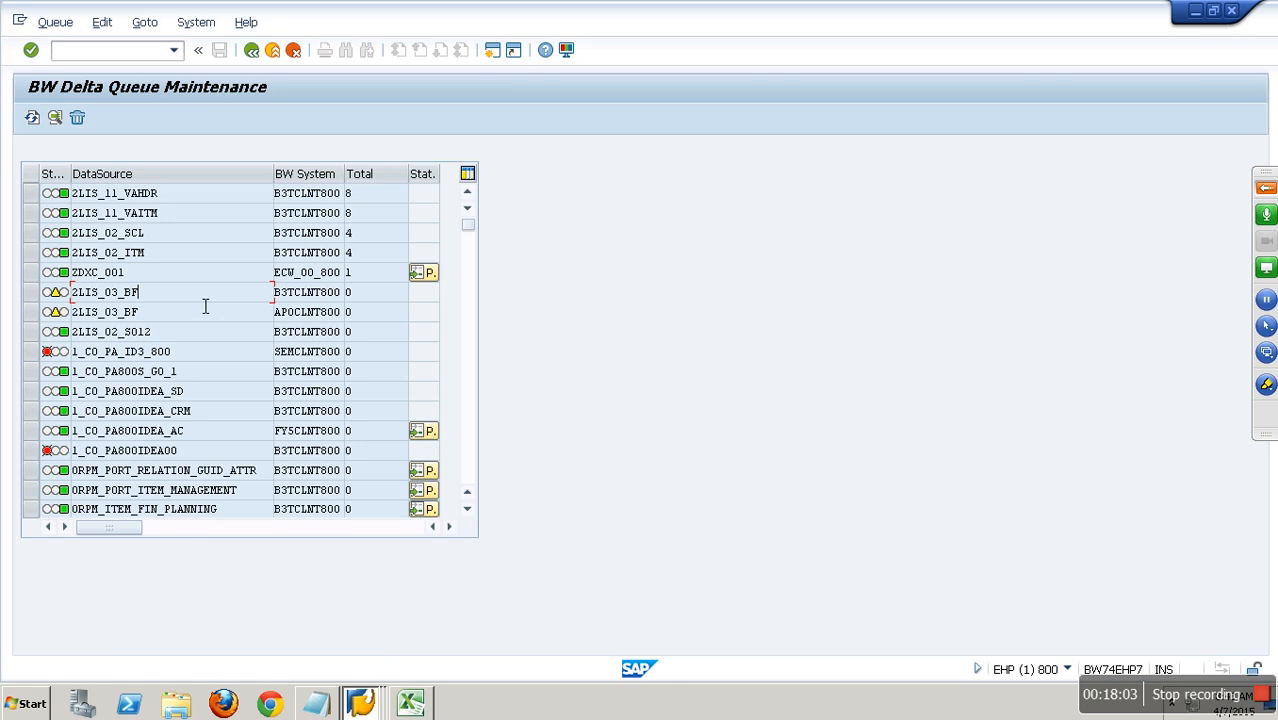
pyautogui.scroll(-4, 205, 306)
pyautogui.scroll(-3, 205, 306)
pyautogui.scroll(-4, 205, 306)
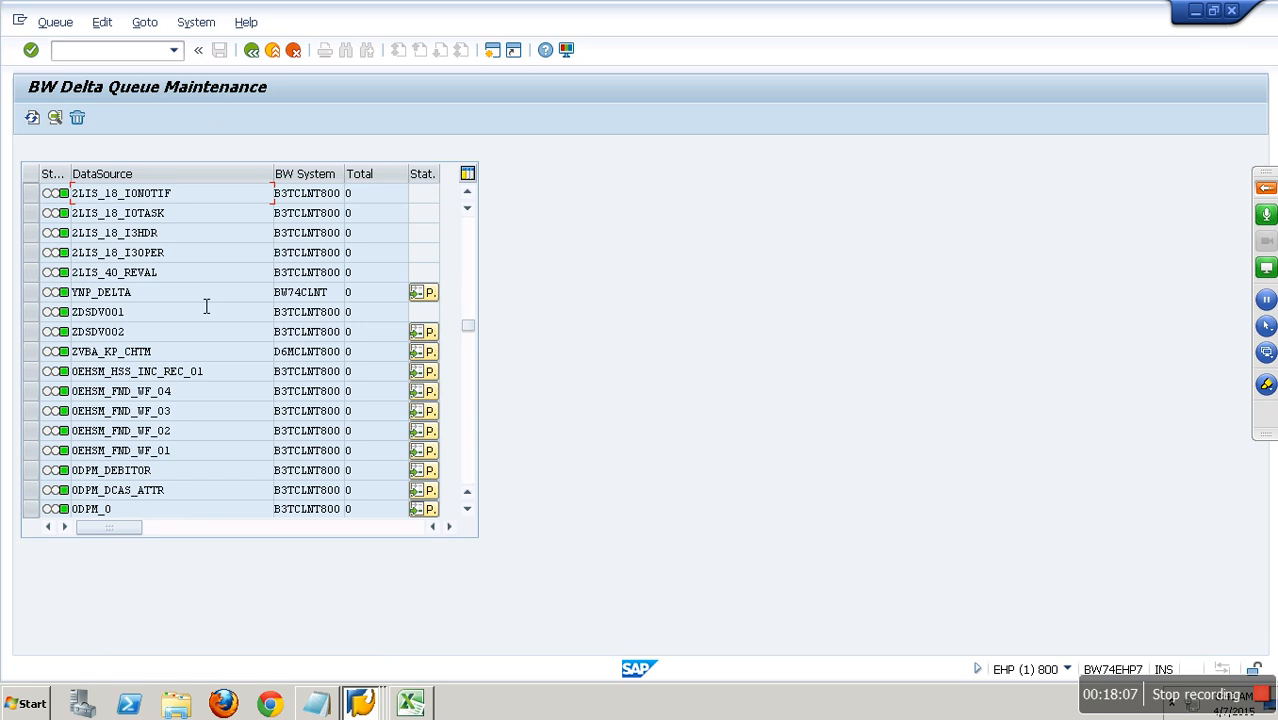
pyautogui.scroll(-1, 206, 306)
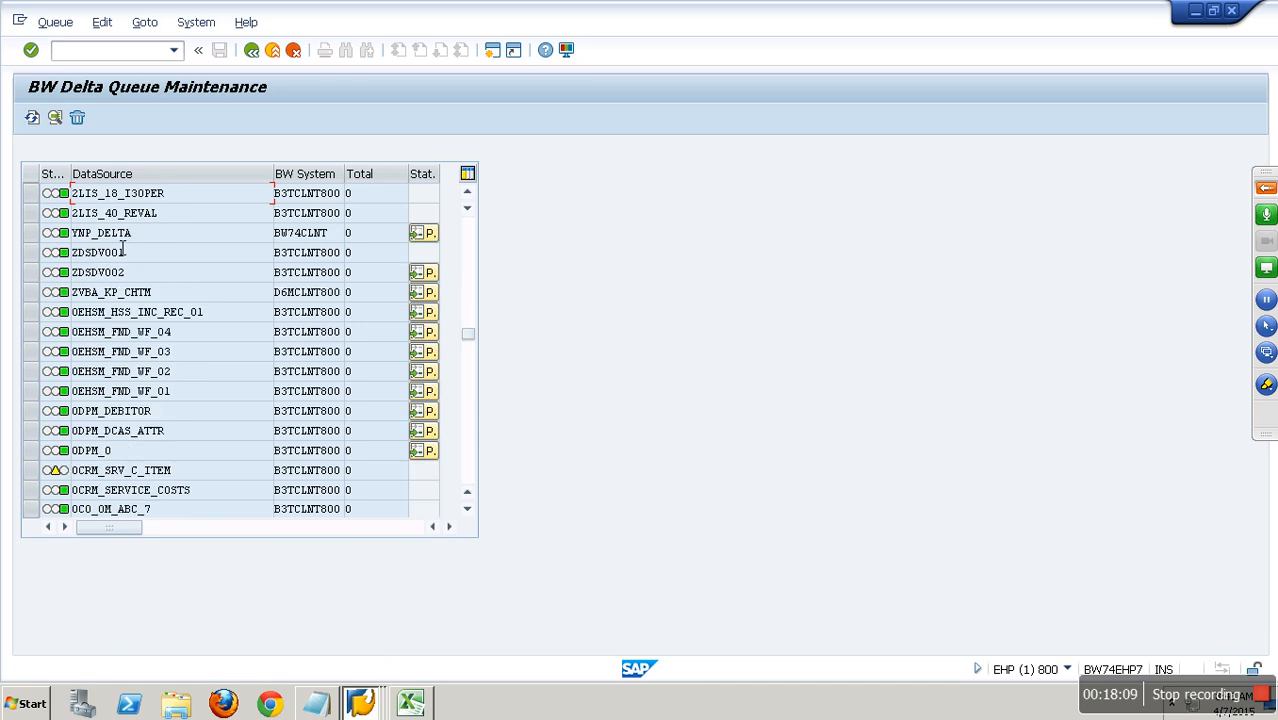
pyautogui.moveTo(185, 236); pyautogui.dragTo(34, 240)
pyautogui.click(33, 236)
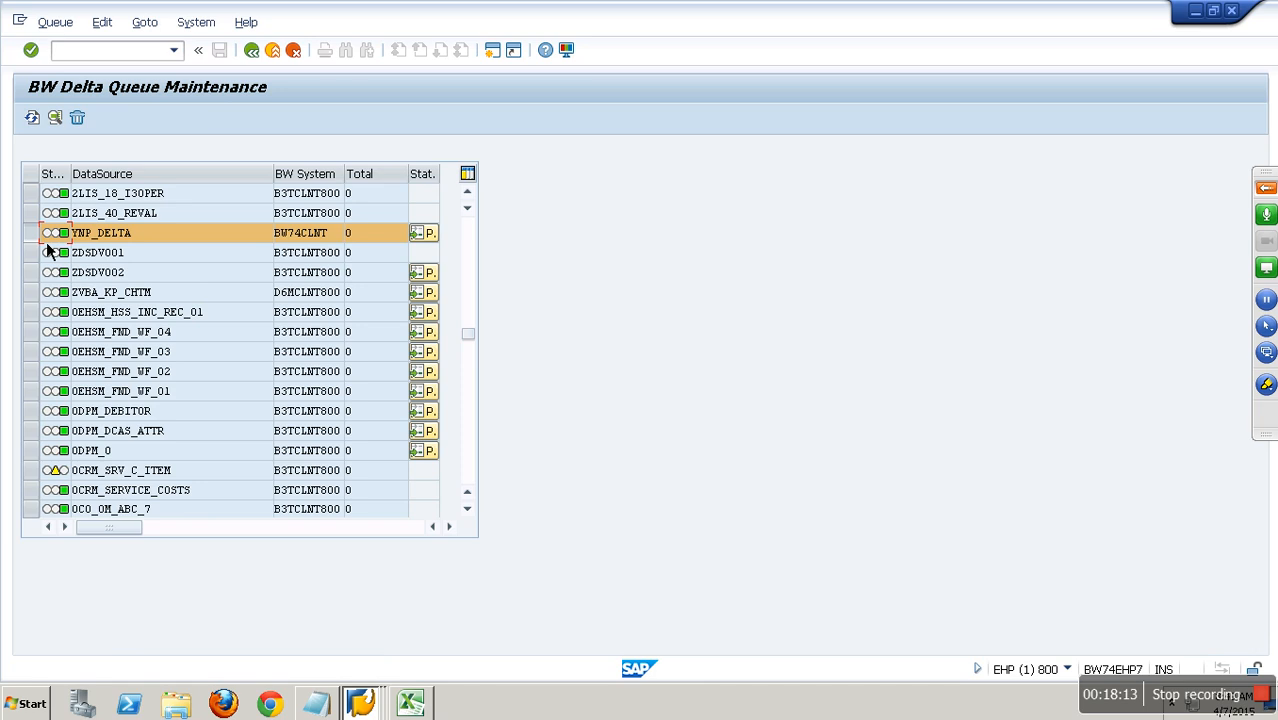
pyautogui.moveTo(155, 236); pyautogui.dragTo(58, 236)
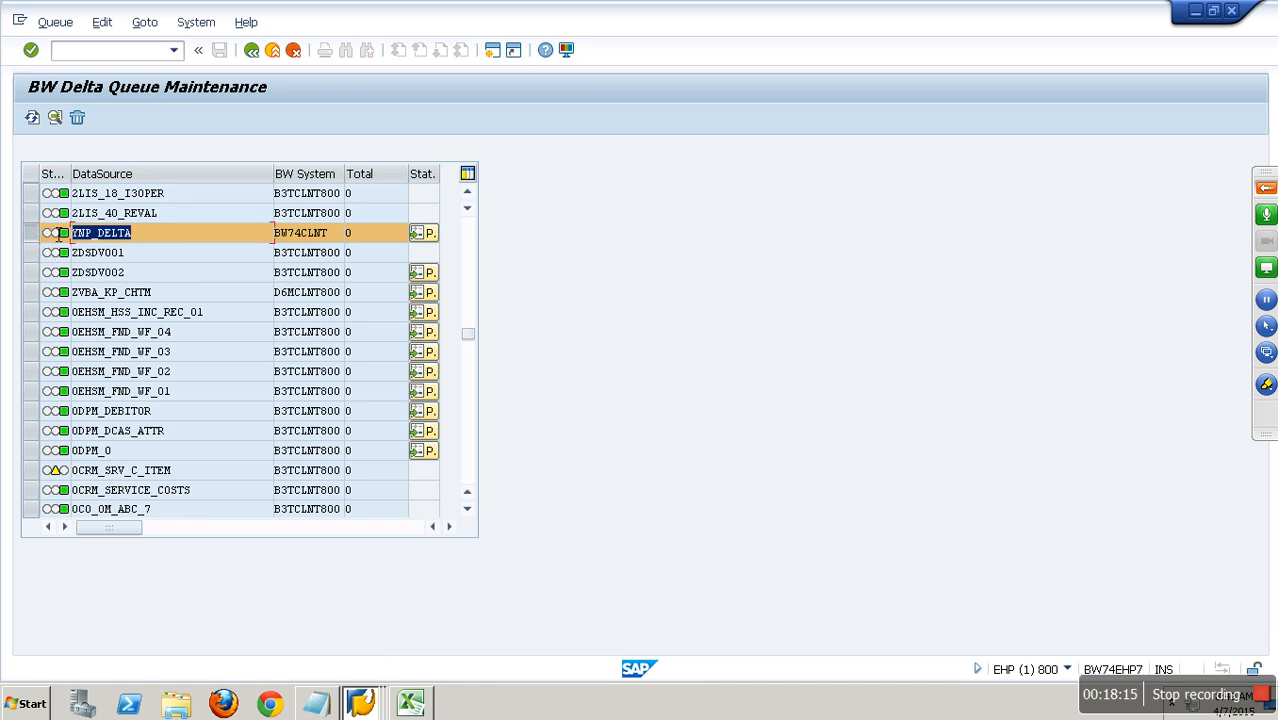
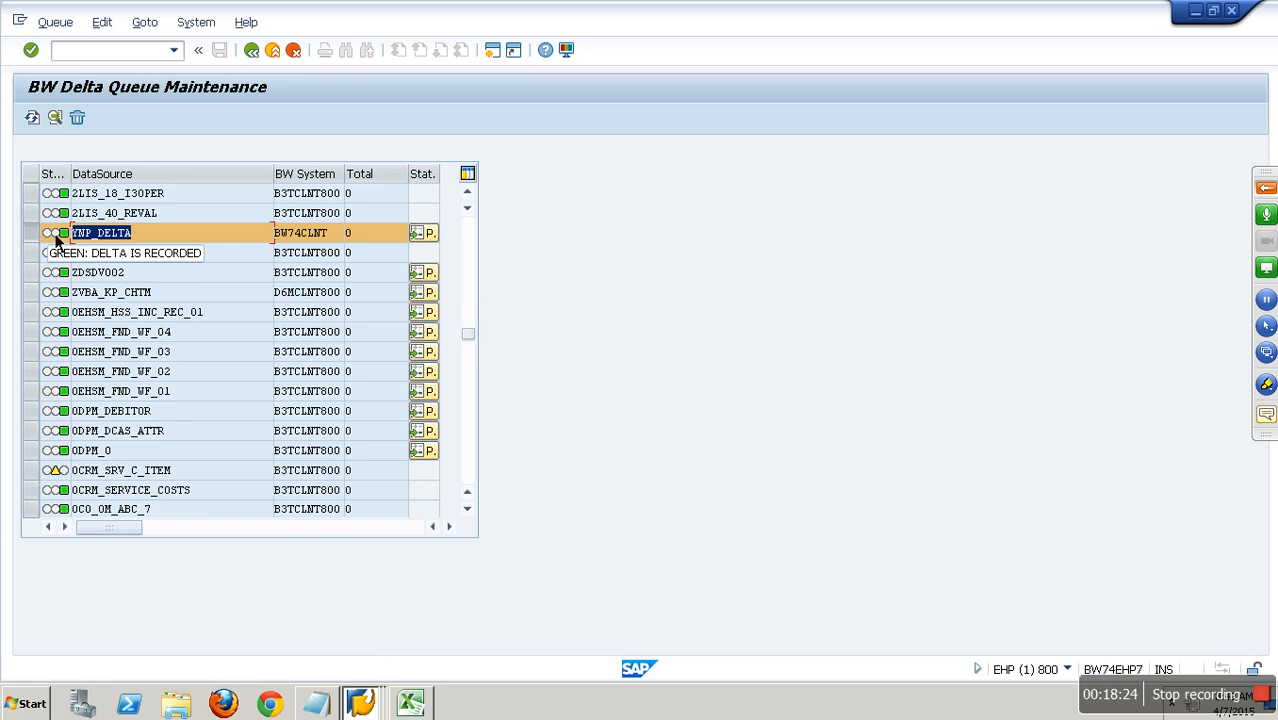
# Check the generic delta pointer of YNP_DELTA, reviewing its delta-relevant field and current status, and close the status window.
pyautogui.click(433, 240)
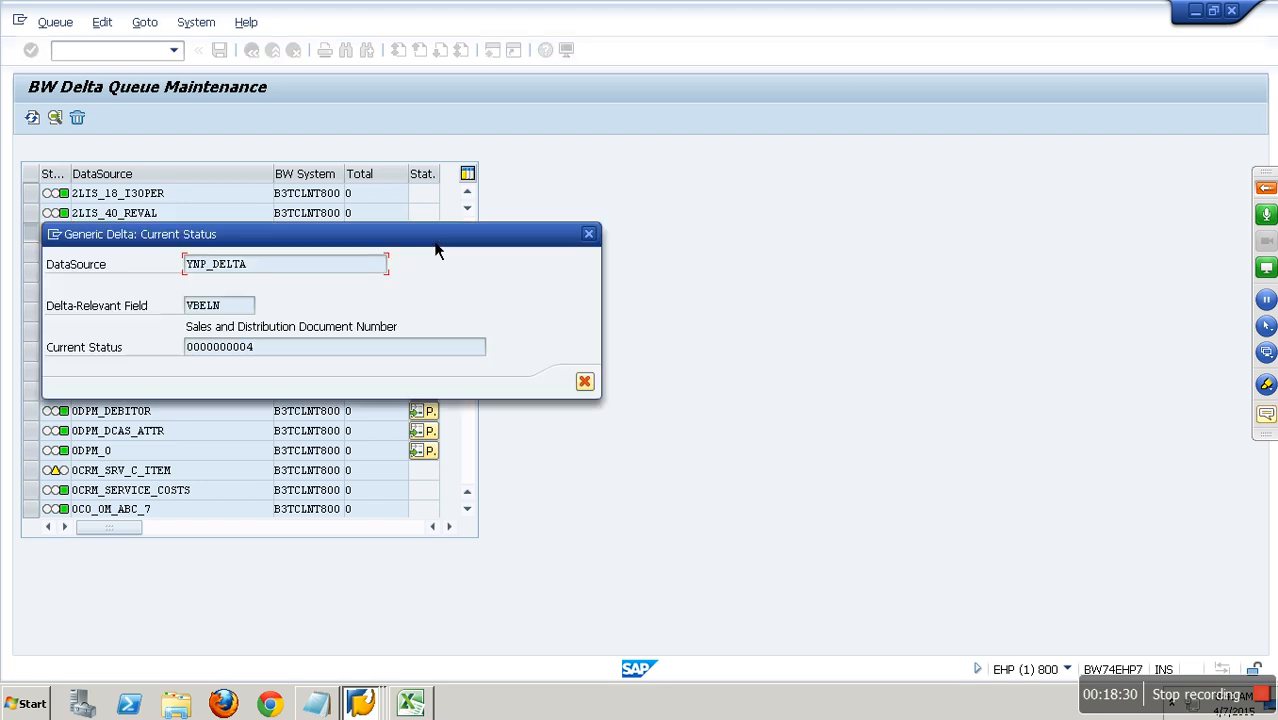
pyautogui.moveTo(272, 268); pyautogui.dragTo(167, 259)
pyautogui.moveTo(252, 305); pyautogui.dragTo(182, 306)
pyautogui.click(299, 350)
pyautogui.moveTo(228, 347); pyautogui.dragTo(191, 347)
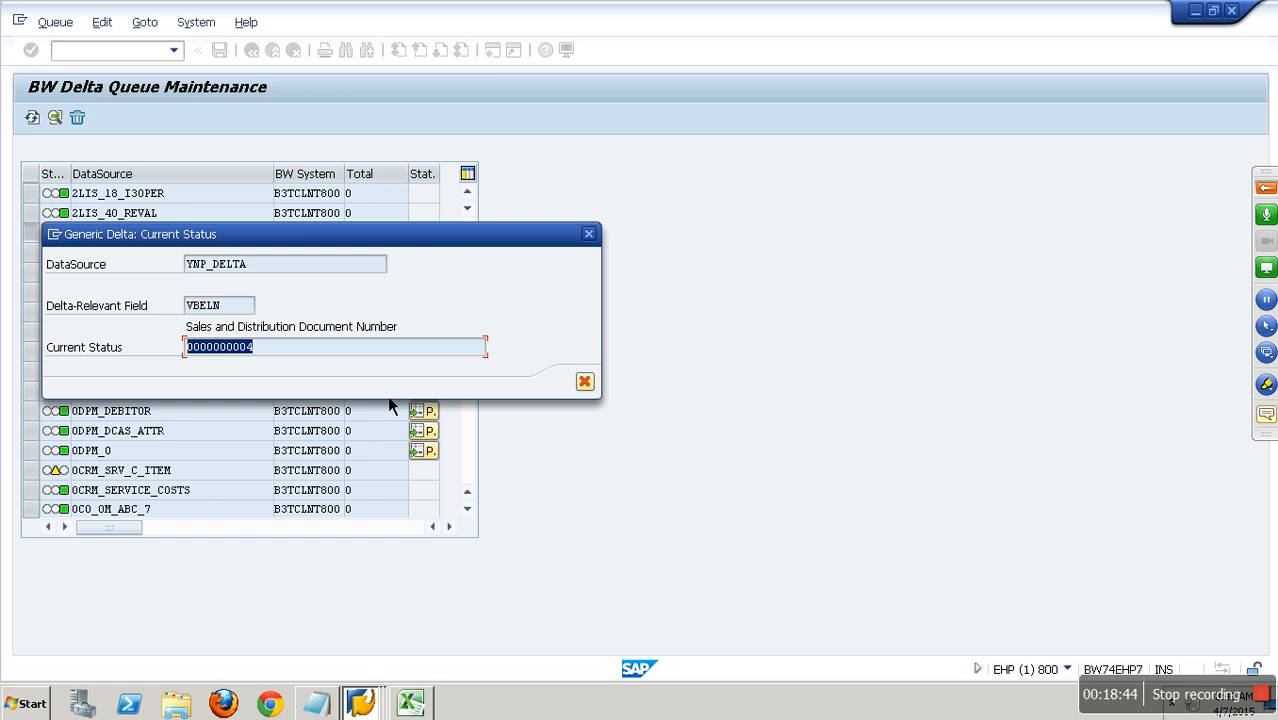
pyautogui.click(585, 382)
# Go to transaction SE11, display table YSALES and list all its entries in the Data Browser.
pyautogui.click(140, 56)
pyautogui.write('/NSE11')
pyautogui.press('Return')
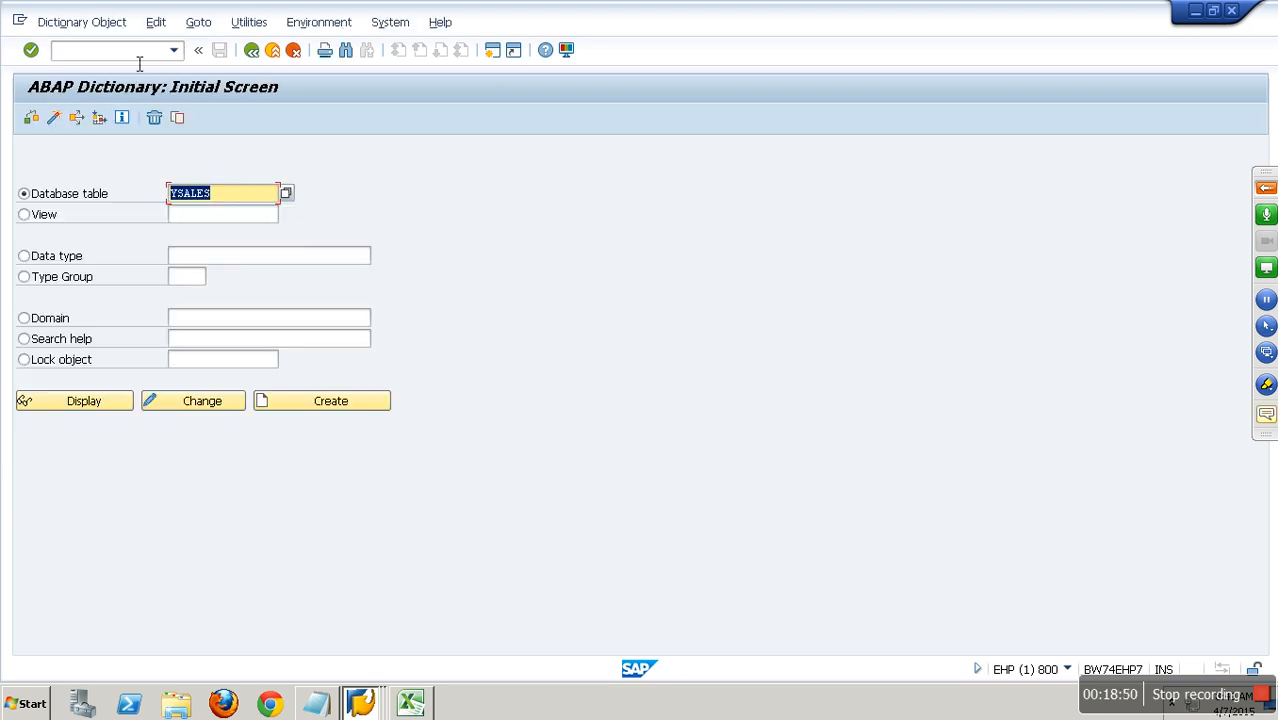
pyautogui.click(110, 405)
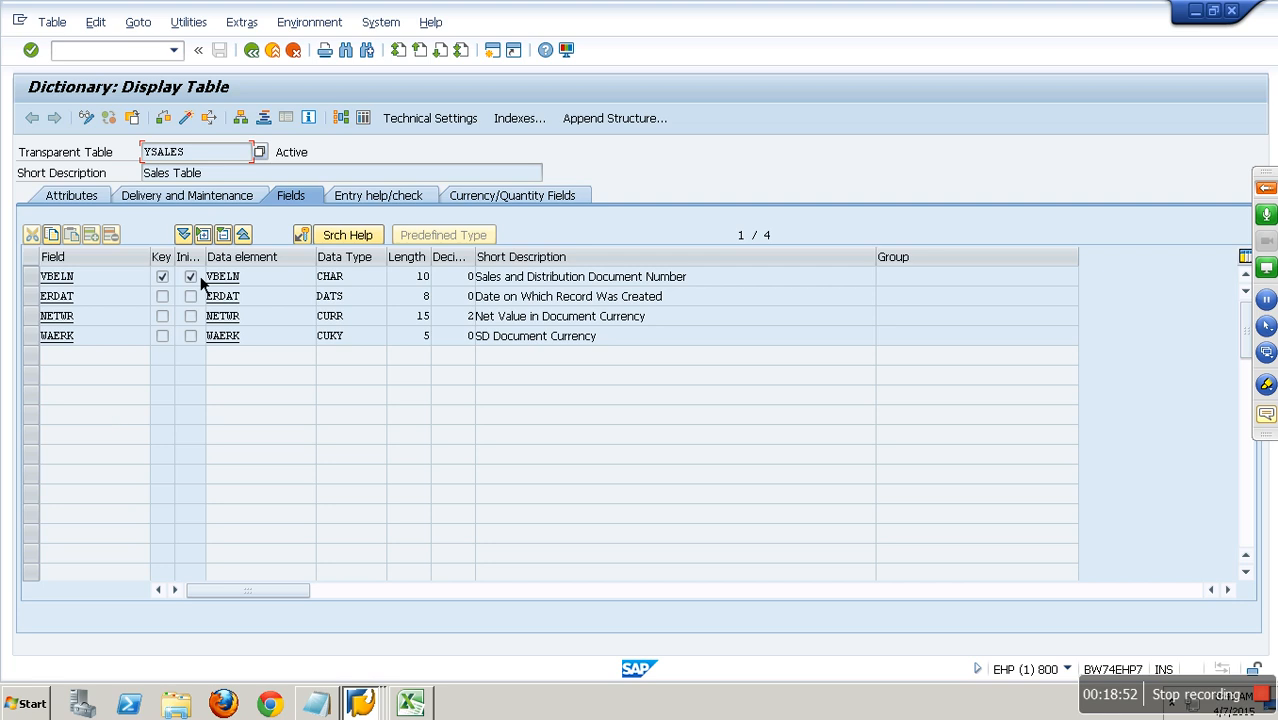
pyautogui.click(369, 125)
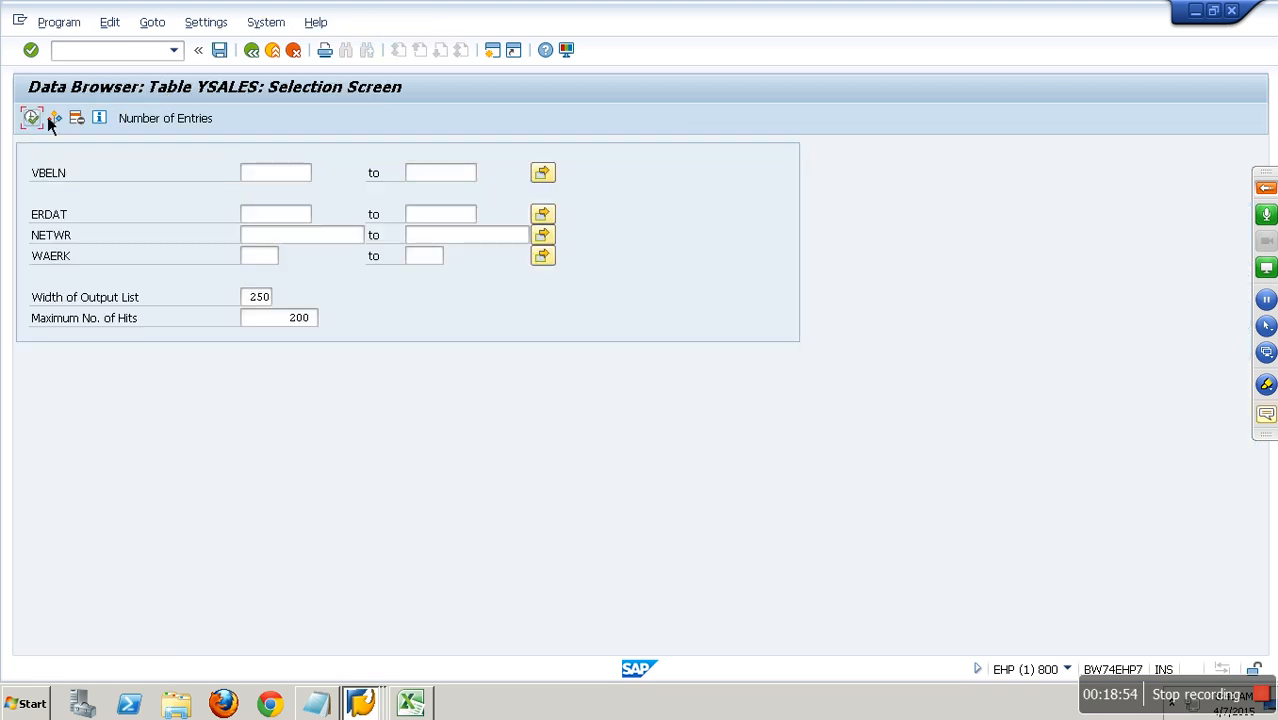
pyautogui.click(36, 120)
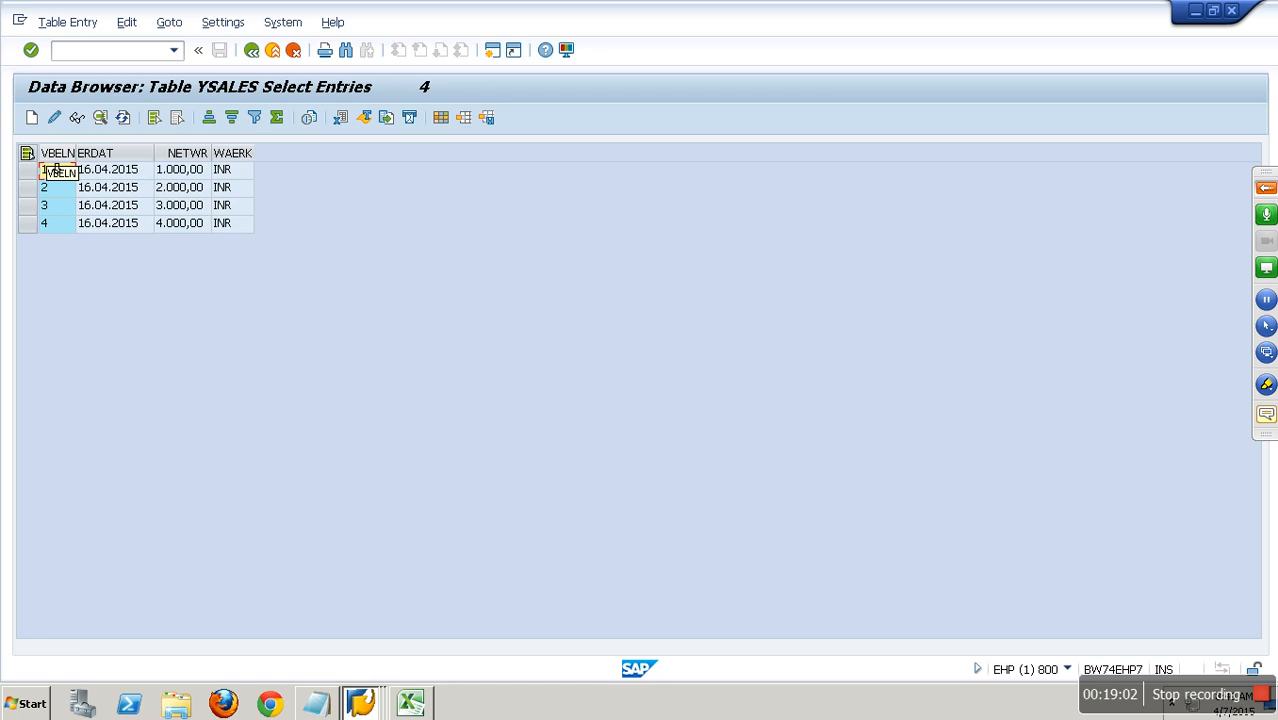
# Create and save a YSALES record with VBELN 5, ERDAT 16.04.2015, NETWR 5000 and WAERK INR.
pyautogui.click(38, 122)
pyautogui.write('5')
pyautogui.press('Tab')
pyautogui.write('1')
pyautogui.press('Down')
pyautogui.press('Return')
pyautogui.press('Tab')
pyautogui.write('5000')
pyautogui.press('Tab')
pyautogui.write('INR')
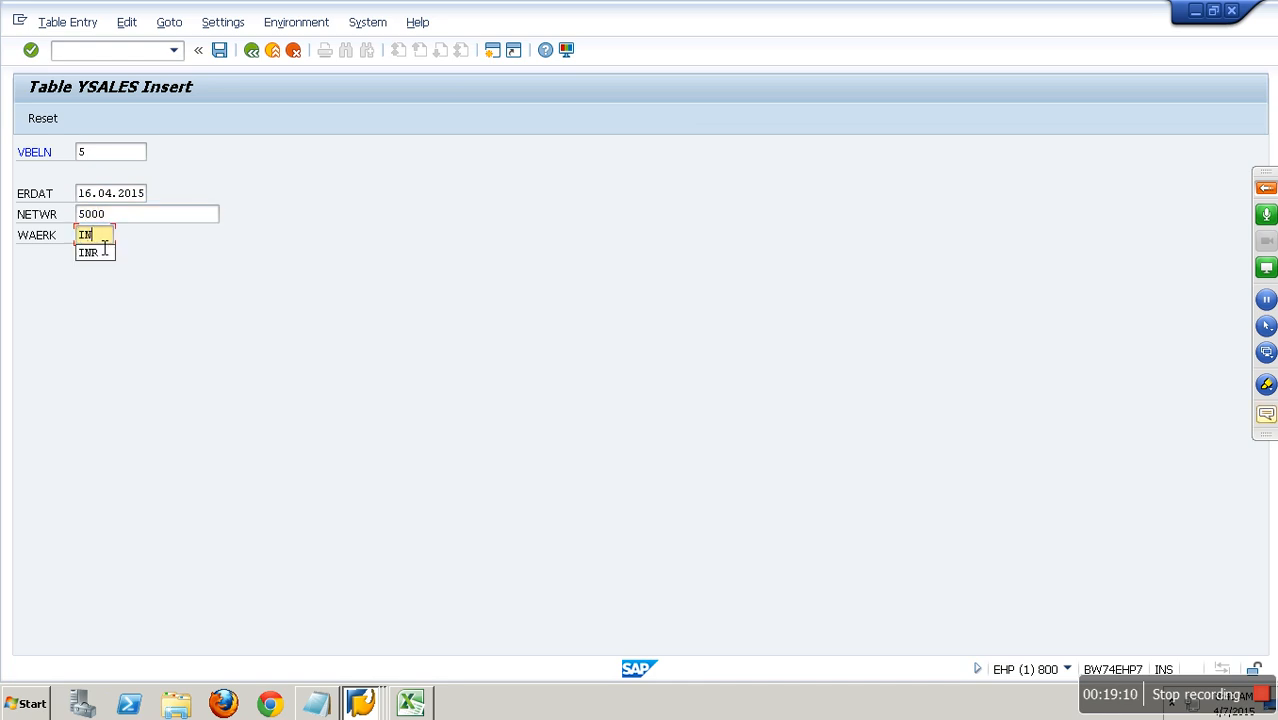
pyautogui.click(221, 51)
# Save another YSALES record with VBELN 6 and NETWR 6000, keeping the same date and currency.
pyautogui.press('Tab')
pyautogui.press('Tab')
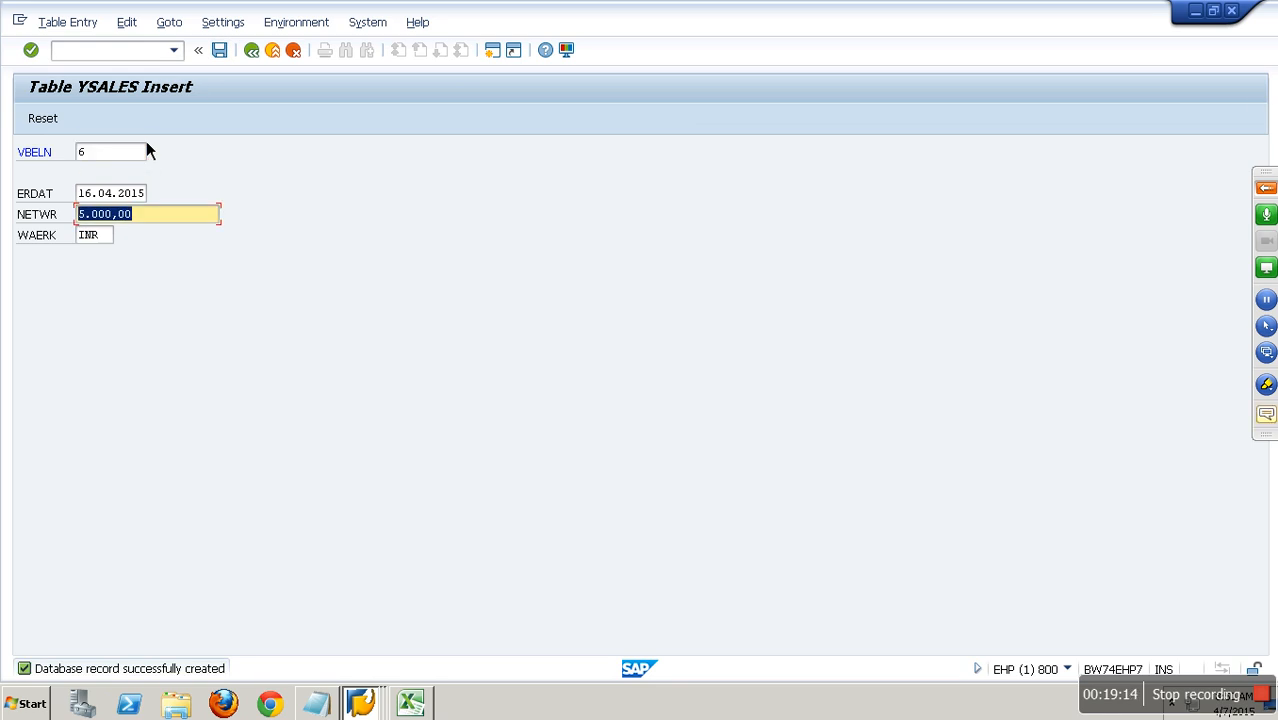
pyautogui.write('6000')
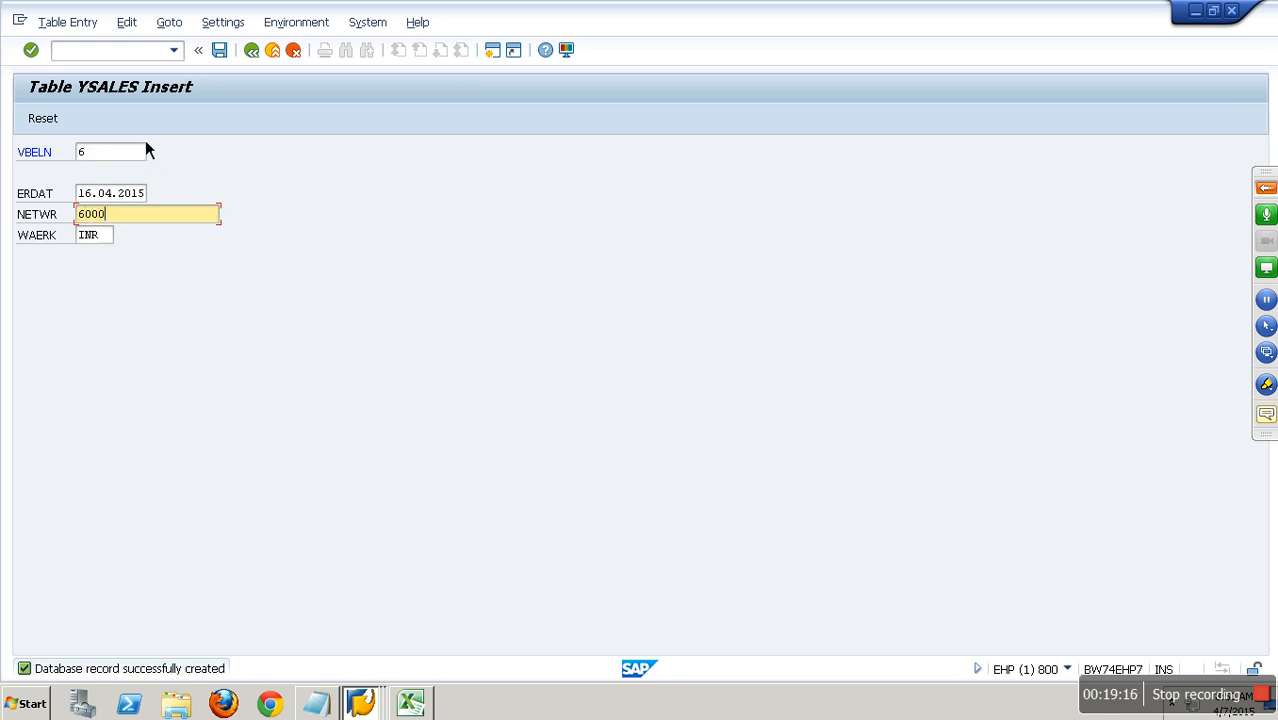
pyautogui.click(221, 52)
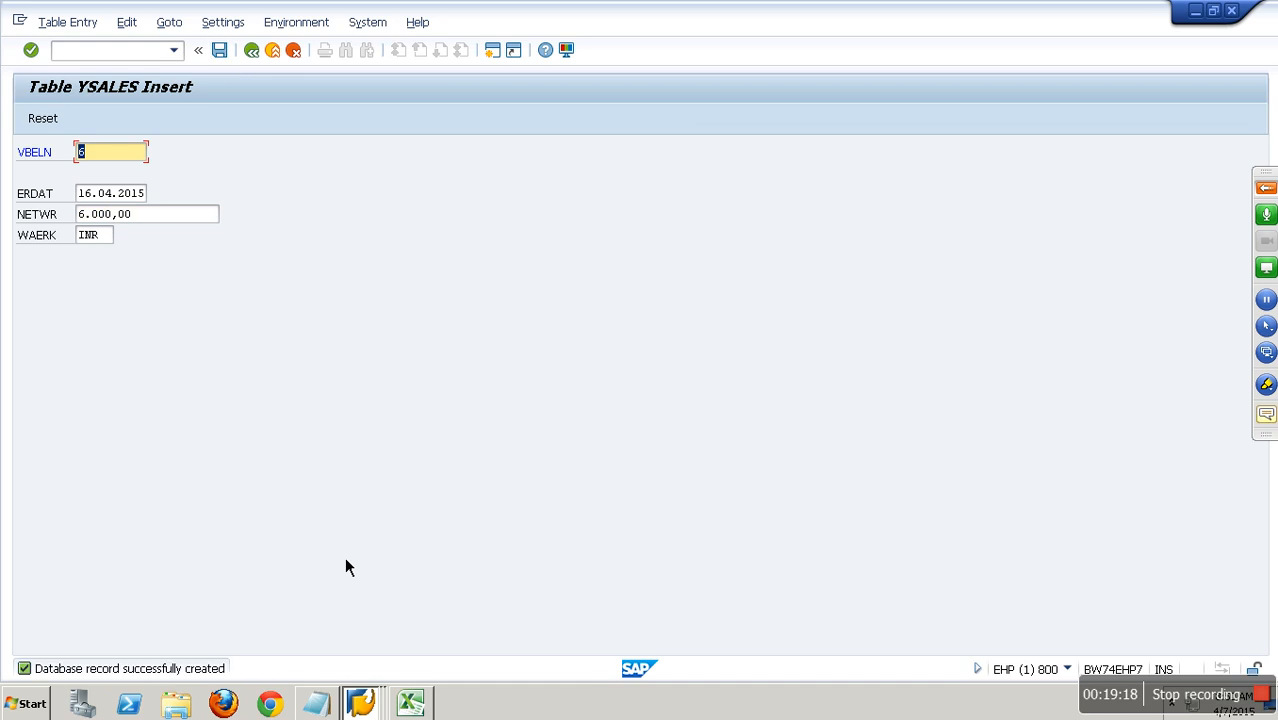
# Switch to the BW session, leave the data transfer process, review the update mode of InfoPackage "ip : Init Load" and exit it.
pyautogui.click(364, 704)
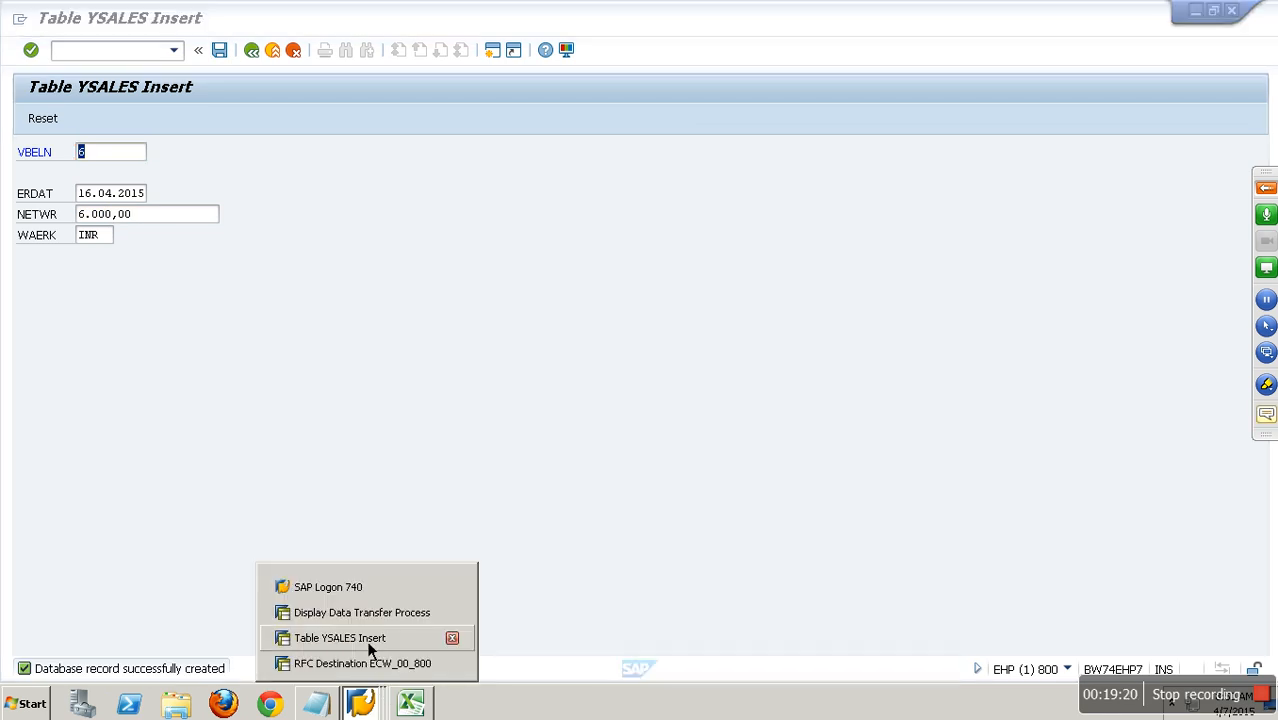
pyautogui.click(370, 612)
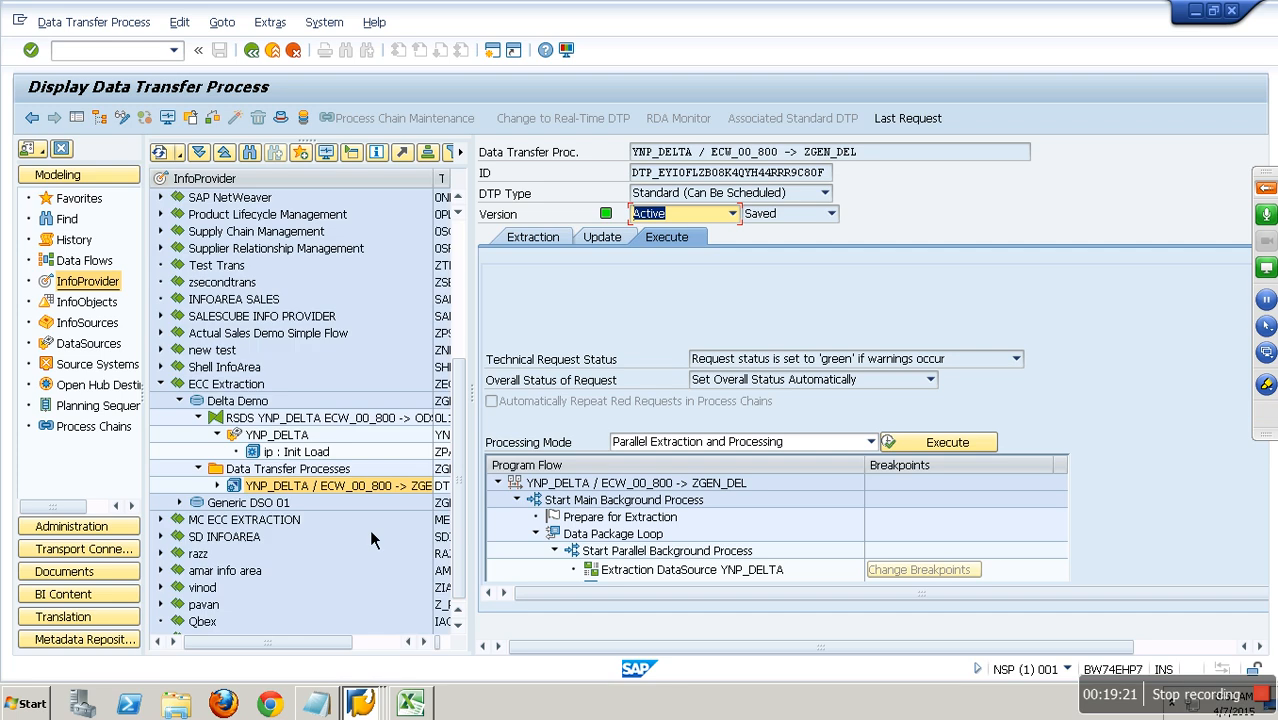
pyautogui.click(272, 50)
pyautogui.click(309, 460)
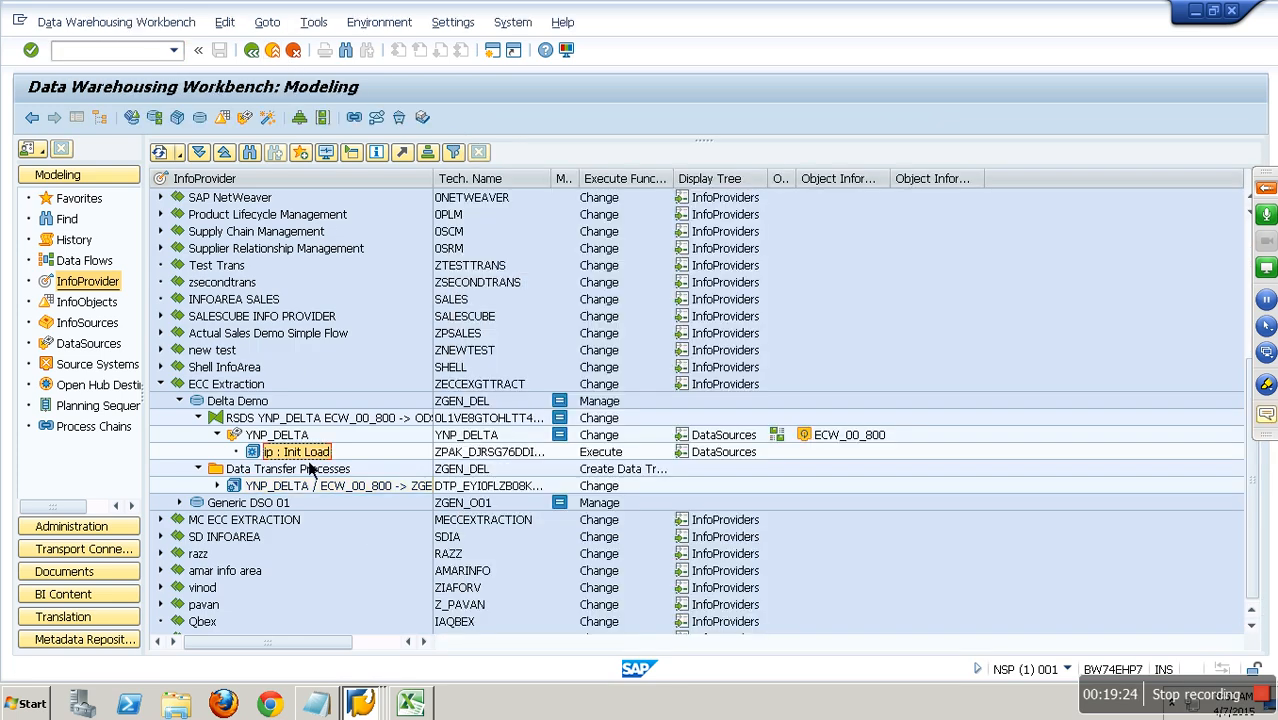
pyautogui.doubleClick(309, 460)
pyautogui.click(876, 278)
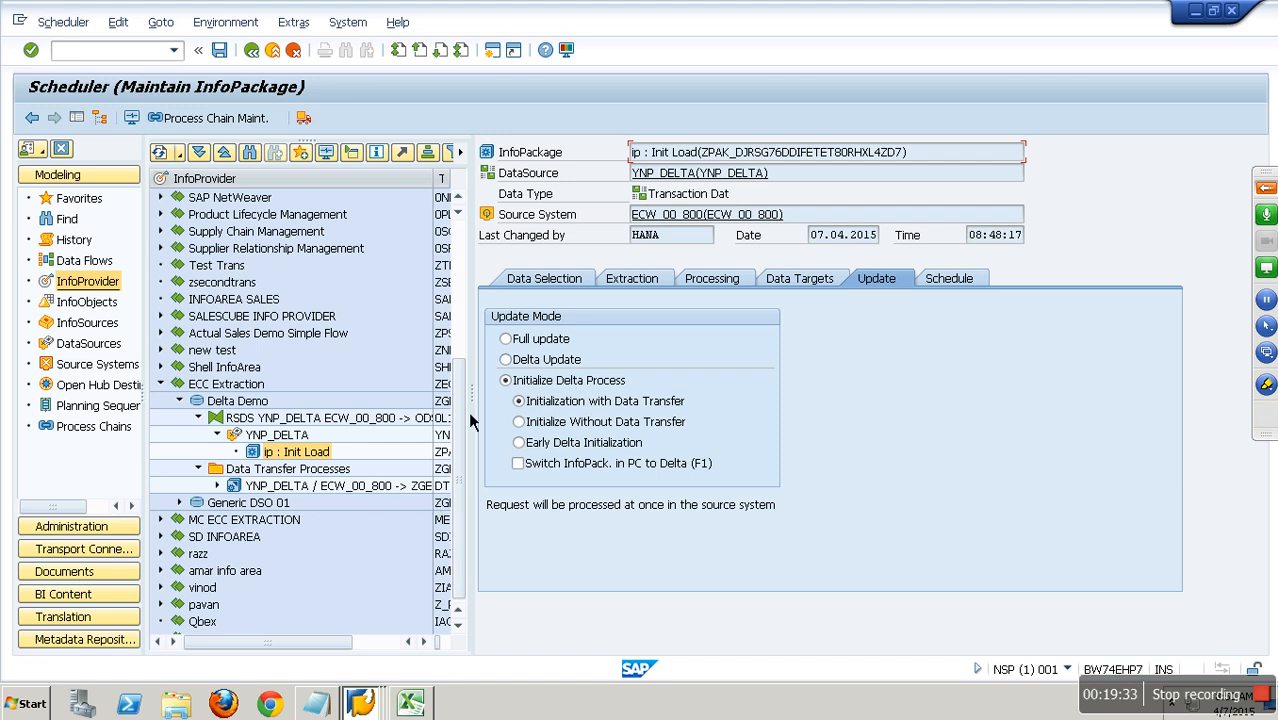
pyautogui.click(272, 50)
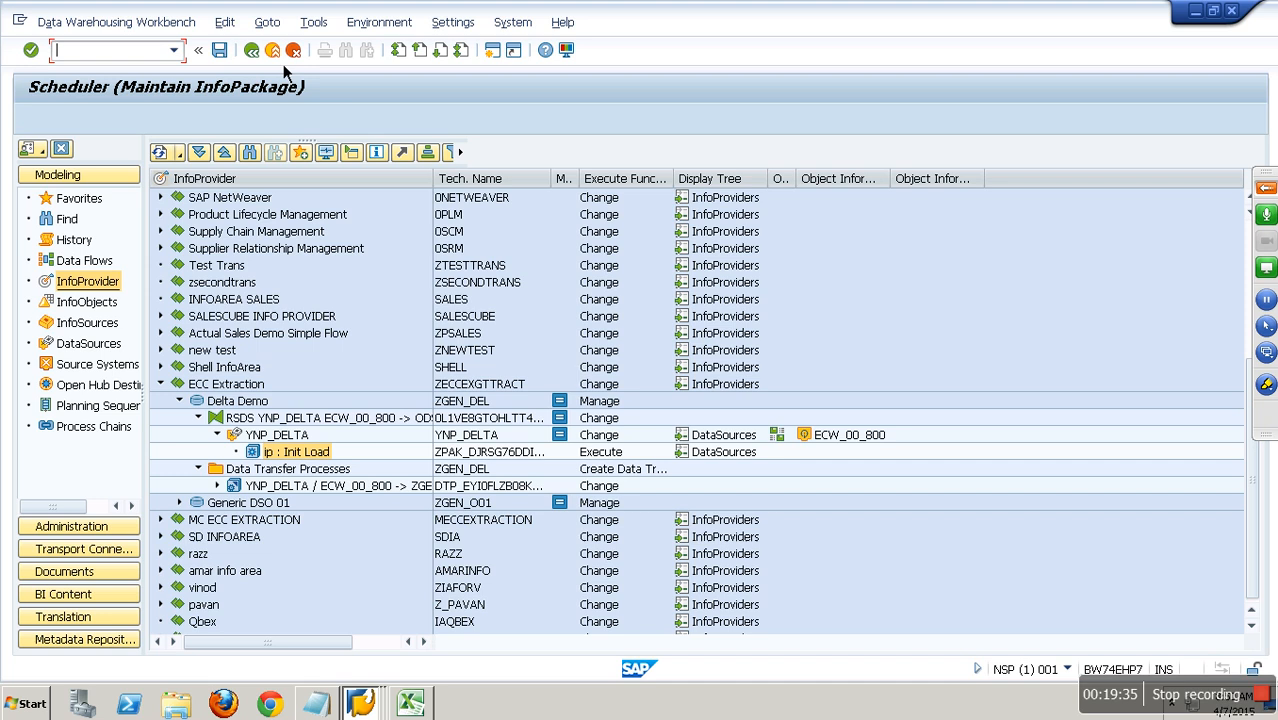
# Copy the InfoPackage "ip : Init Load" to a new InfoPackage named "ip : Delta Load".
pyautogui.rightClick(333, 456)
pyautogui.click(363, 490)
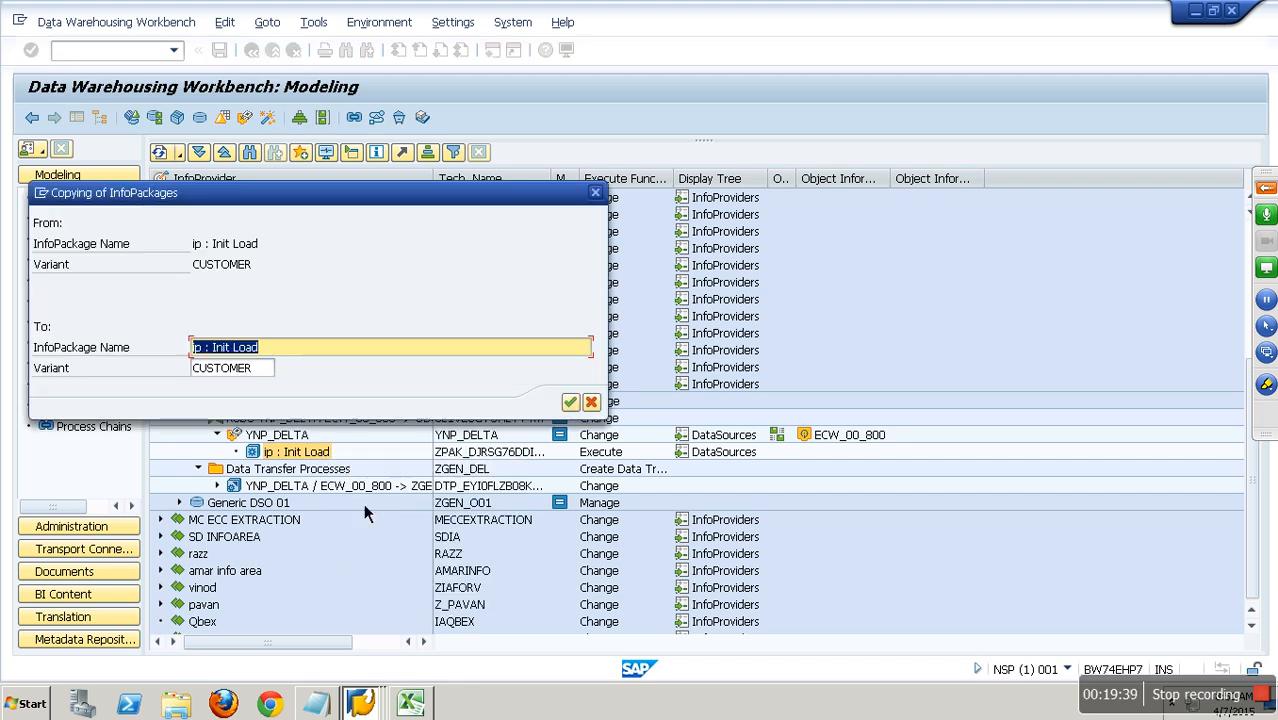
pyautogui.press('End')
pyautogui.press('BackSpace')
pyautogui.press('BackSpace')
pyautogui.press('BackSpace')
pyautogui.press('BackSpace')
pyautogui.press('BackSpace')
pyautogui.press('BackSpace')
pyautogui.press('BackSpace')
pyautogui.press('BackSpace')
pyautogui.press('BackSpace')
pyautogui.write('Delta Load')
pyautogui.press('Return')
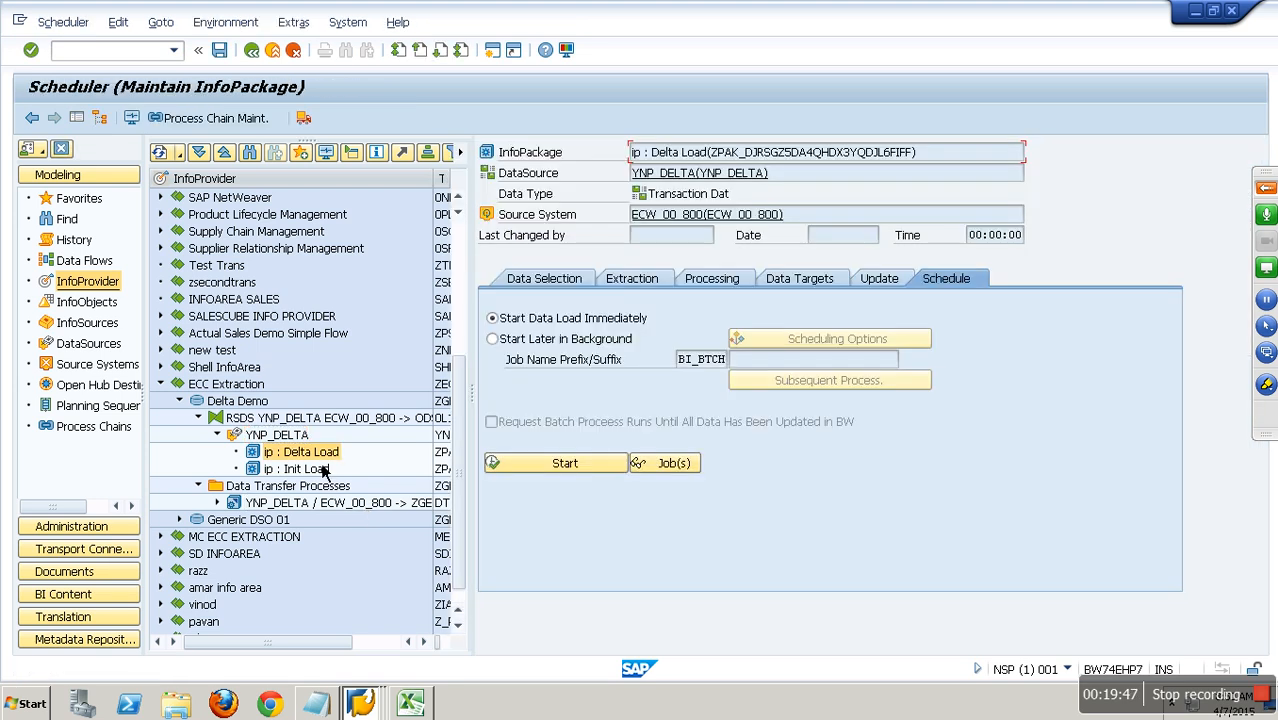
# Set the update mode of "ip : Delta Load" to Delta Update and start the data load immediately, accepting the replaced selection conditions.
pyautogui.click(860, 278)
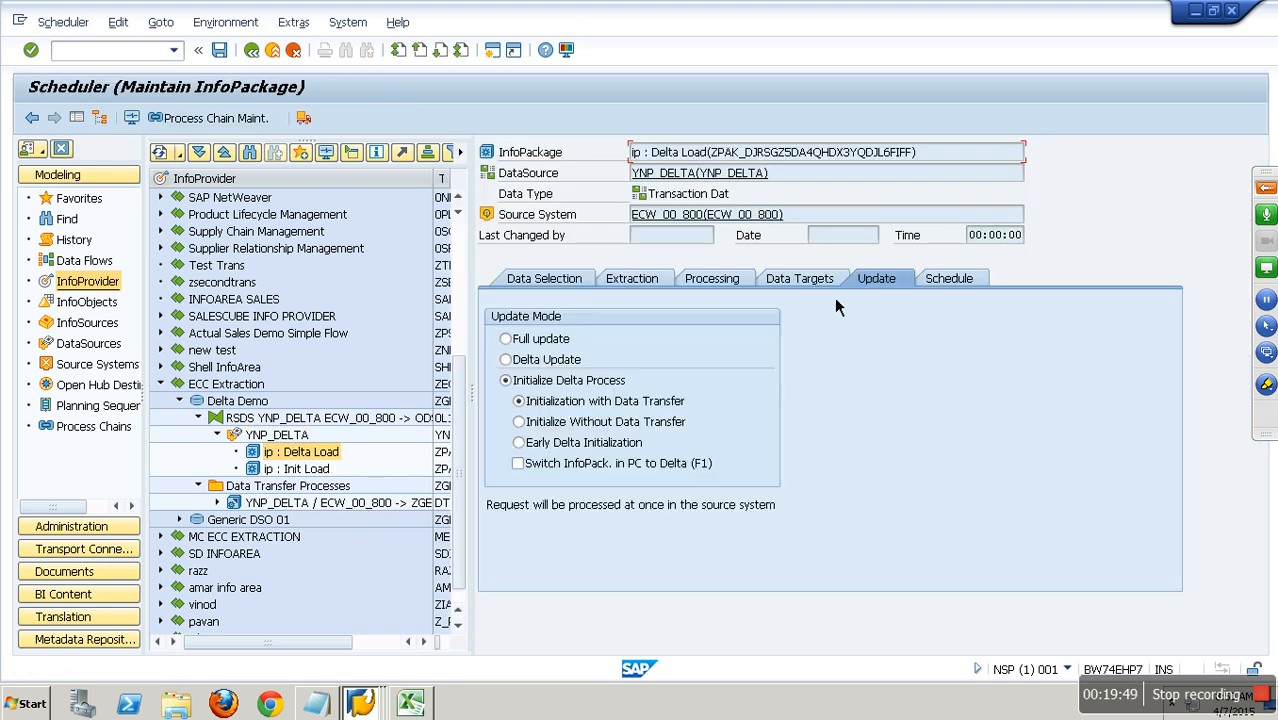
pyautogui.click(546, 362)
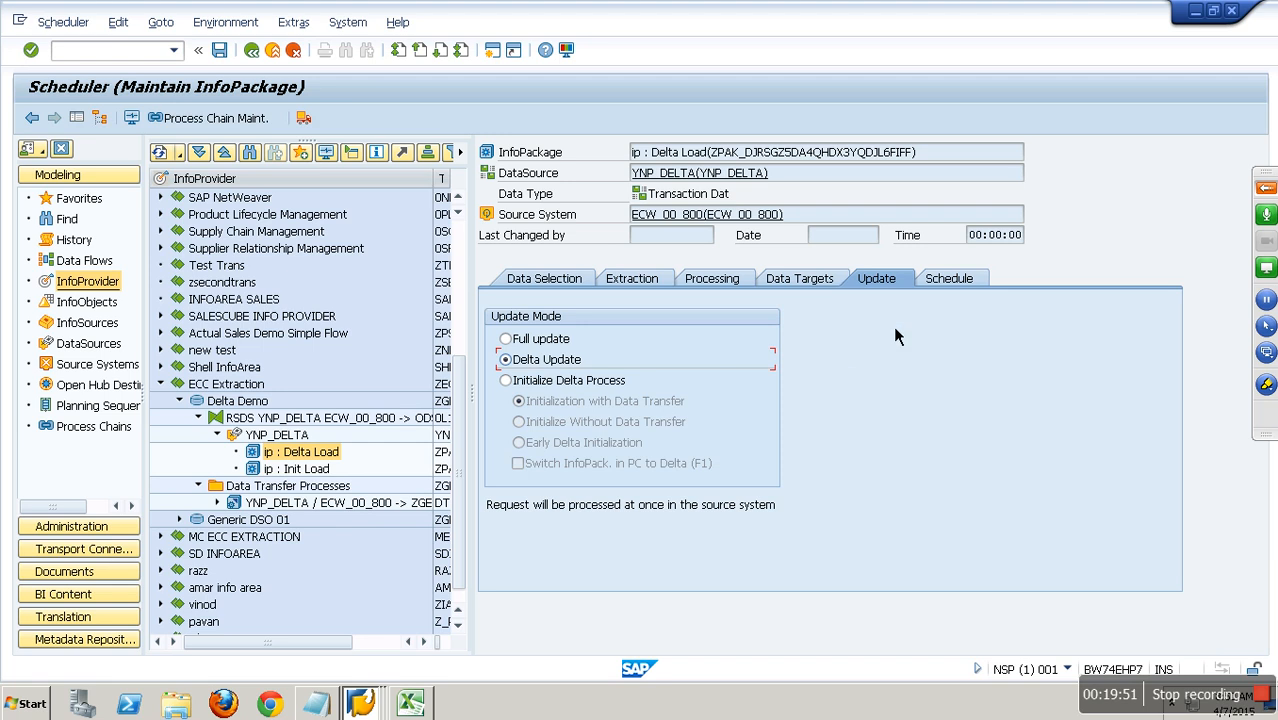
pyautogui.click(962, 278)
pyautogui.click(601, 466)
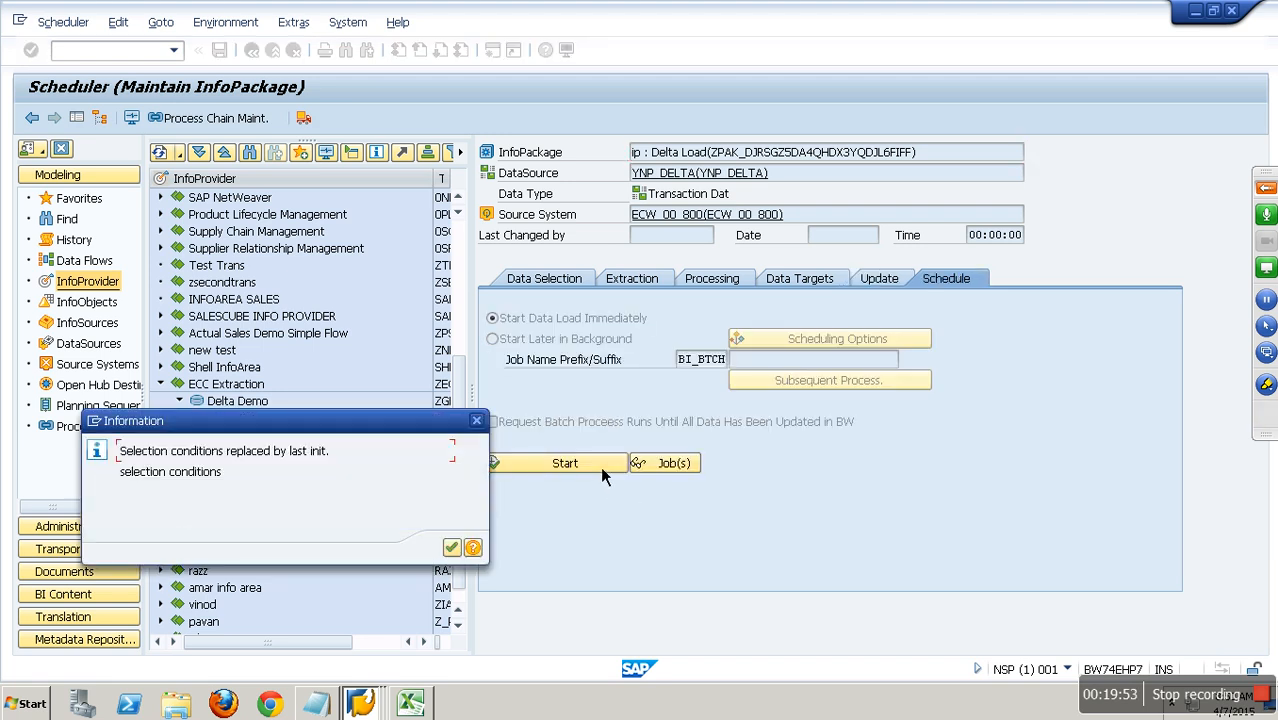
pyautogui.click(448, 541)
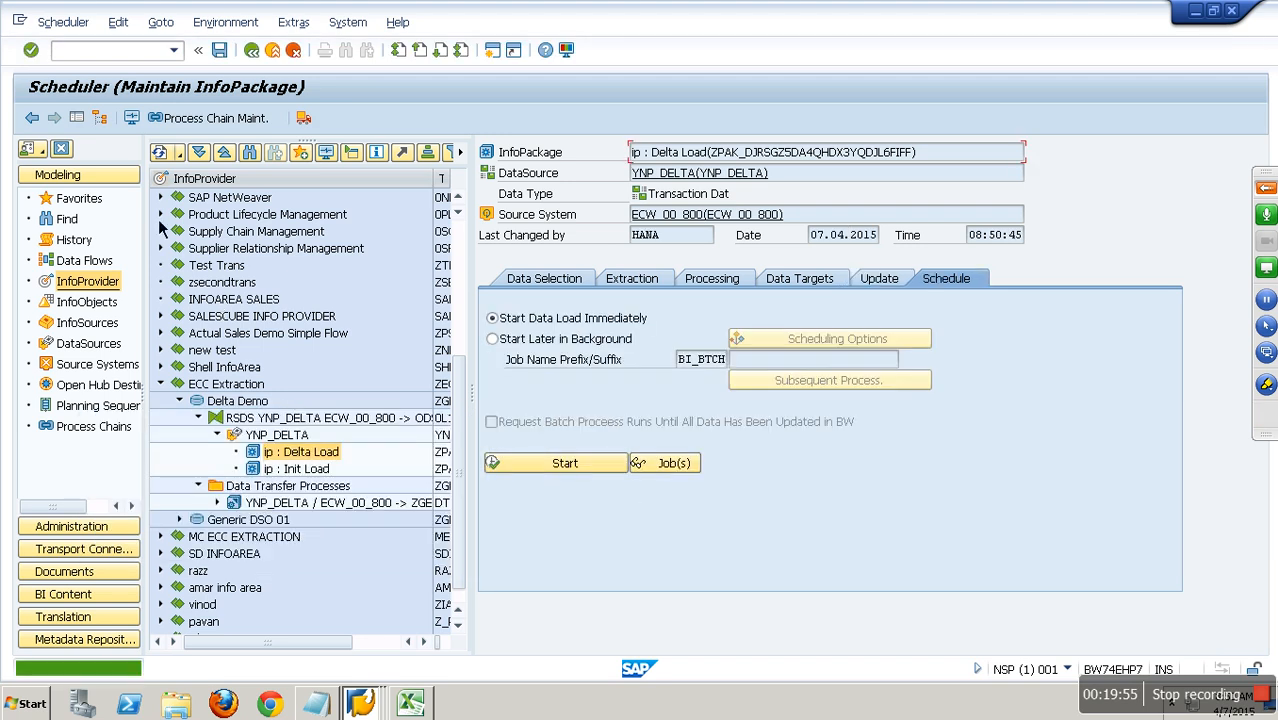
# Open the monitor for the delta InfoPackage and refresh its load request to check the status.
pyautogui.click(131, 117)
pyautogui.click(209, 231)
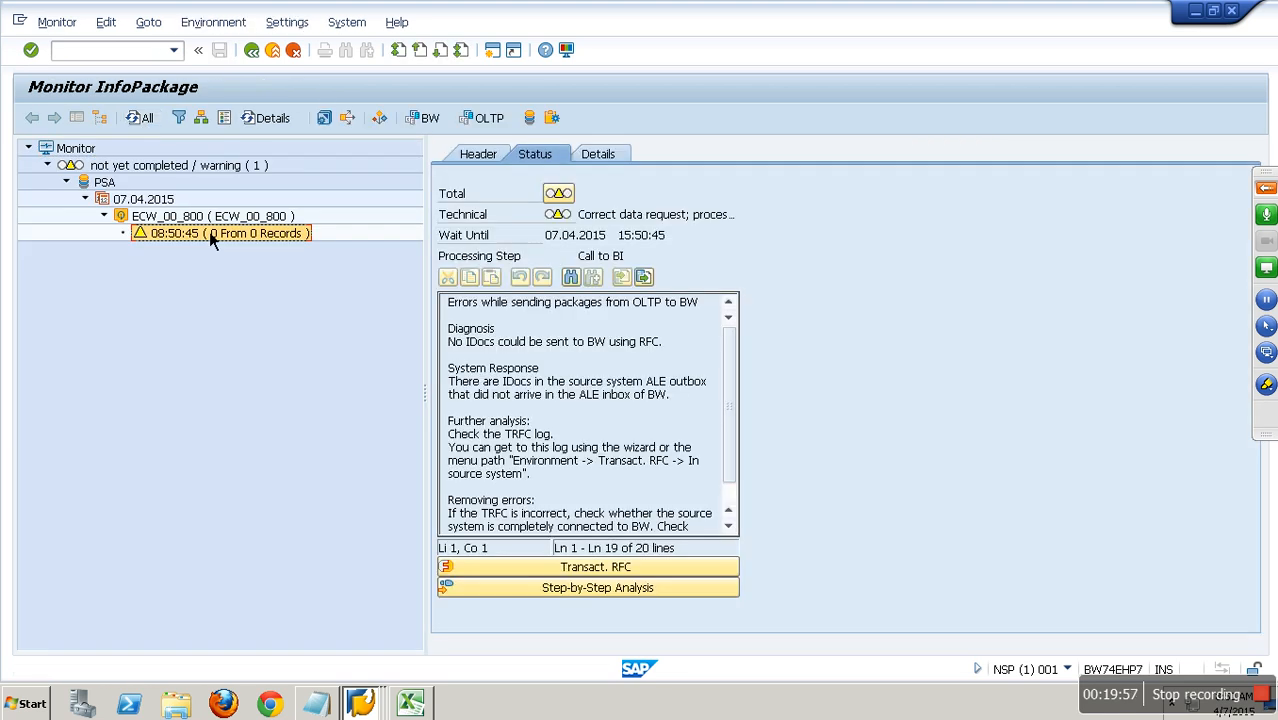
pyautogui.doubleClick(243, 230)
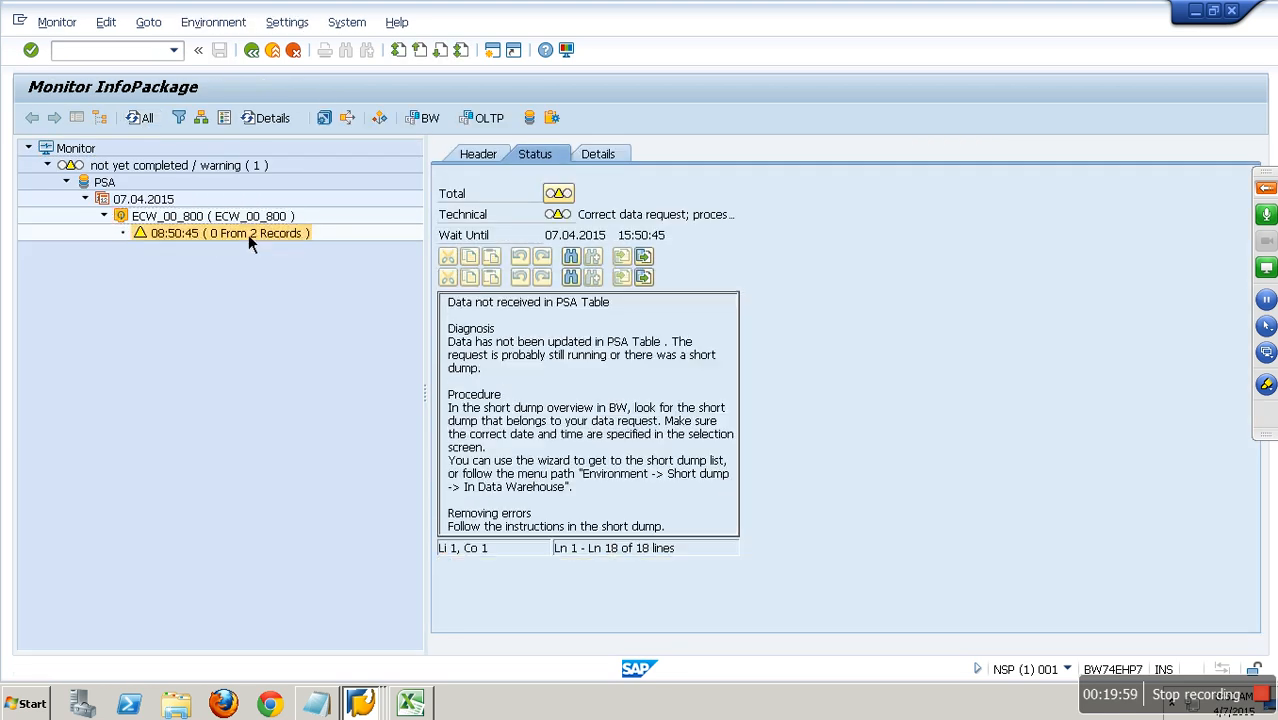
pyautogui.doubleClick(242, 236)
pyautogui.click(241, 233)
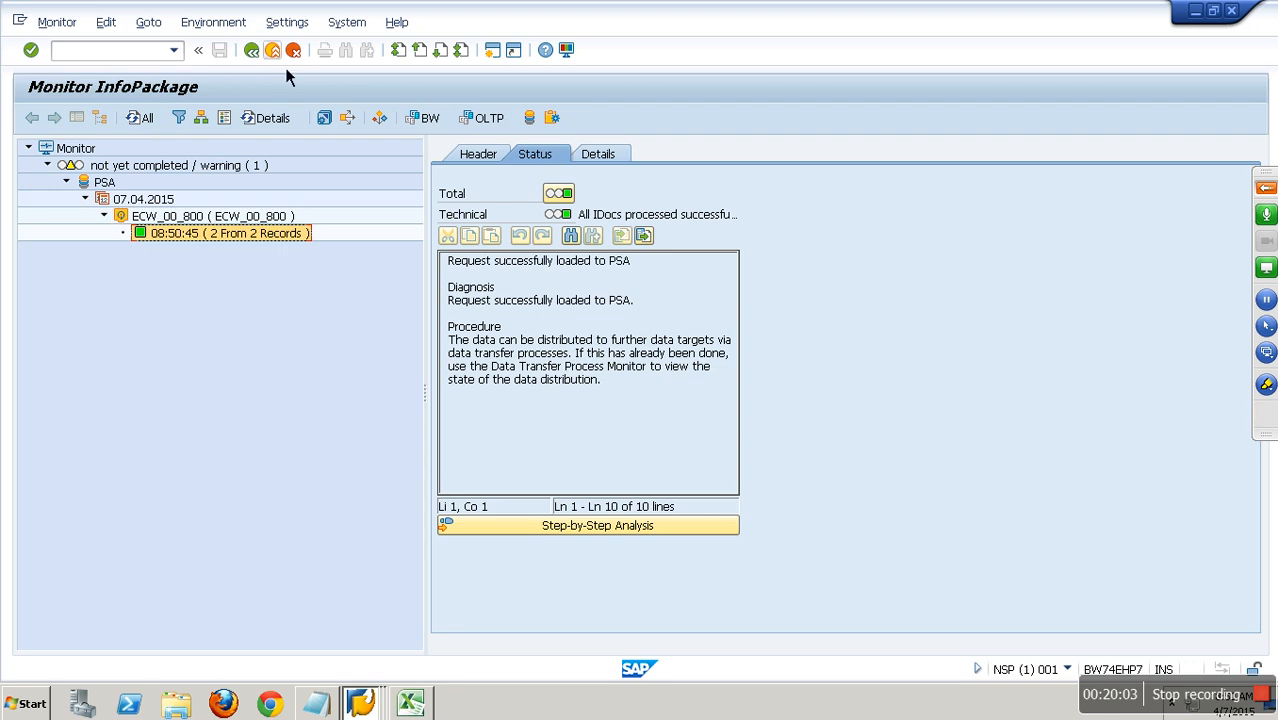
# Display the request's records in PSA maintenance, examine them and return to the InfoPackage monitor.
pyautogui.click(530, 119)
pyautogui.press('Return')
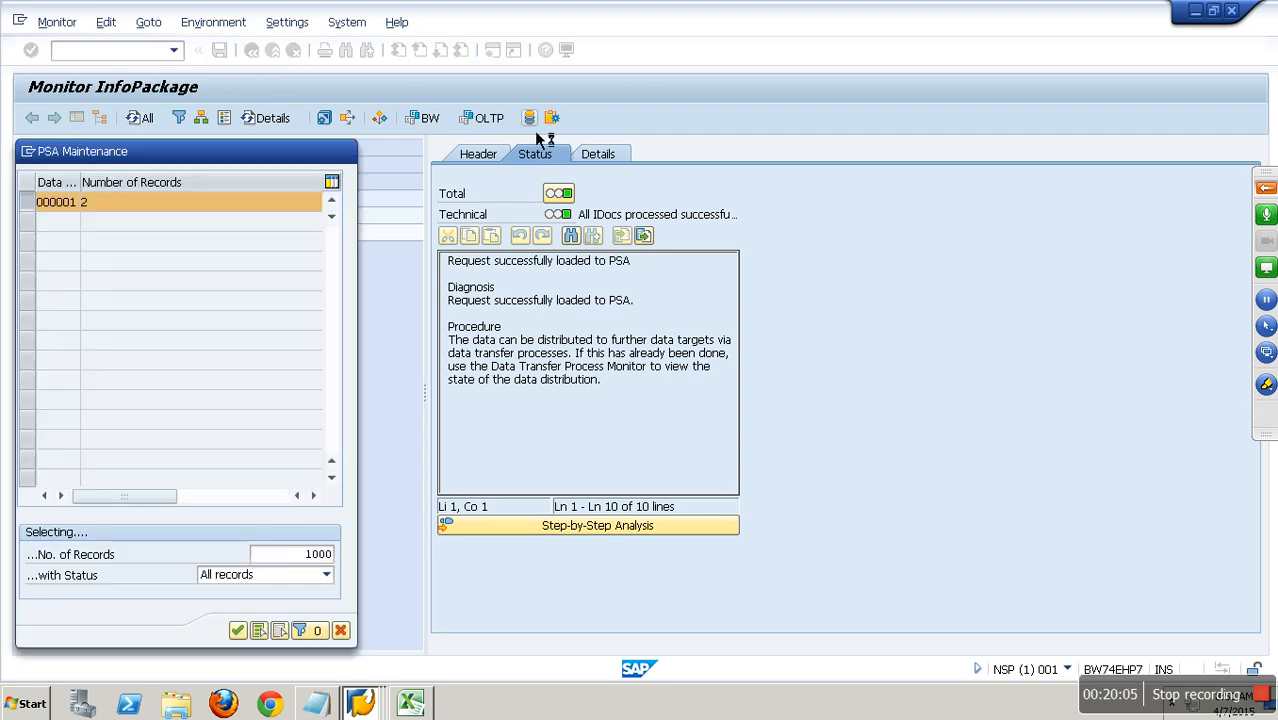
pyautogui.click(229, 170)
pyautogui.click(229, 187)
pyautogui.click(282, 58)
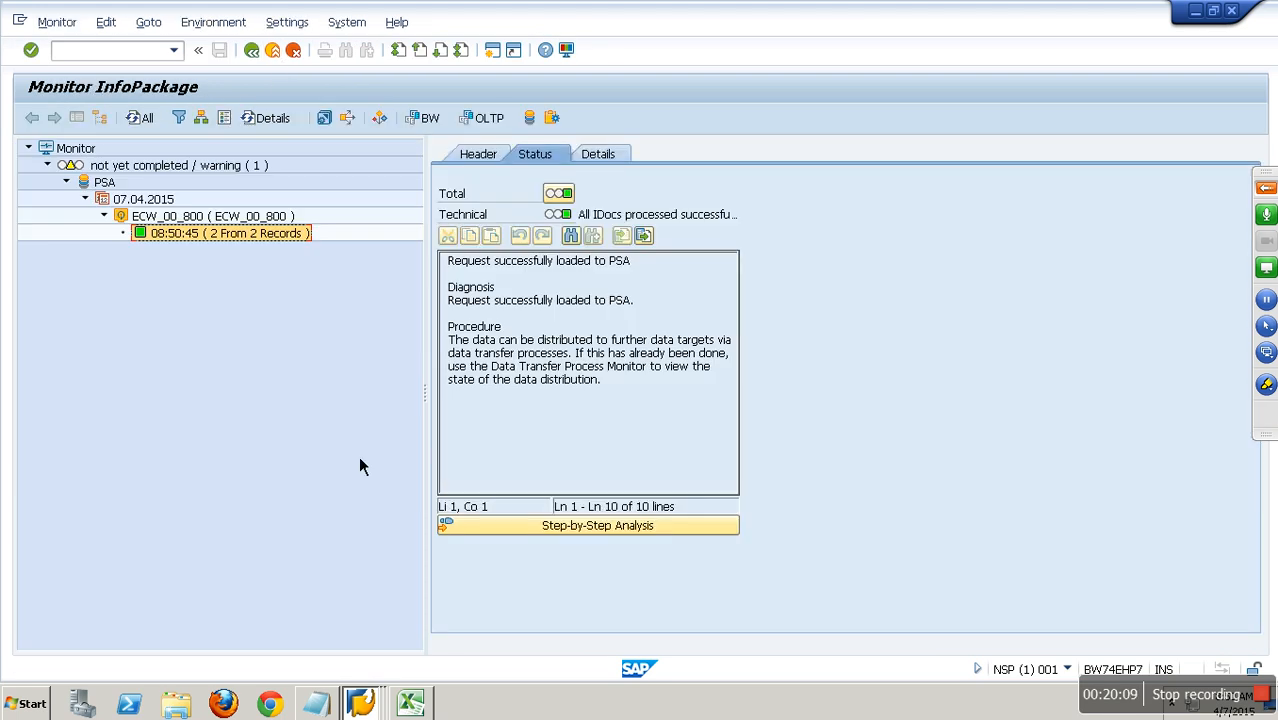
# Switch to the ECC session showing the YSALES insert screen and open the BW delta queue with /nrsa7.
pyautogui.click(378, 688)
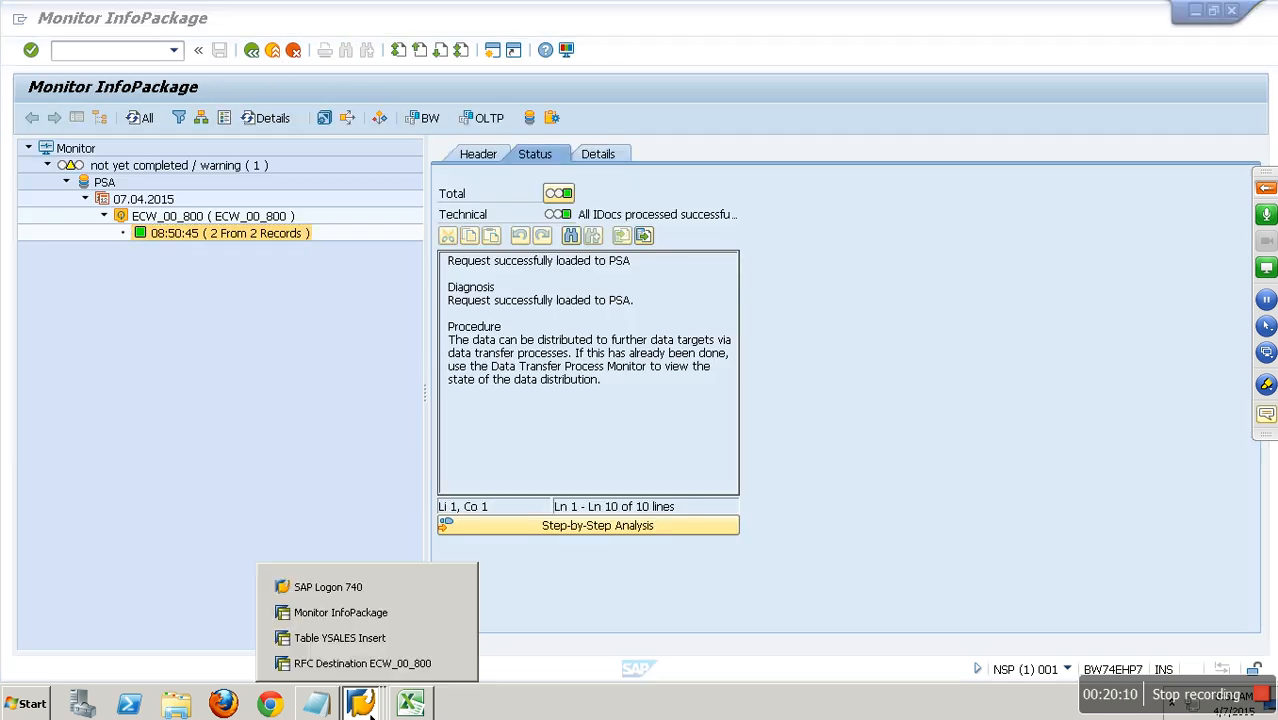
pyautogui.click(378, 645)
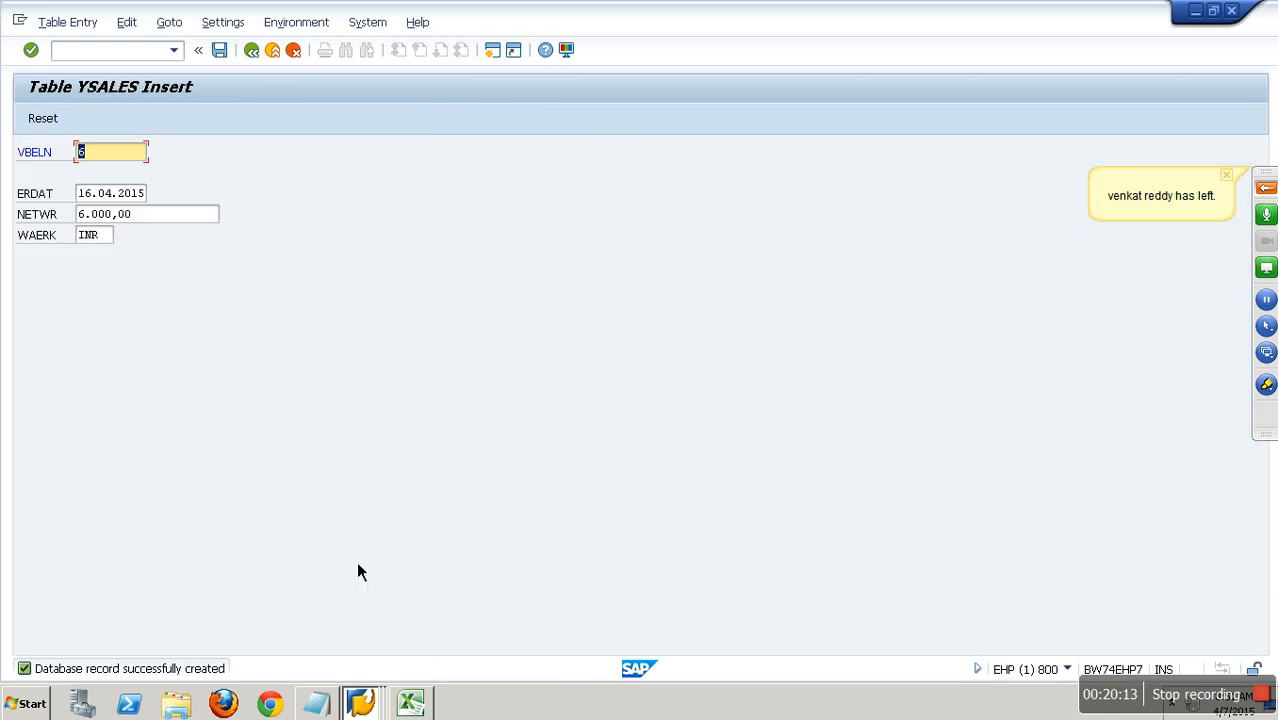
pyautogui.click(152, 57)
pyautogui.write('/nrsa7')
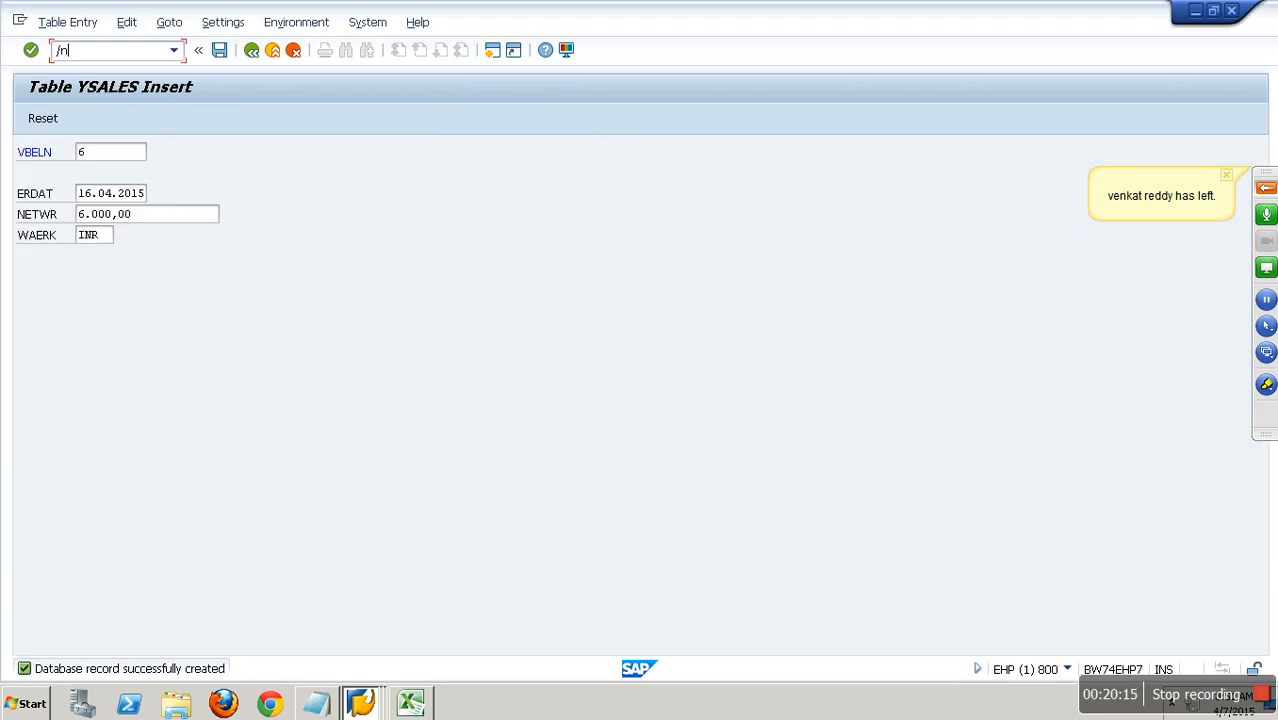
pyautogui.press('Return')
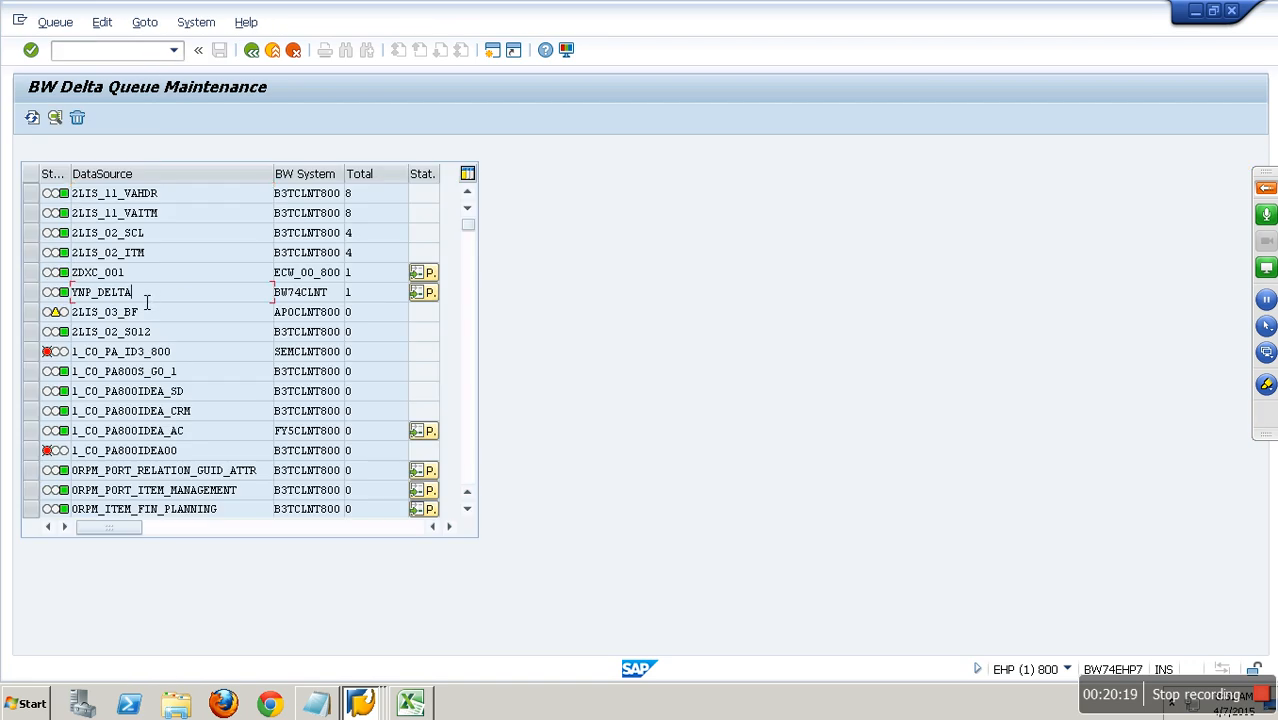
# Select the YNP_DELTA queue entry for BW74CLNT, check its current generic delta pointer and close the status window.
pyautogui.moveTo(153, 295); pyautogui.dragTo(40, 298)
pyautogui.click(41, 299)
pyautogui.click(425, 294)
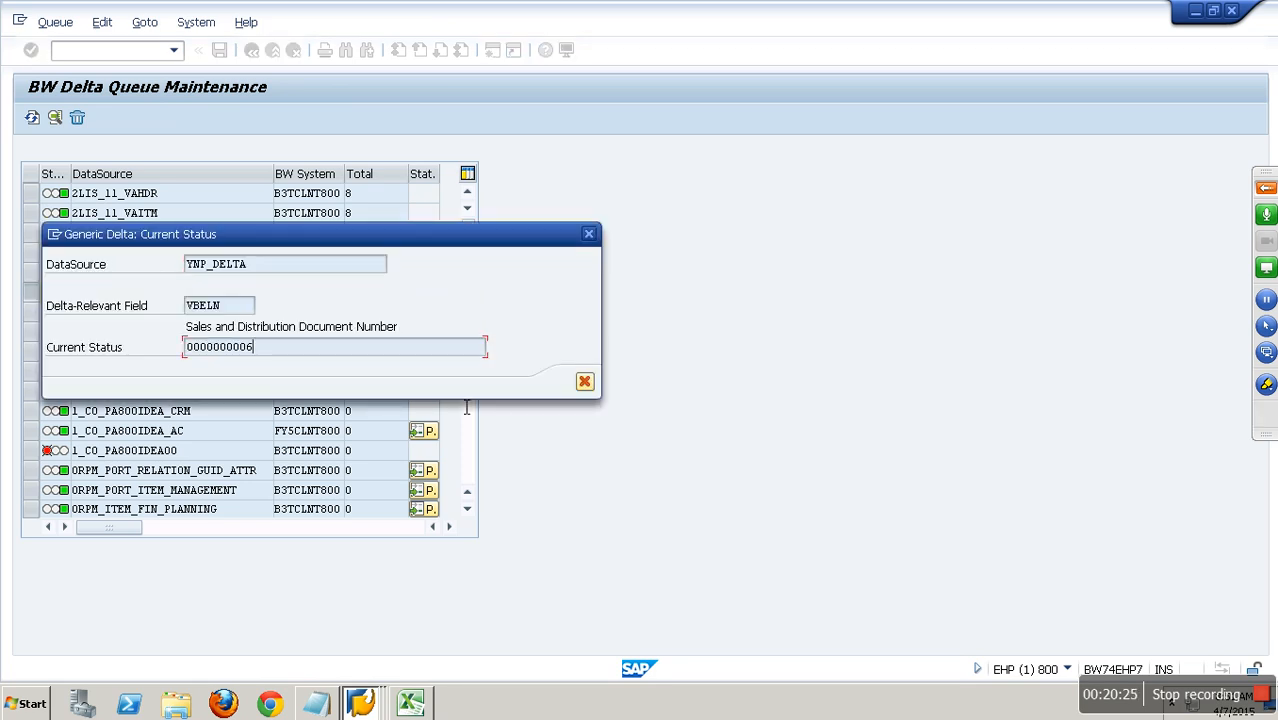
pyautogui.click(584, 381)
# Display the YNP_DELTA queue's data entries in Delta Update mode and return to the queue overview.
pyautogui.click(348, 292)
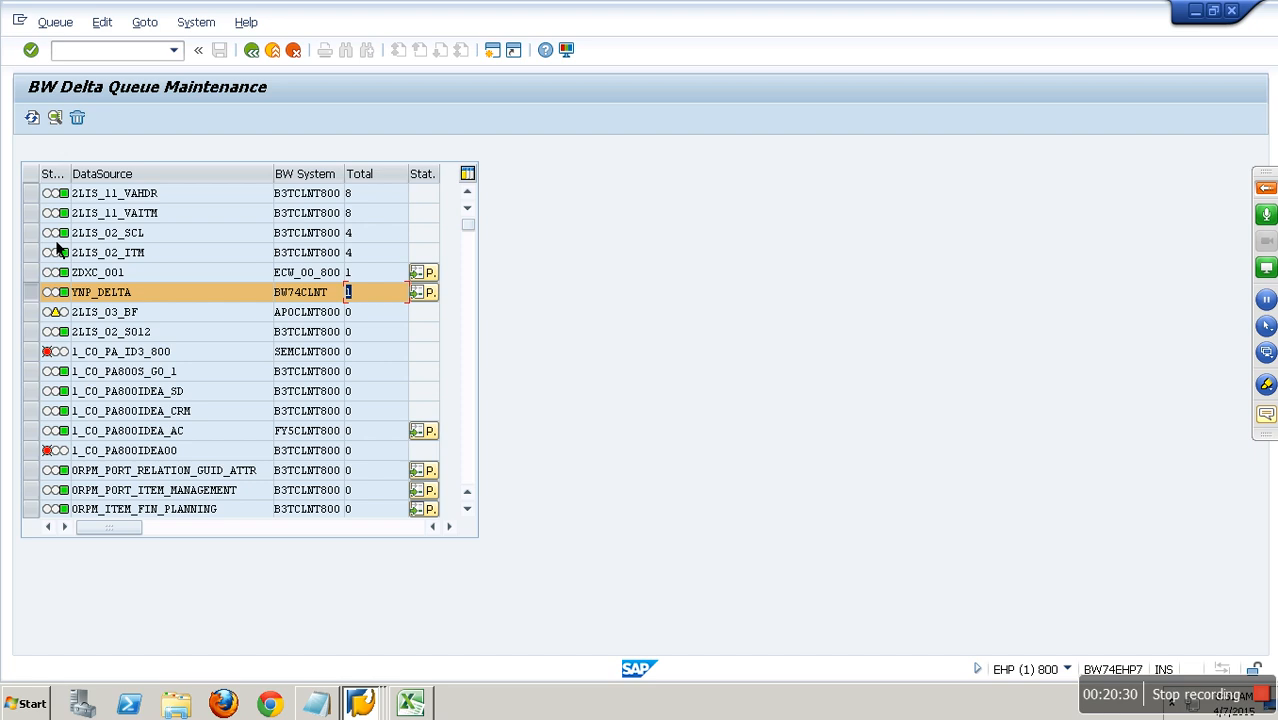
pyautogui.click(62, 124)
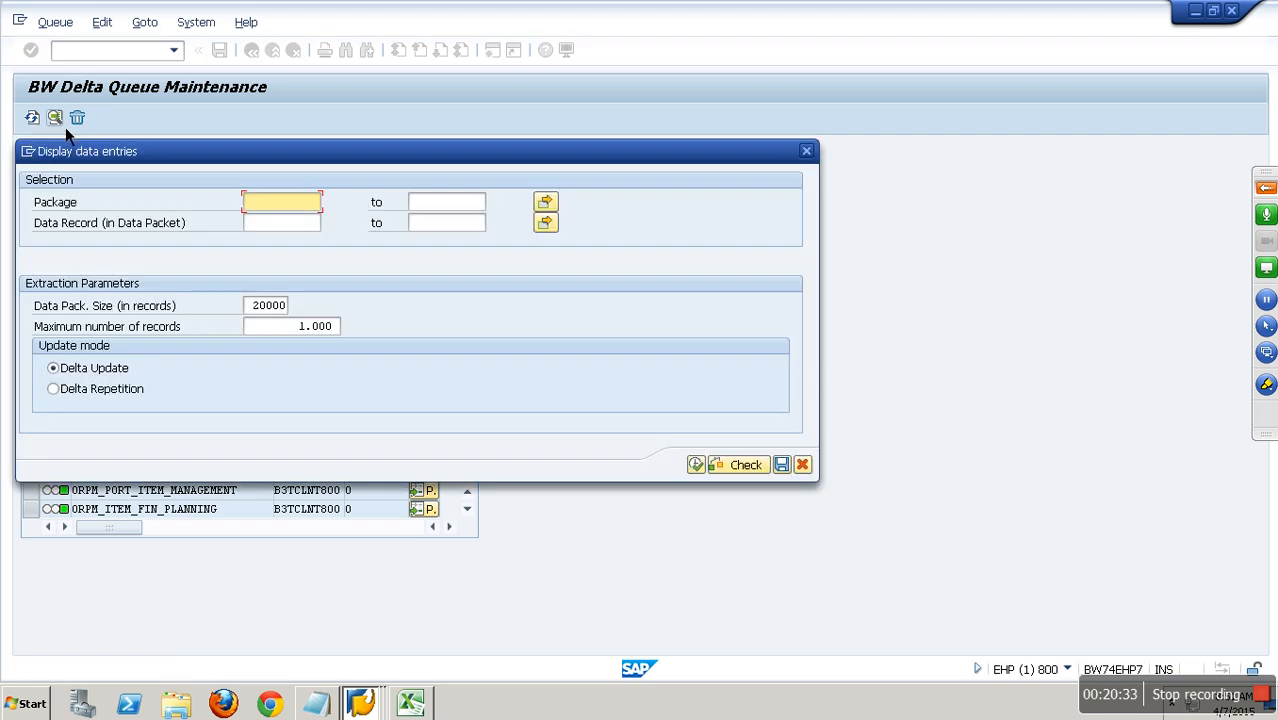
pyautogui.click(694, 465)
pyautogui.click(251, 50)
# Display the YNP_DELTA queue's data entries in Delta Repetition mode.
pyautogui.click(57, 120)
pyautogui.click(58, 390)
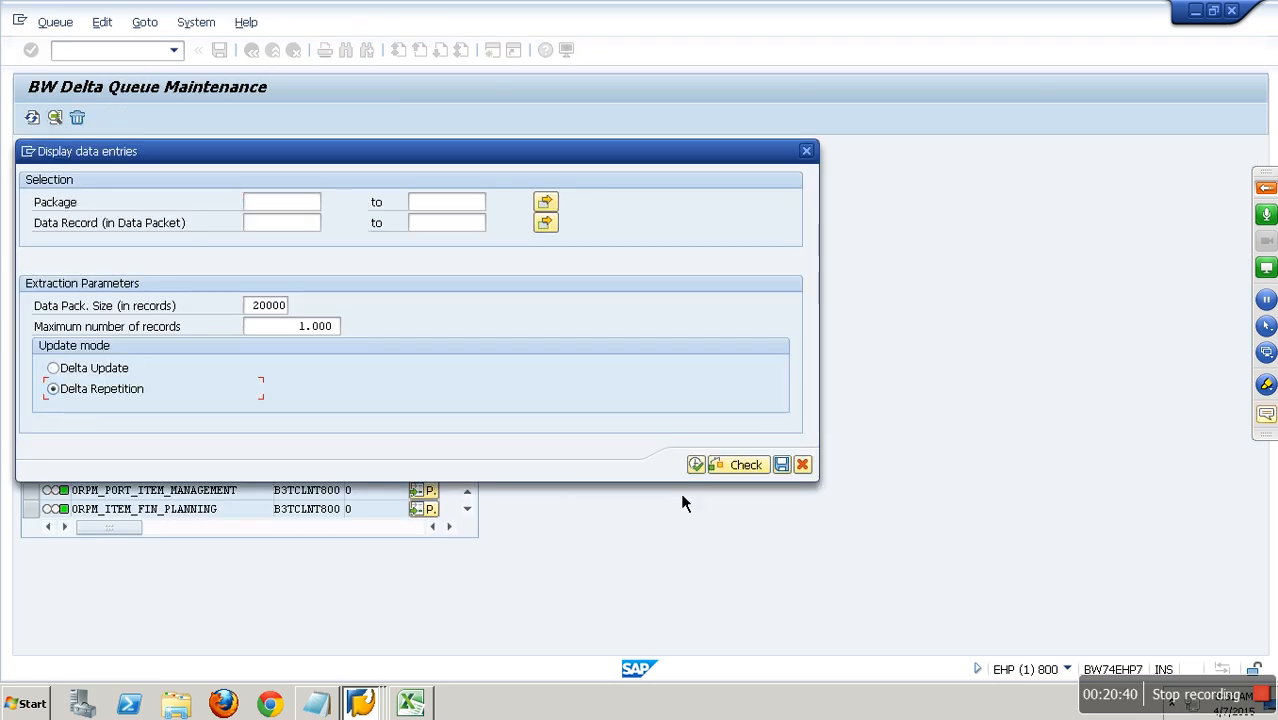
pyautogui.click(700, 468)
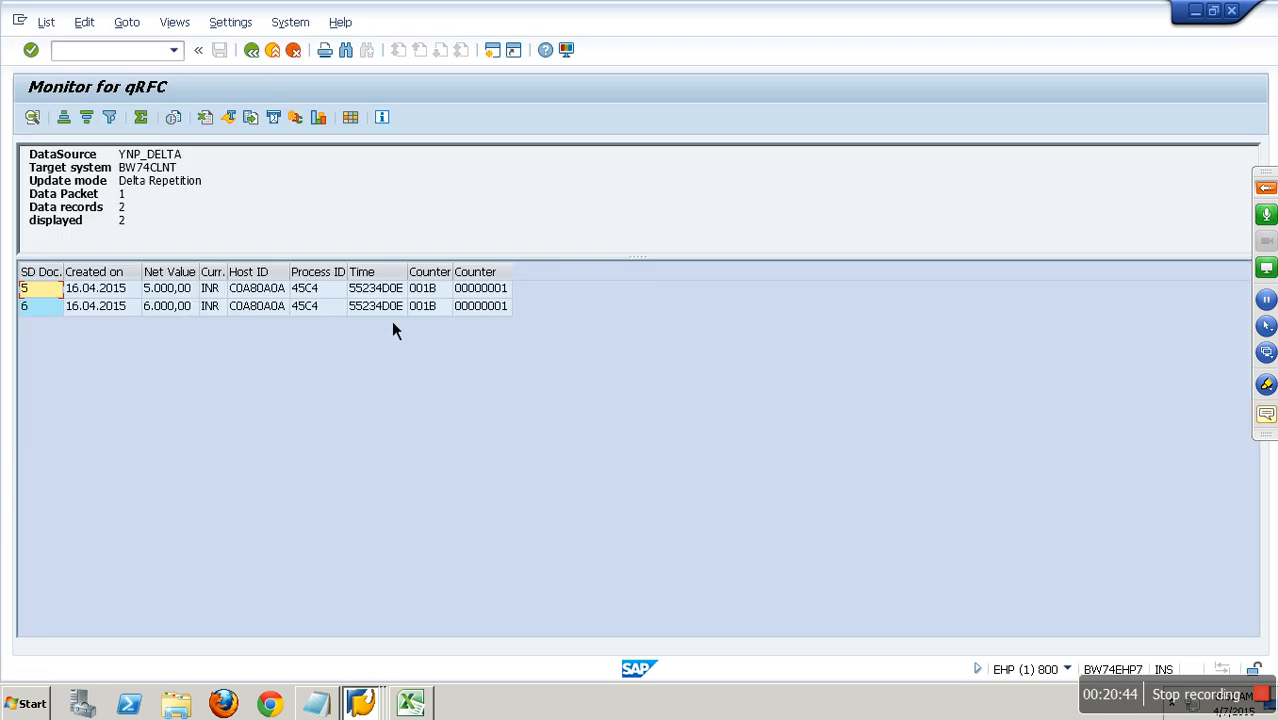
# Compare the Delta Repetition records with the delta request in the BW InfoPackage monitor and return to the ECC queue list.
pyautogui.click(55, 309)
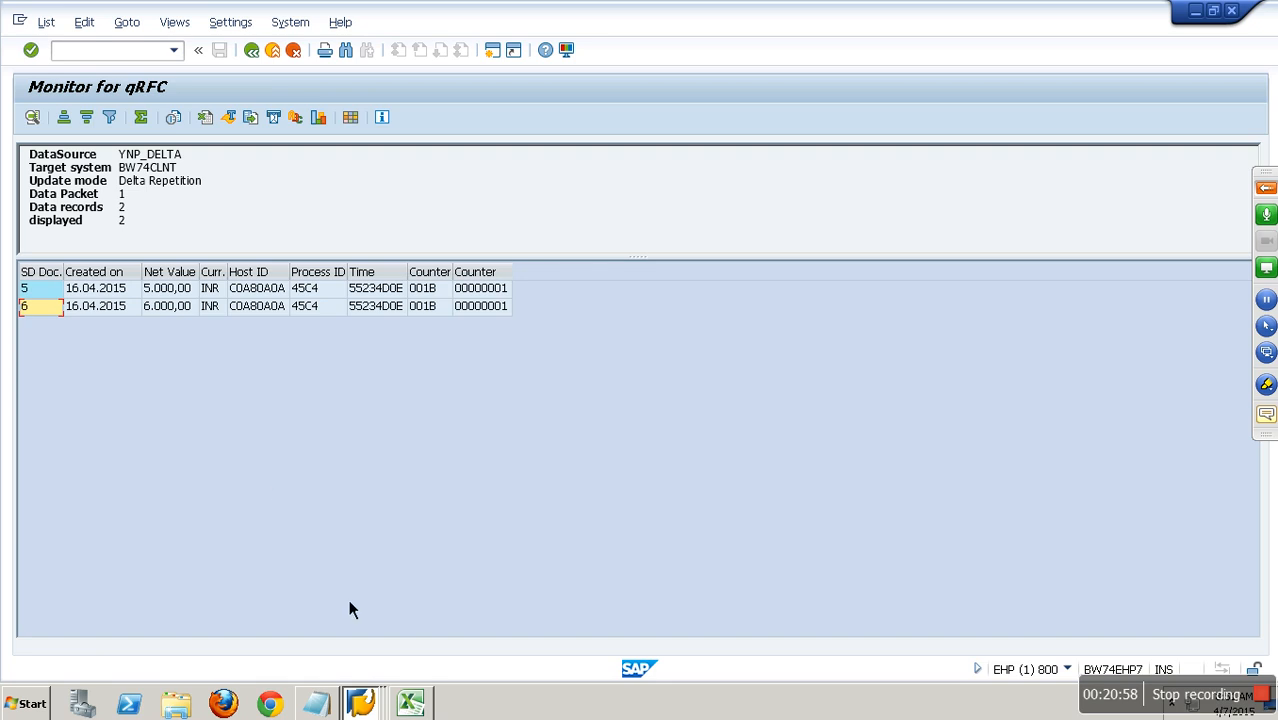
pyautogui.click(362, 703)
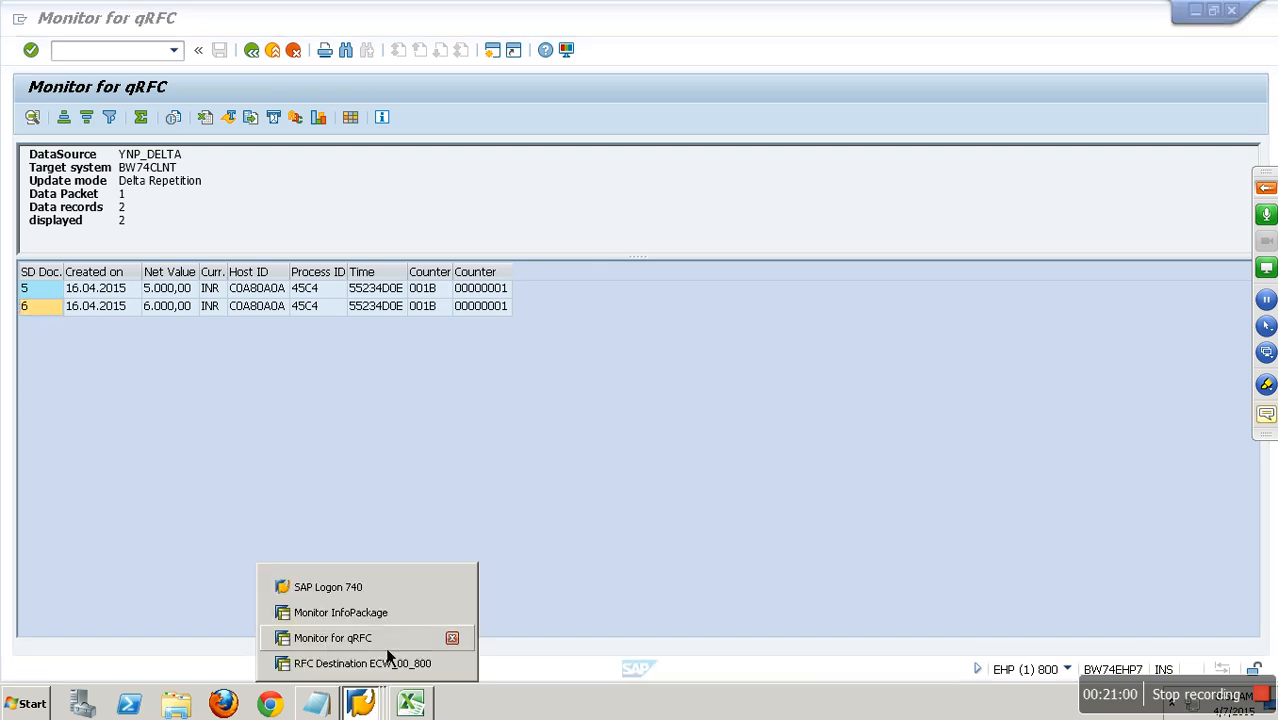
pyautogui.click(386, 620)
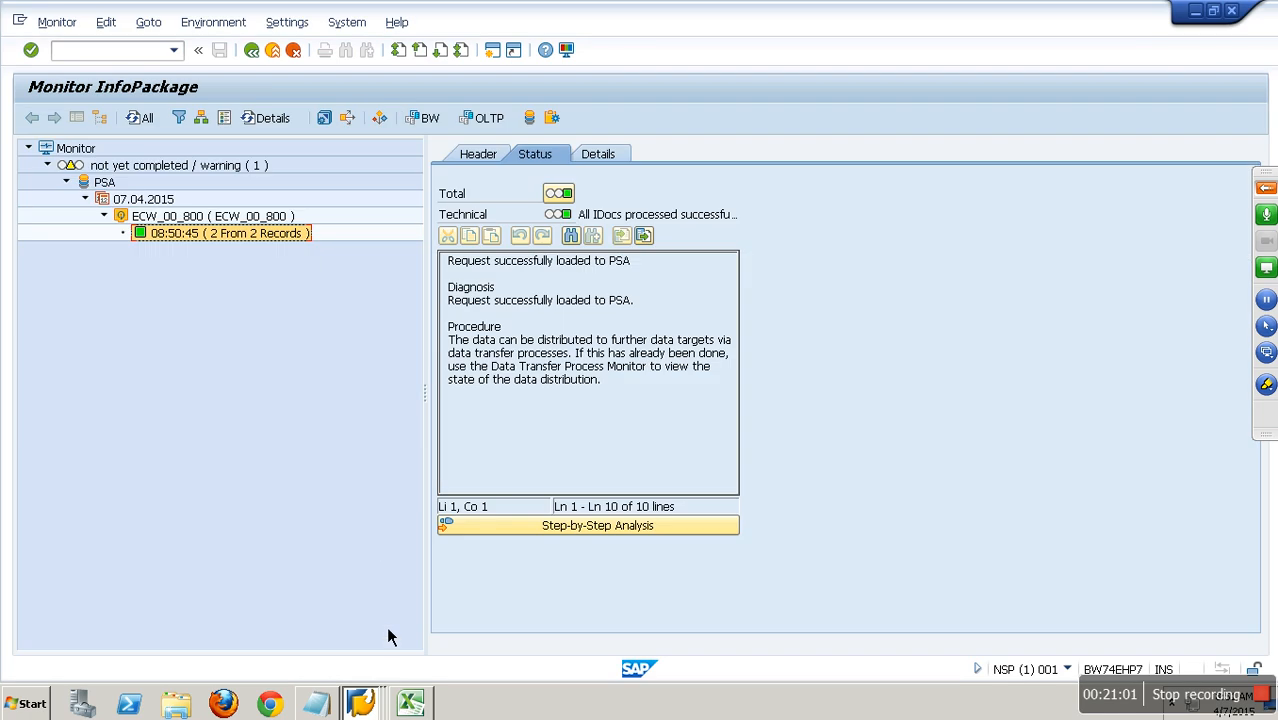
pyautogui.click(308, 293)
pyautogui.click(295, 249)
pyautogui.click(375, 705)
pyautogui.click(360, 645)
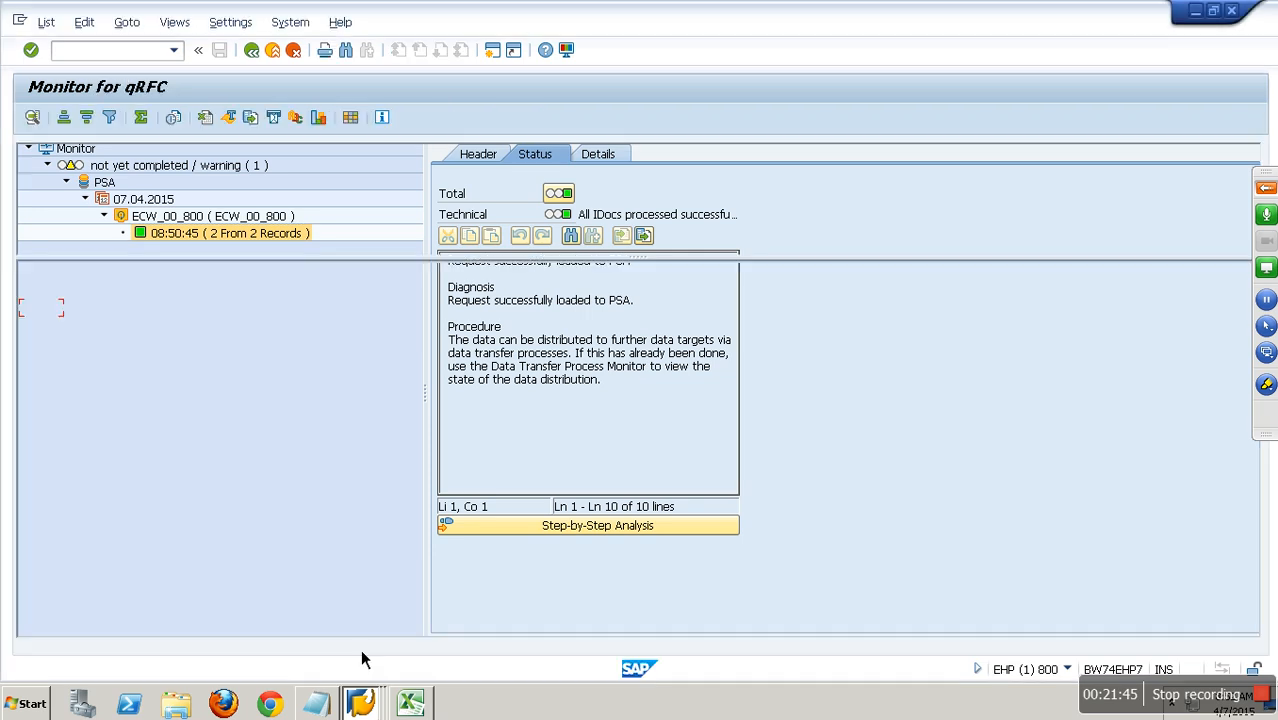
# Open the ABAP Dictionary with /nse11, display table YSALES and go to its data browser selection screen.
pyautogui.click(146, 60)
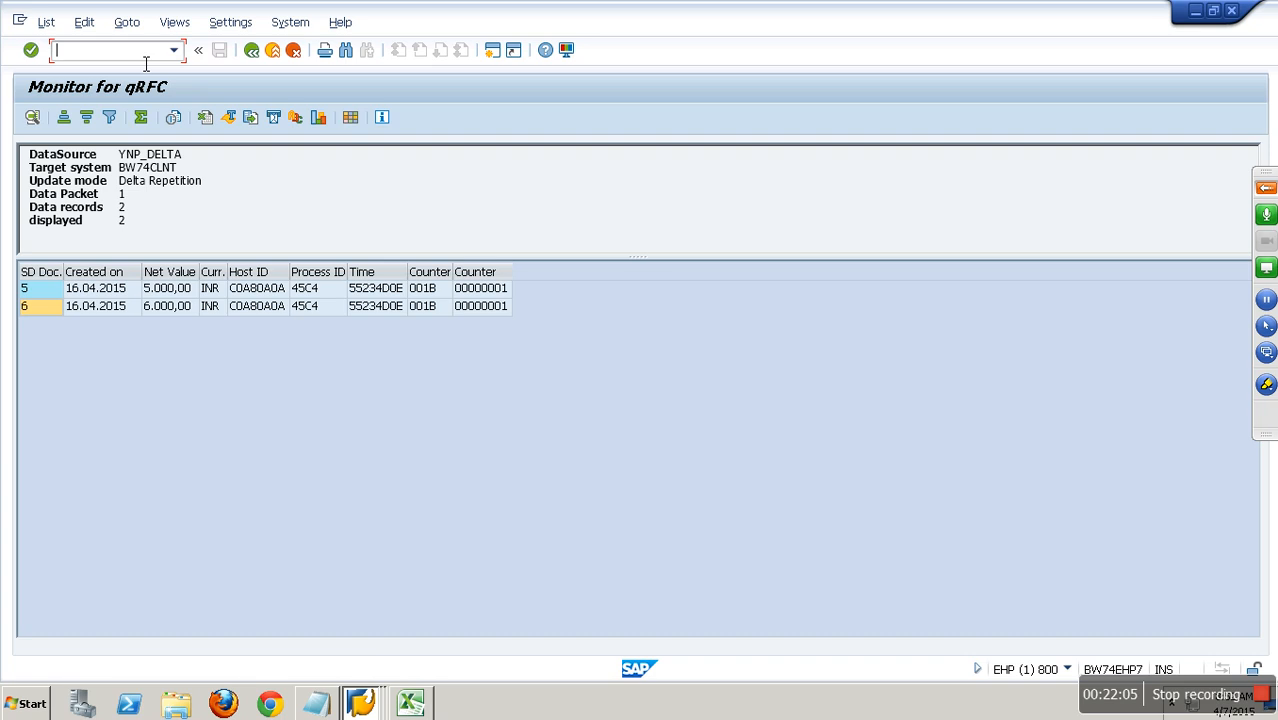
pyautogui.write('/nrsa')
pyautogui.press('BackSpace')
pyautogui.press('BackSpace')
pyautogui.press('BackSpace')
pyautogui.write('se11')
pyautogui.press('Return')
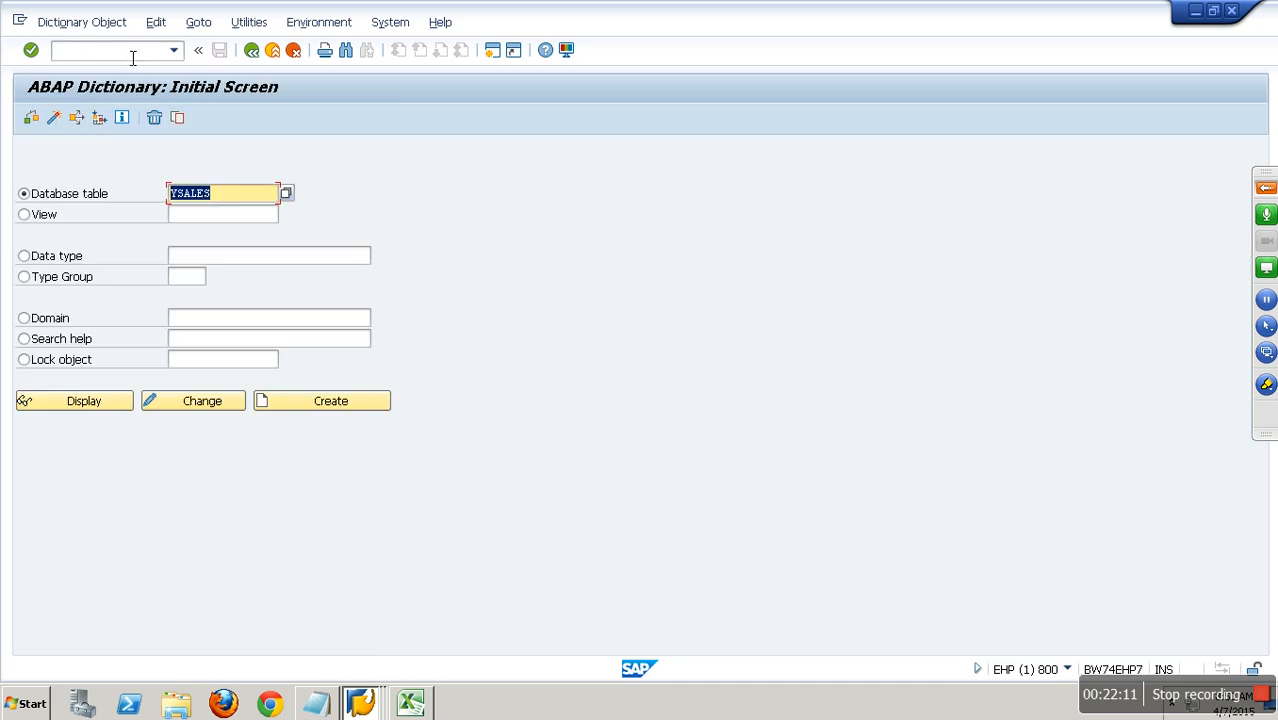
pyautogui.click(113, 403)
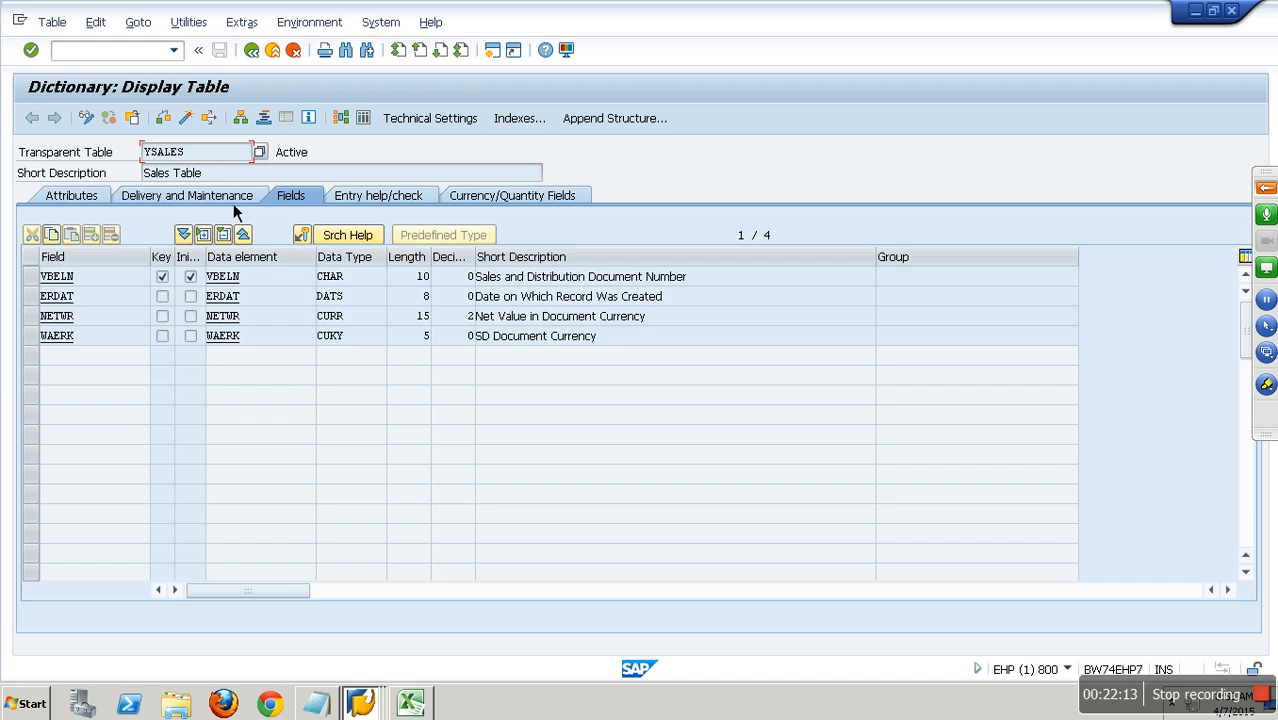
pyautogui.click(364, 122)
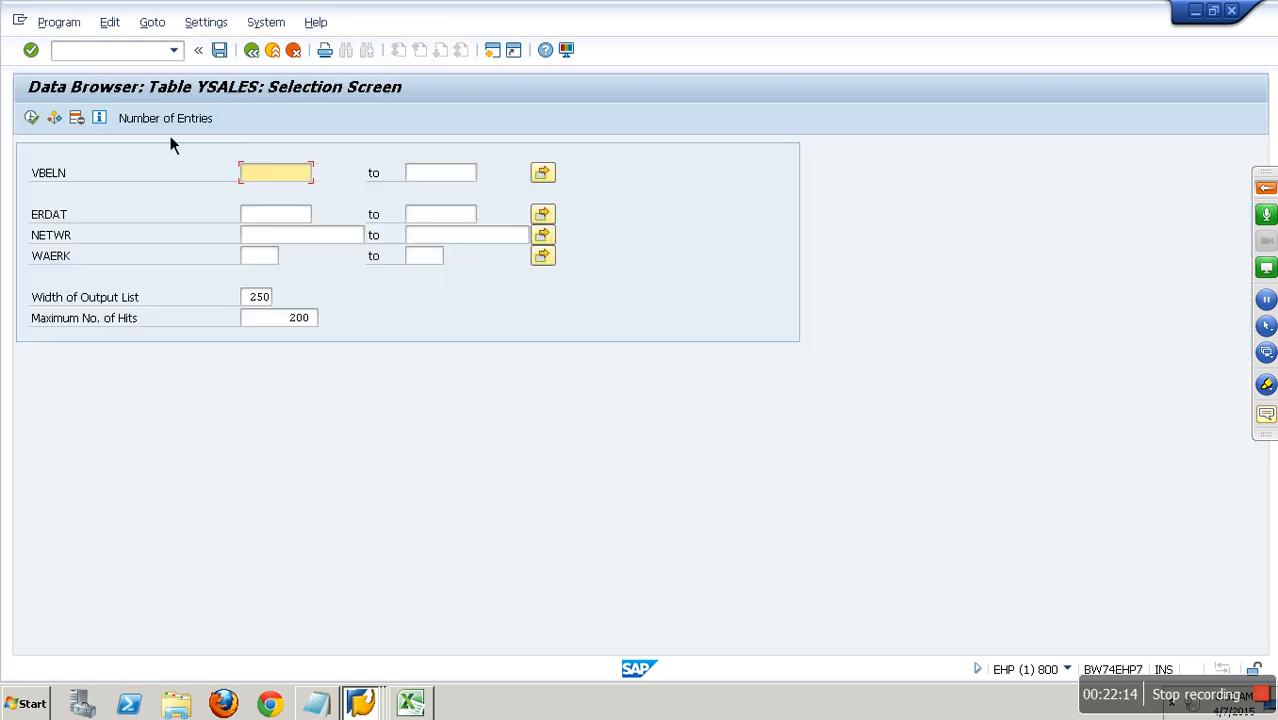
# Insert and save a YSALES record with VBELN 7, ERDAT 16.04.2015, NETWR 7000 and WAERK INR.
pyautogui.click(40, 122)
pyautogui.click(40, 122)
pyautogui.write('7')
pyautogui.press('Tab')
pyautogui.press('Down')
pyautogui.press('Tab')
pyautogui.write('7000')
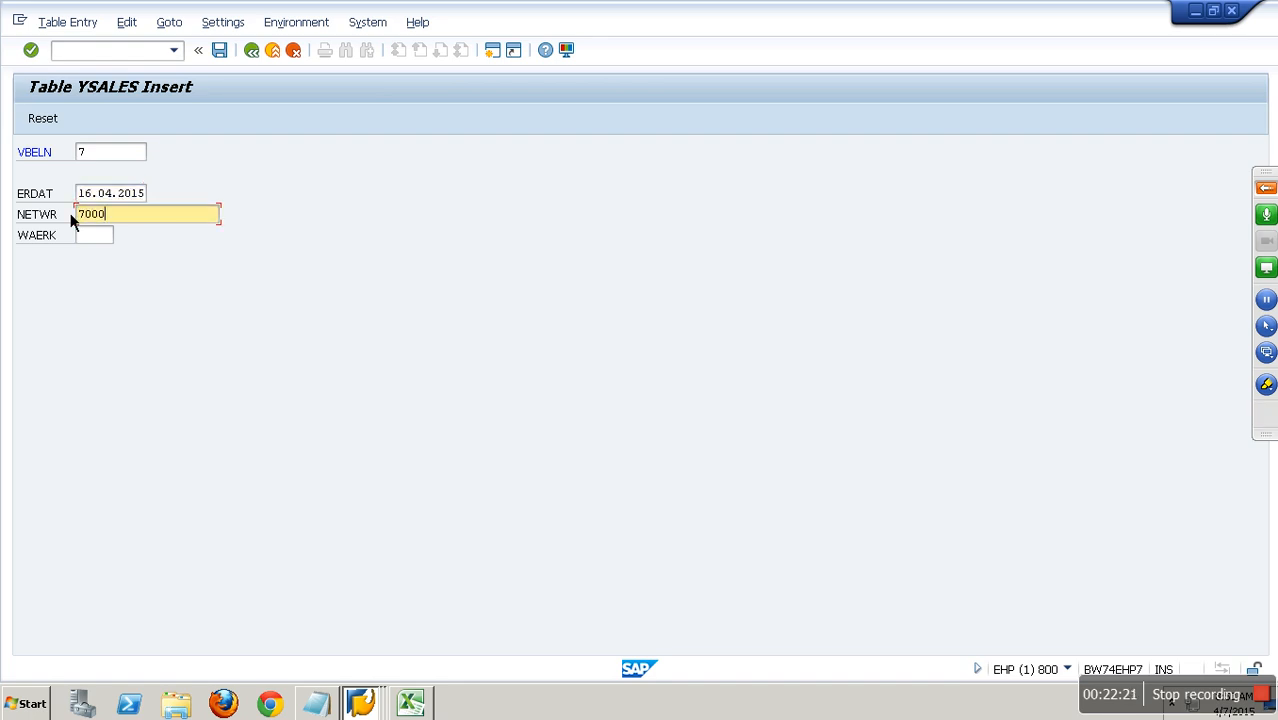
pyautogui.press('Tab')
pyautogui.press('Down')
pyautogui.press('Return')
pyautogui.click(220, 50)
# Insert and save another YSALES record with VBELN 8 and NETWR 8000, keeping the date and currency.
pyautogui.write('8')
pyautogui.press('Tab')
pyautogui.press('Tab')
pyautogui.write('8000')
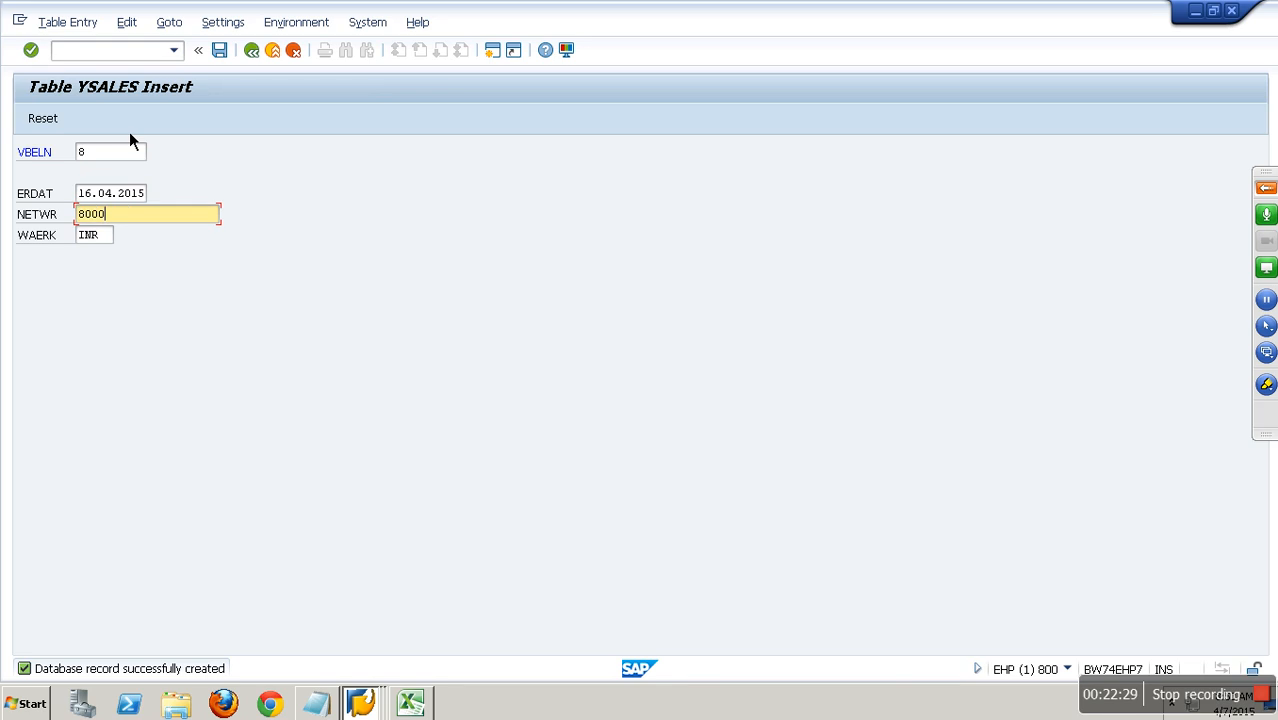
pyautogui.click(219, 50)
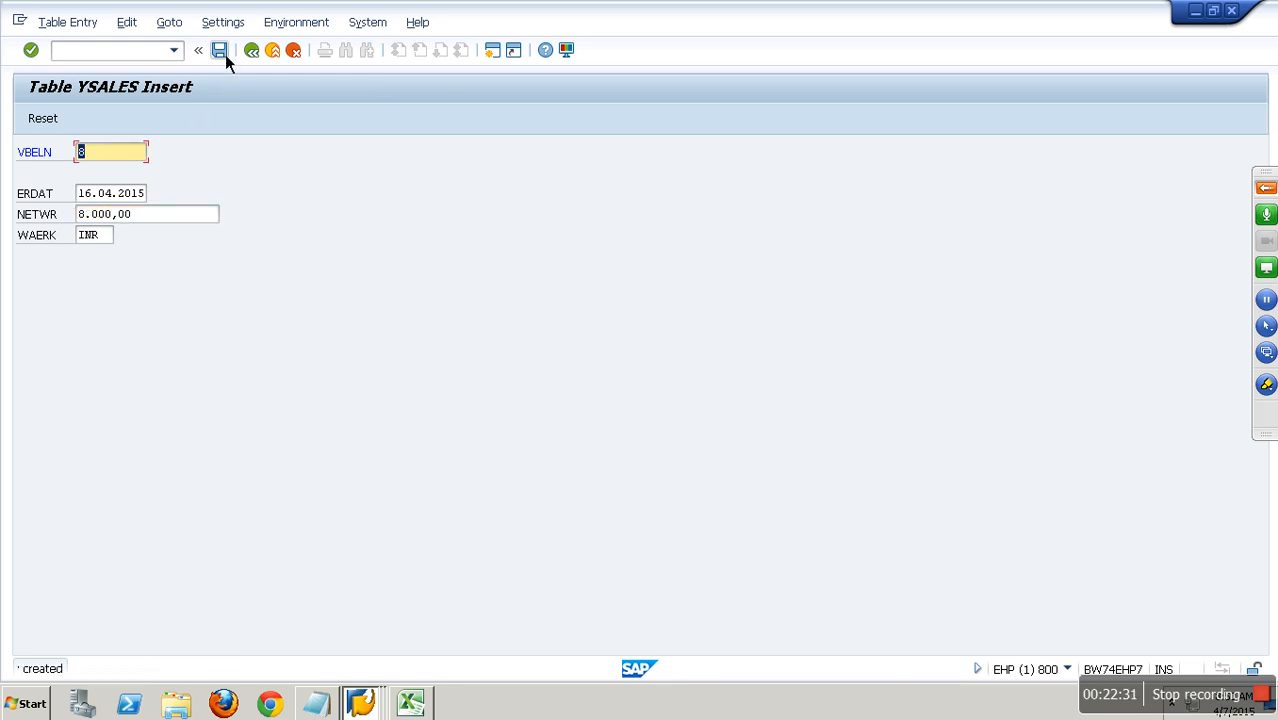
# Switch to the BW session, return to the scheduler and start the Delta Load InfoPackage immediately.
pyautogui.click(370, 705)
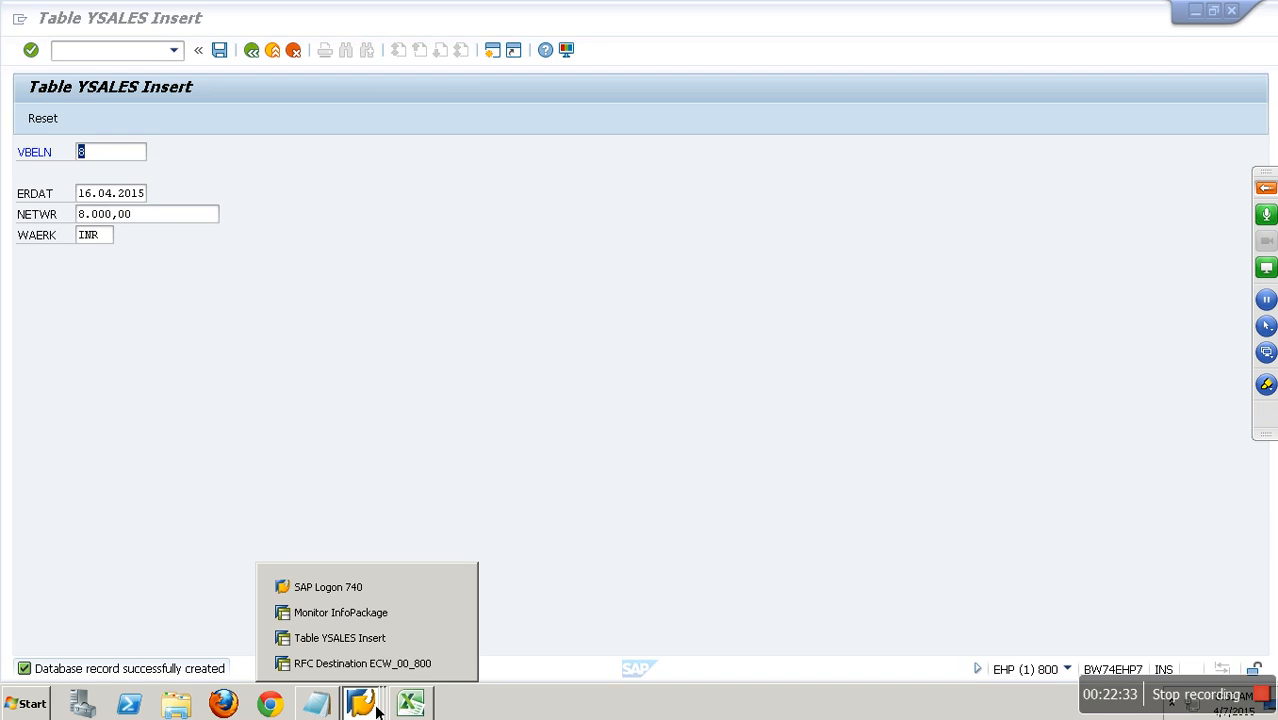
pyautogui.click(345, 609)
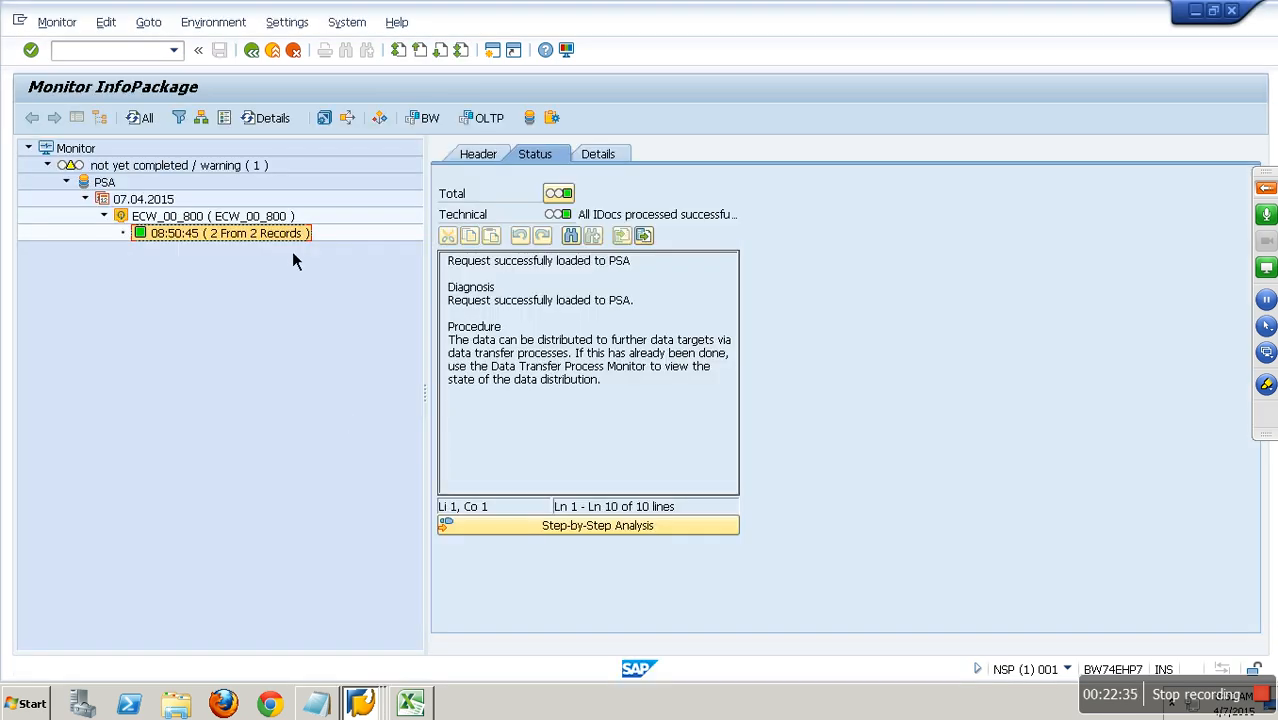
pyautogui.click(268, 56)
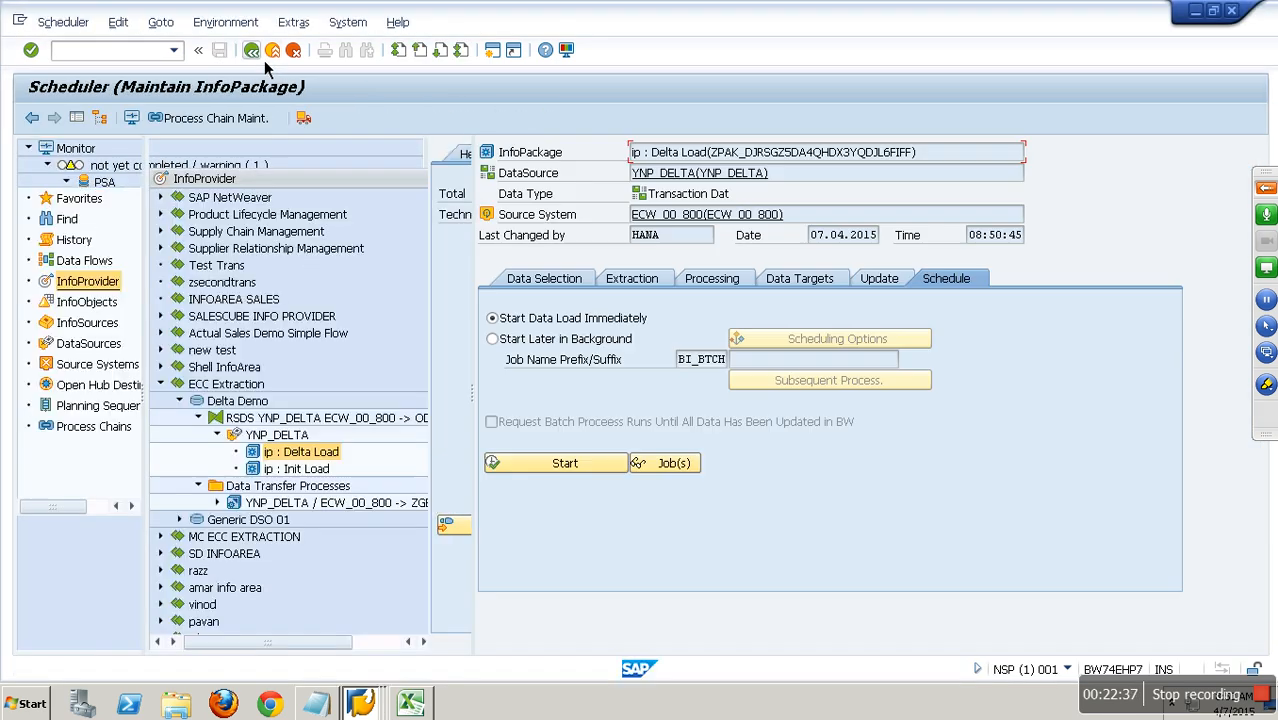
pyautogui.click(588, 469)
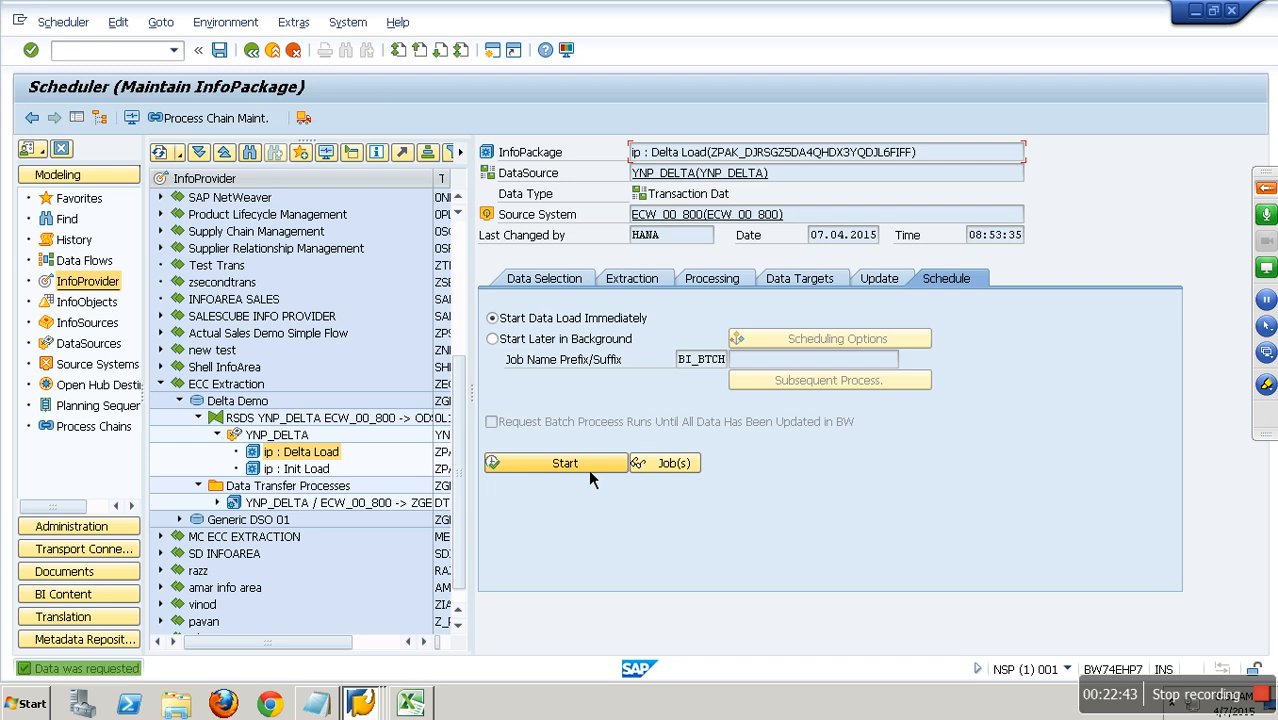
# Open the InfoPackage monitor and check the status of the new delta request under the not yet completed requests.
pyautogui.click(131, 118)
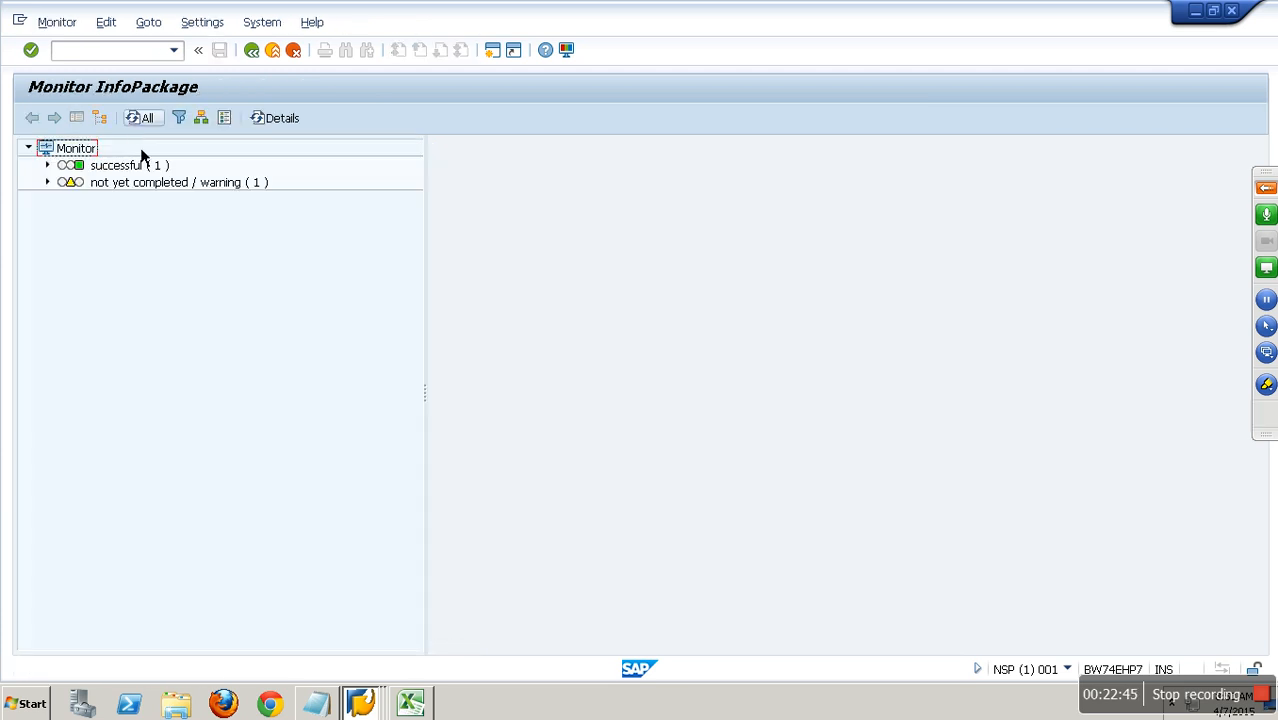
pyautogui.click(47, 182)
pyautogui.click(199, 251)
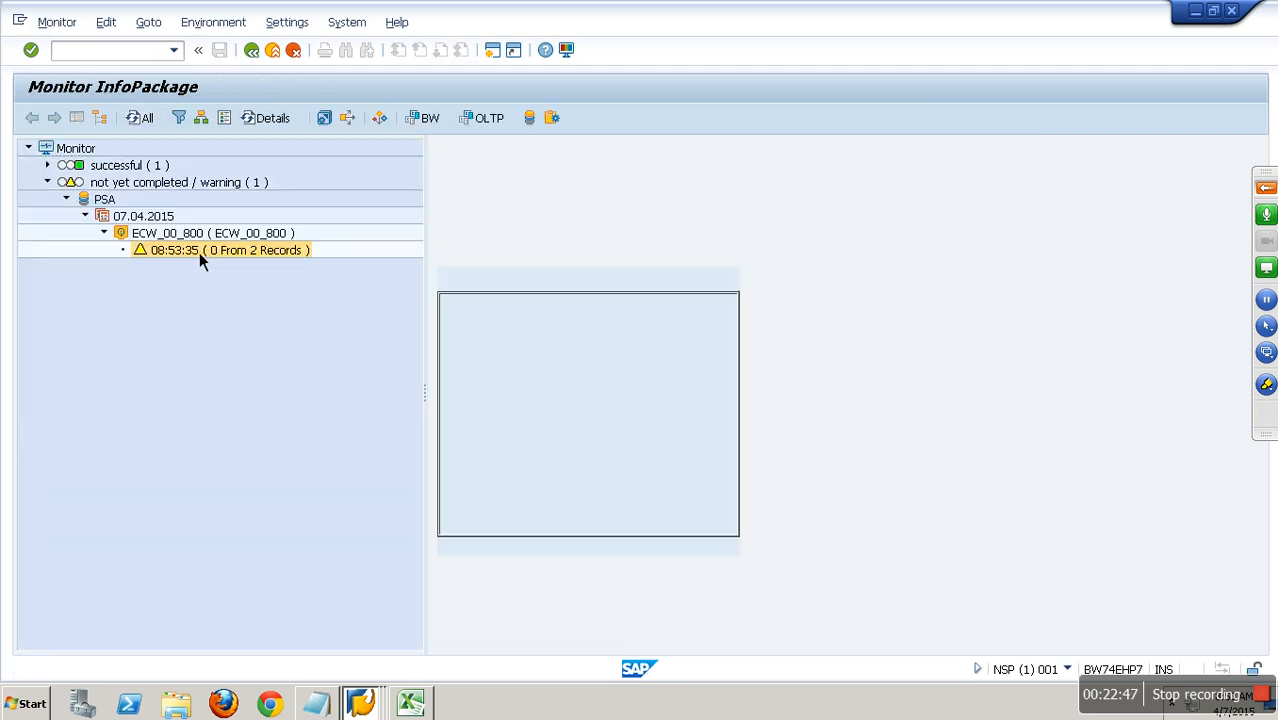
pyautogui.click(227, 240)
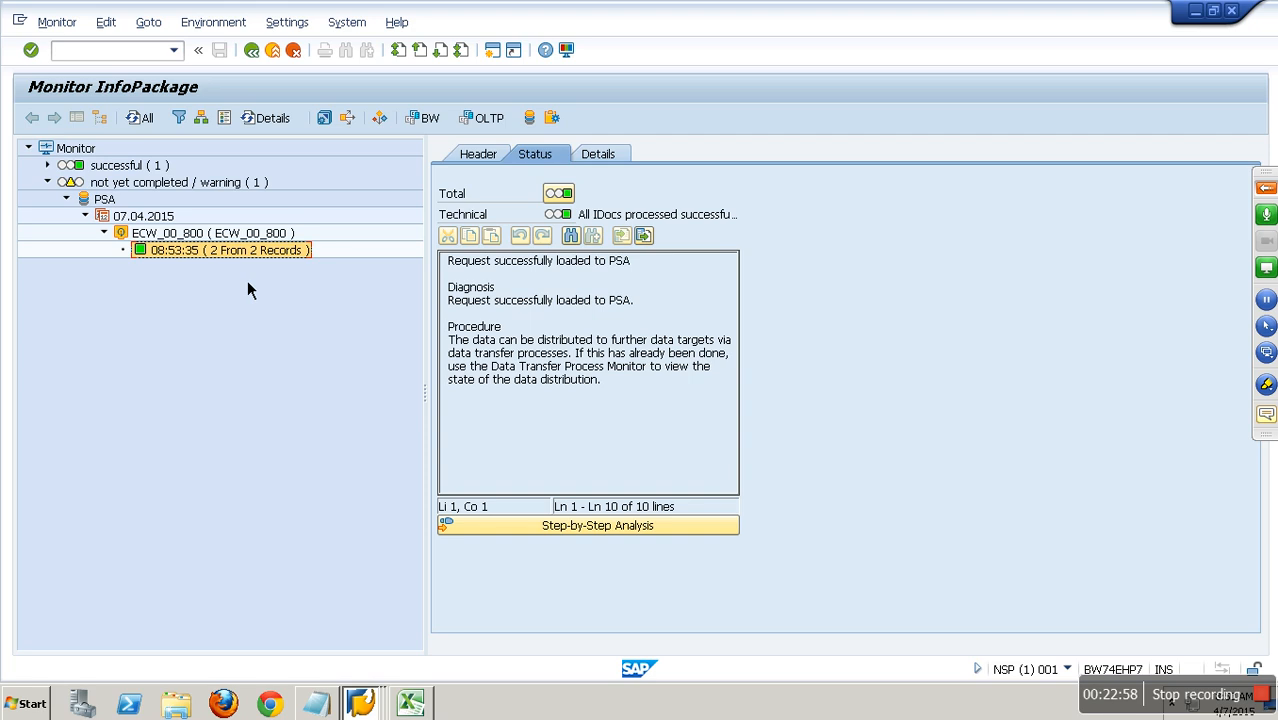
pyautogui.click(164, 168)
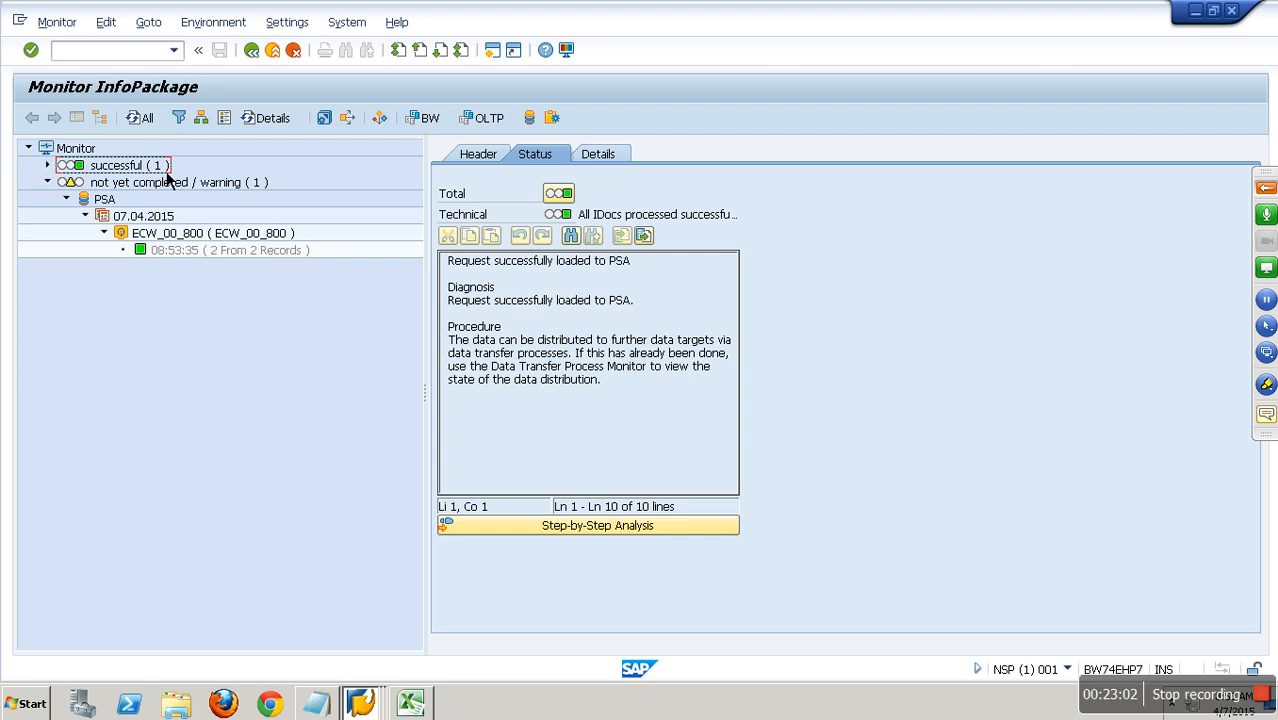
# Switch to the ECC session, open the BW delta queue with /nrsa7 and check the generic delta status of YNP_DELTA.
pyautogui.click(366, 704)
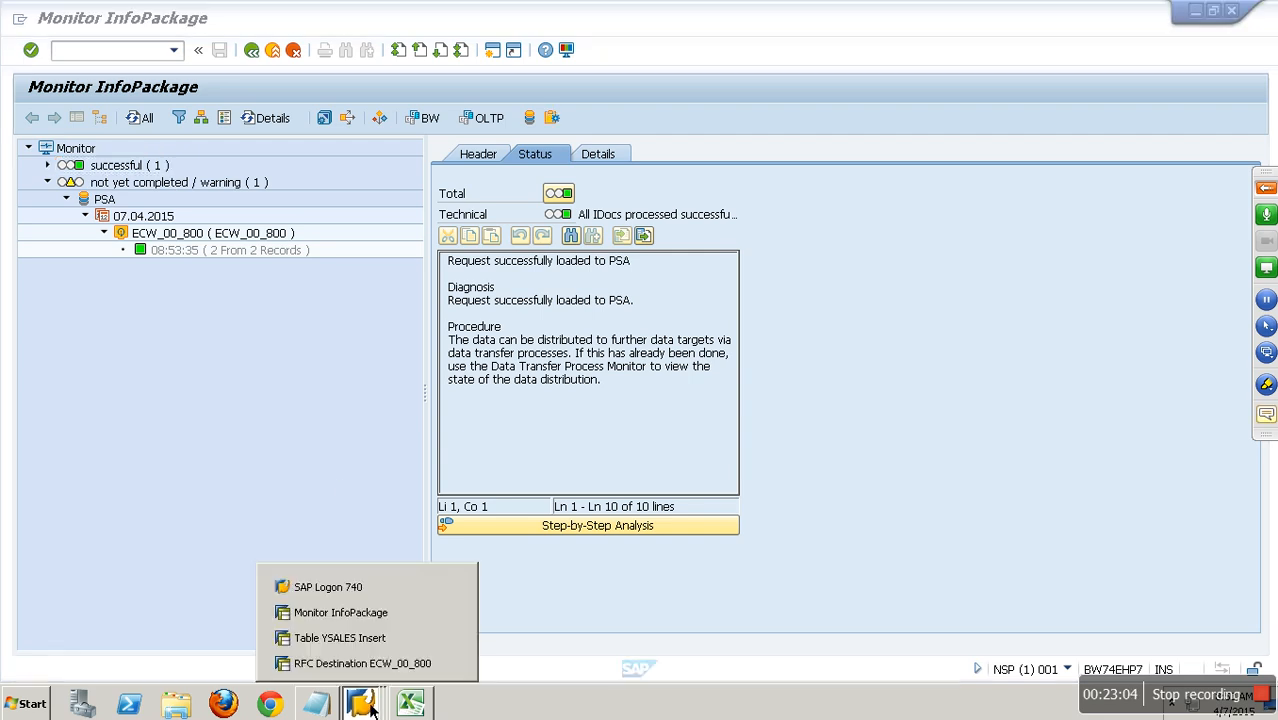
pyautogui.click(360, 640)
pyautogui.click(112, 55)
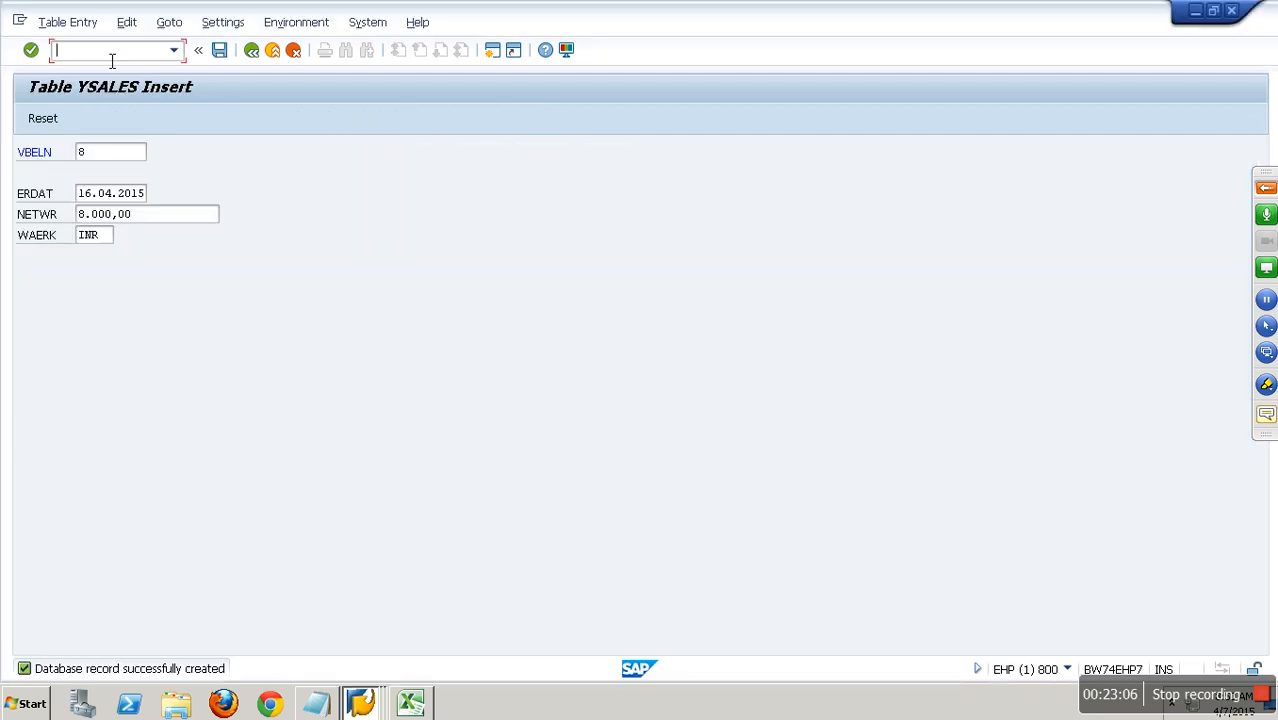
pyautogui.write('/NRSA7')
pyautogui.press('Return')
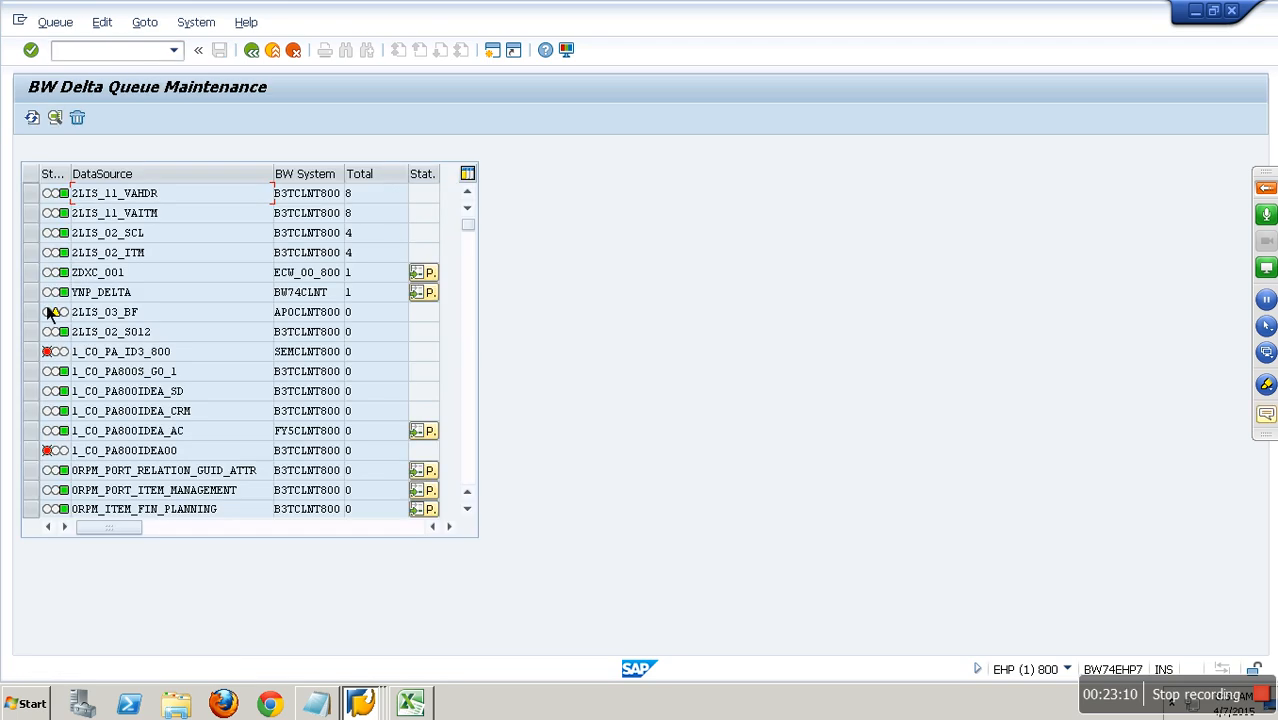
pyautogui.click(432, 294)
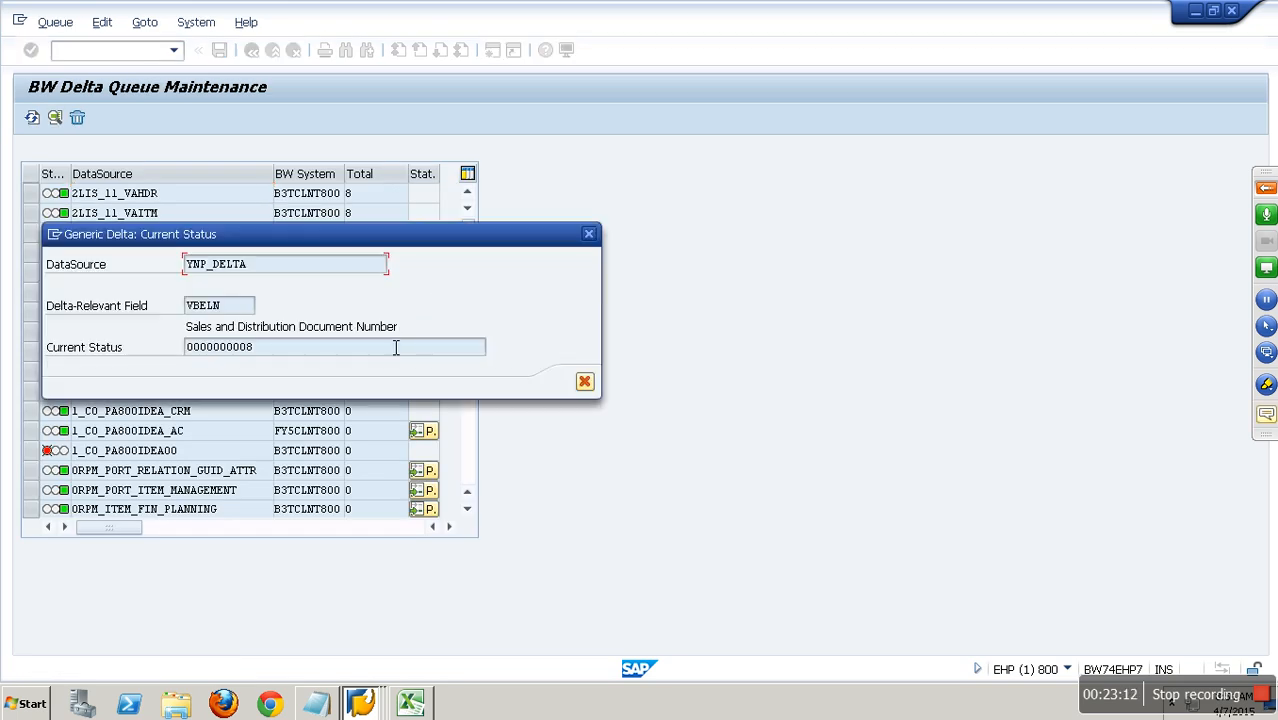
pyautogui.click(585, 383)
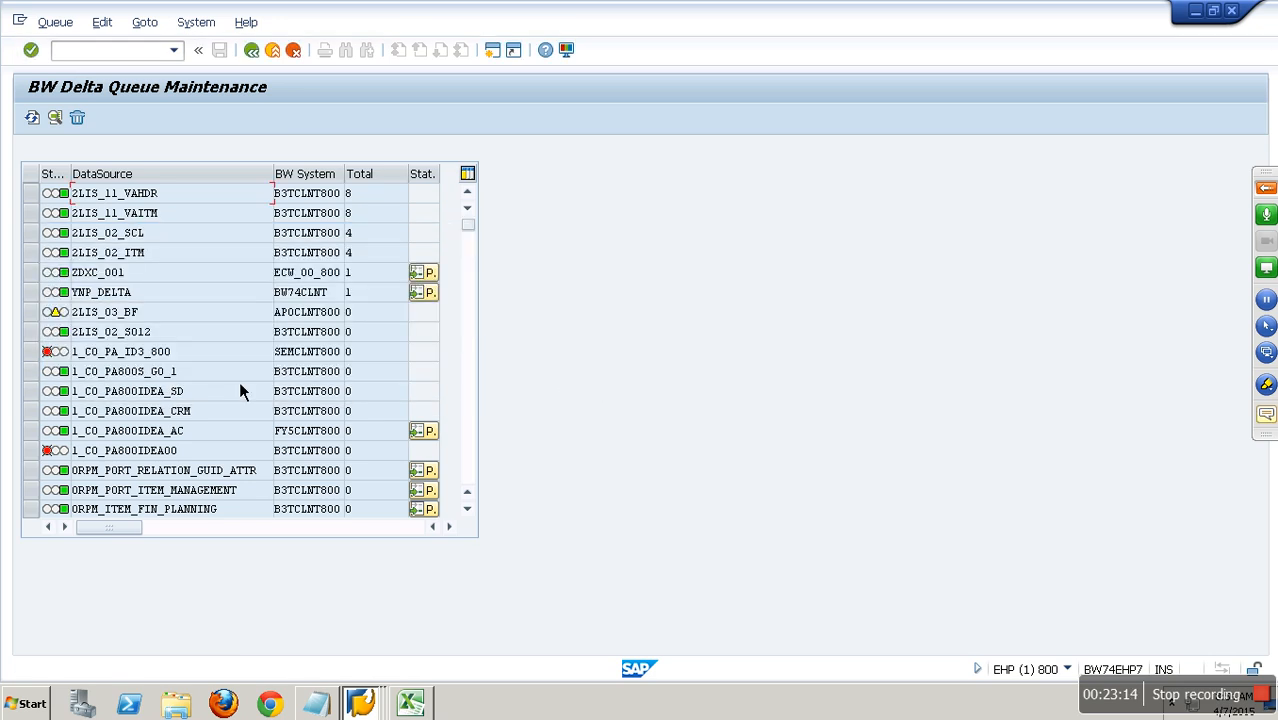
# Display the YNP_DELTA queue's data entries for the newest load in Delta Repetition mode and leave the list.
pyautogui.click(31, 292)
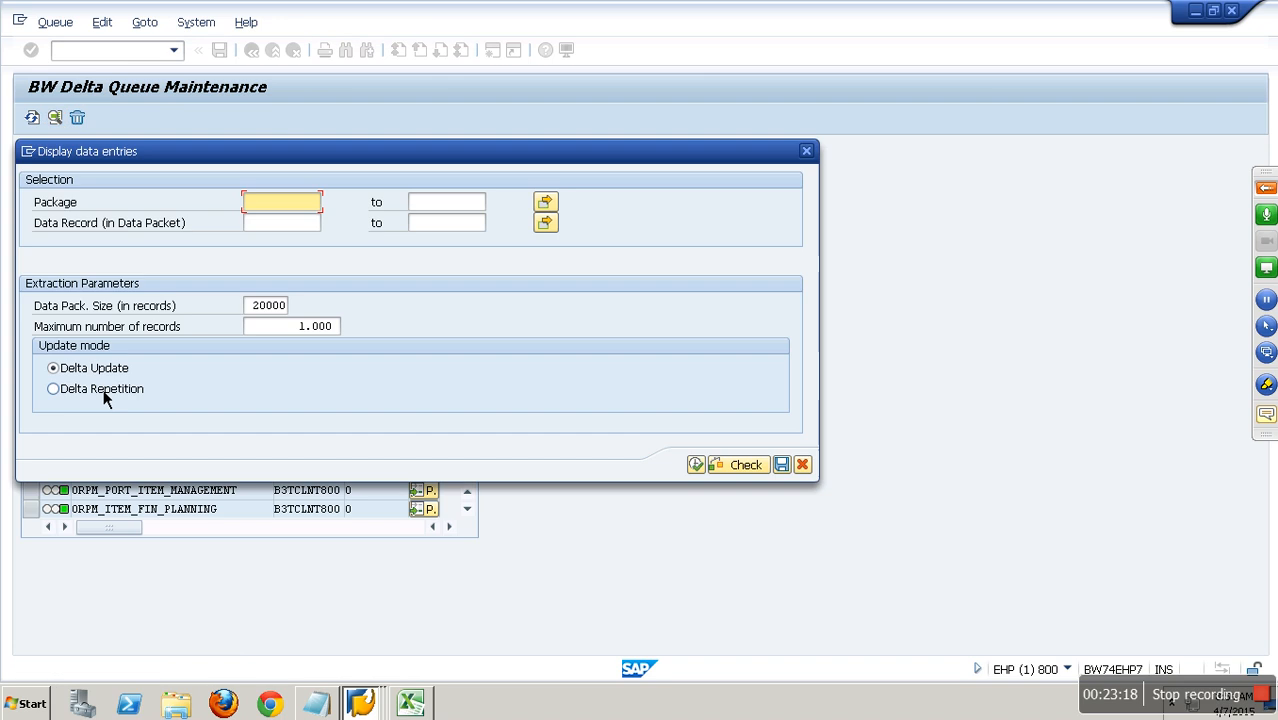
pyautogui.click(95, 390)
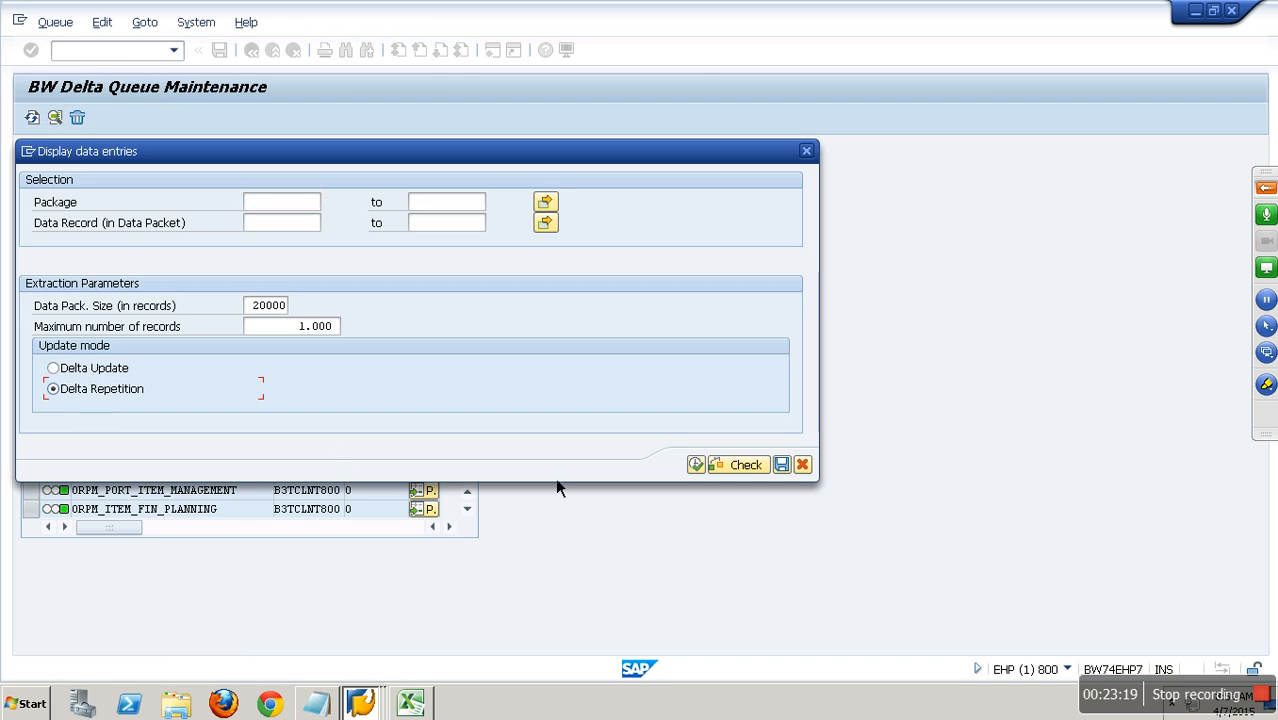
pyautogui.click(696, 465)
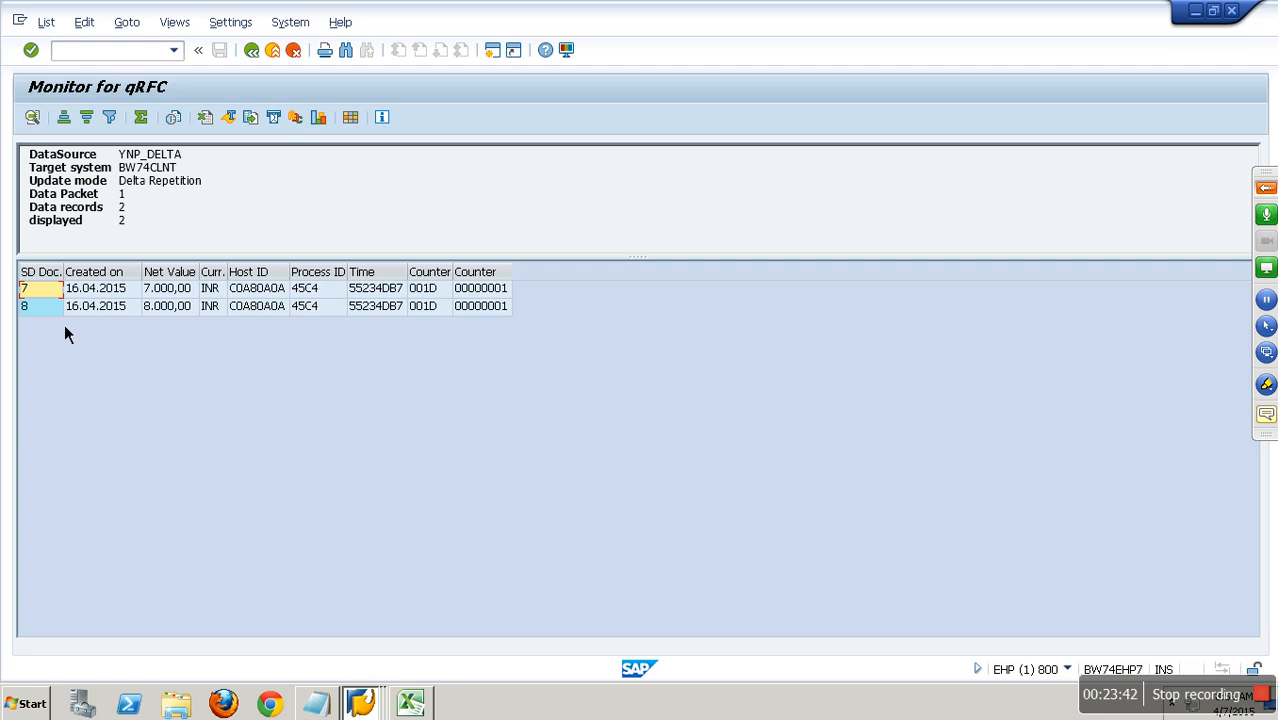
pyautogui.press('F3')
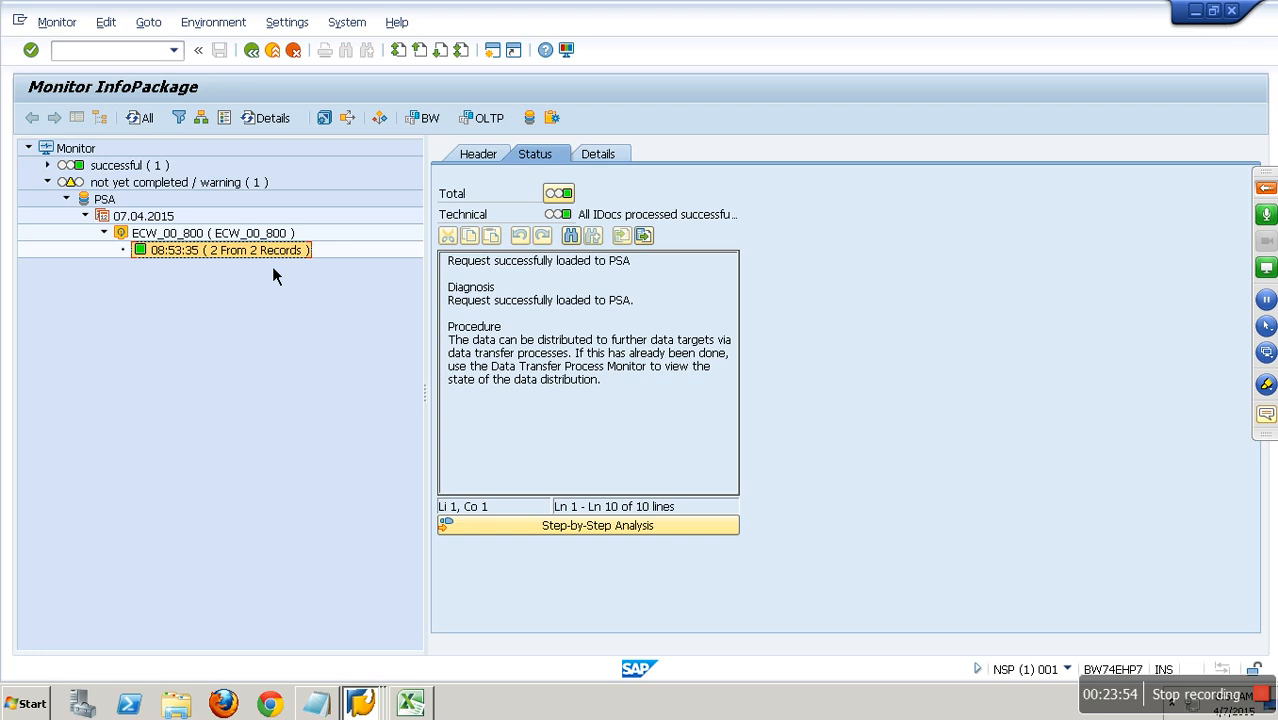
# Set the 08:53:35 delta request's total status to NOT OK and apply that status to all updated requests in the ICs.
pyautogui.click(558, 193)
pyautogui.click(285, 453)
pyautogui.click(100, 389)
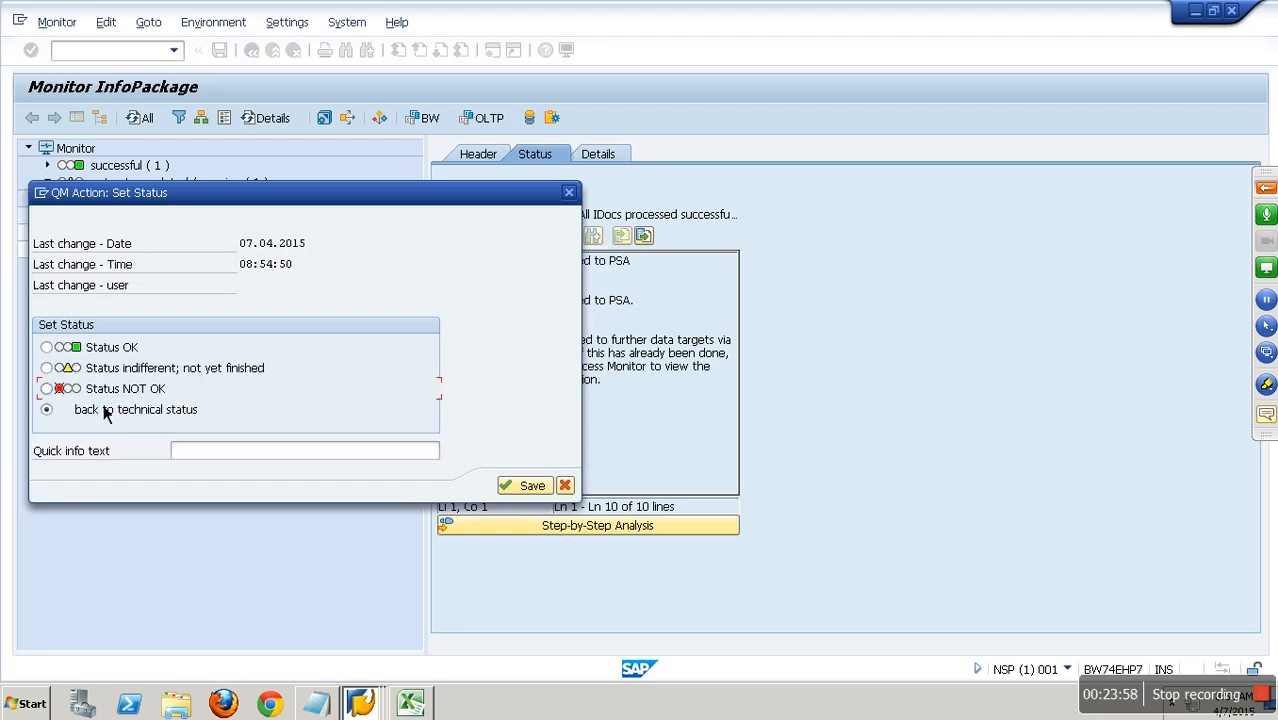
pyautogui.click(522, 488)
pyautogui.click(285, 372)
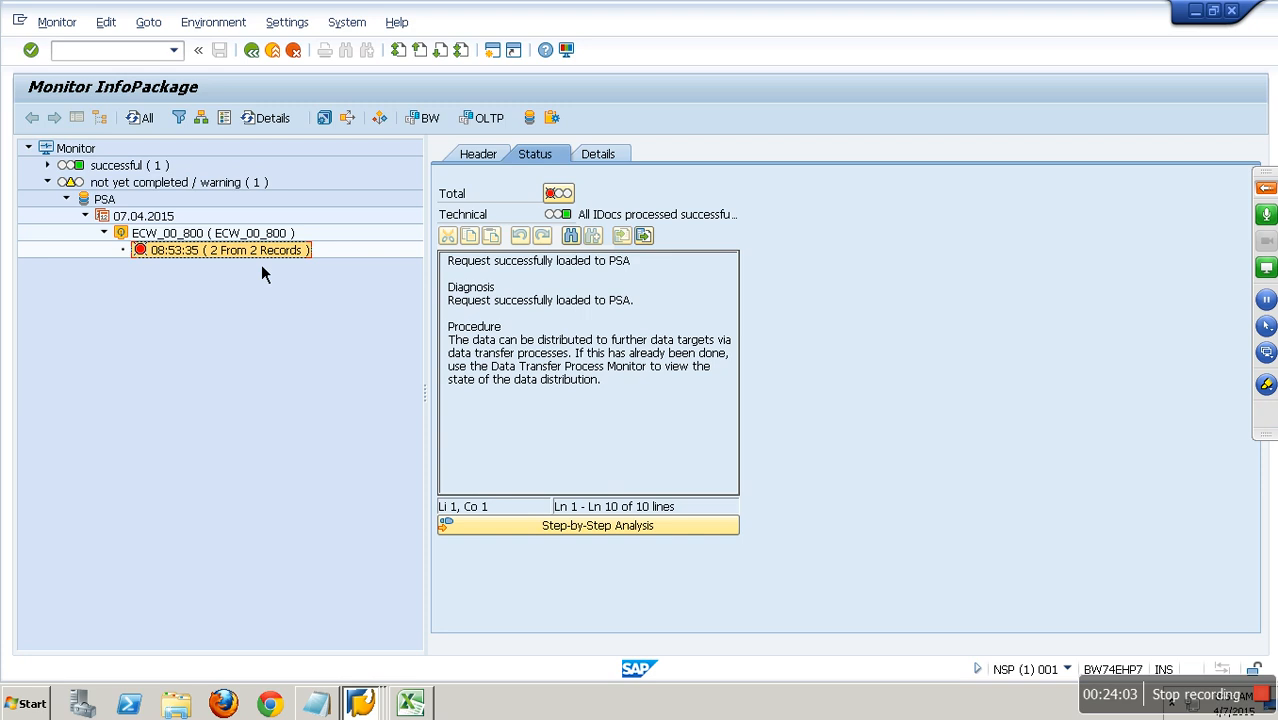
pyautogui.click(558, 194)
pyautogui.click(300, 452)
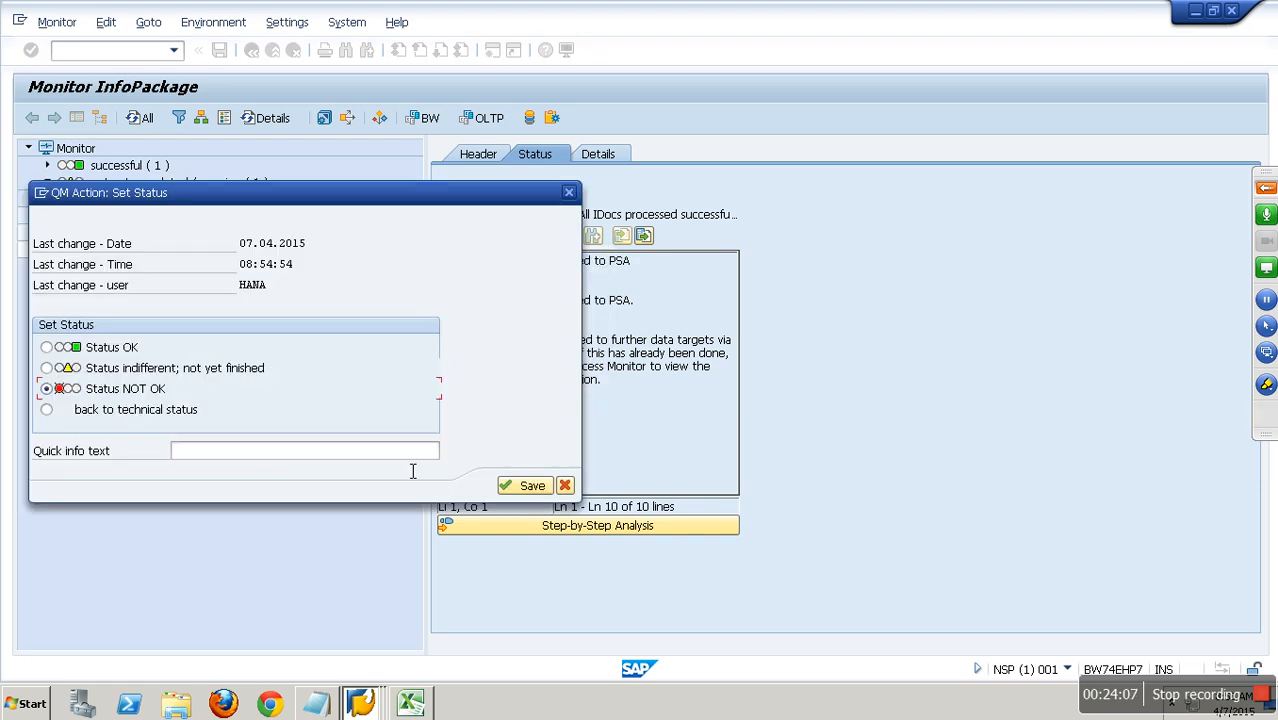
pyautogui.click(521, 487)
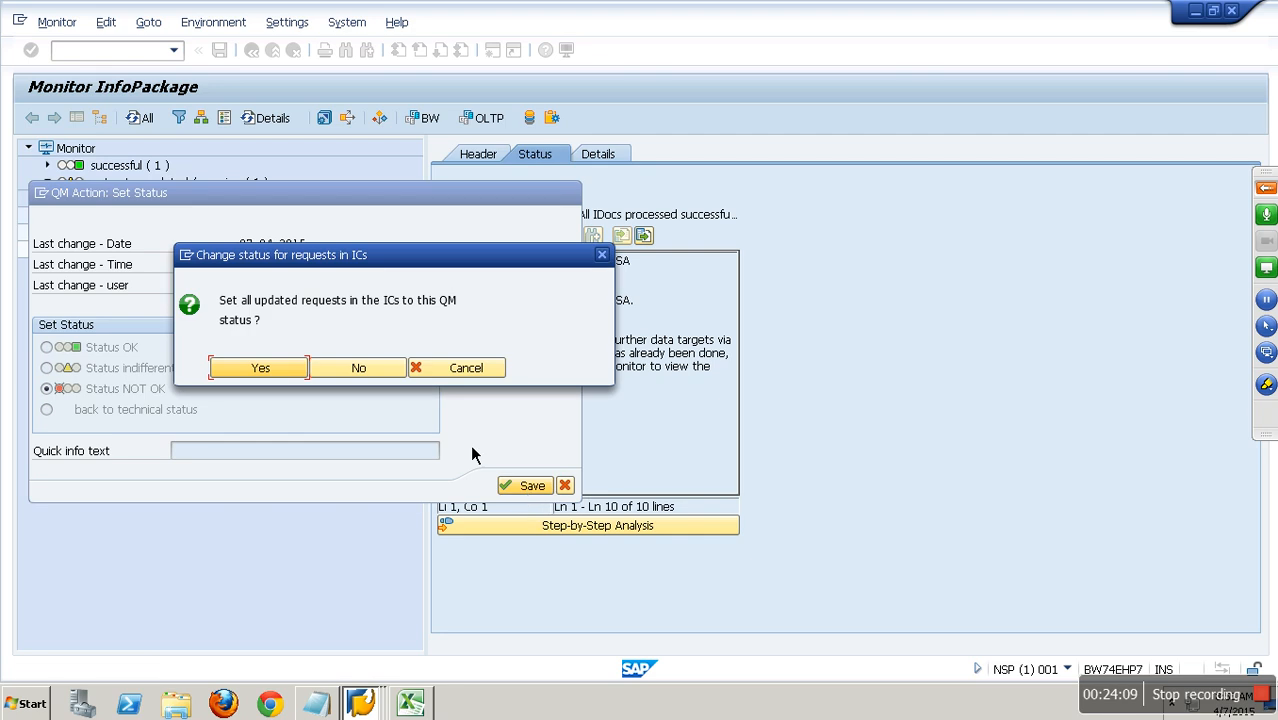
pyautogui.click(278, 367)
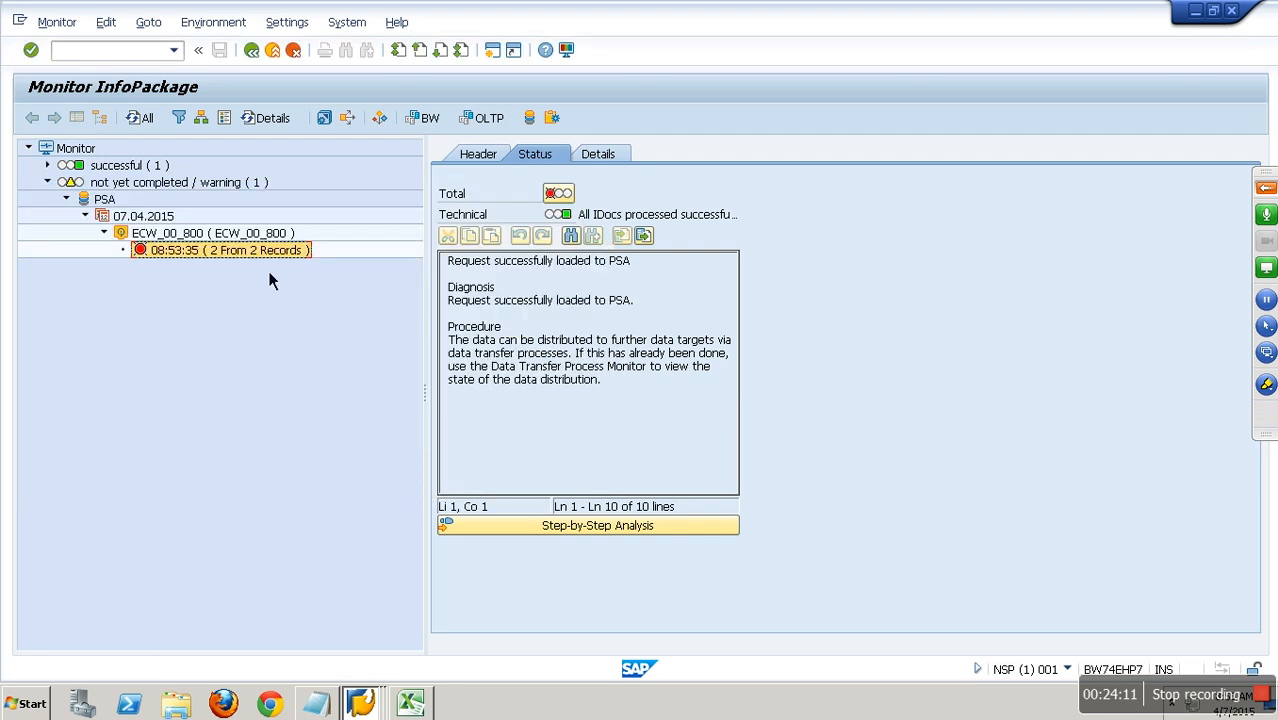
# Leave the request monitor, open the PSA requests of DataSource YNP_DELTA and delete the failed 08:53:35 delta request.
pyautogui.click(254, 52)
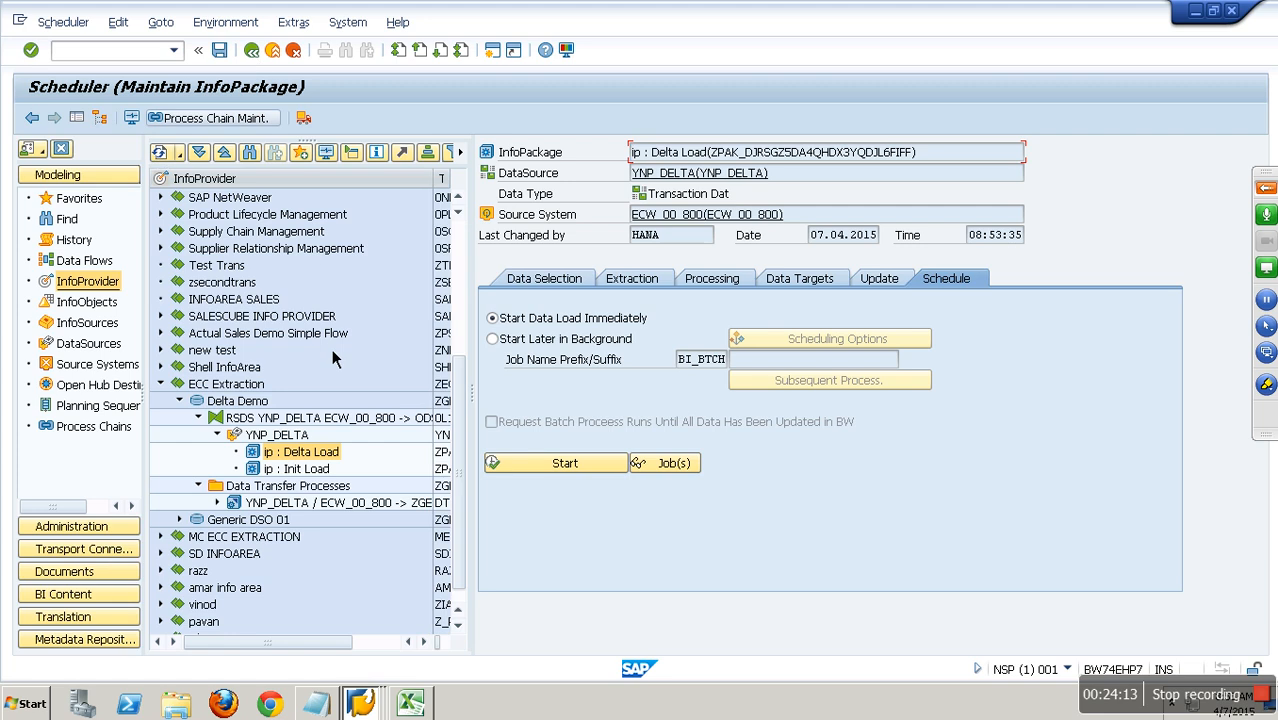
pyautogui.rightClick(300, 436)
pyautogui.click(355, 290)
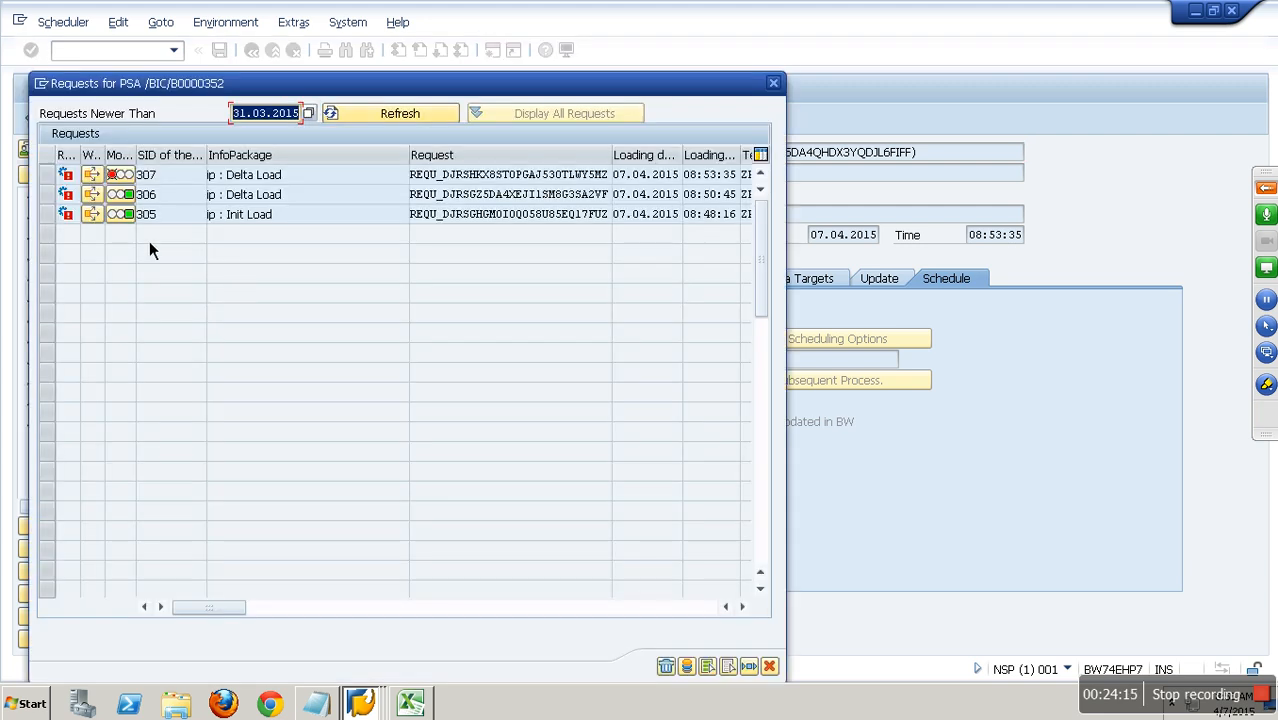
pyautogui.click(667, 667)
pyautogui.click(296, 370)
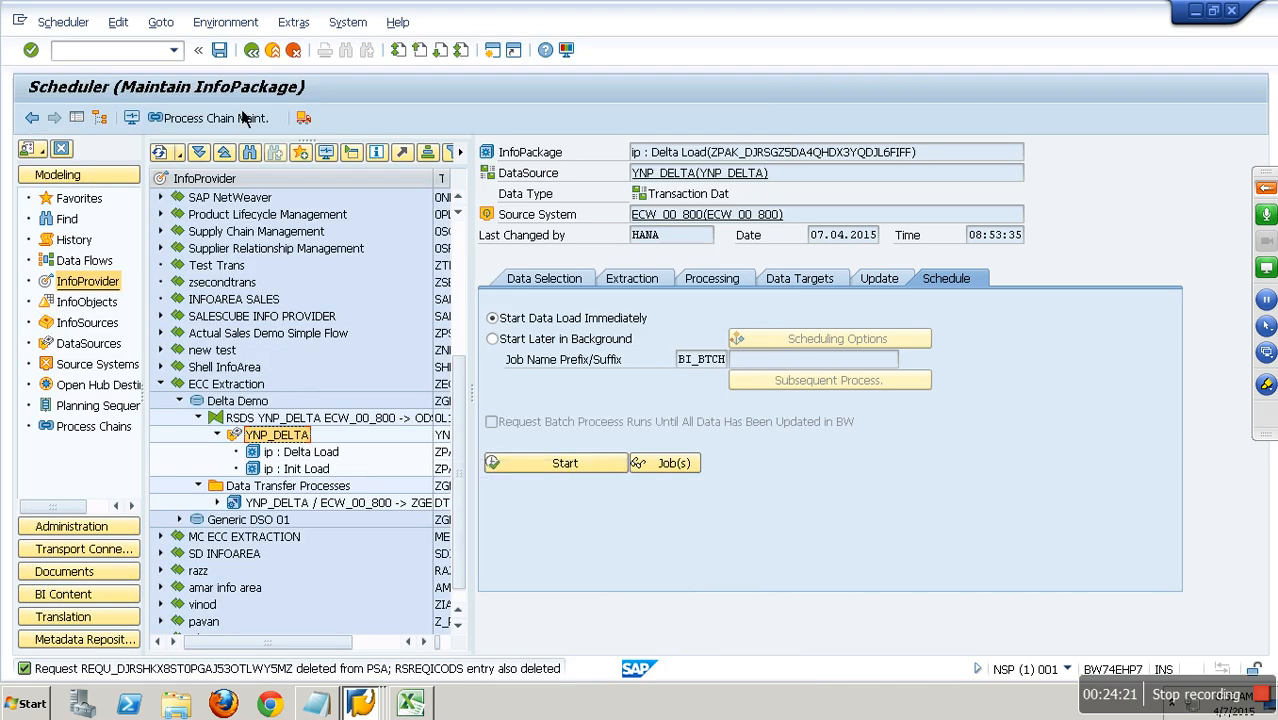
# Reopen the Delta Load InfoPackage, check its update mode, start the load immediately and request the last delta again.
pyautogui.click(251, 50)
pyautogui.doubleClick(310, 452)
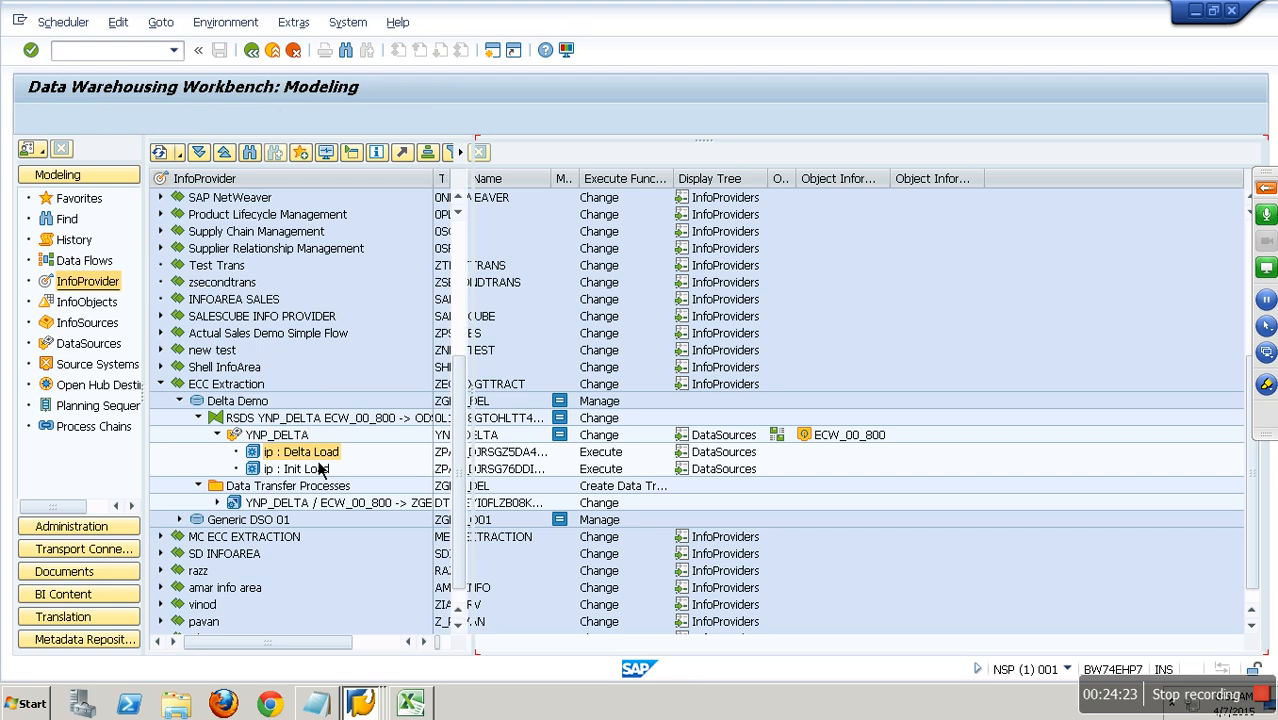
pyautogui.click(900, 284)
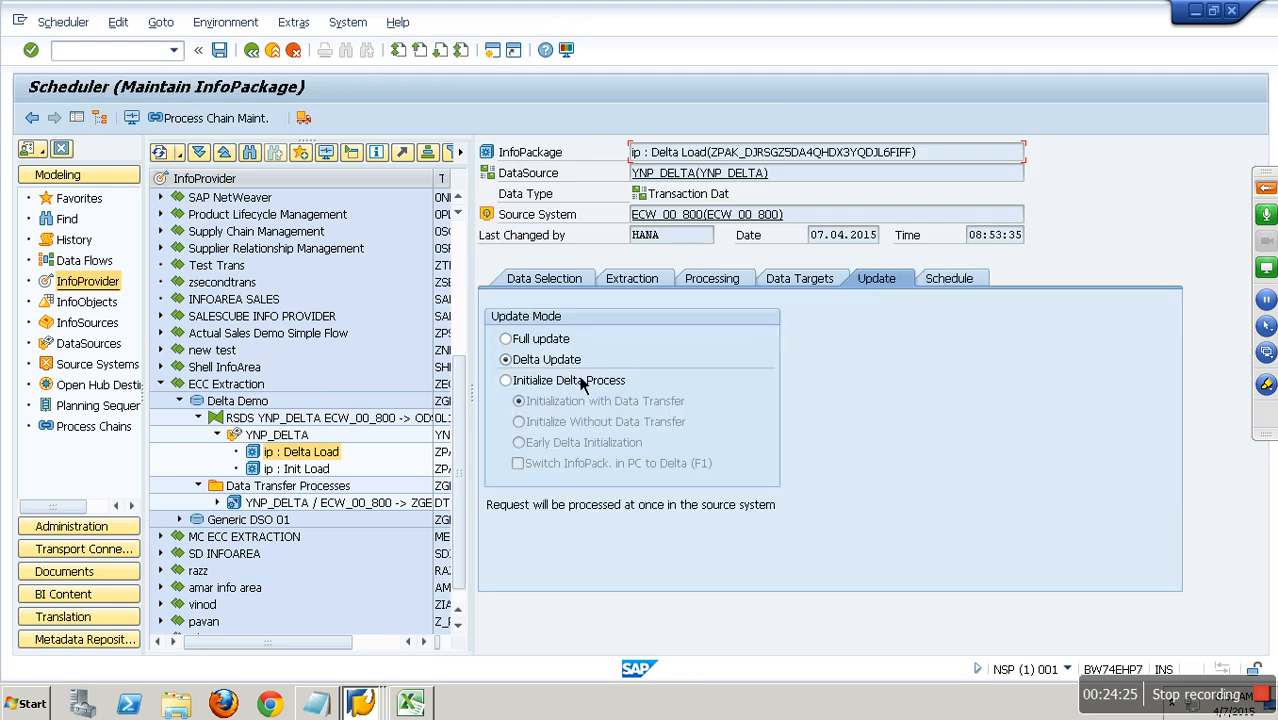
pyautogui.click(950, 281)
pyautogui.click(598, 468)
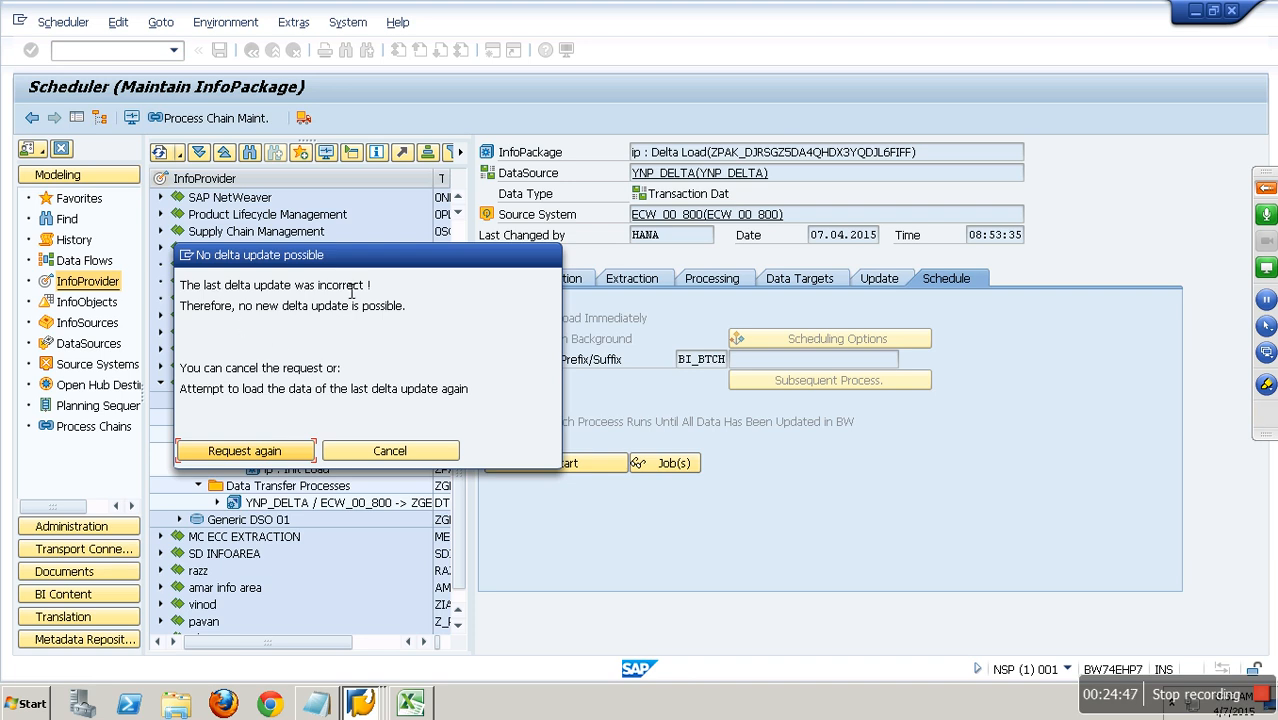
pyautogui.moveTo(257, 316); pyautogui.dragTo(410, 315)
pyautogui.moveTo(250, 368); pyautogui.dragTo(345, 372)
pyautogui.moveTo(258, 390); pyautogui.dragTo(485, 398)
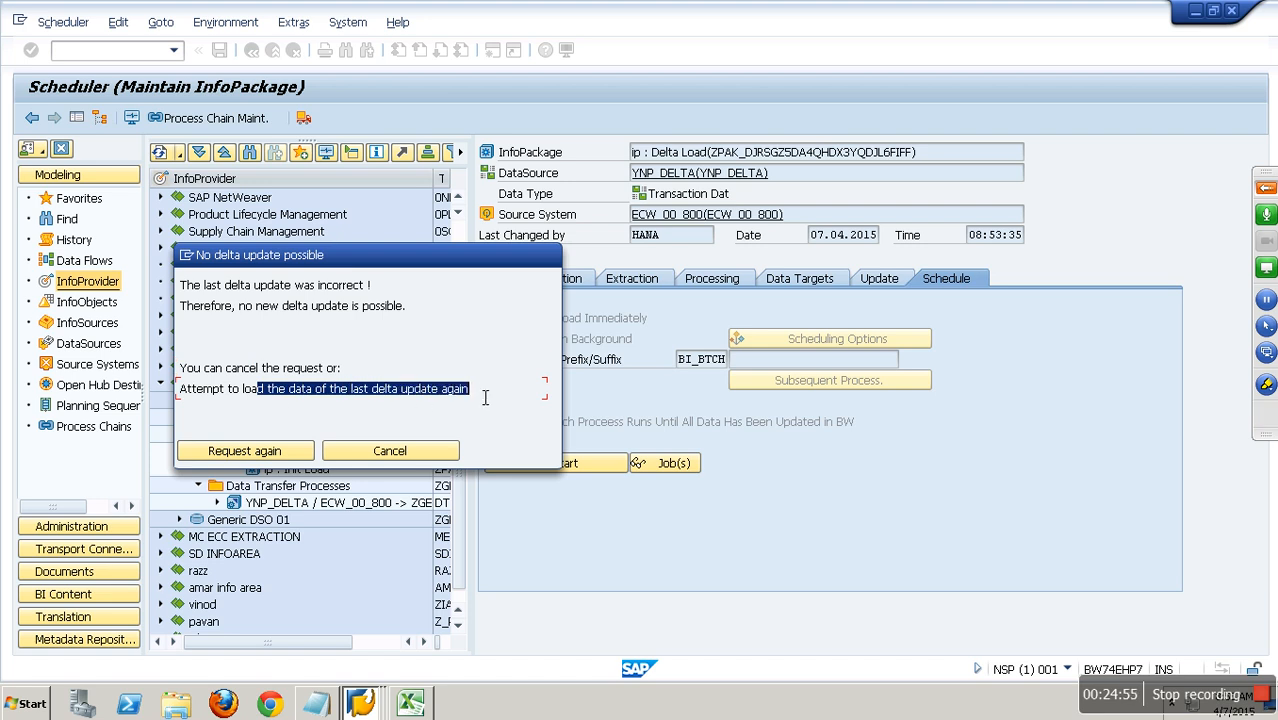
pyautogui.click(240, 397)
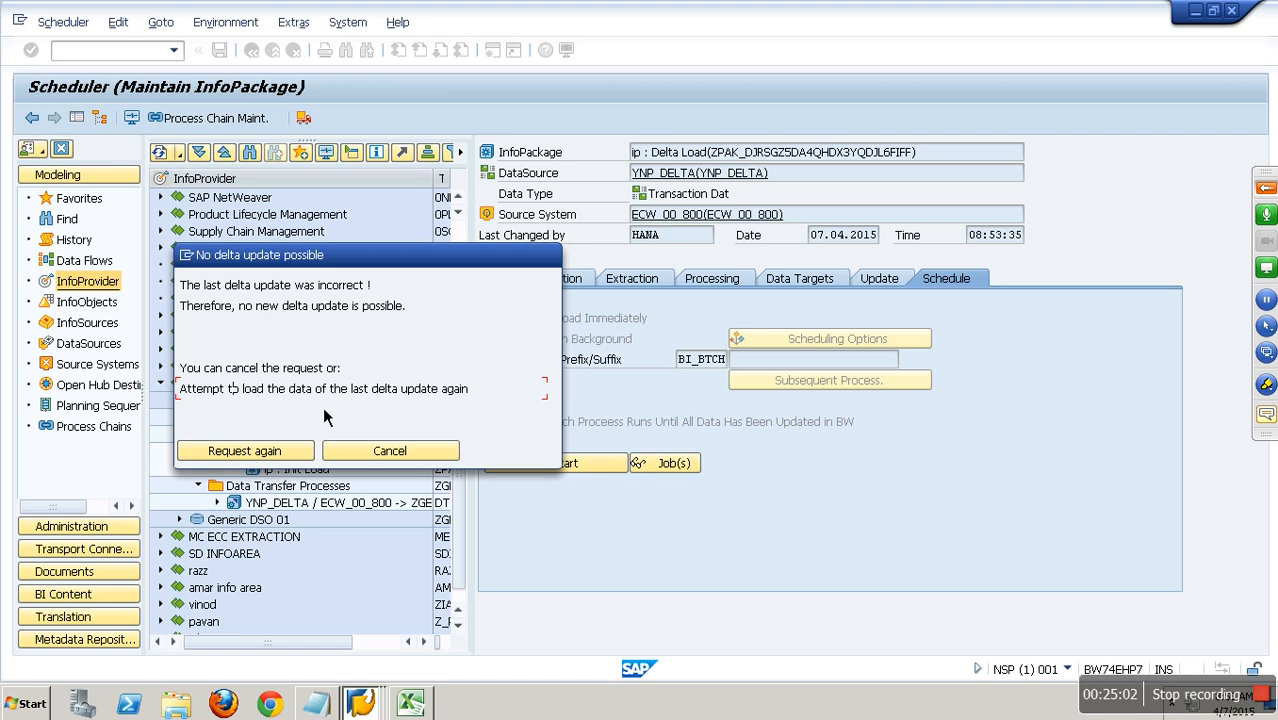
pyautogui.click(258, 453)
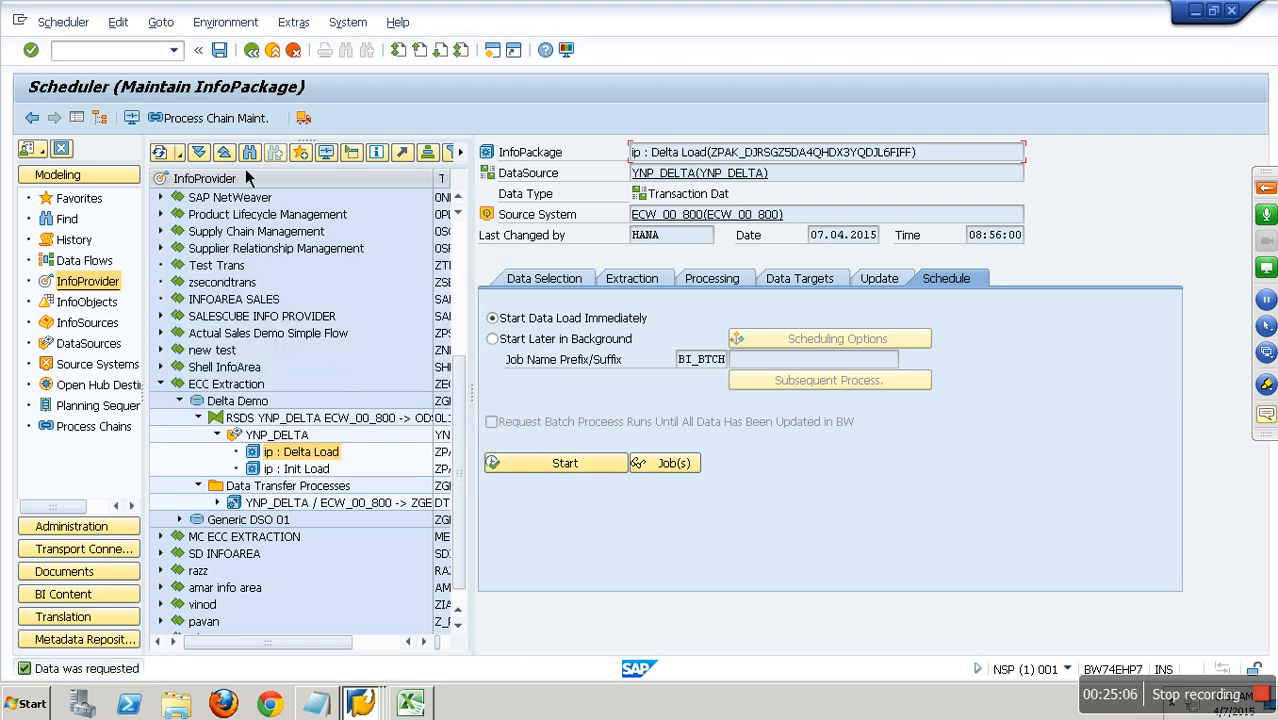
# Open the InfoPackage monitor and check the status of the repeated 08:55:59 delta request.
pyautogui.click(138, 119)
pyautogui.click(47, 182)
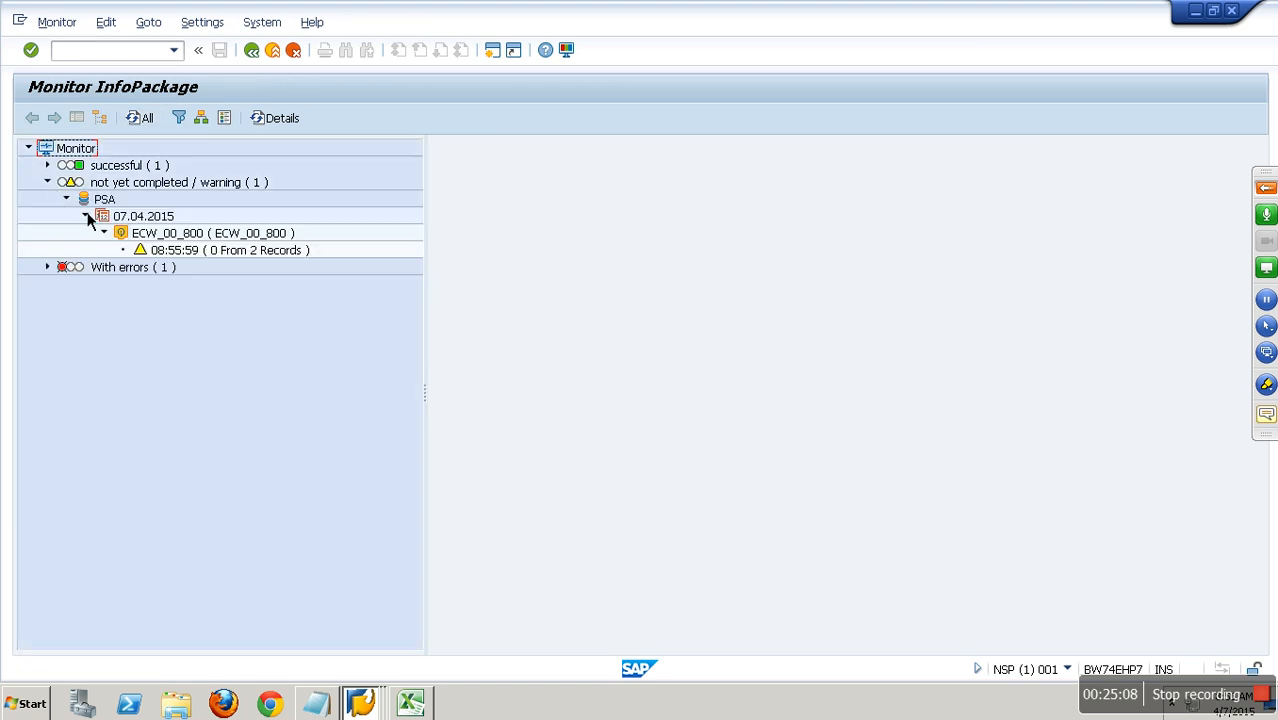
pyautogui.doubleClick(277, 253)
pyautogui.click(276, 255)
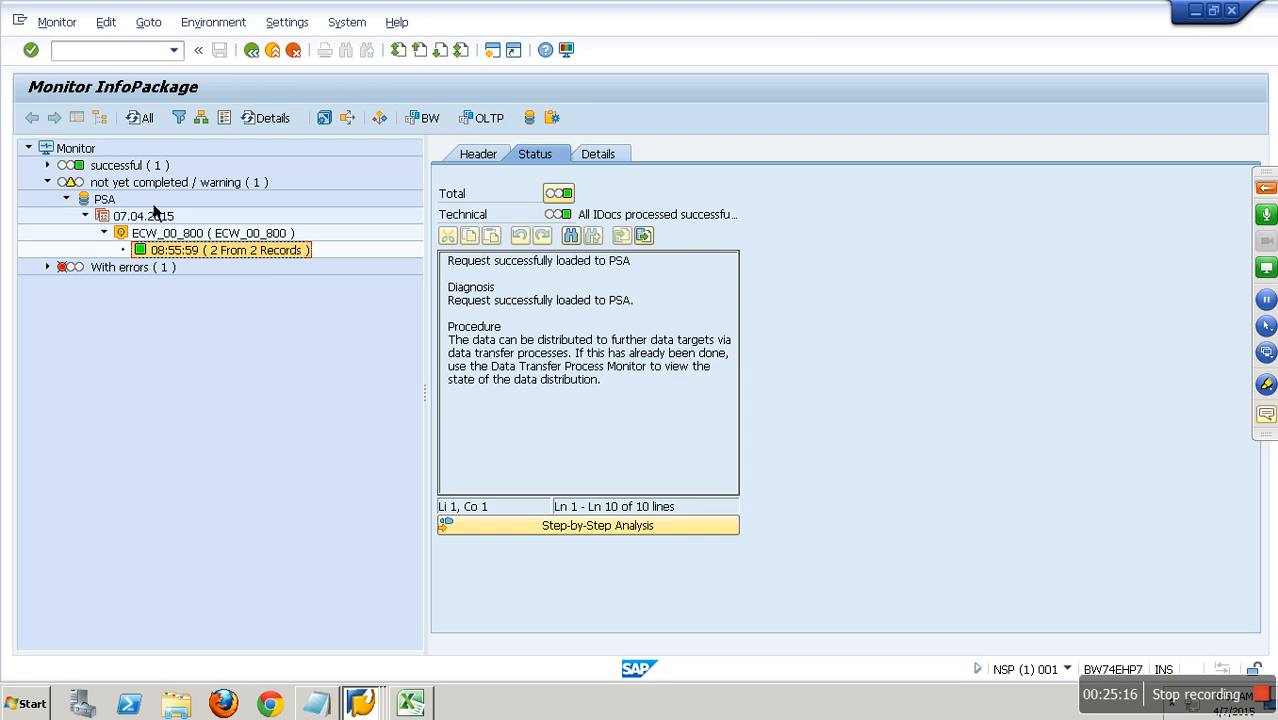
# Compare the update mode in the header details of the 08:50:45 and 08:55:59 delta requests.
pyautogui.click(47, 165)
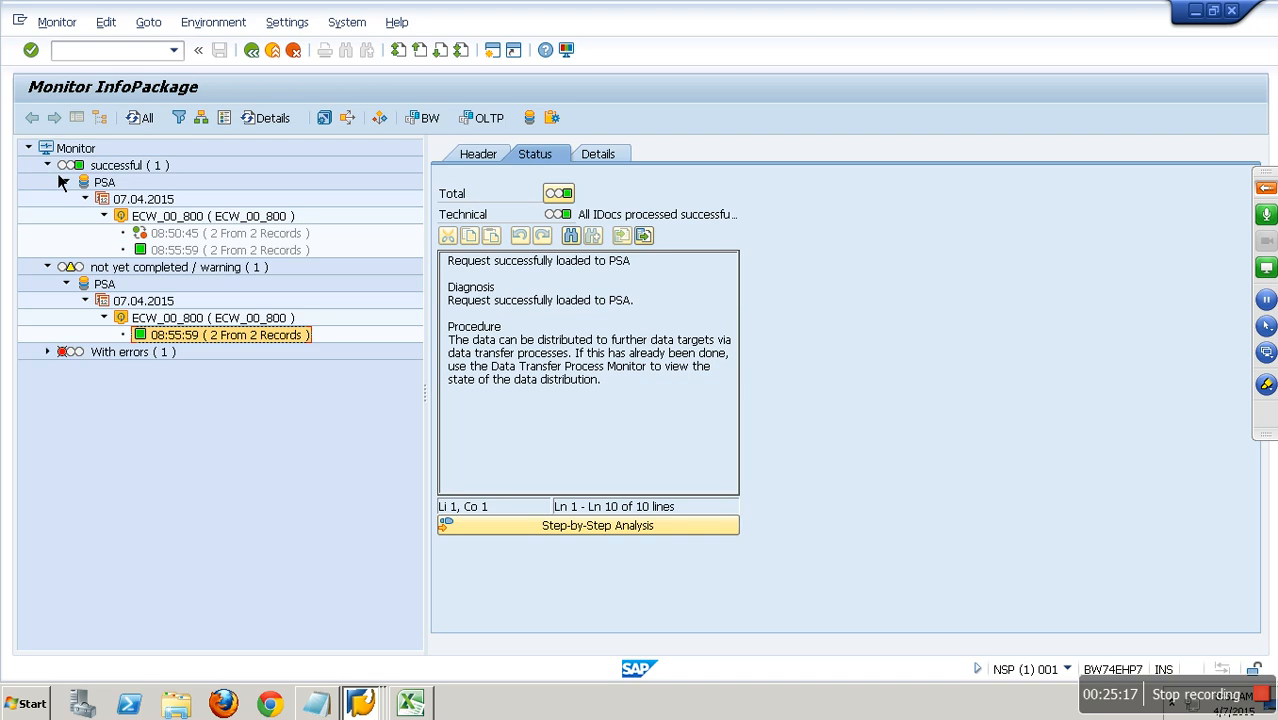
pyautogui.click(256, 252)
pyautogui.click(478, 154)
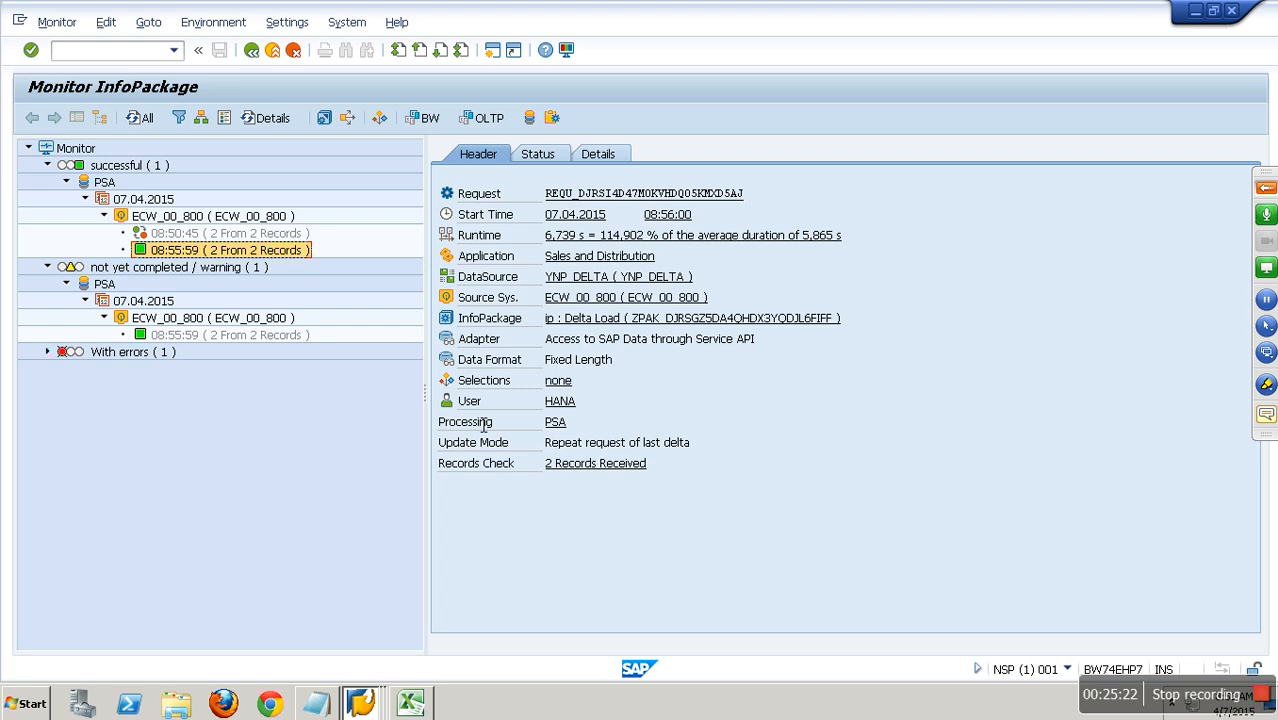
pyautogui.click(290, 234)
pyautogui.moveTo(626, 451); pyautogui.dragTo(540, 450)
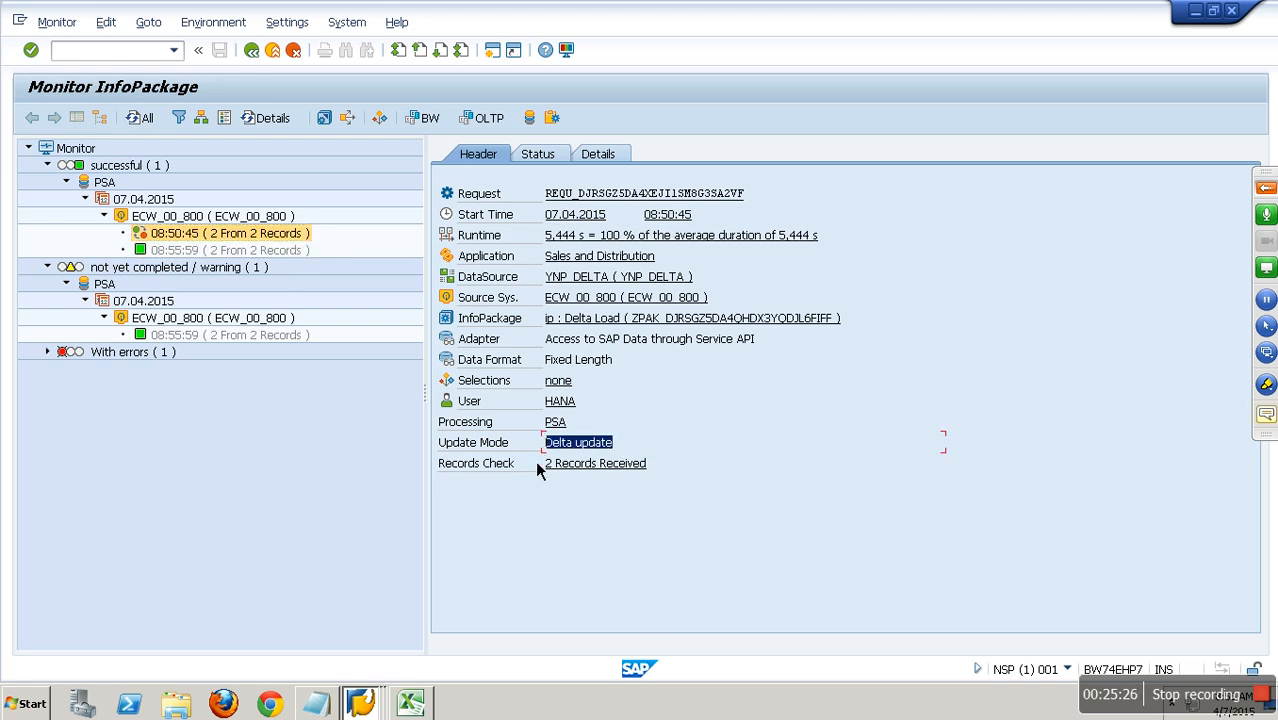
pyautogui.click(288, 337)
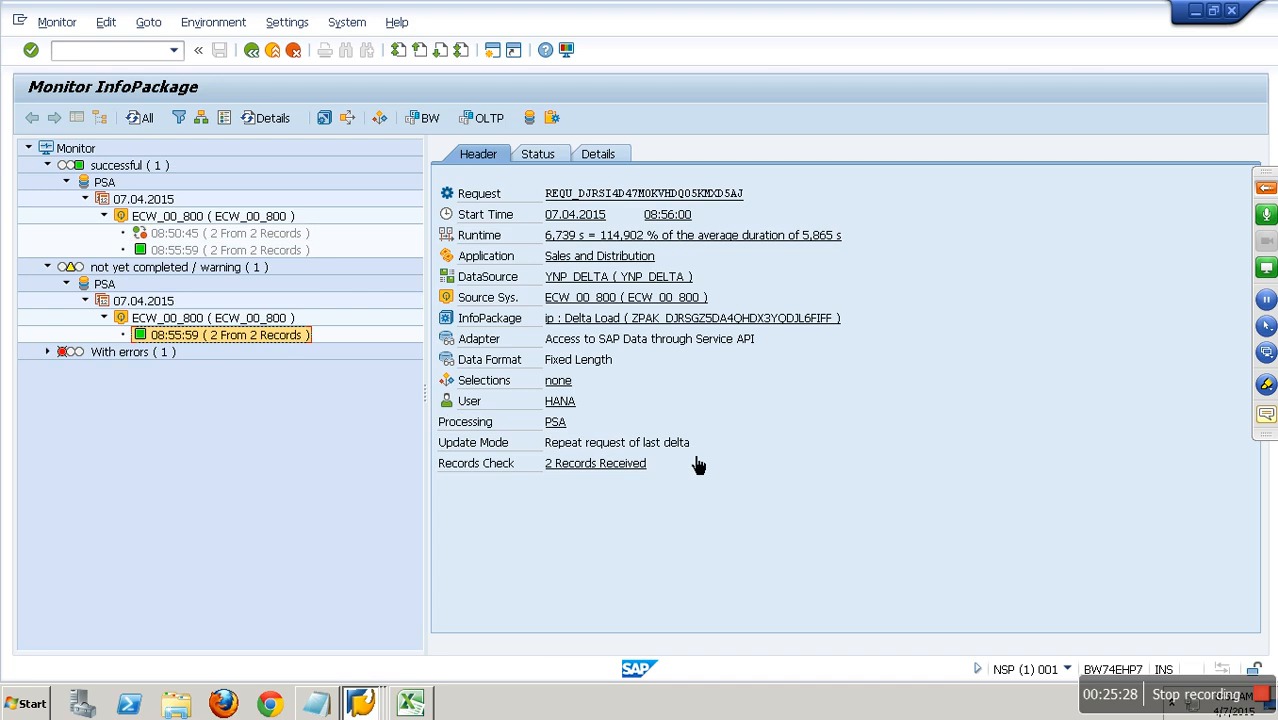
pyautogui.moveTo(716, 449); pyautogui.dragTo(538, 452)
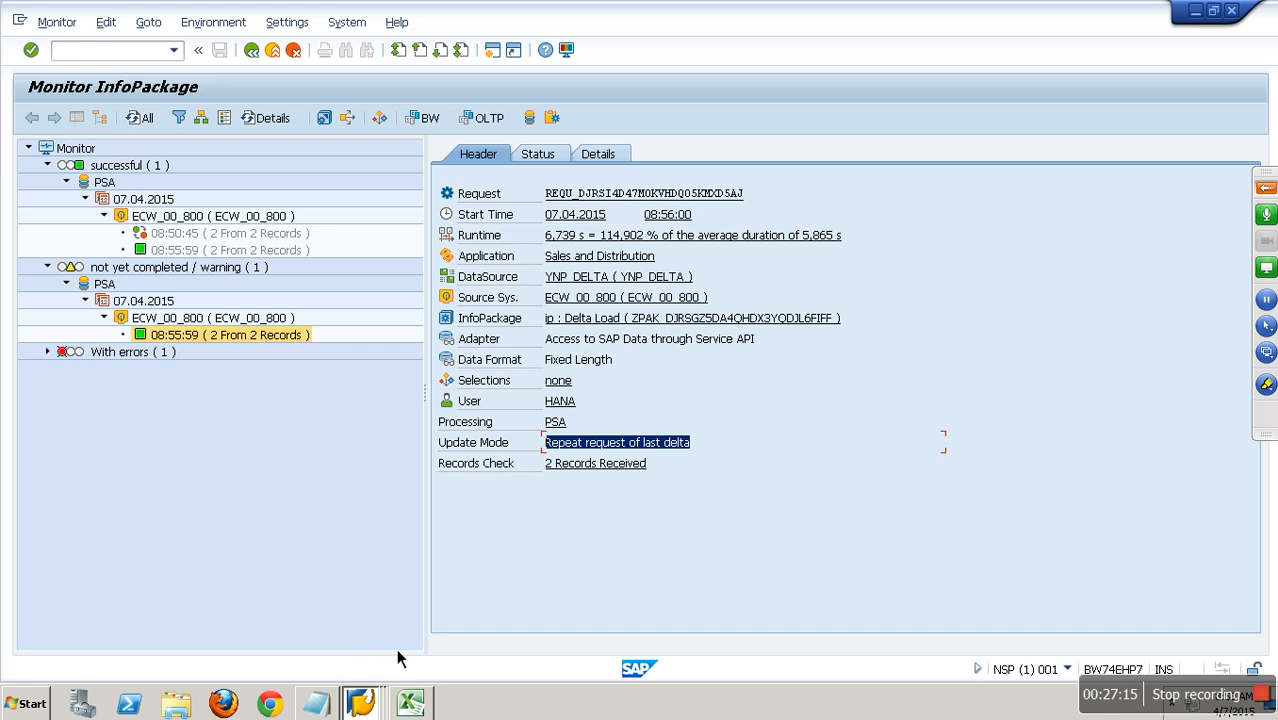
# Switch to the ECC session, open the ABAP Dictionary and search for database tables matching BWOM*TIM*.
pyautogui.click(368, 706)
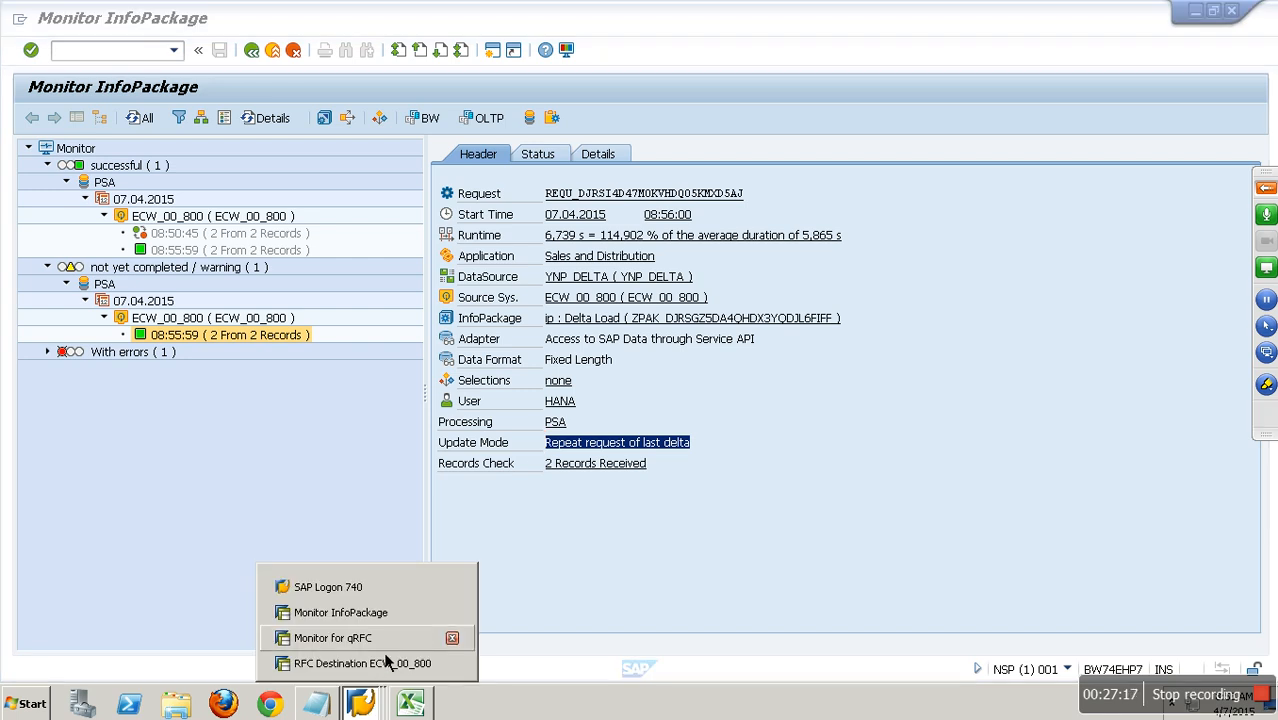
pyautogui.click(340, 637)
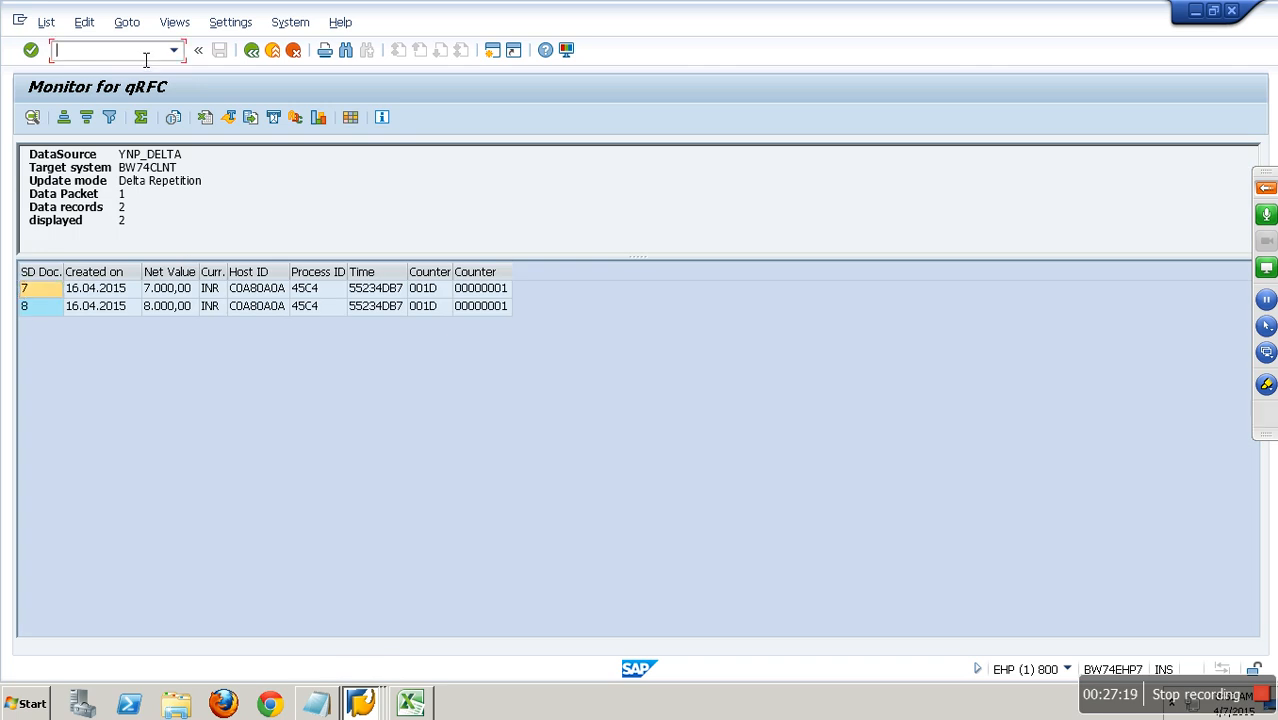
pyautogui.write('/NSE11')
pyautogui.press('Return')
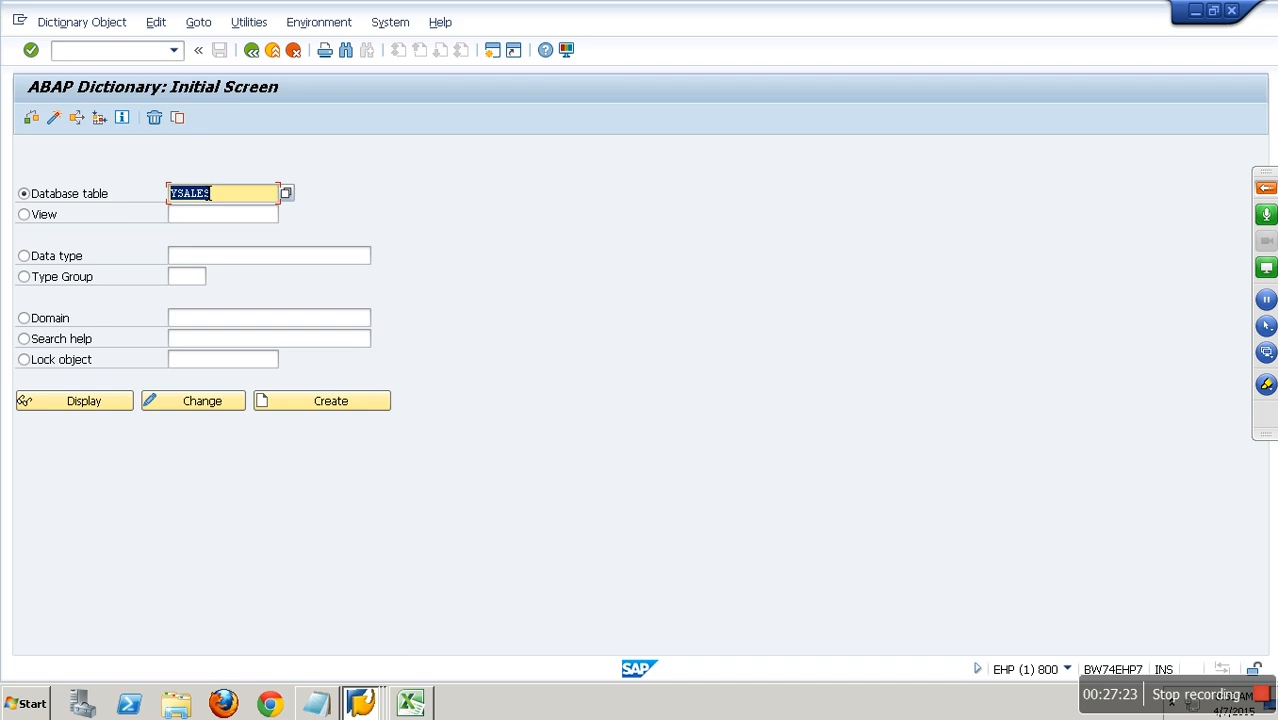
pyautogui.write('BWOM')
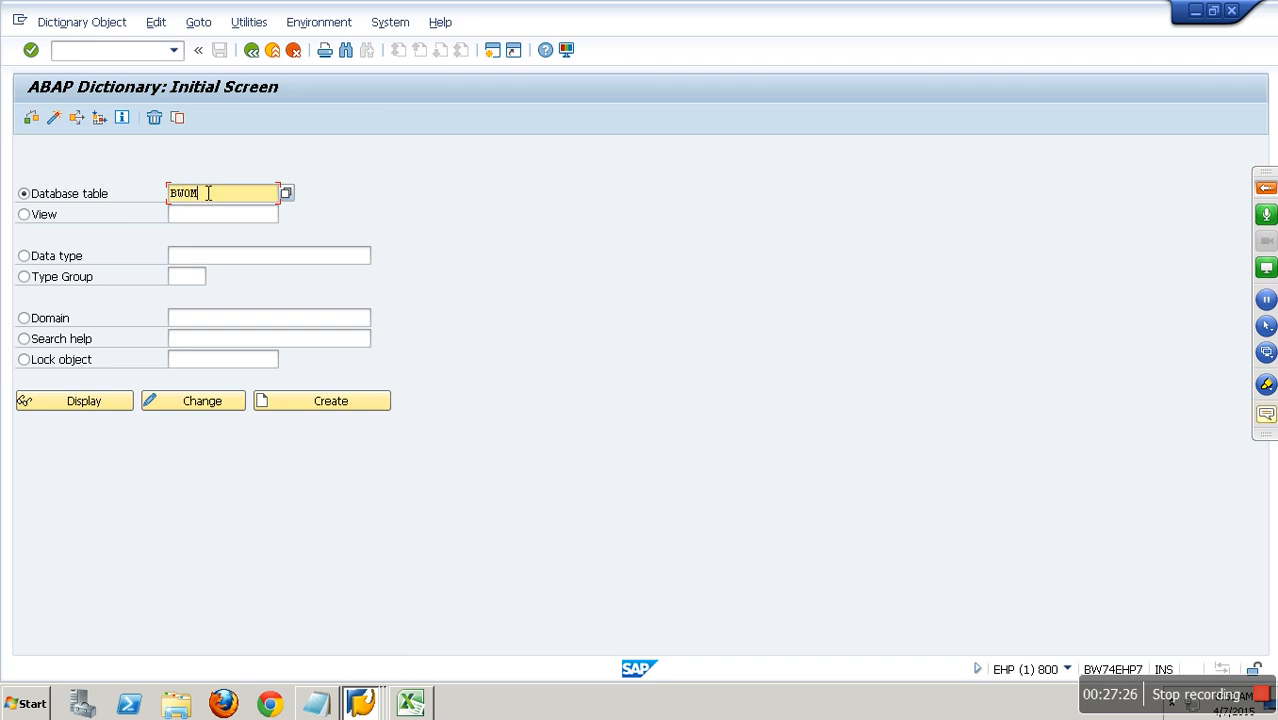
pyautogui.write('*TIM*')
pyautogui.press('F4')
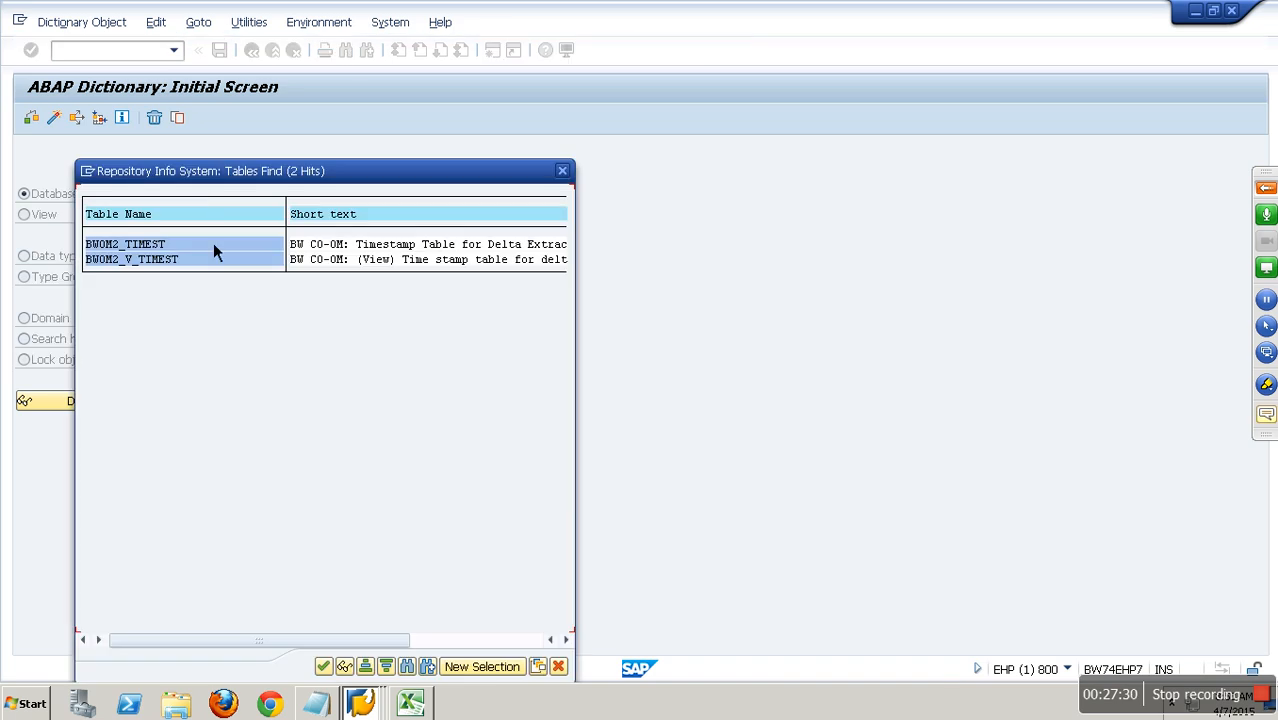
# Display the maintenance view BWOM2_V_TIMEST, try to show its contents and return to the ABAP Dictionary's initial screen.
pyautogui.doubleClick(164, 262)
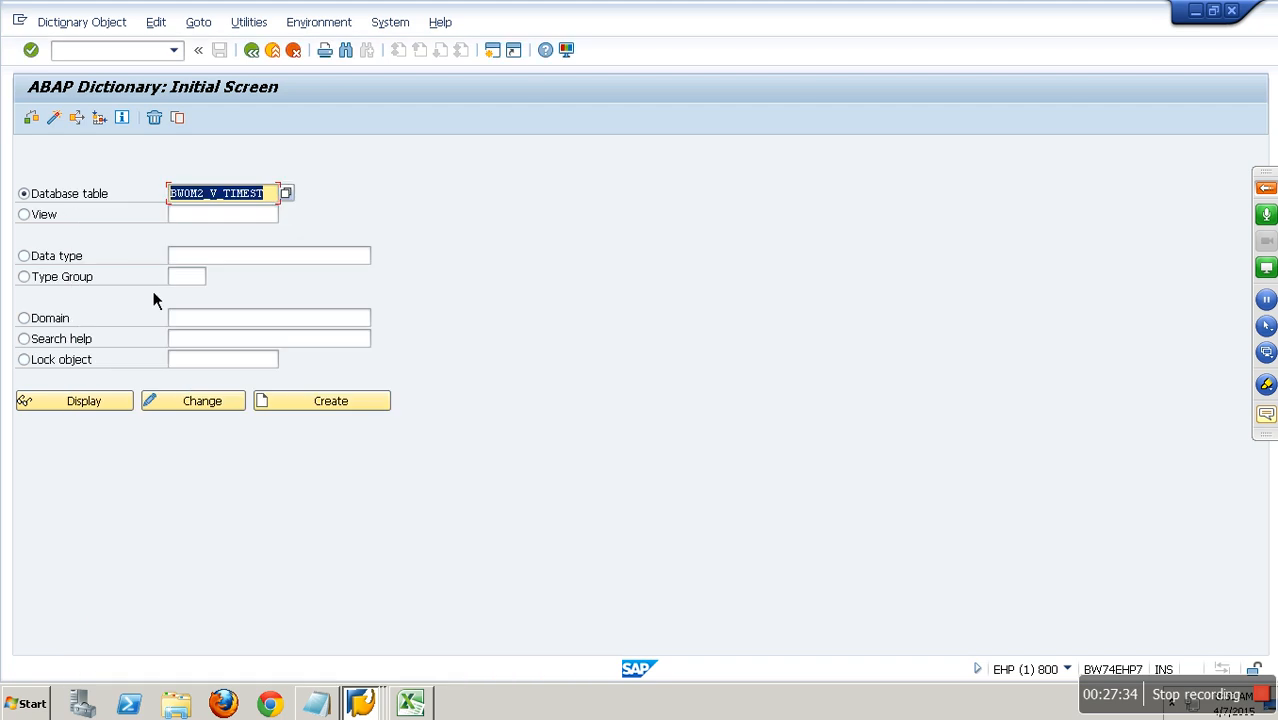
pyautogui.click(125, 405)
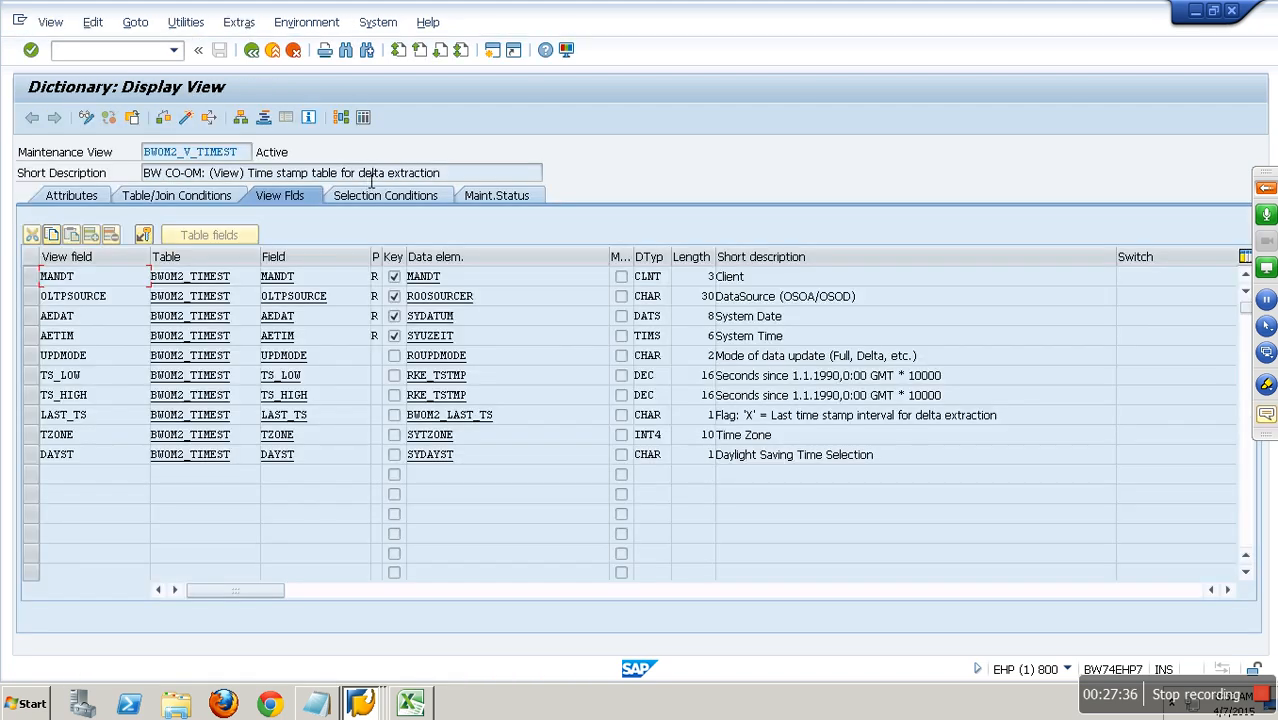
pyautogui.click(371, 122)
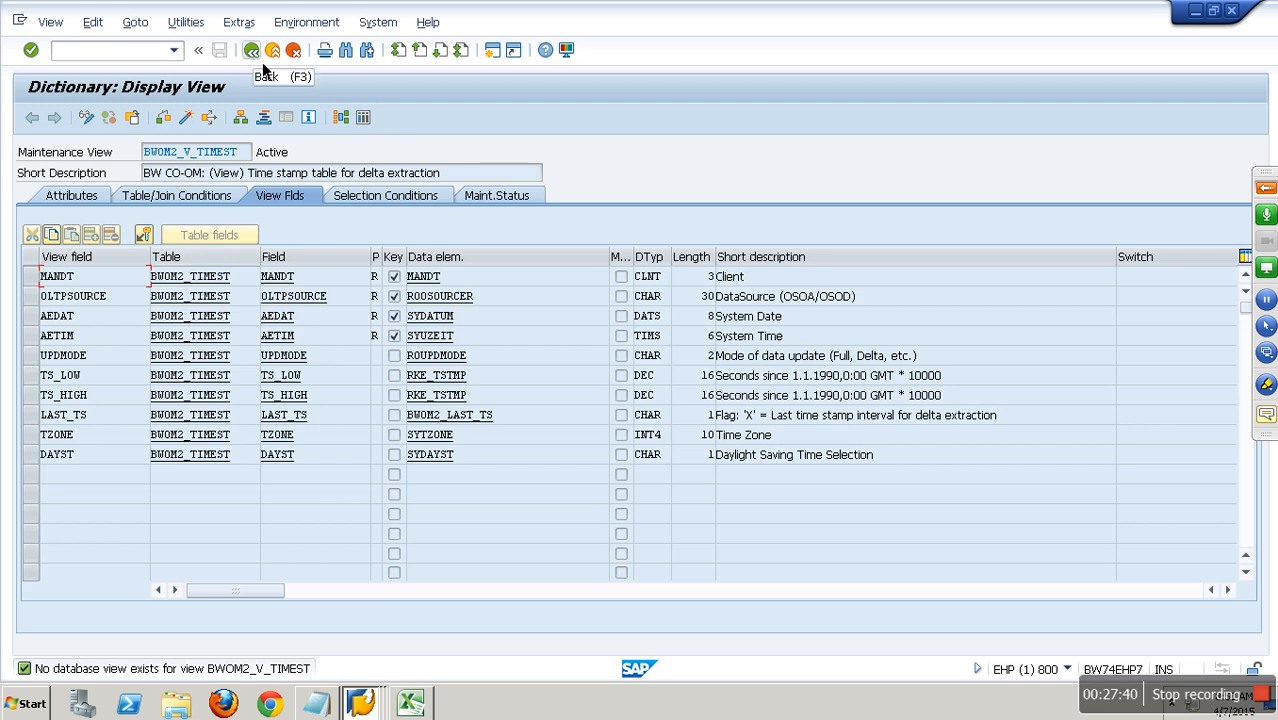
pyautogui.press('F3')
# Search for BWOM*TIM* tables again, display table BWOM2_TIMEST and list all of its entries.
pyautogui.press('BackSpace')
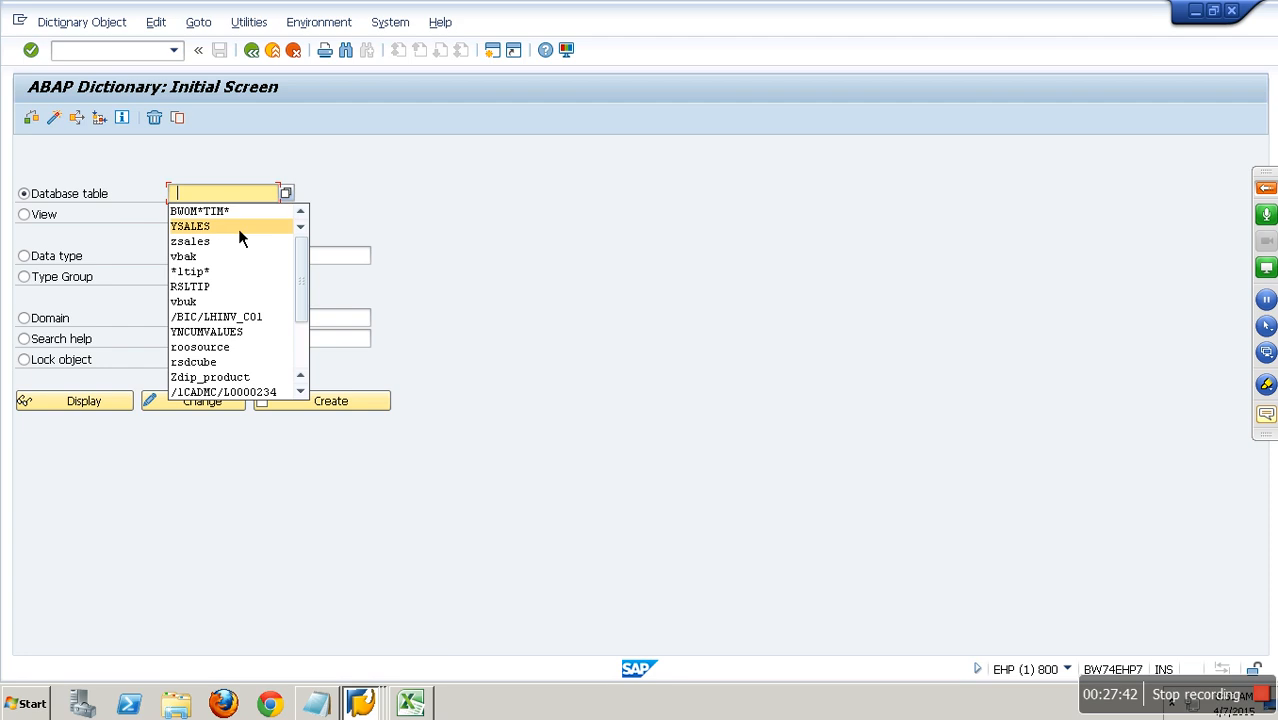
pyautogui.click(237, 216)
pyautogui.press('F4')
pyautogui.doubleClick(181, 245)
pyautogui.click(86, 402)
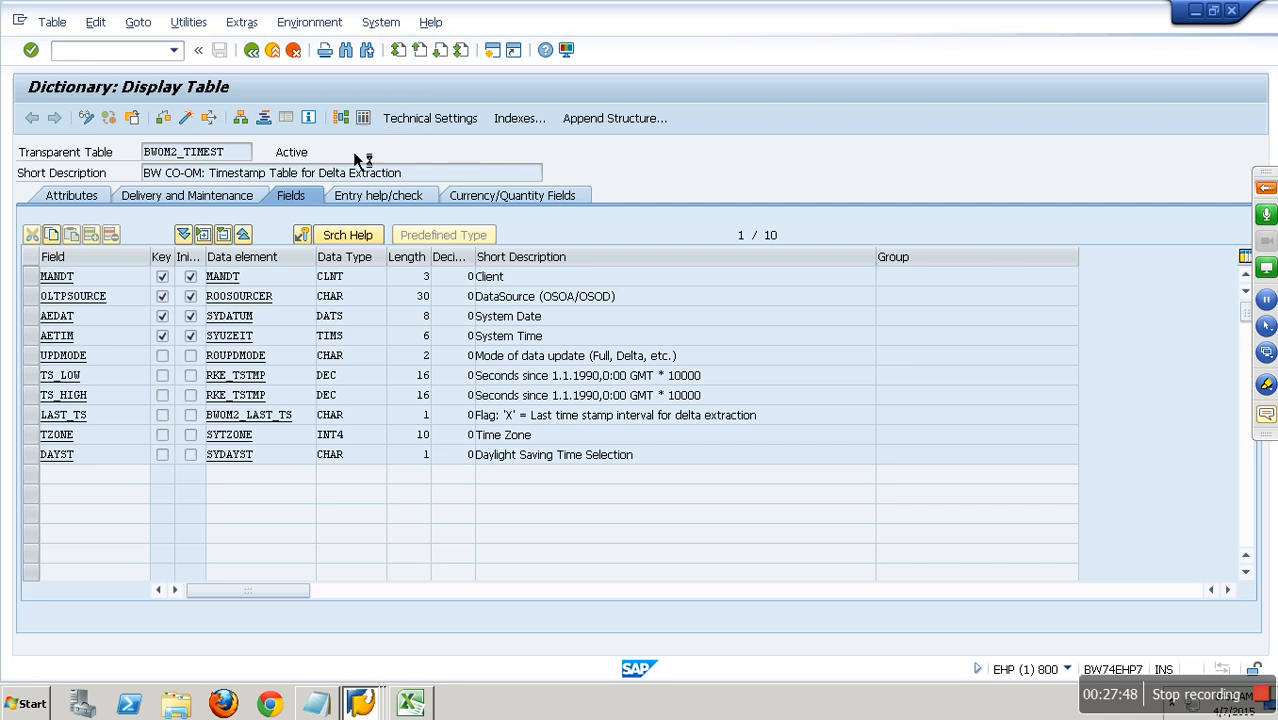
pyautogui.press('F8')
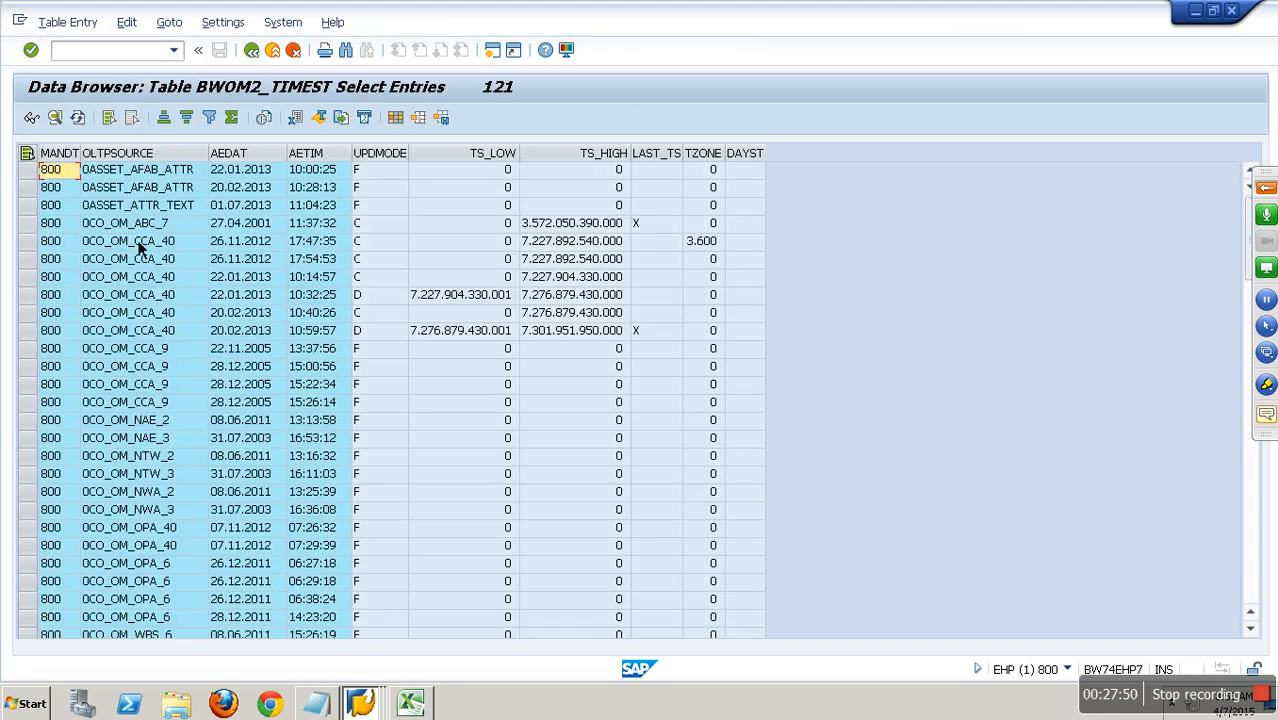
# Query the BWOM2_TIMEST entries for OLTPSOURCE YNP_DELTA and return to the ABAP Dictionary's initial screen.
pyautogui.click(253, 52)
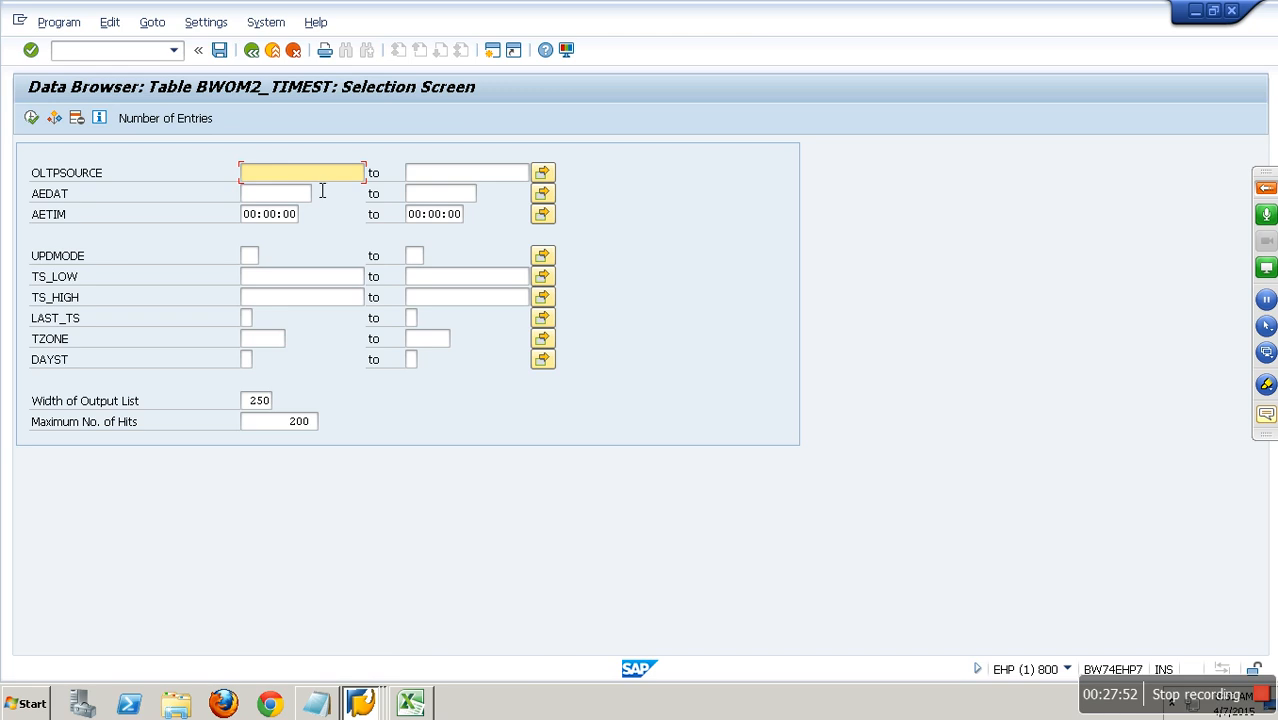
pyautogui.write('YNP_DELTA')
pyautogui.press('Return')
pyautogui.click(264, 58)
pyautogui.click(264, 58)
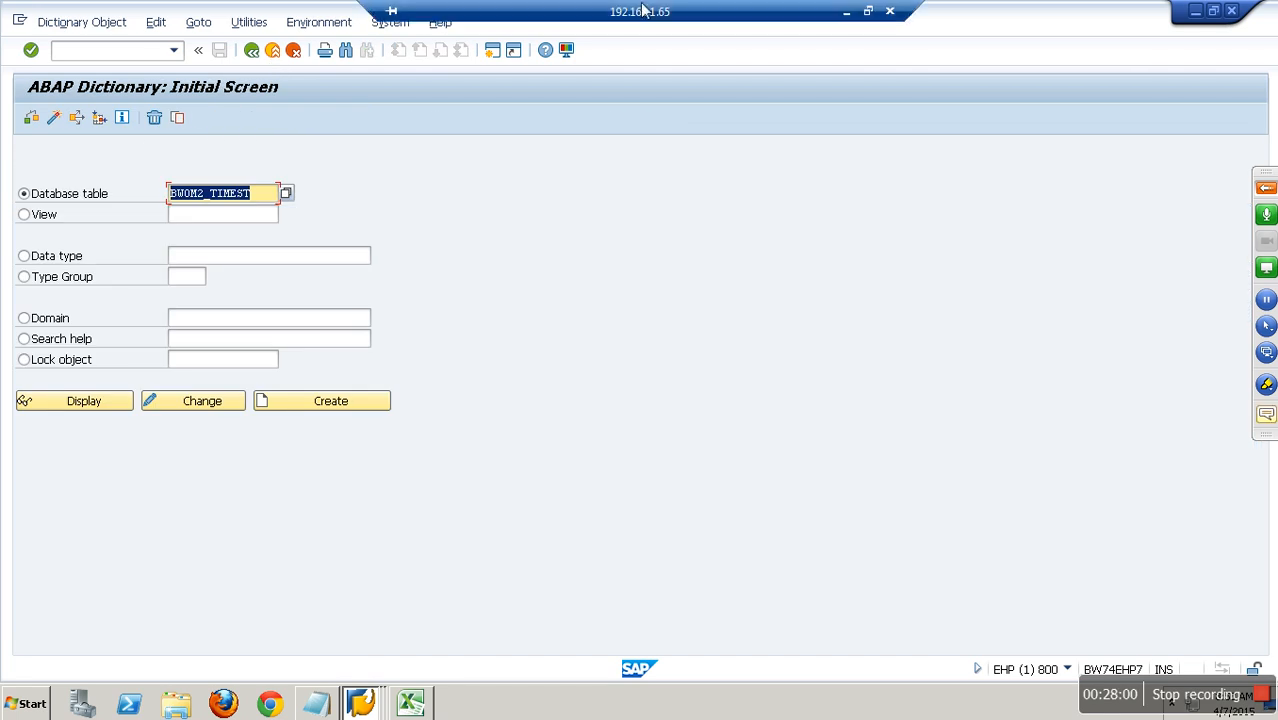
# Minimize the remote desktop session and open google.com in a new Internet Explorer tab.
pyautogui.click(846, 11)
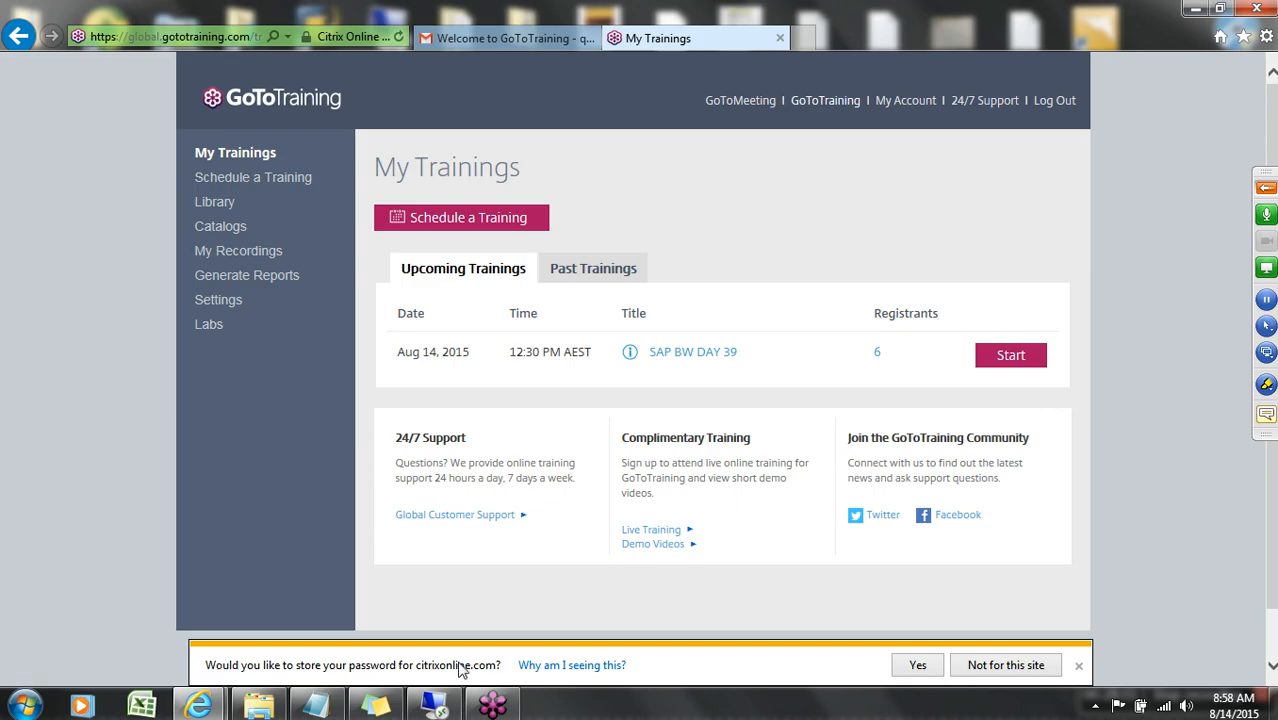
pyautogui.moveTo(198, 706)
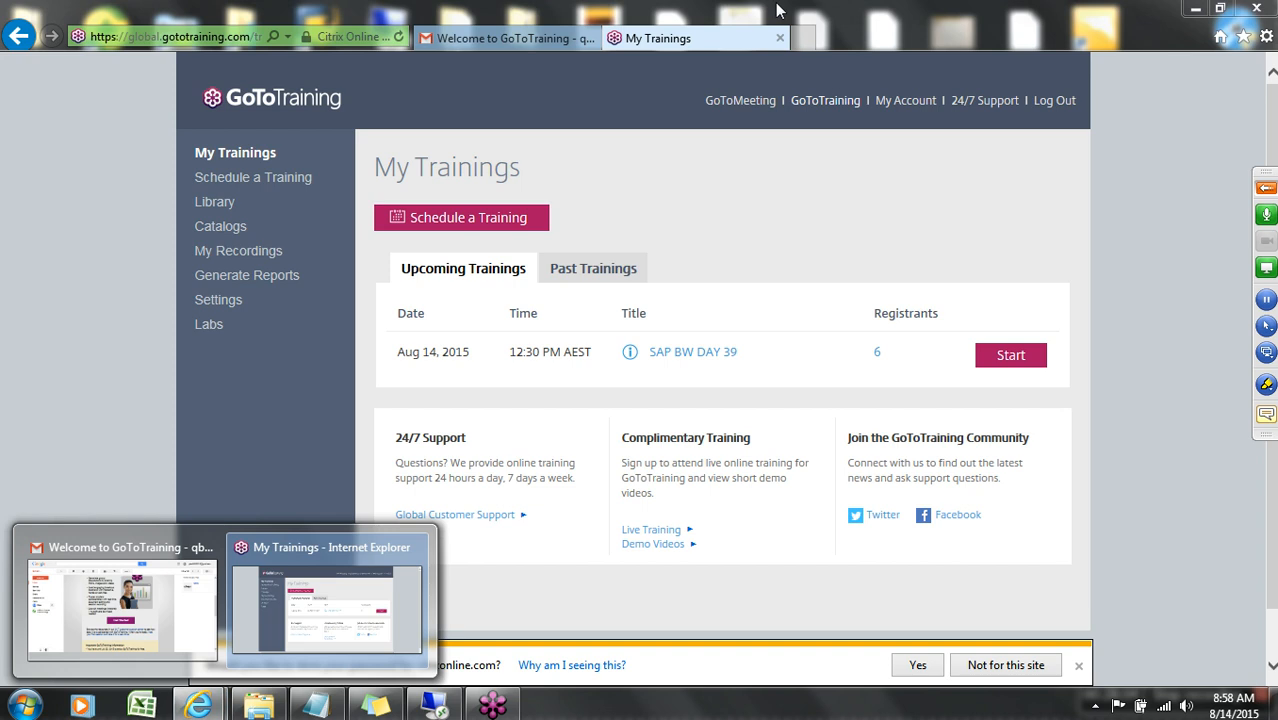
pyautogui.click(800, 38)
pyautogui.write('GOO')
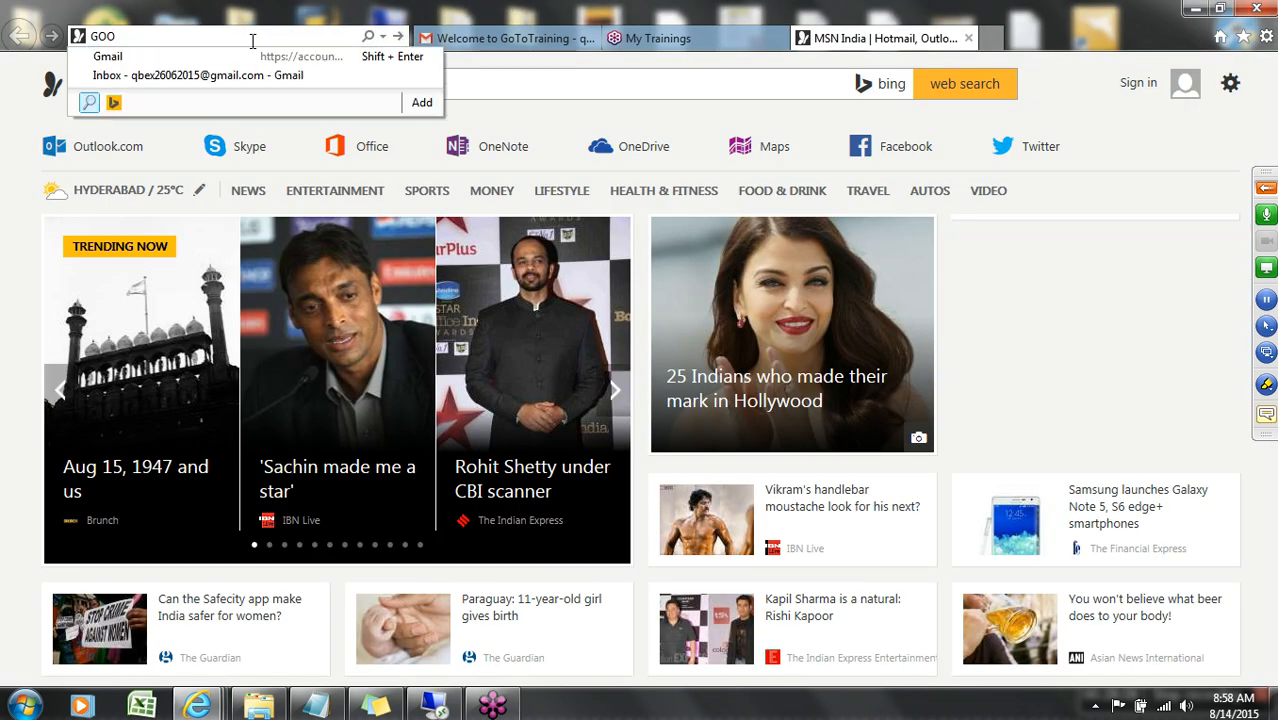
pyautogui.press('BackSpace')
pyautogui.press('BackSpace')
pyautogui.press('BackSpace')
pyautogui.write('goo')
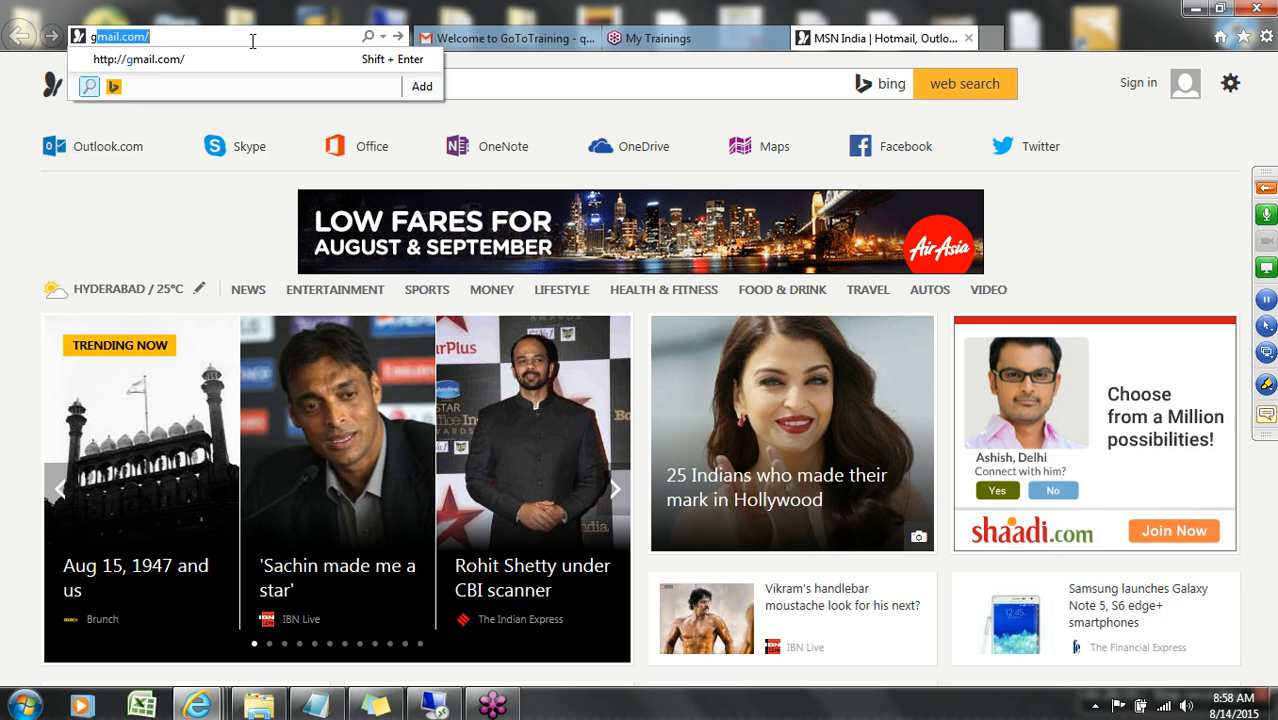
pyautogui.write('gle.com')
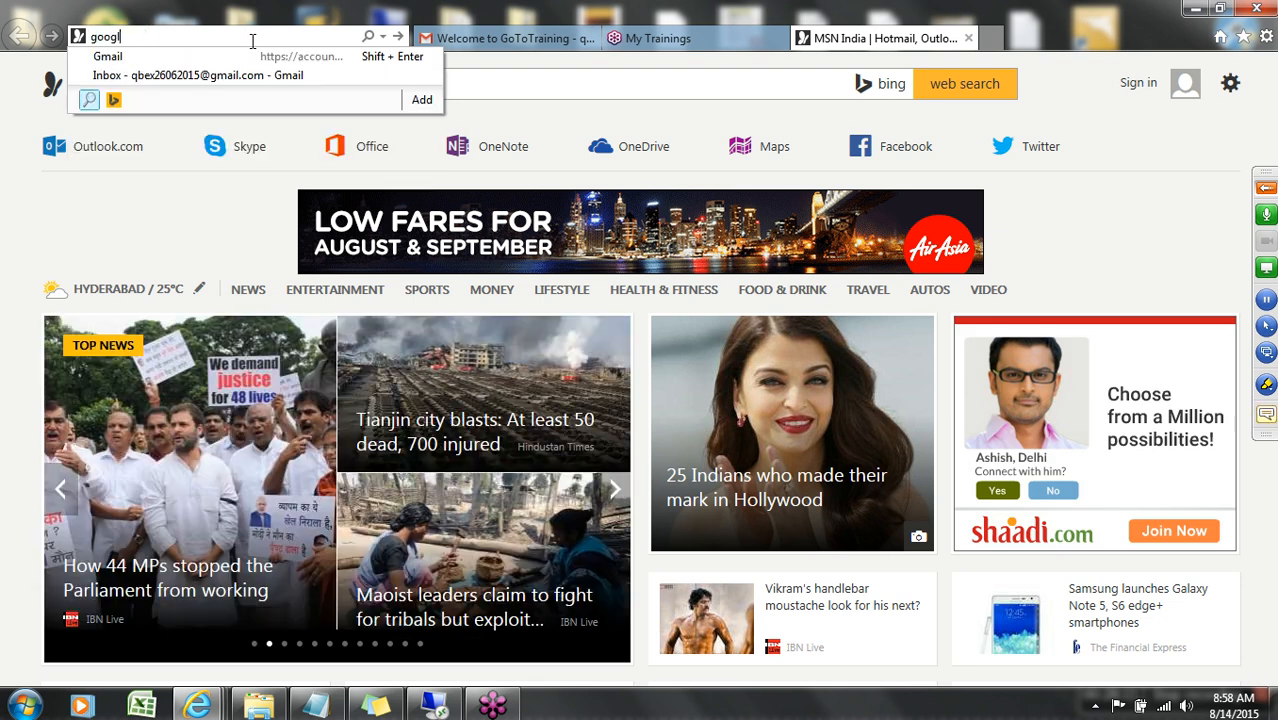
pyautogui.press('Return')
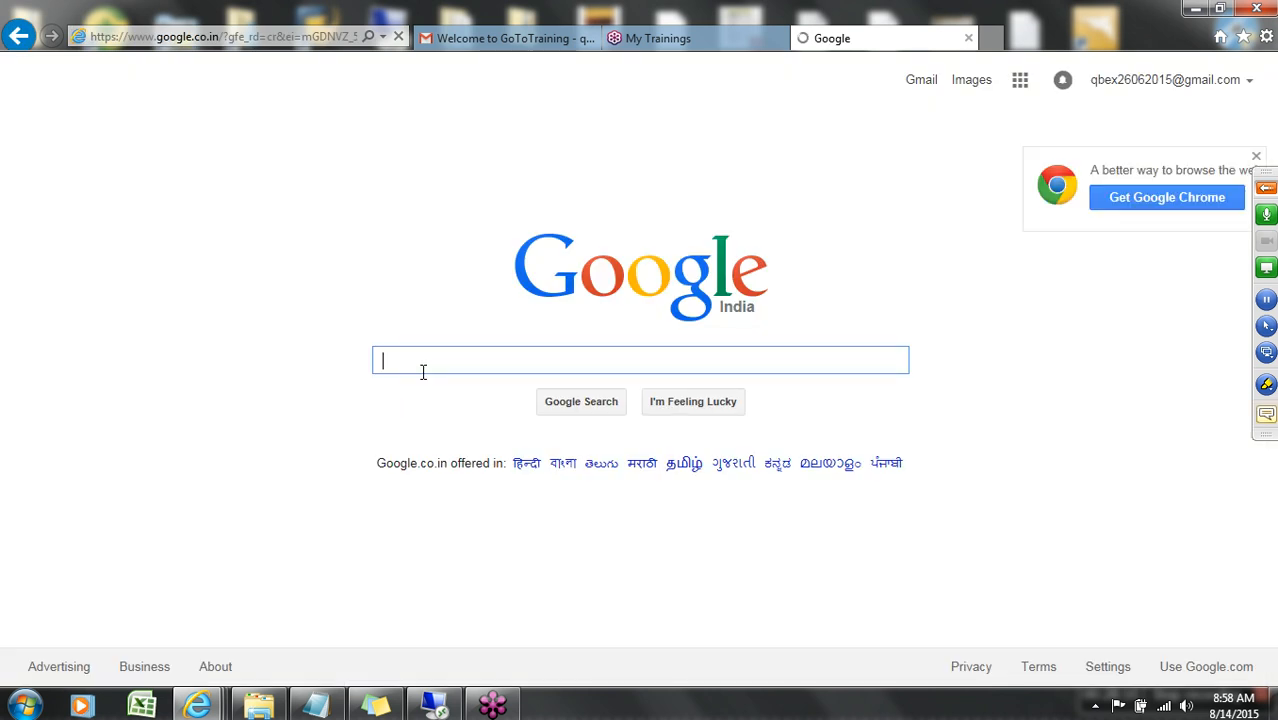
# Search Google for "SAP BW DB Table for Delta Status" and look through the results for a relevant table.
pyautogui.write('SAP BW ')
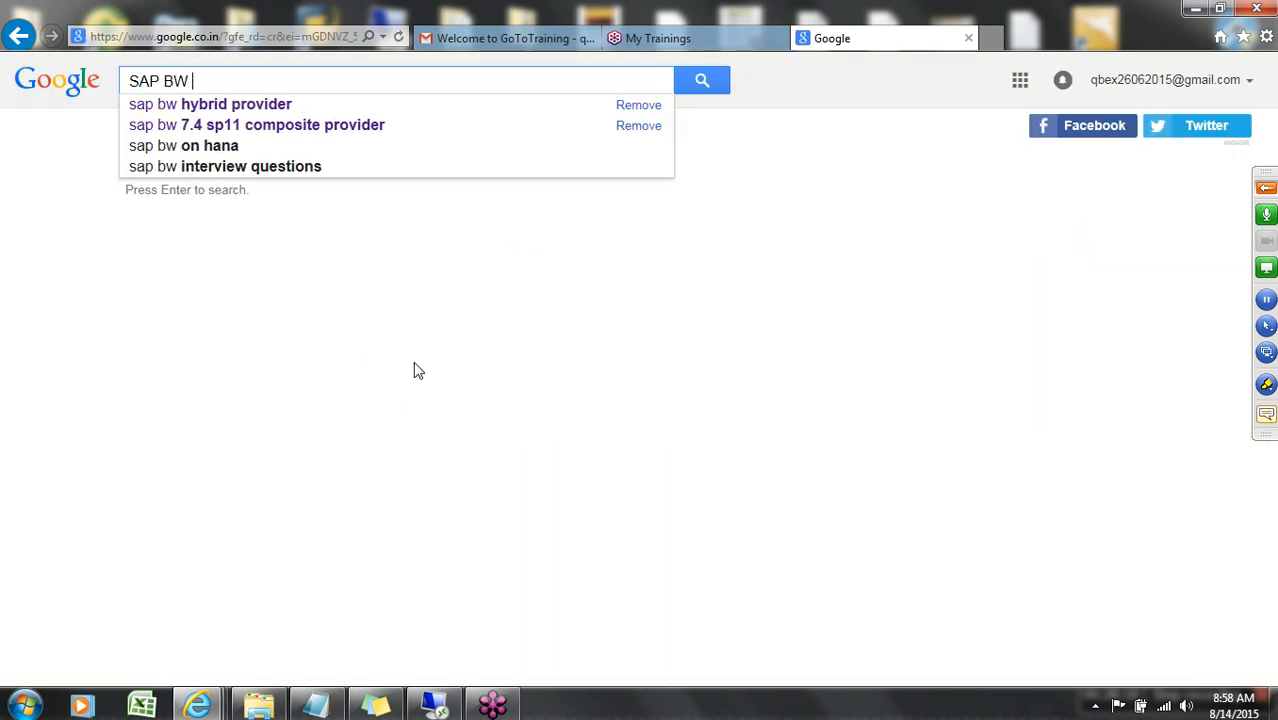
pyautogui.write('DB Tabl')
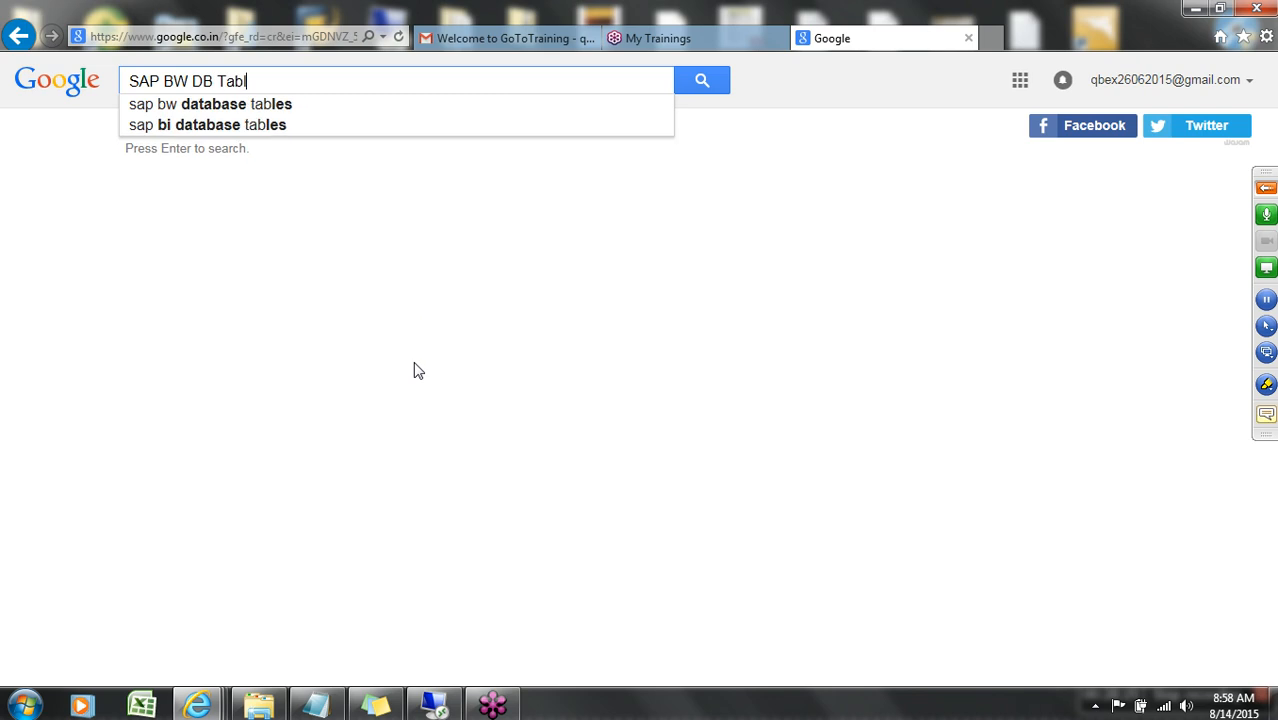
pyautogui.write('e for Del')
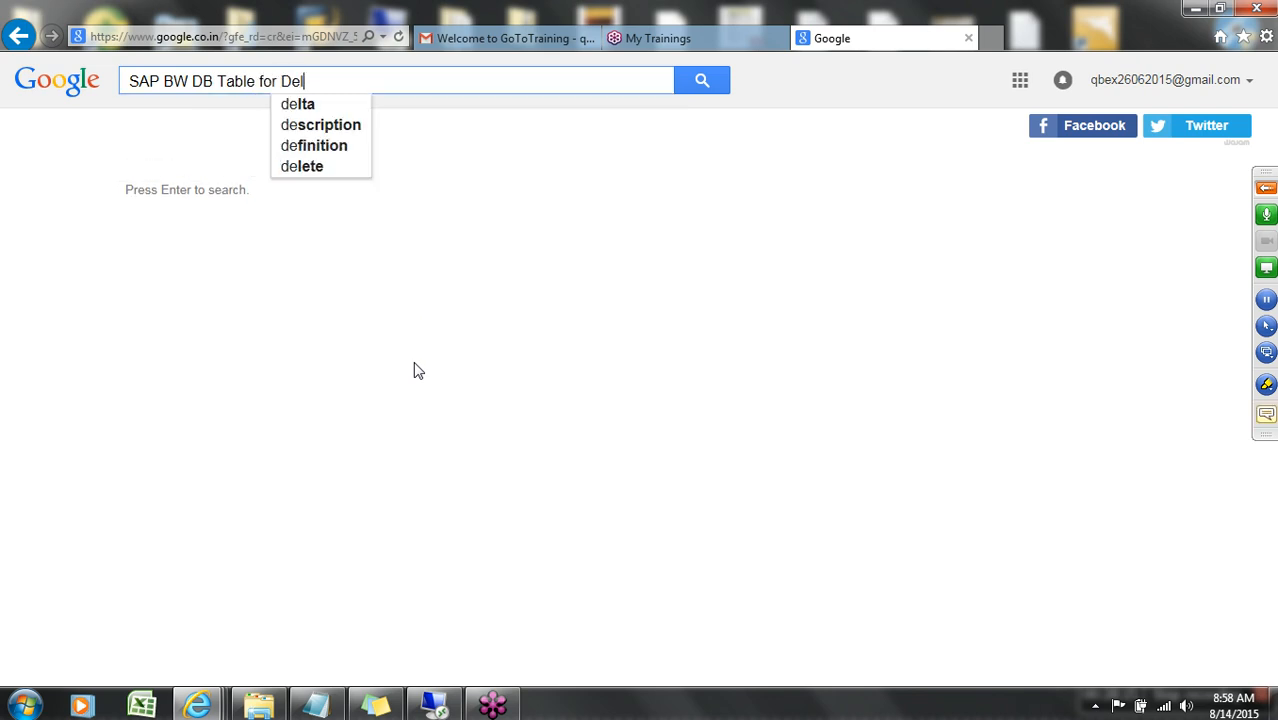
pyautogui.write('ta Status')
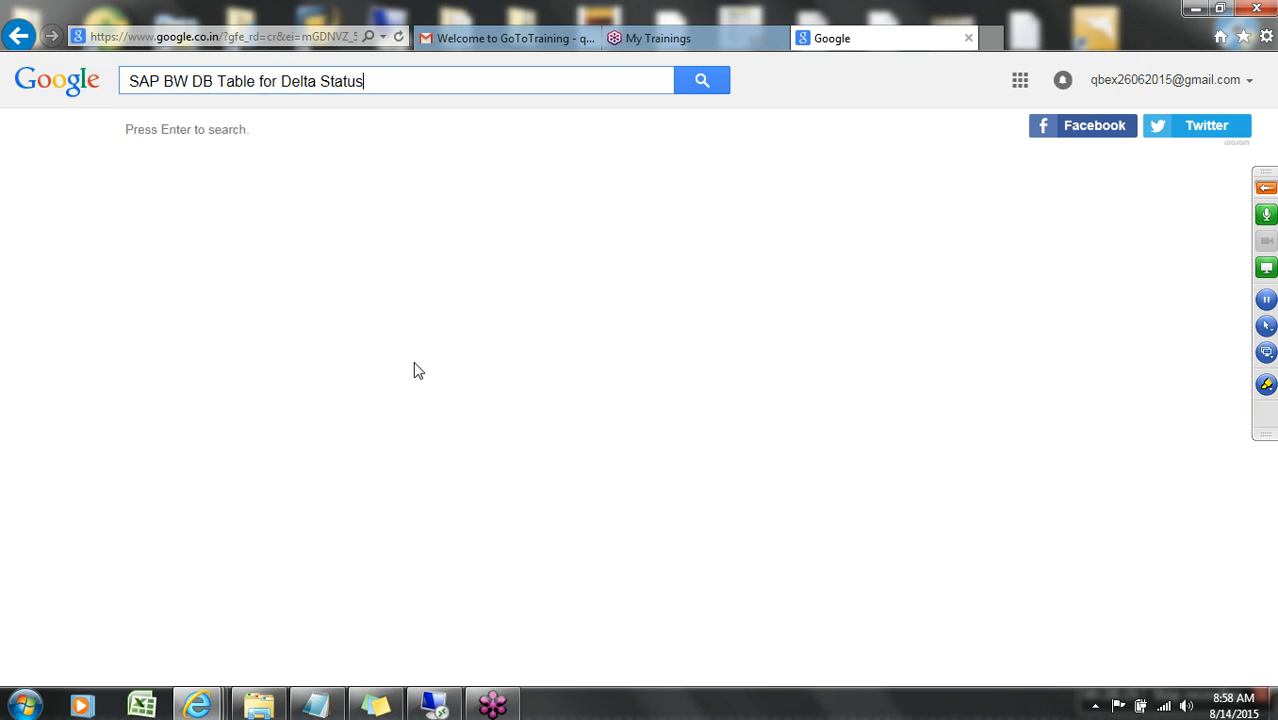
pyautogui.press('Return')
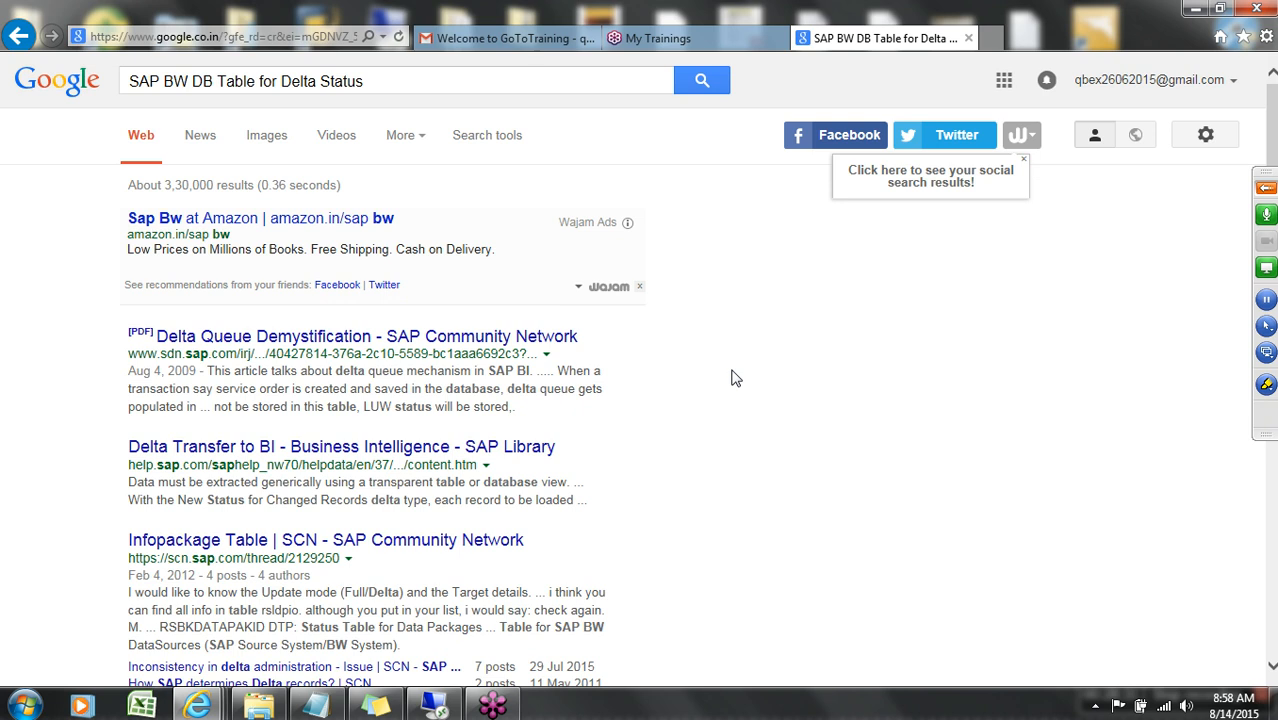
pyautogui.scroll(-2, 735, 378)
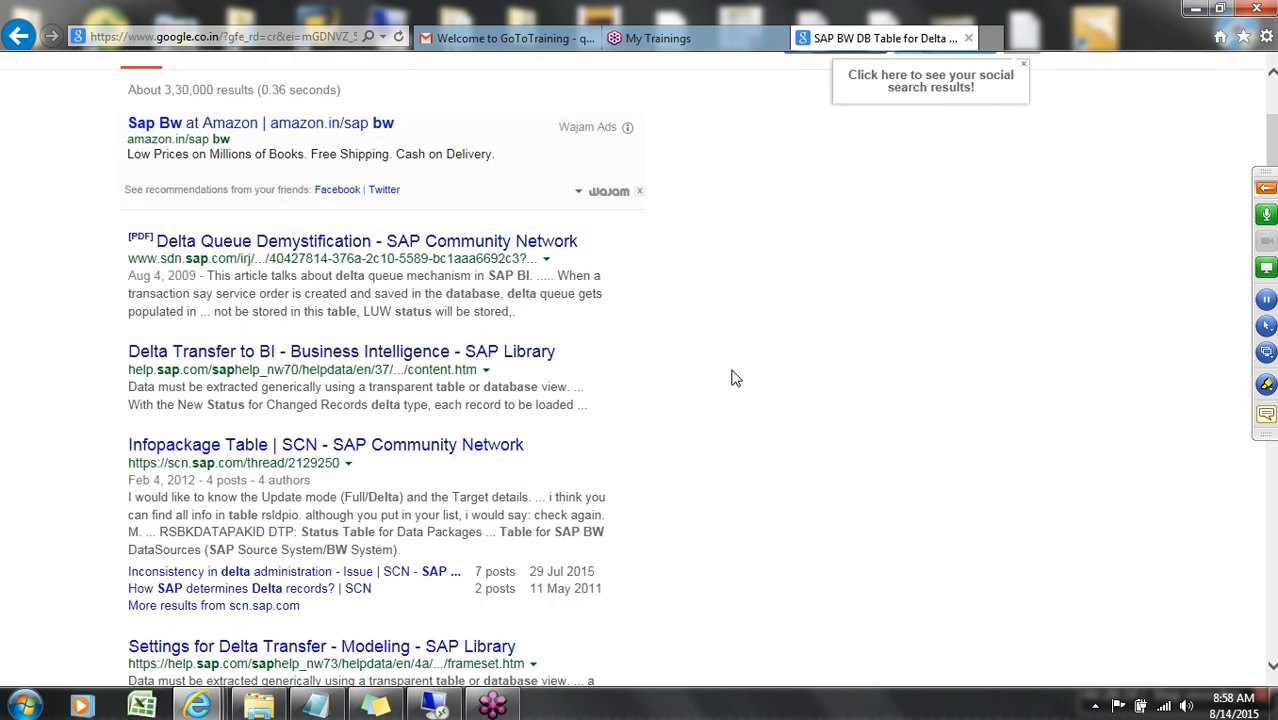
pyautogui.scroll(-2, 735, 378)
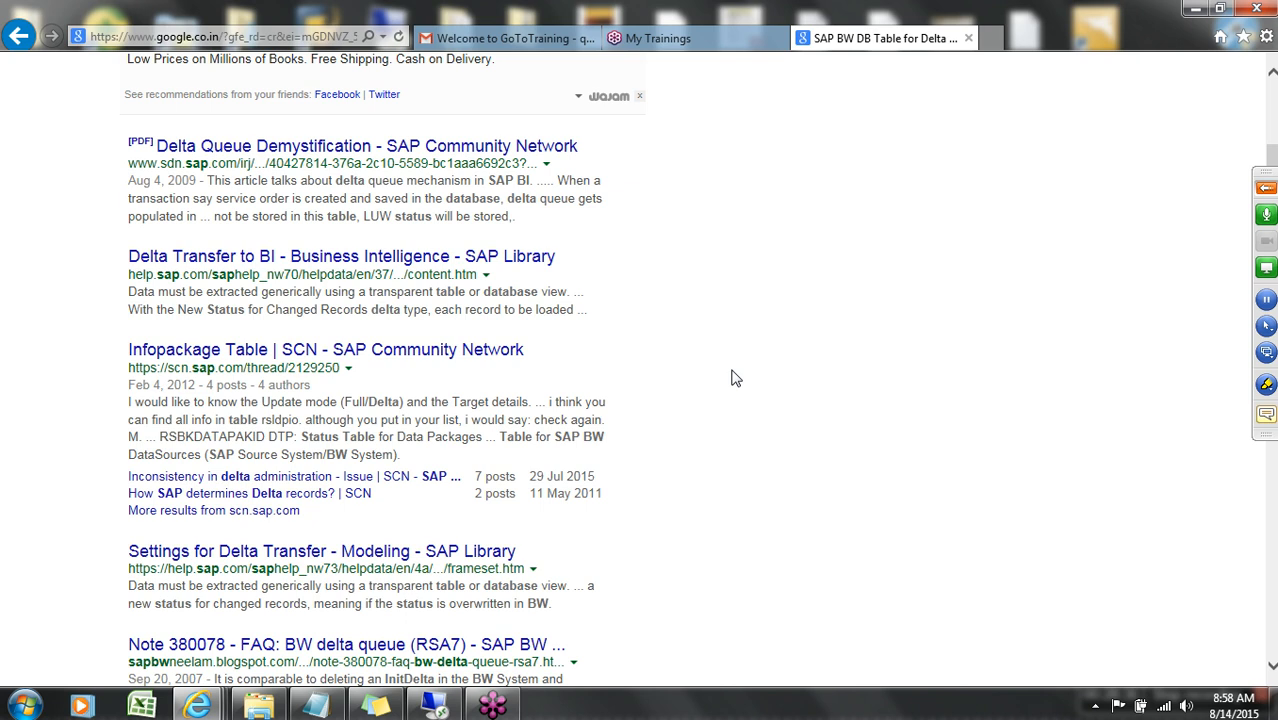
pyautogui.scroll(-2, 735, 378)
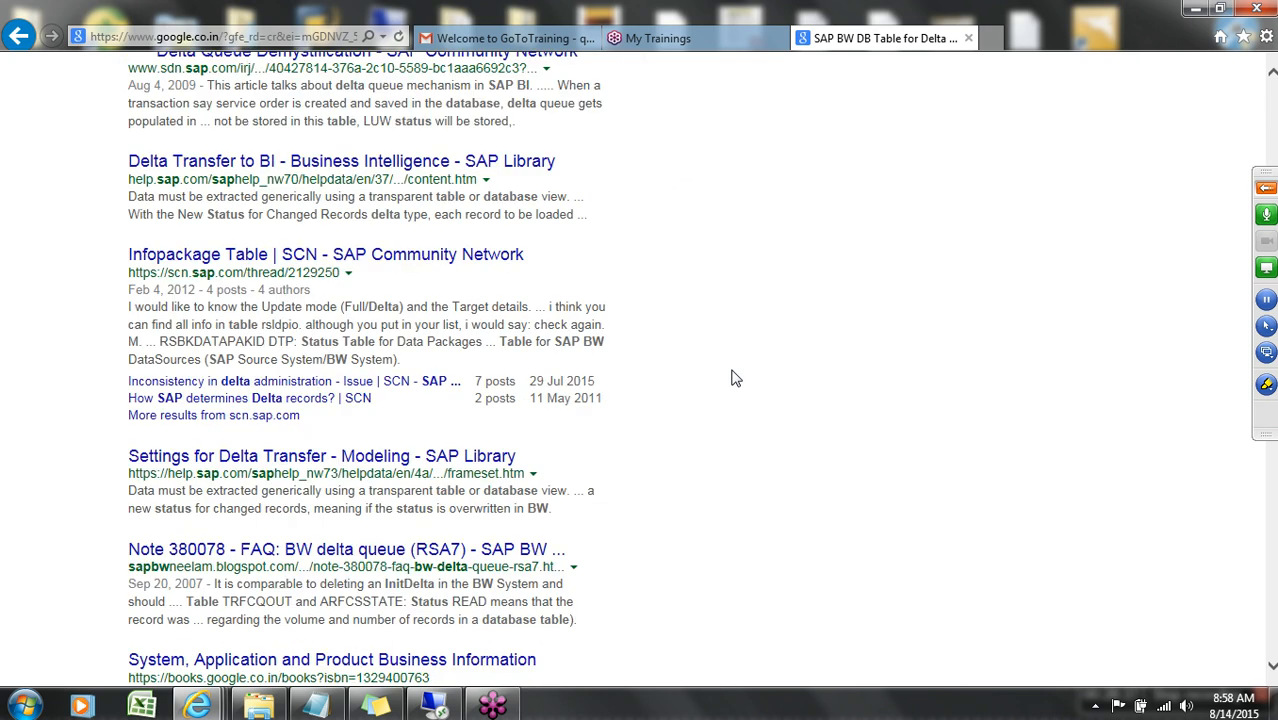
pyautogui.scroll(-2, 735, 378)
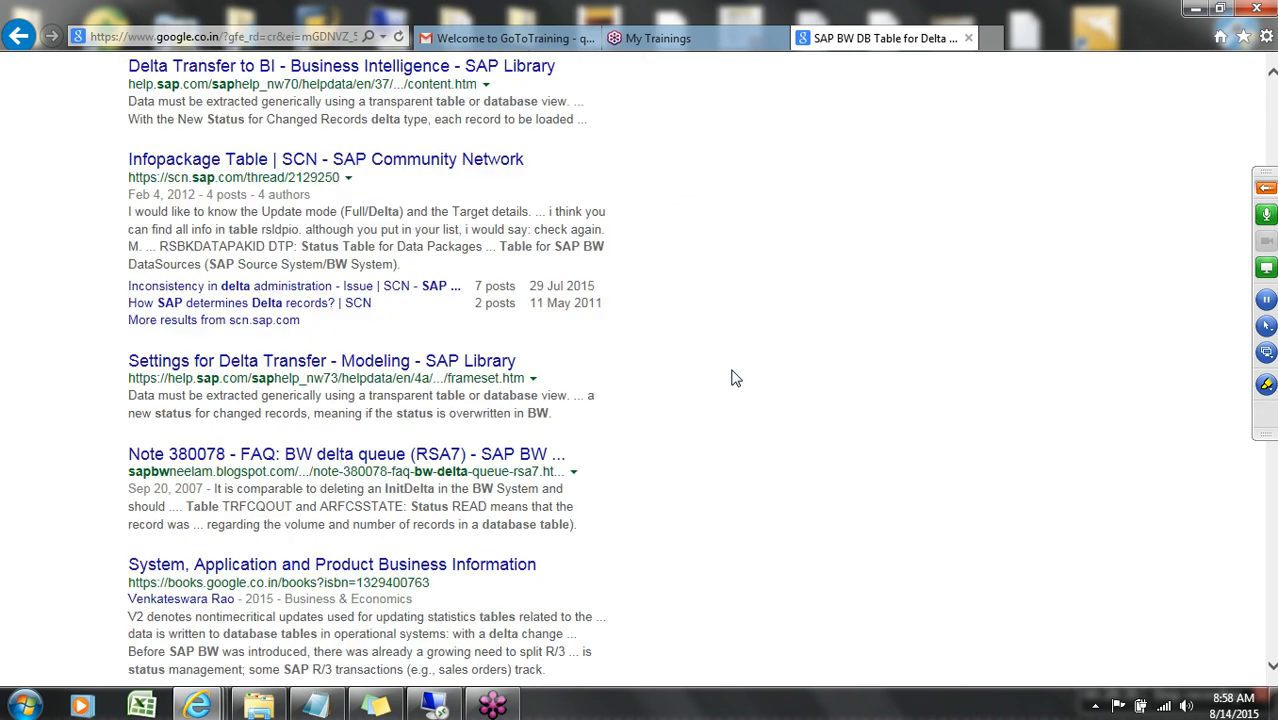
# Switch back to the remote SAP session, open BW Delta Queue Maintenance and show the generic delta's current status for YNP_DELTA.
pyautogui.click(440, 706)
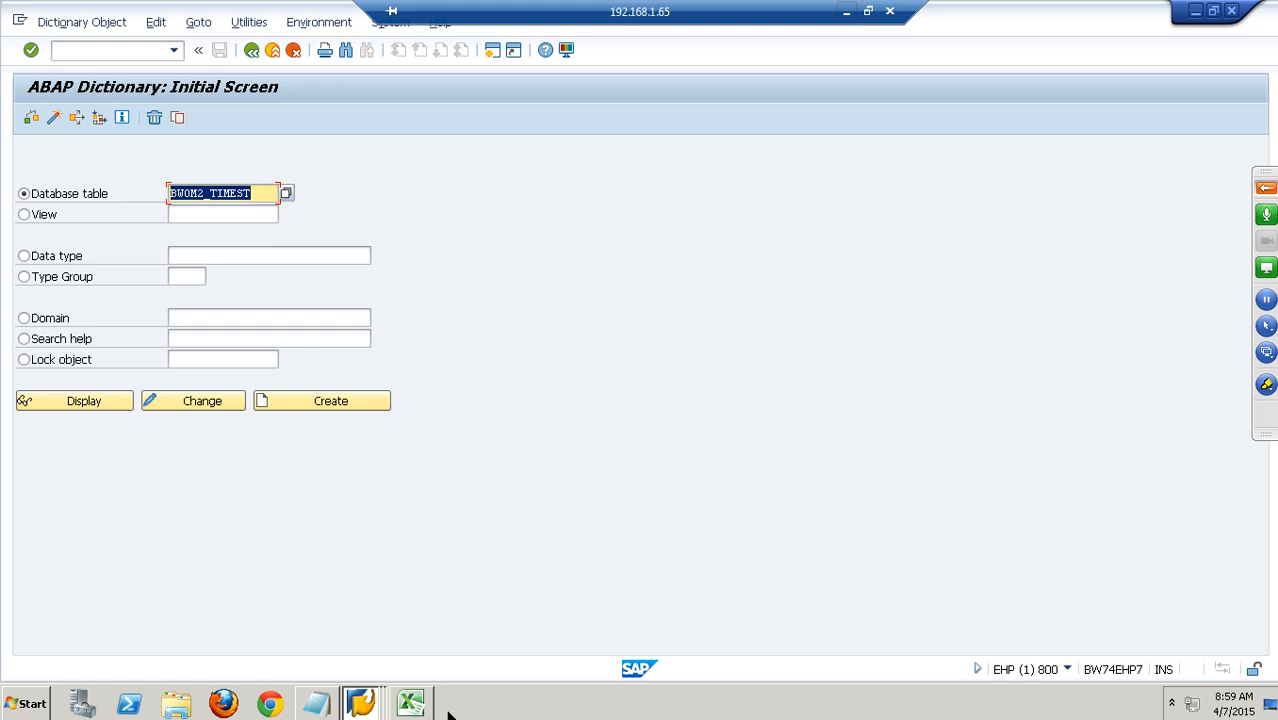
pyautogui.click(139, 51)
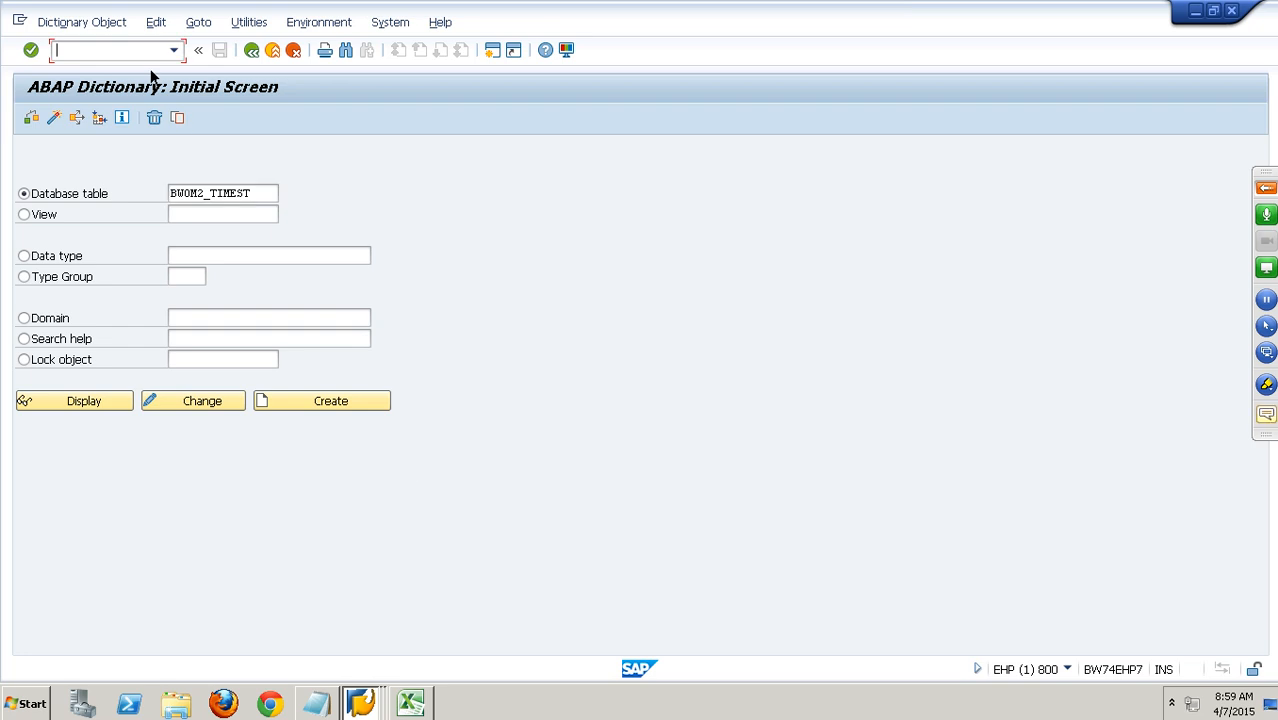
pyautogui.write('/nrsa7')
pyautogui.press('Return')
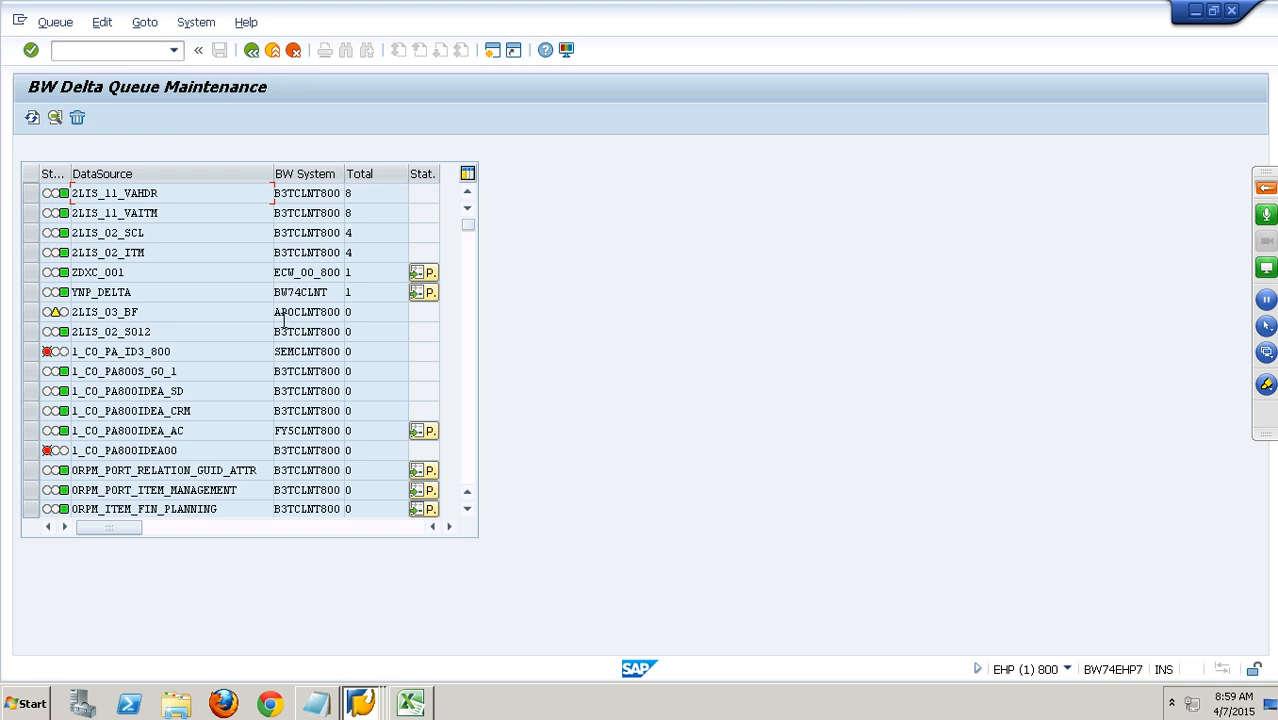
pyautogui.click(50, 292)
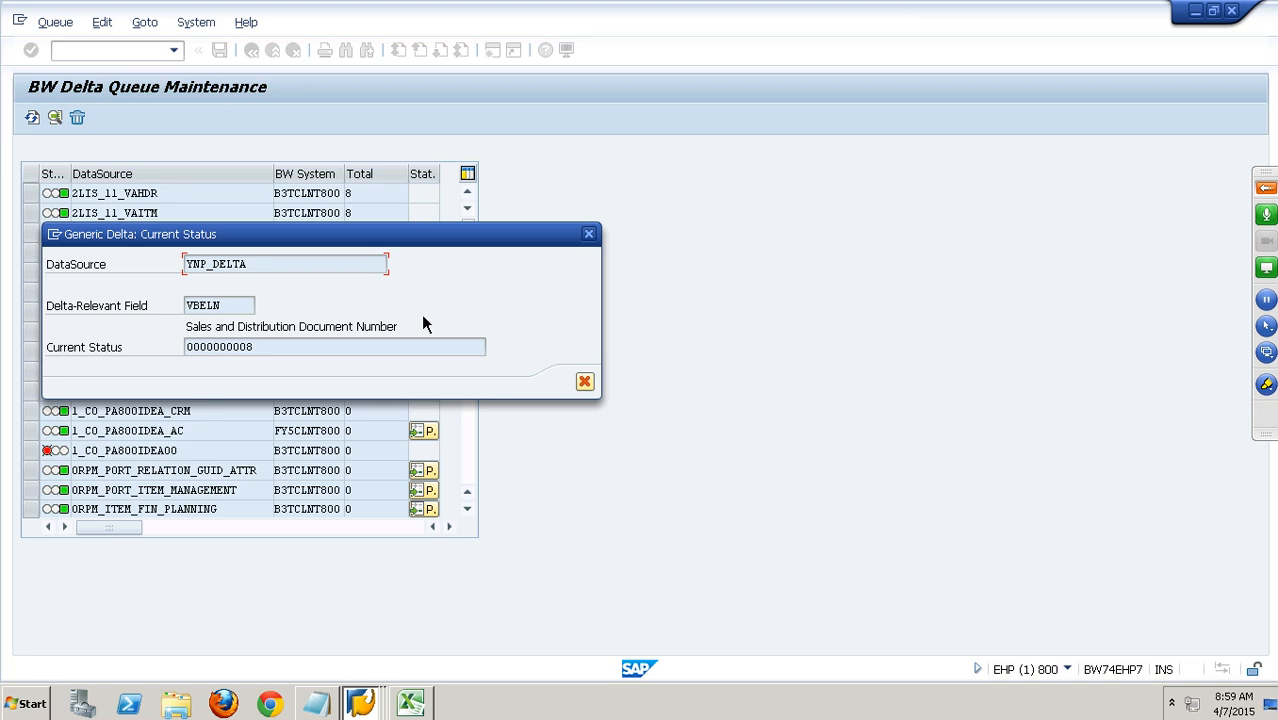
# Show the technical information of the Current Status field and open its structure RSIODYNP7.
pyautogui.click(290, 354)
pyautogui.press('F1')
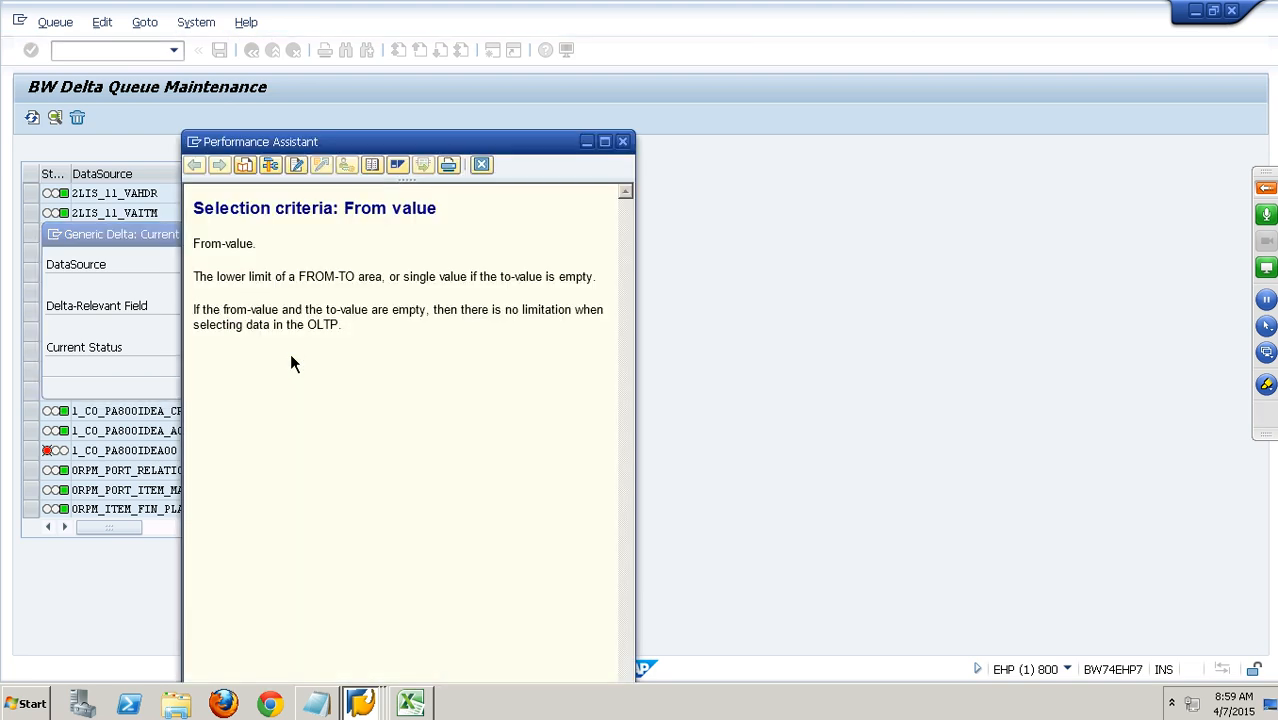
pyautogui.click(272, 166)
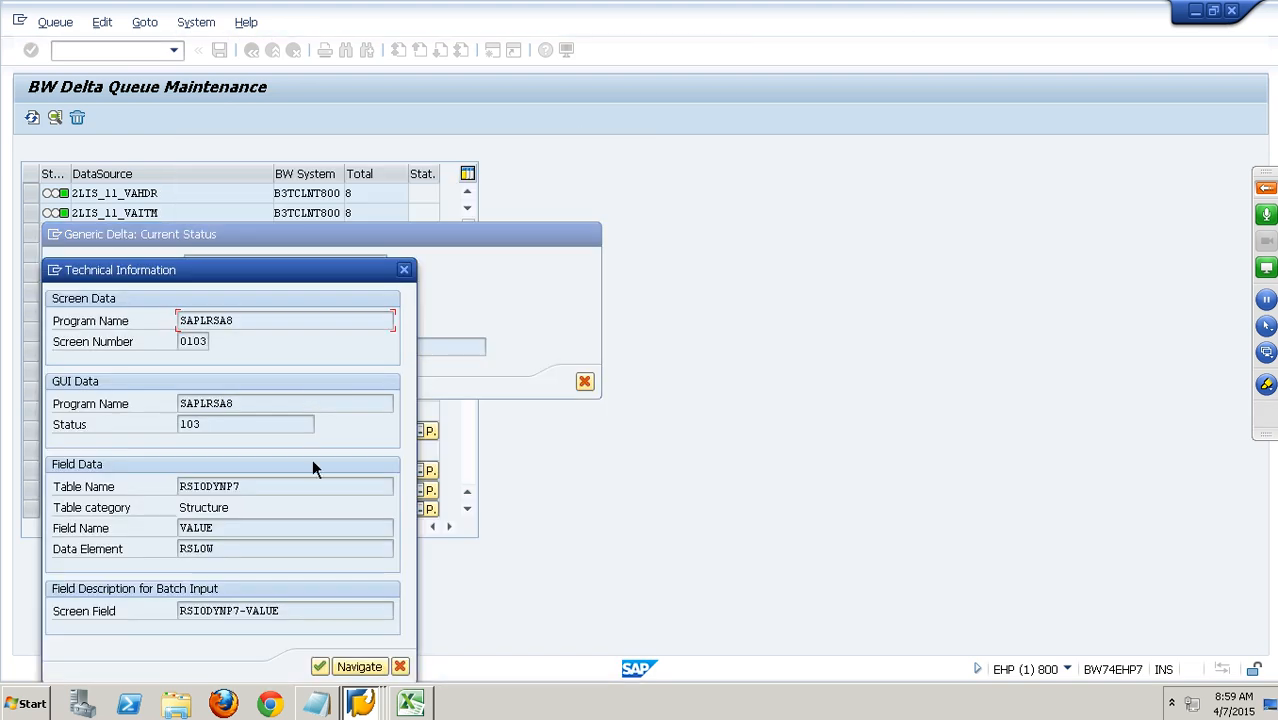
pyautogui.doubleClick(229, 492)
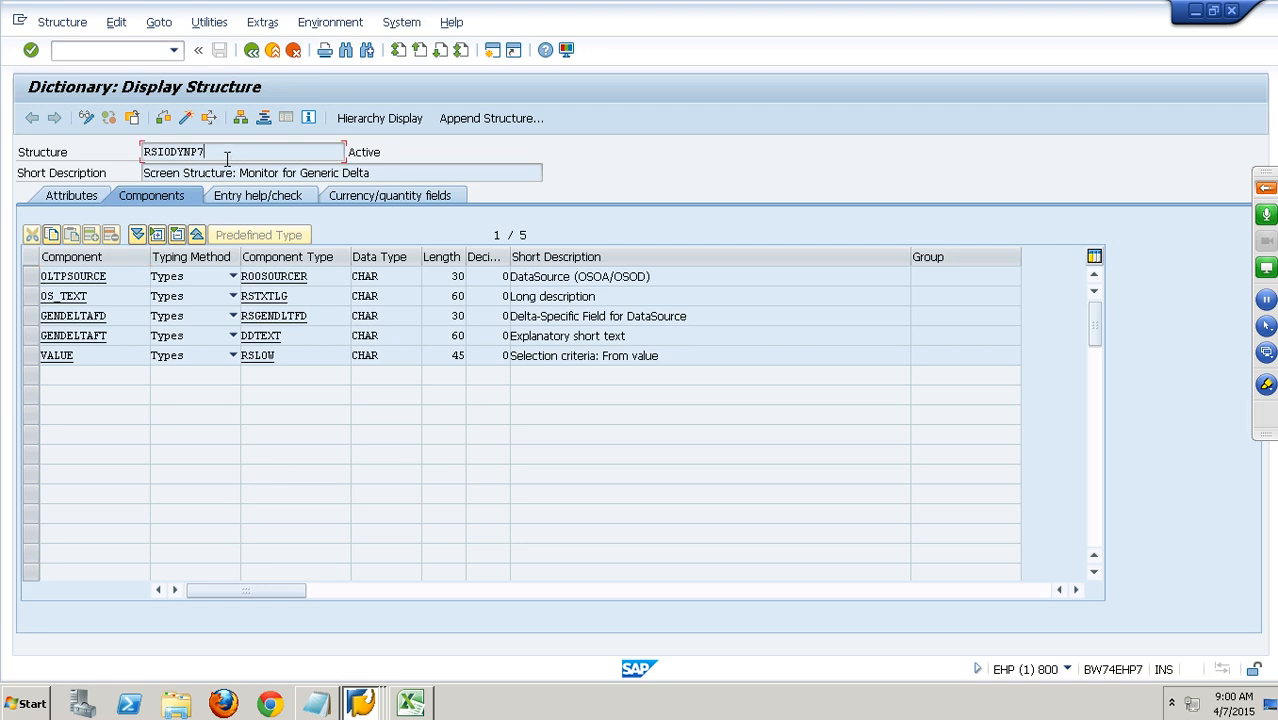
# Run a where-used search for structure RSIODYNP7 across all object types.
pyautogui.doubleClick(158, 159)
pyautogui.click(212, 118)
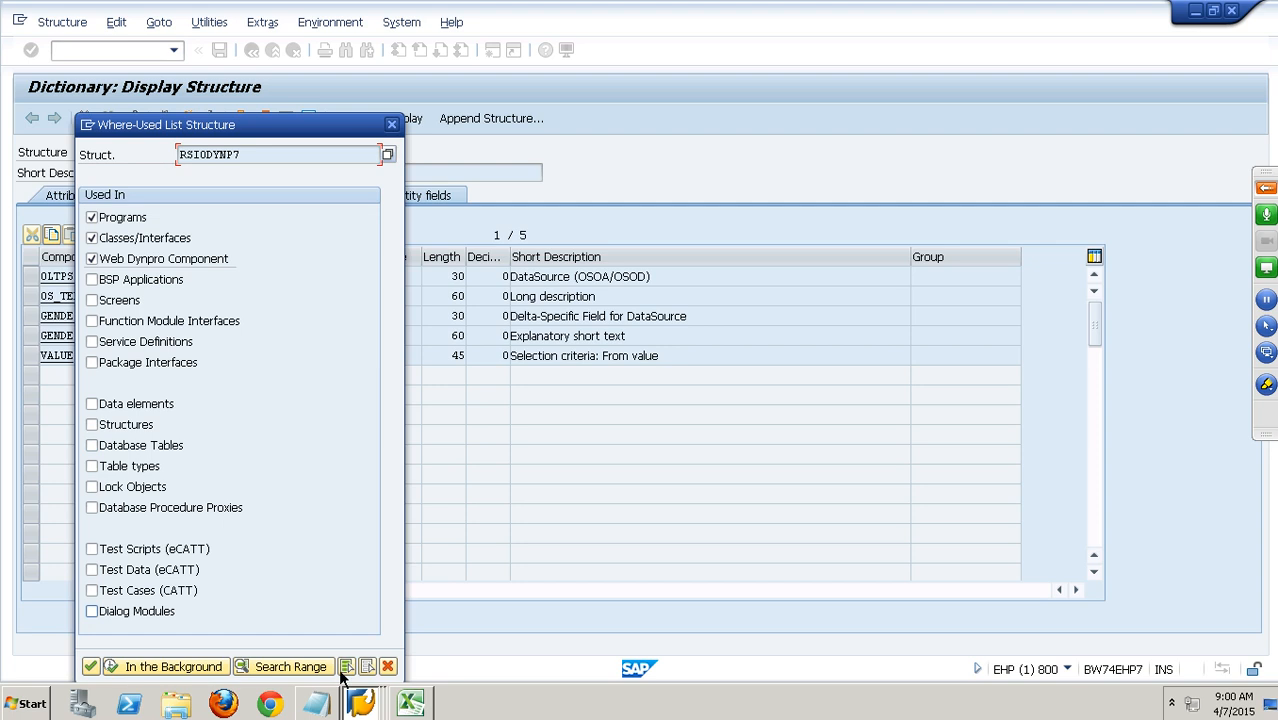
pyautogui.click(345, 667)
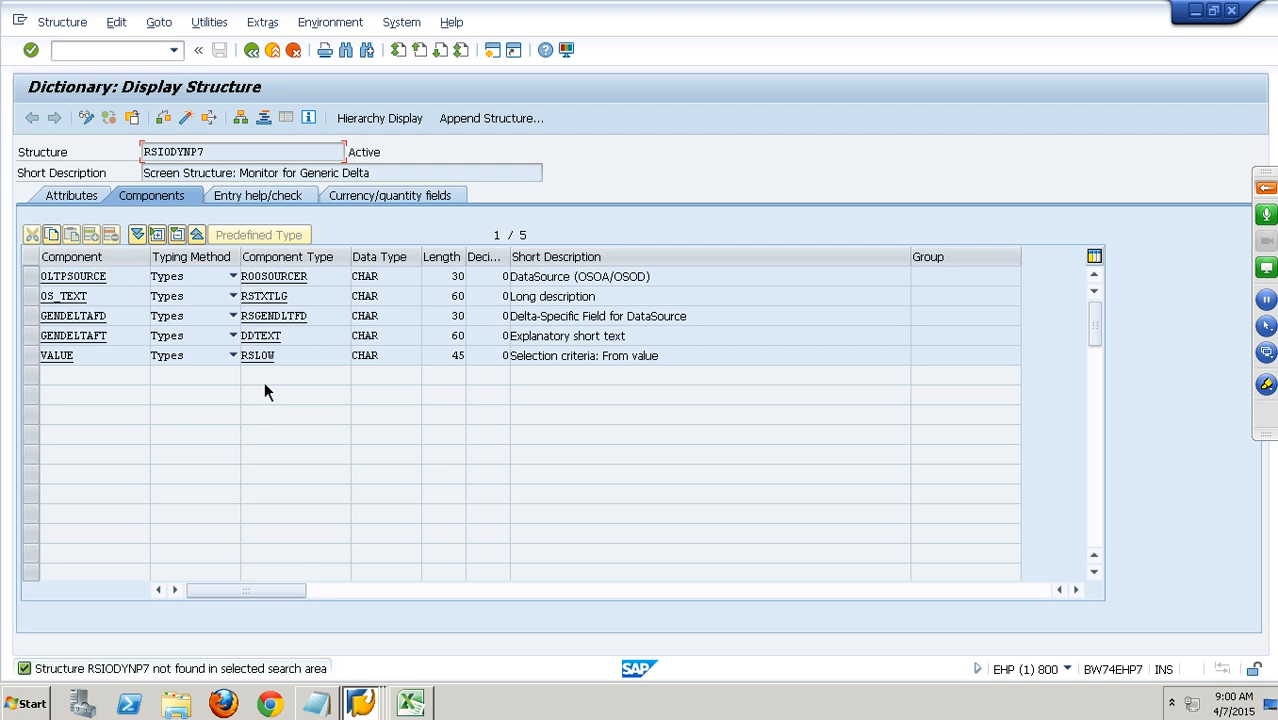
# Repeat the where-used search for structure RSIODYNP7 in Database Tables only.
pyautogui.click(238, 121)
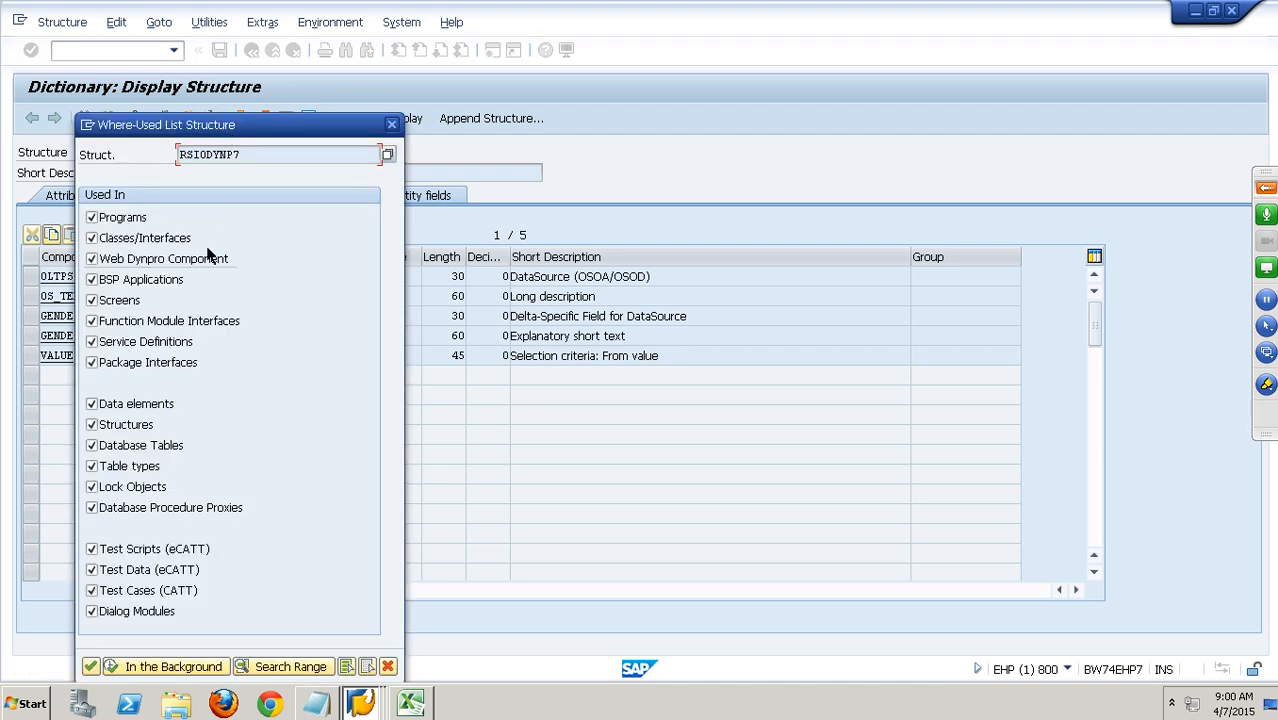
pyautogui.click(368, 666)
pyautogui.click(93, 446)
pyautogui.click(90, 666)
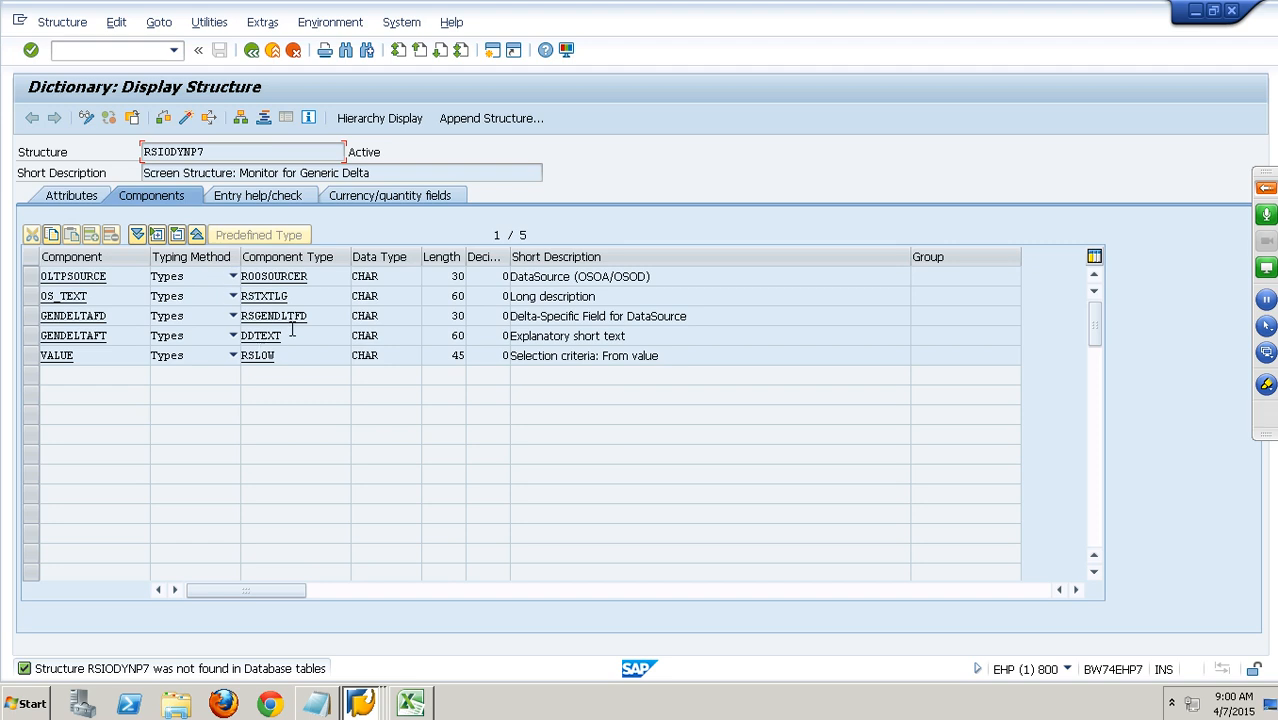
# Open data element RSGENDLTFD, list the table fields where it is used and return to the data element display.
pyautogui.doubleClick(282, 323)
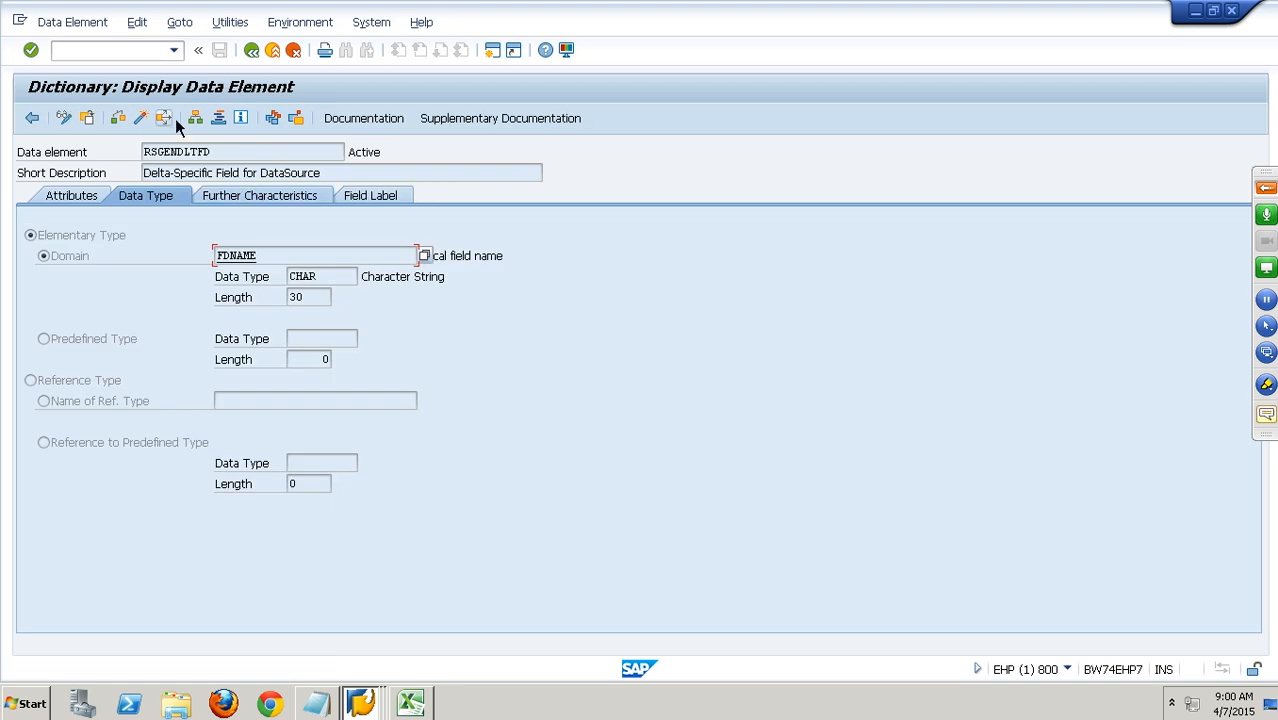
pyautogui.click(164, 118)
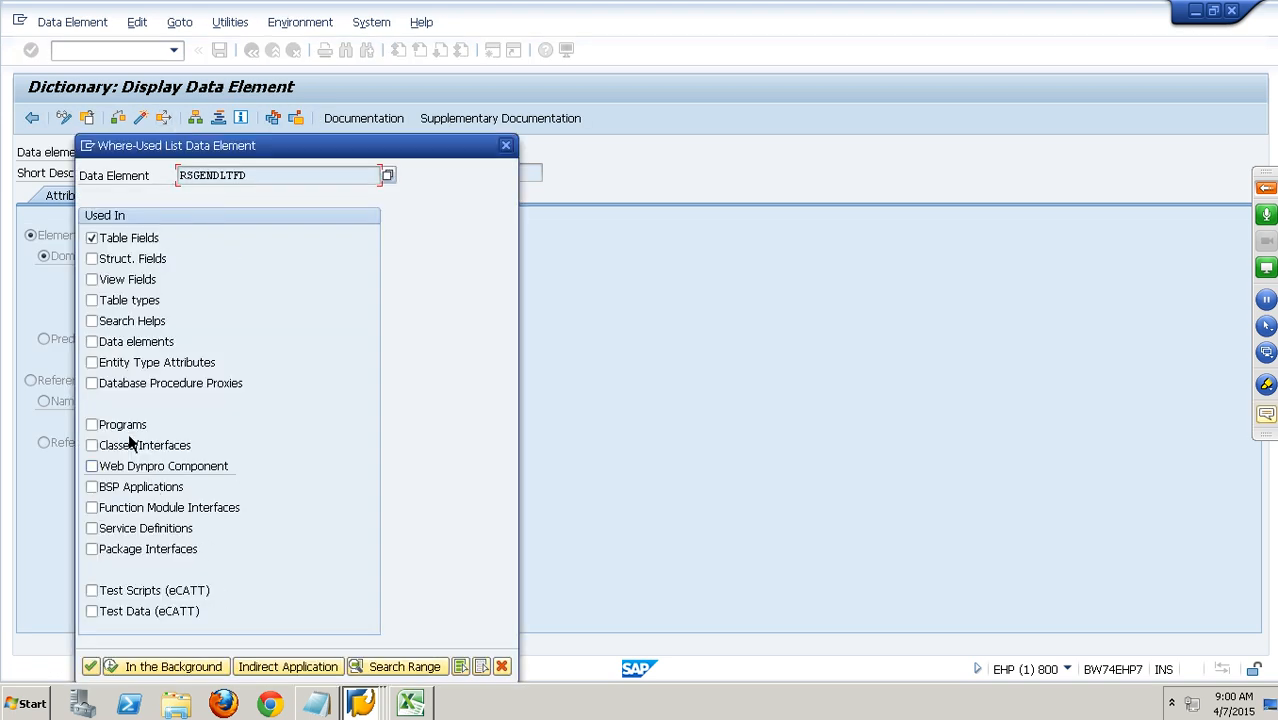
pyautogui.click(92, 668)
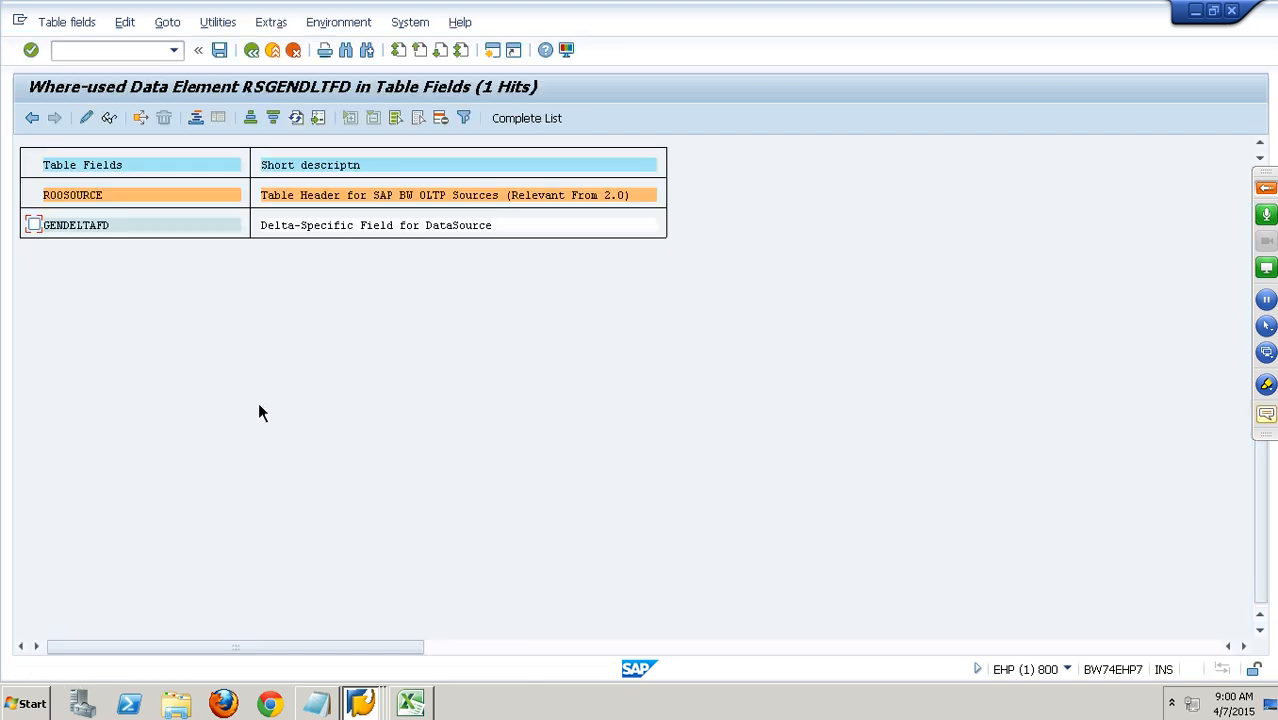
pyautogui.click(116, 238)
pyautogui.click(257, 61)
pyautogui.click(257, 61)
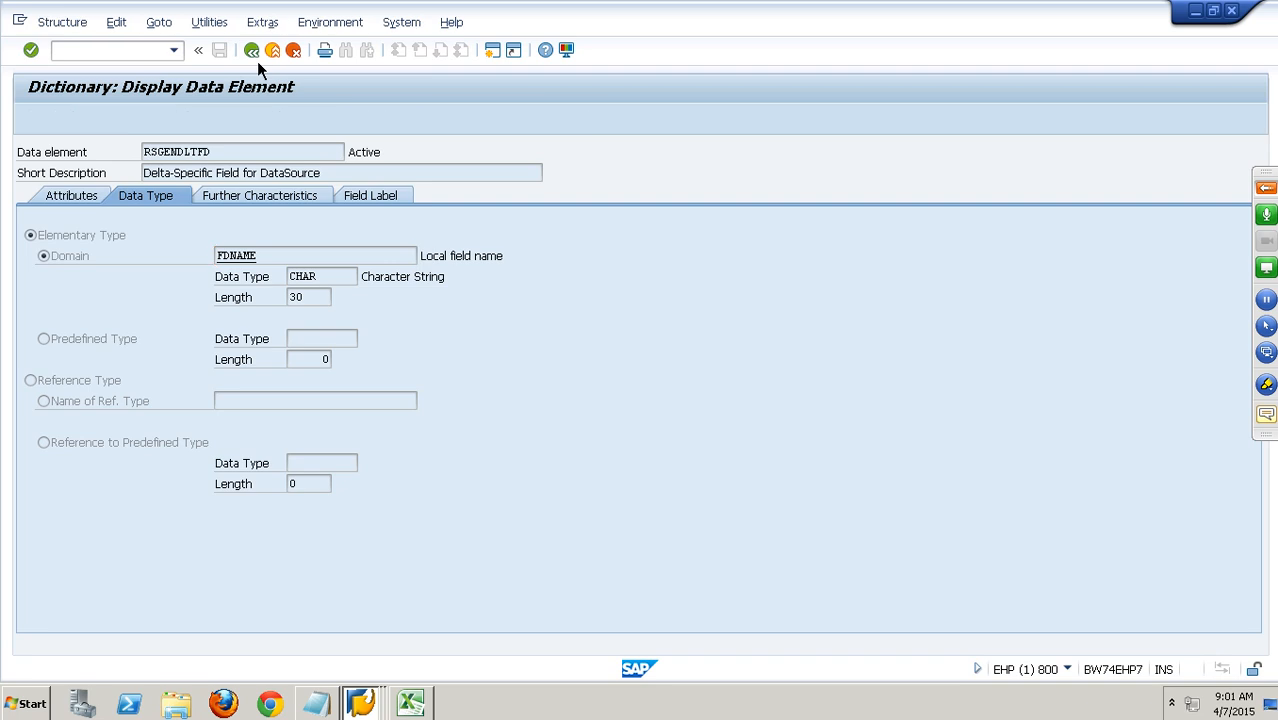
# Start transaction SE11 in a new session, display table ROOSOURCE and open the selection screen for its contents.
pyautogui.click(157, 52)
pyautogui.write('/ose11')
pyautogui.press('Return')
pyautogui.write('roosource')
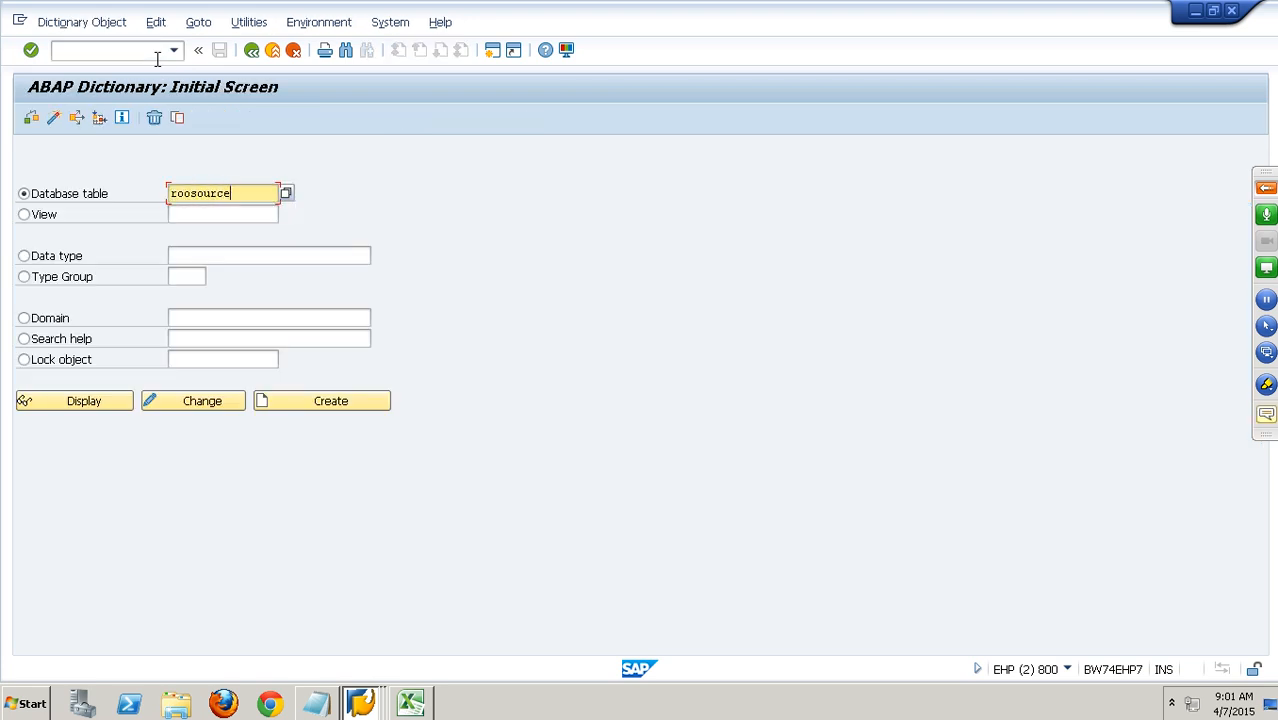
pyautogui.click(110, 401)
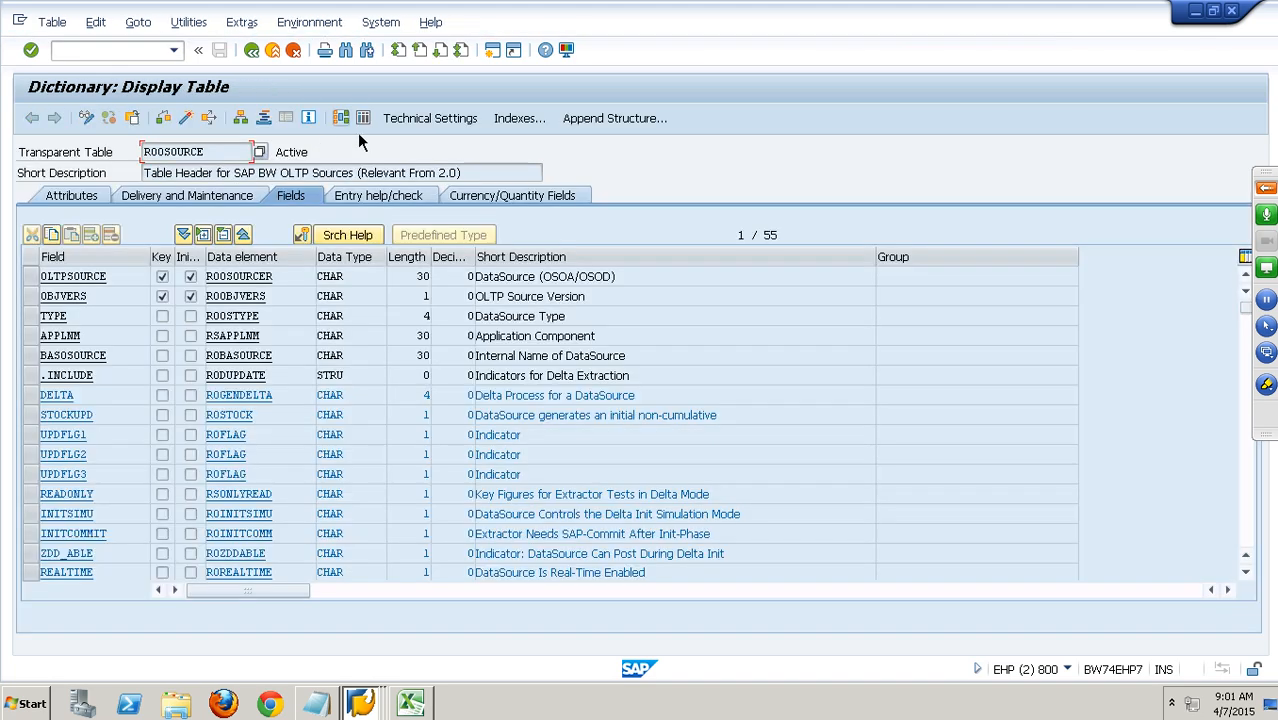
pyautogui.click(363, 118)
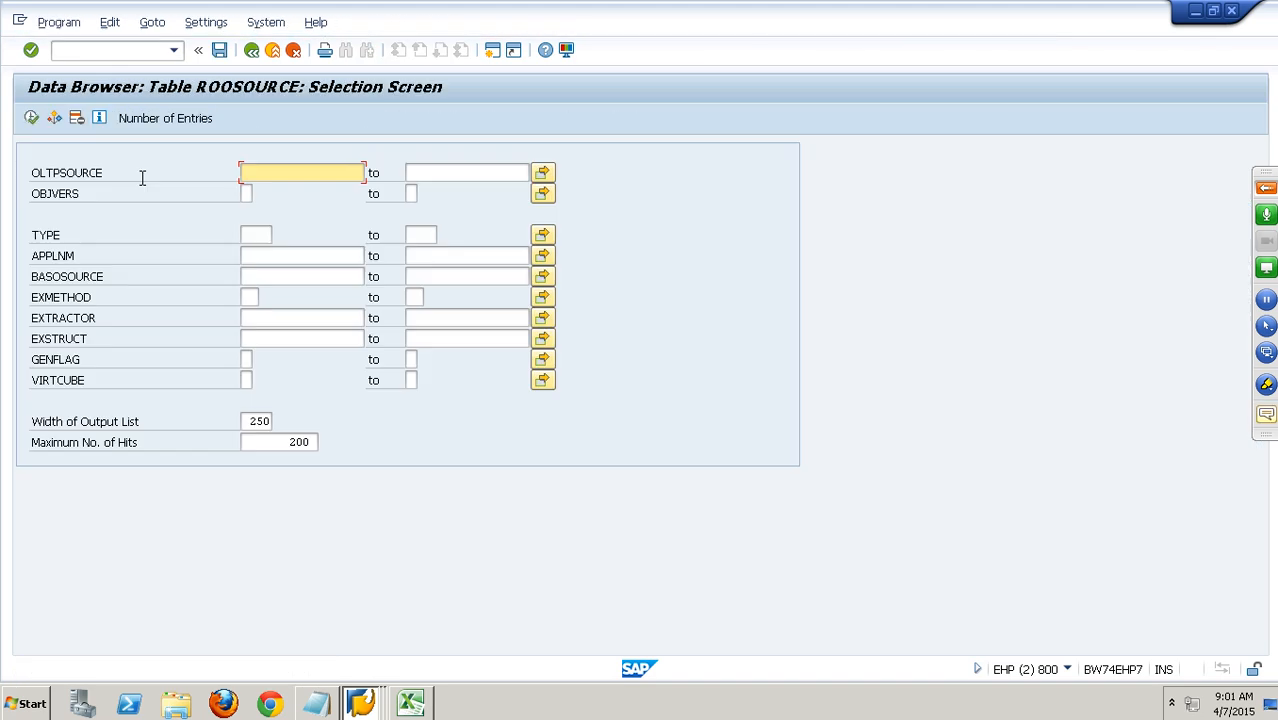
# Query ROOSOURCE for OLTPSOURCE YNP_DELTA, open the entry's details and inspect the GENDELTAFD and GENDELTATP fields.
pyautogui.write('ynp_delta')
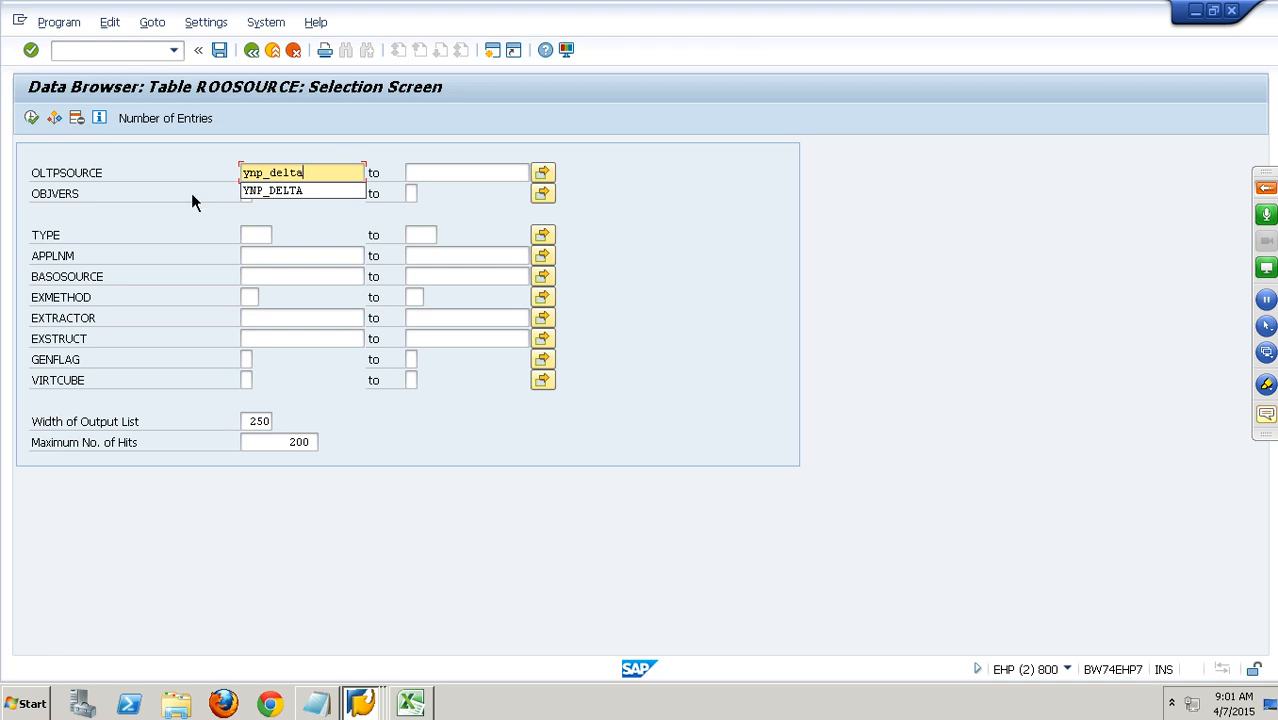
pyautogui.press('F8')
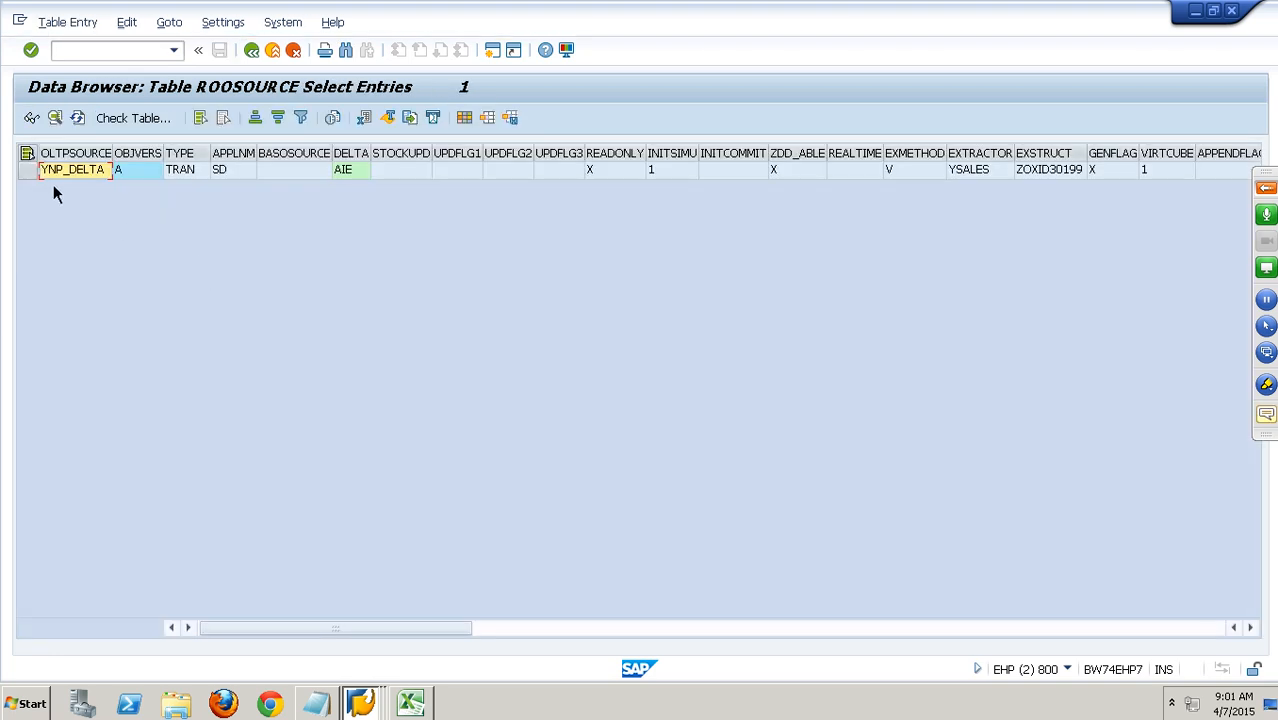
pyautogui.click(27, 170)
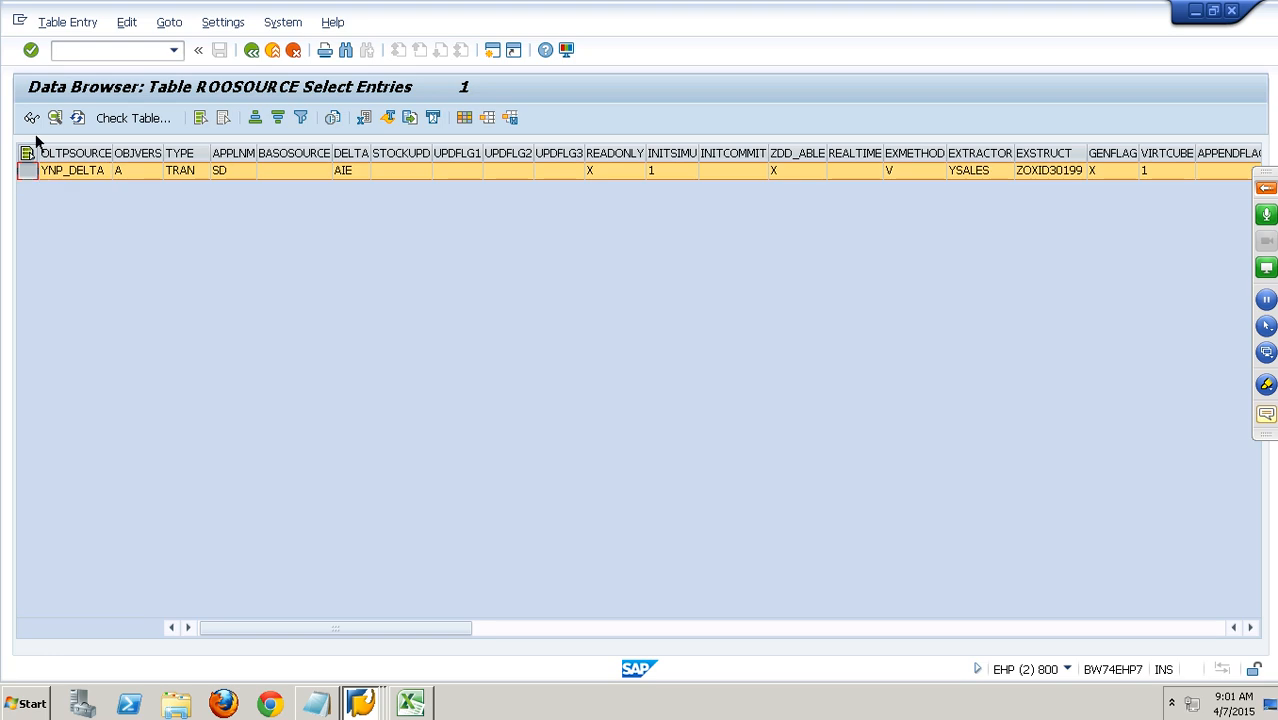
pyautogui.click(33, 121)
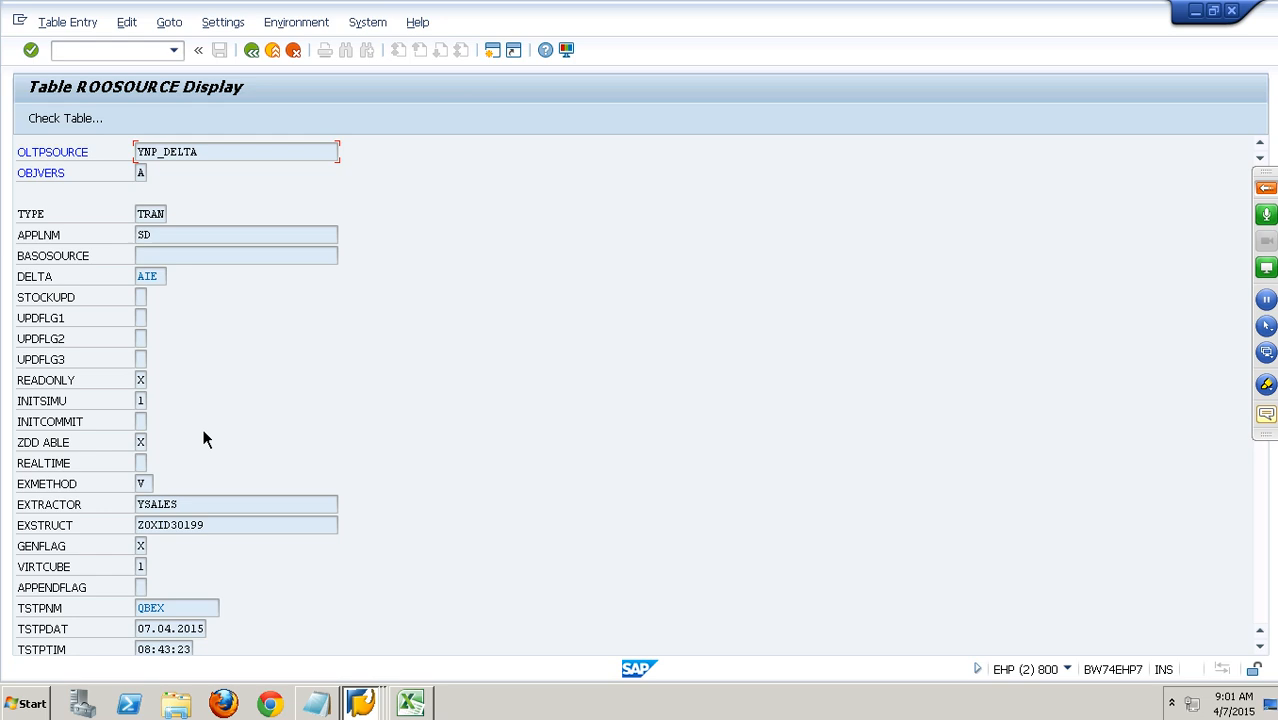
pyautogui.scroll(-1, 203, 435)
pyautogui.scroll(-5, 203, 437)
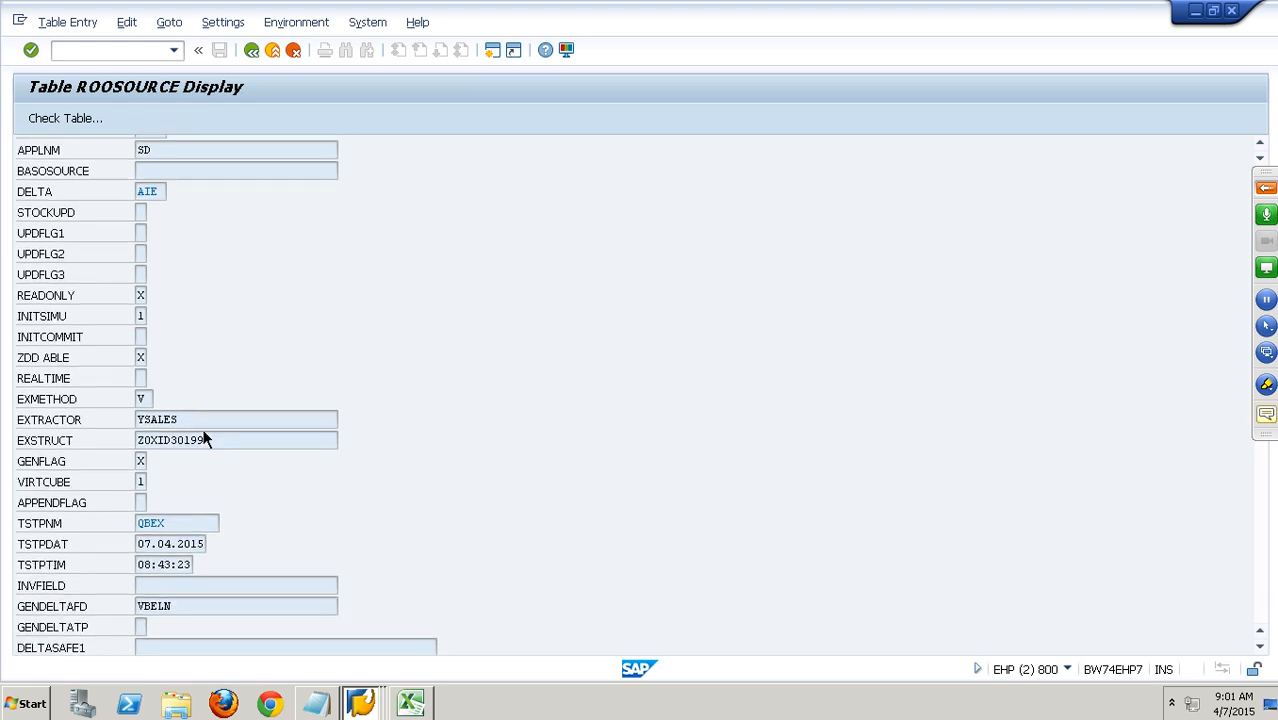
pyautogui.click(179, 550)
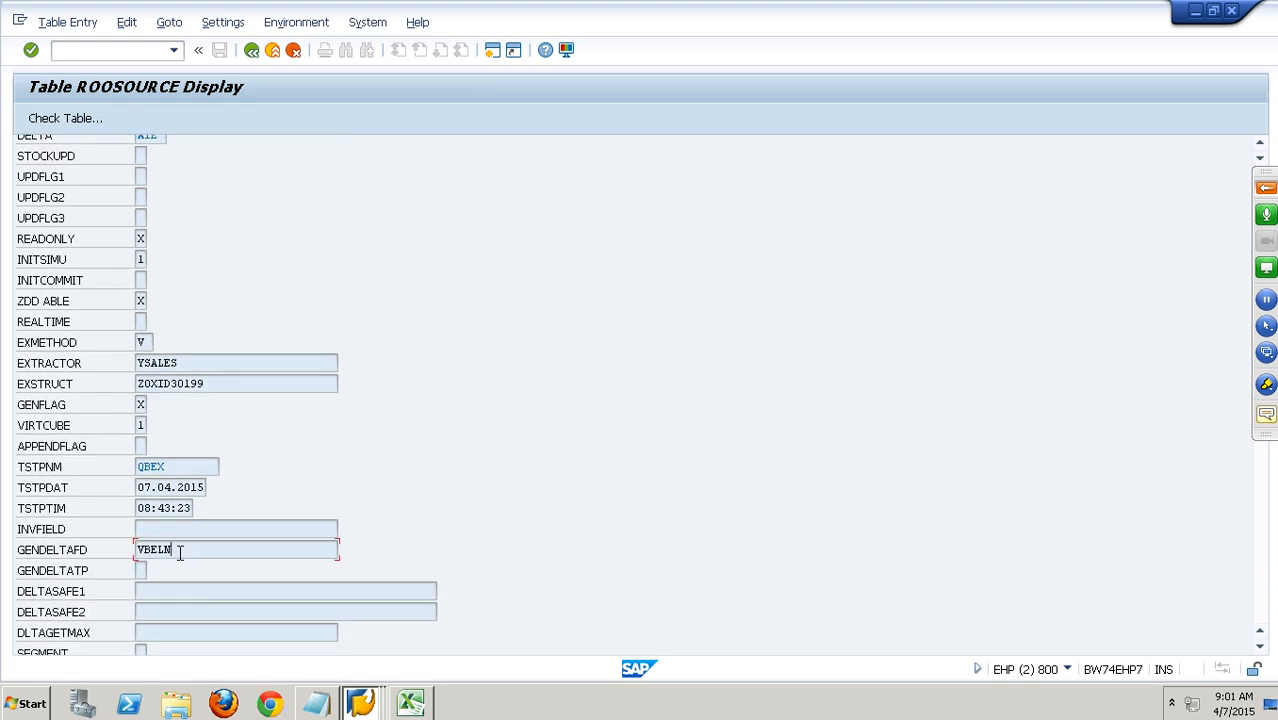
pyautogui.click(141, 570)
# Change the Data Browser's user-specific keyword setting to Field Label.
pyautogui.click(224, 22)
pyautogui.click(252, 63)
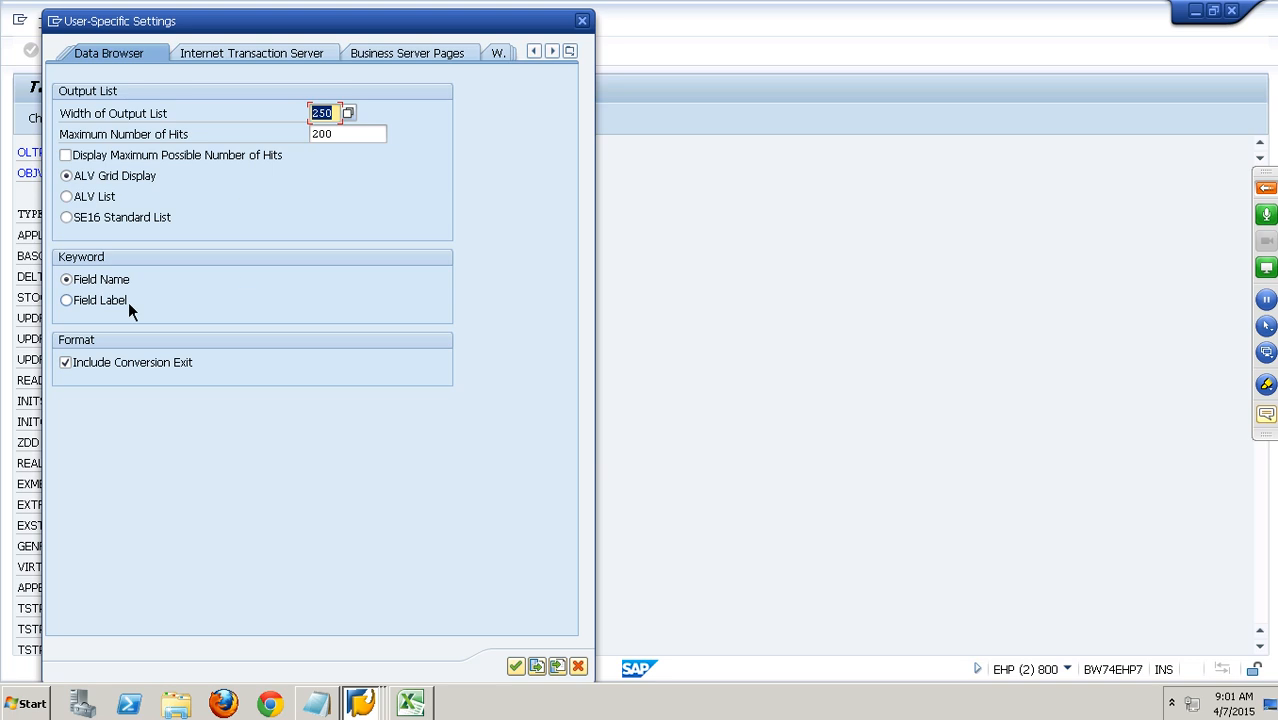
pyautogui.click(113, 301)
pyautogui.click(516, 666)
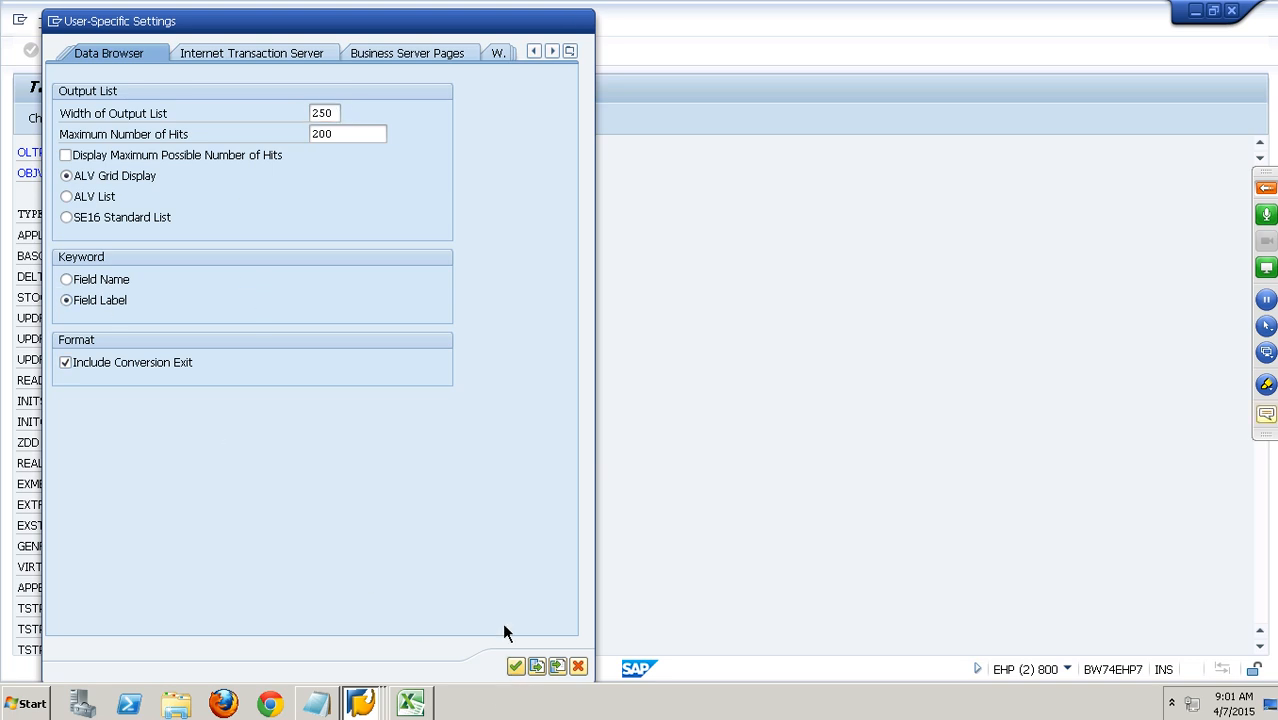
# Review the YNP_DELTA entry's delta settings in table ROOSOURCE using the displayed field labels.
pyautogui.scroll(-3, 430, 495)
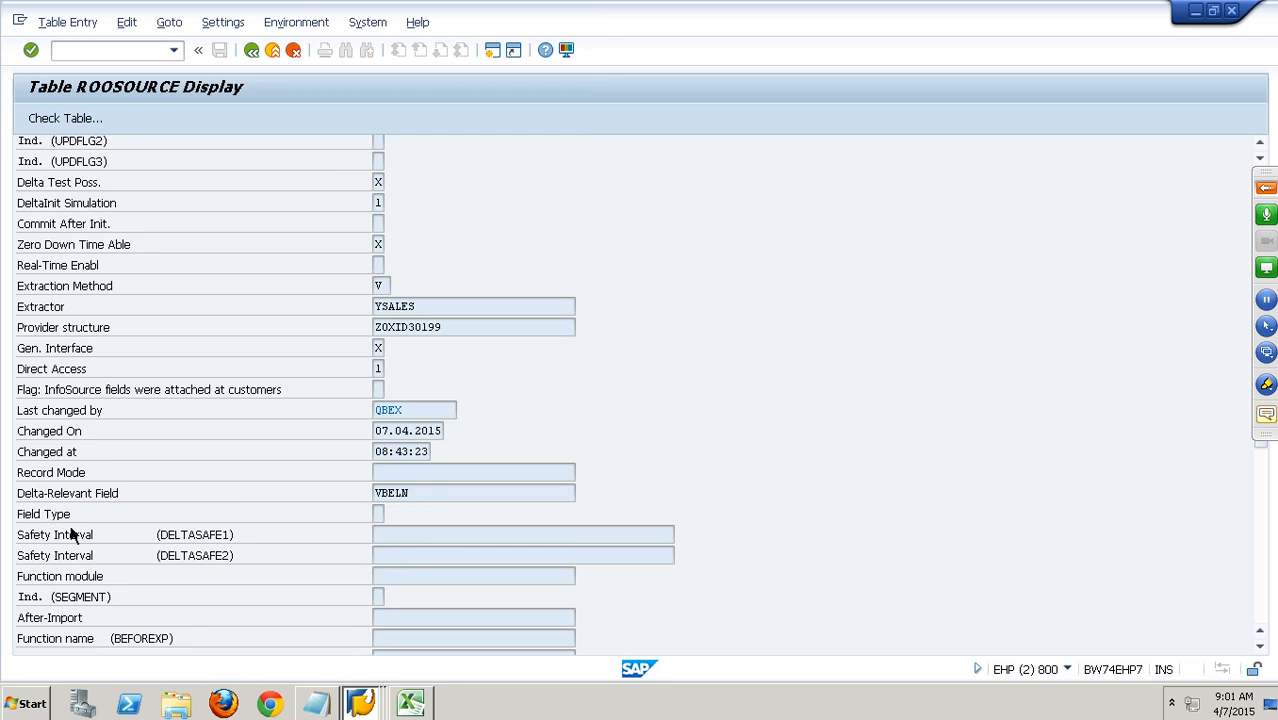
pyautogui.scroll(-1, 228, 596)
pyautogui.scroll(-4, 228, 590)
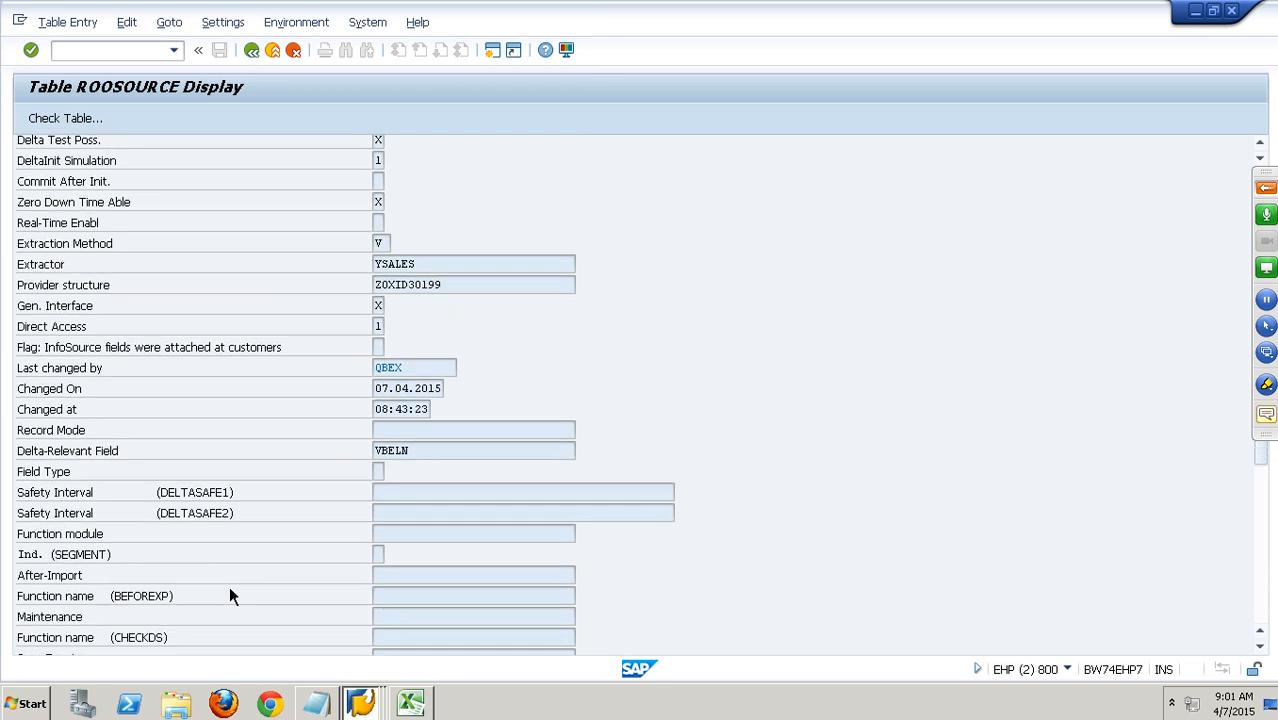
# Switch to the structure RSIODYNP7 display and examine its GENDELTAFT and VALUE components.
pyautogui.hotkey('alt', 'Tab')
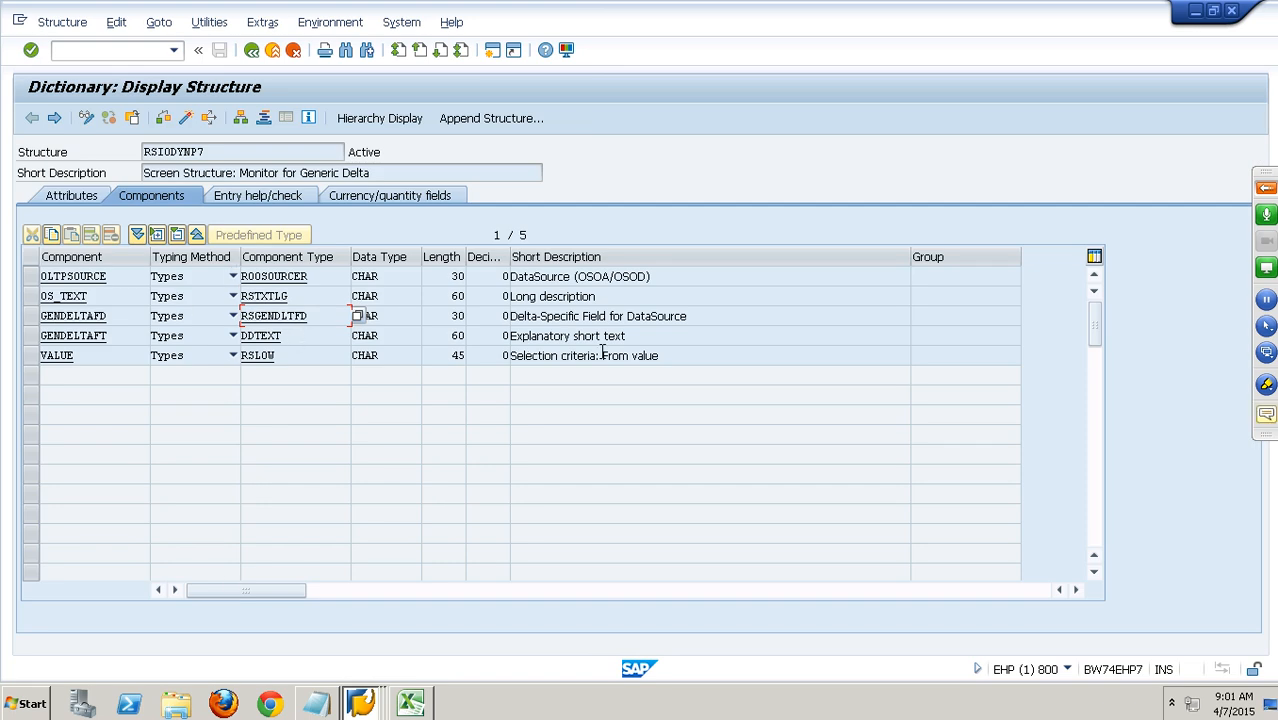
pyautogui.moveTo(628, 338); pyautogui.dragTo(491, 334)
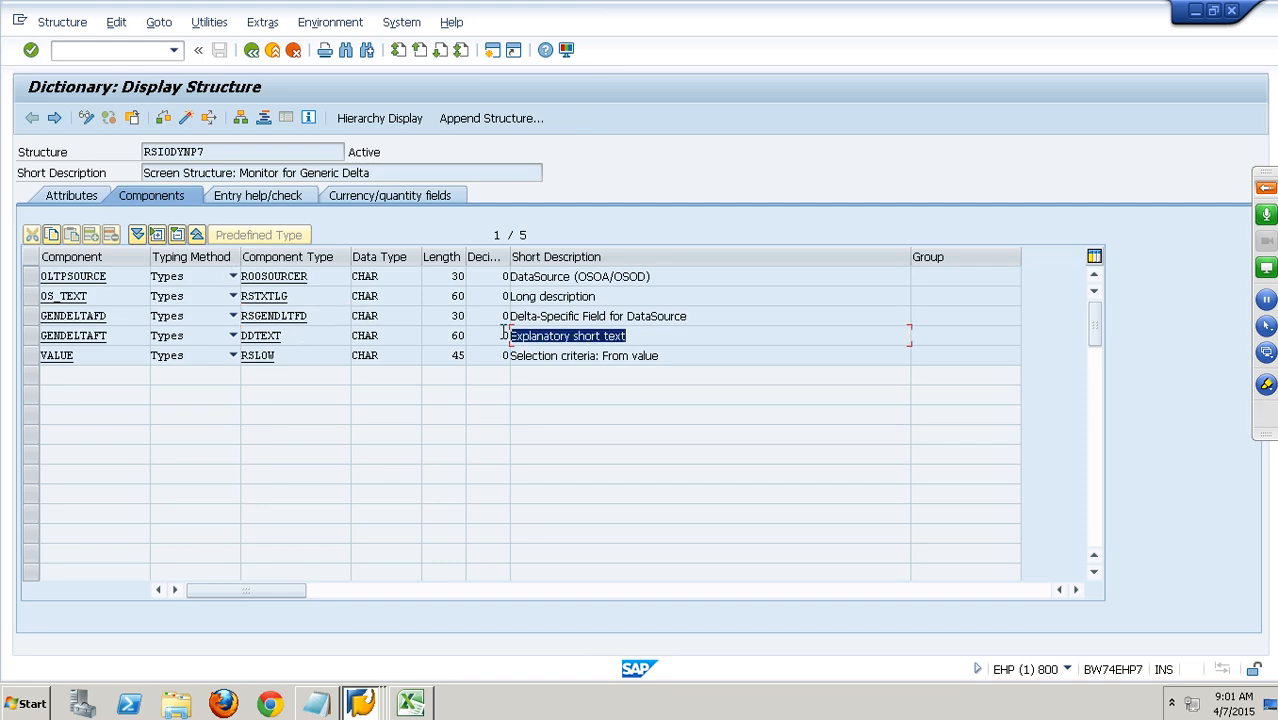
pyautogui.moveTo(692, 362); pyautogui.dragTo(477, 367)
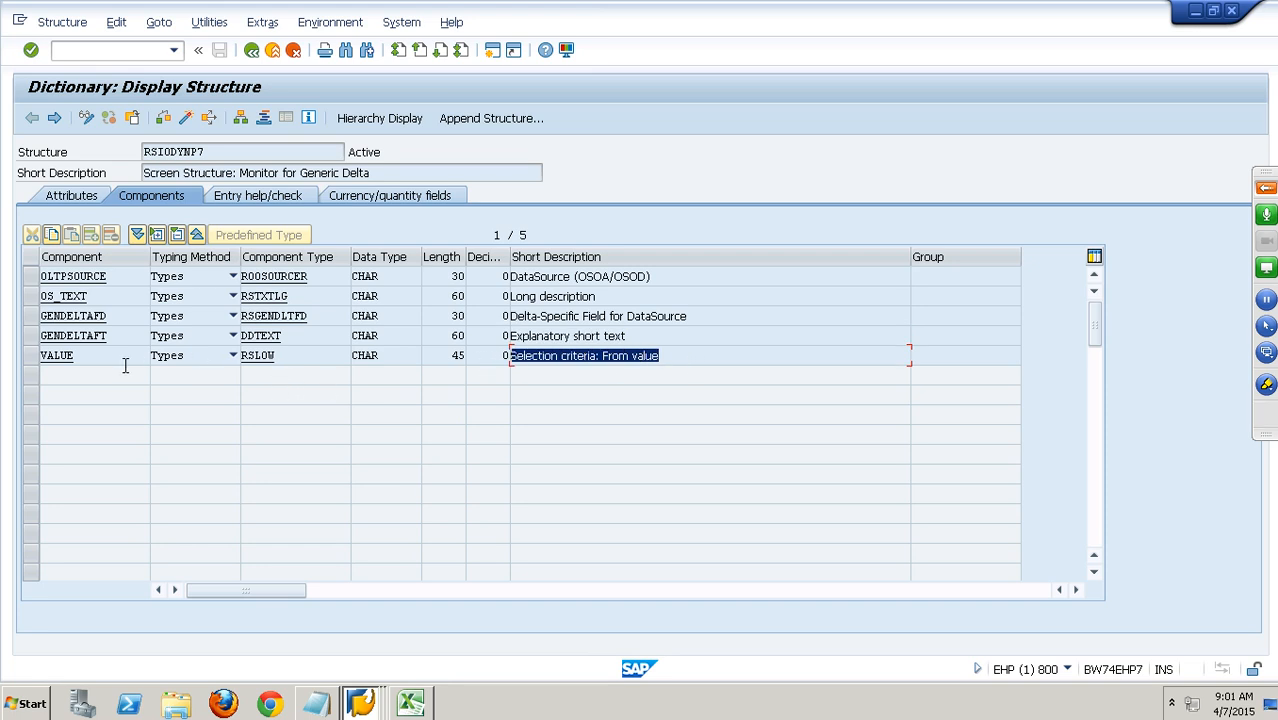
pyautogui.click(37, 342)
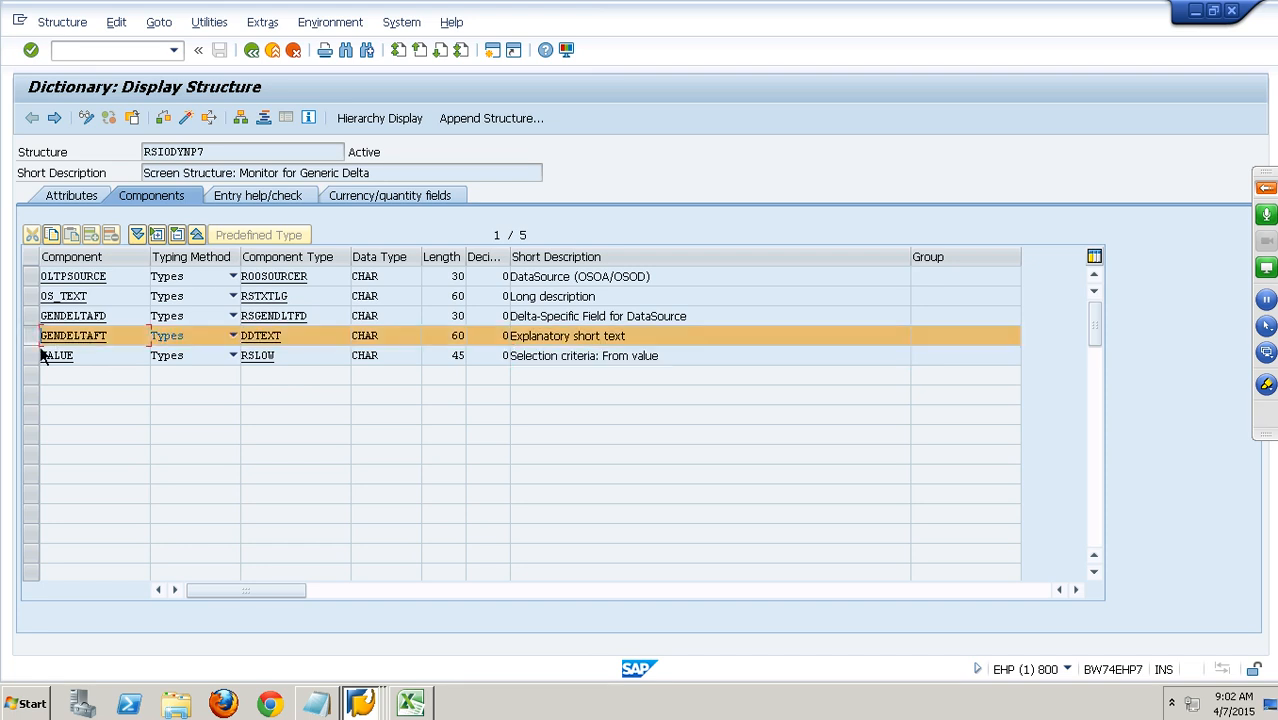
pyautogui.click(35, 341)
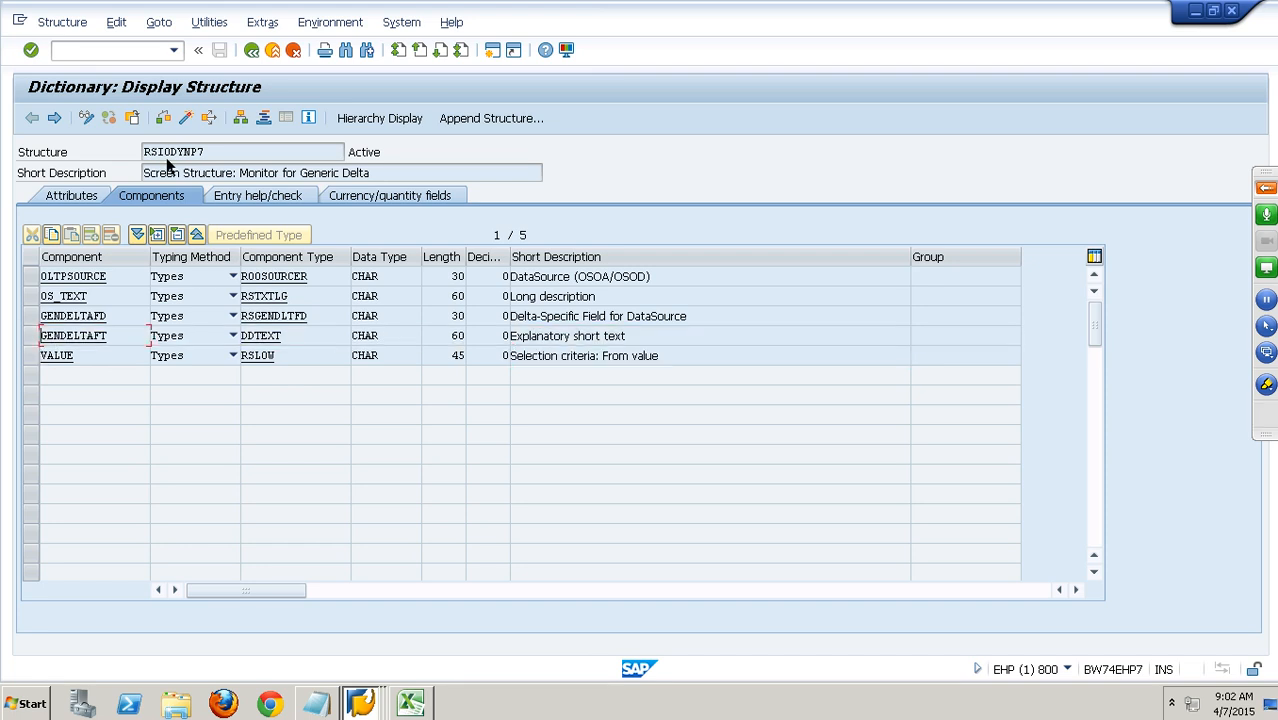
# Leave the structure display and close the technical information and field help, returning to the generic delta status of YNP_DELTA.
pyautogui.click(251, 50)
pyautogui.click(399, 666)
pyautogui.click(482, 165)
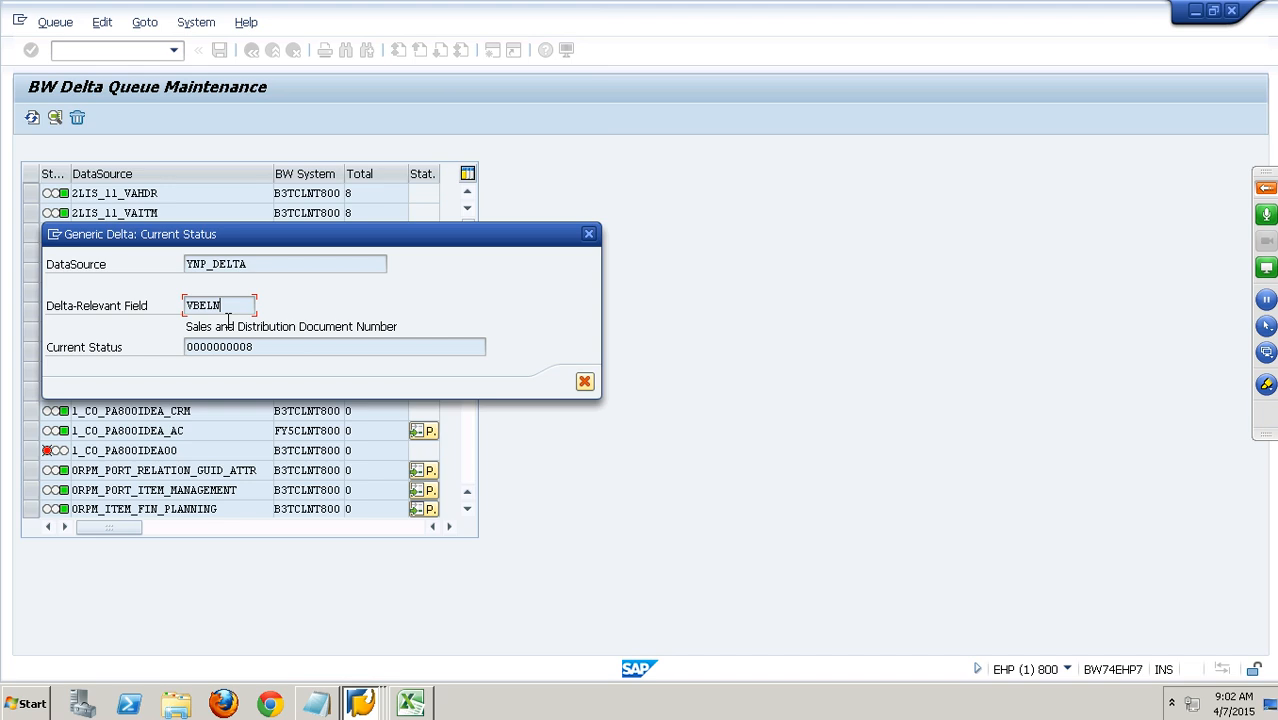
# Look up the technical information of the Delta-Relevant Field through its field help, then close both.
pyautogui.press('F1')
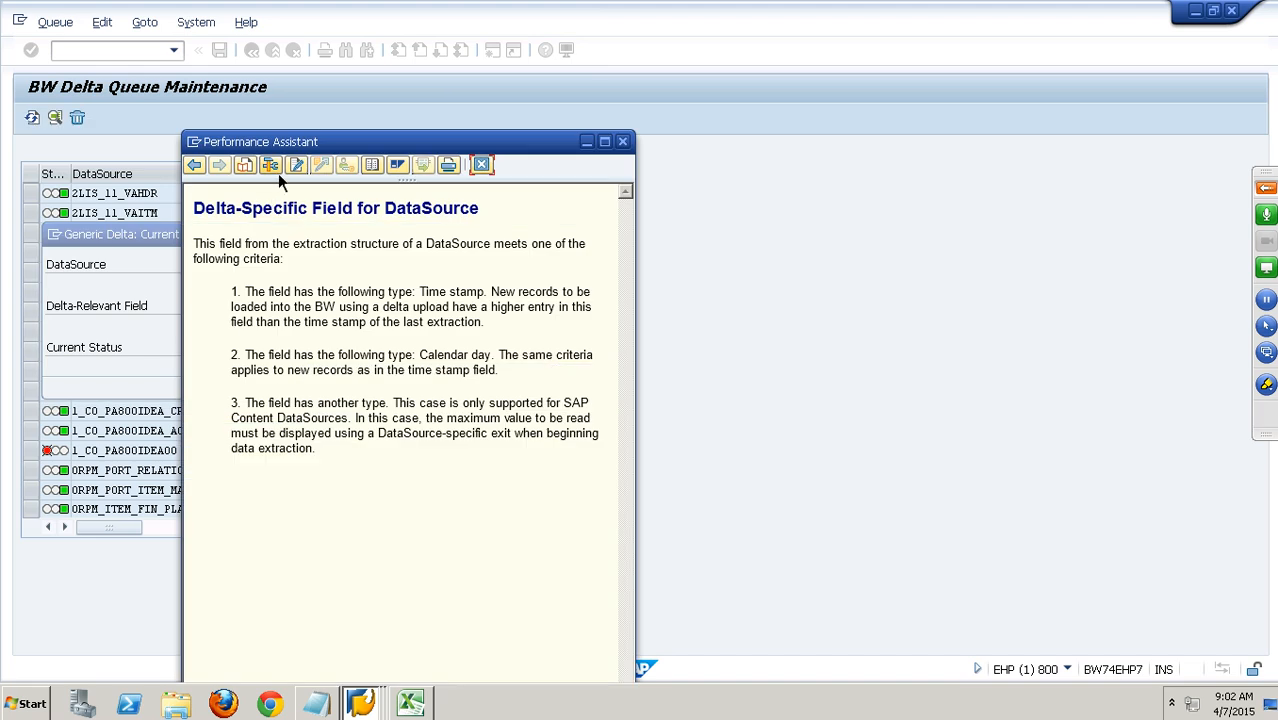
pyautogui.click(278, 172)
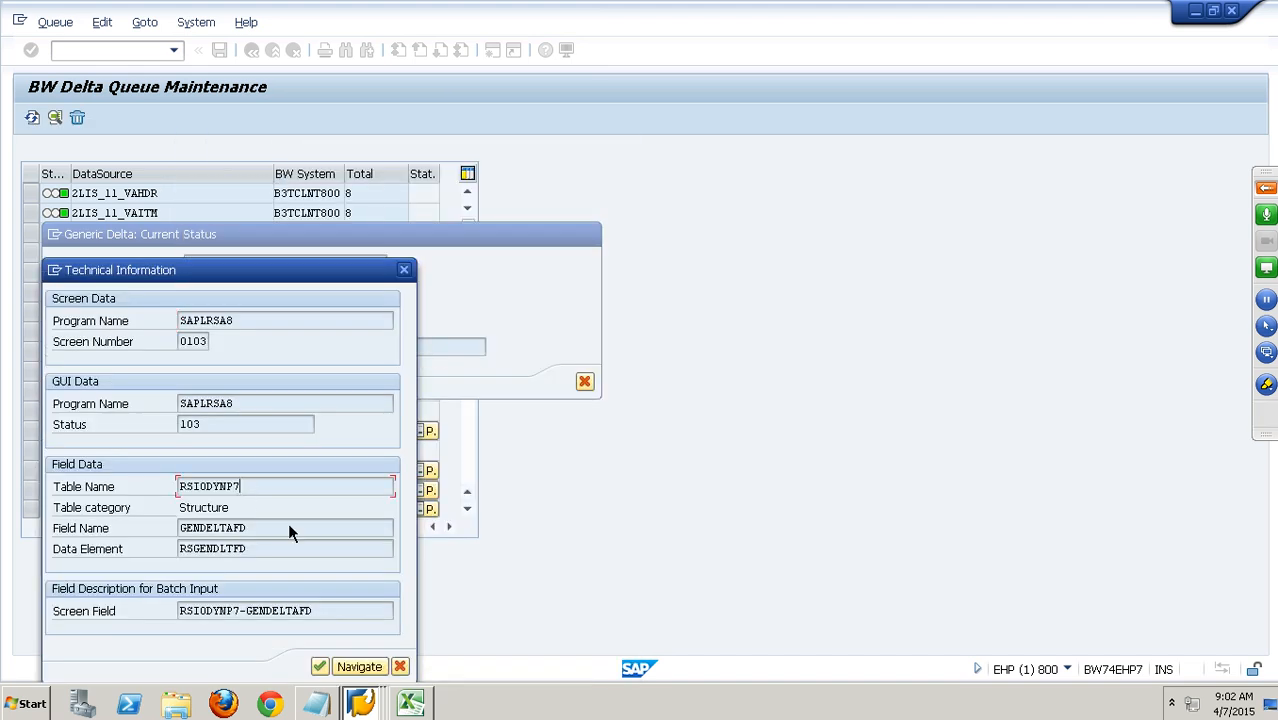
pyautogui.click(408, 274)
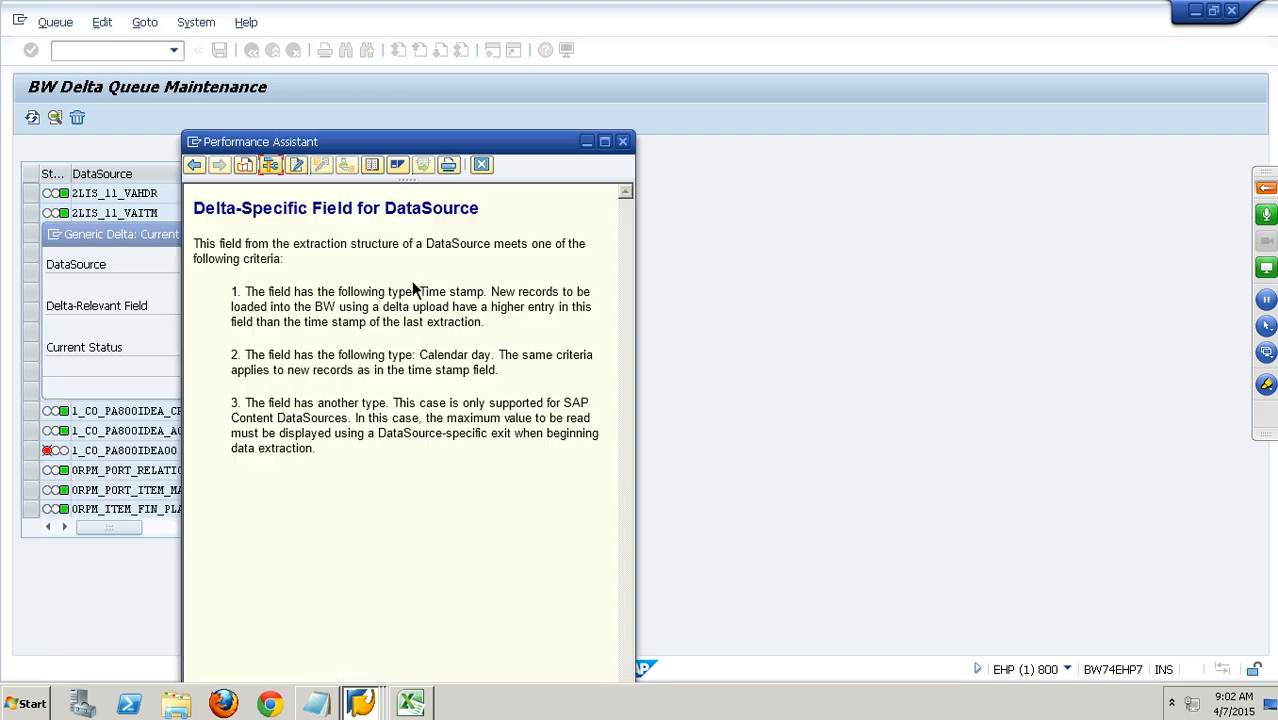
pyautogui.click(270, 166)
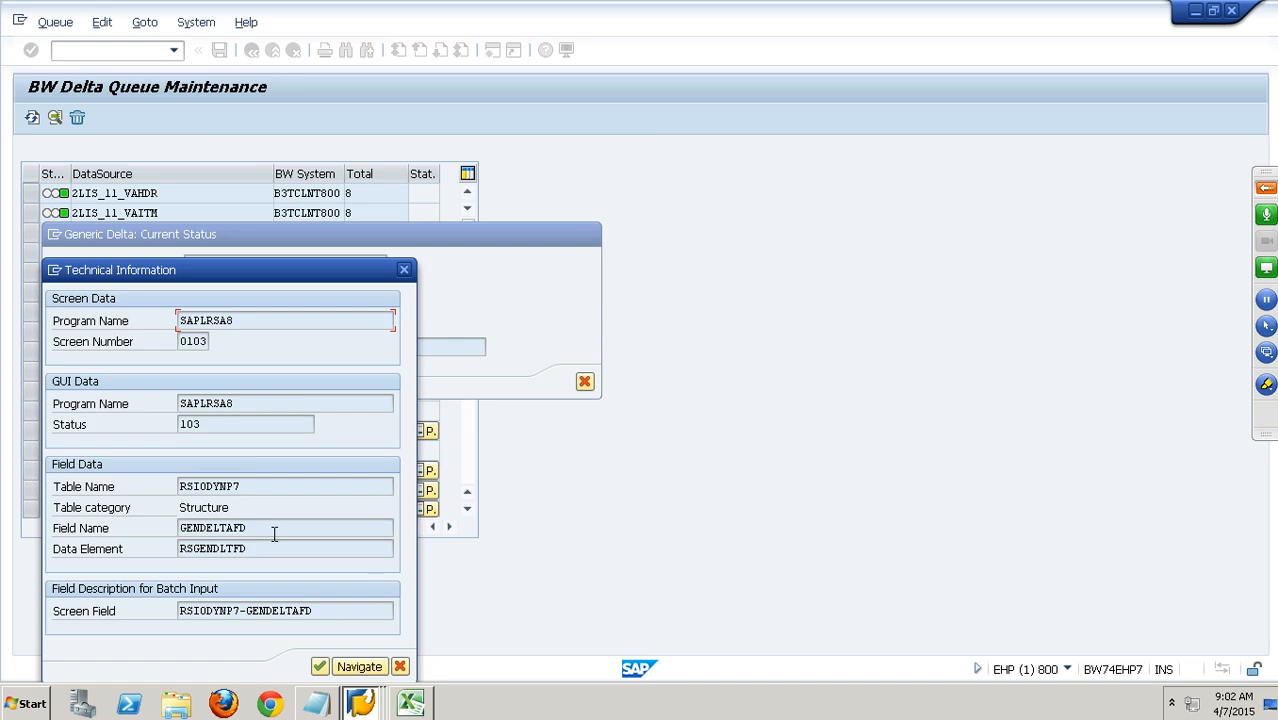
pyautogui.click(400, 666)
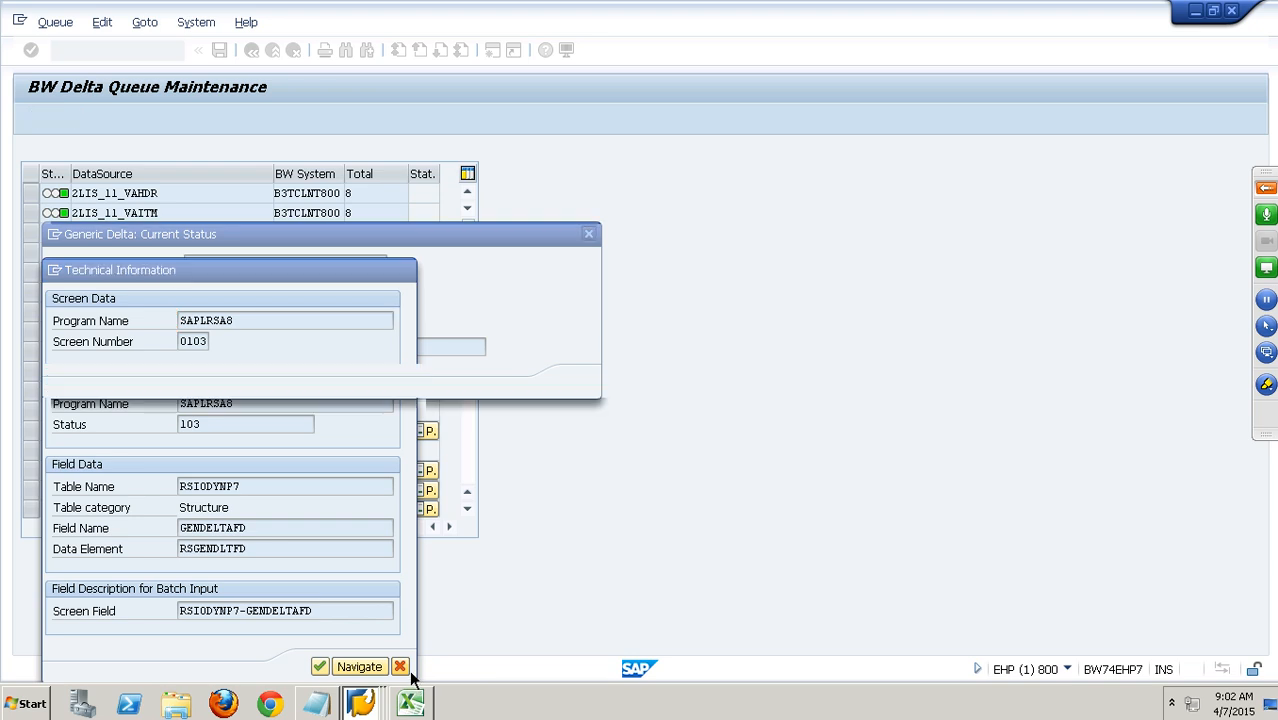
pyautogui.click(482, 165)
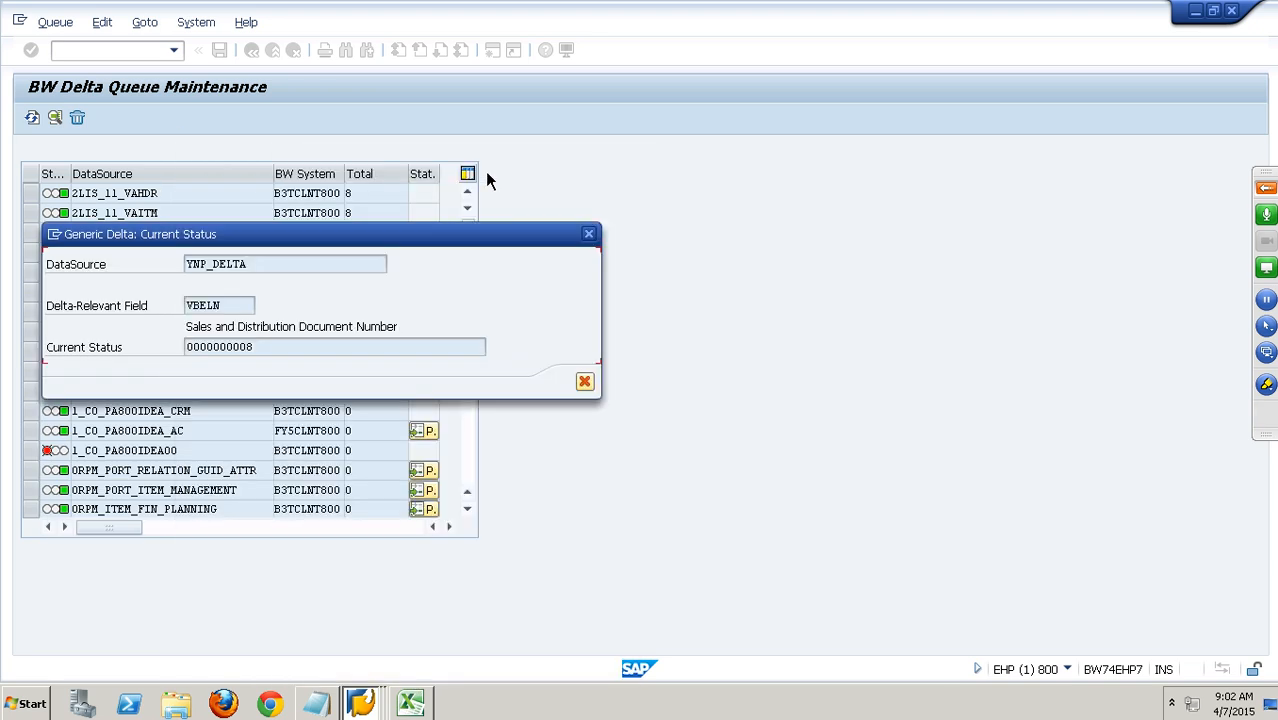
# Examine the Current Status value of YNP_DELTA's generic delta and close the status dialog.
pyautogui.click(254, 310)
pyautogui.moveTo(282, 354); pyautogui.dragTo(164, 355)
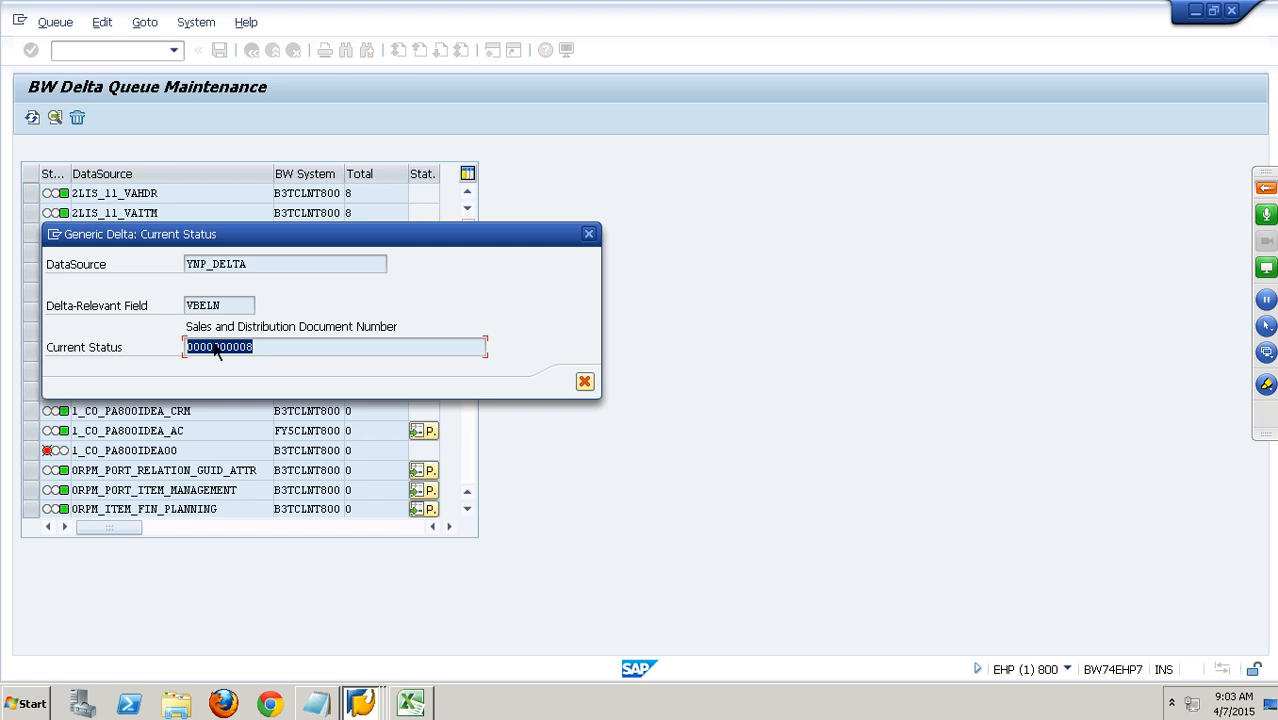
pyautogui.click(585, 382)
# Switch to the ROOSOURCE session, start transaction SE11 there and display table YSALES.
pyautogui.click(376, 708)
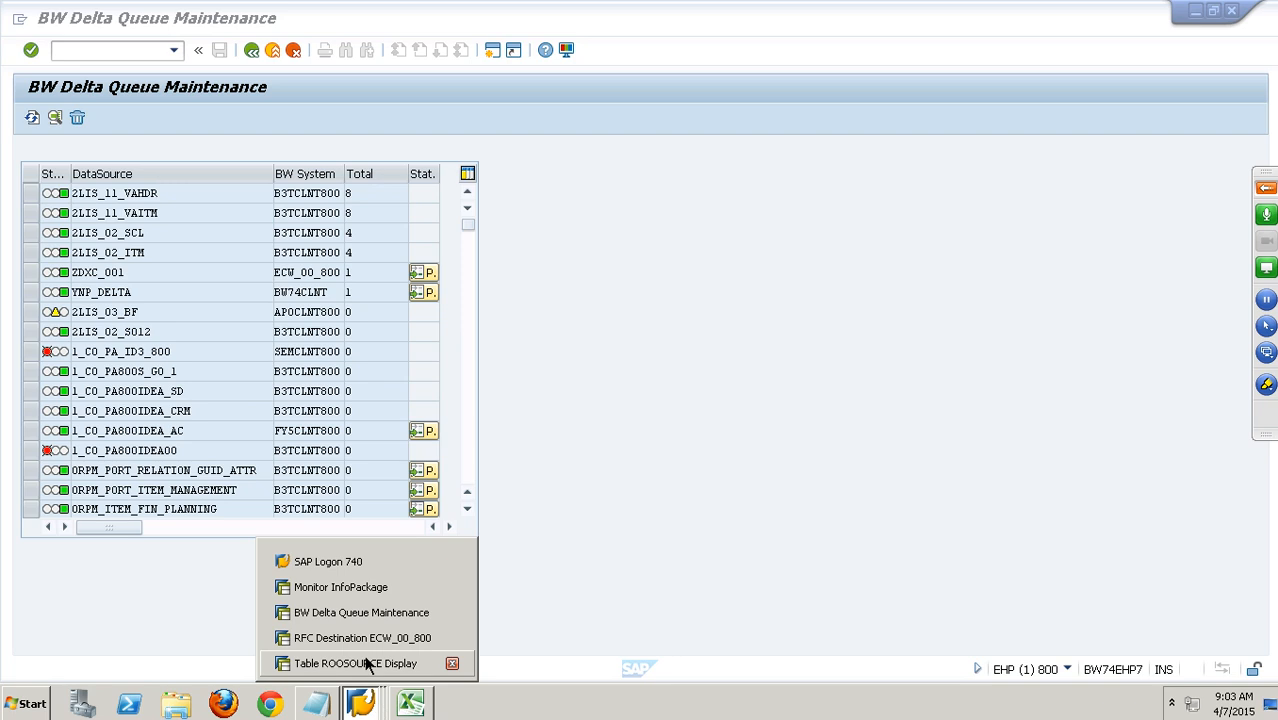
pyautogui.click(366, 590)
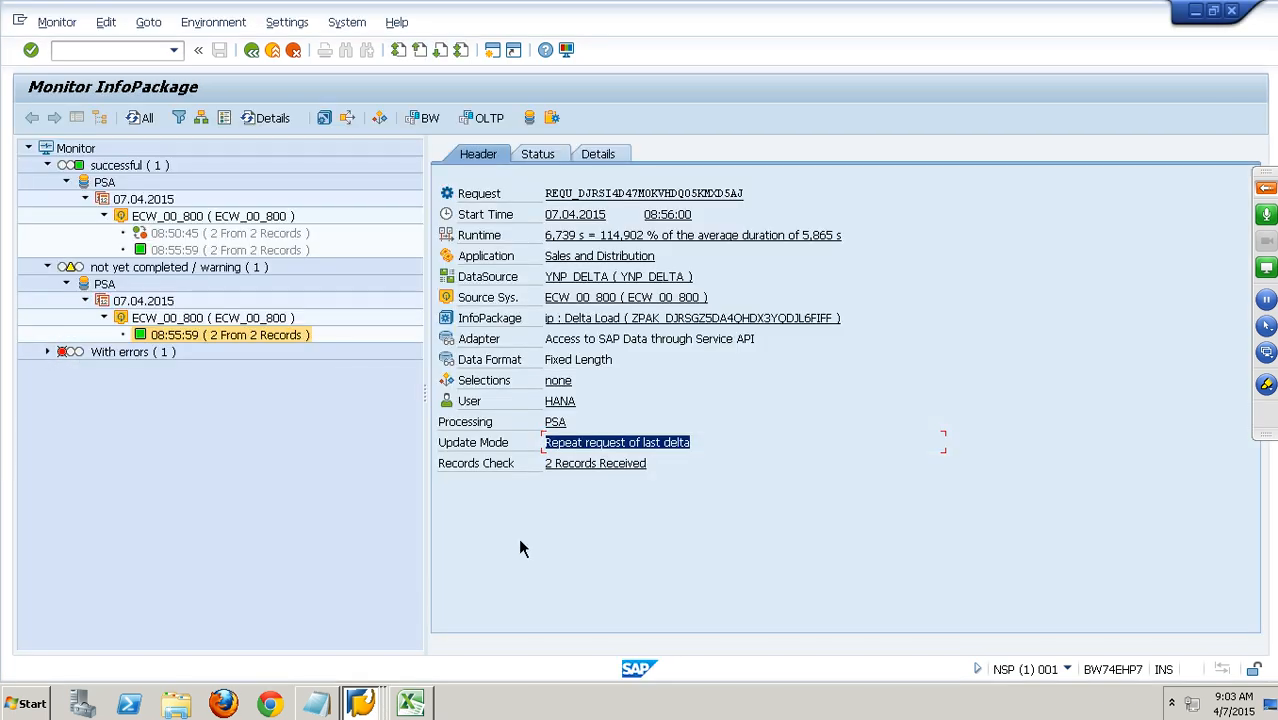
pyautogui.click(360, 703)
pyautogui.click(366, 634)
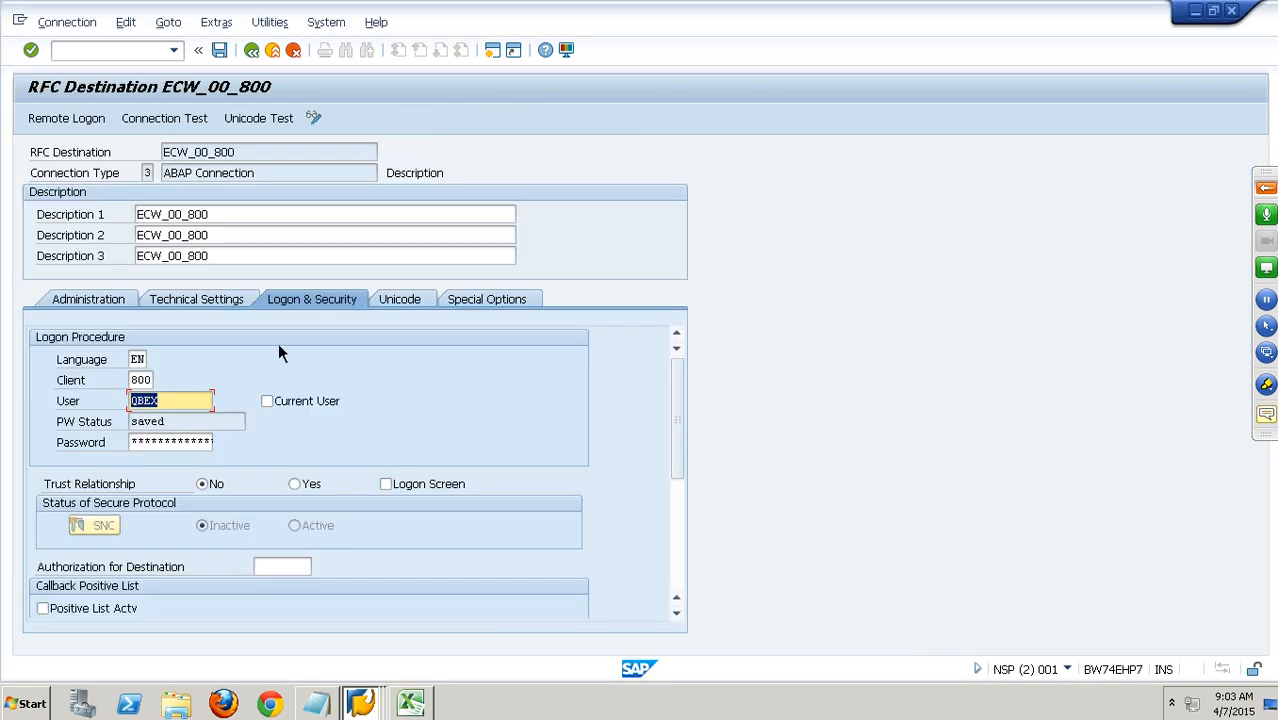
pyautogui.click(360, 703)
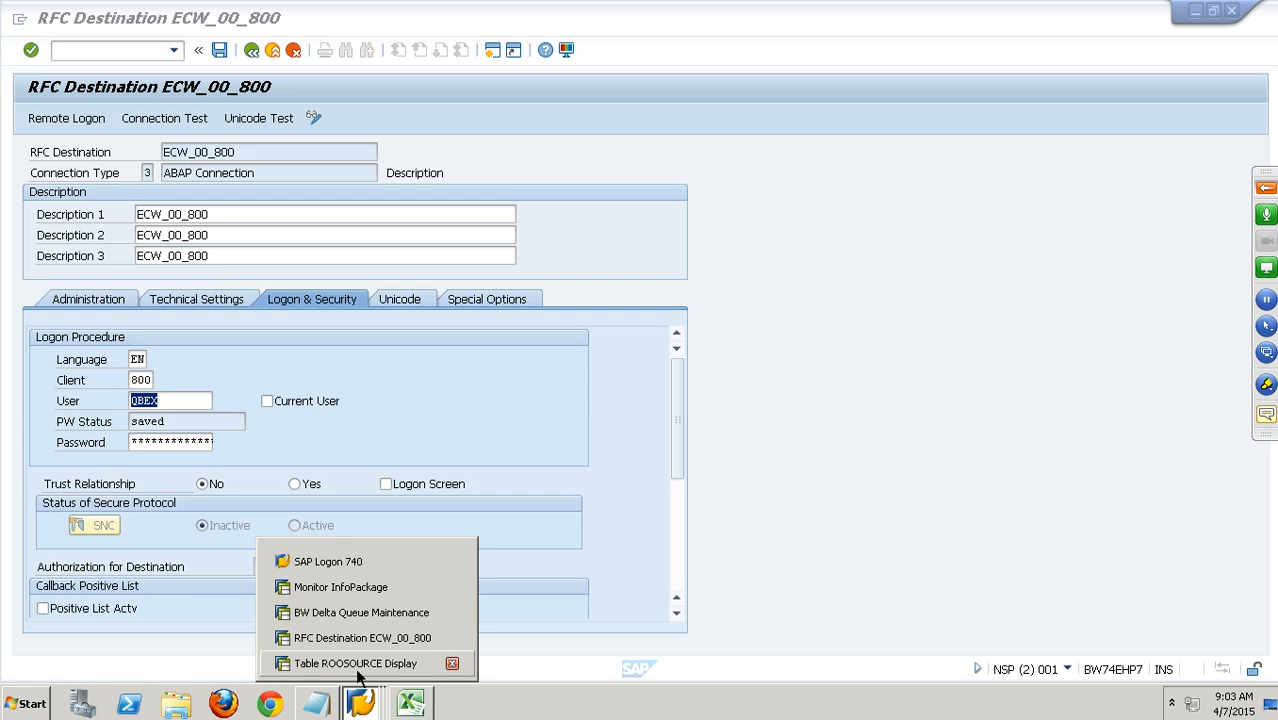
pyautogui.click(357, 665)
pyautogui.write('/nse11')
pyautogui.press('Return')
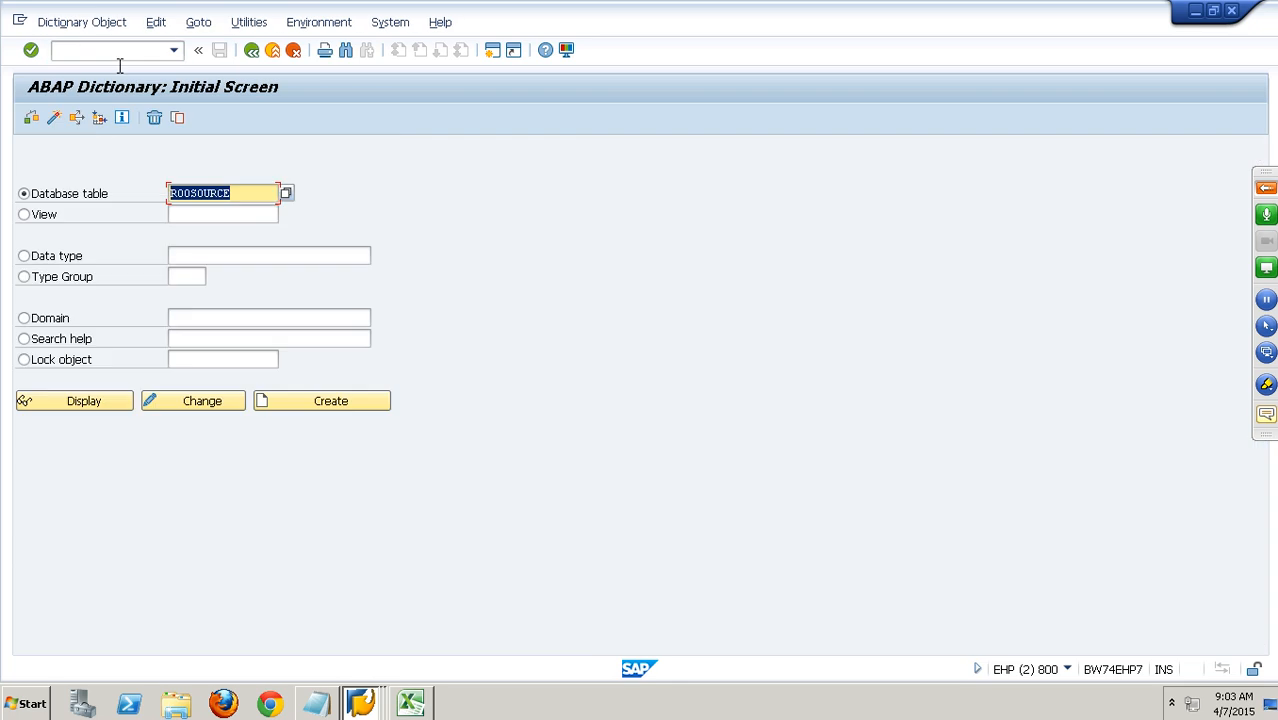
pyautogui.write('Y')
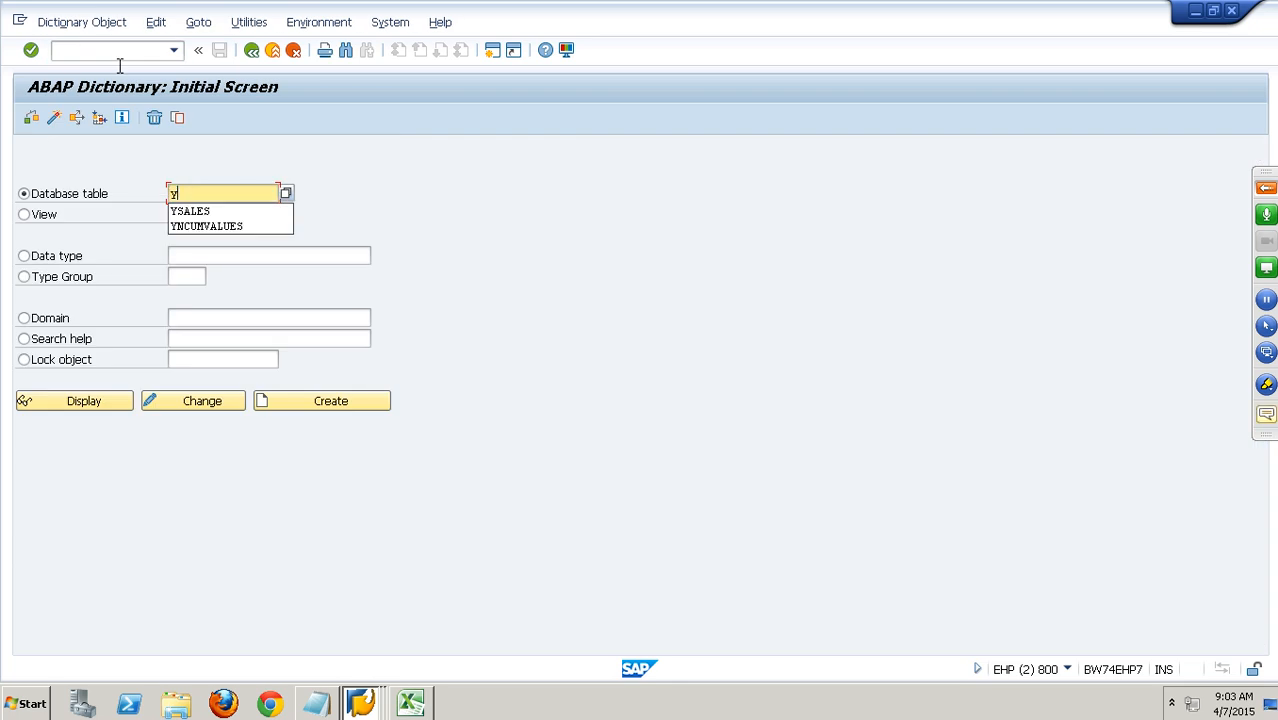
pyautogui.click(200, 211)
pyautogui.click(118, 405)
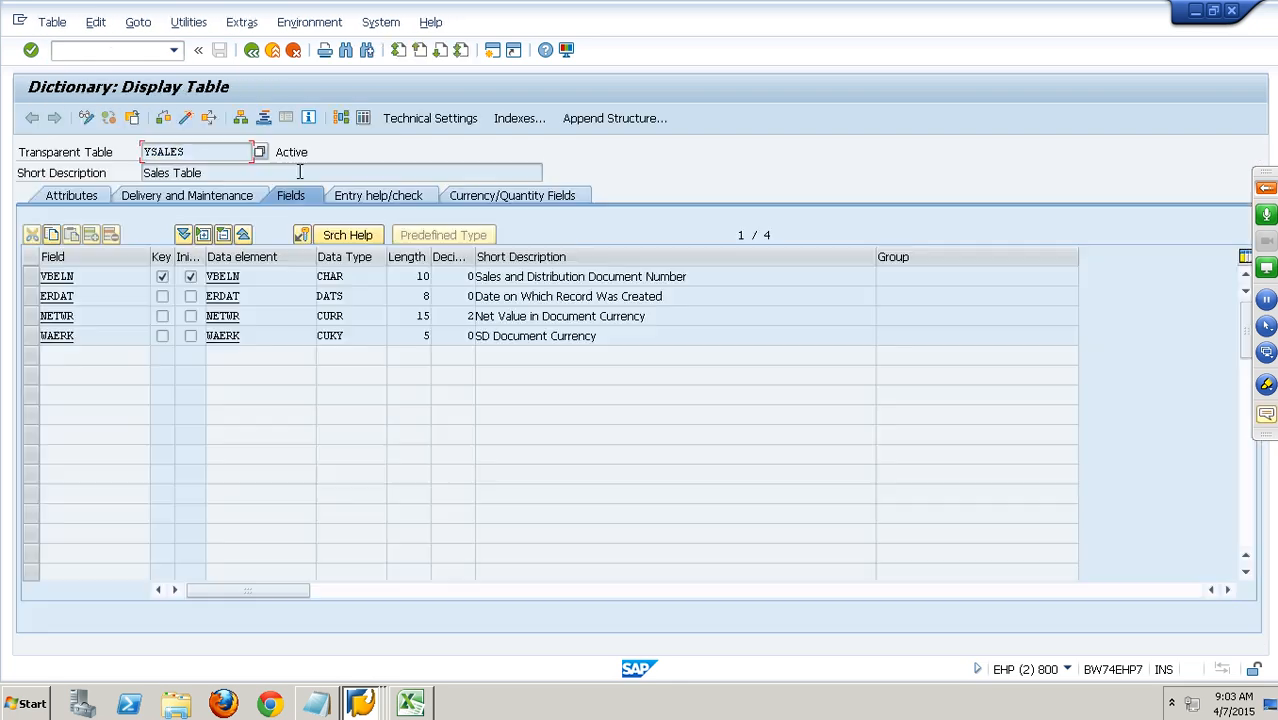
# Open the contents of YSALES, set the Net Value of sales document 1 to 9.000,00 and save the entry.
pyautogui.click(357, 124)
pyautogui.click(31, 118)
pyautogui.click(55, 118)
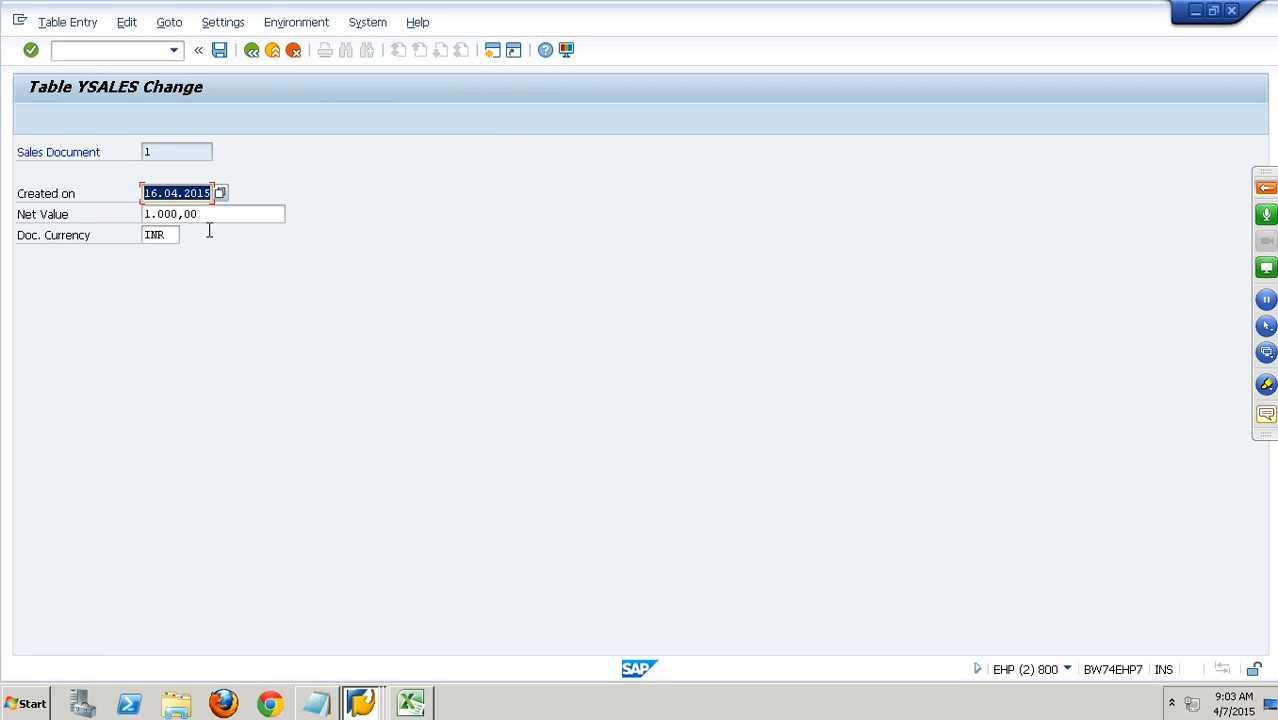
pyautogui.click(150, 215)
pyautogui.press('Delete')
pyautogui.write('9')
pyautogui.click(231, 55)
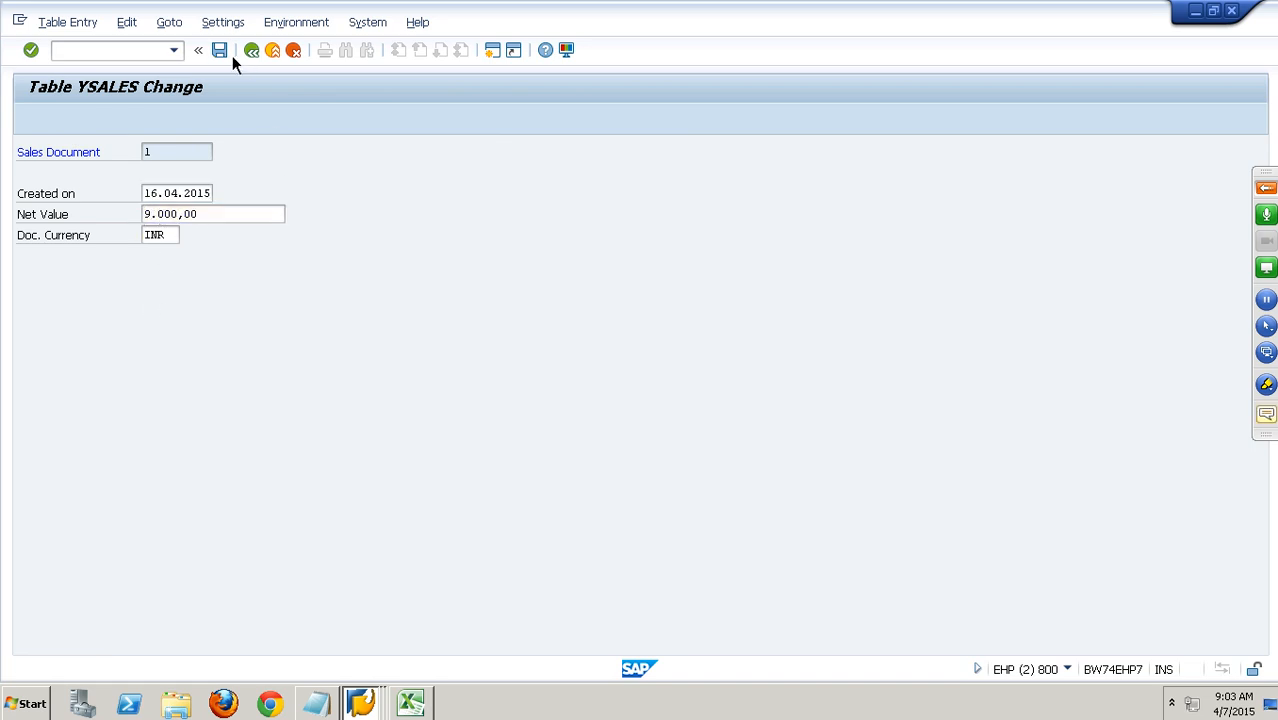
pyautogui.click(251, 52)
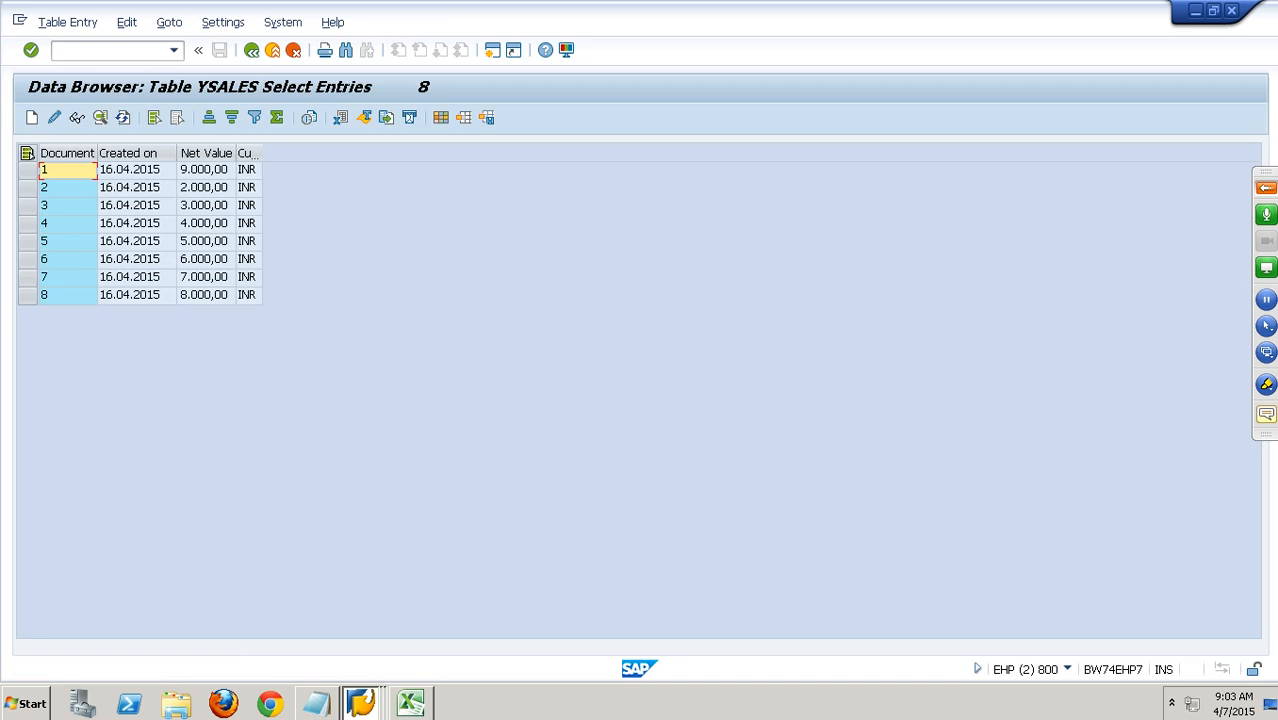
# Return from the BW monitor to the InfoPackage ip : Delta Load and start its data load immediately.
pyautogui.click(361, 703)
pyautogui.click(357, 594)
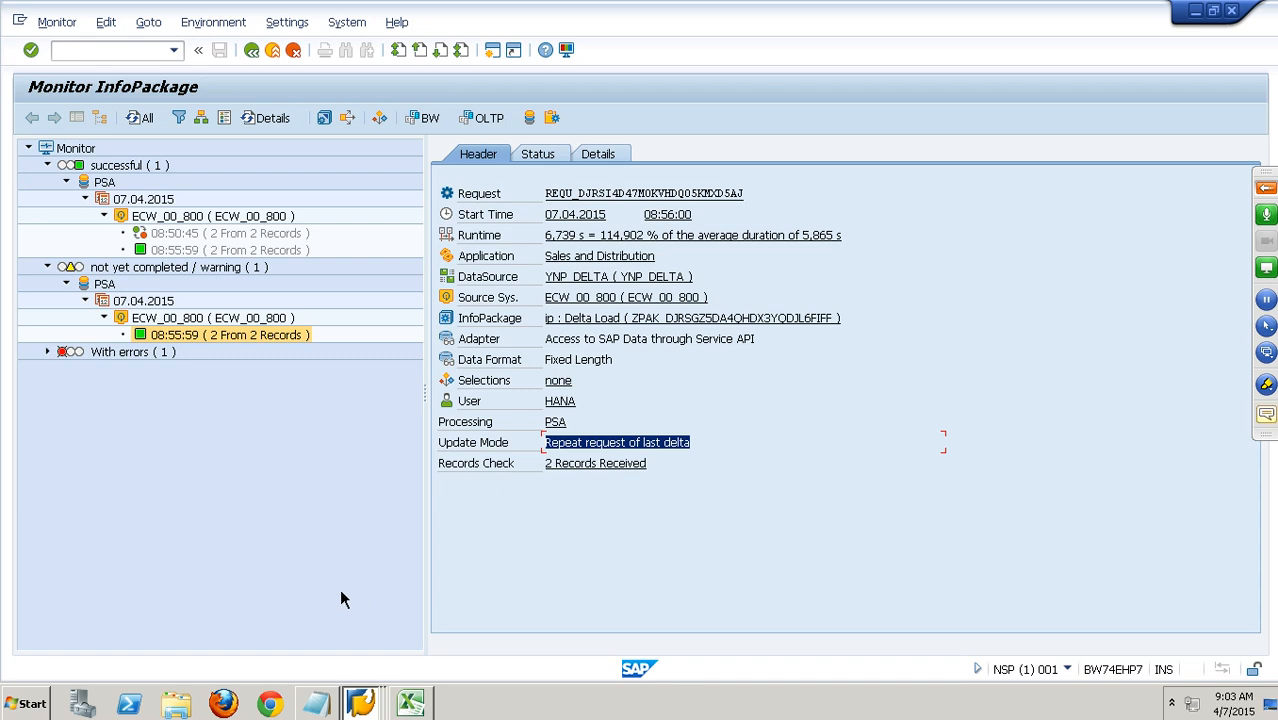
pyautogui.click(270, 52)
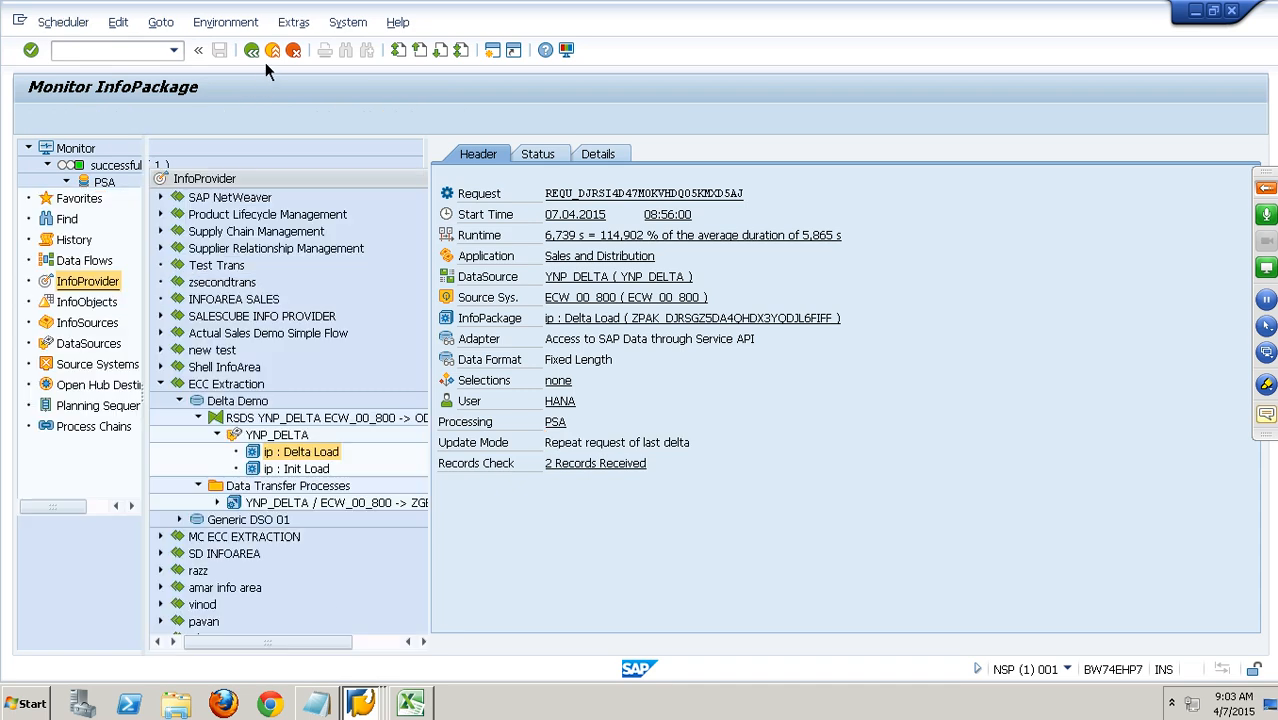
pyautogui.click(516, 473)
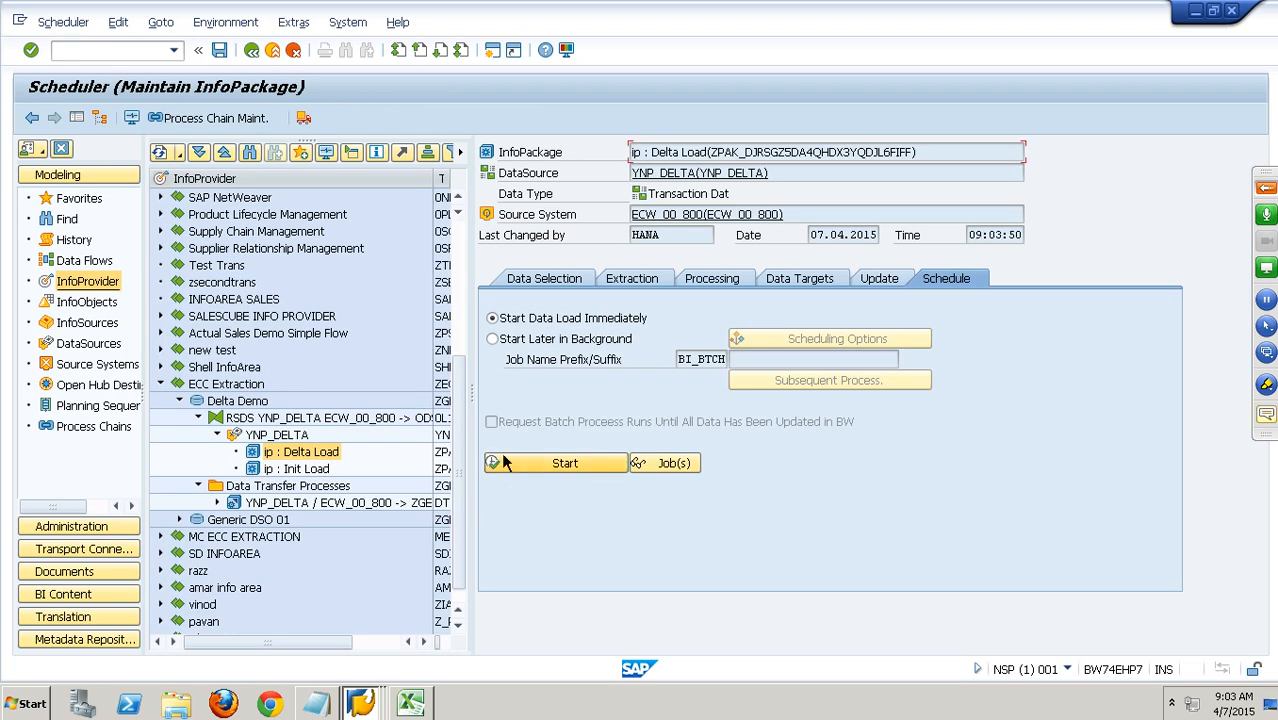
# Open the InfoPackage monitor and inspect the header details of the new delta request that is not yet completed.
pyautogui.click(131, 120)
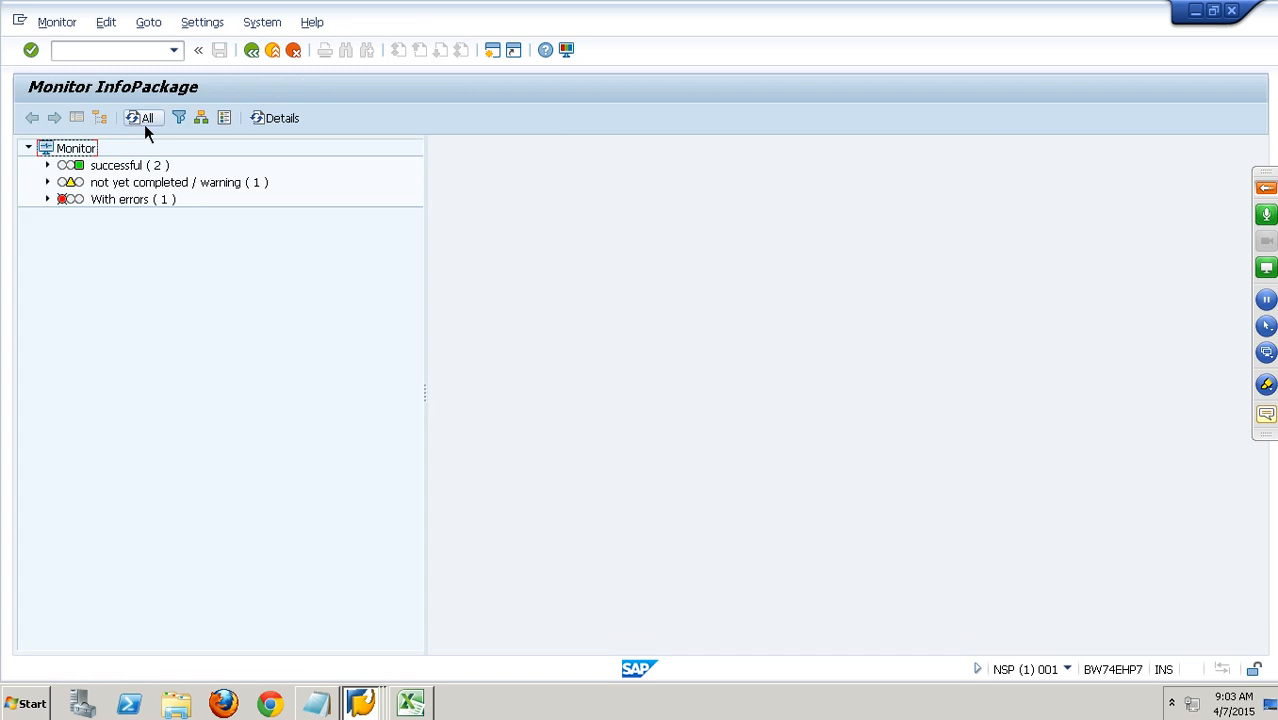
pyautogui.click(49, 185)
pyautogui.click(232, 250)
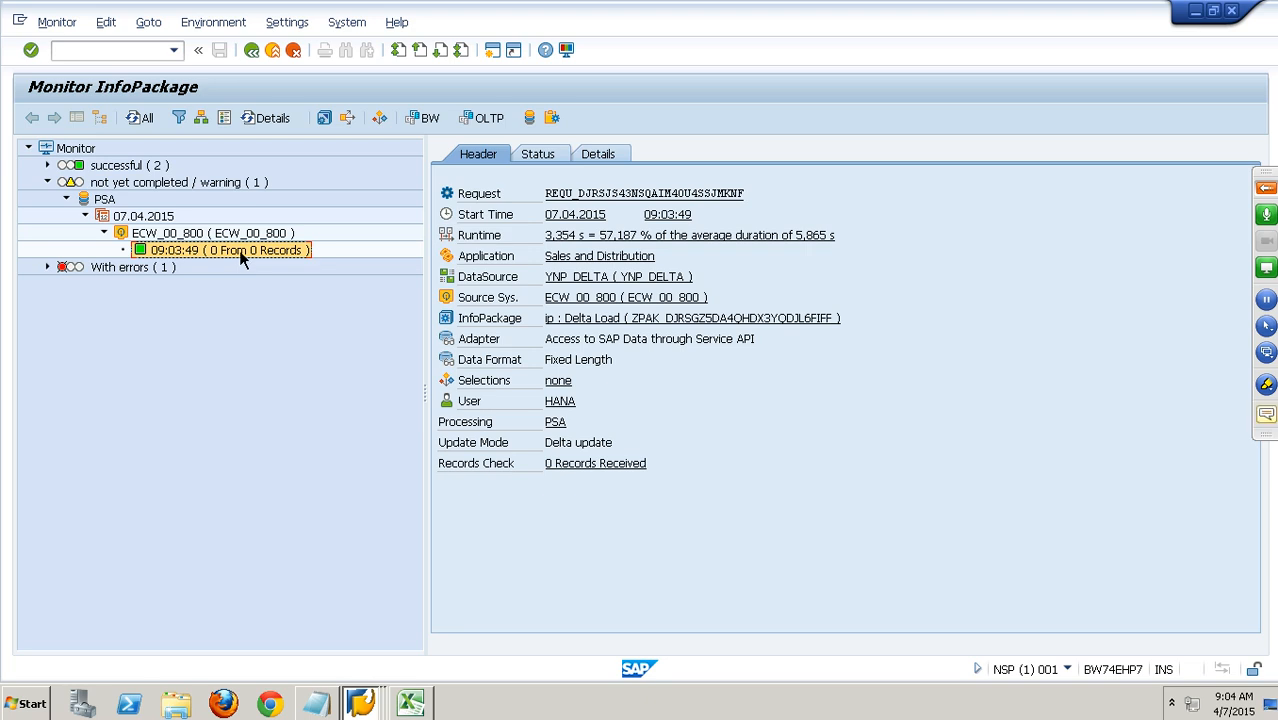
# Switch to the Notepad list of generic delta types, highlight Calday and return to the Excel workbook.
pyautogui.click(405, 704)
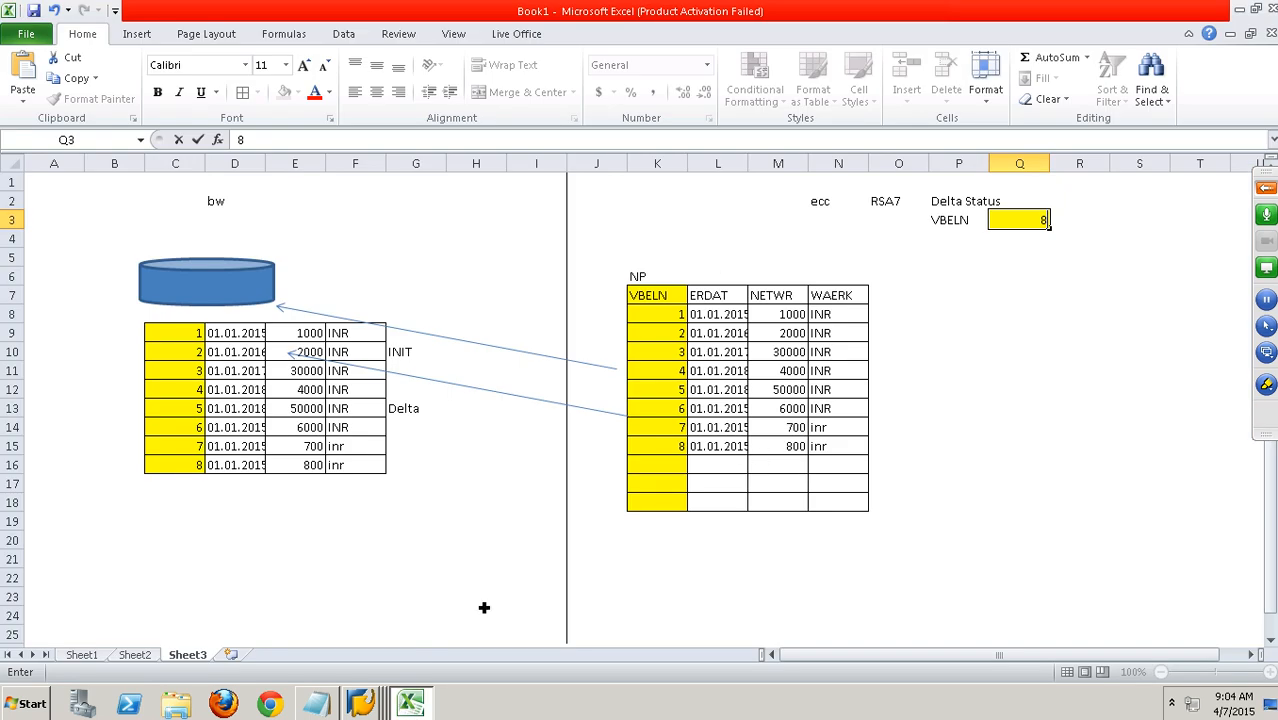
pyautogui.click(316, 704)
pyautogui.moveTo(168, 244); pyautogui.dragTo(16, 241)
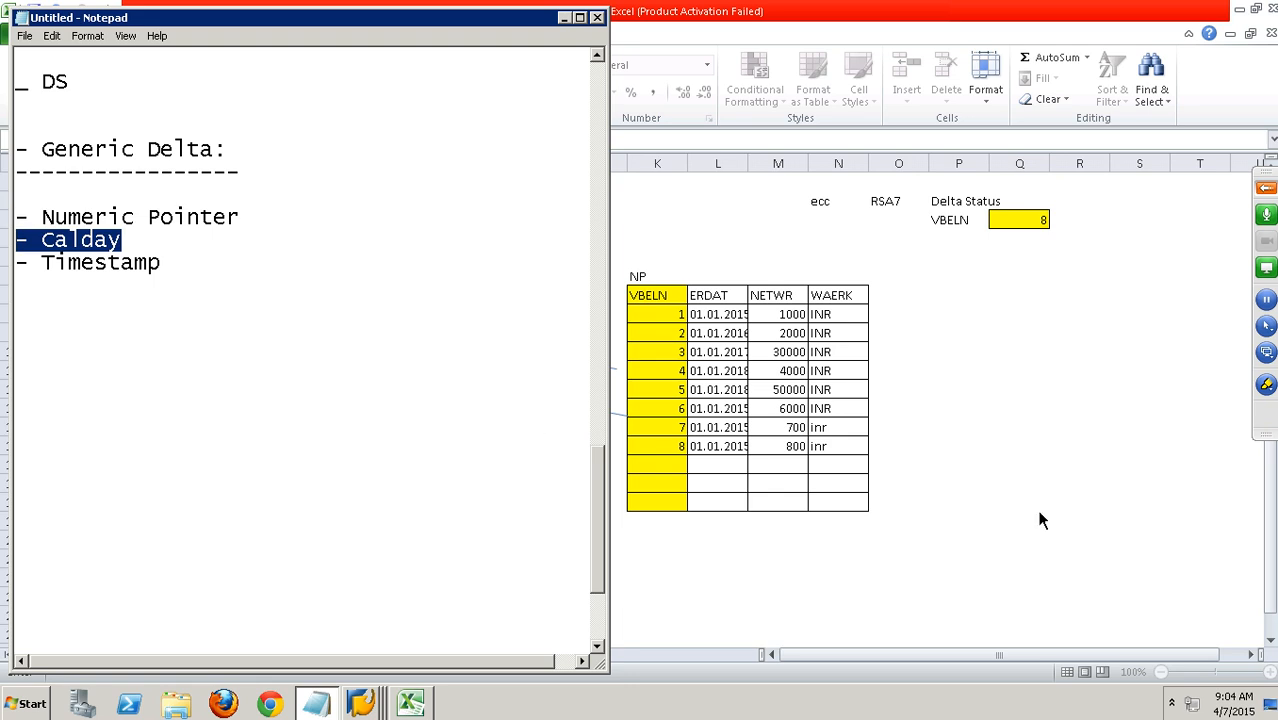
pyautogui.hotkey('alt', 'Tab')
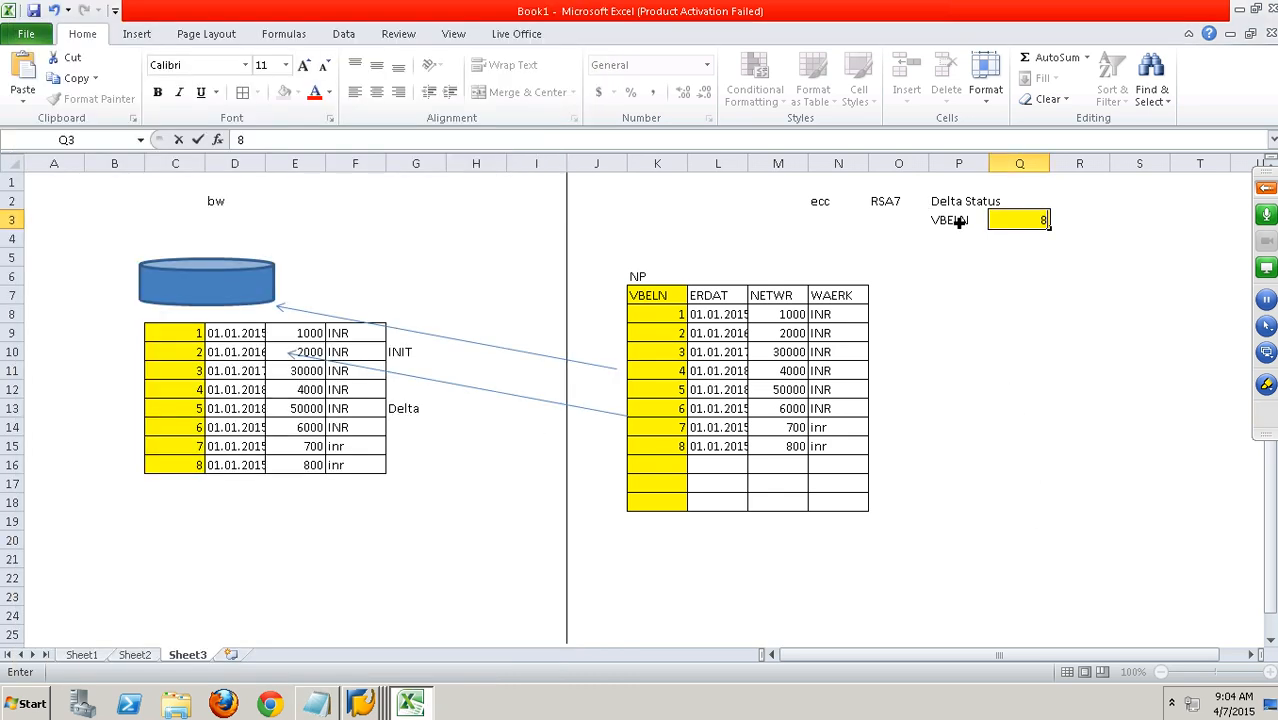
# Clear the BW table's data on Sheet3 and delete the INIT and Delta labels and both connecting arrows.
pyautogui.moveTo(172, 336); pyautogui.dragTo(362, 477)
pyautogui.press('Delete')
pyautogui.click(410, 358)
pyautogui.press('Delete')
pyautogui.click(397, 373)
pyautogui.press('Delete')
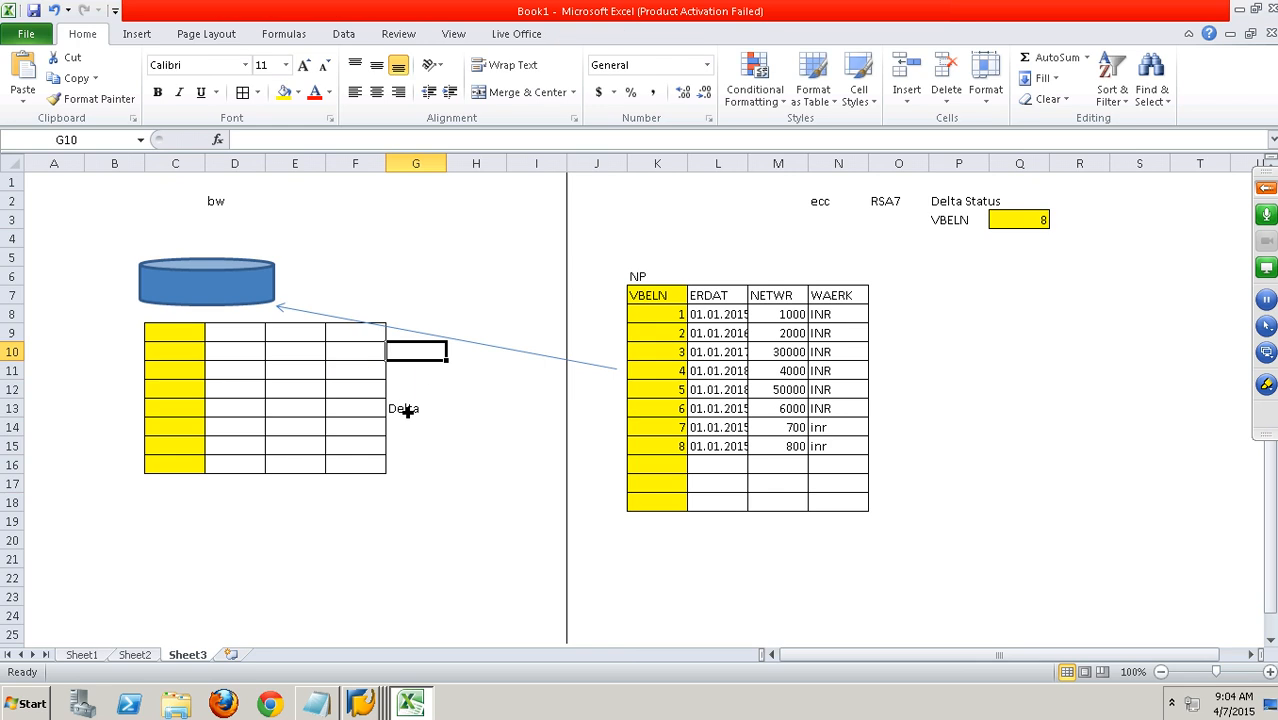
pyautogui.click(408, 408)
pyautogui.press('Delete')
pyautogui.click(447, 343)
pyautogui.press('Delete')
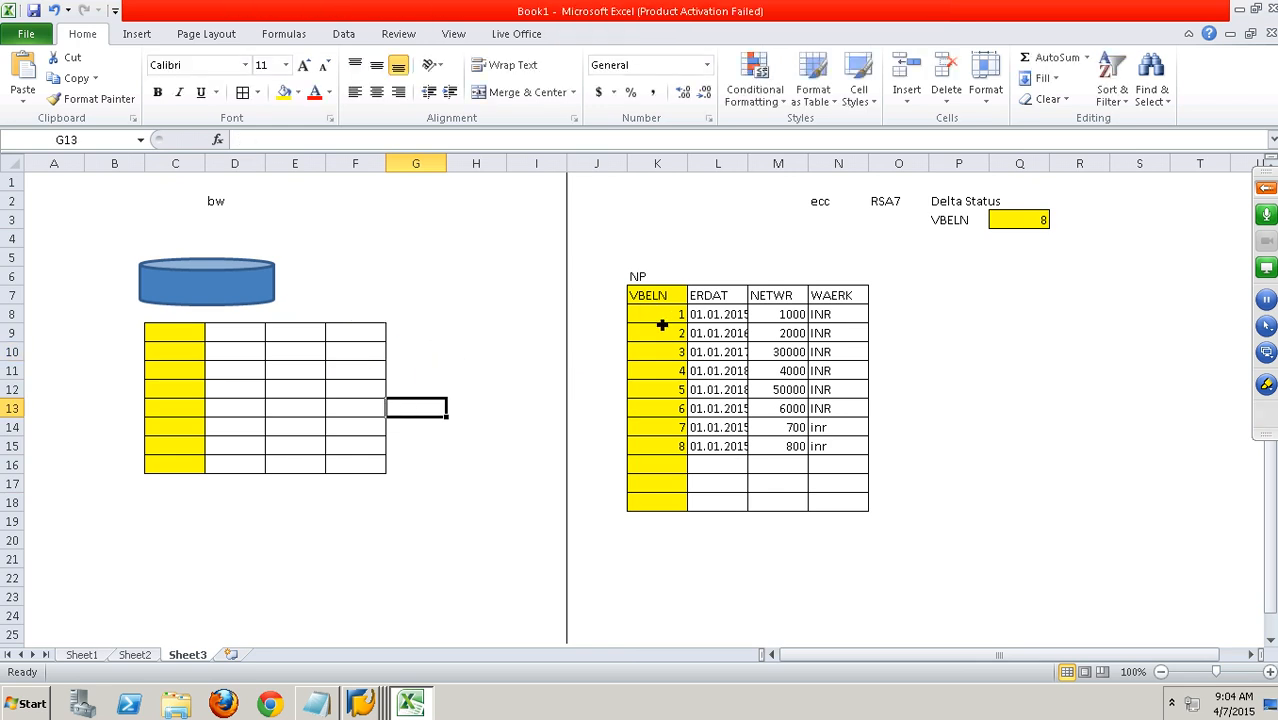
# Copy a blank cell's format onto the emptied BW table with Format Painter, then minimize the local browser window.
pyautogui.click(335, 518)
pyautogui.click(92, 99)
pyautogui.moveTo(172, 332); pyautogui.dragTo(384, 488)
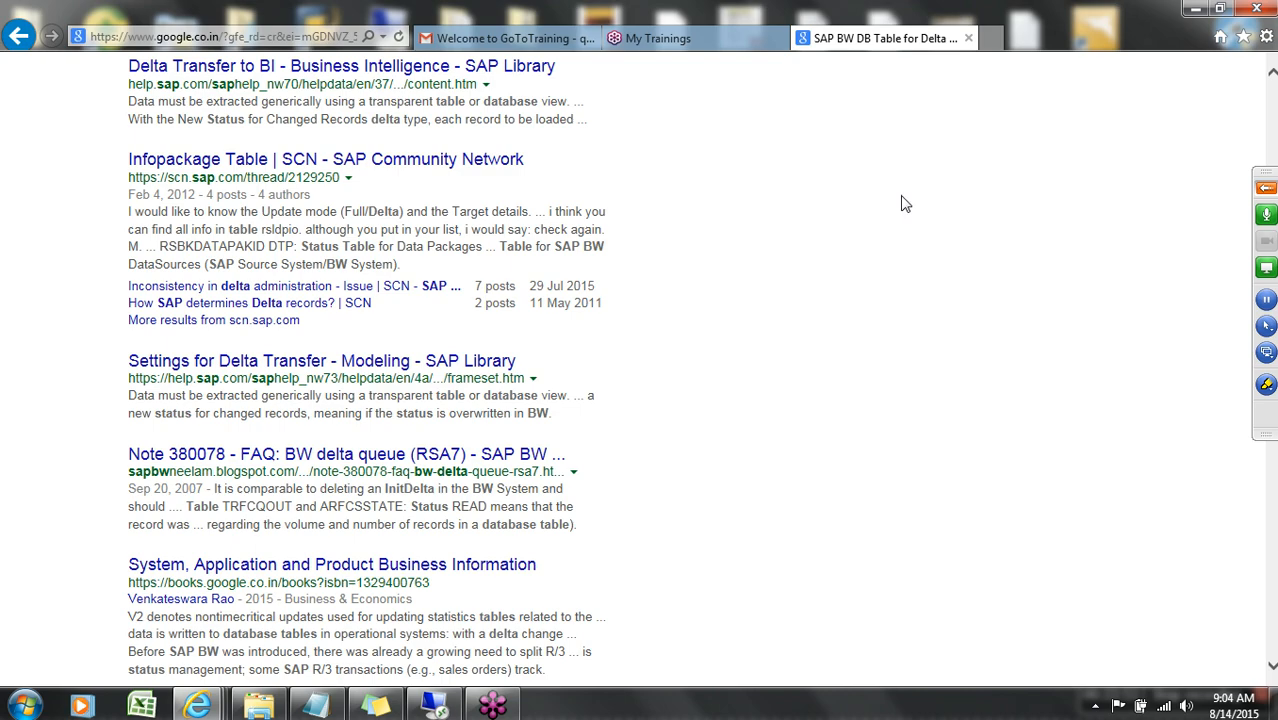
pyautogui.click(1194, 9)
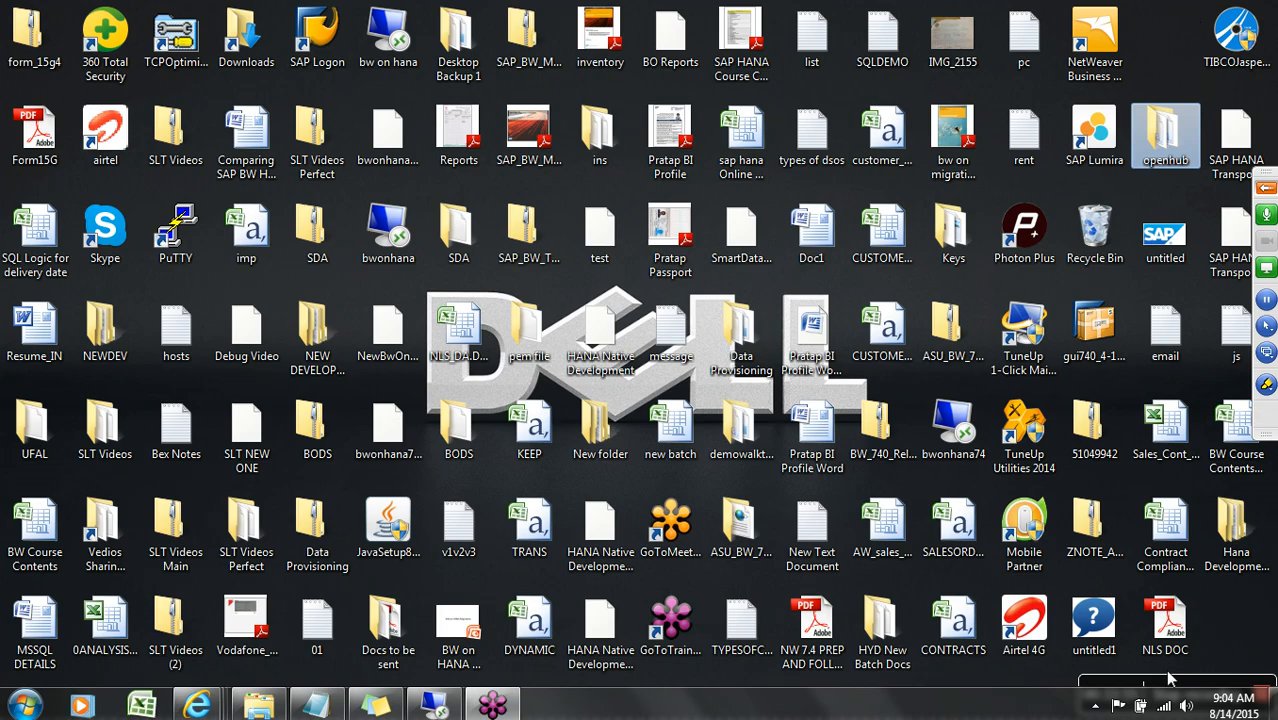